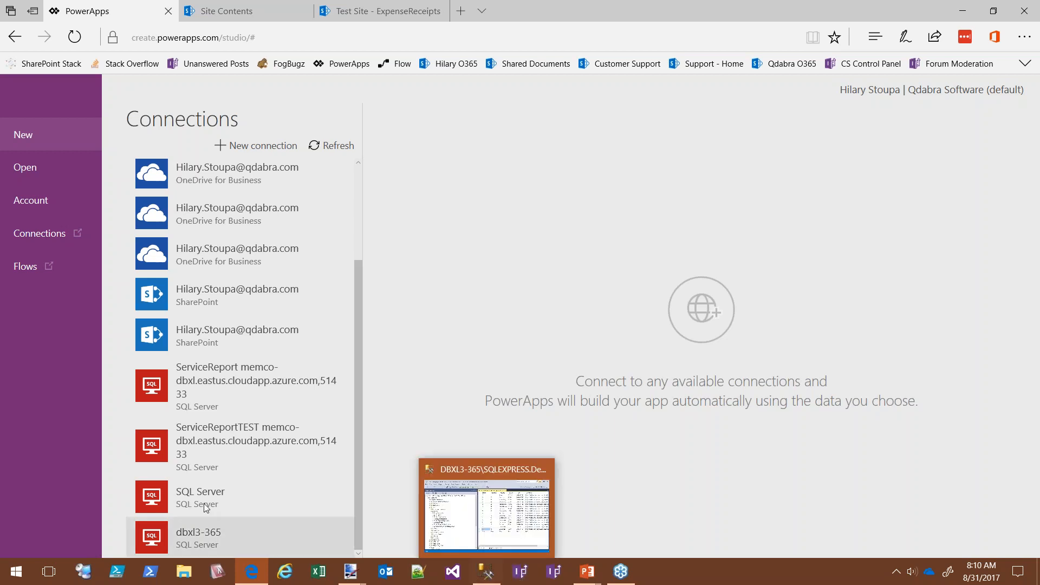
Step: Switch to SQL Server Management Studio, examine the expense report tables in the Demo database, and return to PowerApps
click(484, 576)
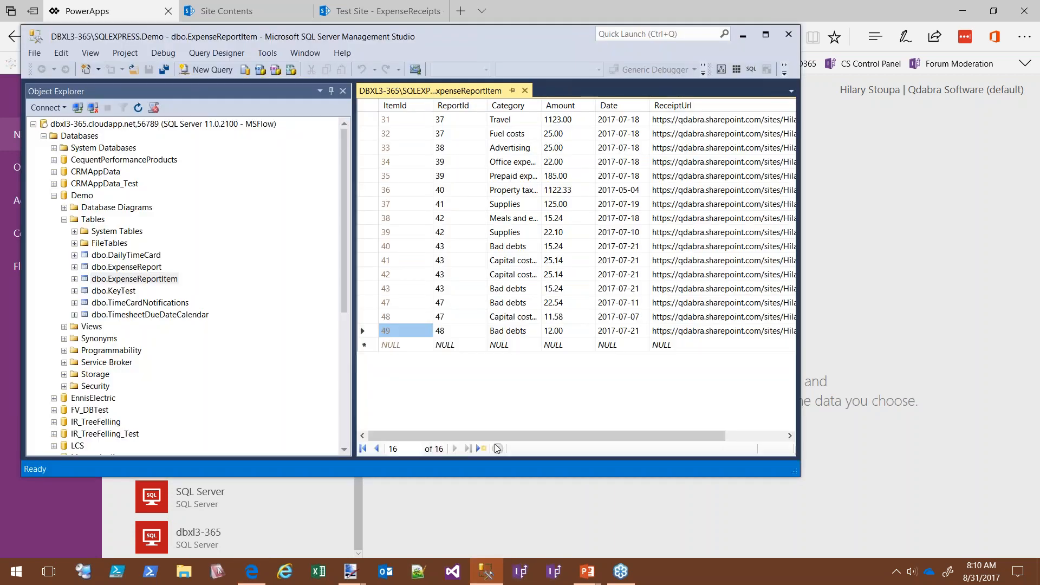
click(136, 276)
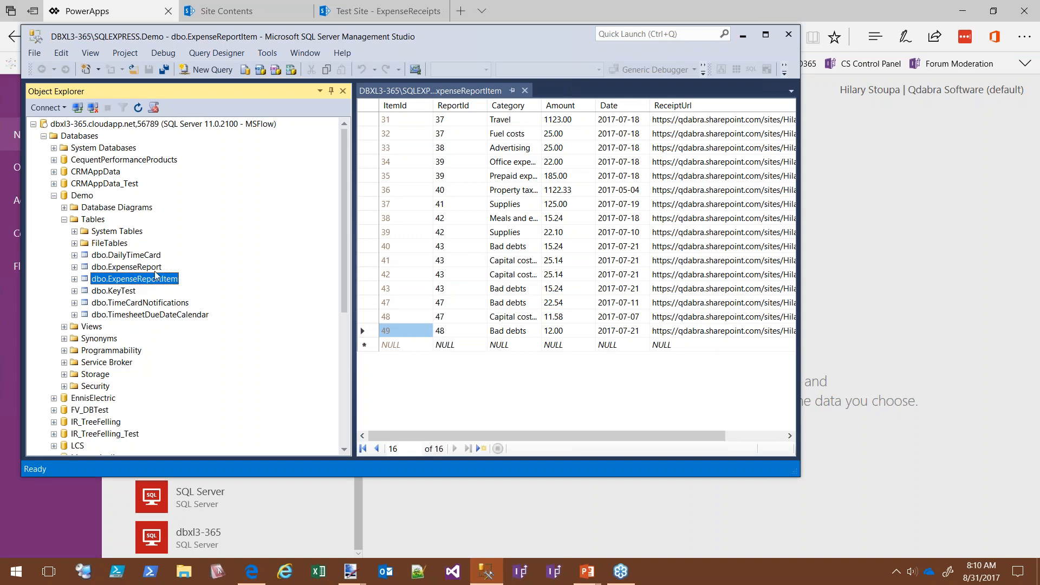
click(744, 35)
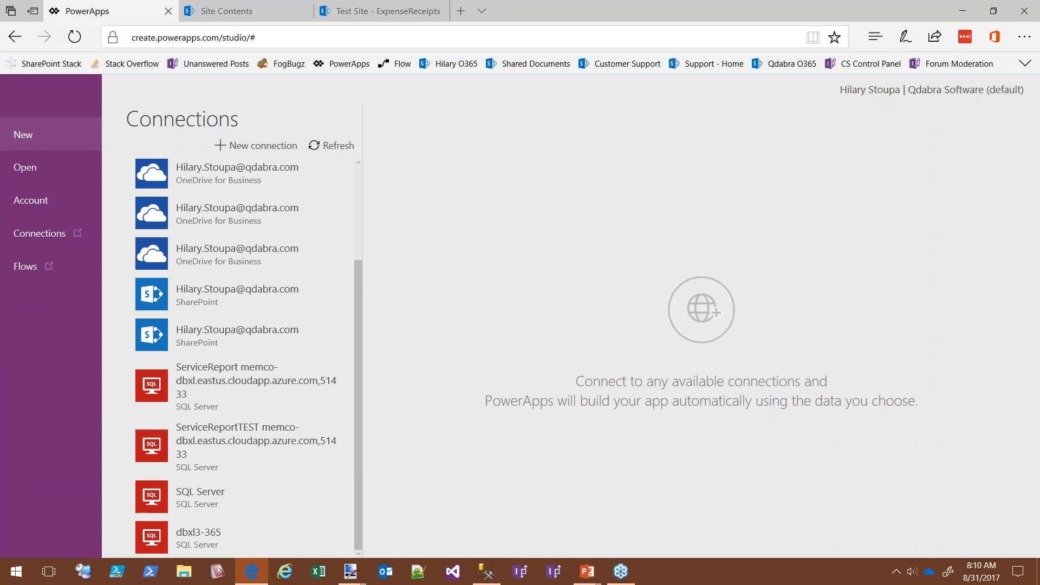
Step: Generate an app from the ExpenseReport table in the default dataset of the dbxl3-365 SQL Server connection
click(202, 539)
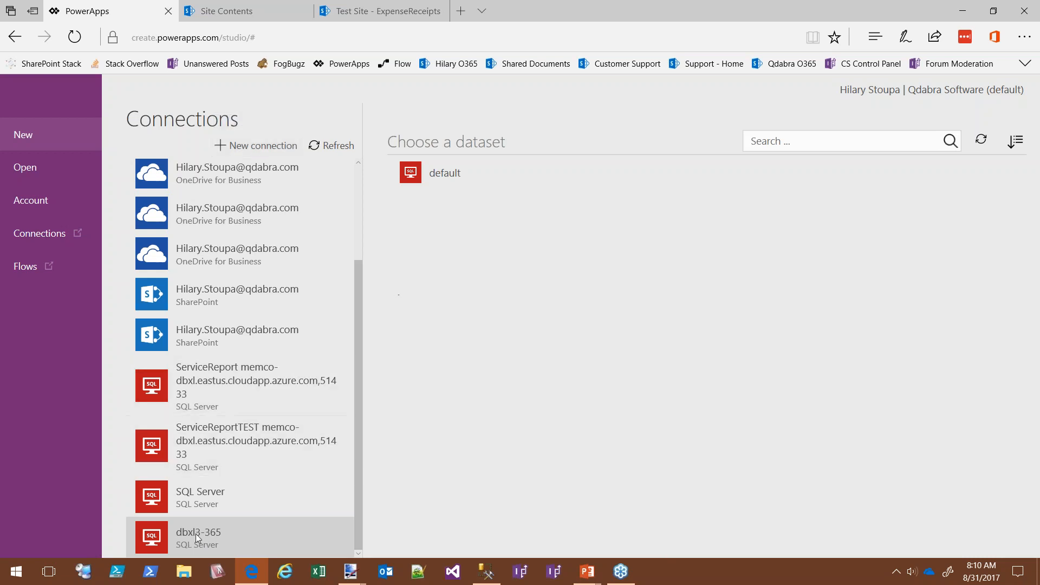
click(426, 174)
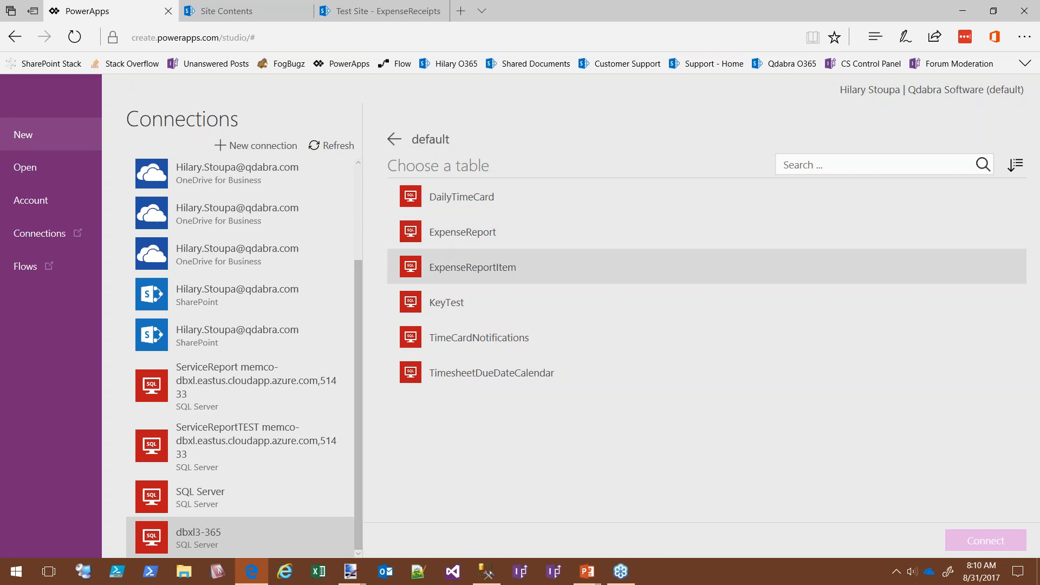
click(453, 234)
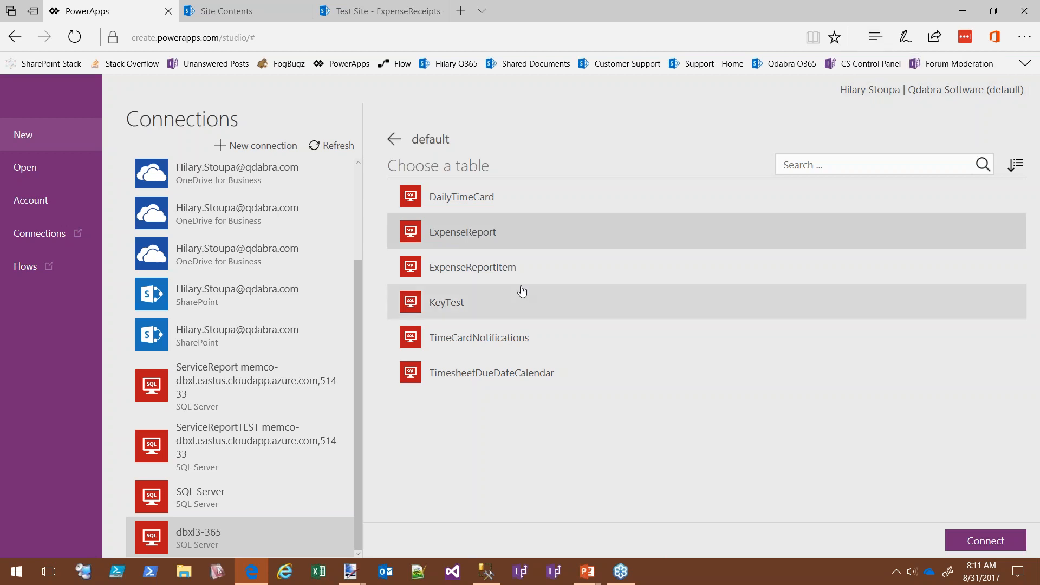
click(986, 541)
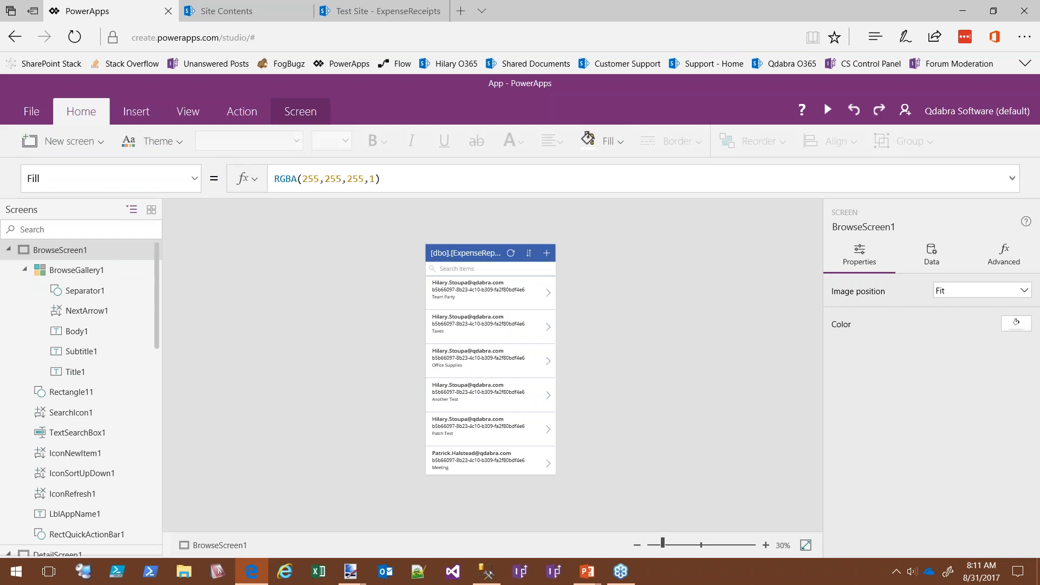
Step: Change the browse screen's header title to "Report Dashboard"
click(550, 295)
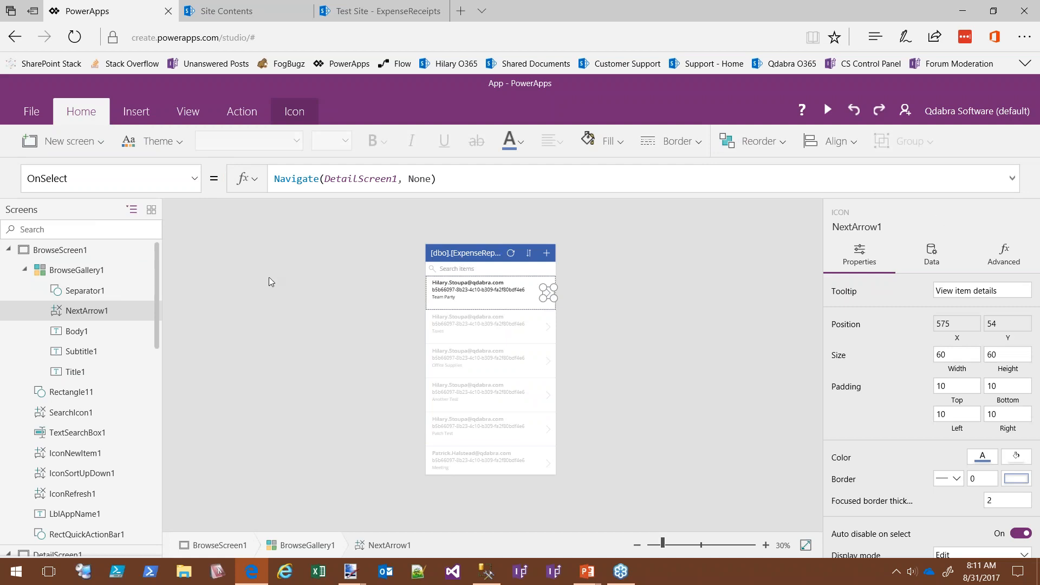
click(779, 267)
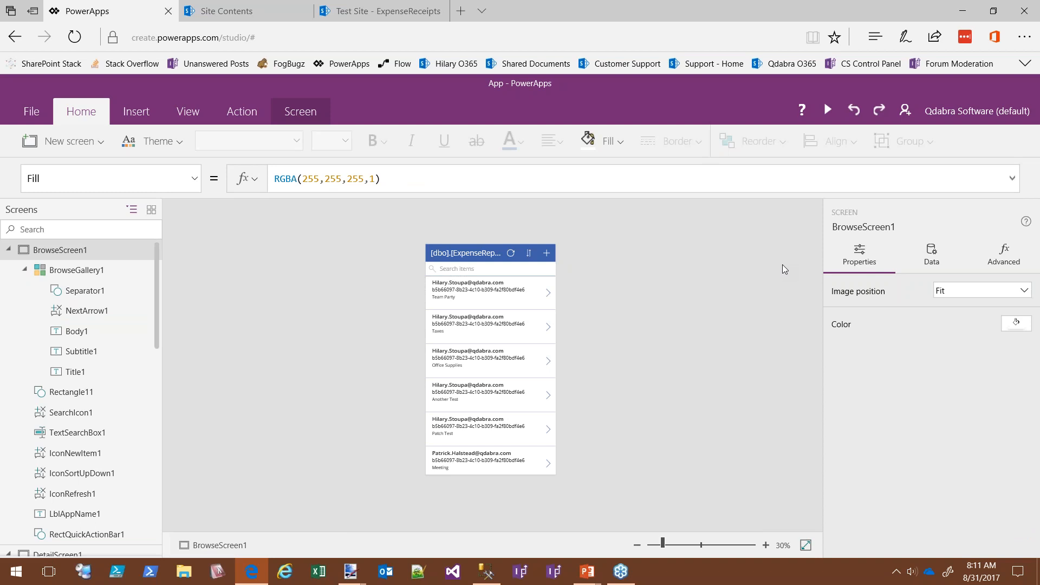
click(462, 251)
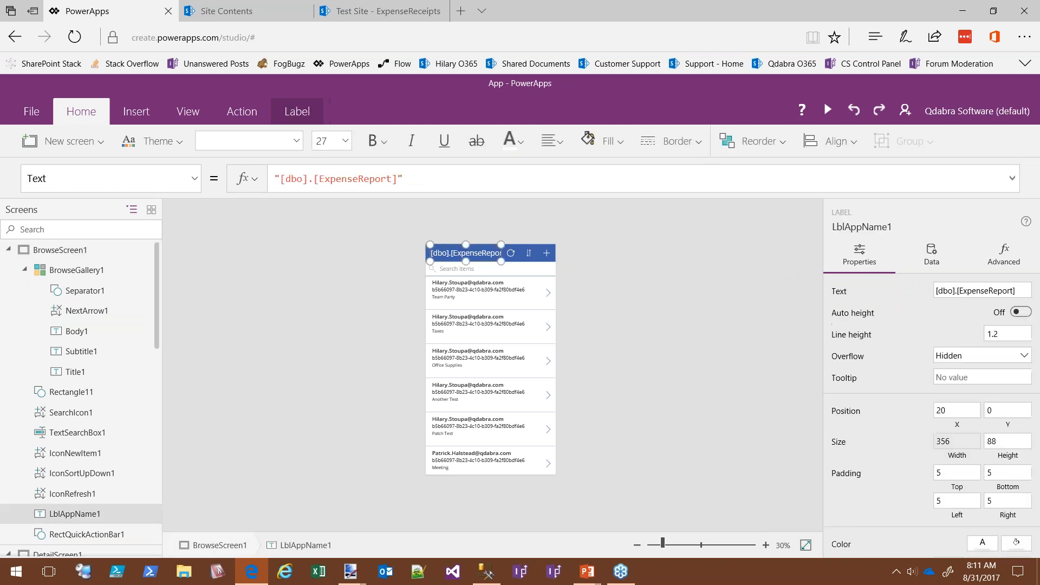
drag(399, 178, 282, 182)
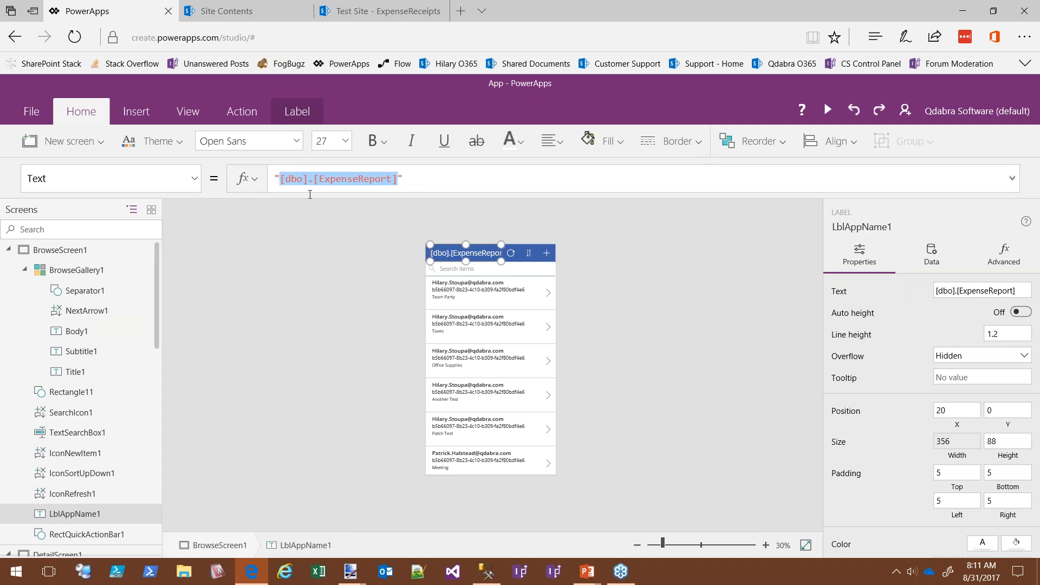
text(Report Dashboard)
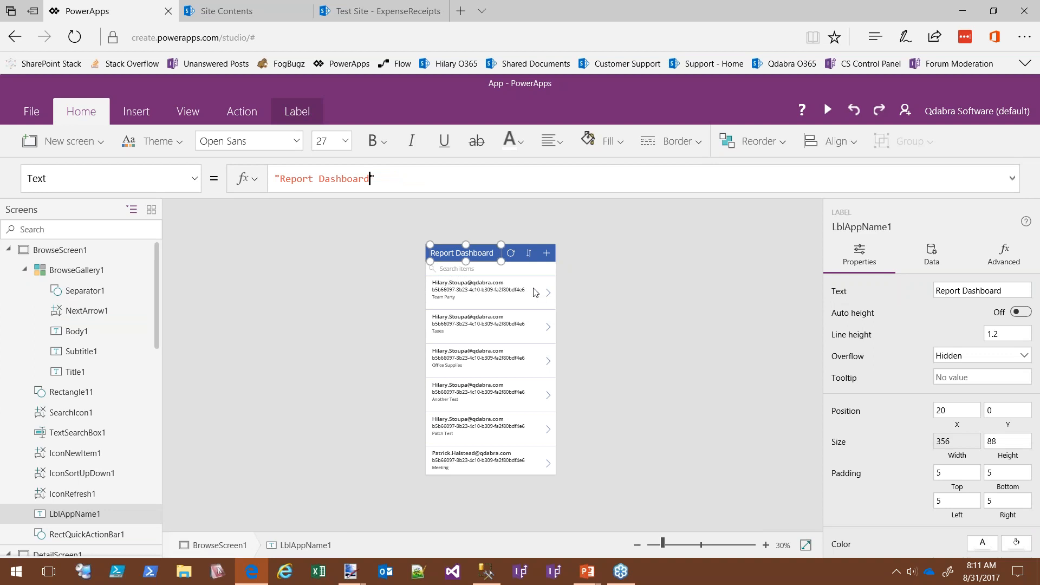
Step: Inspect which data fields the gallery's subtitle, title and body labels are bound to
click(475, 290)
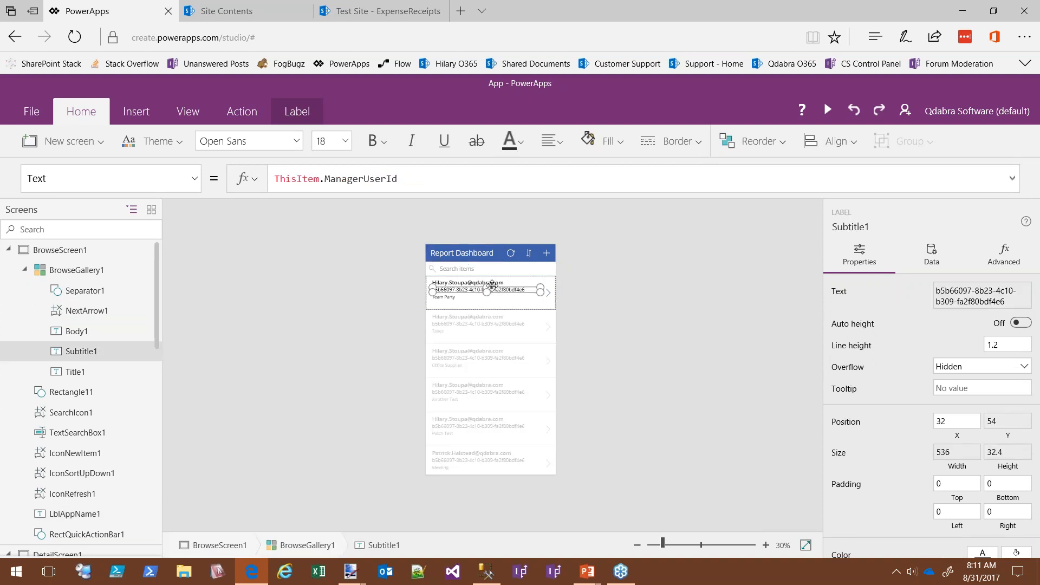
click(513, 283)
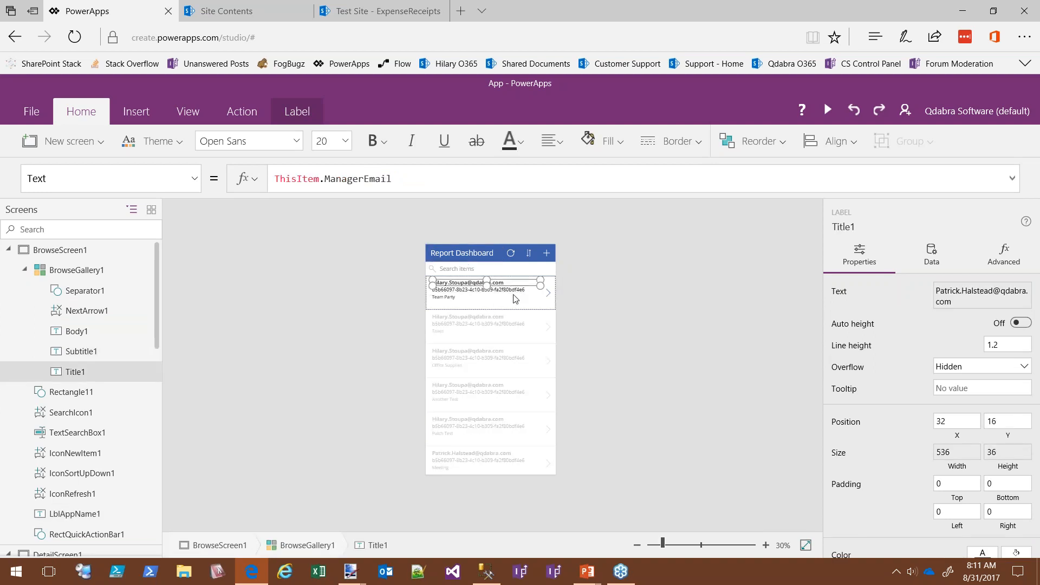
click(509, 291)
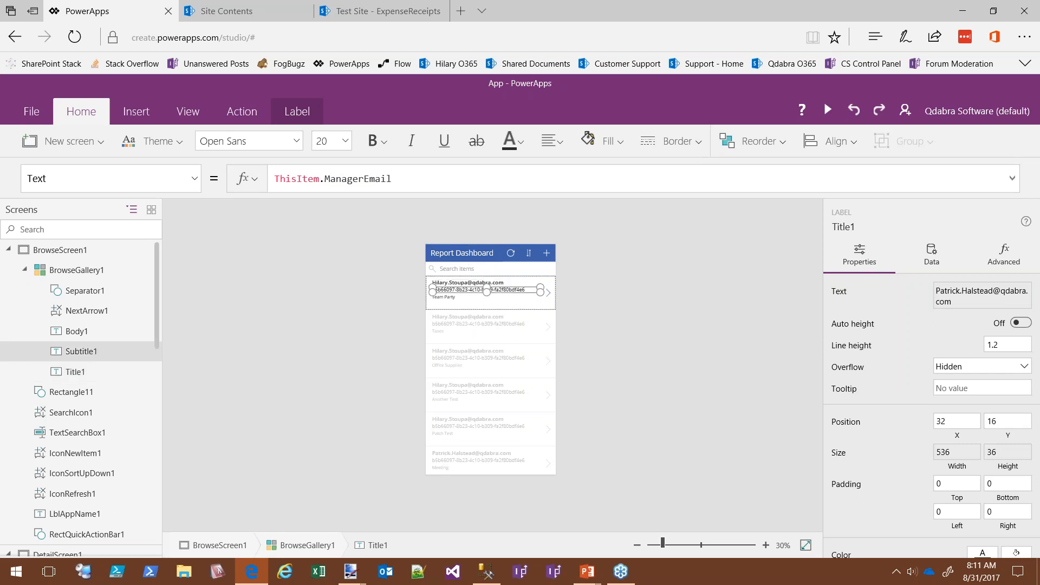
click(449, 301)
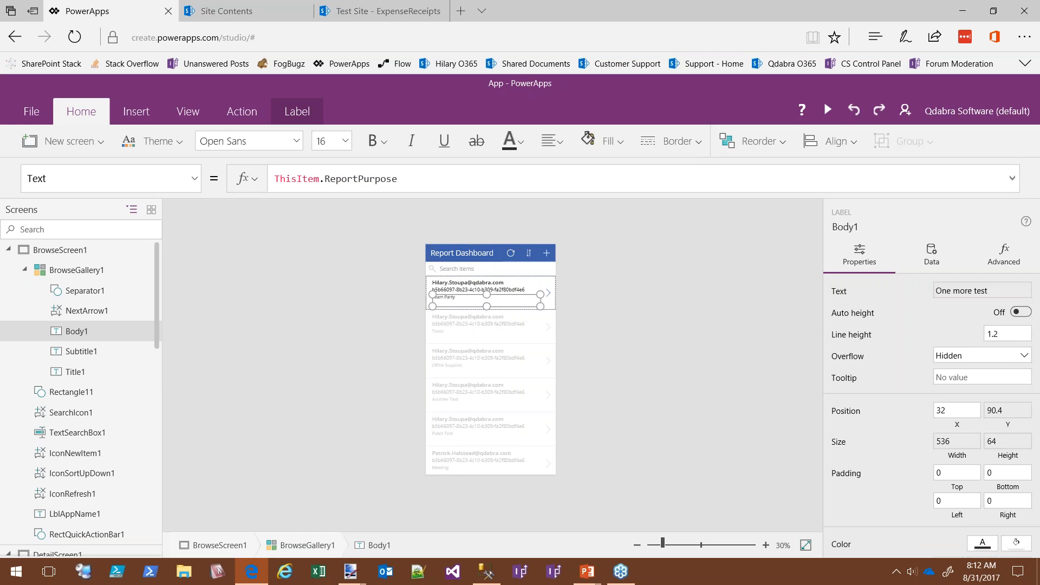
Step: Set the gallery title label's text to ThisItem.ReportPurpose
click(479, 285)
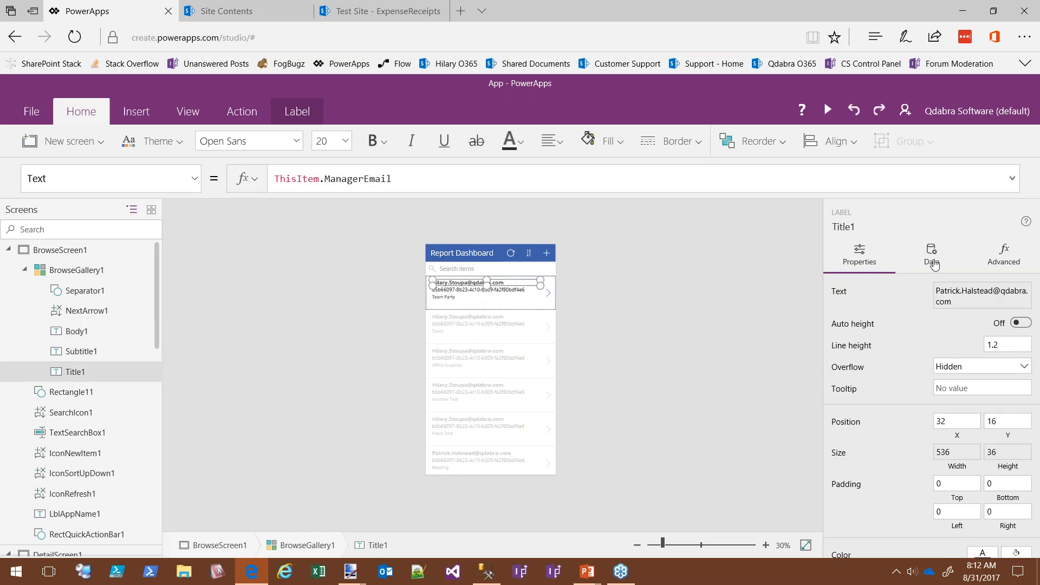
click(932, 259)
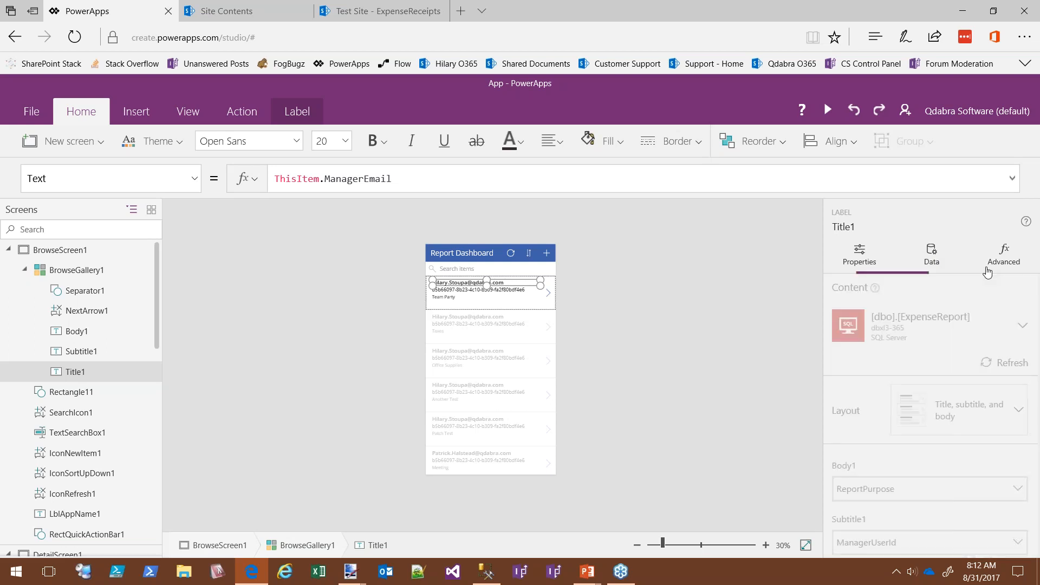
click(996, 264)
scroll(949, 428, down, 3)
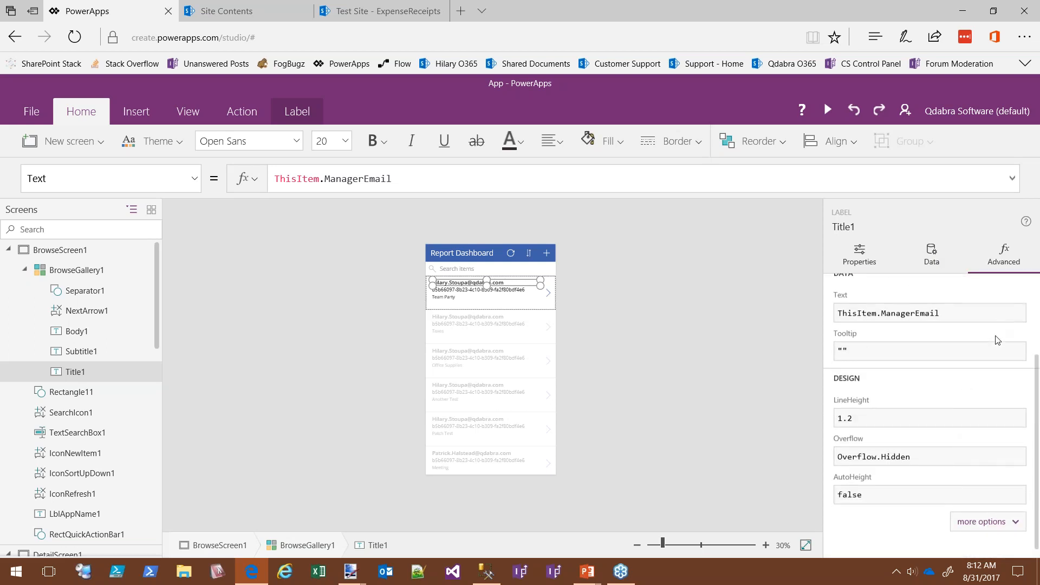
scroll(850, 290, up, 1)
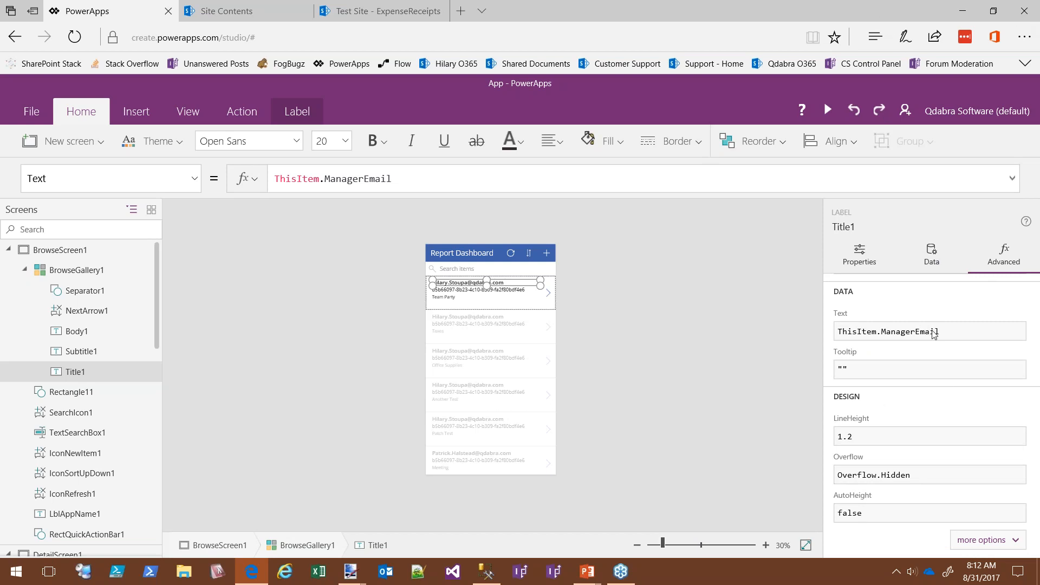
click(946, 330)
drag(955, 330, 886, 329)
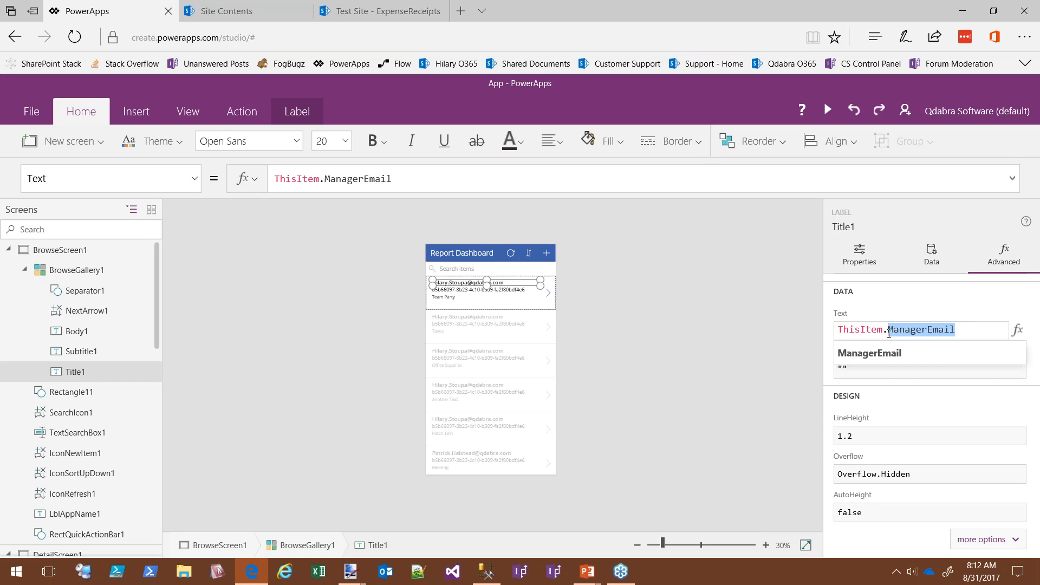
text(Re)
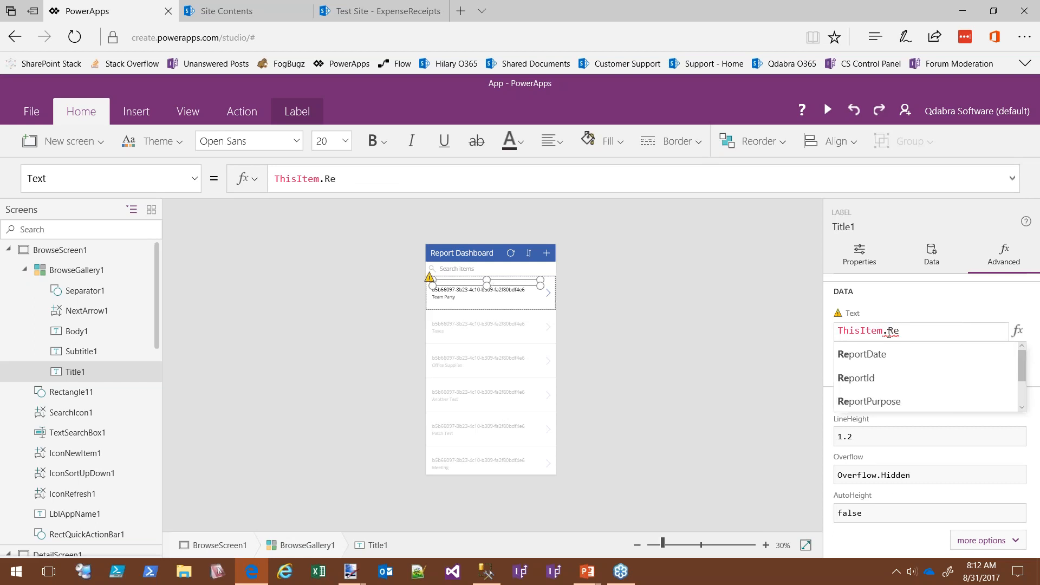
click(873, 401)
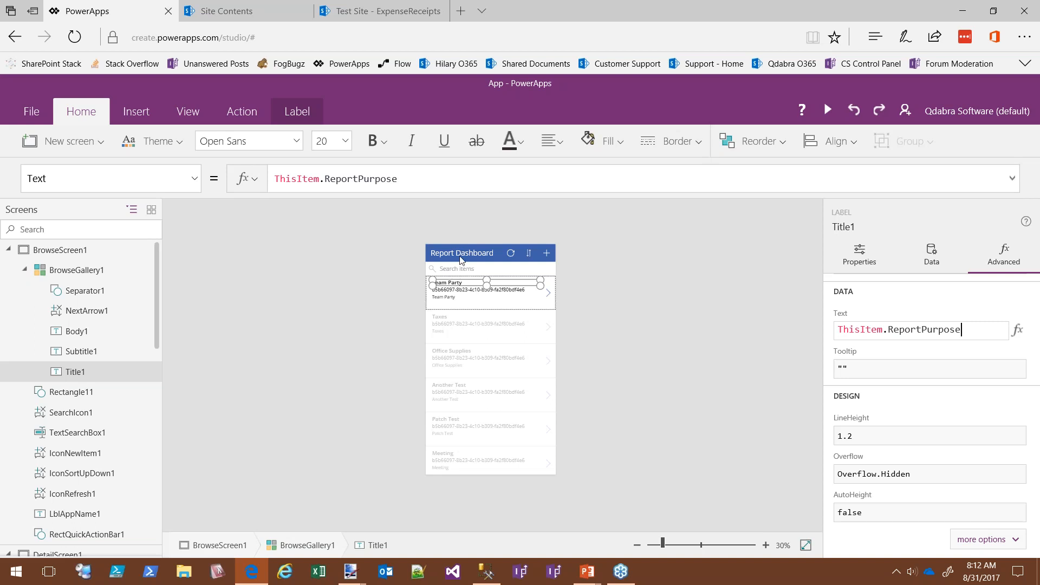
Step: Set the gallery subtitle label's text to ThisItem.ReportDate
click(476, 291)
click(477, 291)
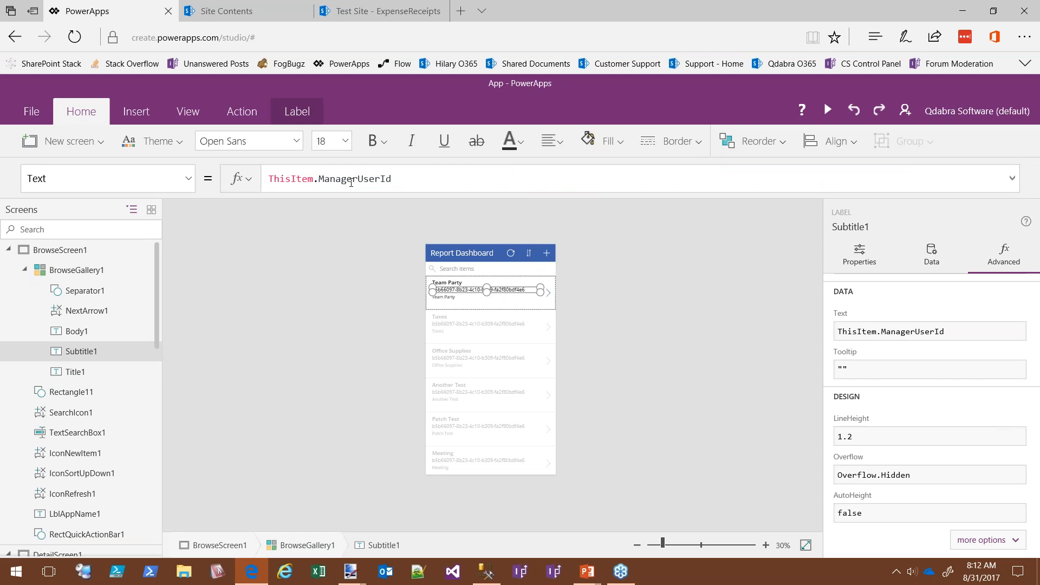
click(351, 182)
drag(391, 179, 322, 178)
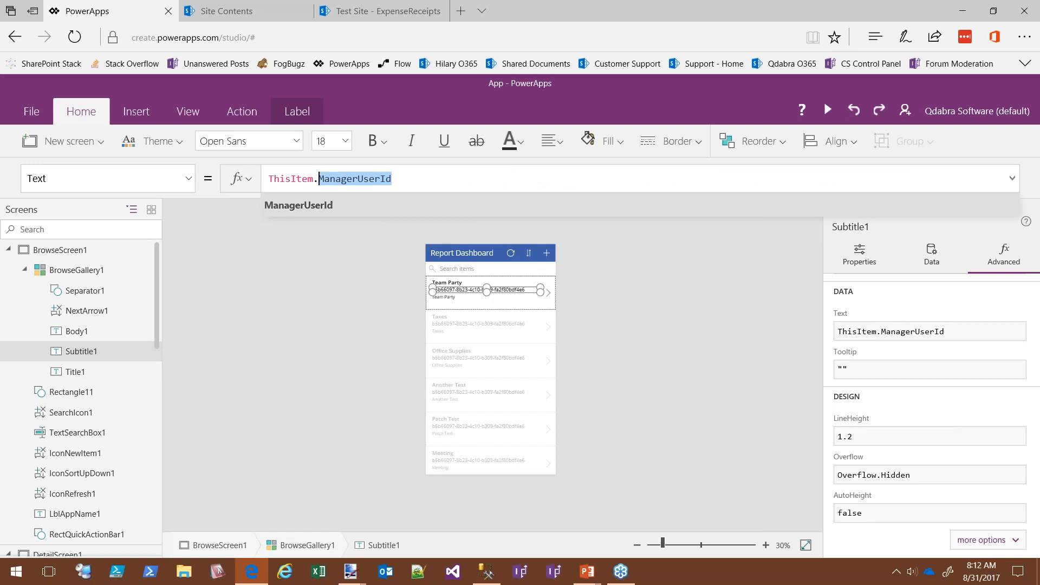
text(ReportDate)
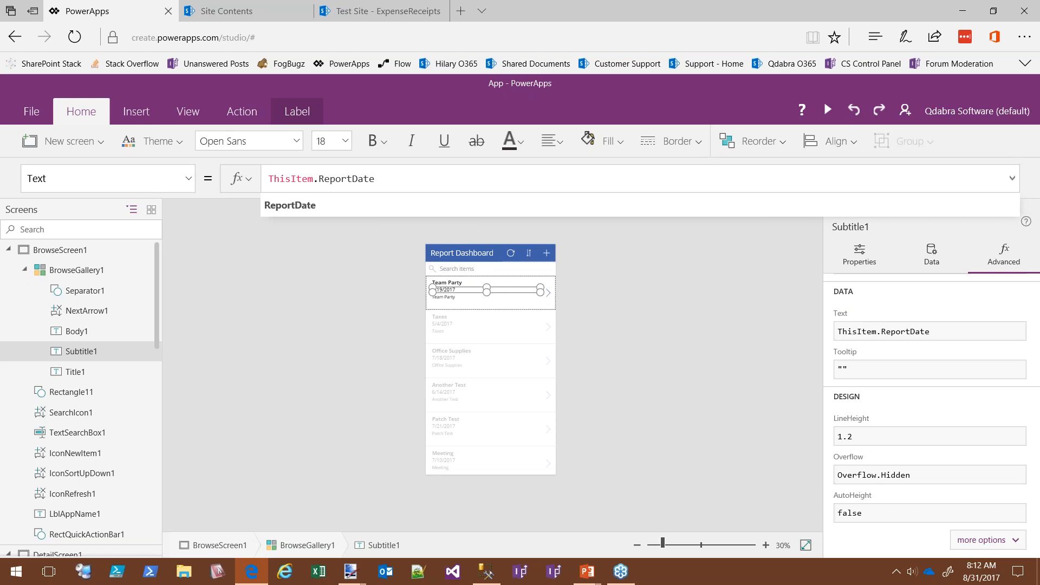
Step: Set the gallery body label's text to ThisItem.ReportTotal
click(767, 545)
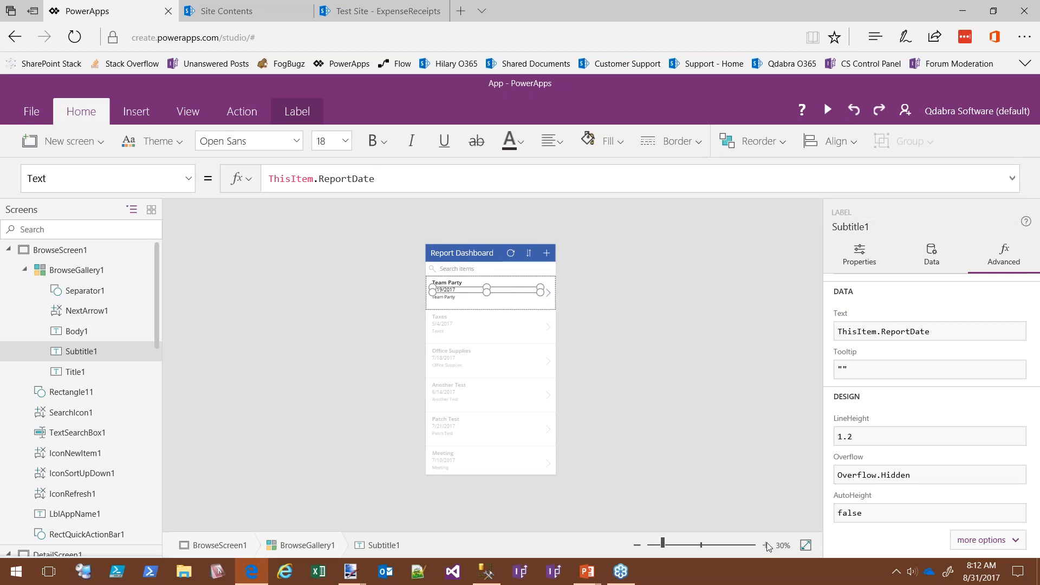
click(767, 545)
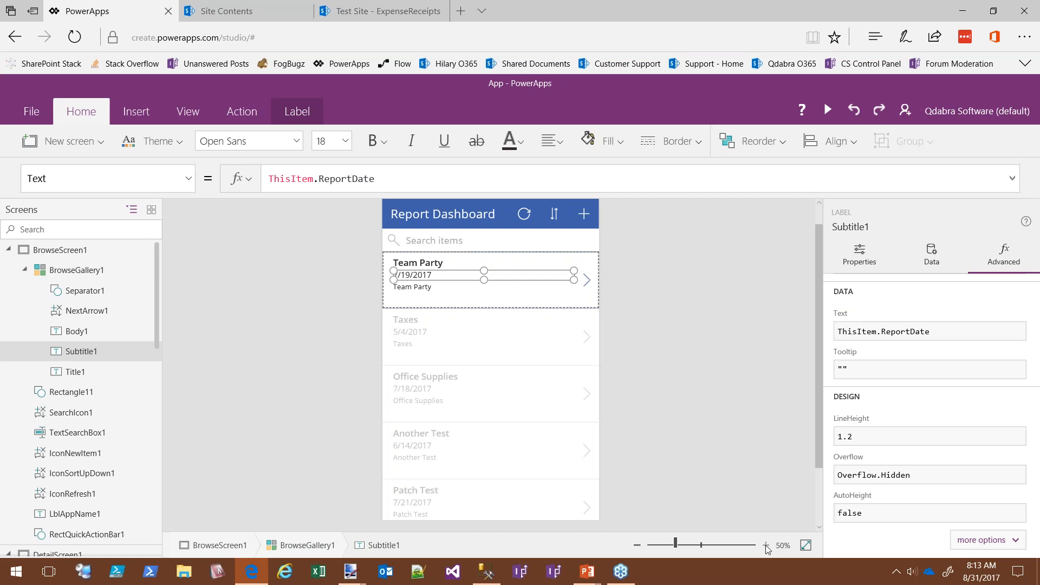
click(766, 546)
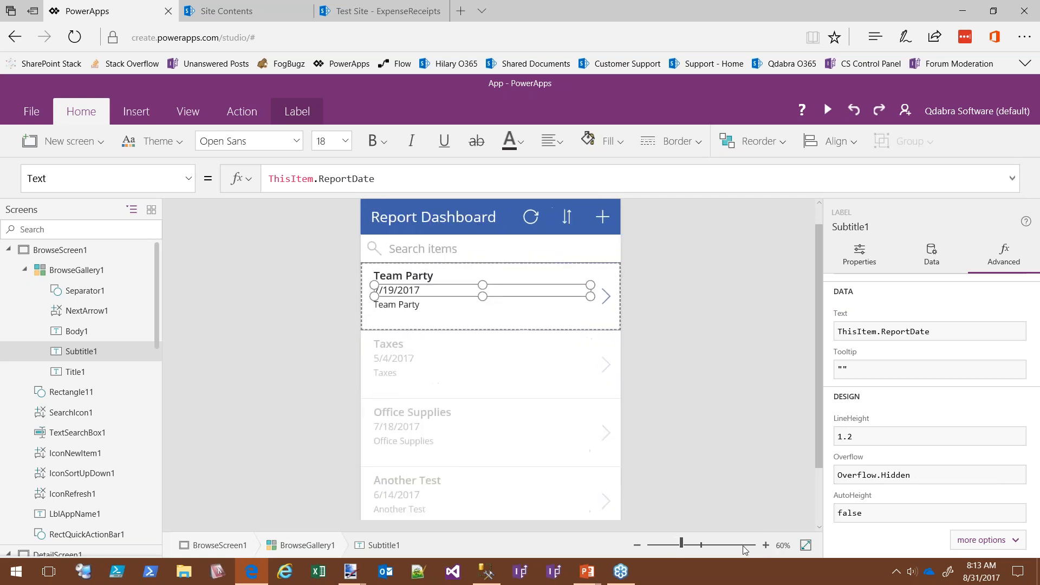
click(433, 312)
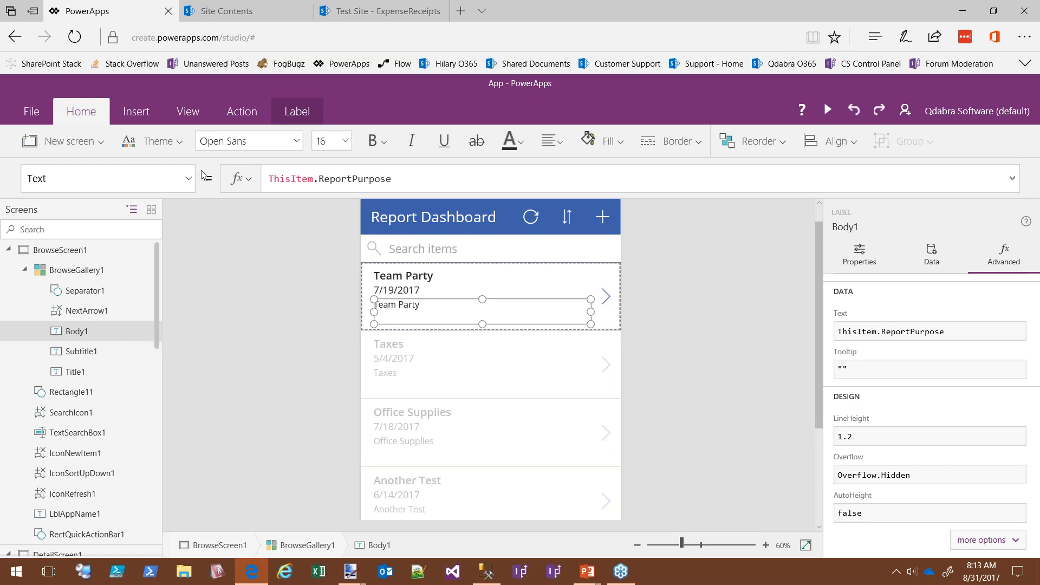
double_click(355, 179)
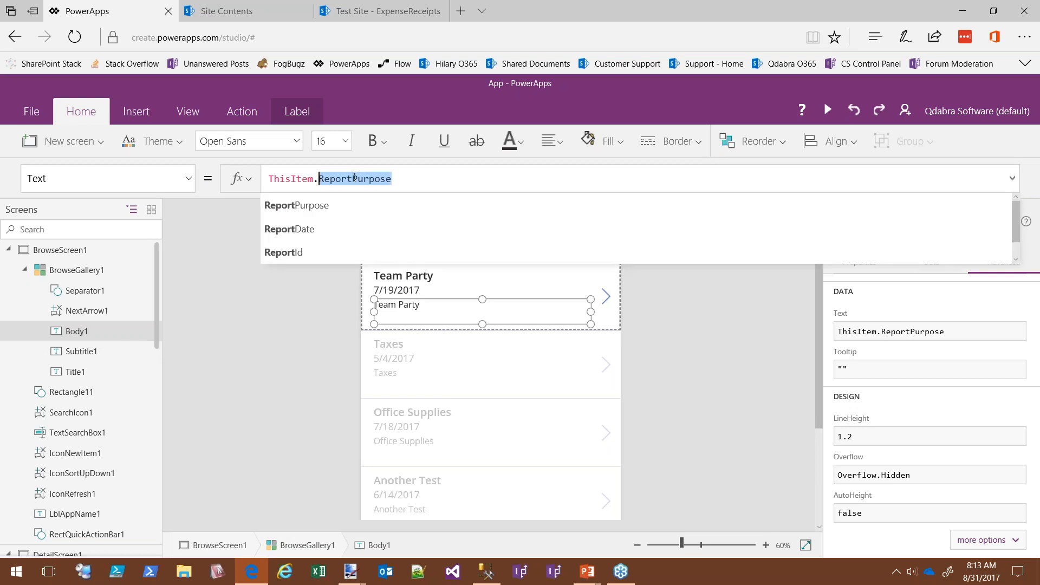
text(Rep)
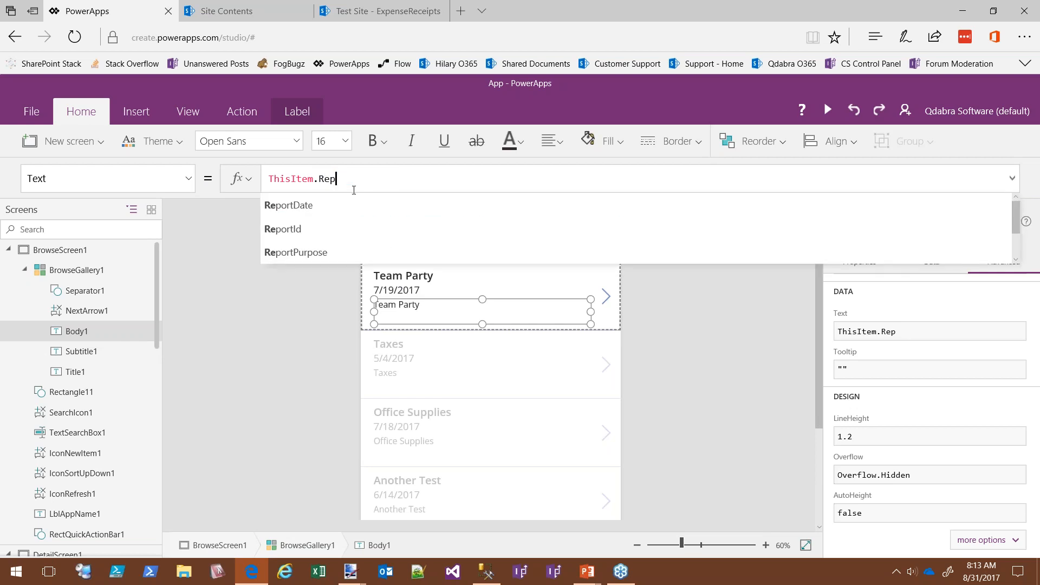
text(ortTotal)
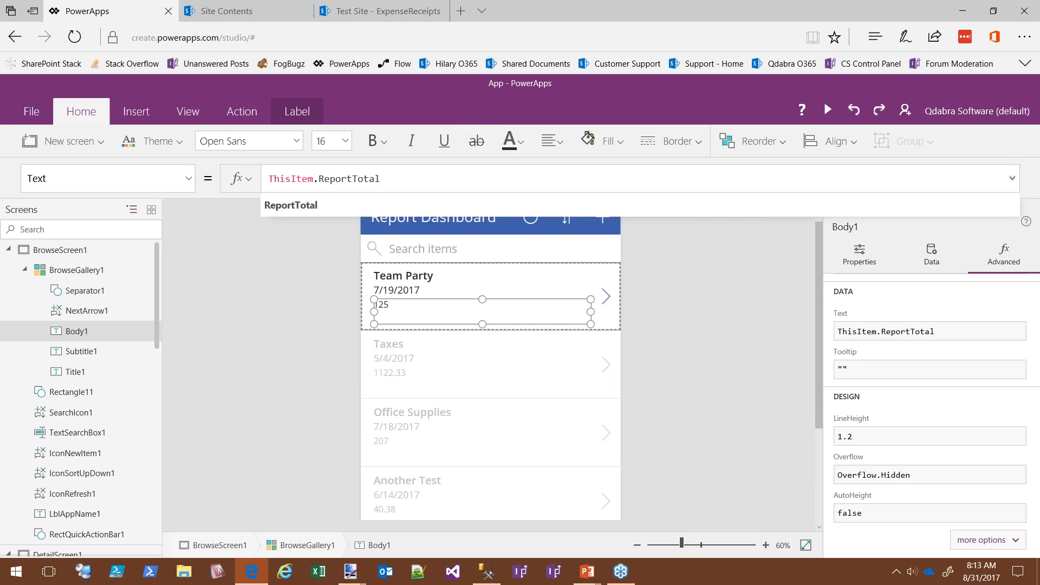
Step: Format the gallery body label's total as currency with the formula Text(ThisItem.ReportTotal, "$#,###.00")
click(271, 179)
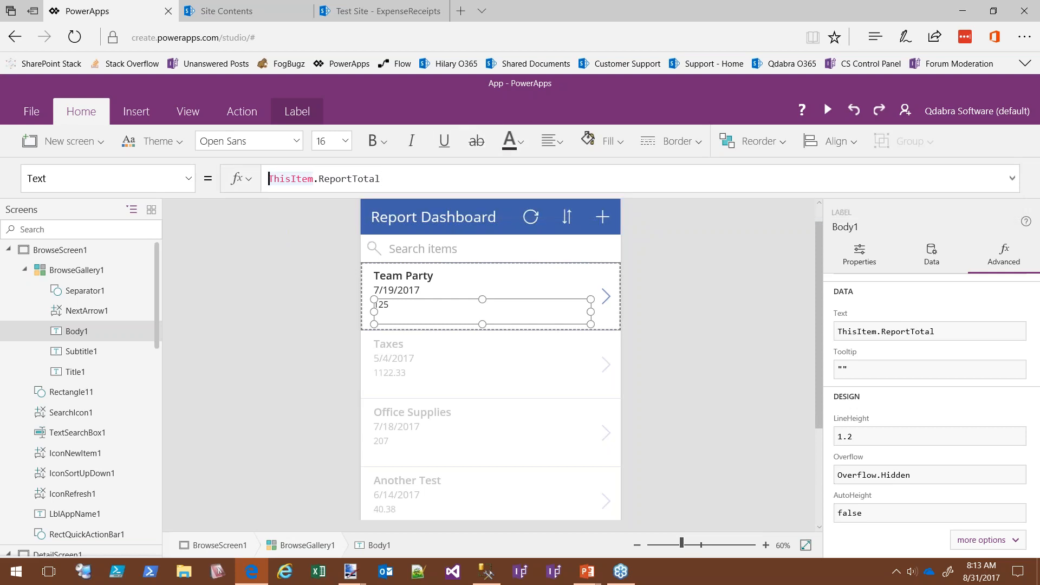
text(Text()
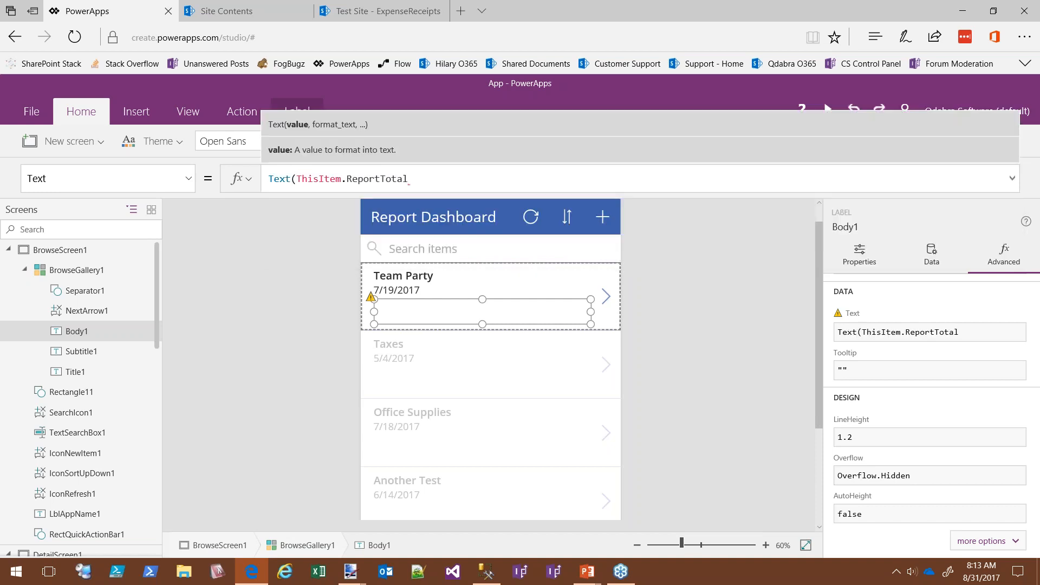
key(End)
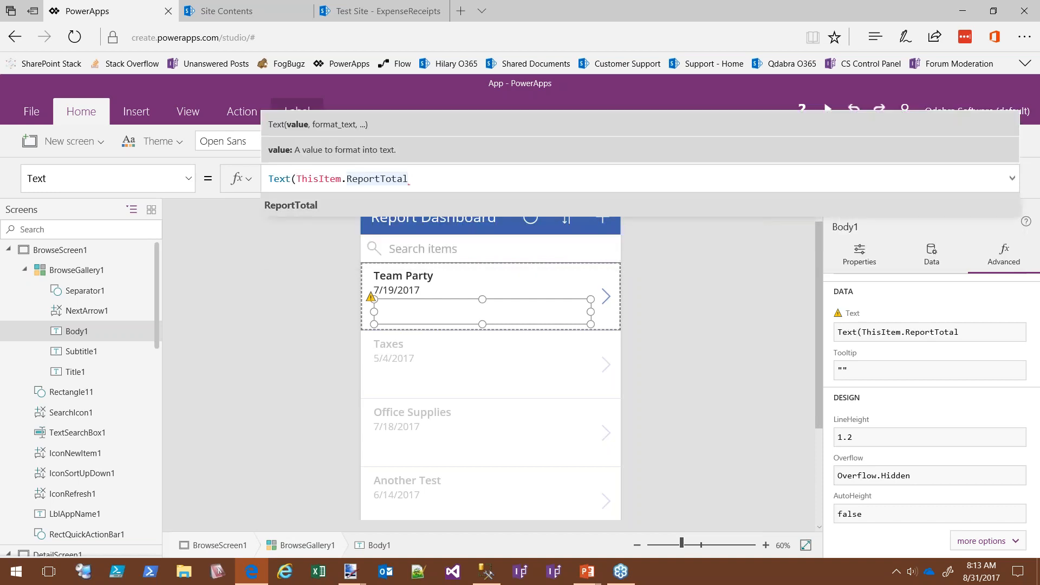
text(, )
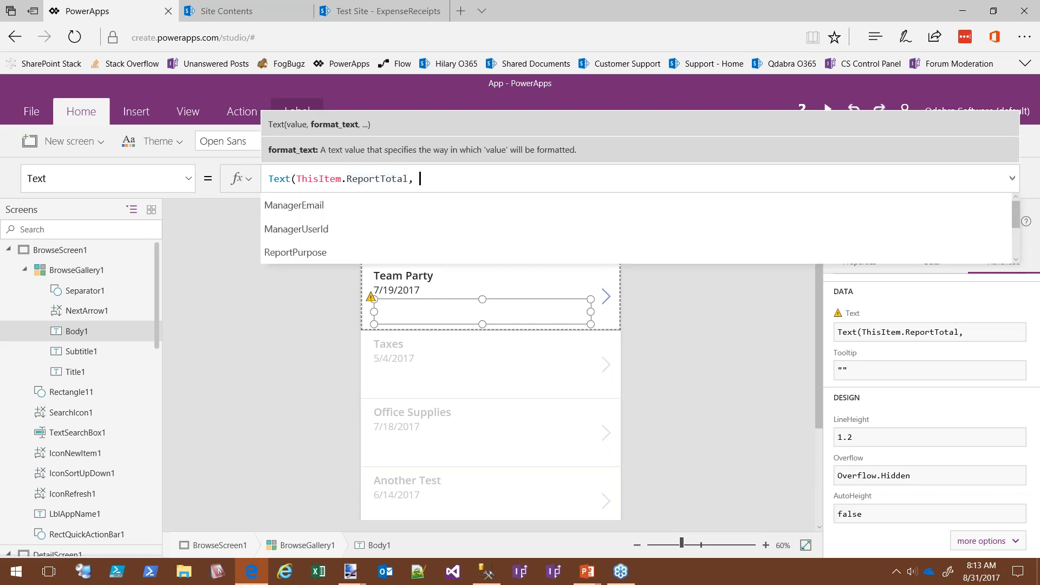
text(")
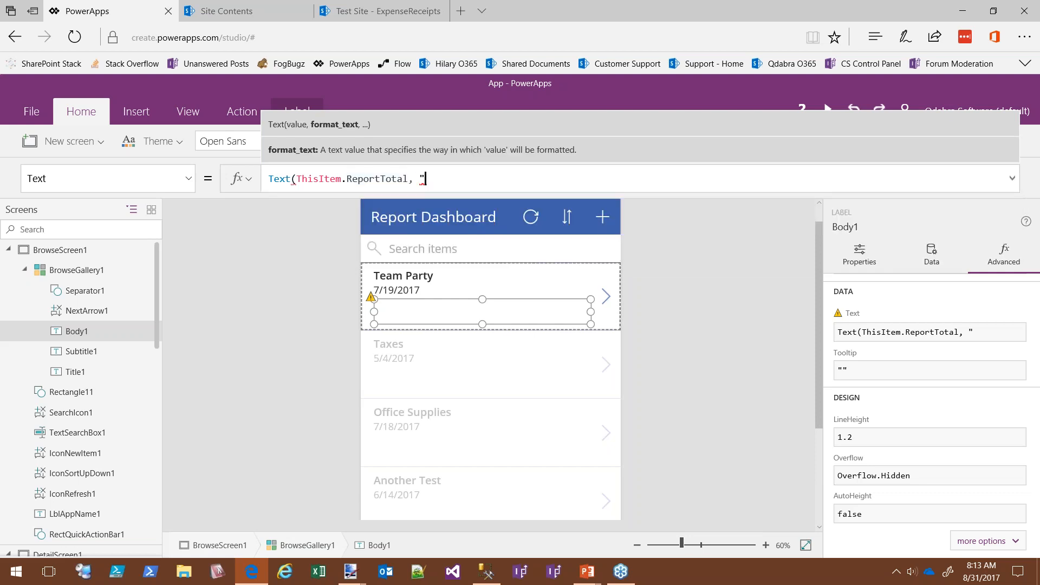
text($#,###.00"))
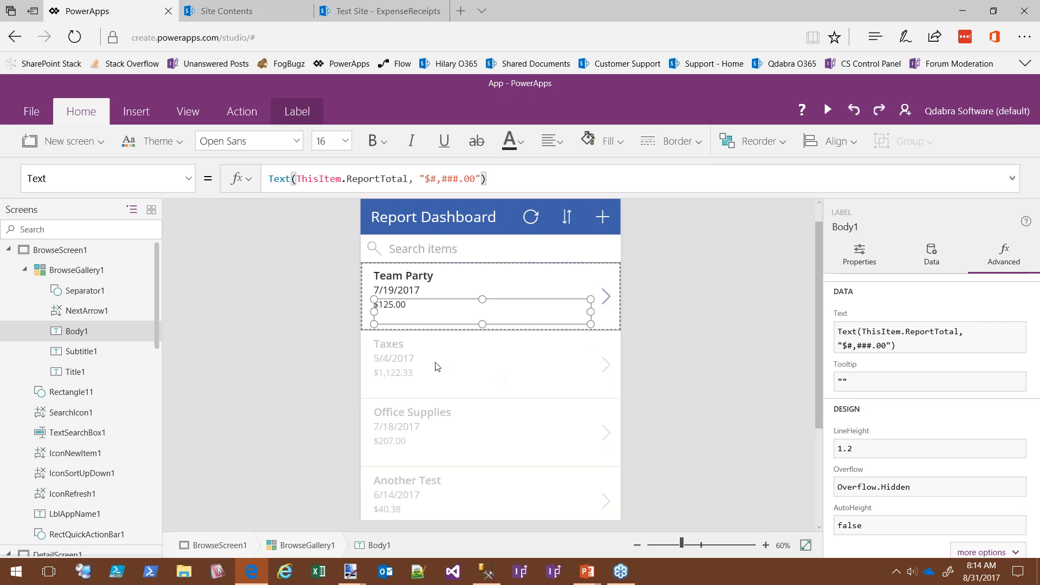
click(415, 379)
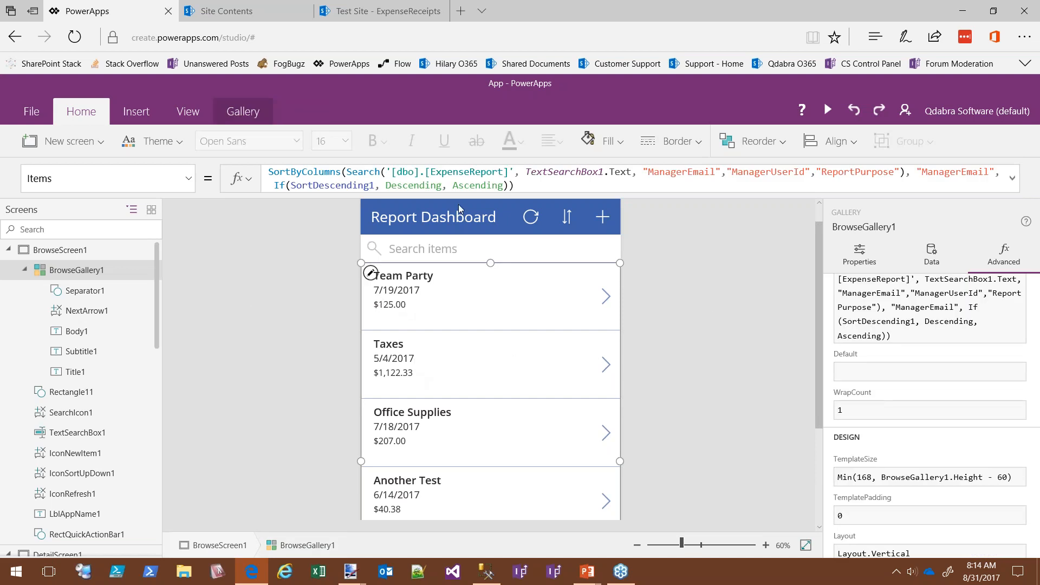
click(376, 292)
click(382, 307)
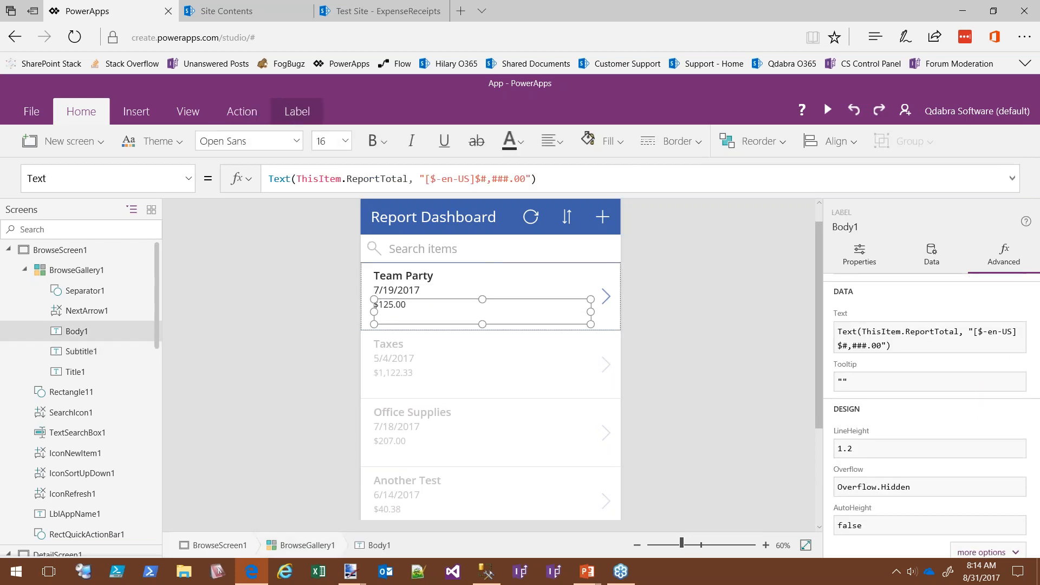
Step: Set BrowseScreen1's OnStart property to Set(UserEmail,User().Email) to store the current user's email in a variable
click(65, 270)
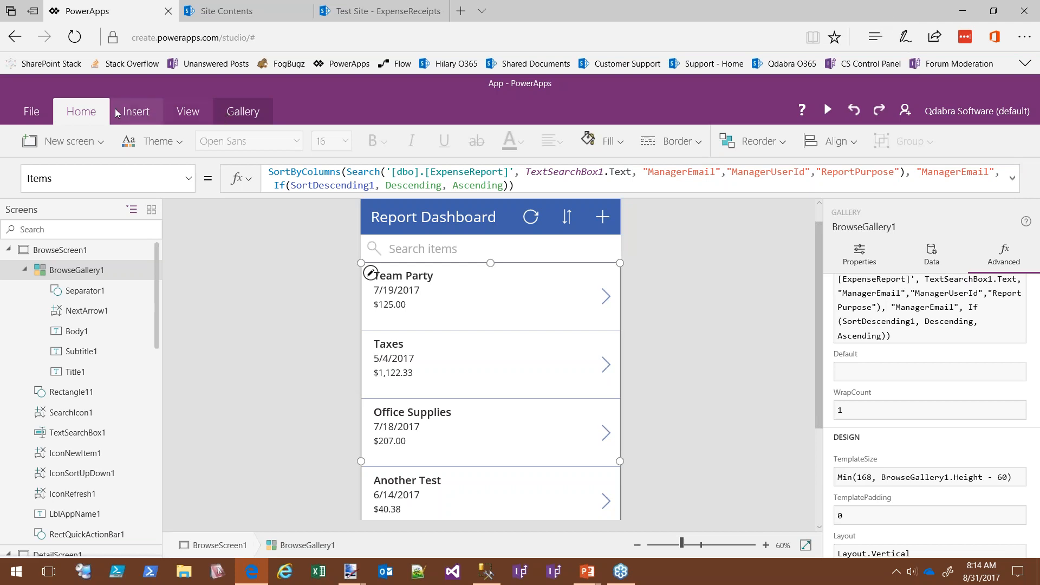
click(90, 250)
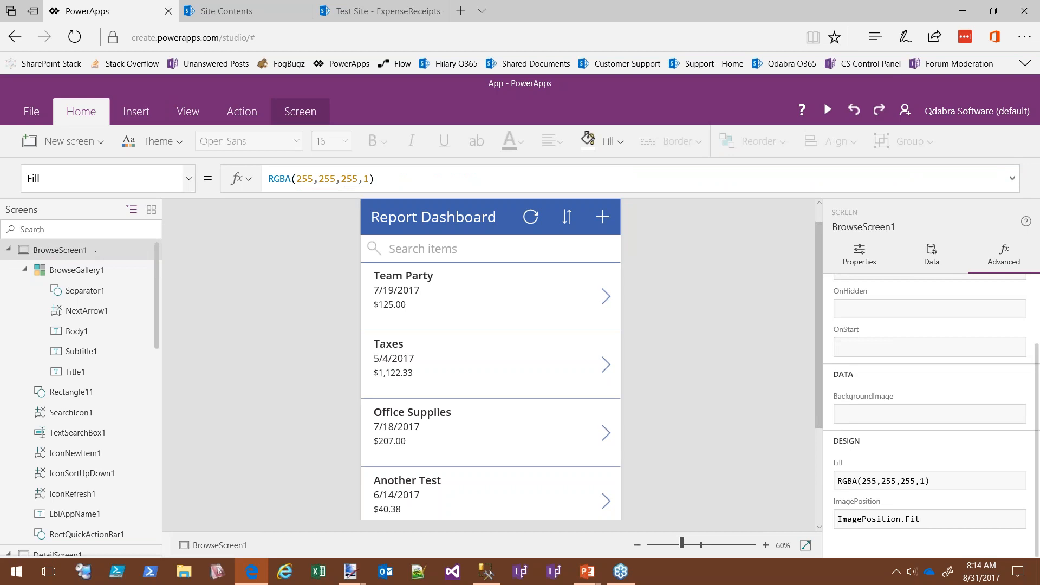
click(187, 179)
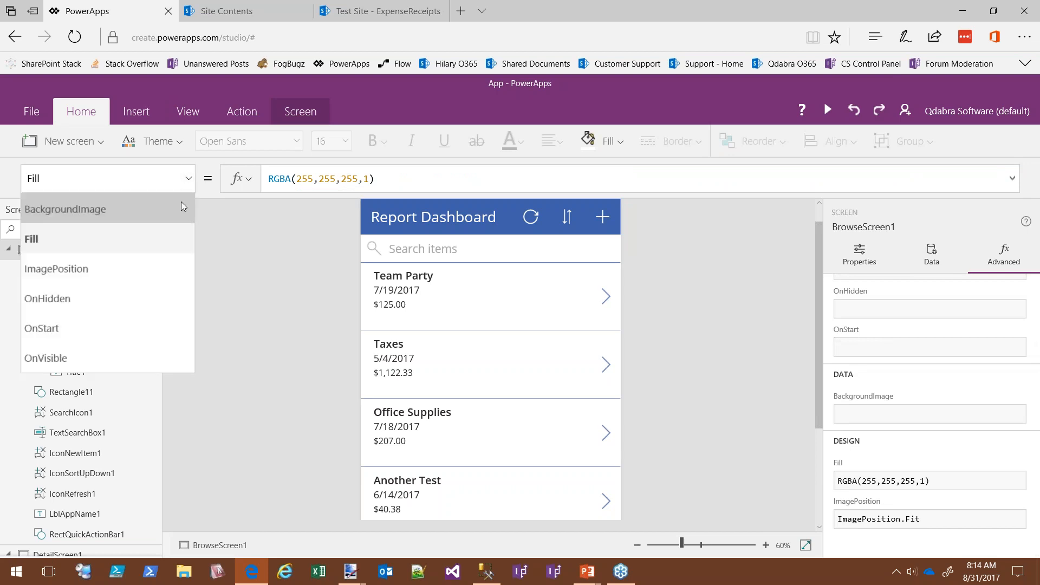
click(64, 330)
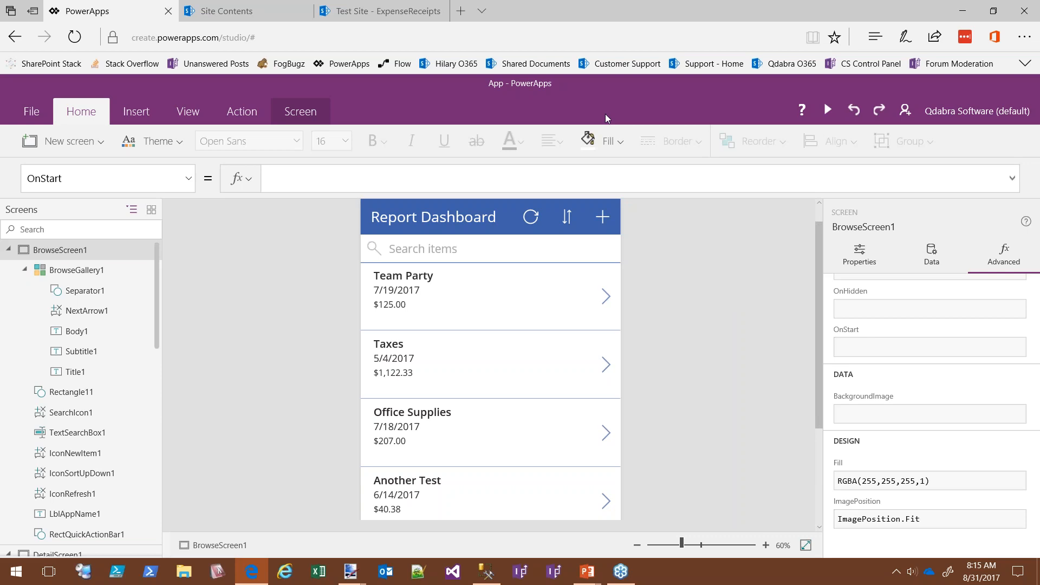
click(302, 176)
text(Set()
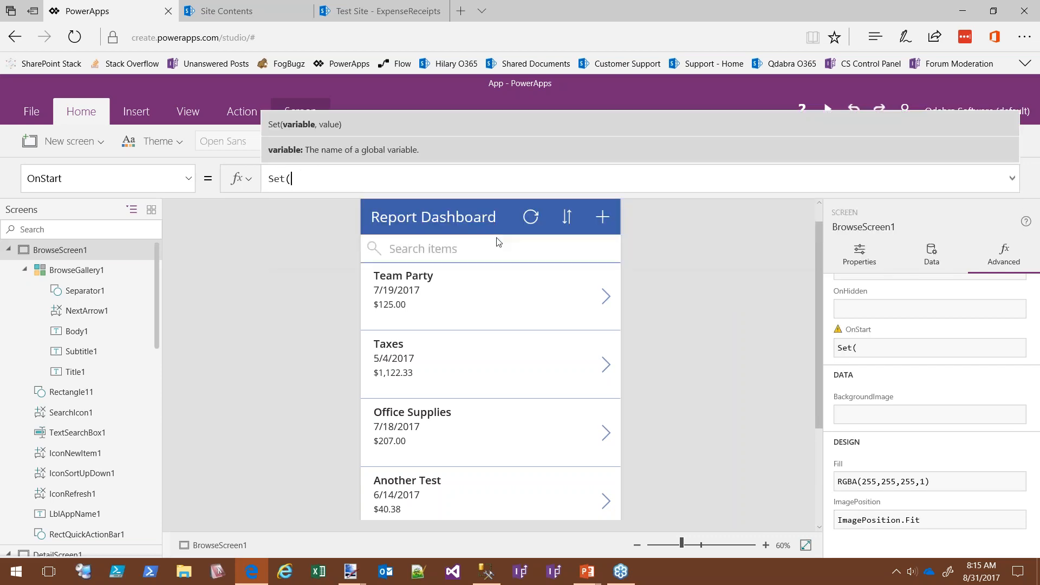
text(Us)
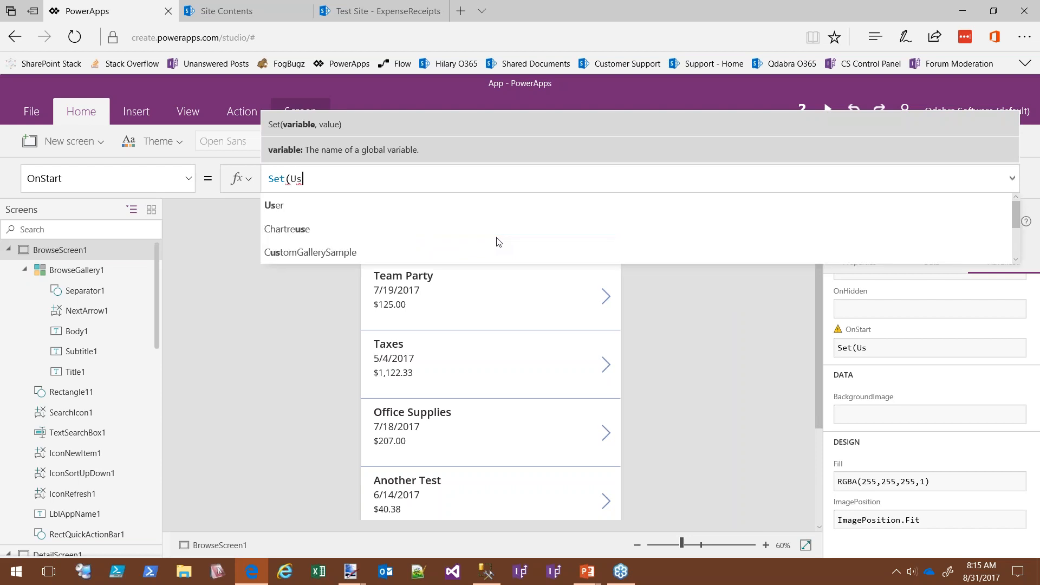
text(erEmail)
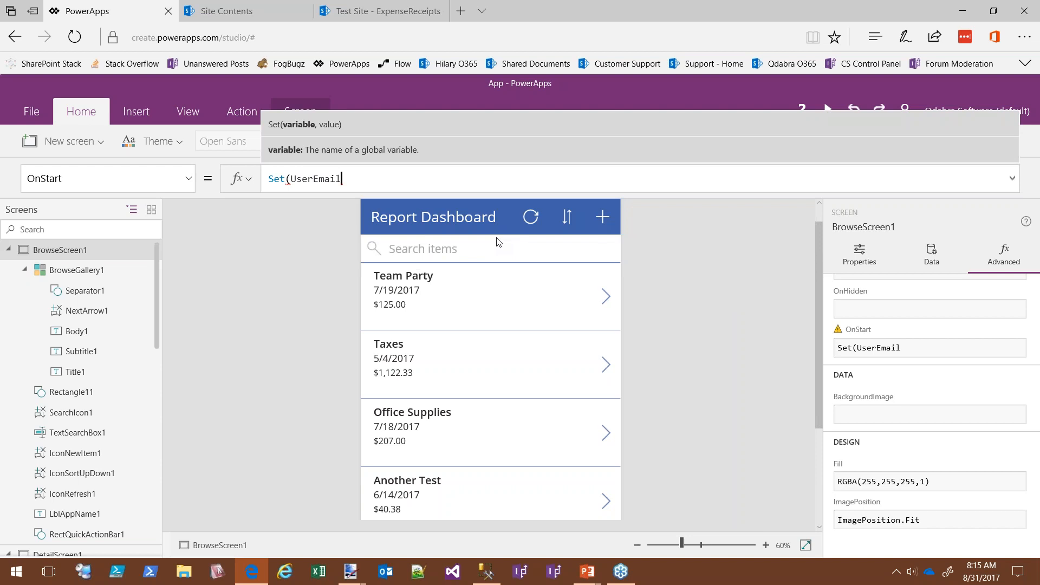
text(,)
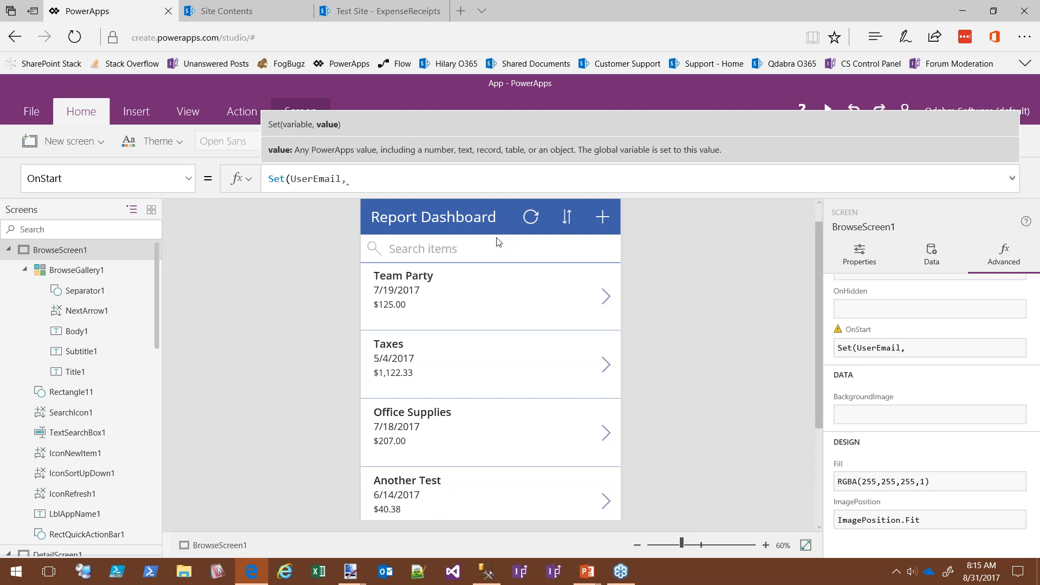
text(User().Emaio)
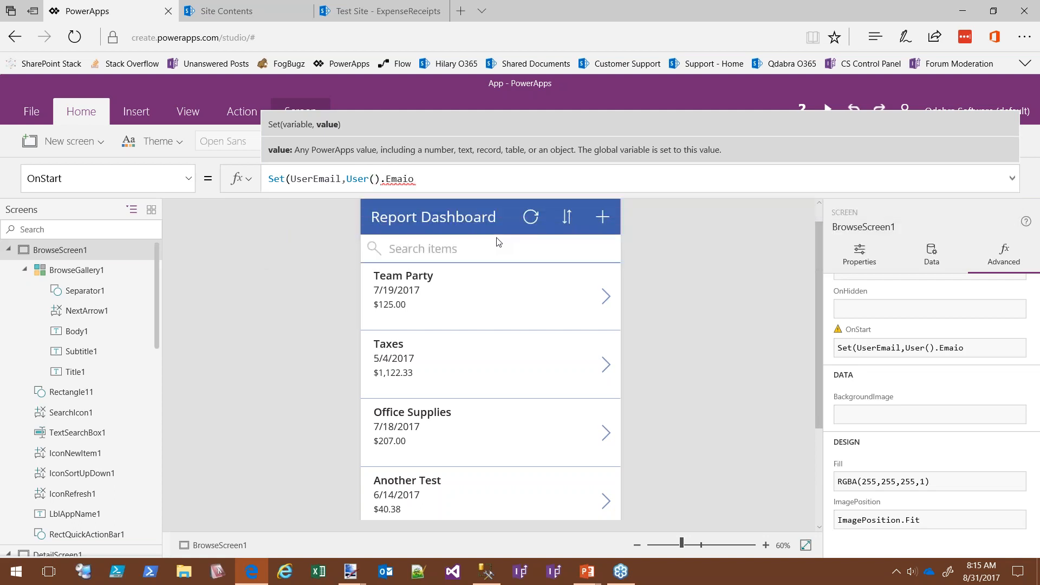
key(BackSpace)
text(l))
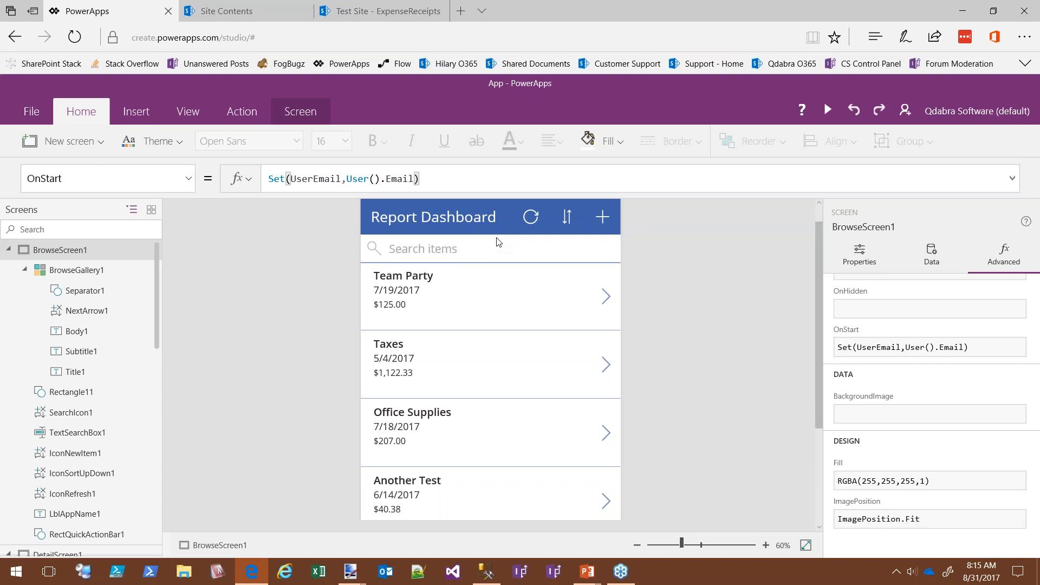
key(shift+Return)
key(BackSpace)
Step: Save the app under the name DemoExpReport
key(ctrl+s)
drag(400, 170, 374, 169)
text(DemoExp)
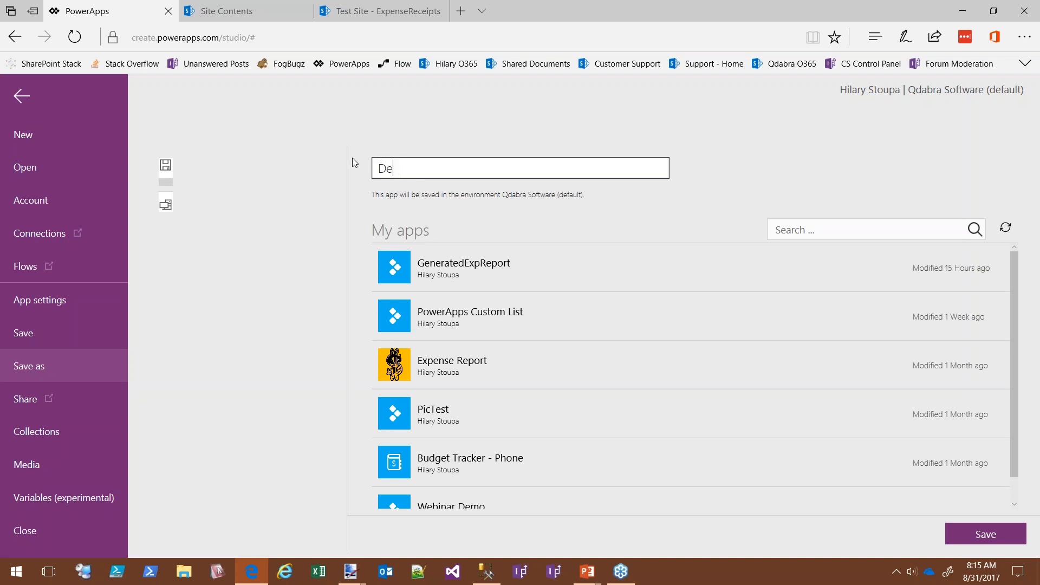
text(Report)
click(945, 537)
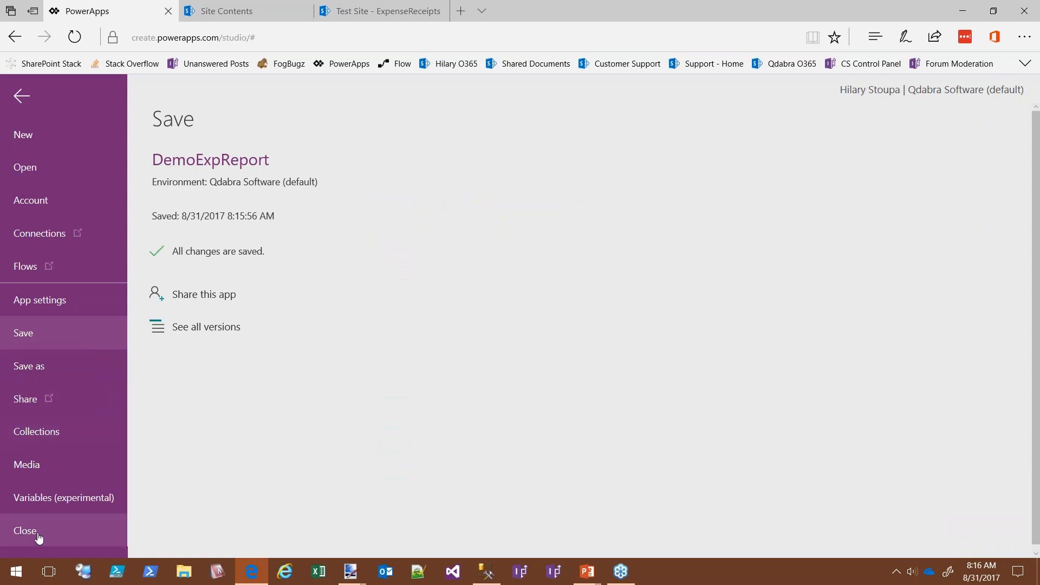
Step: Close the app and reopen DemoExpReport from the available PowerApps so its start formula runs
click(55, 533)
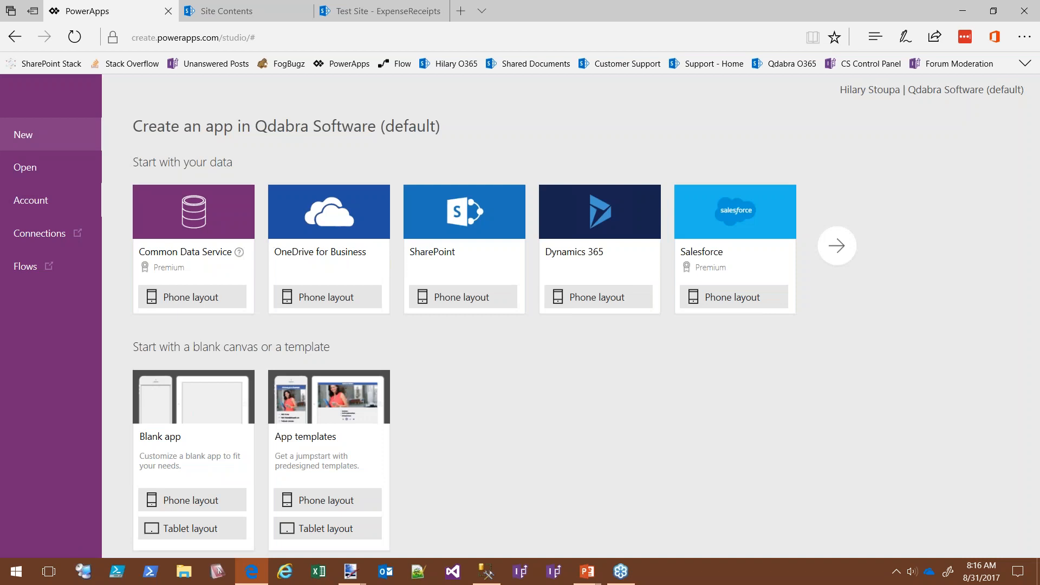
click(7, 169)
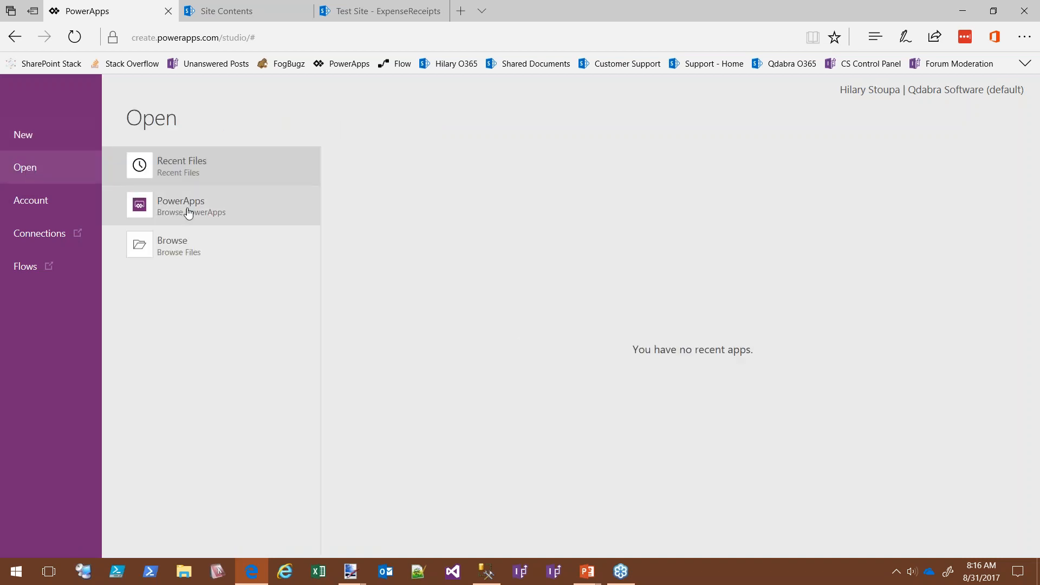
click(161, 215)
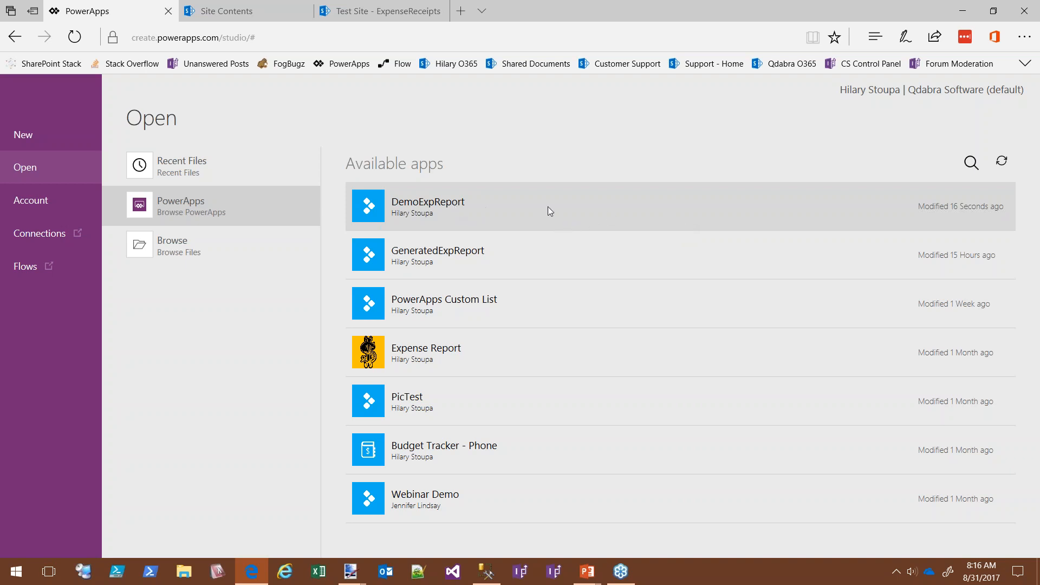
click(450, 205)
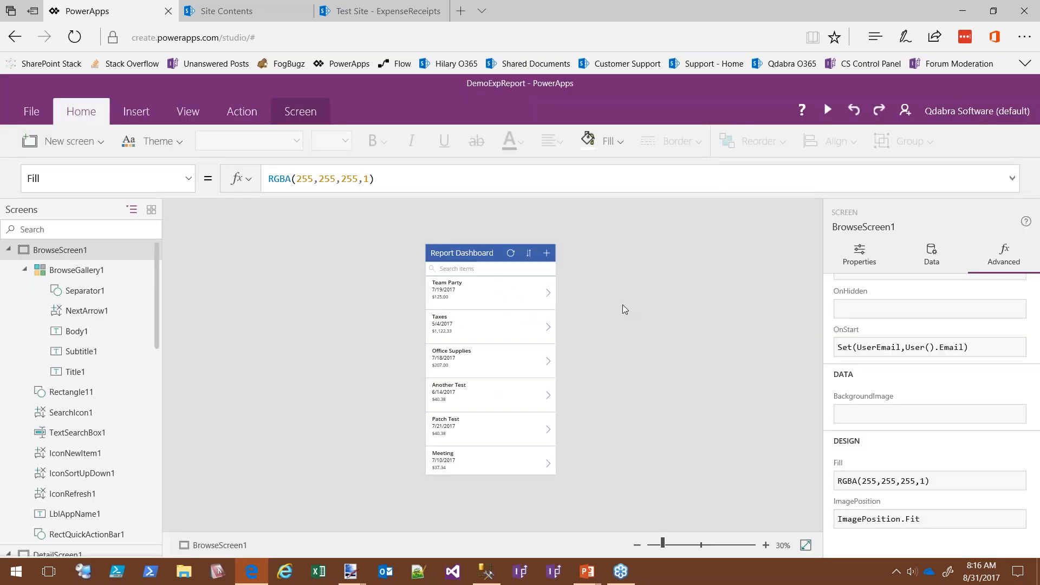
Step: Review the OnStart formula of BrowseScreen1 in the reopened app
click(188, 180)
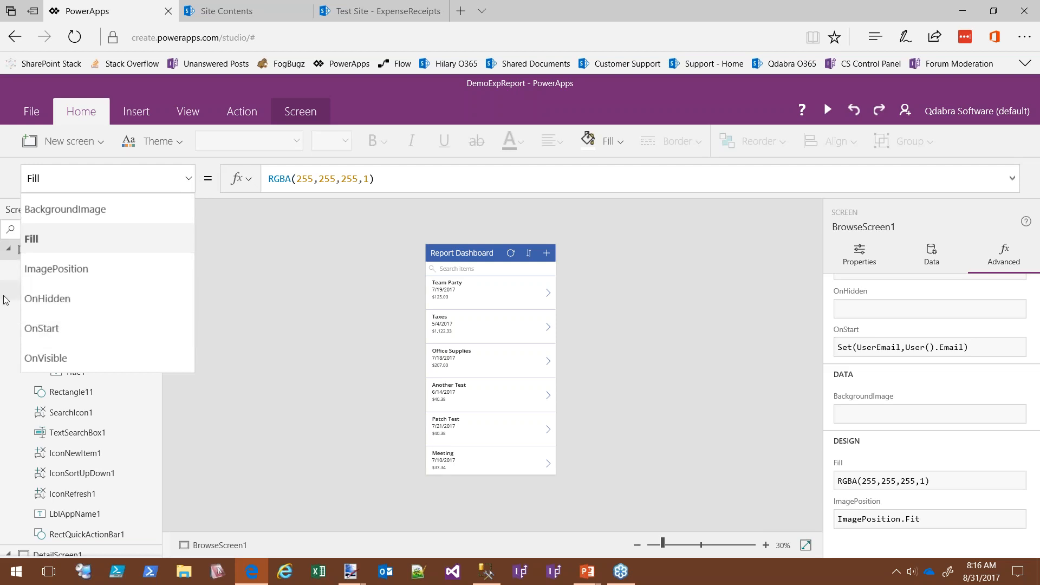
click(254, 301)
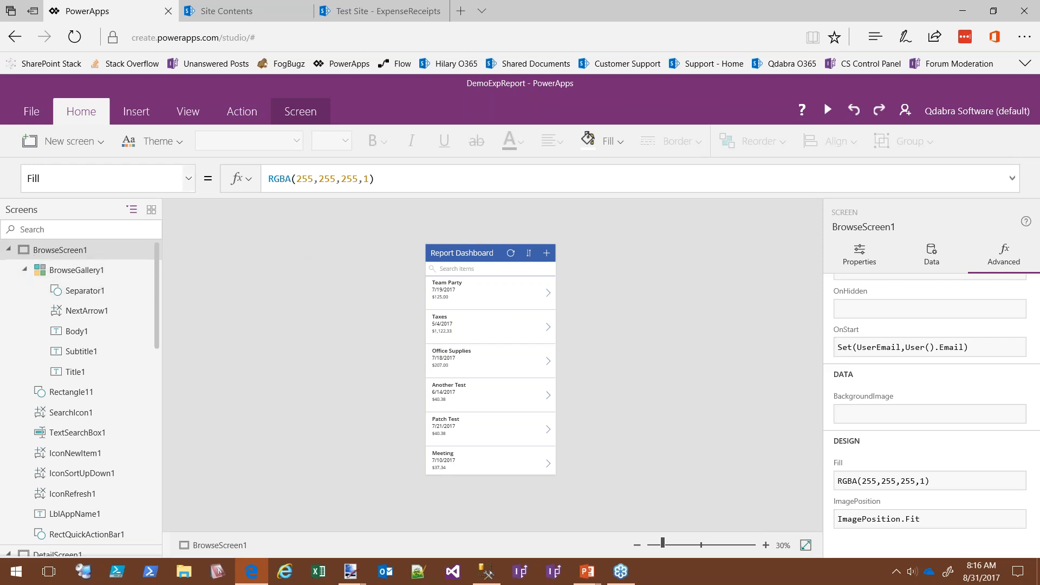
click(187, 185)
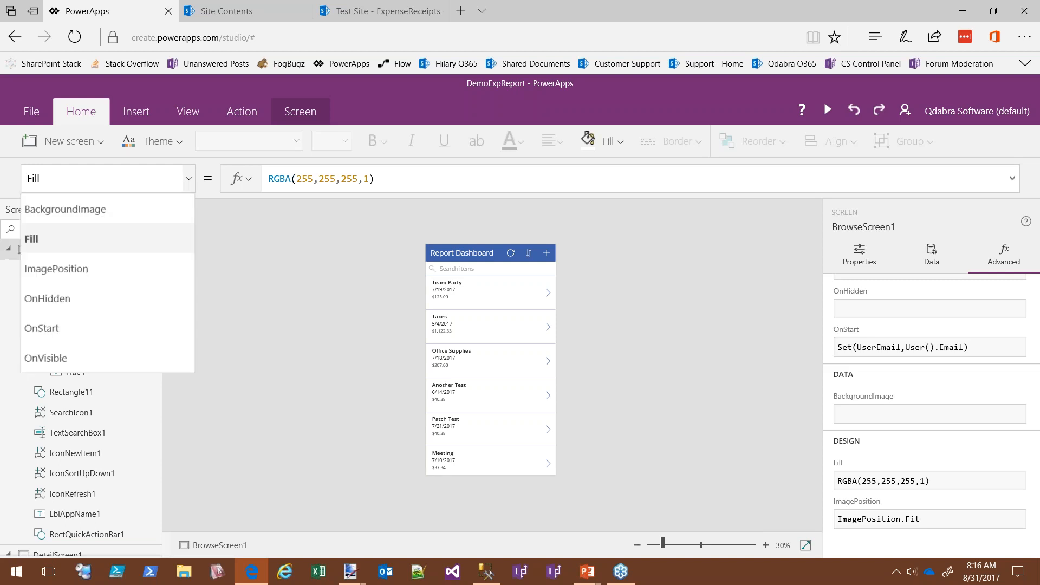
click(83, 328)
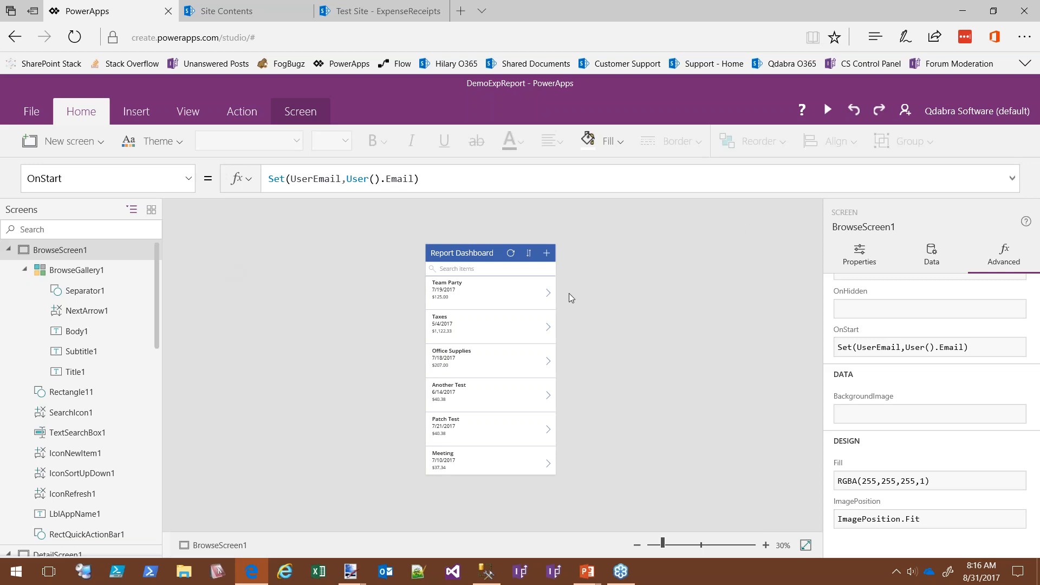
click(438, 183)
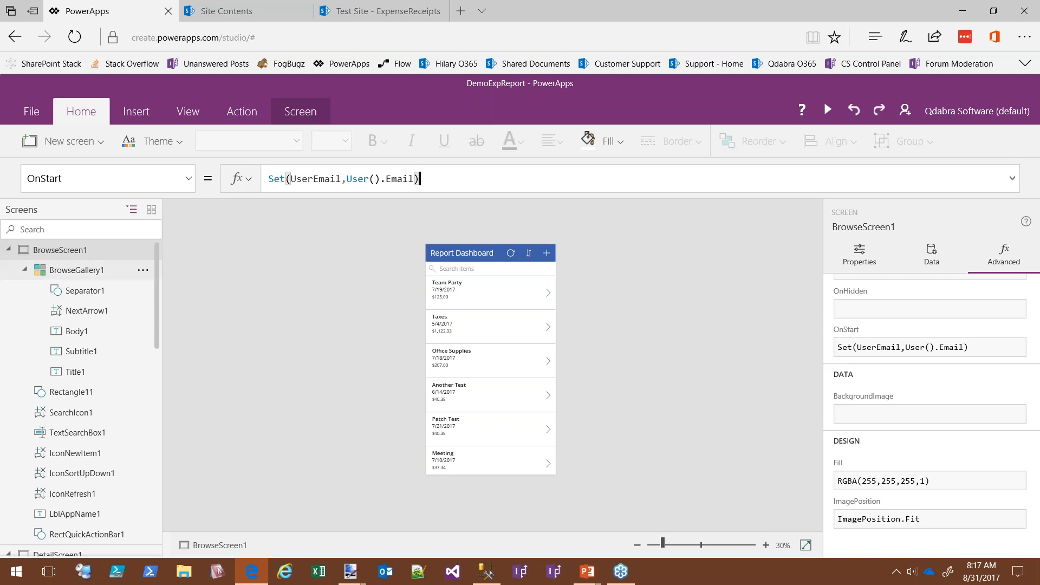
Step: Examine BrowseGallery1's Items formula, checking its SortByColumns and Search functions, data source and search box reference
click(68, 271)
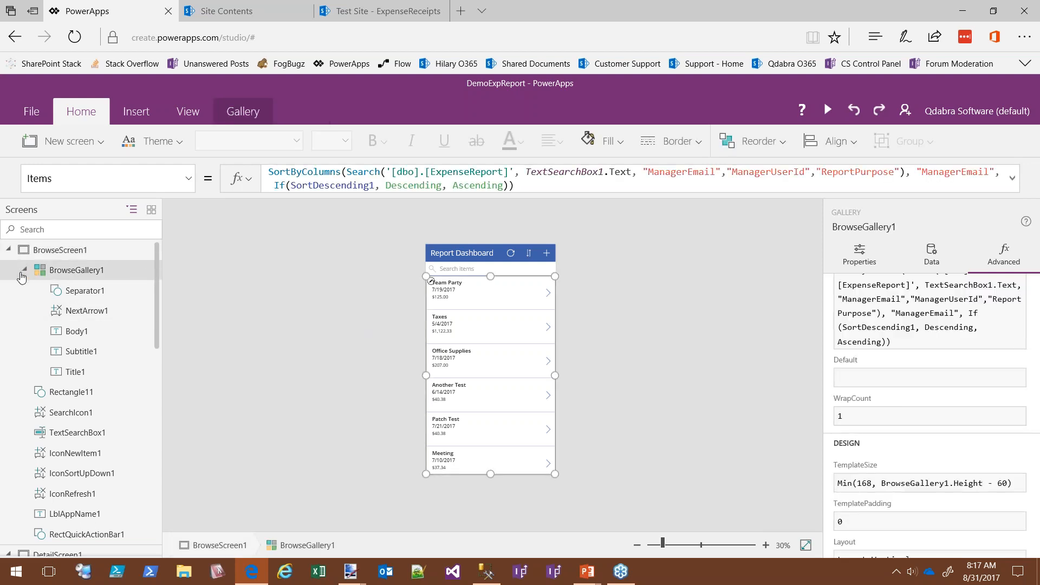
click(767, 546)
click(768, 545)
click(767, 546)
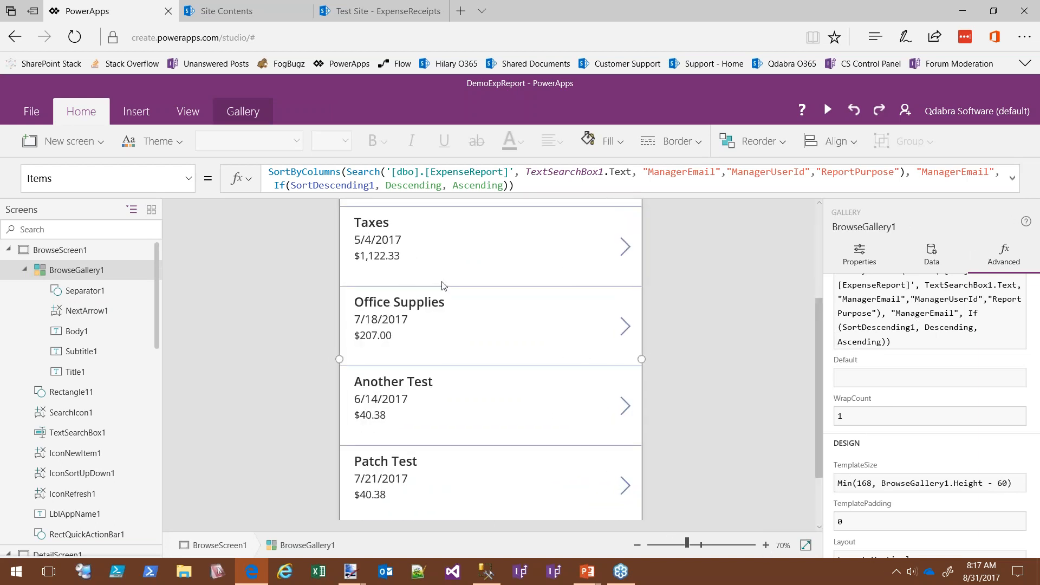
click(980, 336)
scroll(982, 336, up, 2)
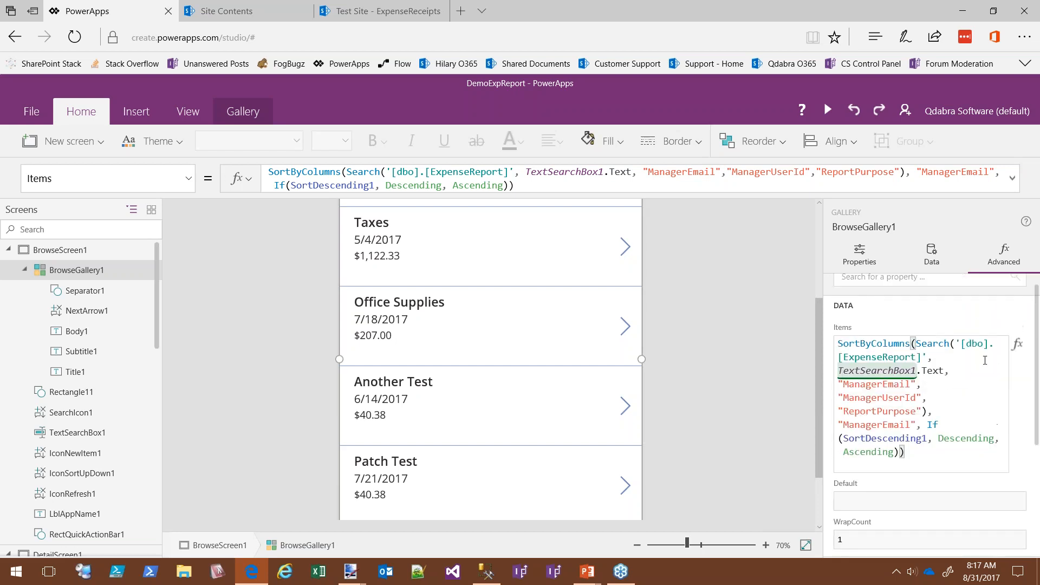
click(1012, 178)
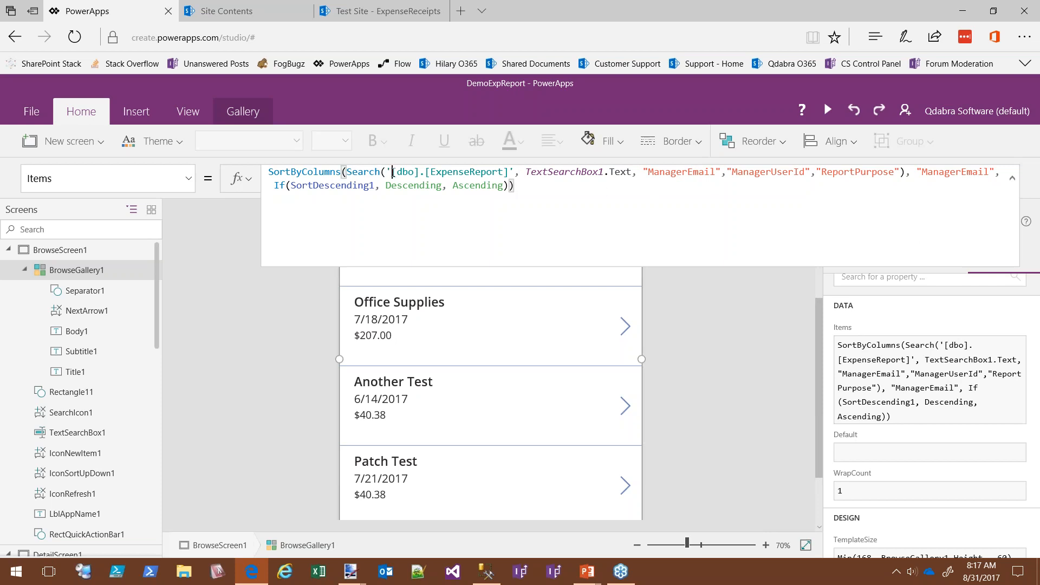
click(507, 173)
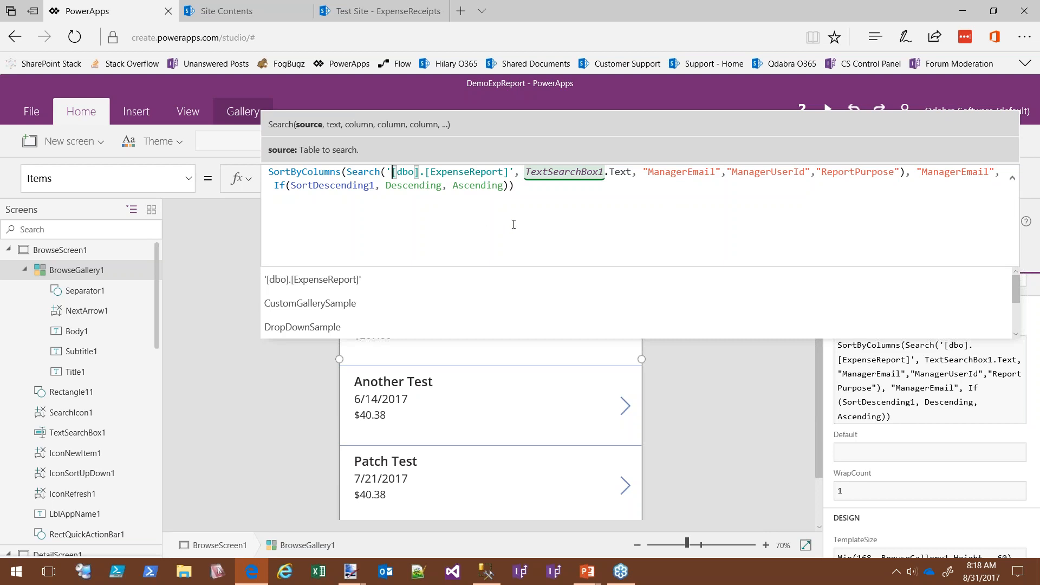
click(355, 174)
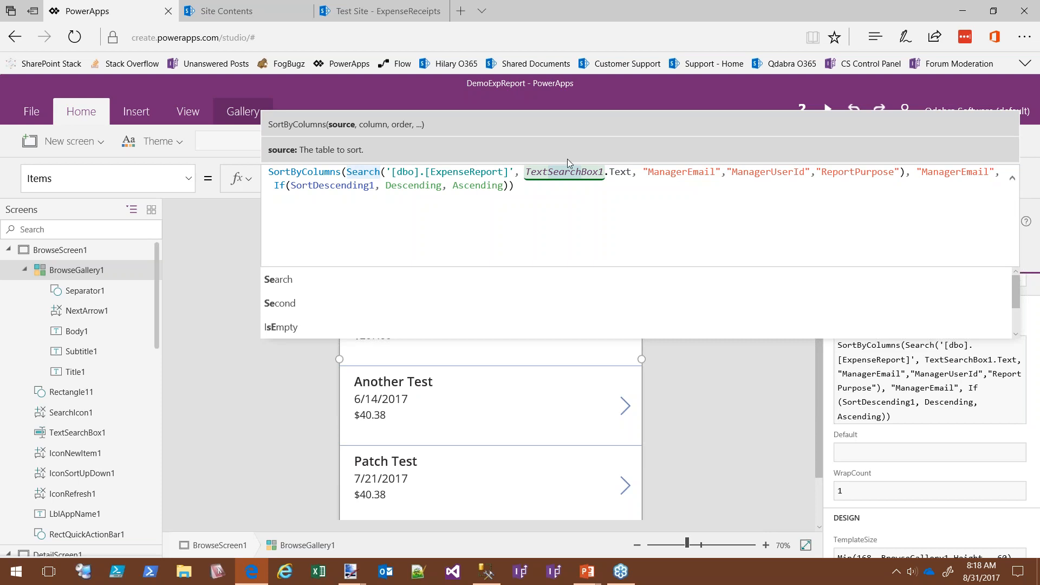
Step: Replace Search with Filter in BrowseGallery1's Items formula and delete everything after the '[dbo].[ExpenseReport]' source argument
double_click(365, 174)
text(Filter)
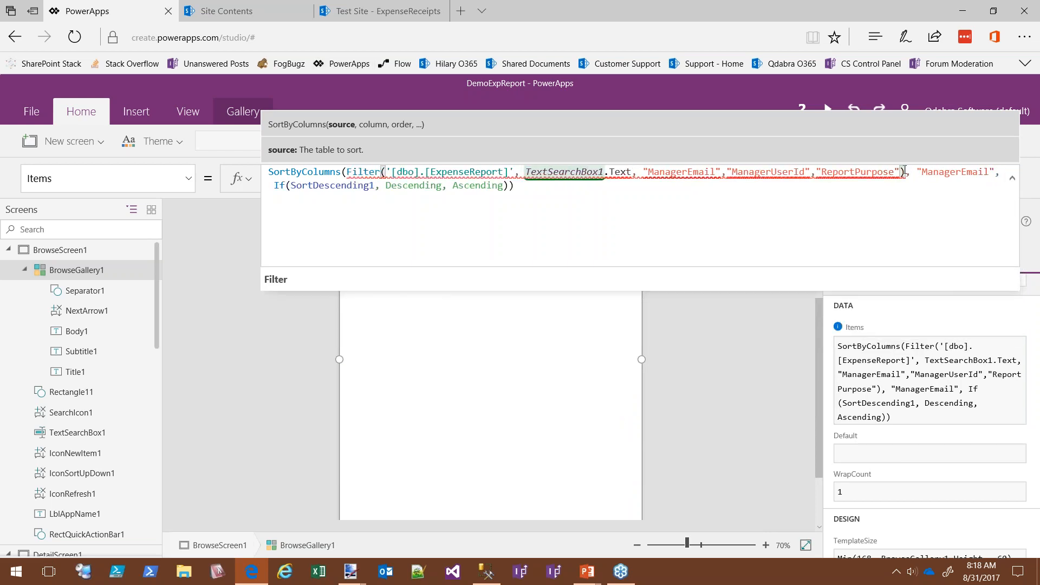
drag(903, 172, 692, 174)
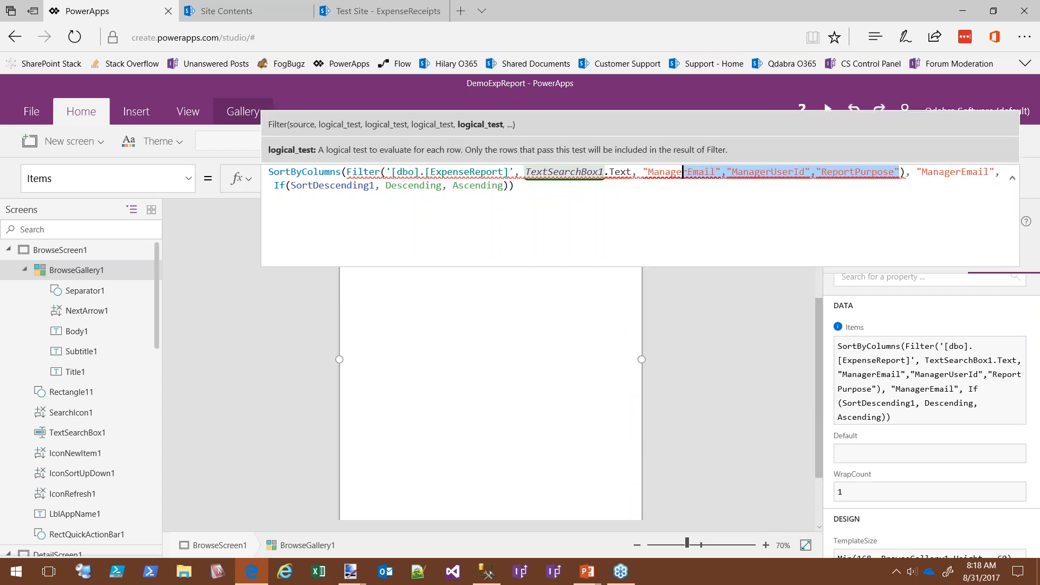
key(BackSpace)
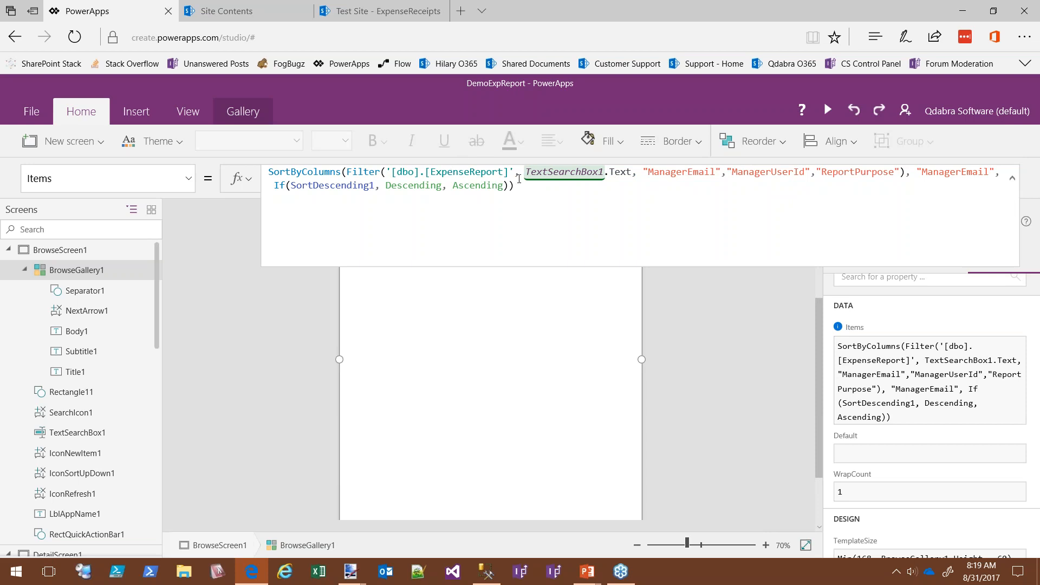
shift+click(519, 172)
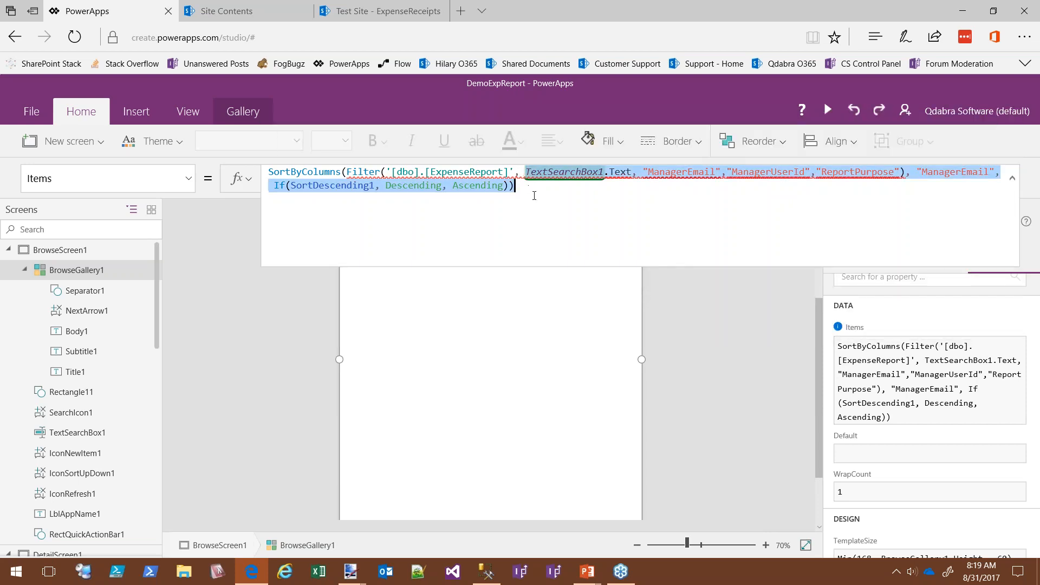
key(BackSpace)
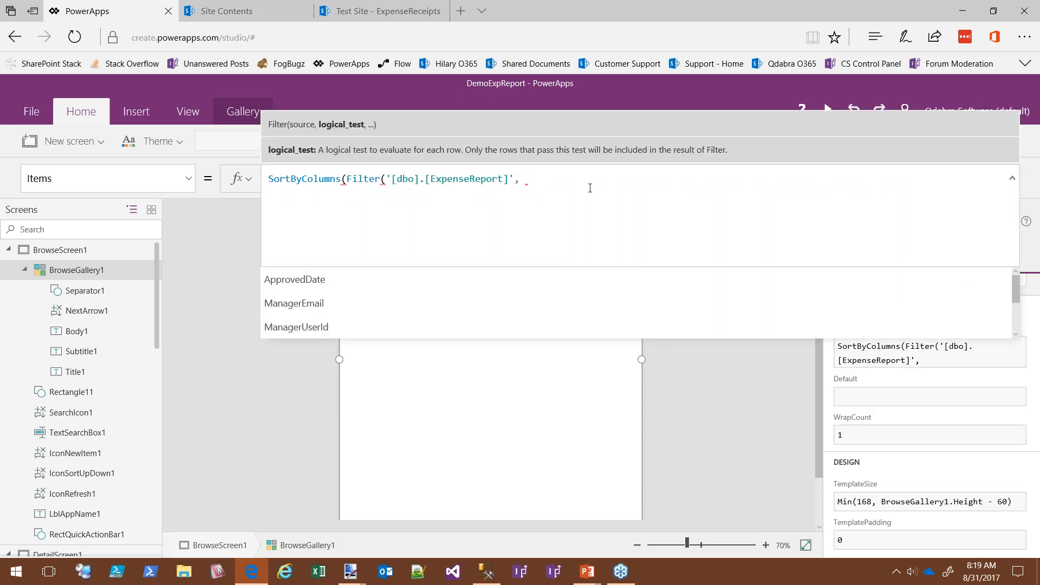
Step: Add the condition SubmittedByEmail = UserEmail to the Filter function in the gallery's Items formula
key(BackSpace)
text(sub)
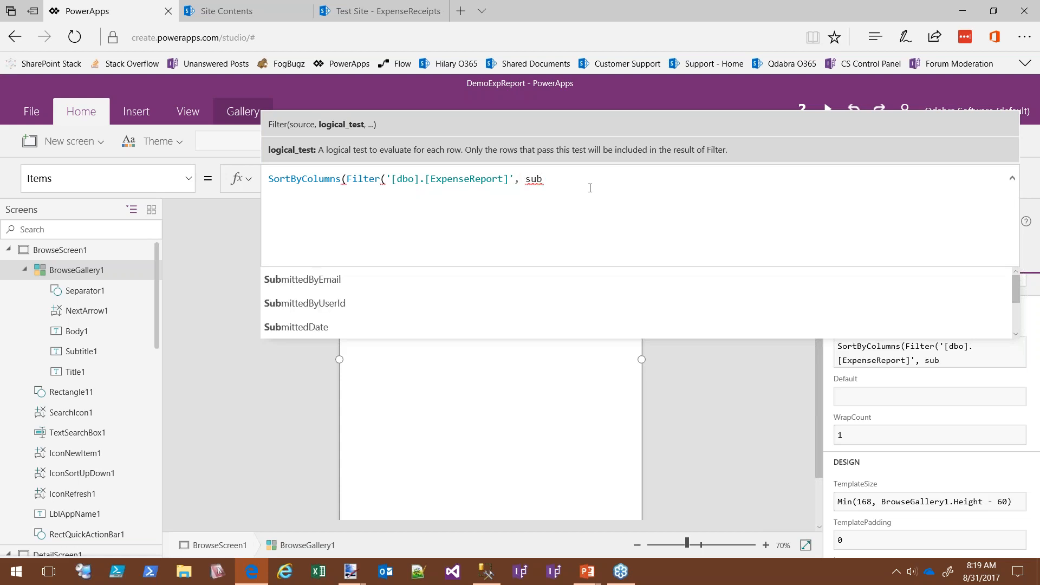
key(Down)
key(Tab)
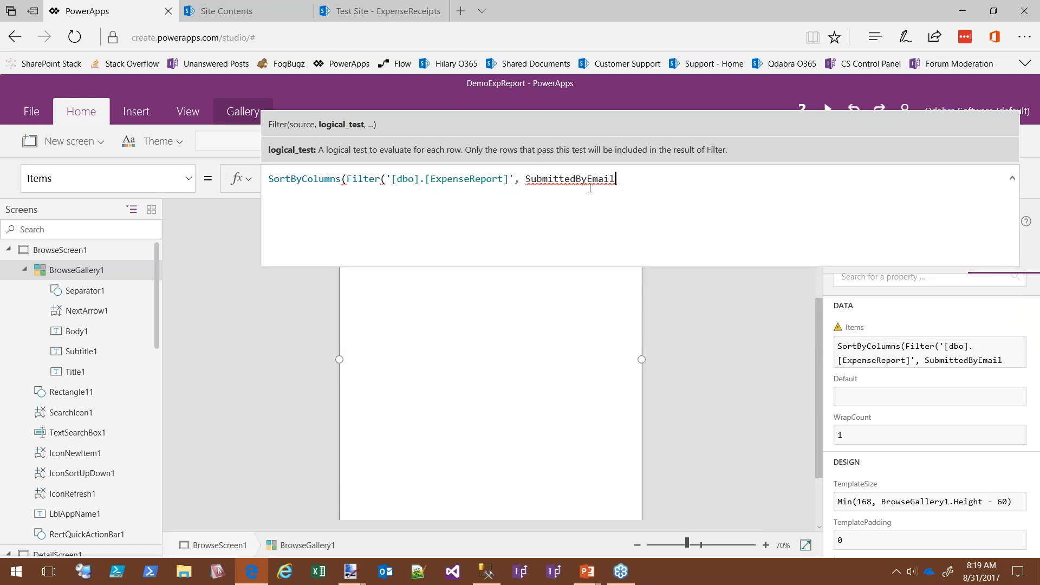
text(= )
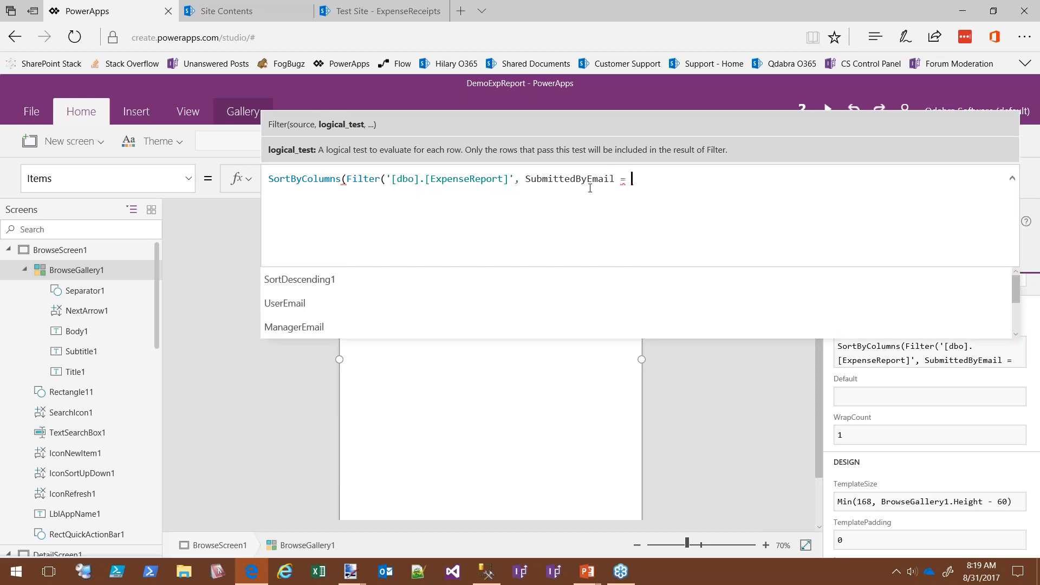
text(UserEm)
key(Tab)
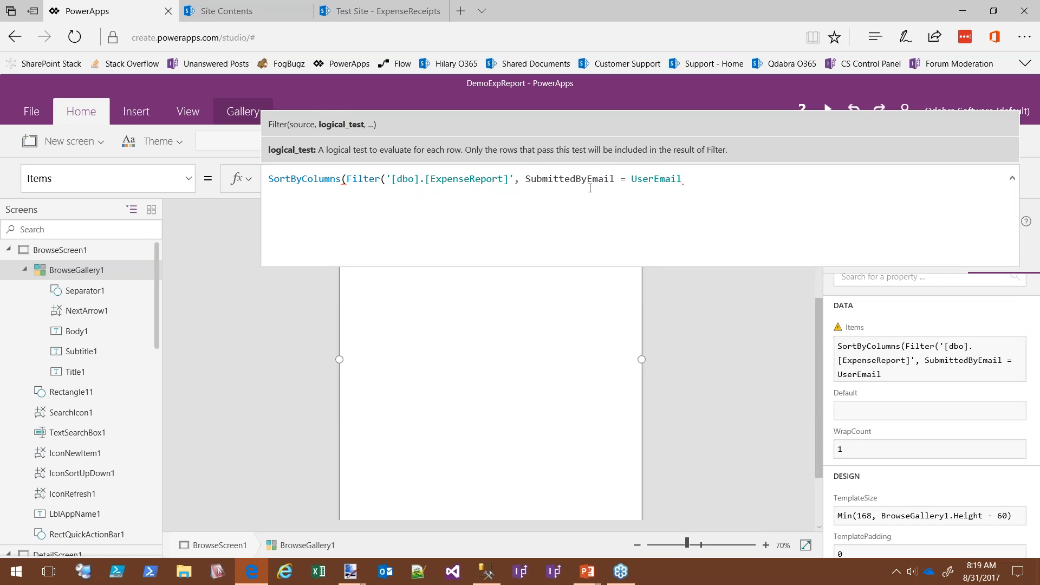
Step: Add StartsWith(ReportPurpose, TextSearchBox1.Text) as a second filter condition and close the Filter function
text(,)
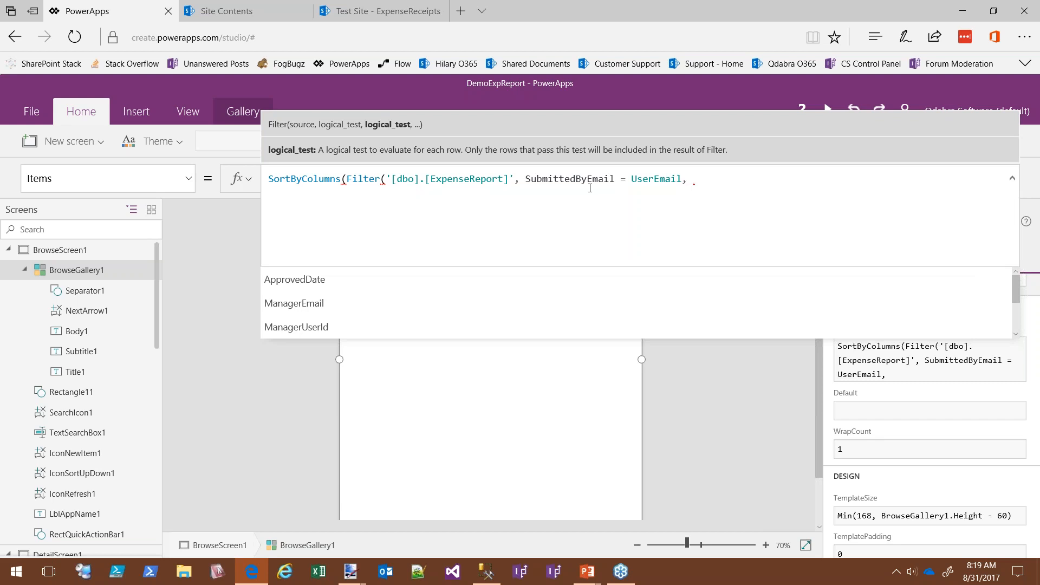
text(X)
key(BackSpace)
text(Starts)
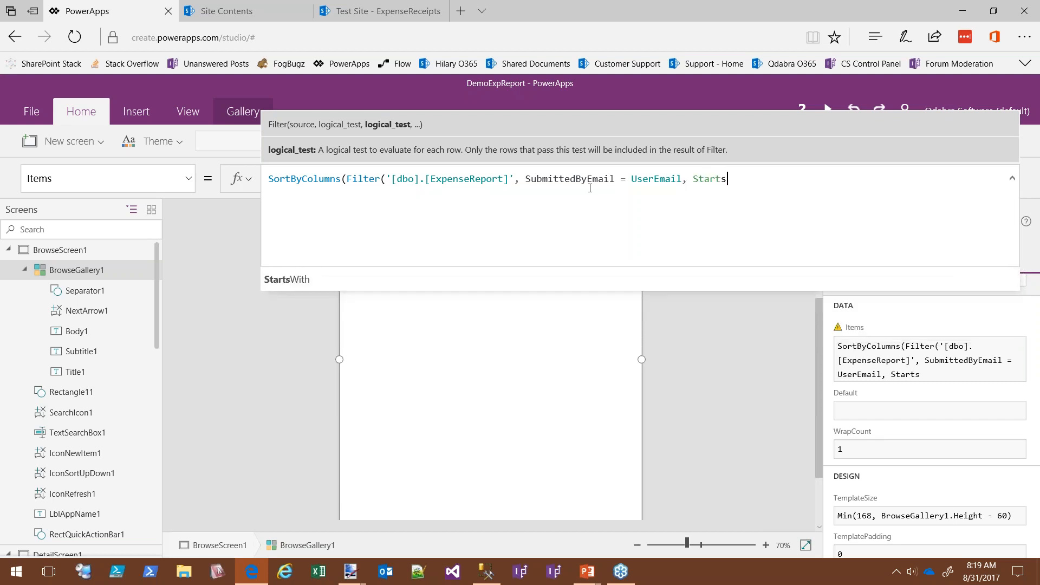
text(With()
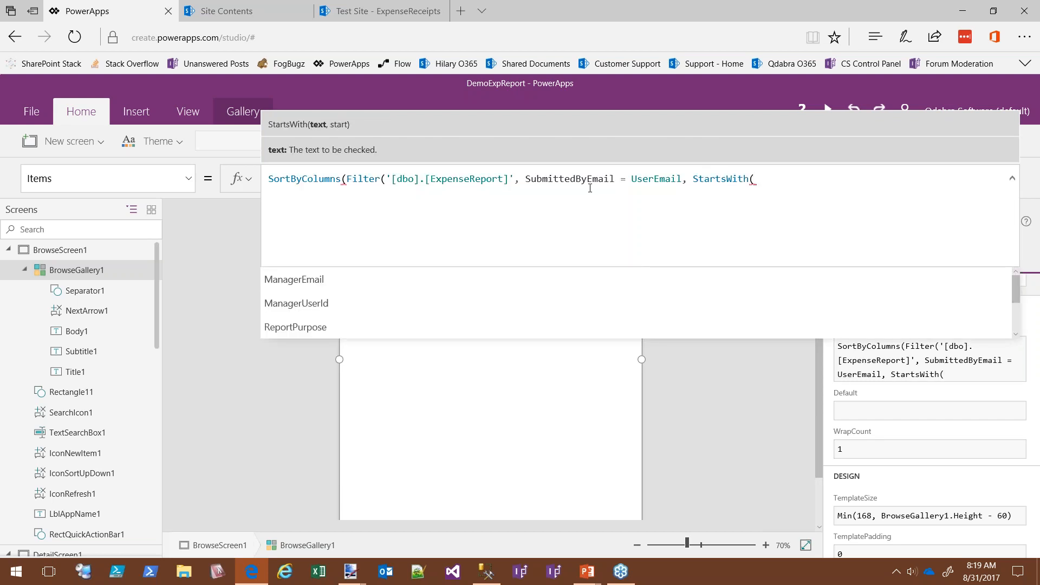
text(Report)
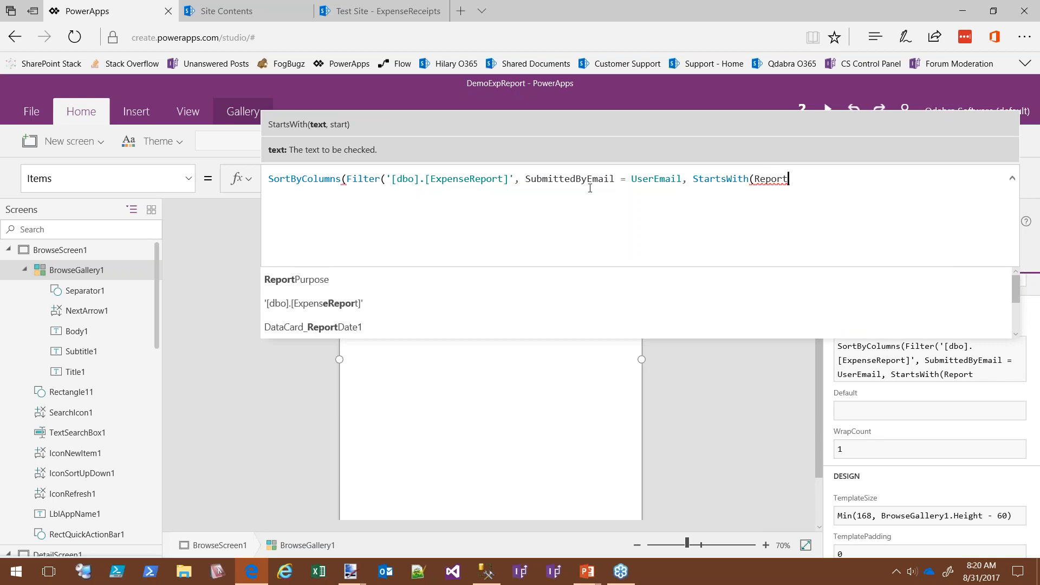
text(Purp)
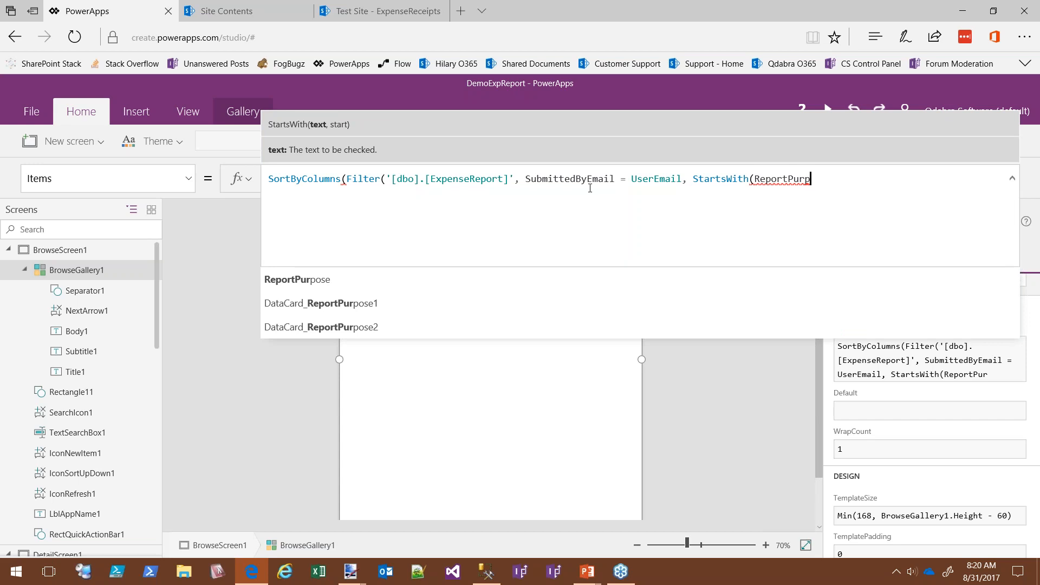
text(ose,)
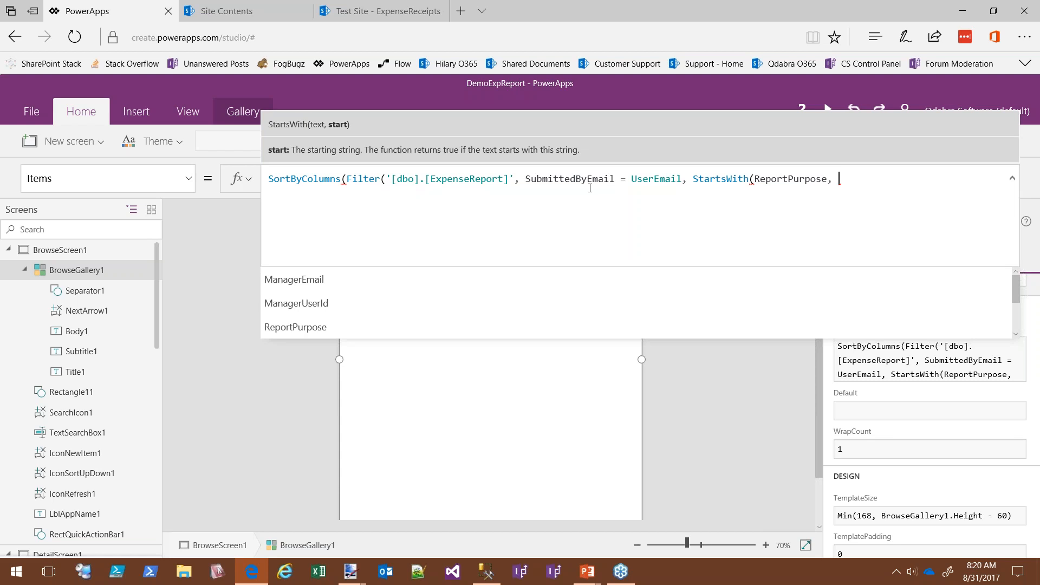
text(Text)
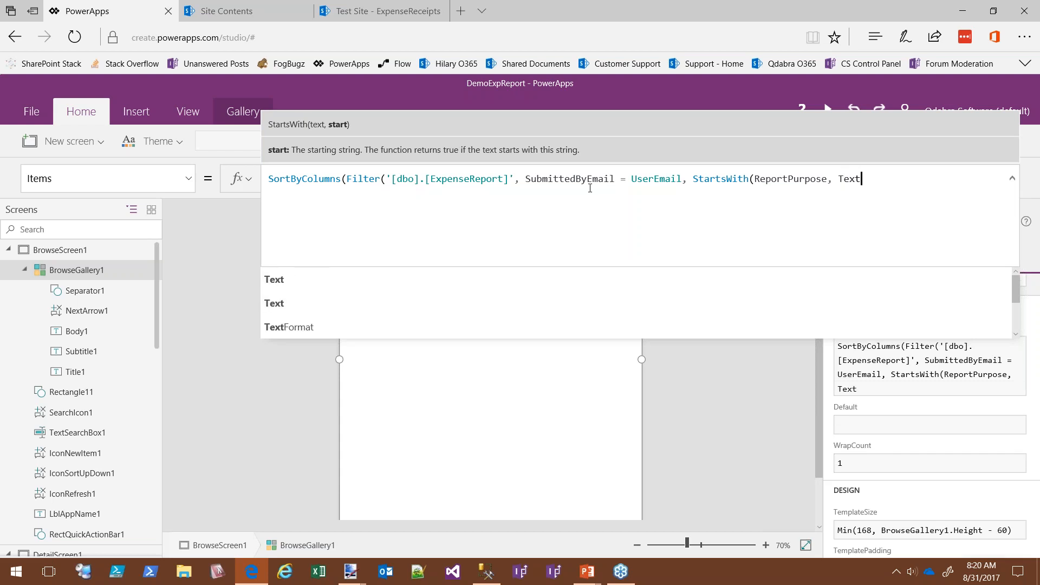
text(Sear)
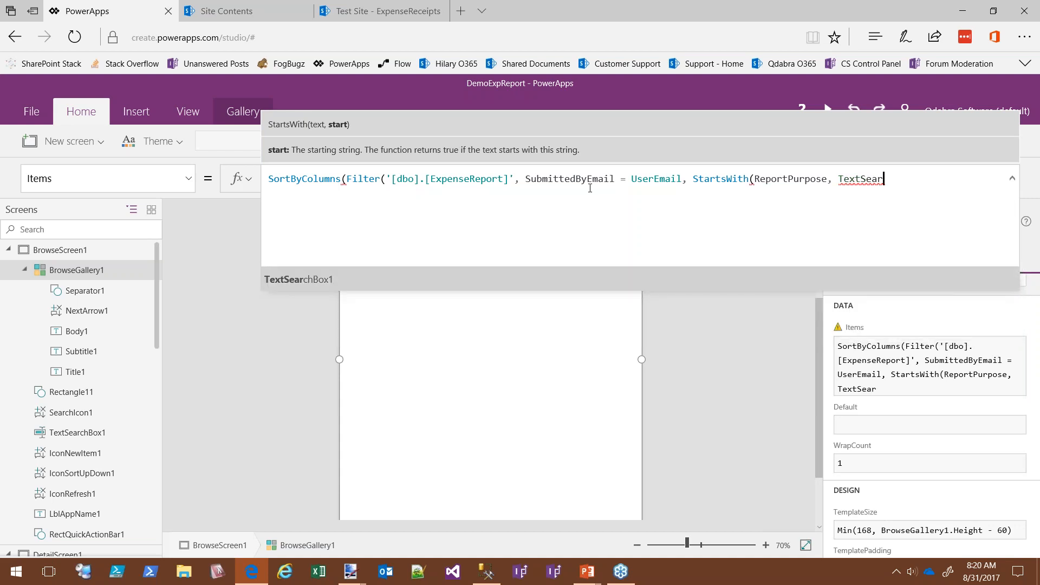
key(Tab)
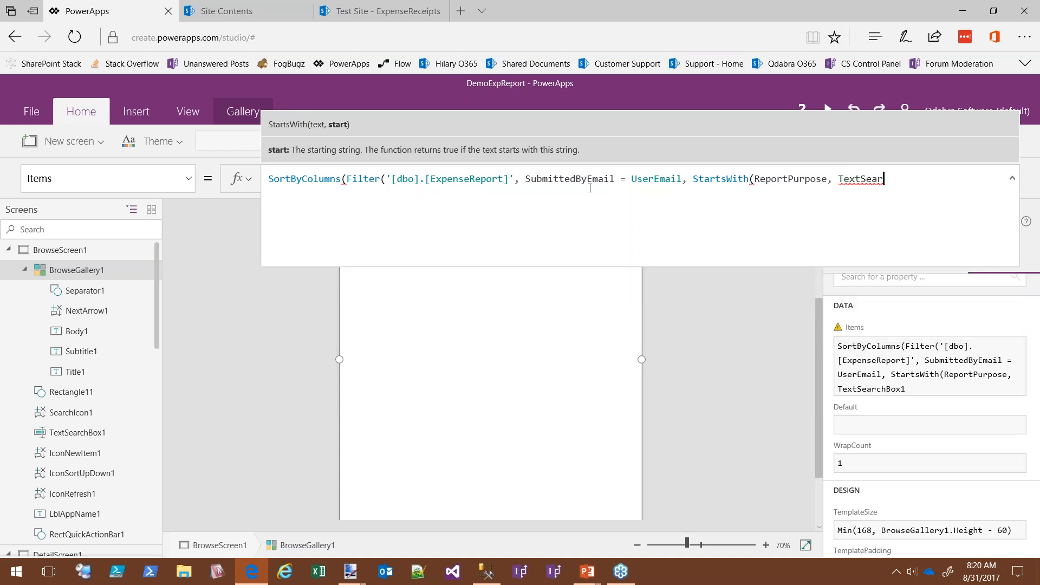
text(.Tex)
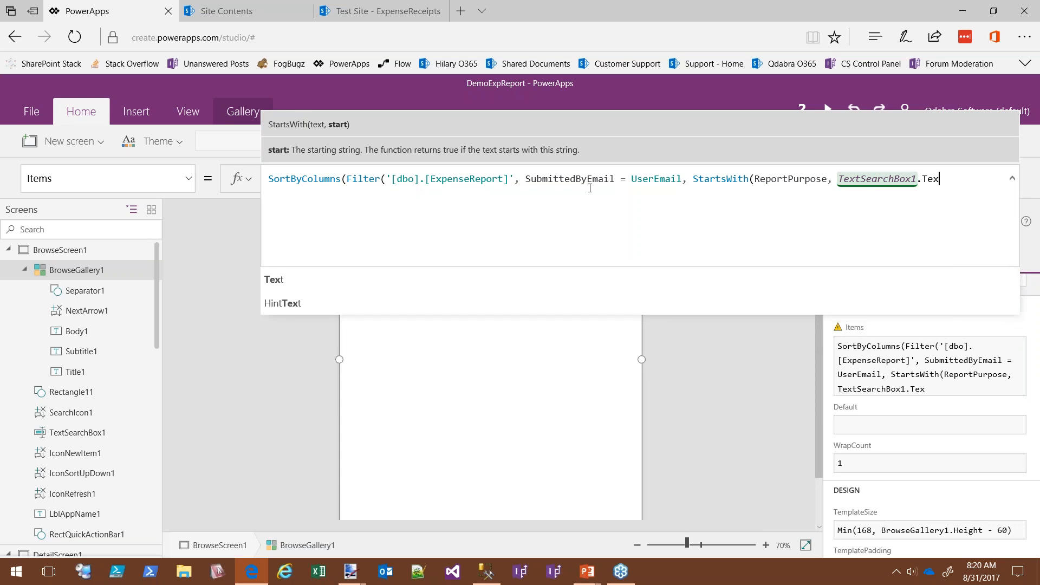
text(t))
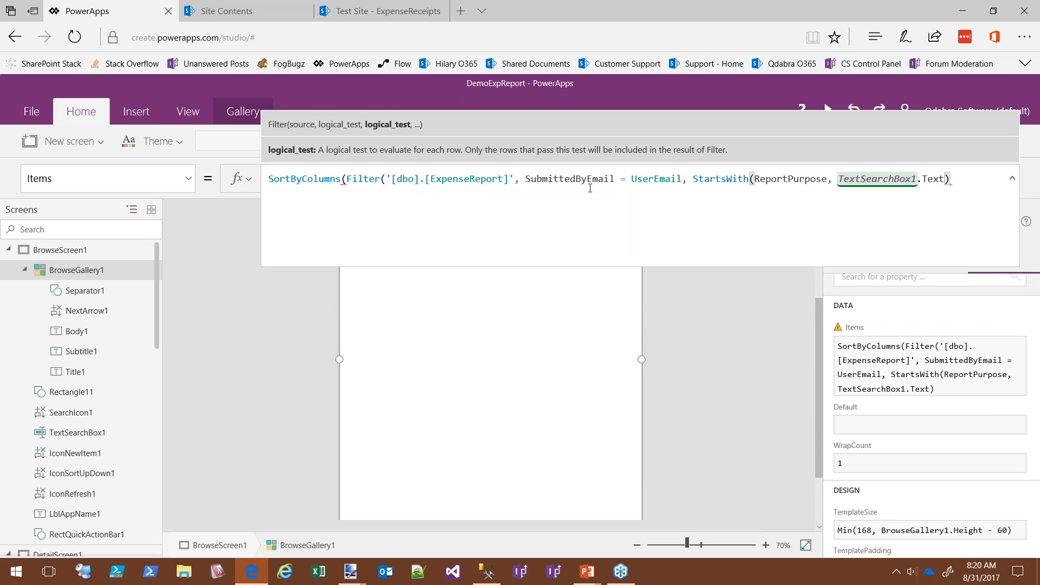
text())
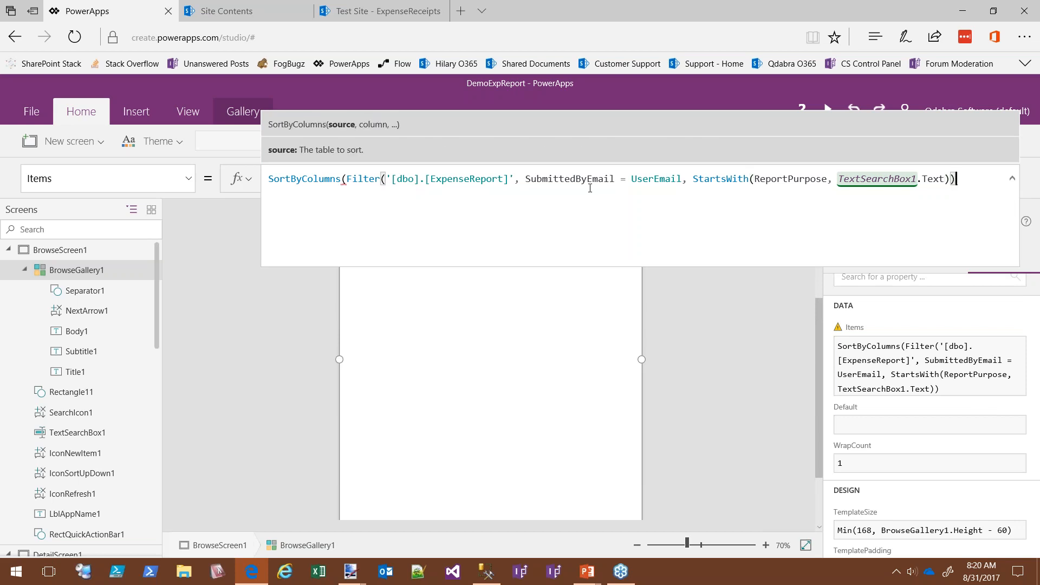
Step: Specify "ReportDate" as the column that SortByColumns sorts the filtered expense reports by
text(,)
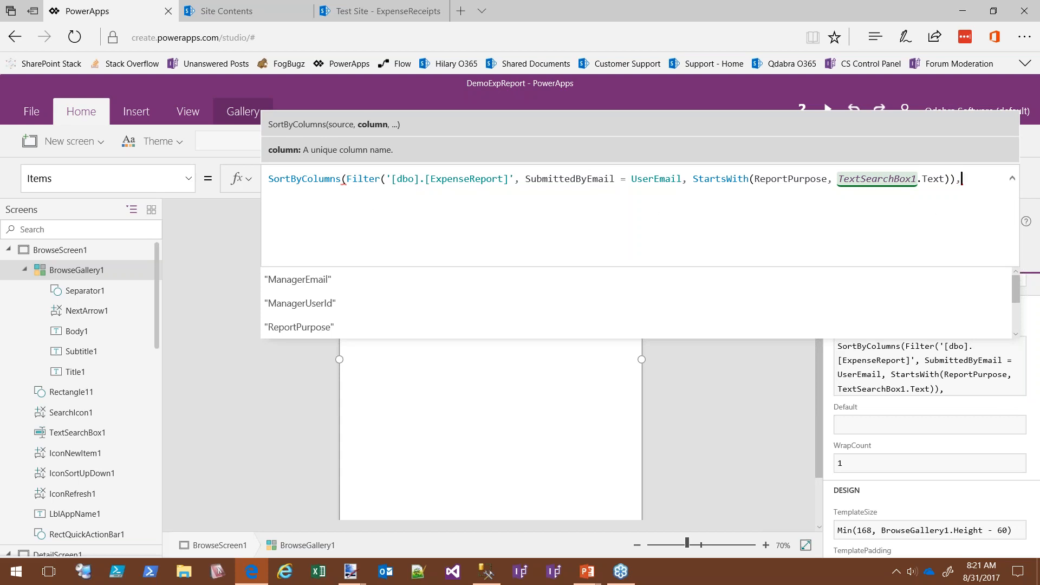
text("ReportDate)
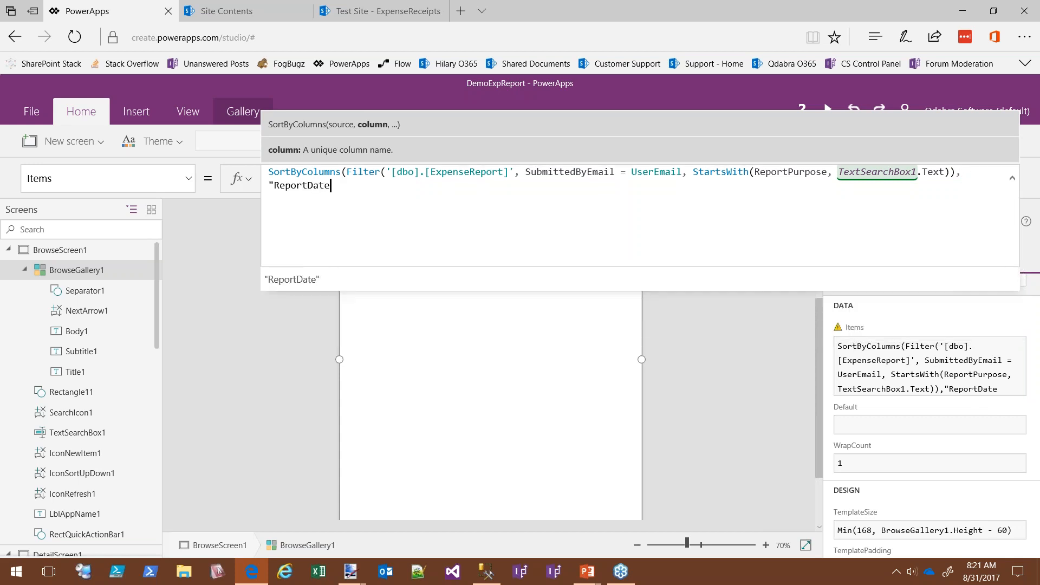
text(")
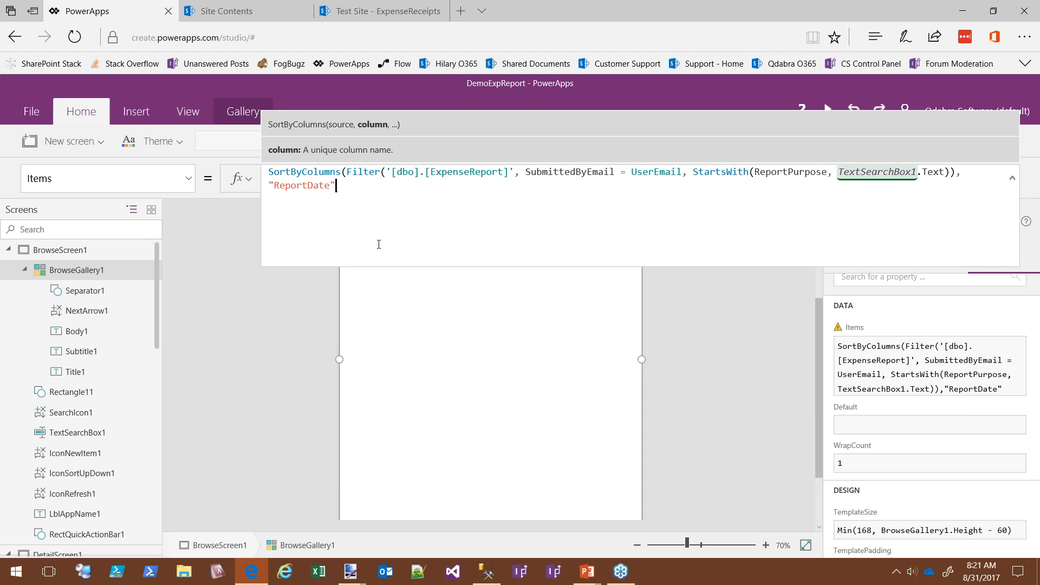
Step: Complete the SortByColumns formula with the sort order If(SortDescending1, Descending, Ascending) and start a new line after it
text(, If)
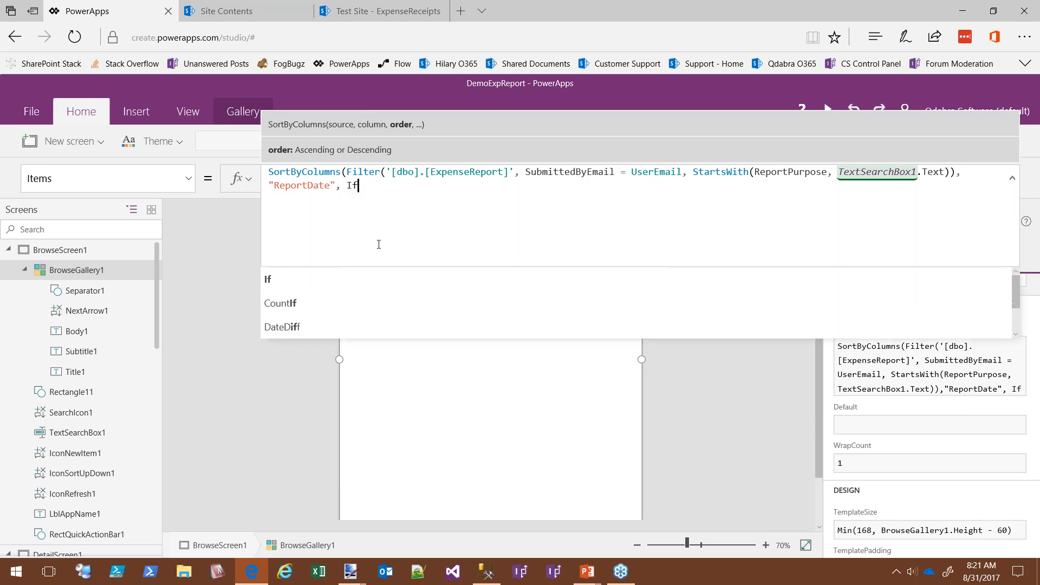
text(()))
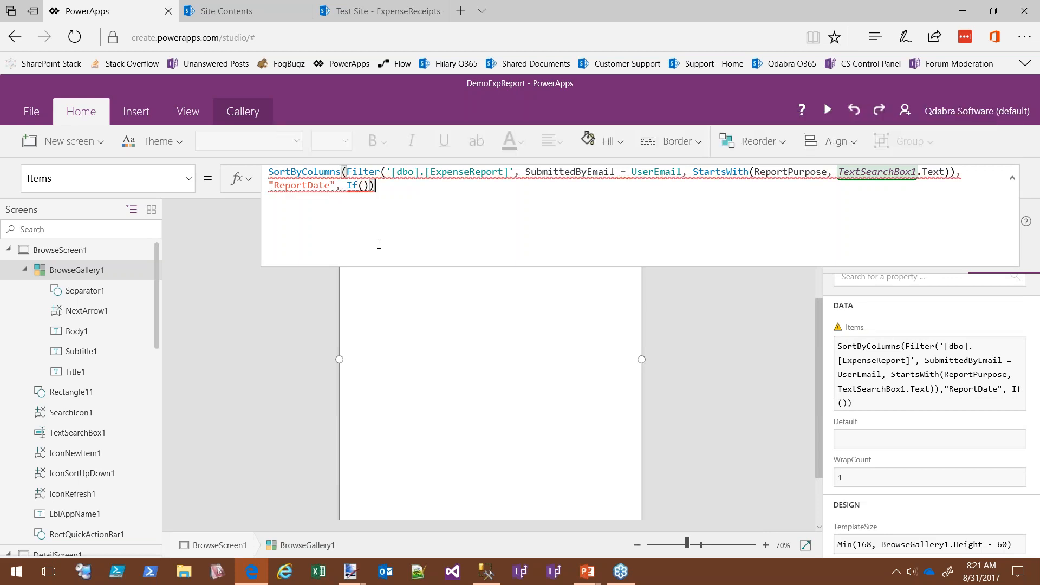
key(Left)
key(Left)
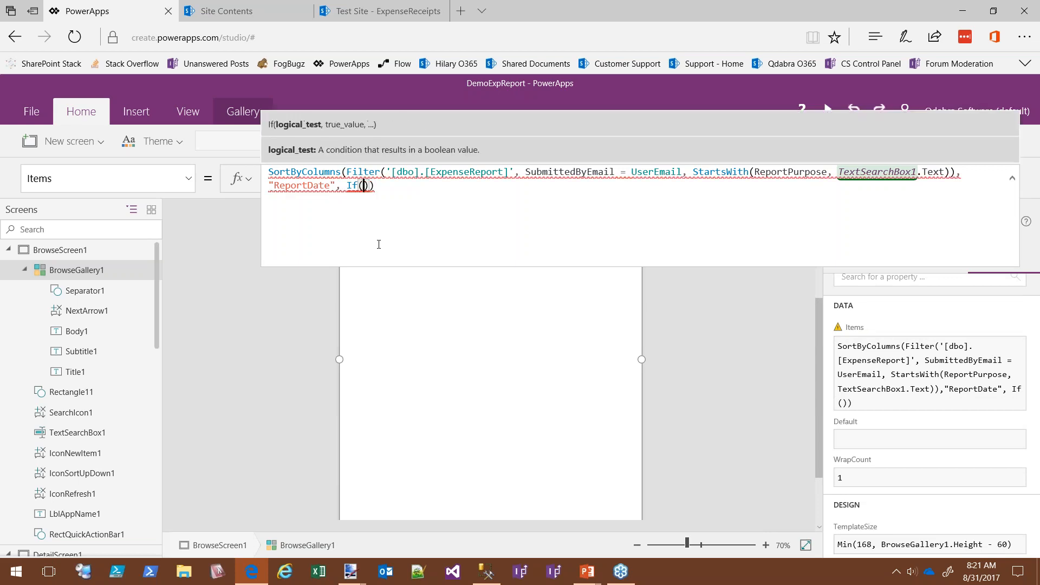
text(sortde)
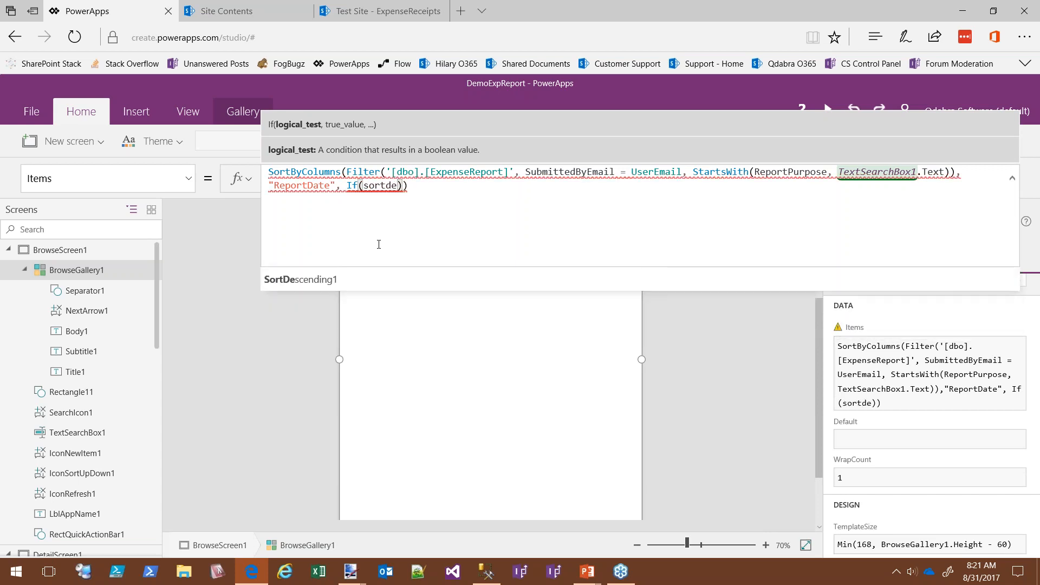
click(277, 280)
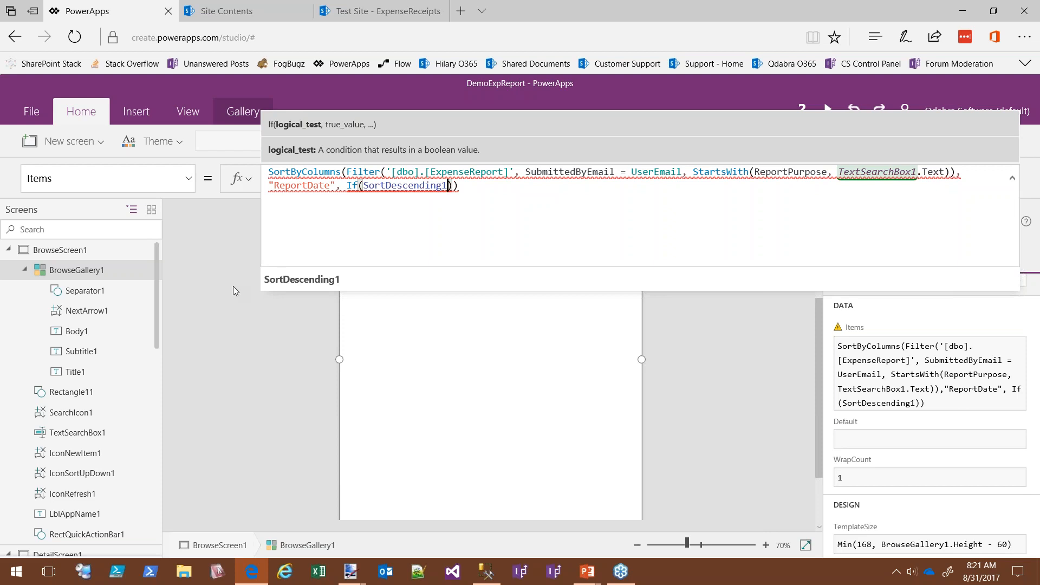
text(, Descen)
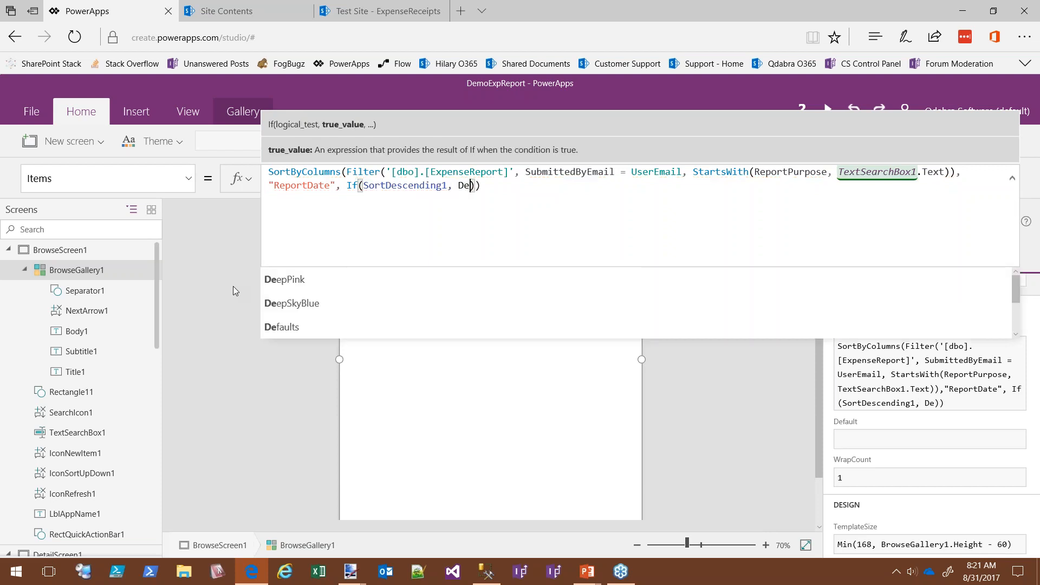
text(ding)
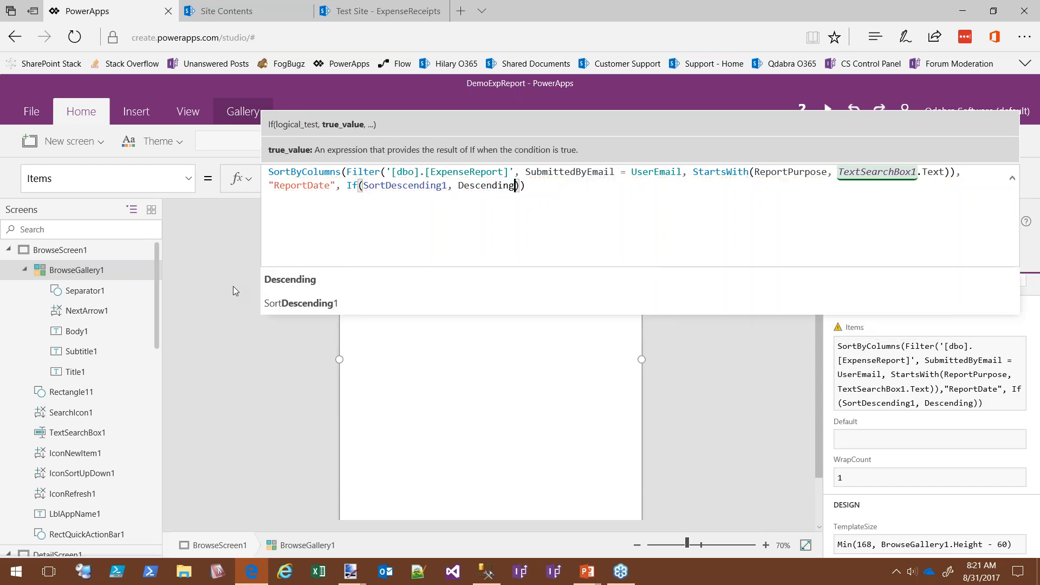
text(, Ac)
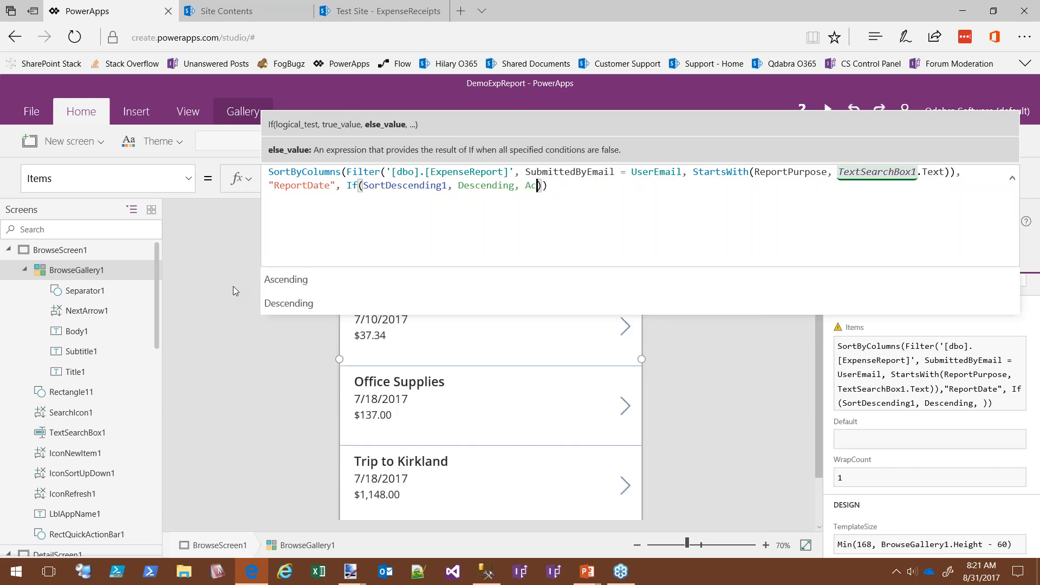
key(BackSpace)
text(s)
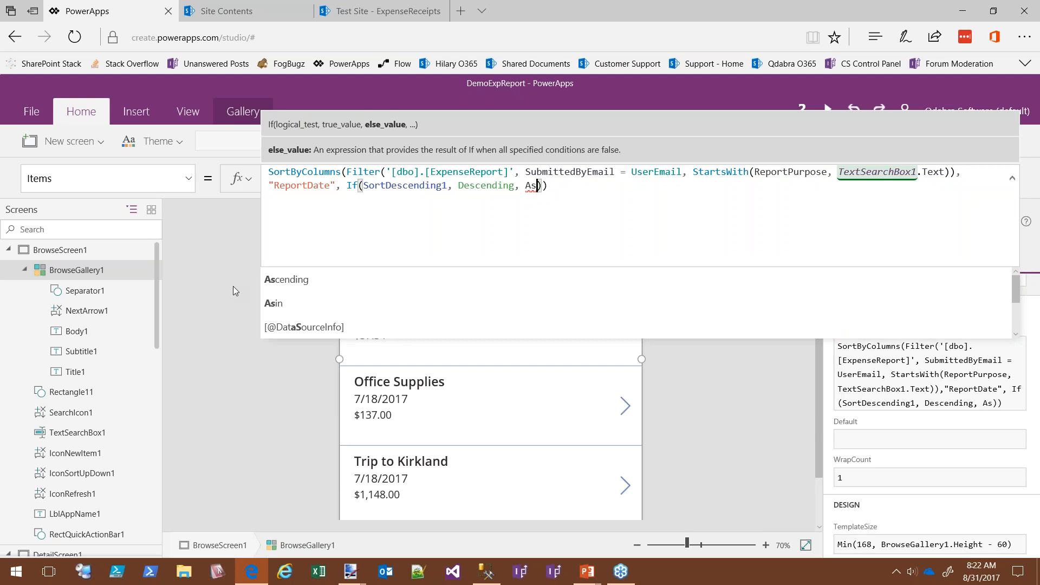
text(cending)
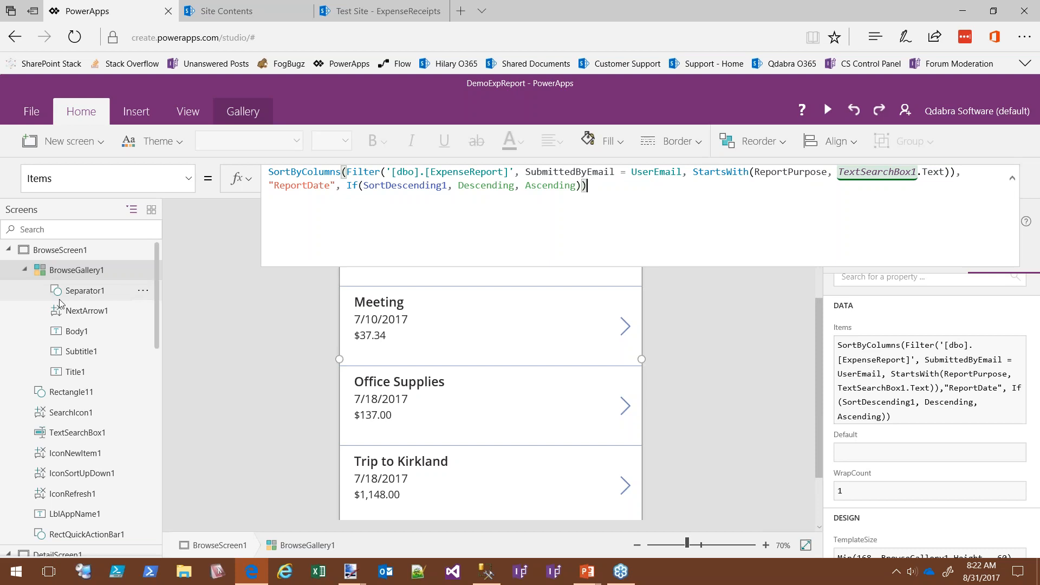
key(shift+Return)
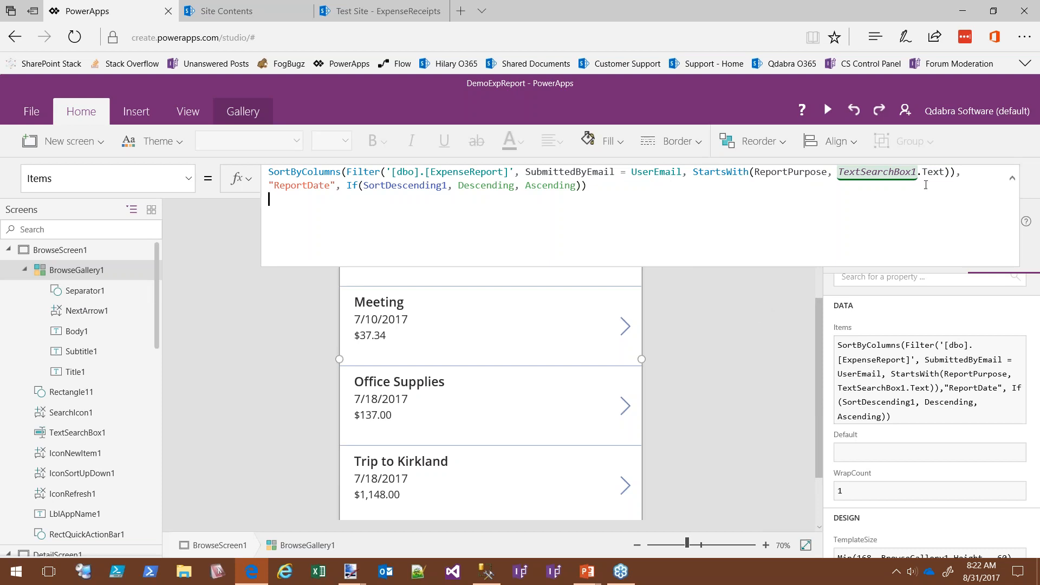
Step: Change the title label text on DetailScreen1 to "Report"
click(1012, 179)
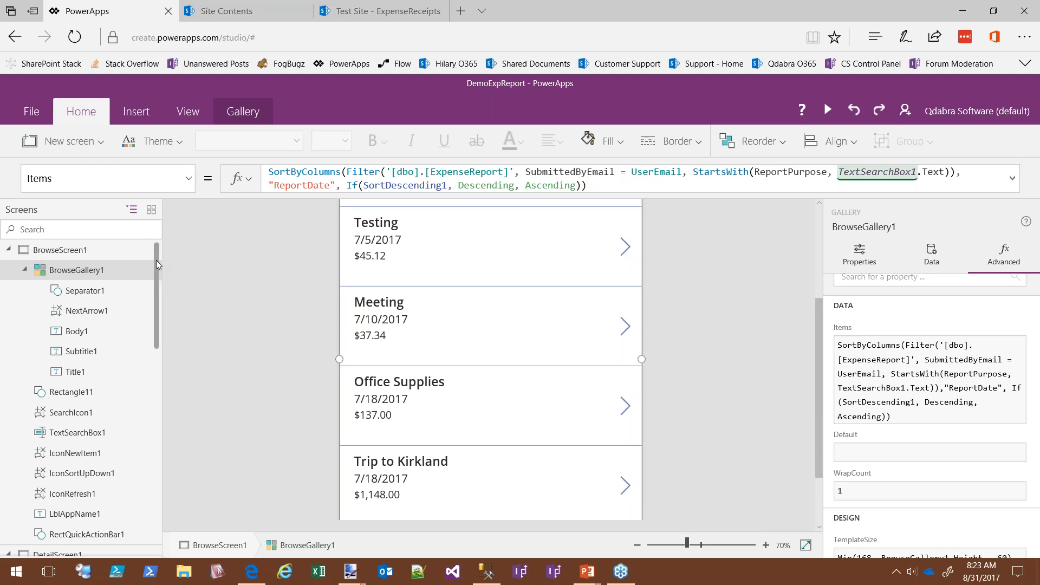
click(8, 249)
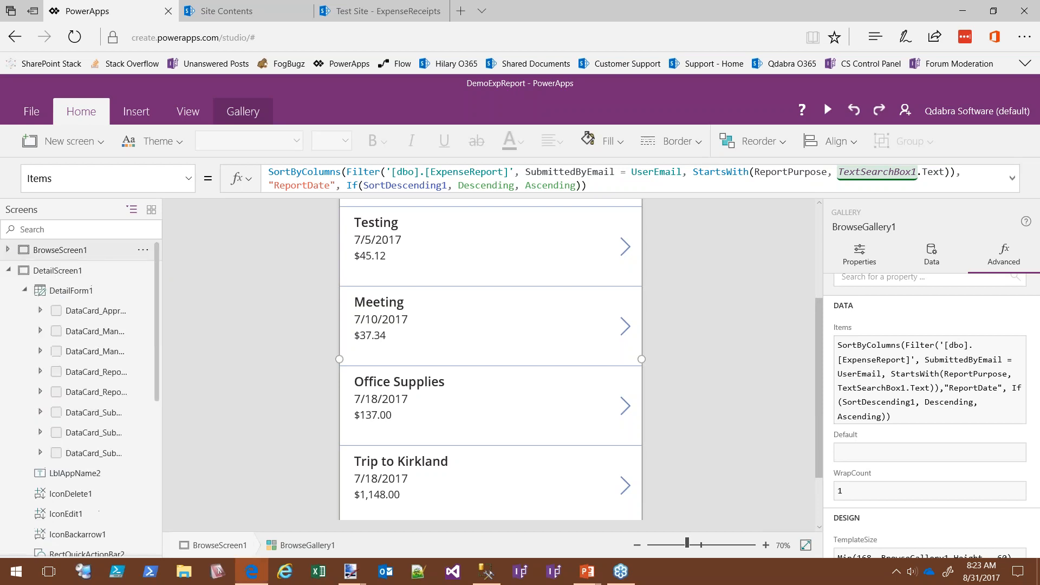
click(77, 277)
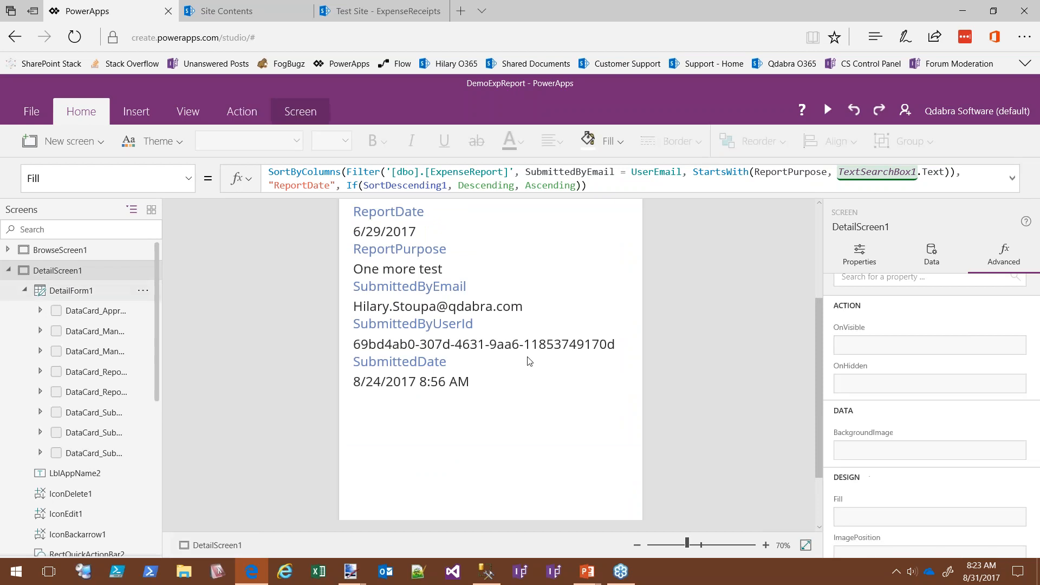
scroll(607, 409, up, 5)
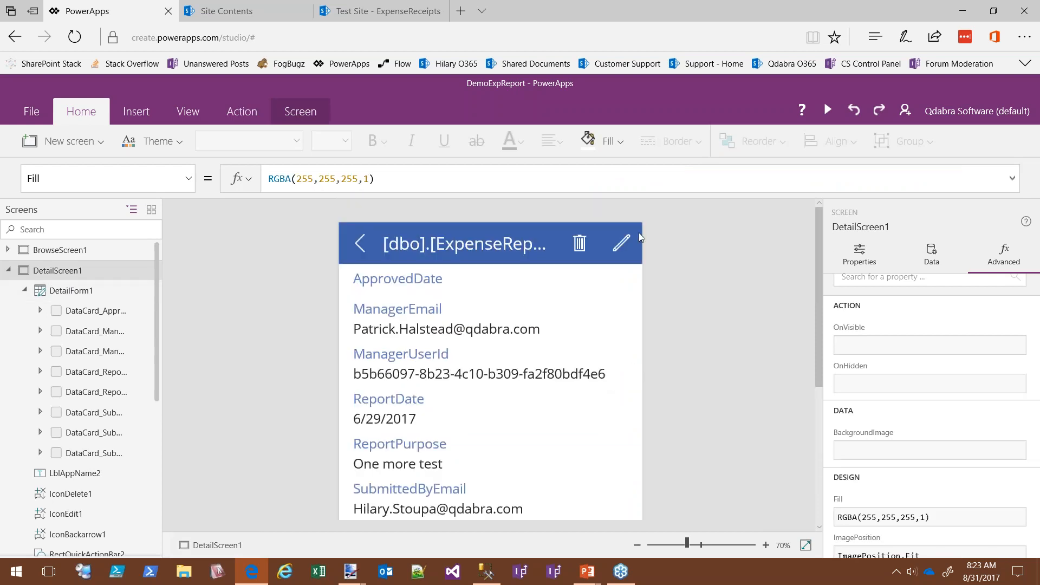
click(443, 240)
drag(391, 180, 275, 183)
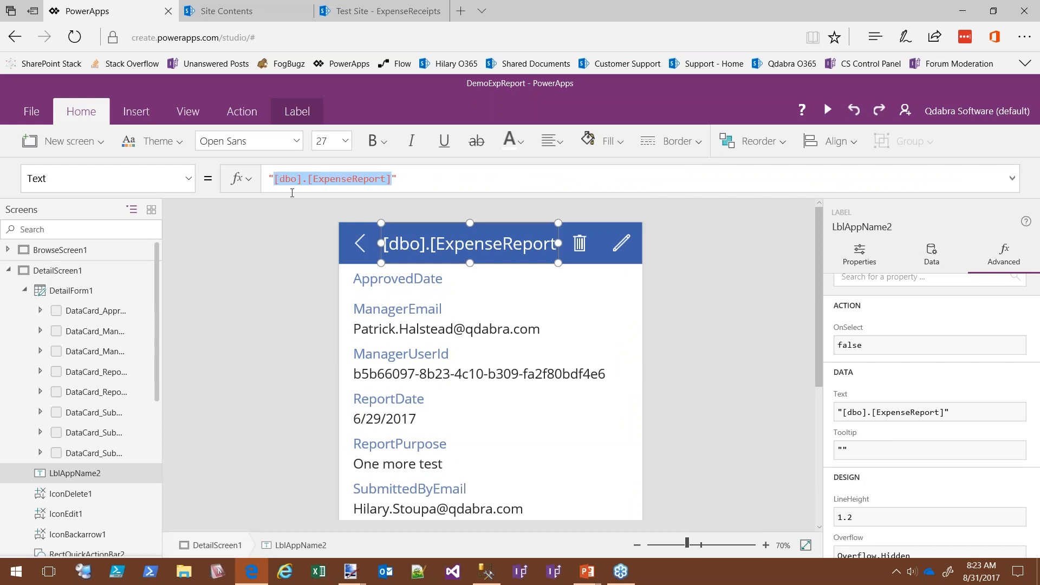
text(Report)
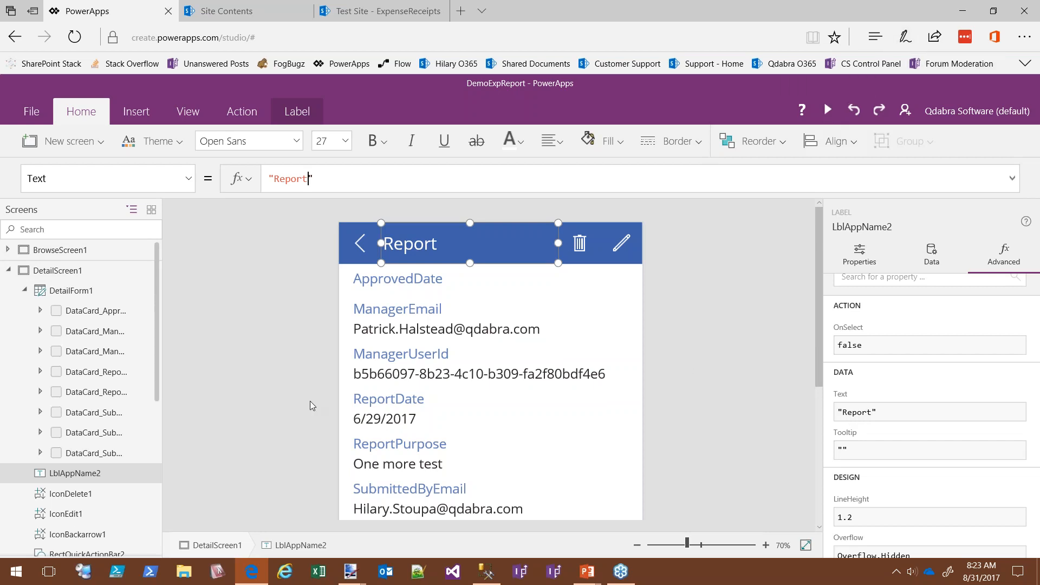
Step: Hide the ManagerEmail card in the detail form by setting its Visible property to false
click(575, 302)
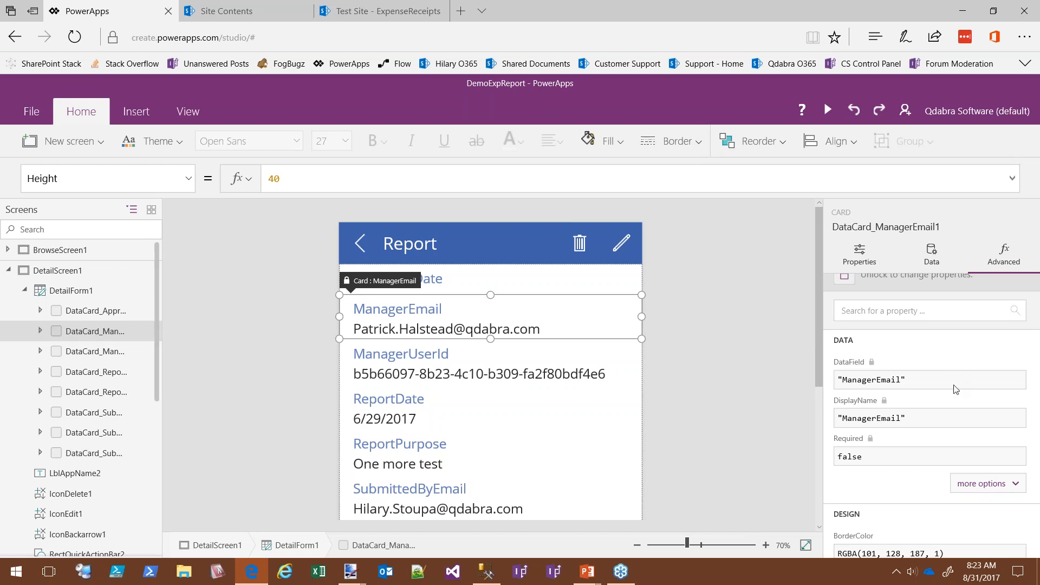
scroll(960, 347, down, 1)
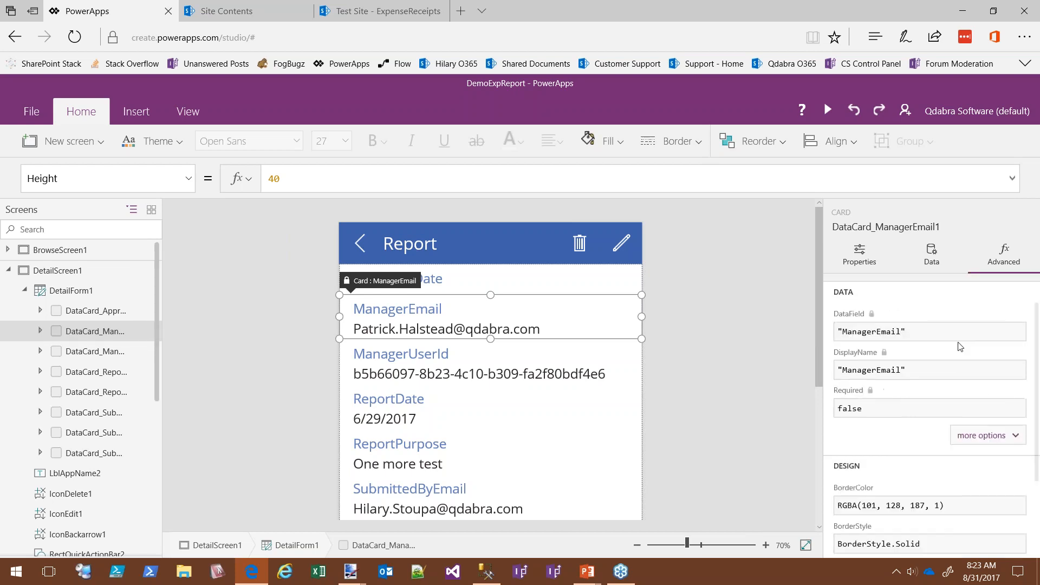
scroll(960, 347, down, 2)
click(986, 512)
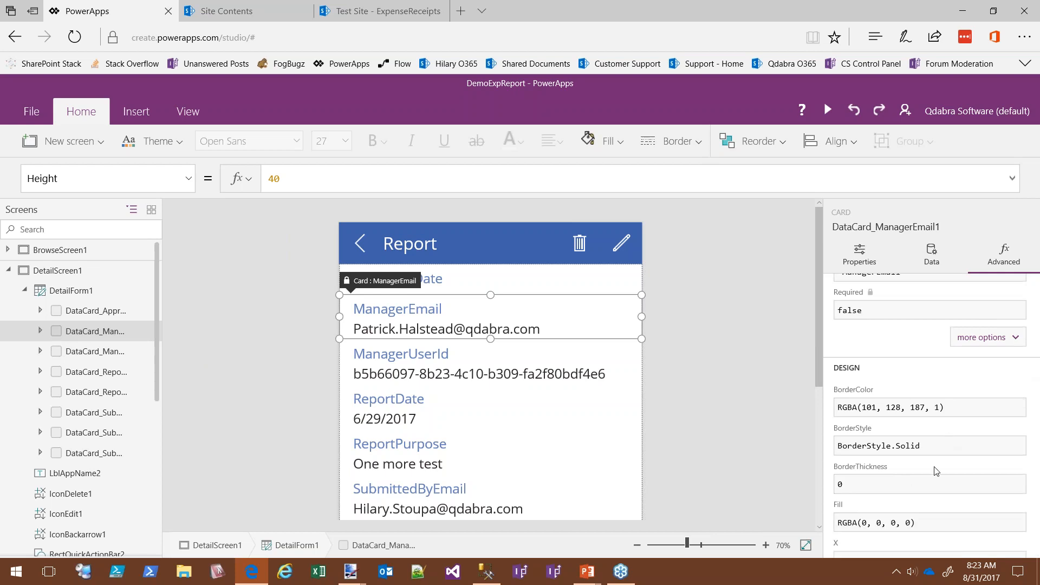
scroll(936, 471, down, 6)
click(863, 370)
click(864, 450)
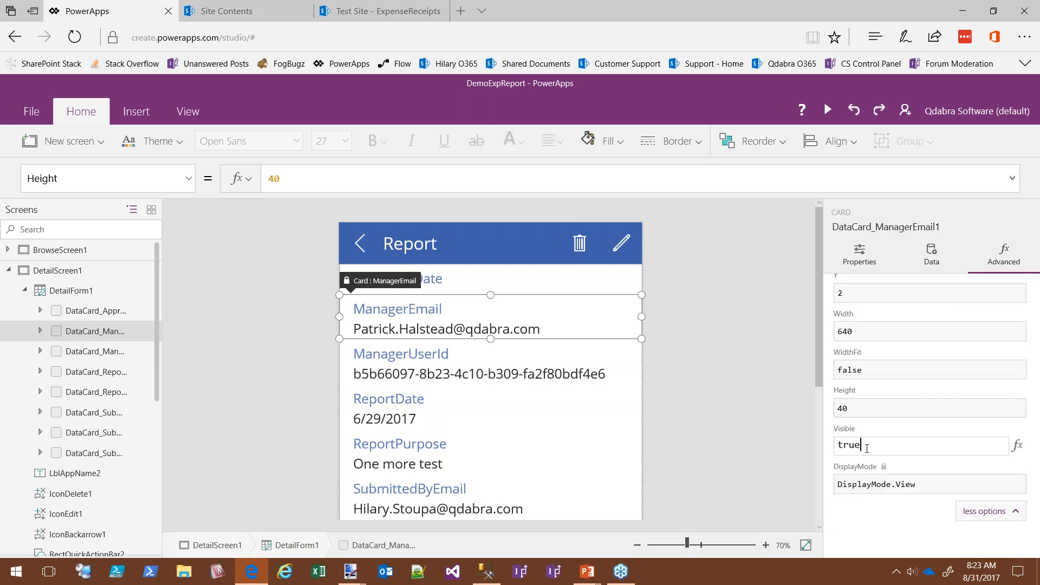
text(false)
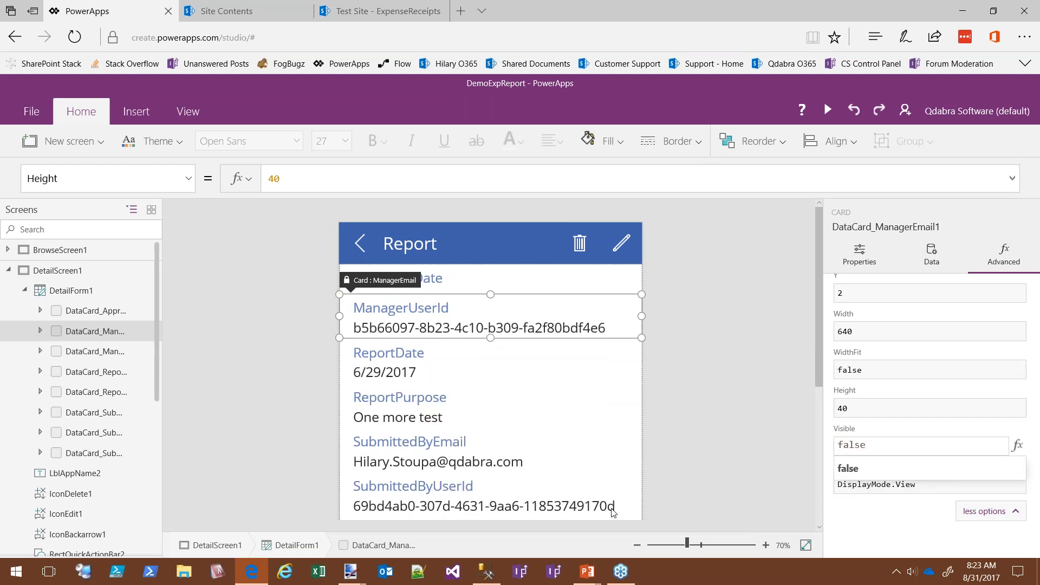
Step: Hide the ManagerUserId card in the detail form by setting its Visible property to false
click(437, 379)
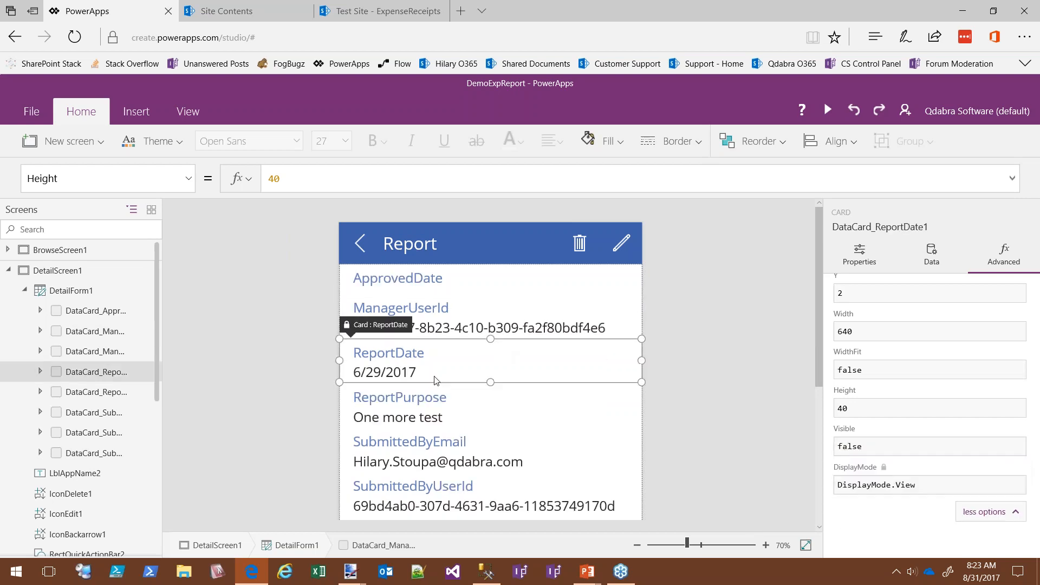
click(448, 317)
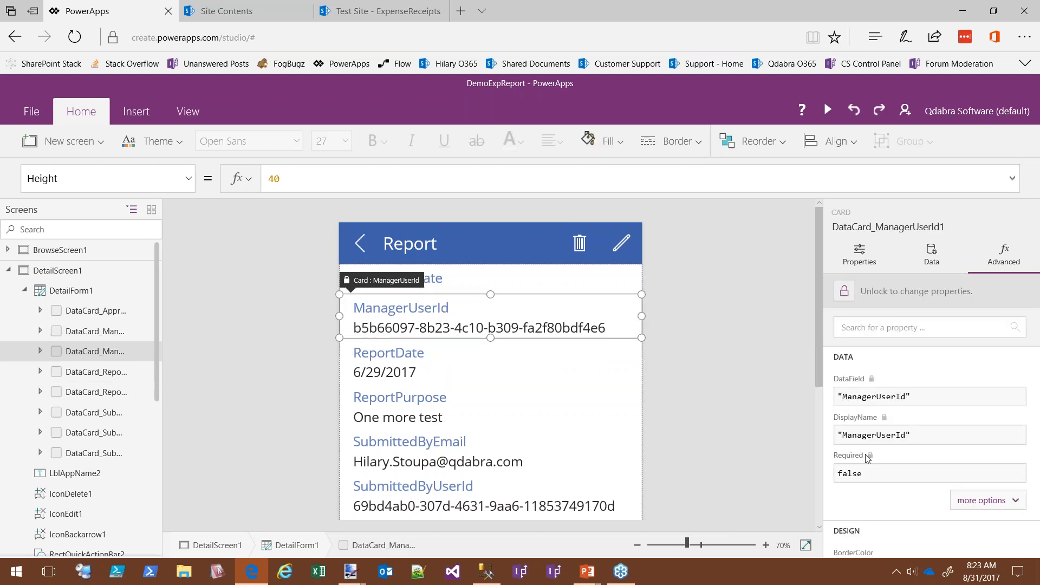
scroll(895, 455, down, 8)
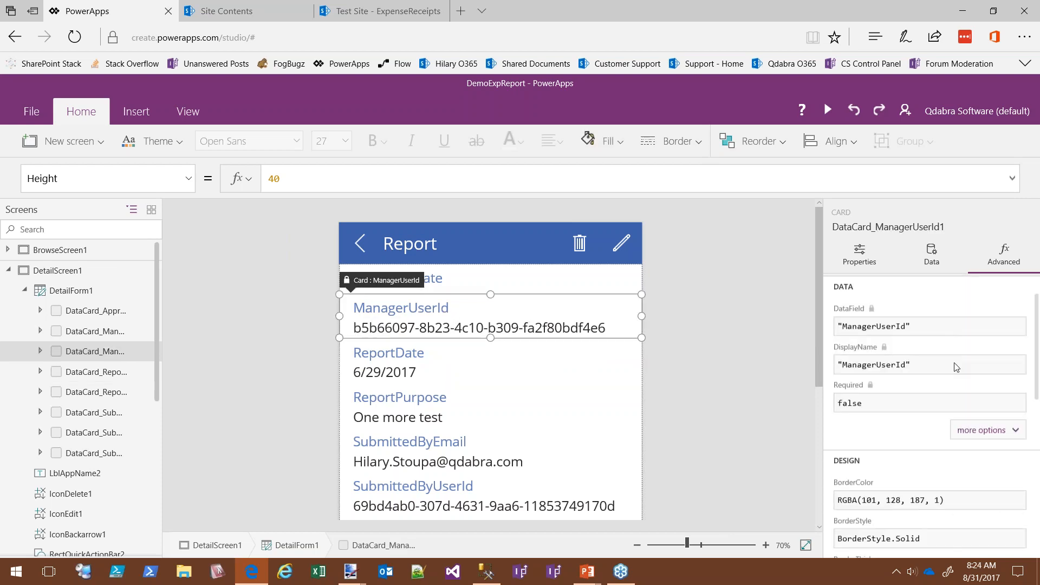
click(848, 450)
key(BackSpace)
key(BackSpace)
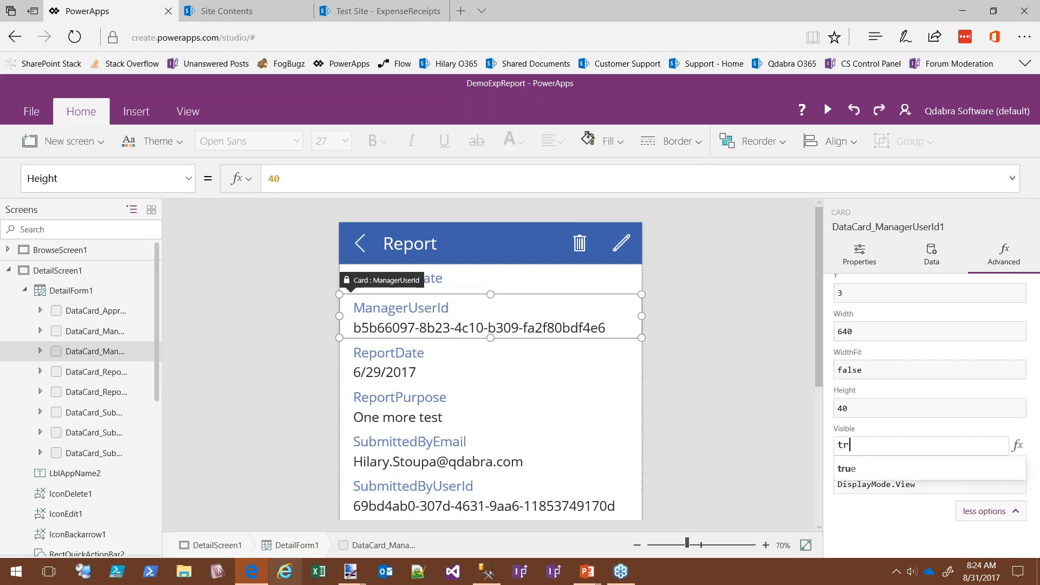
key(BackSpace)
key(BackSpace)
text(false)
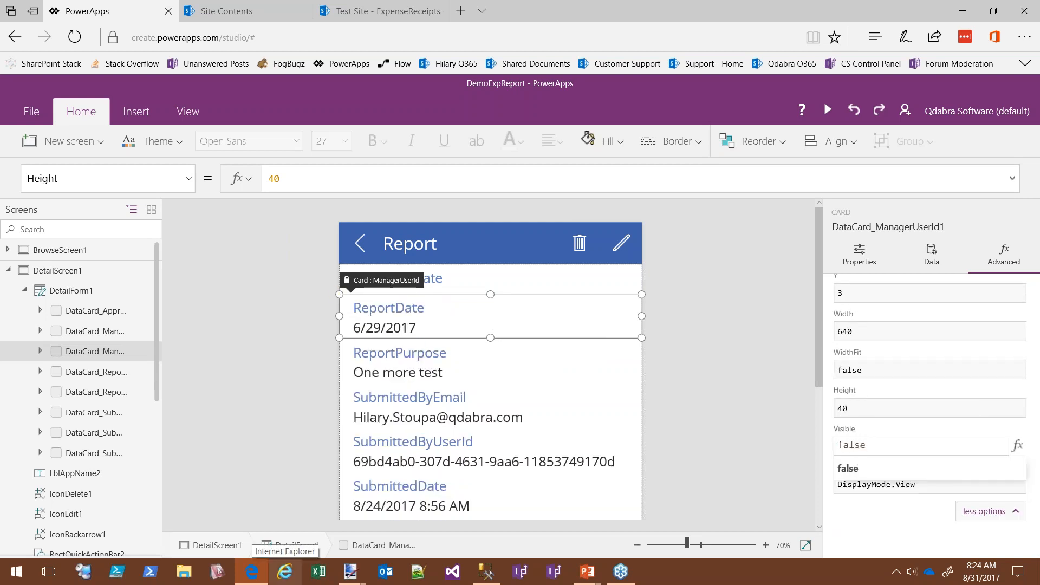
key(shift+Left)
key(shift+Left)
key(shift+Left)
key(shift+Left)
key(shift+Left)
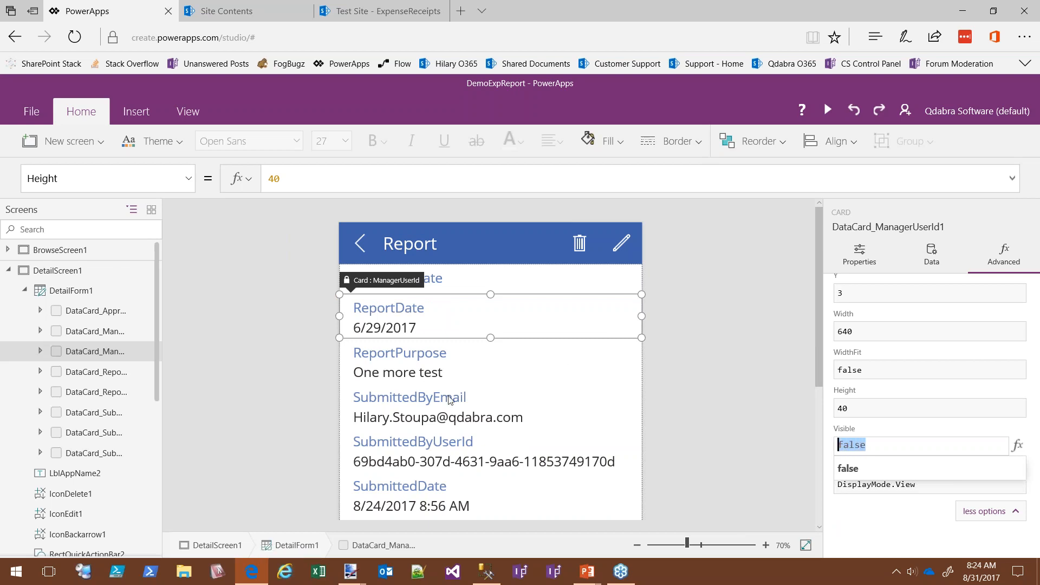
Step: Hide the SubmittedByEmail card in the detail form by setting its Visible property to false
click(494, 408)
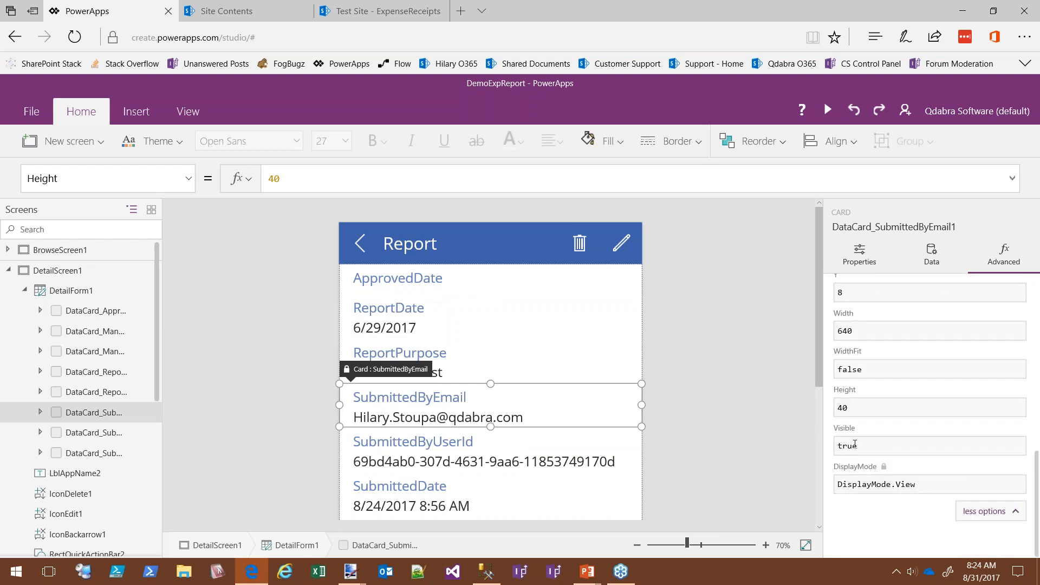
click(855, 445)
double_click(854, 444)
double_click(854, 444)
click(854, 444)
double_click(855, 445)
text(false)
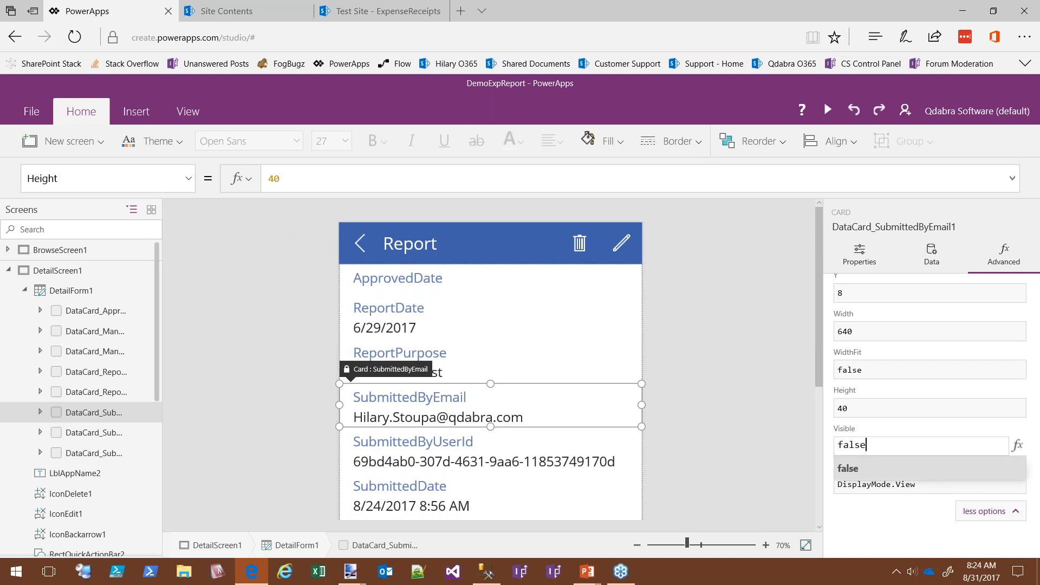
Step: Hide the SubmittedByUserId card in the detail form by setting its Visible property to false
click(501, 398)
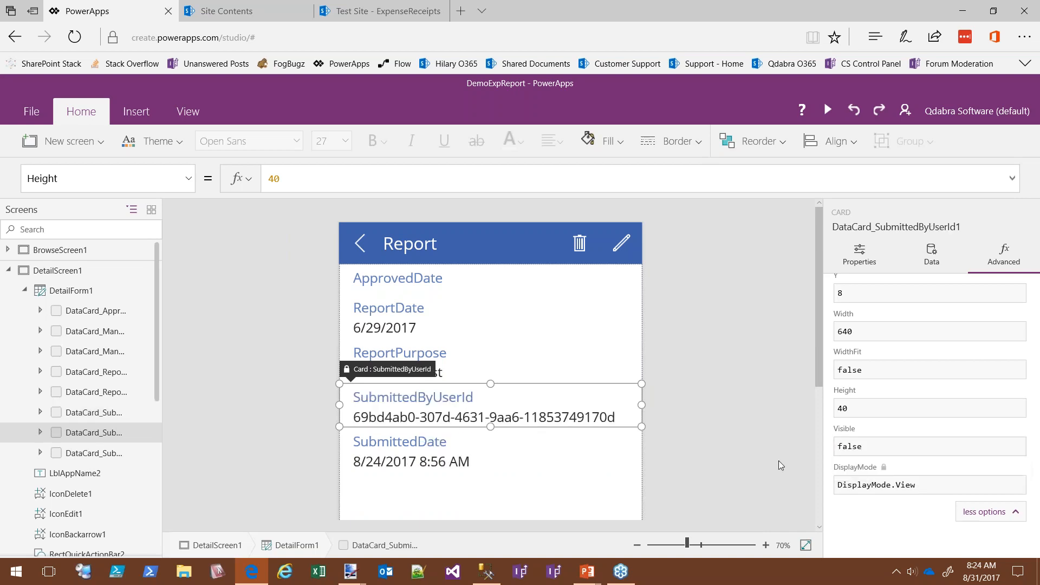
scroll(972, 391, down, 10)
scroll(971, 391, down, 3)
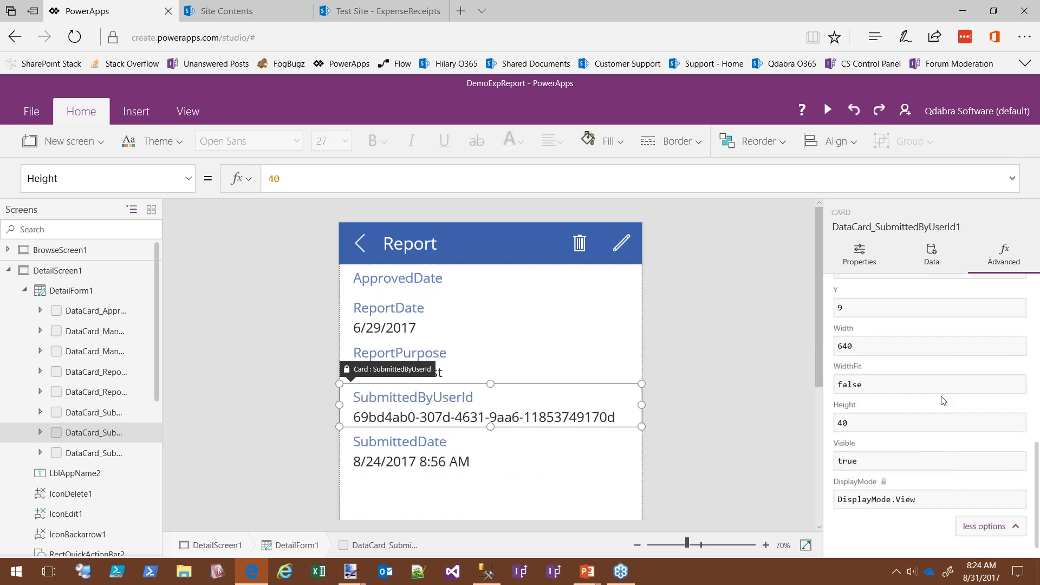
click(867, 448)
text(false)
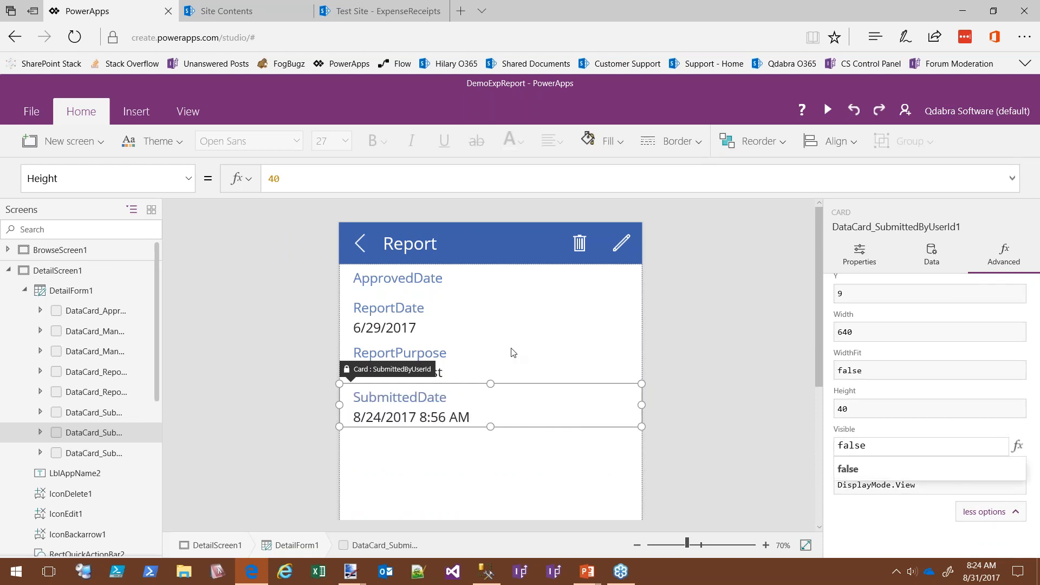
Step: Review the ApprovedDate, ReportDate, ReportPurpose and SubmittedDate cards that remain in the detail form
click(494, 332)
click(462, 284)
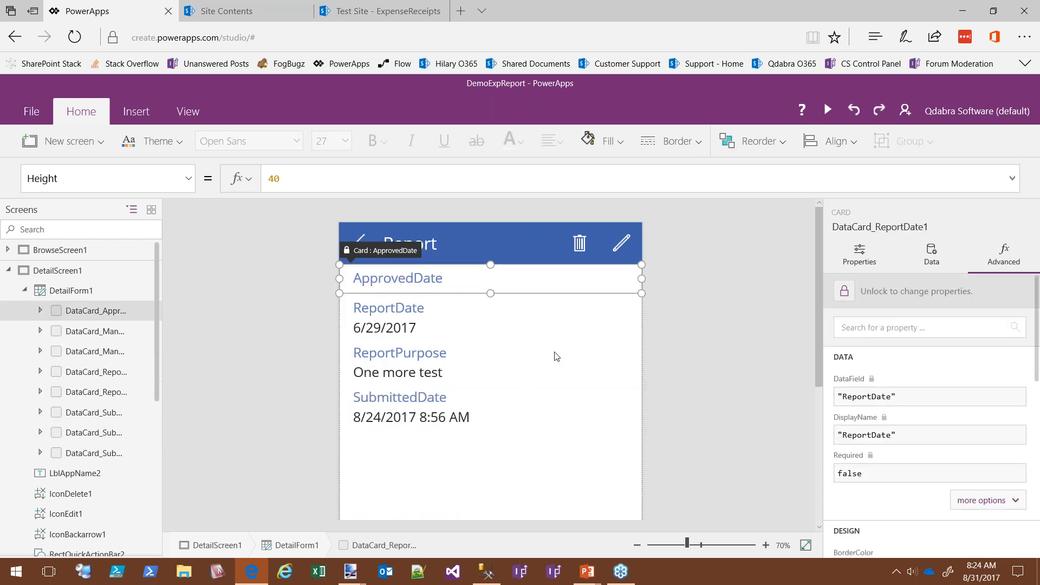
click(488, 327)
click(457, 359)
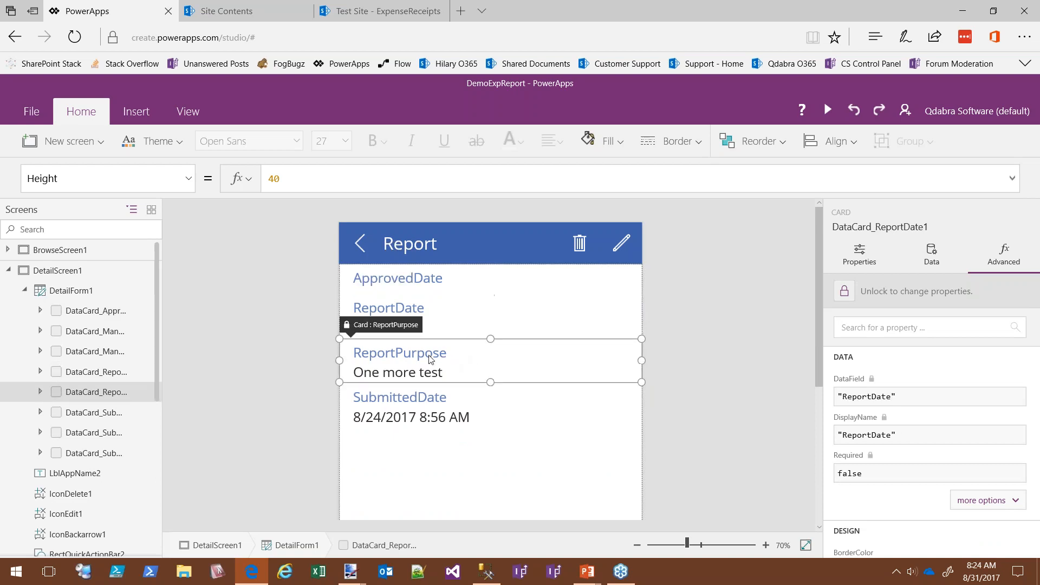
click(423, 282)
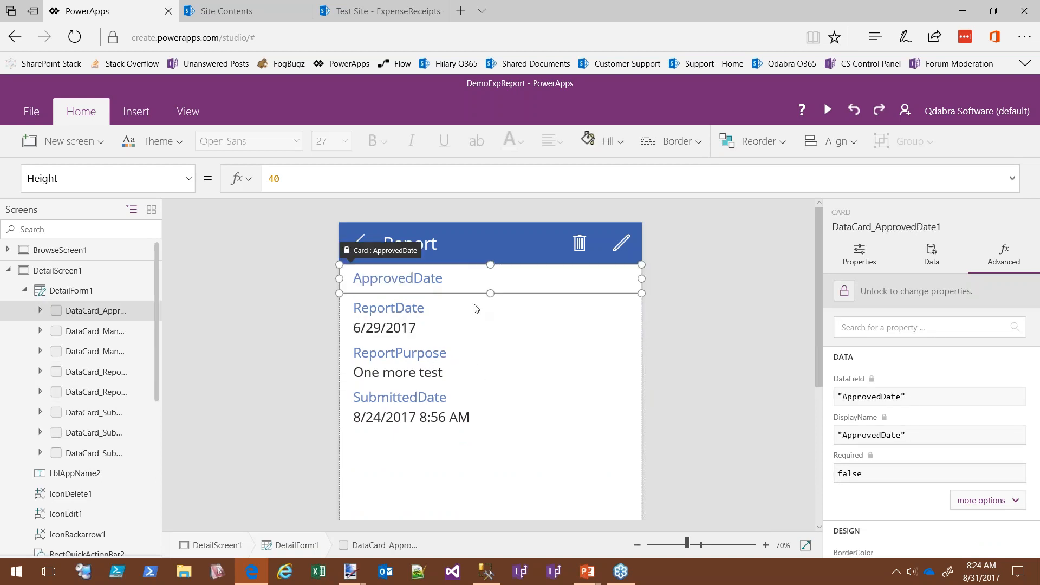
click(422, 326)
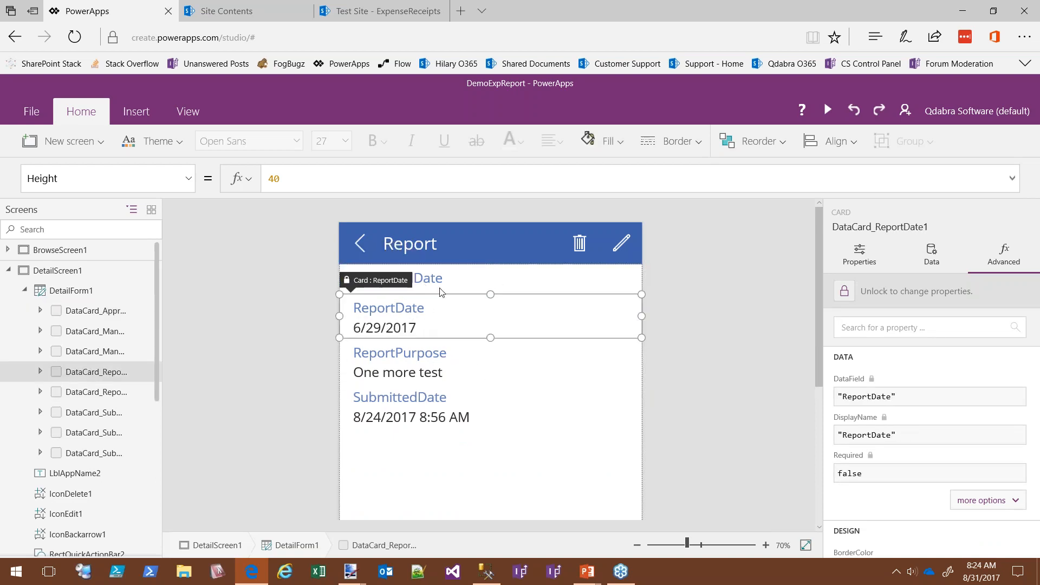
click(412, 364)
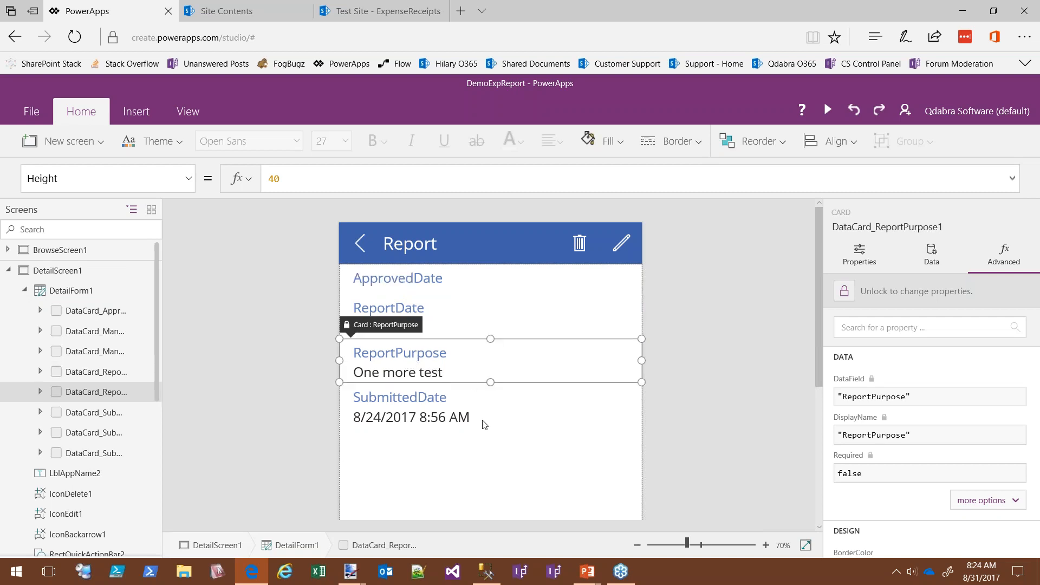
click(420, 416)
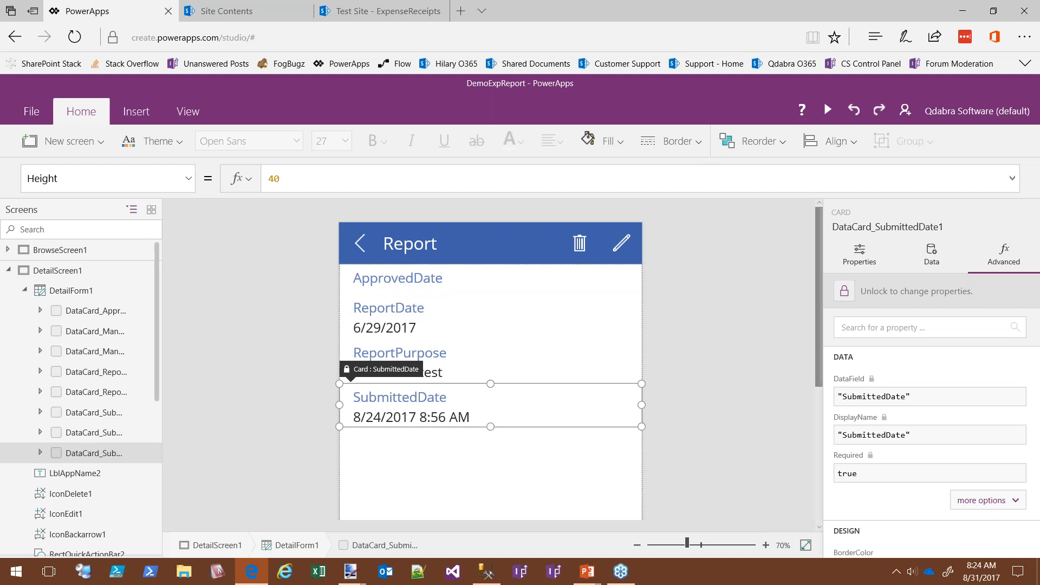
Step: Insert a blank vertical gallery on DetailScreen1
drag(823, 376, 772, 454)
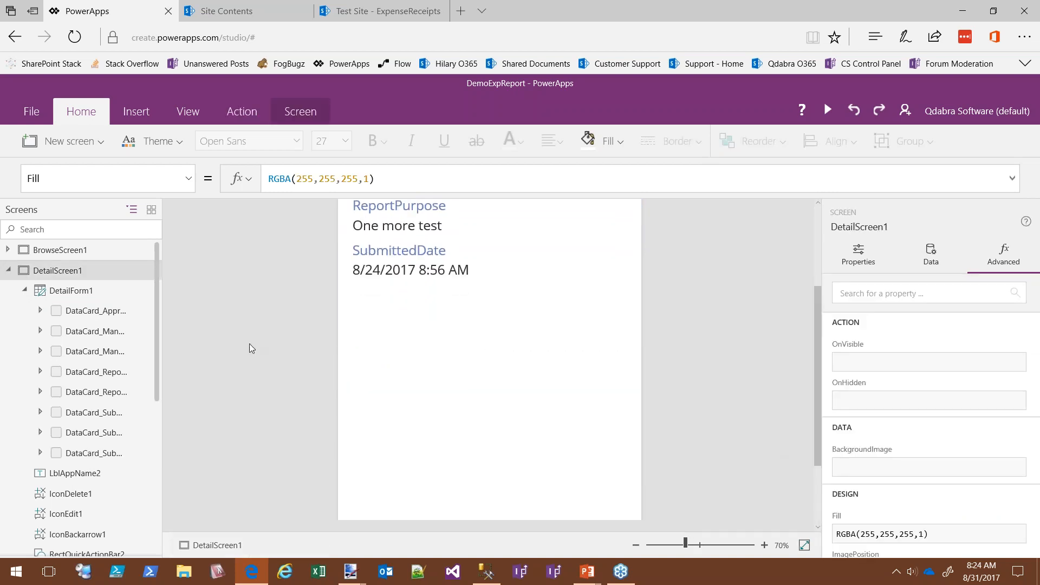
click(428, 336)
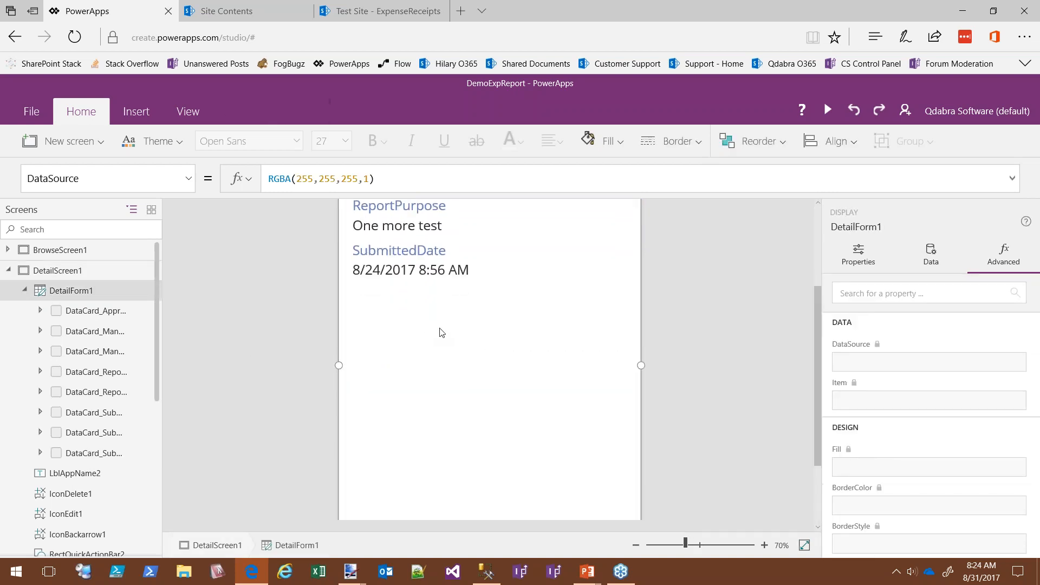
click(130, 111)
click(437, 142)
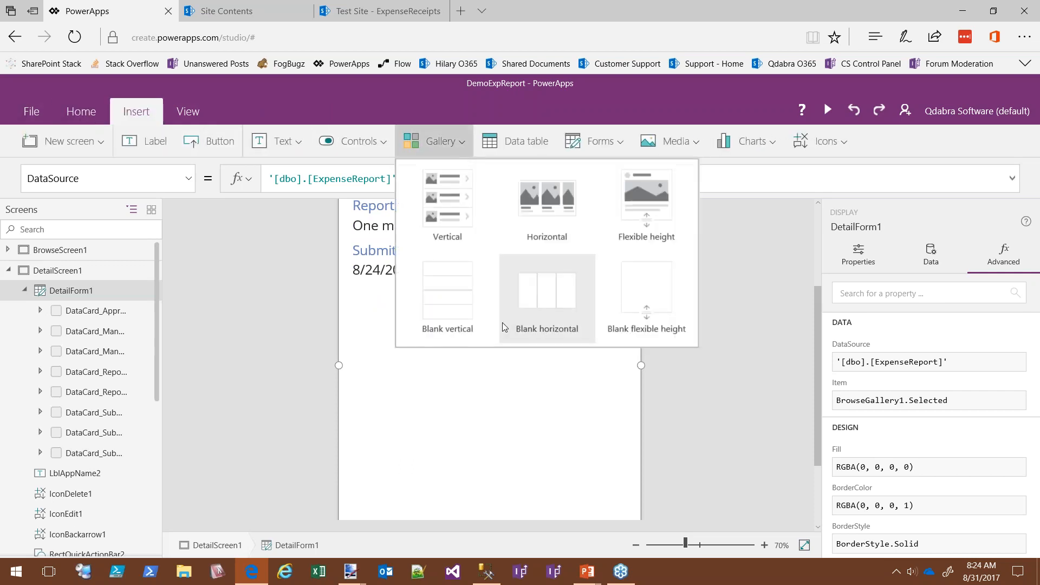
click(449, 307)
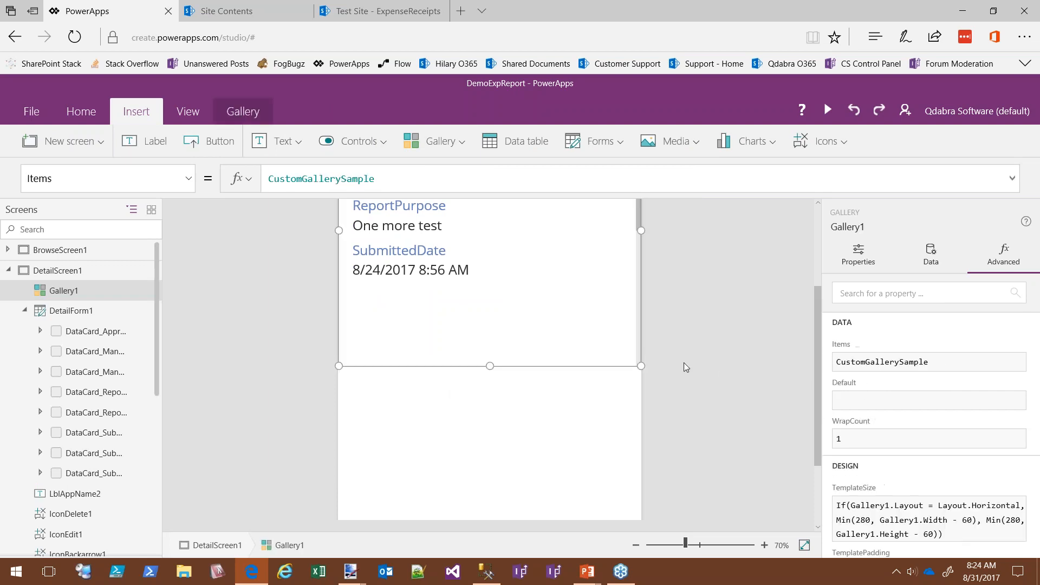
Step: Move the new blank gallery down on DetailScreen1 so its upper edge sits just below the ApprovedDate field
click(815, 279)
scroll(815, 278, up, 2)
drag(818, 279, 818, 282)
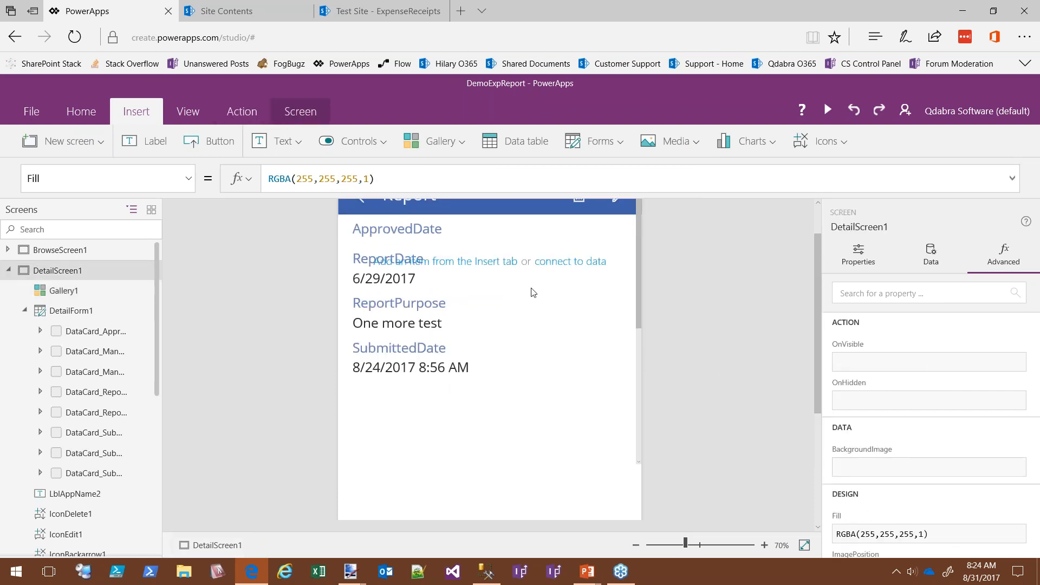
click(63, 290)
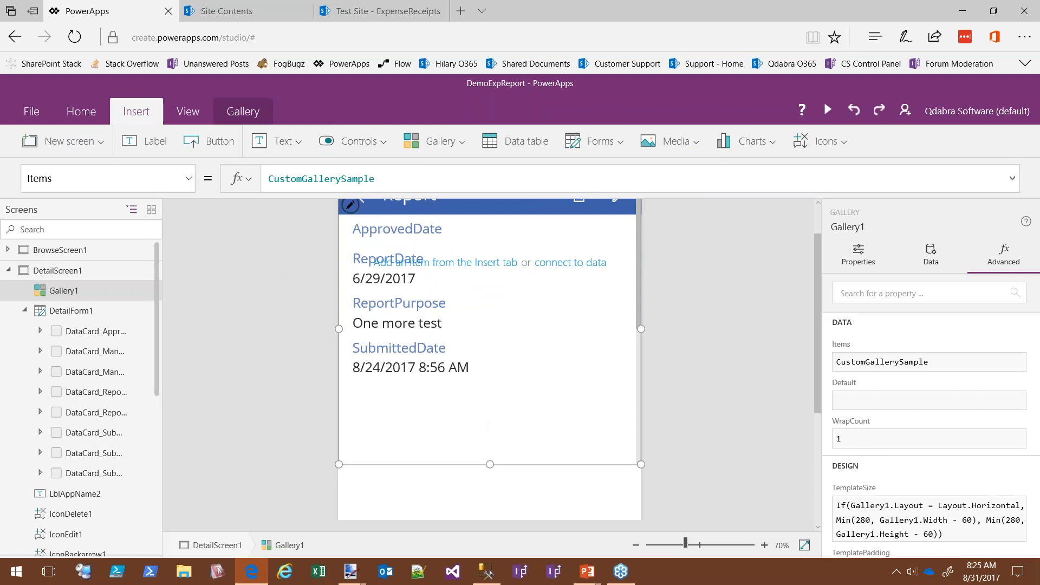
drag(468, 465, 468, 516)
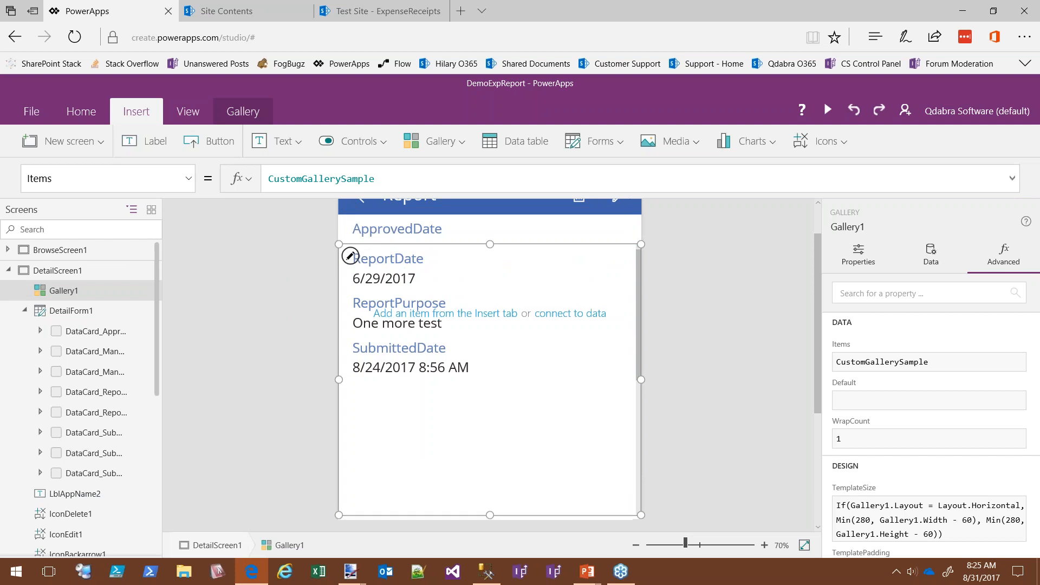
Step: Move the new gallery down to the lower end of DetailScreen1, clear of the SubmittedDate field
drag(818, 391, 797, 407)
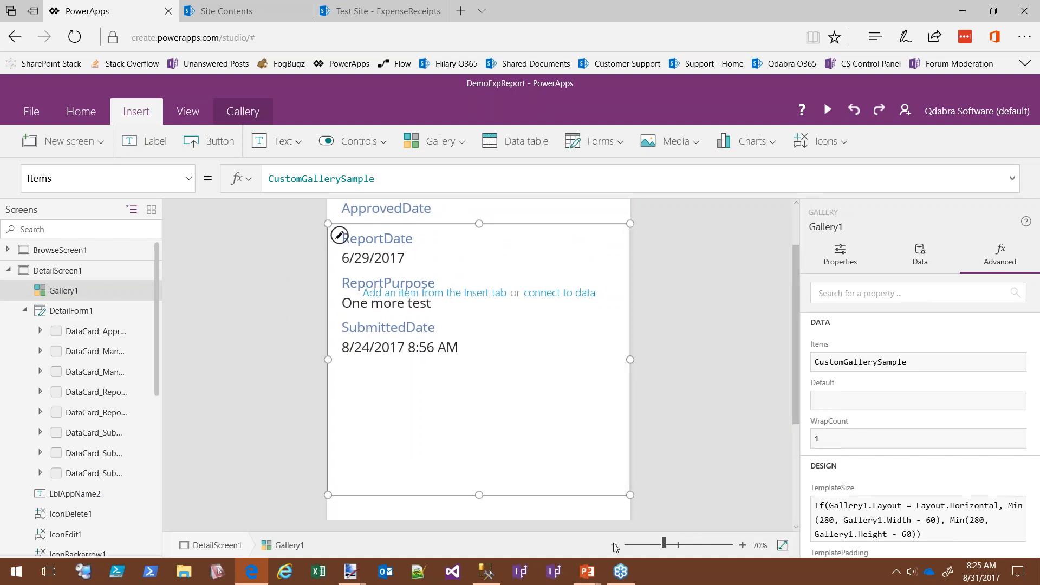
click(614, 545)
click(614, 545)
click(615, 545)
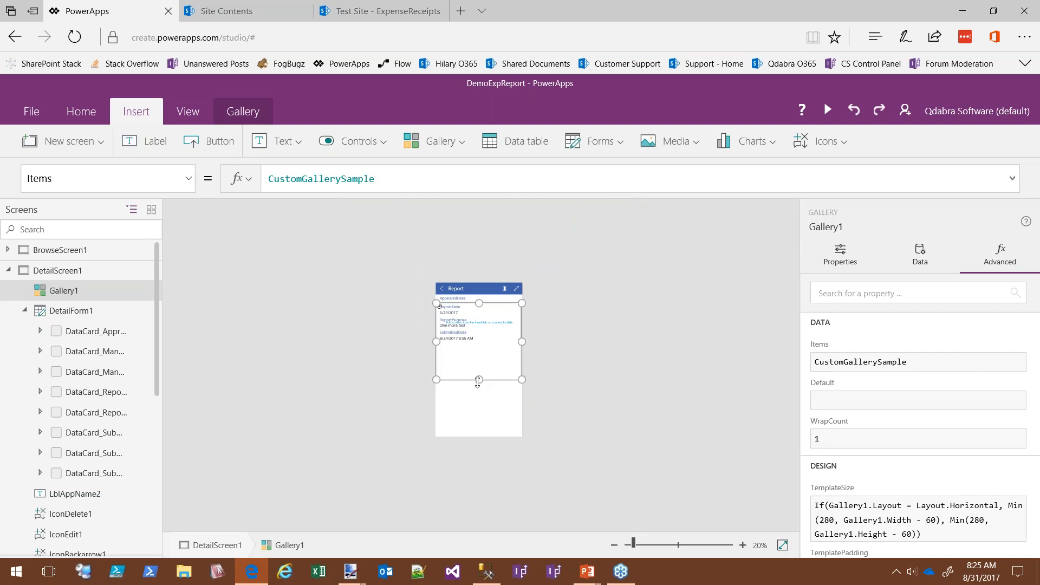
drag(458, 379, 460, 435)
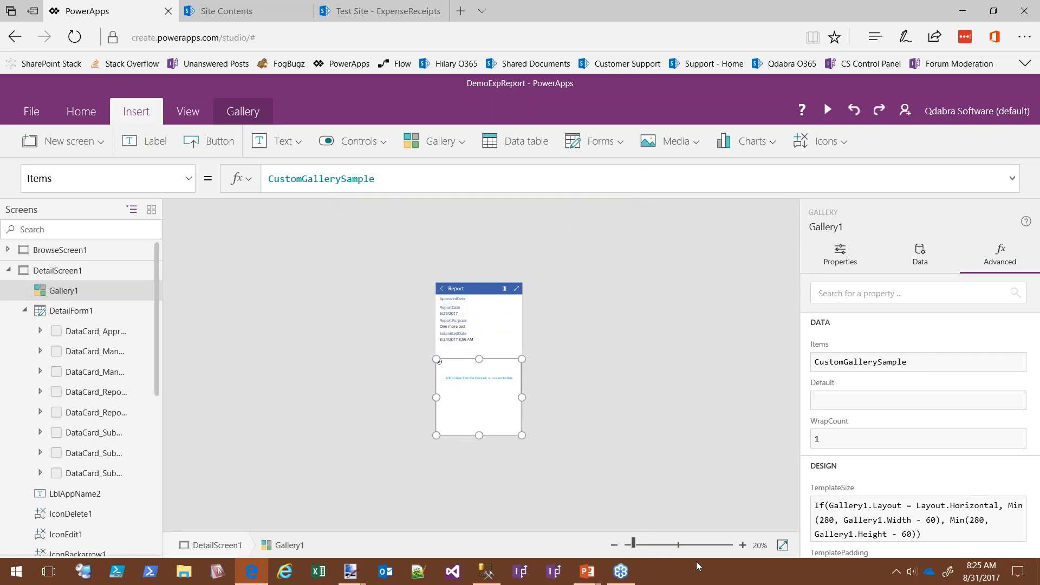
click(743, 545)
click(743, 545)
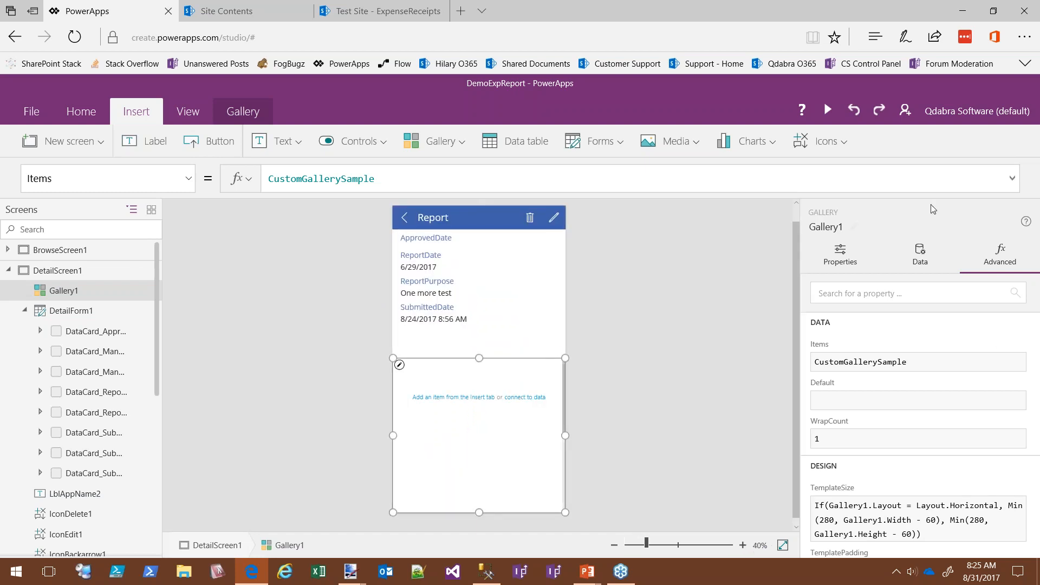
Step: Rename the new gallery on DetailScreen1 as DetailItems
click(920, 255)
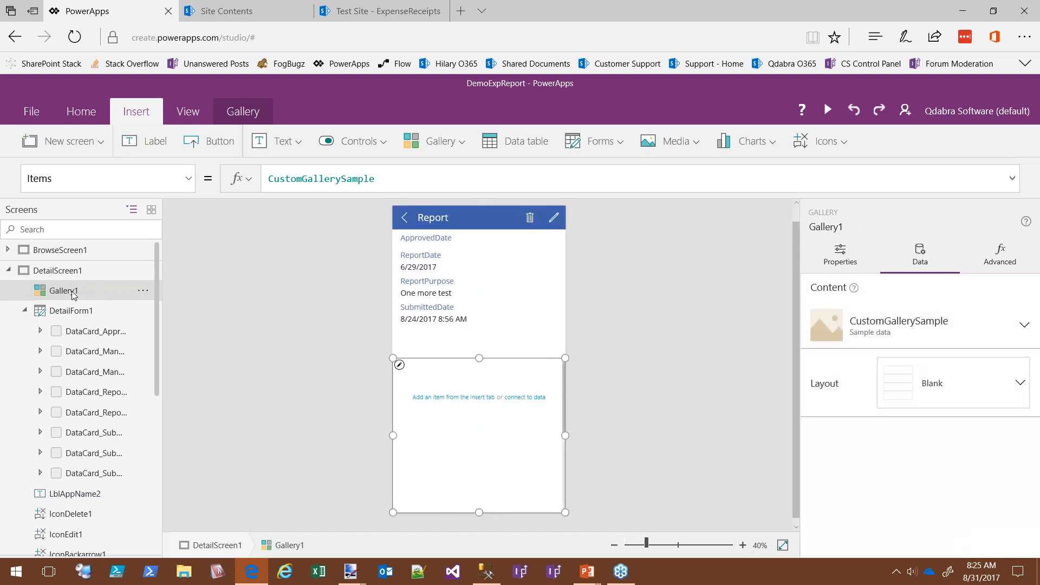
click(144, 294)
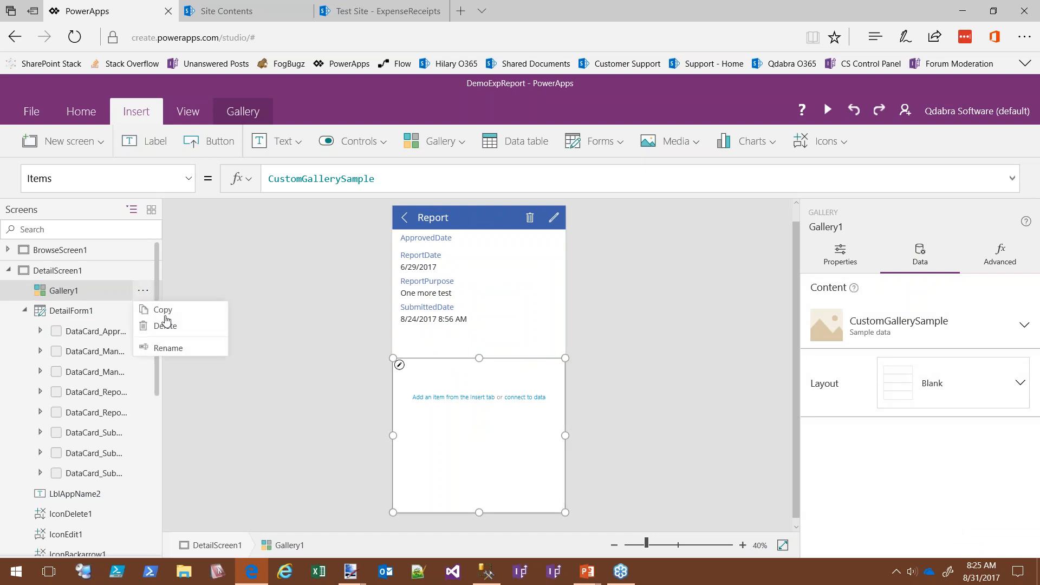
click(154, 351)
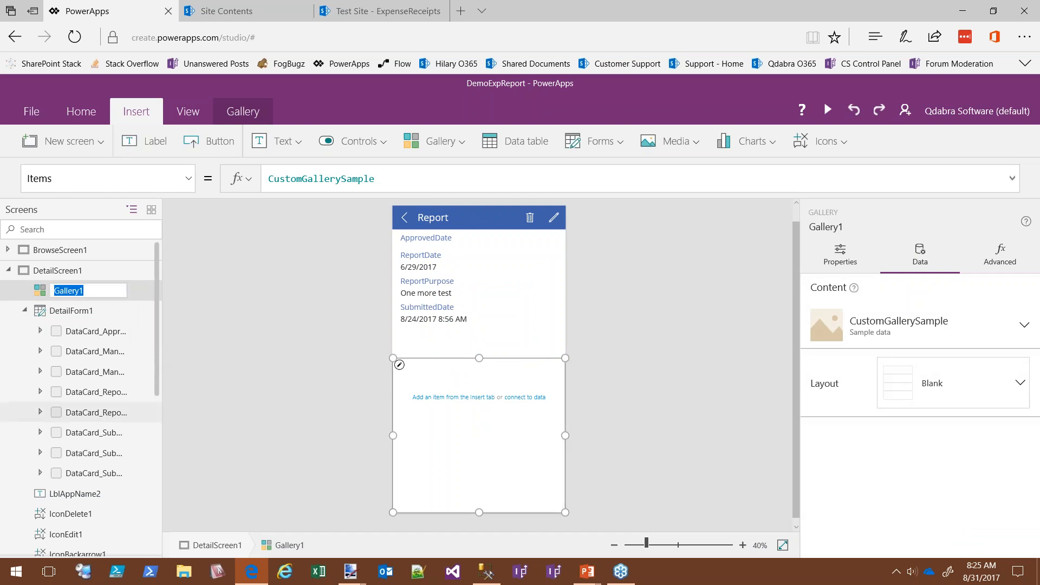
text(DetailItems)
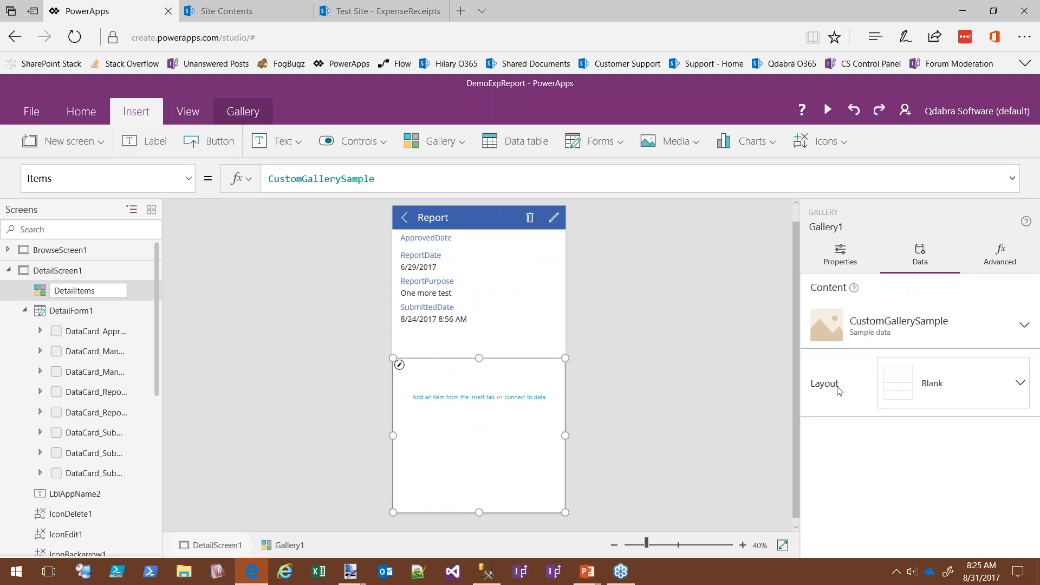
click(921, 338)
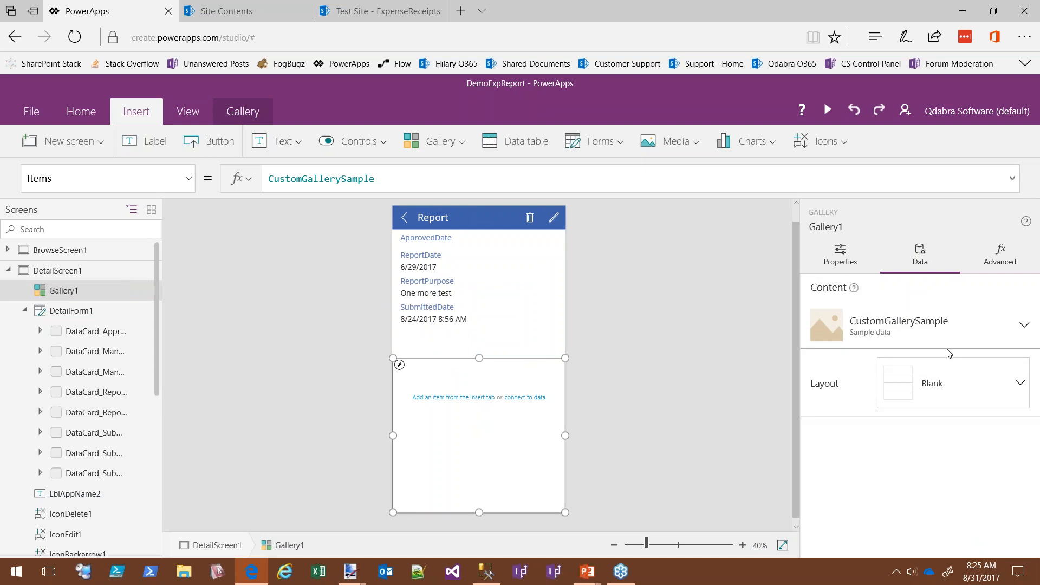
Step: Connect the DetailItems gallery to the ExpenseReportItem table in the default dataset of the SQL Server connection
click(1026, 328)
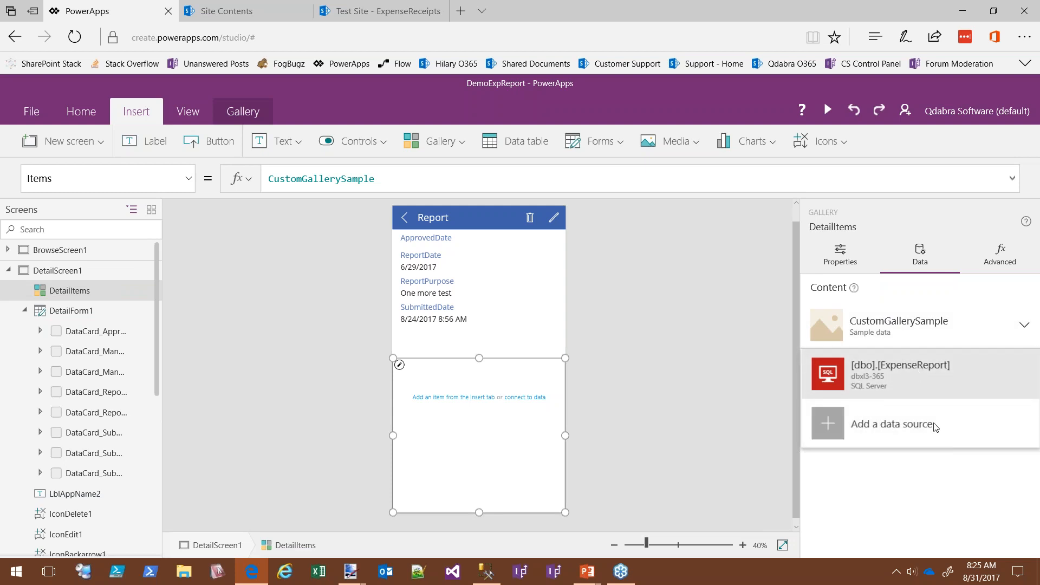
click(882, 427)
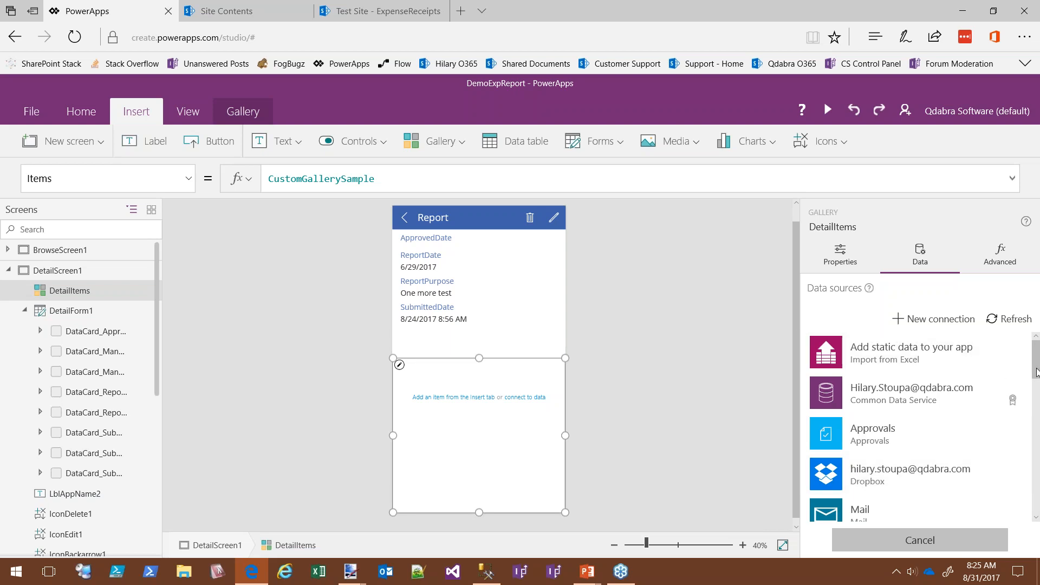
scroll(956, 471, down, 10)
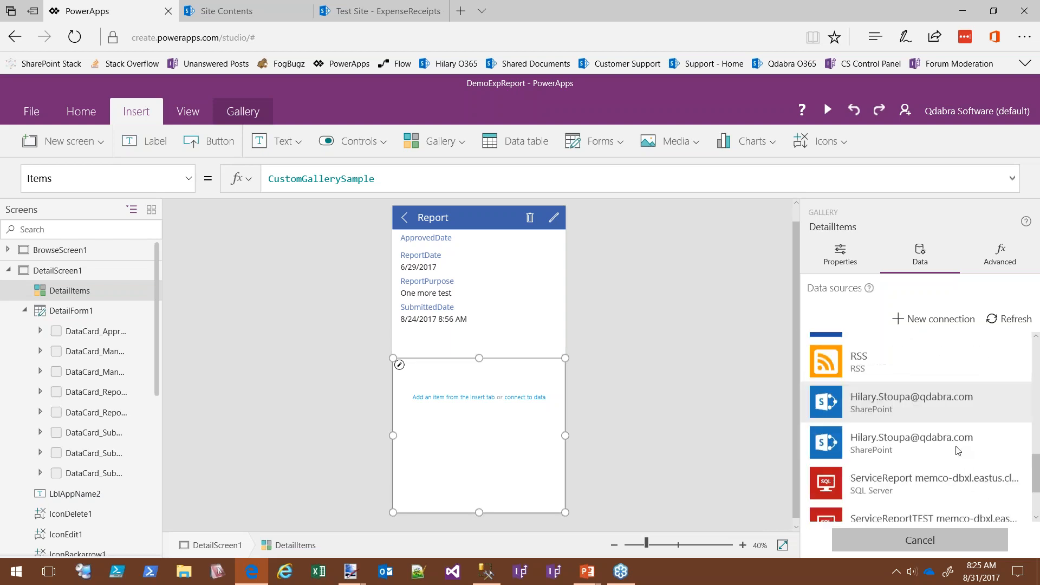
scroll(943, 461, down, 3)
click(867, 496)
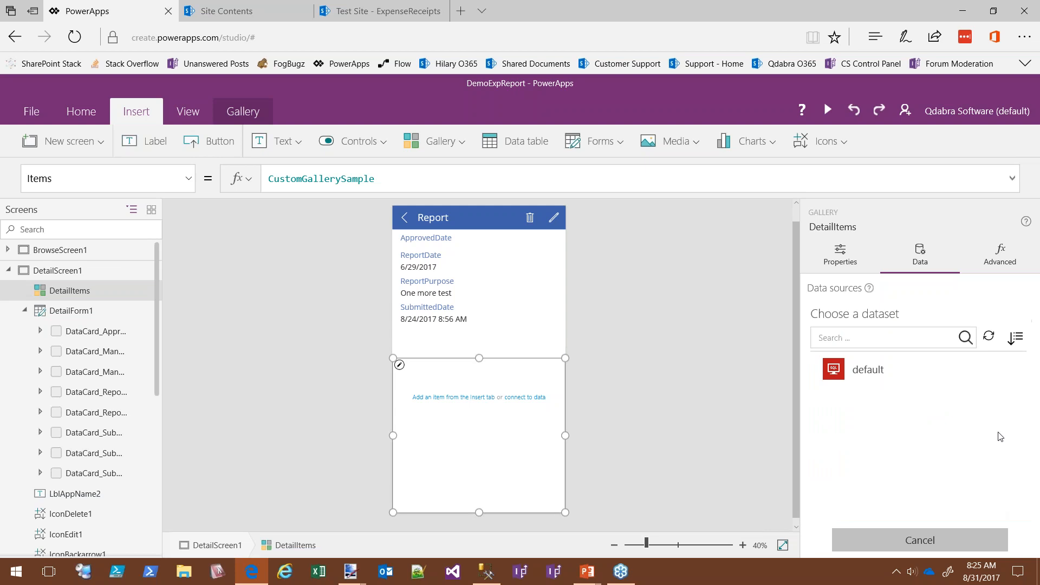
click(871, 372)
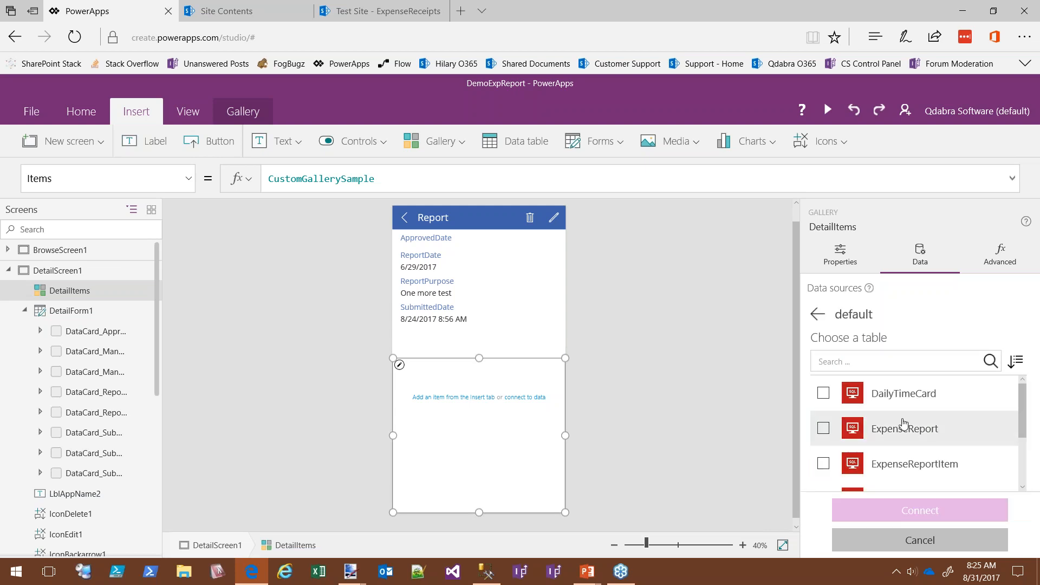
click(937, 467)
click(898, 515)
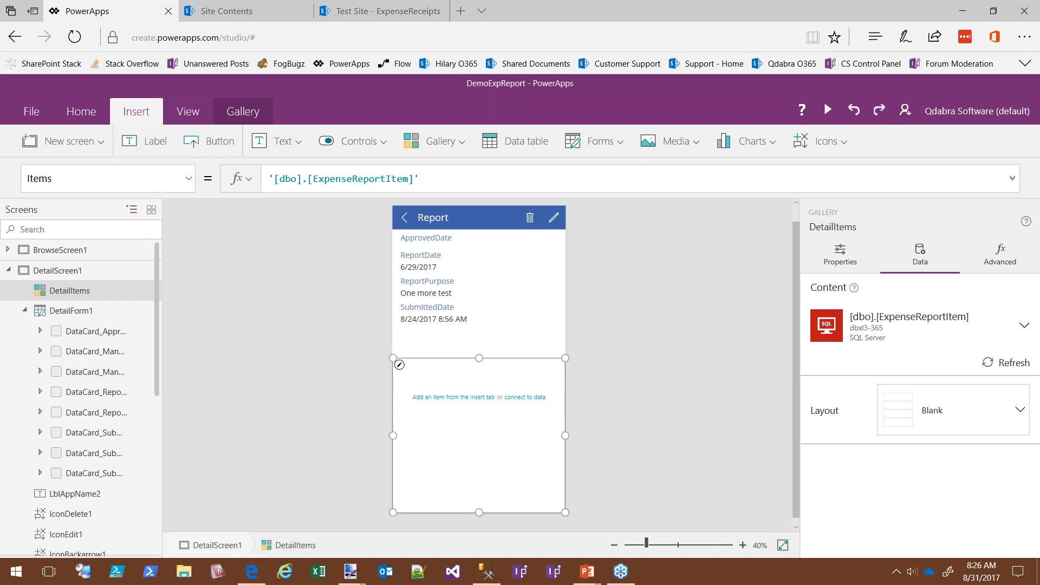
Step: Examine the DetailItems gallery's Items formula and look up the name of the gallery on BrowseScreen1
click(1000, 255)
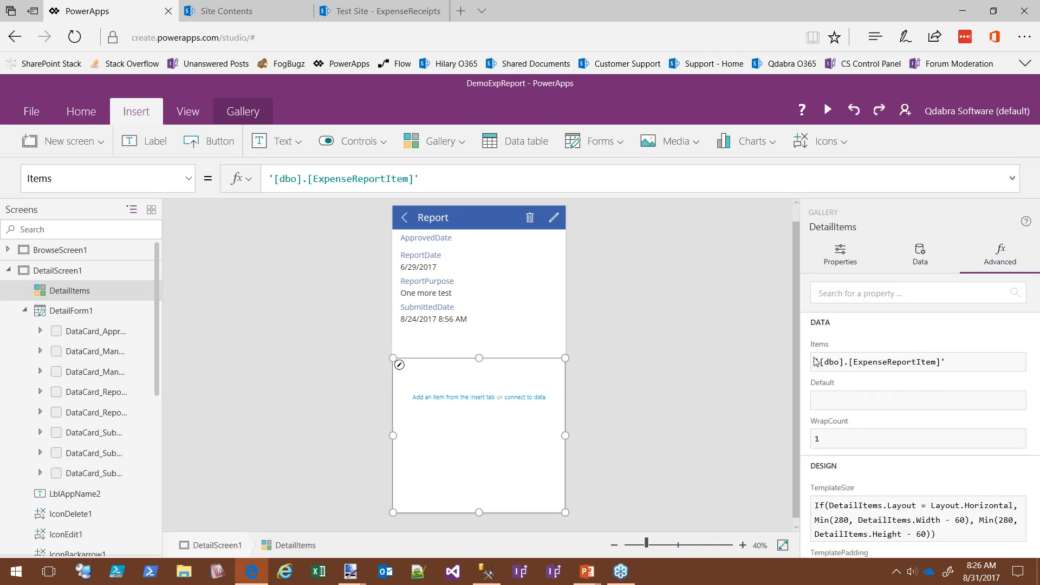
click(949, 361)
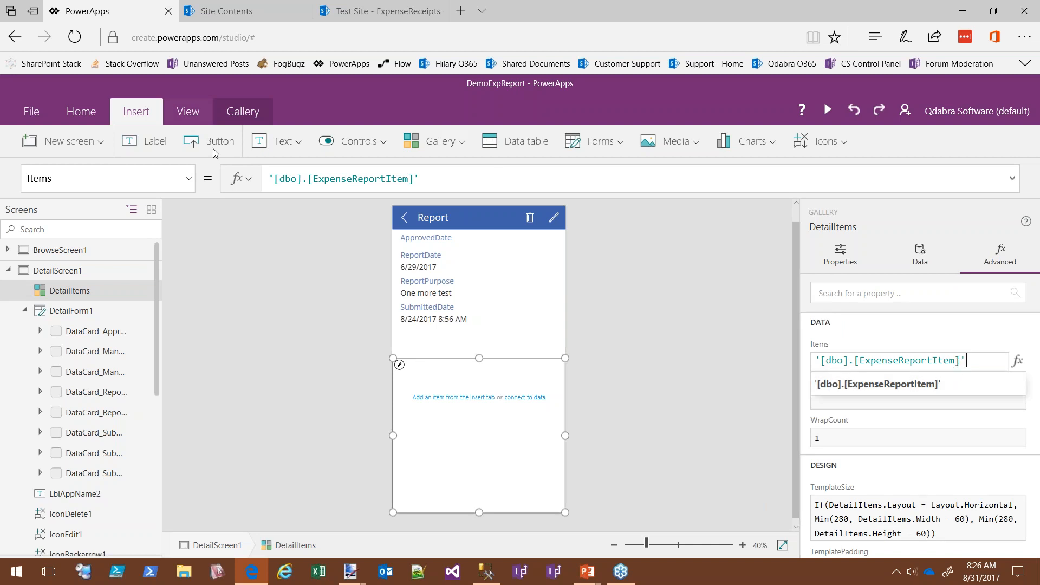
click(282, 181)
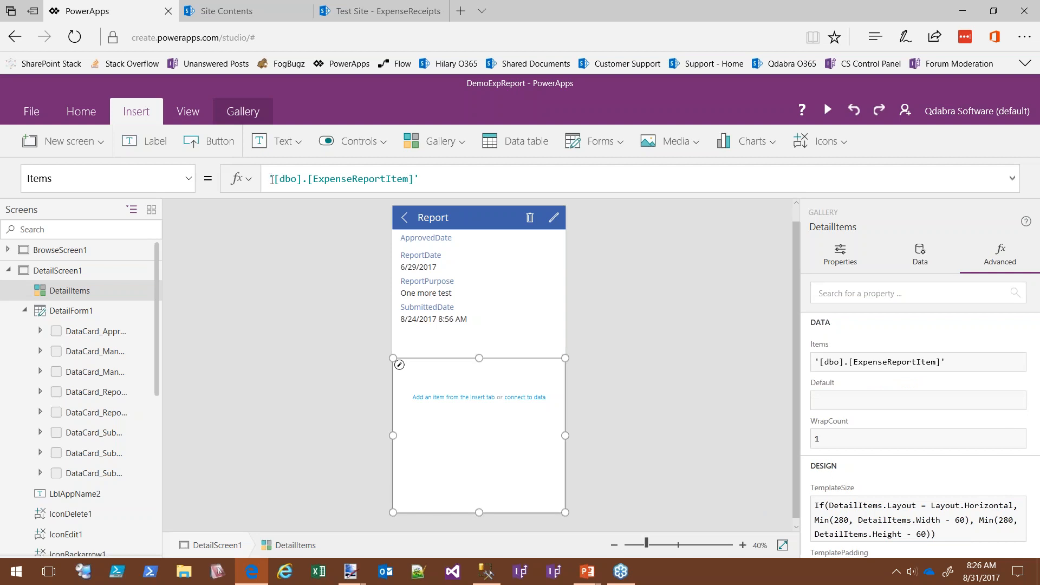
click(270, 178)
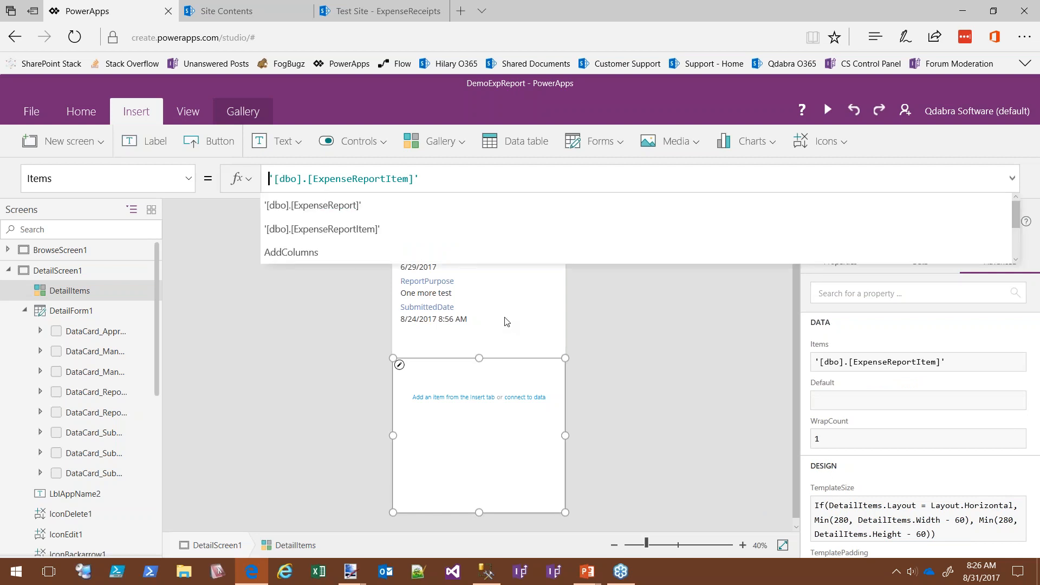
click(671, 333)
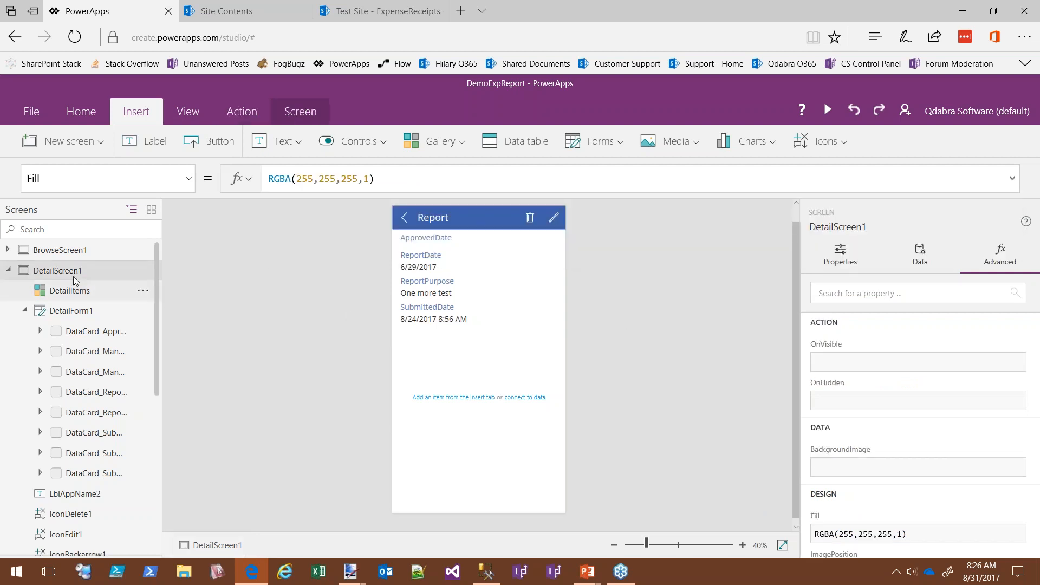
click(8, 249)
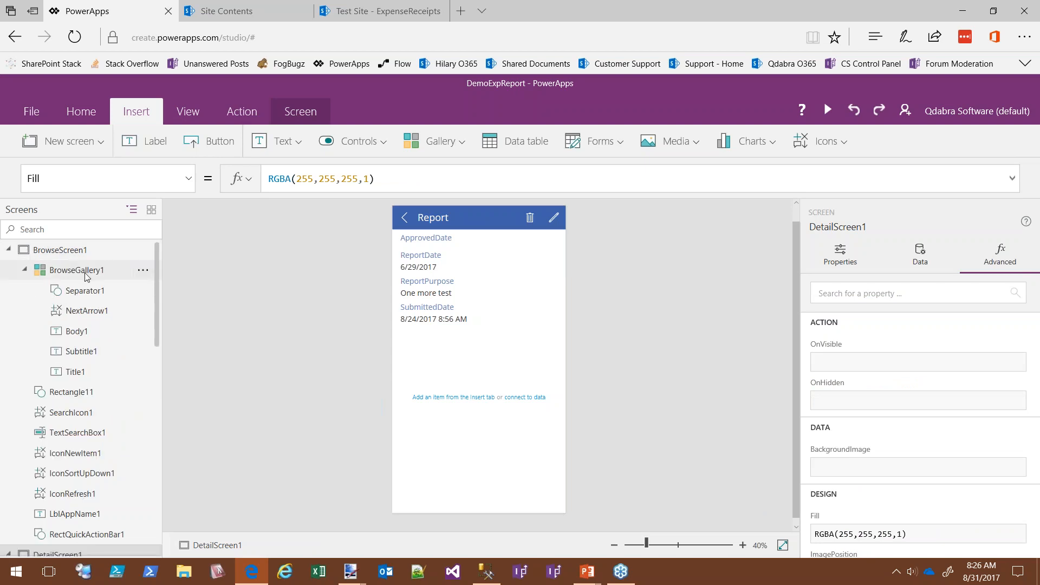
click(9, 250)
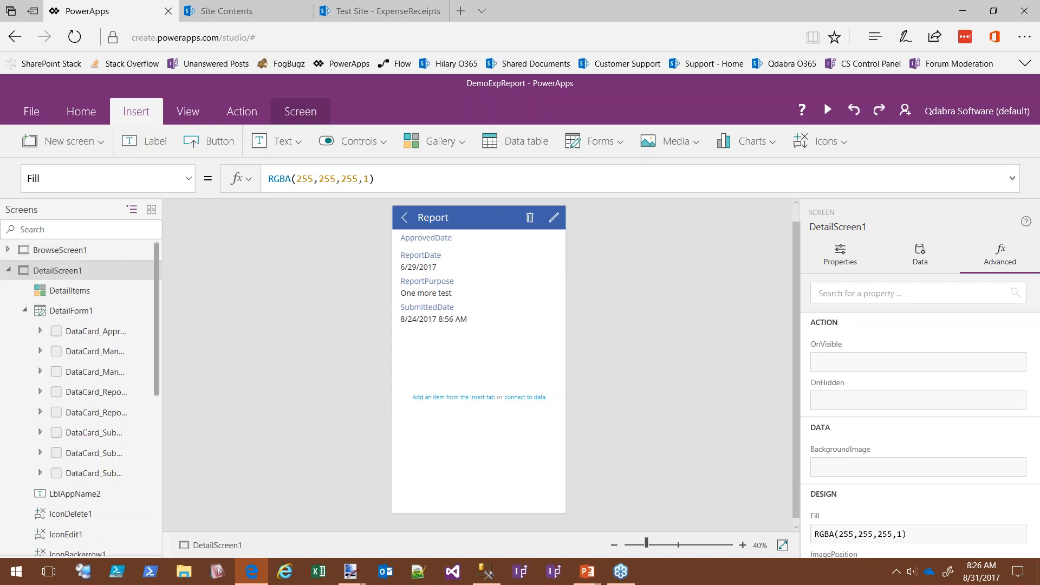
Step: Start a Filter function in front of '[dbo].[ExpenseReportItem]' in the DetailItems gallery's Items formula
click(90, 293)
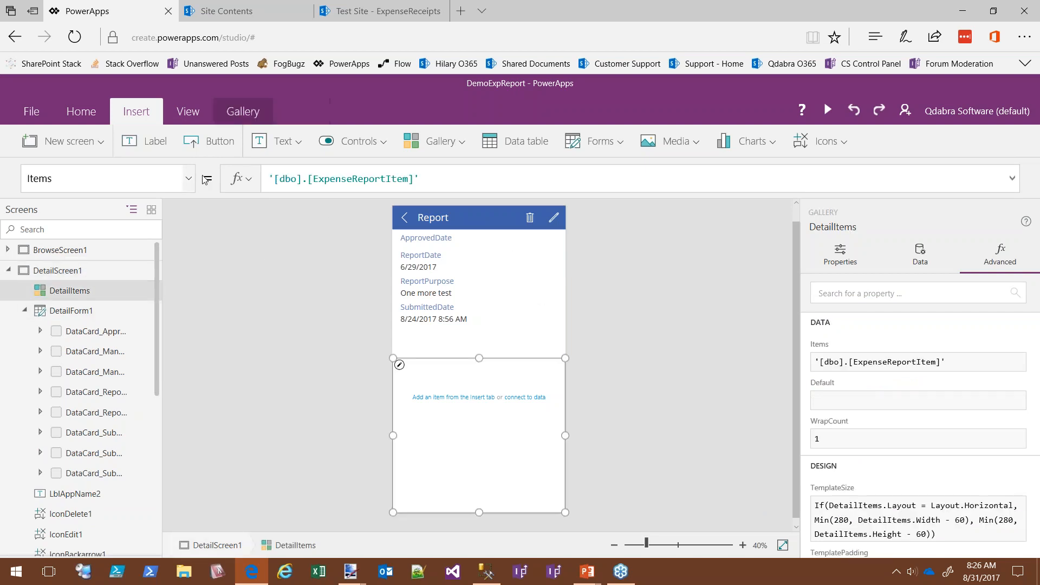
click(272, 178)
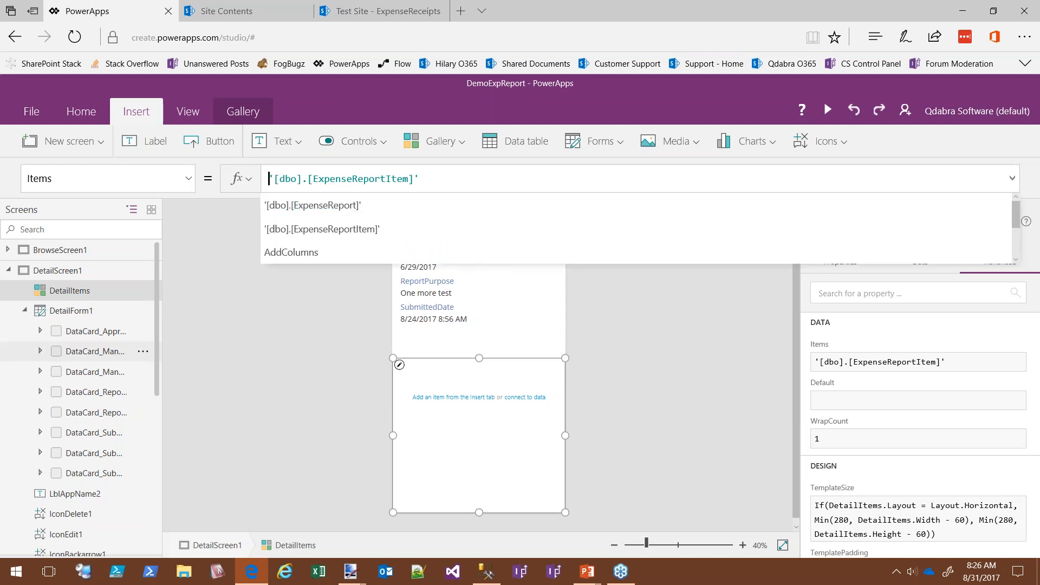
text(Fli)
key(BackSpace)
key(BackSpace)
key(BackSpace)
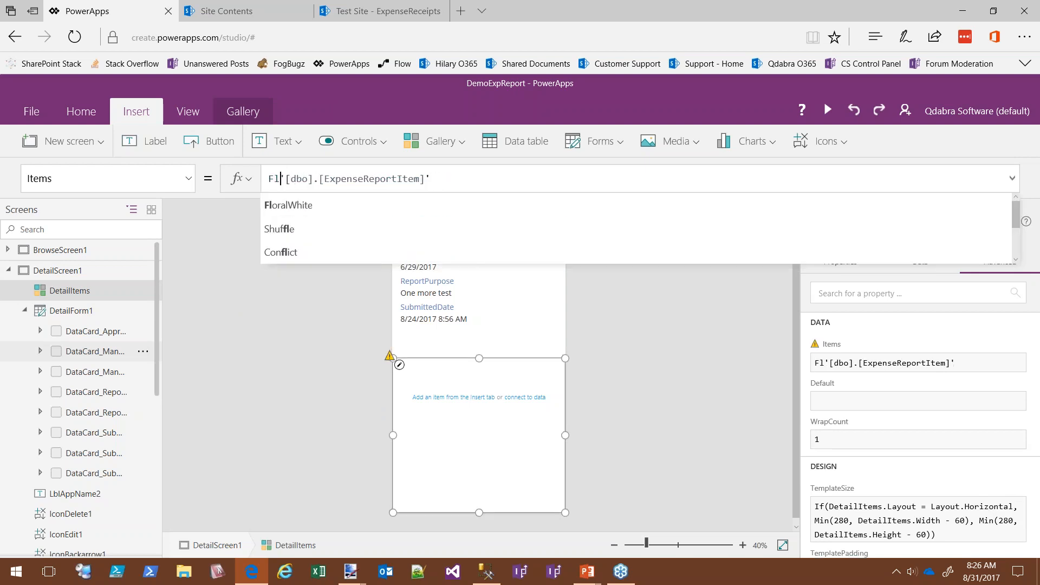
text(Fil)
text(ter()
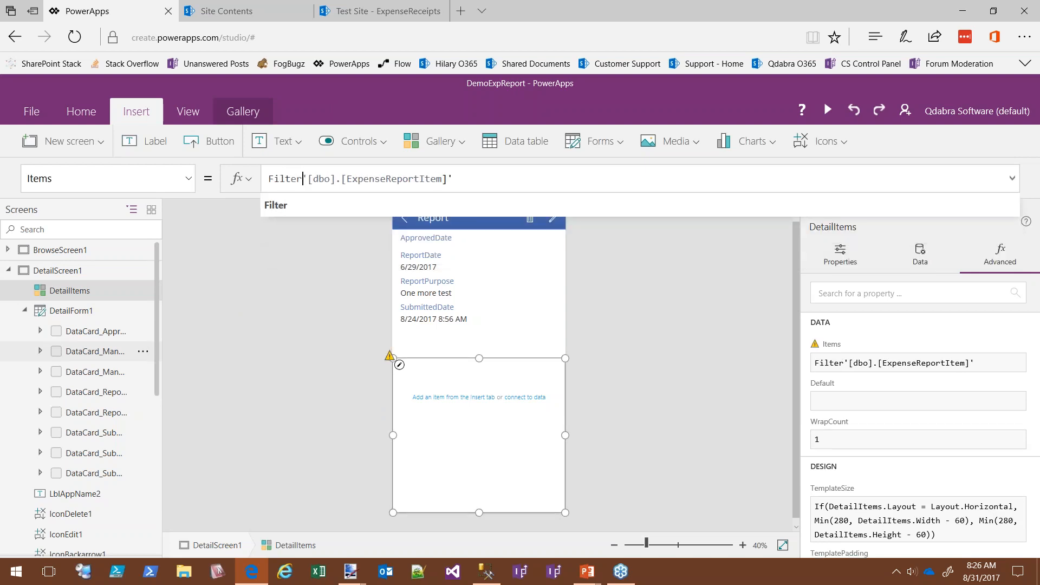
Step: Complete the Filter formula of DetailItems with the condition ReportId = BrowseGallery1.Selected.ReportId
click(520, 178)
text(, Report)
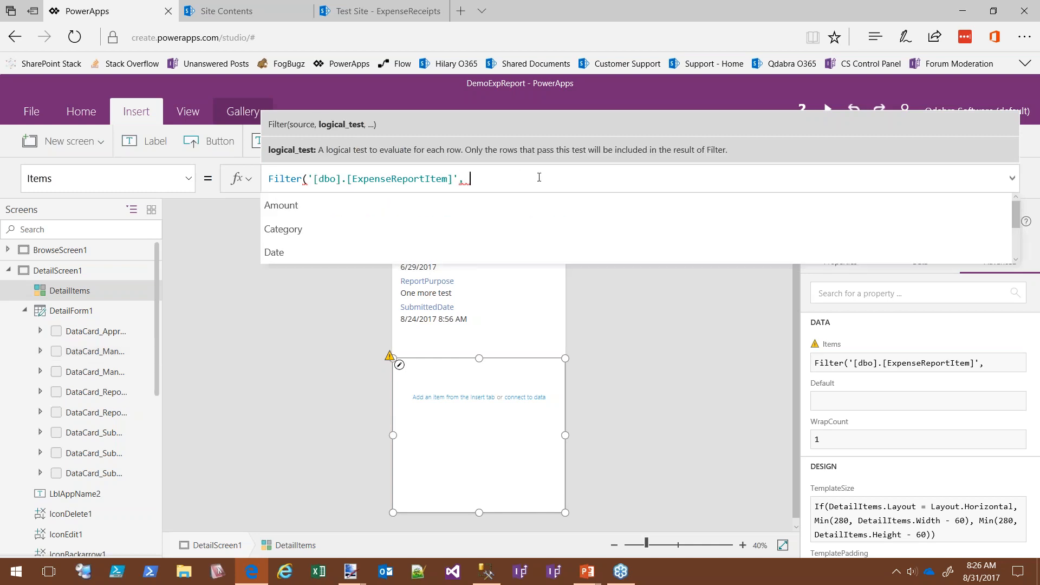
text(Id)
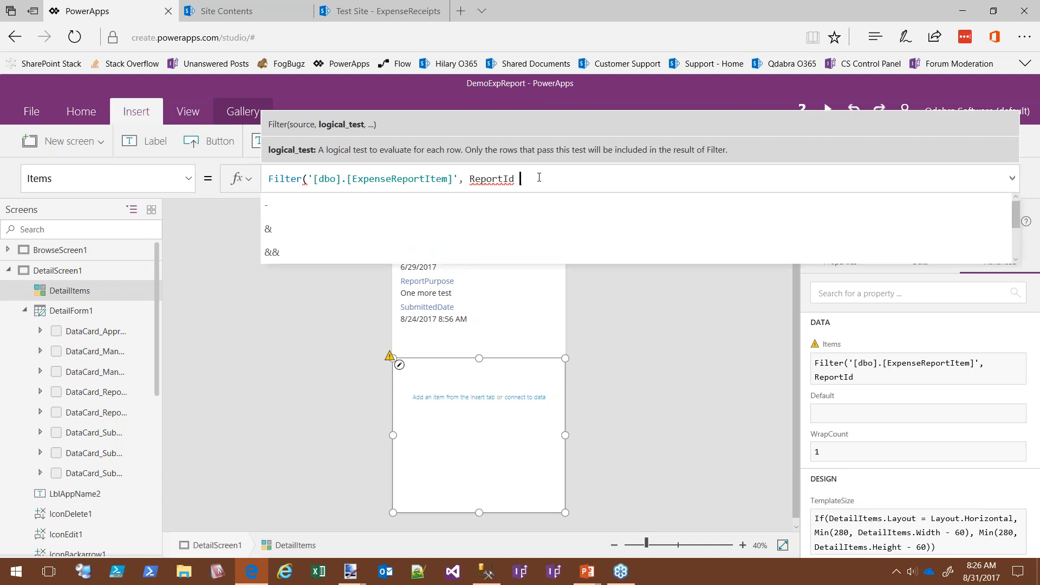
text( = Browse)
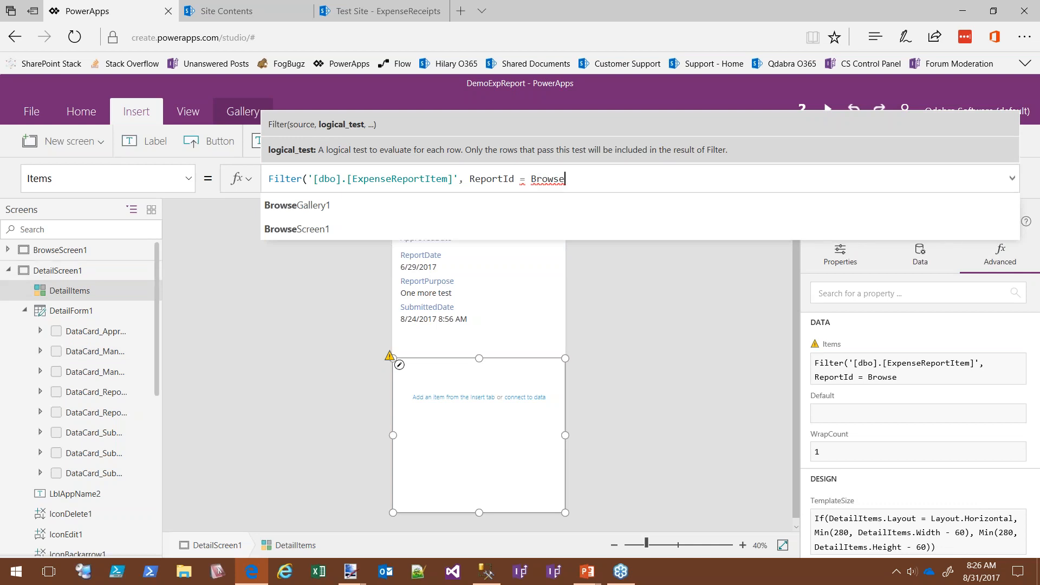
click(313, 206)
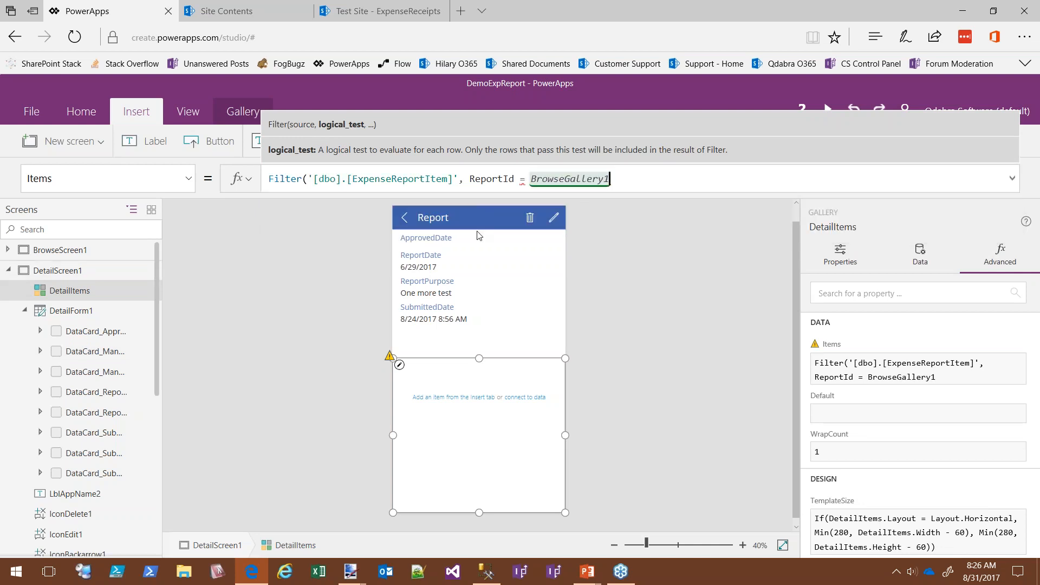
text(.Re)
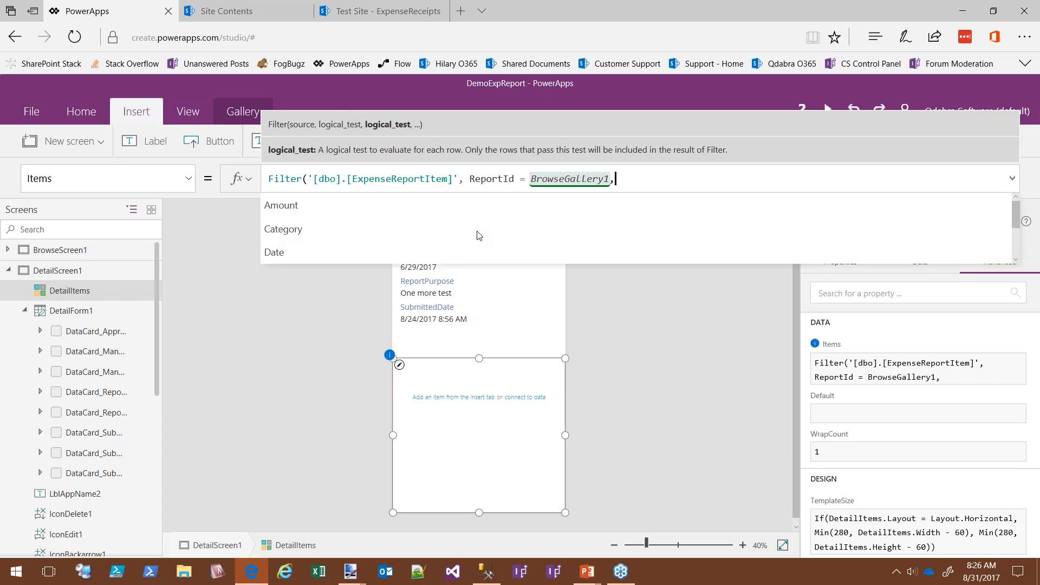
text(por)
key(BackSpace)
key(BackSpace)
key(BackSpace)
key(BackSpace)
key(BackSpace)
text(Selec)
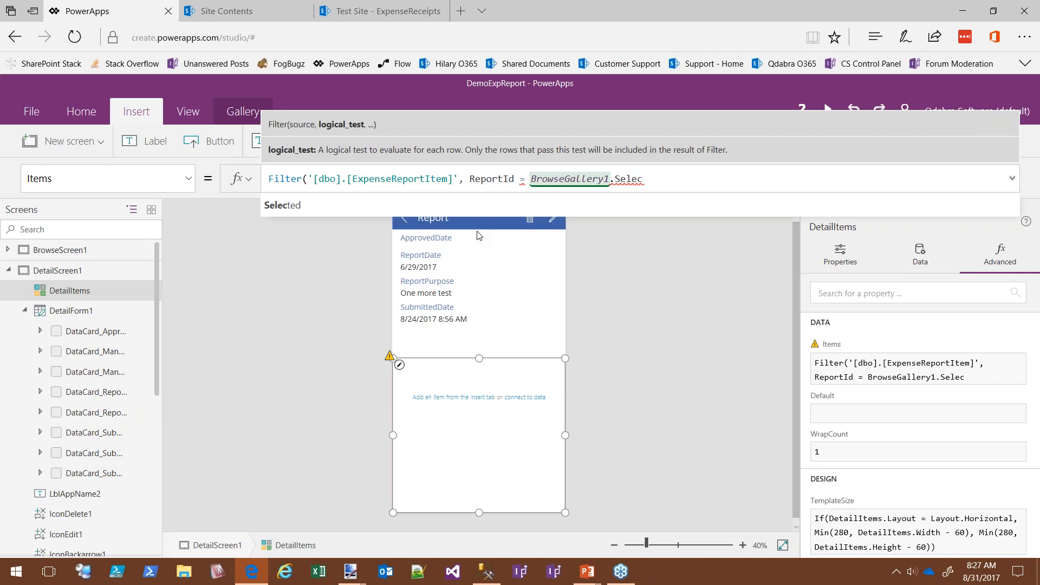
key(Tab)
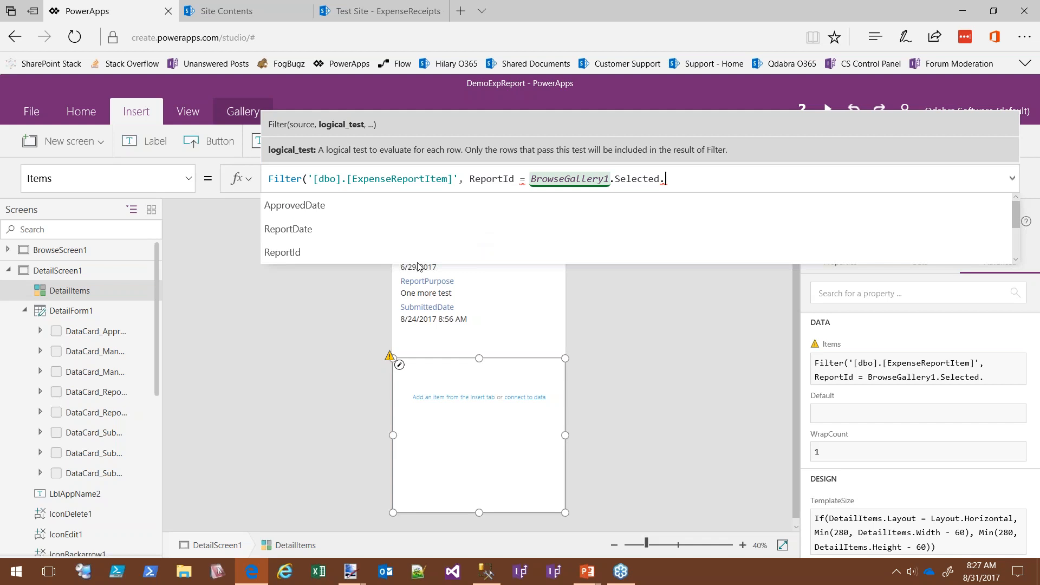
key(Tab)
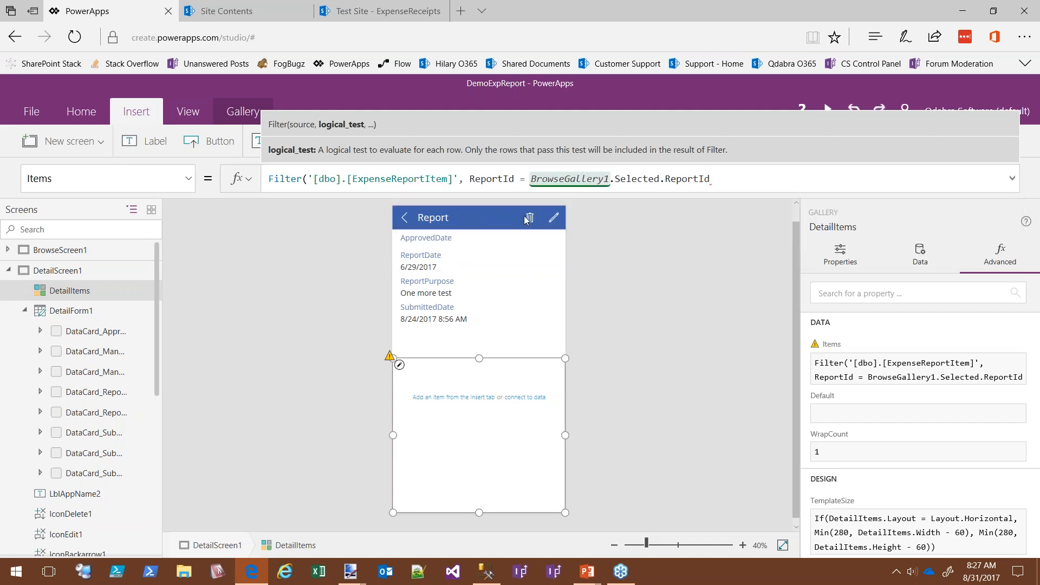
text())
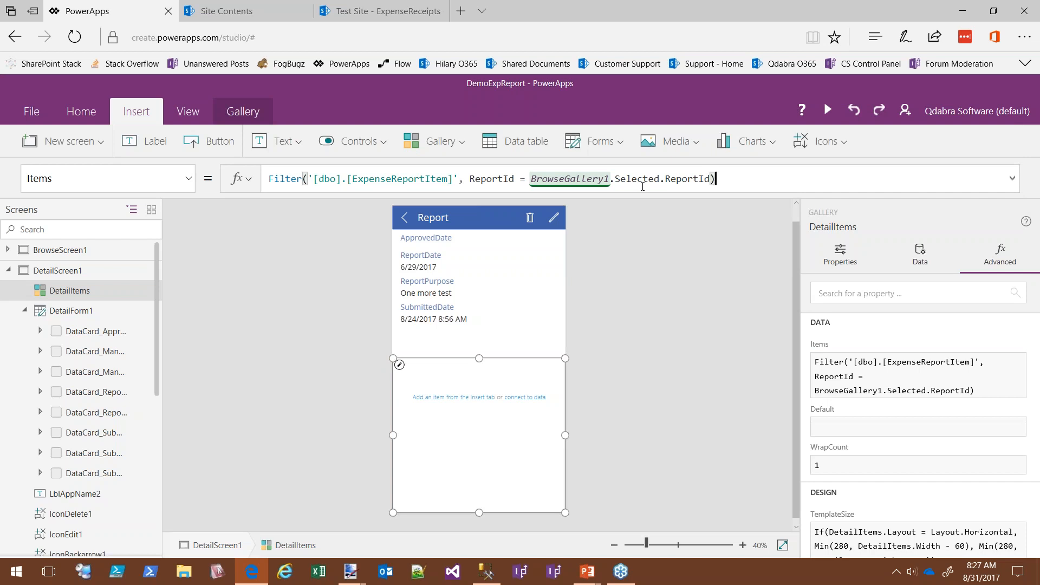
Step: Select the Testing report in BrowseGallery1 on BrowseScreen1 and go to its detail screen
click(8, 250)
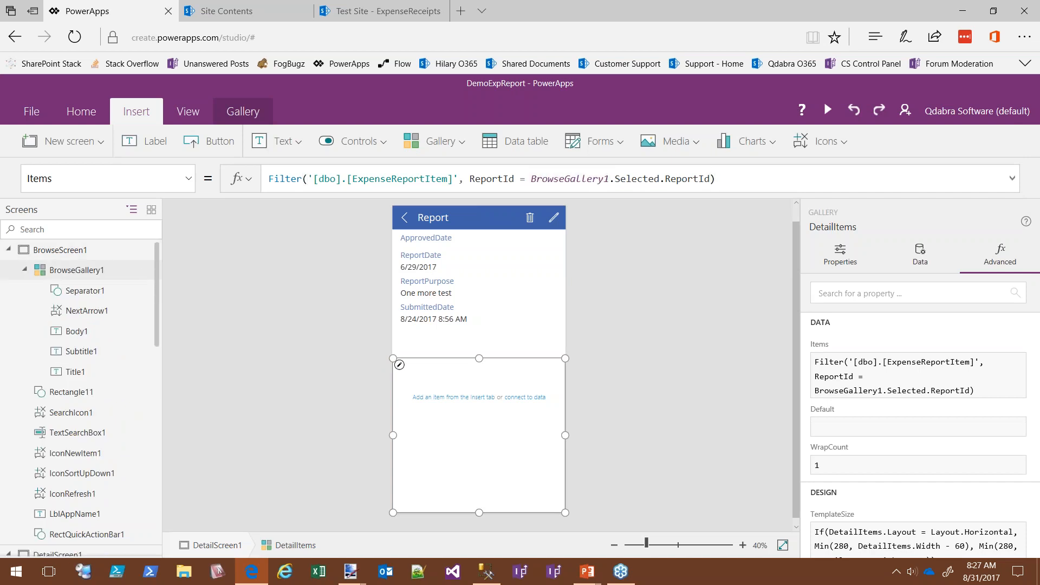
click(76, 270)
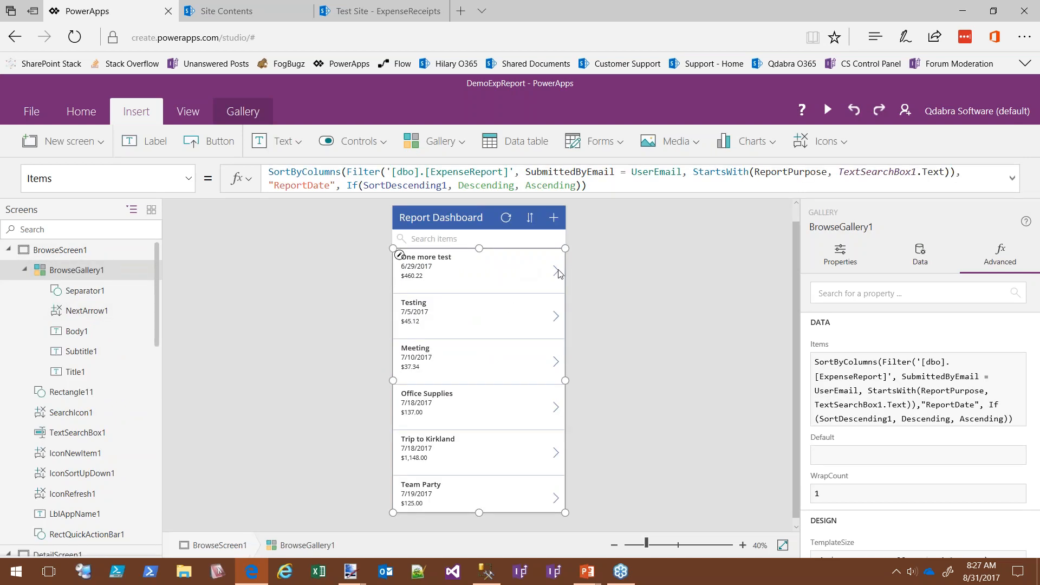
alt+click(554, 328)
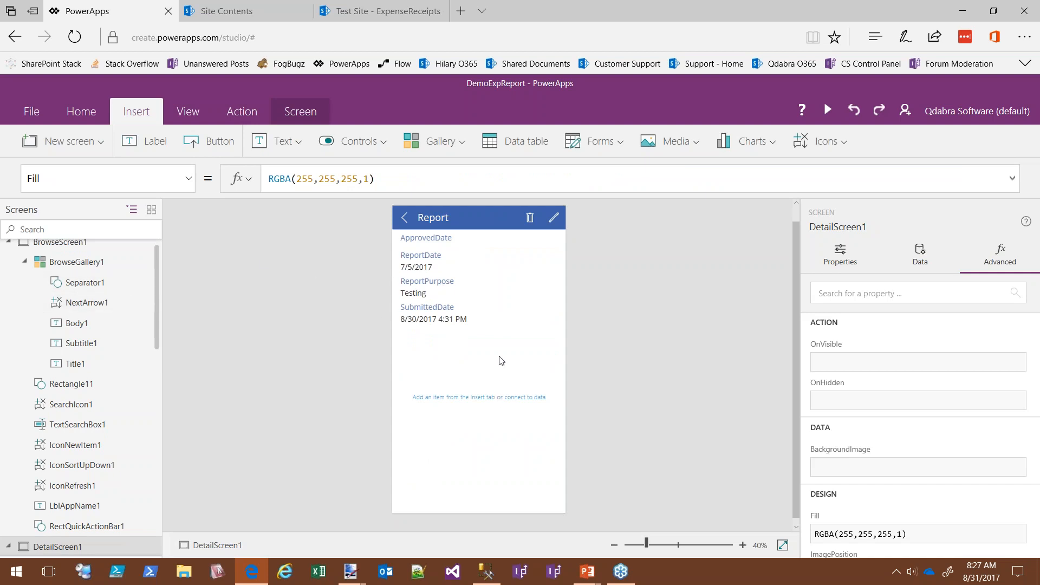
Step: Extend the DetailItems gallery slightly upward on DetailScreen1 and select its first item template for editing
click(490, 368)
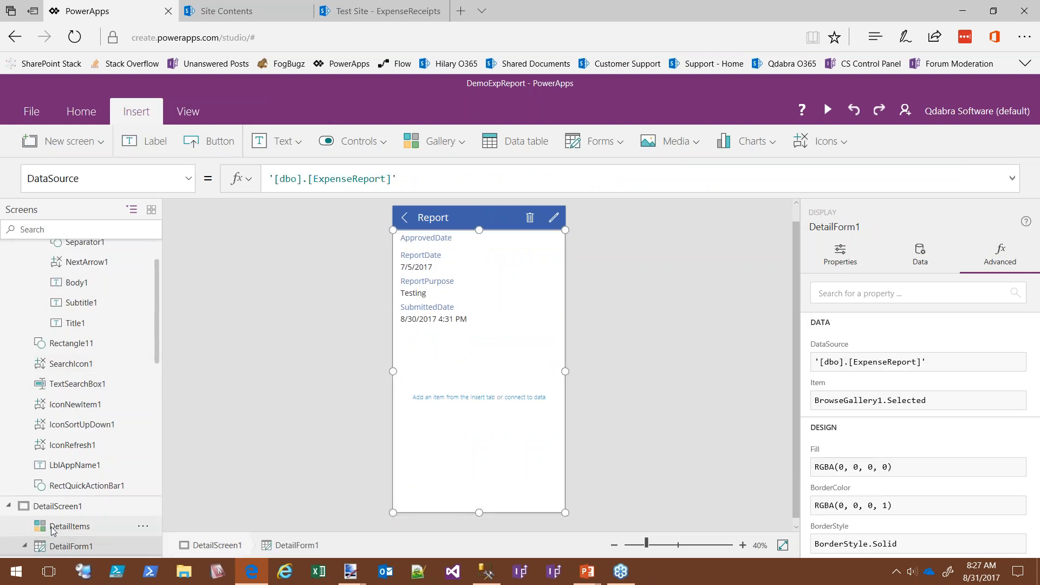
click(128, 526)
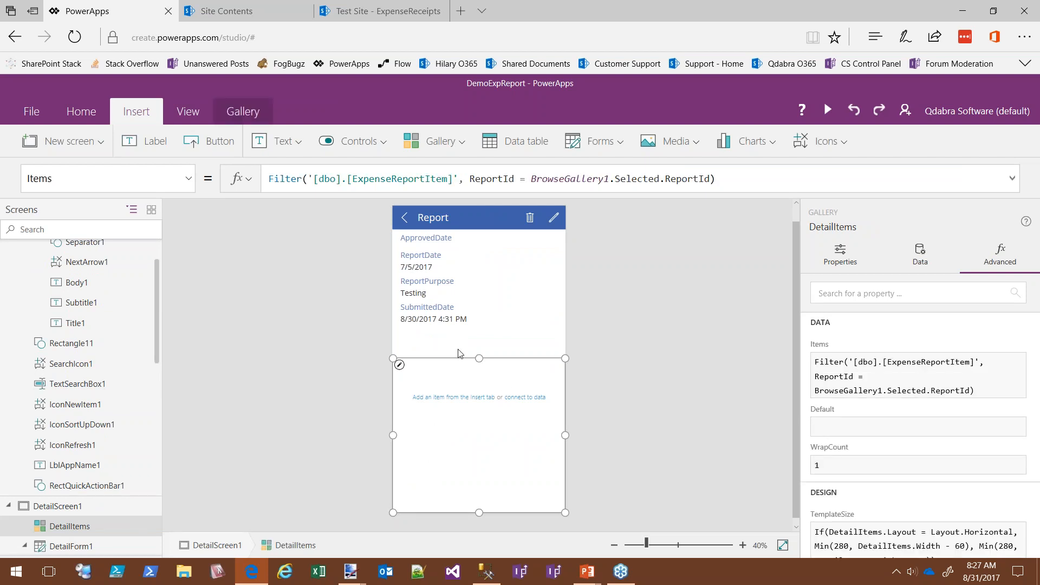
drag(479, 358, 474, 348)
click(445, 401)
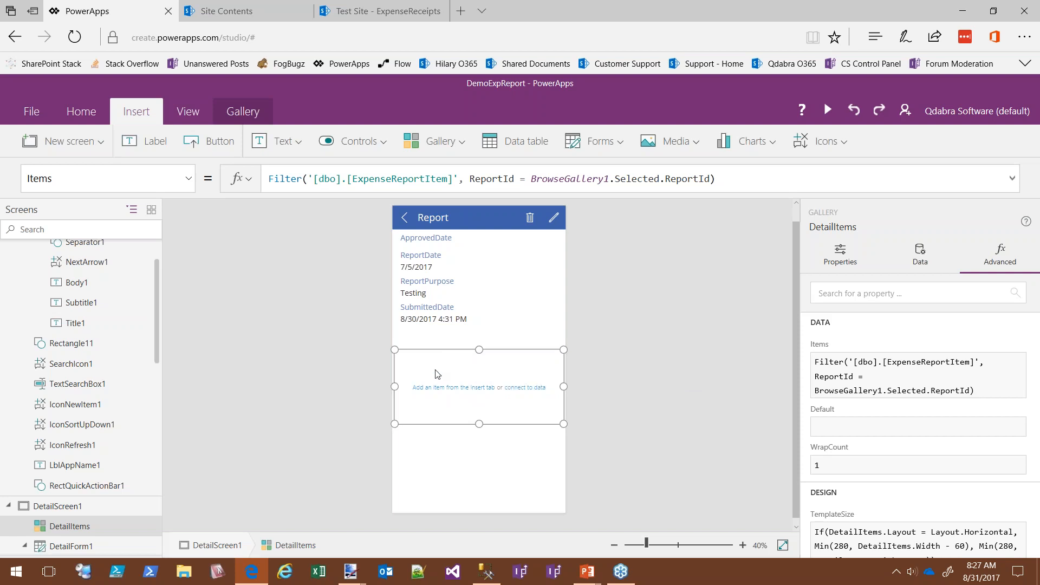
Step: Insert an image control into the DetailItems template and shift it to the template's left edge
click(687, 141)
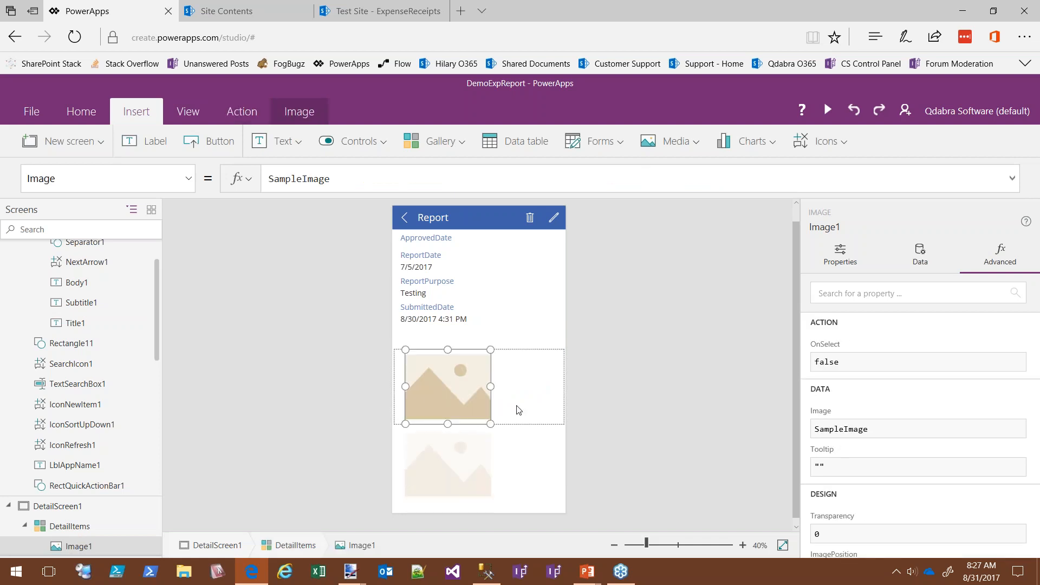
key(Left)
key(Left)
key(Left)
key(Left)
key(Left)
key(Left)
key(Left)
key(Left)
key(Left)
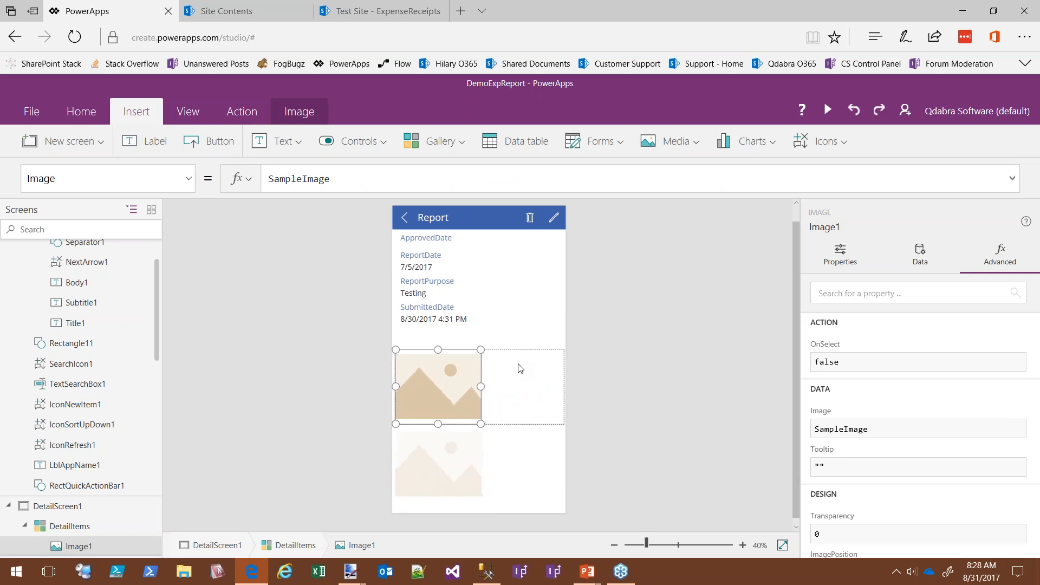
Step: Add three labels to the DetailItems template, duplicating the second one to make the third
click(529, 374)
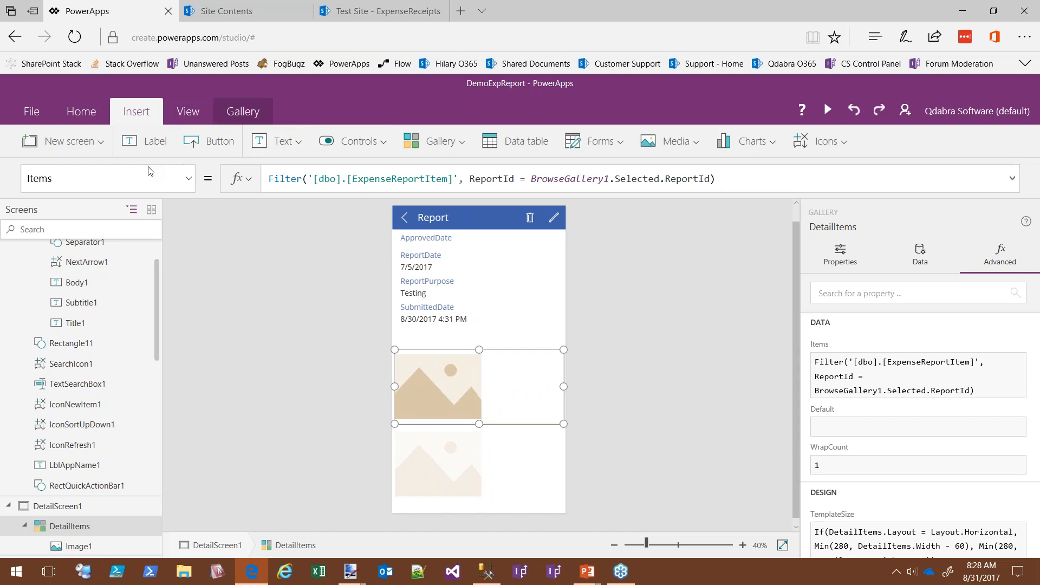
click(142, 142)
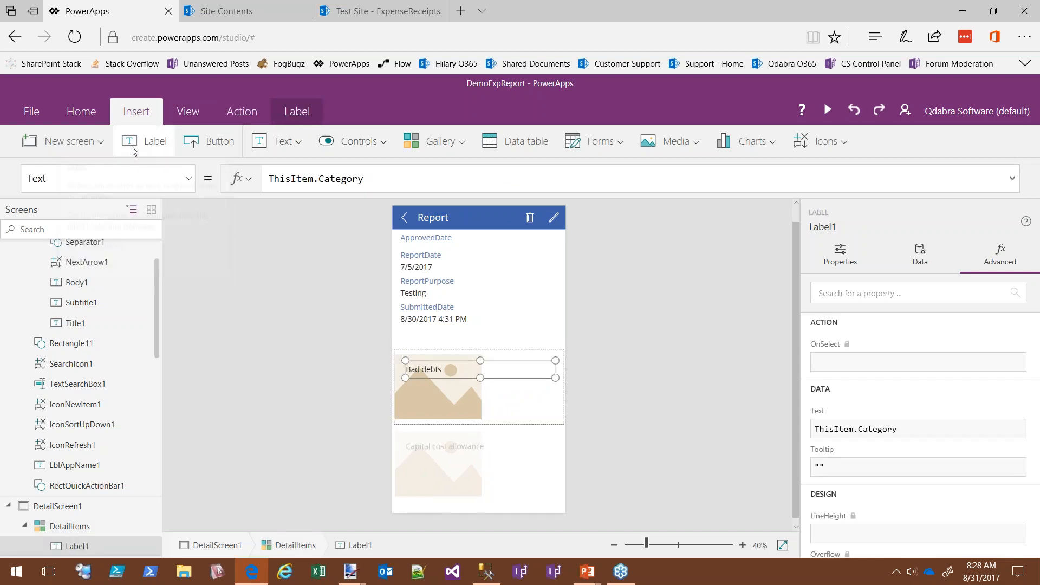
click(141, 146)
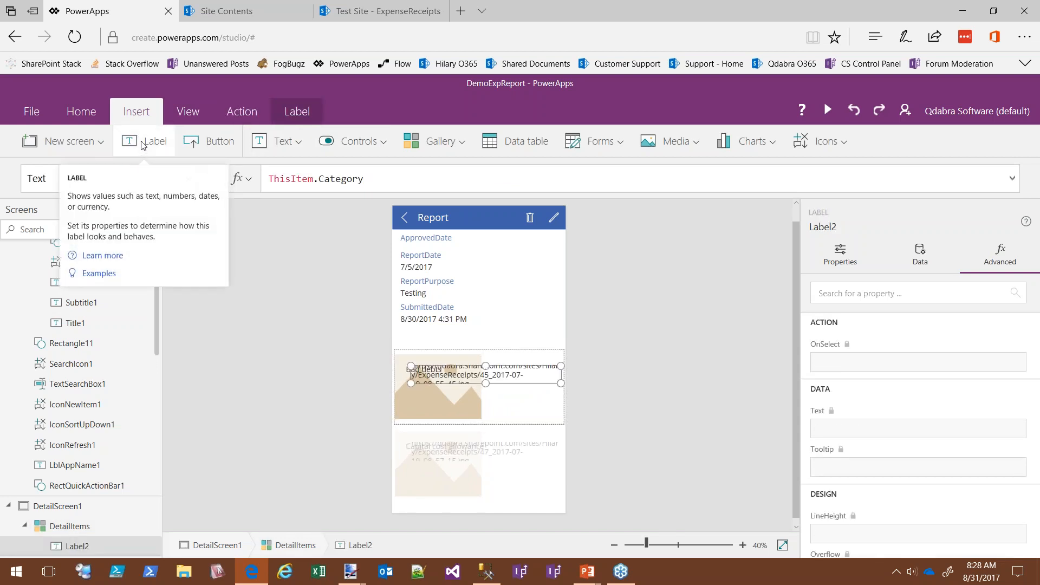
key(ctrl+c)
key(ctrl+v)
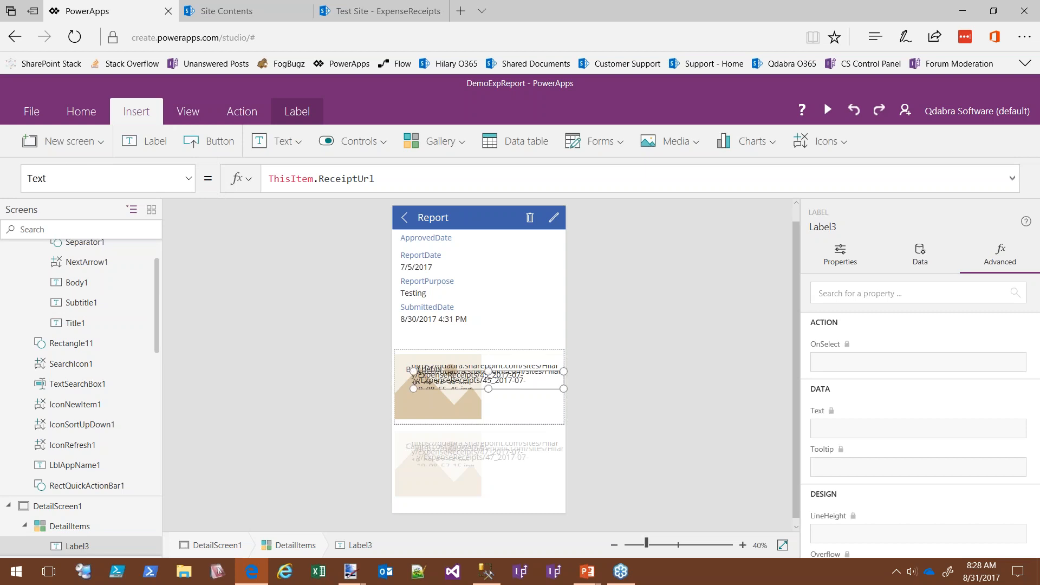
Step: Shrink Label3 and place it near the bottom of the DetailItems template, to the right of the image
drag(157, 313, 158, 376)
click(84, 369)
click(87, 351)
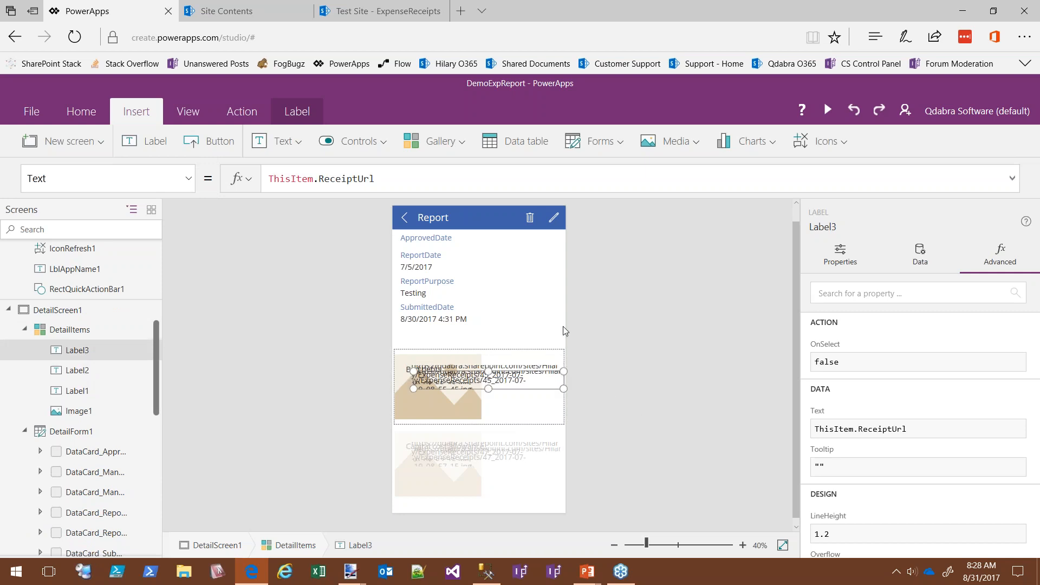
drag(414, 388, 475, 398)
drag(520, 372, 476, 392)
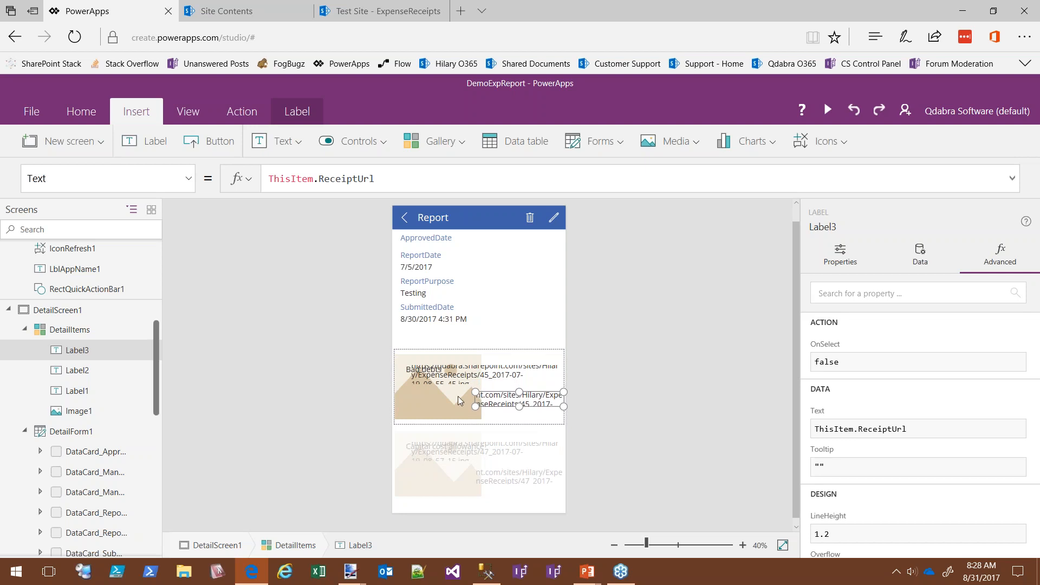
drag(505, 403, 502, 415)
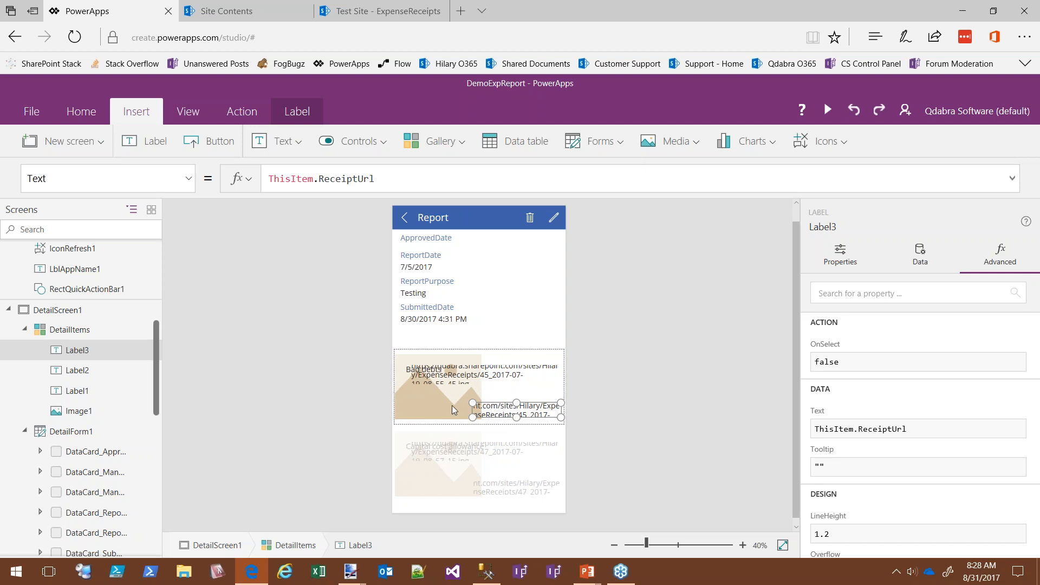
Step: Narrow the template's image and arrange the three labels as a left-aligned column beside it, with Label1 above Label2 and Label3
click(453, 386)
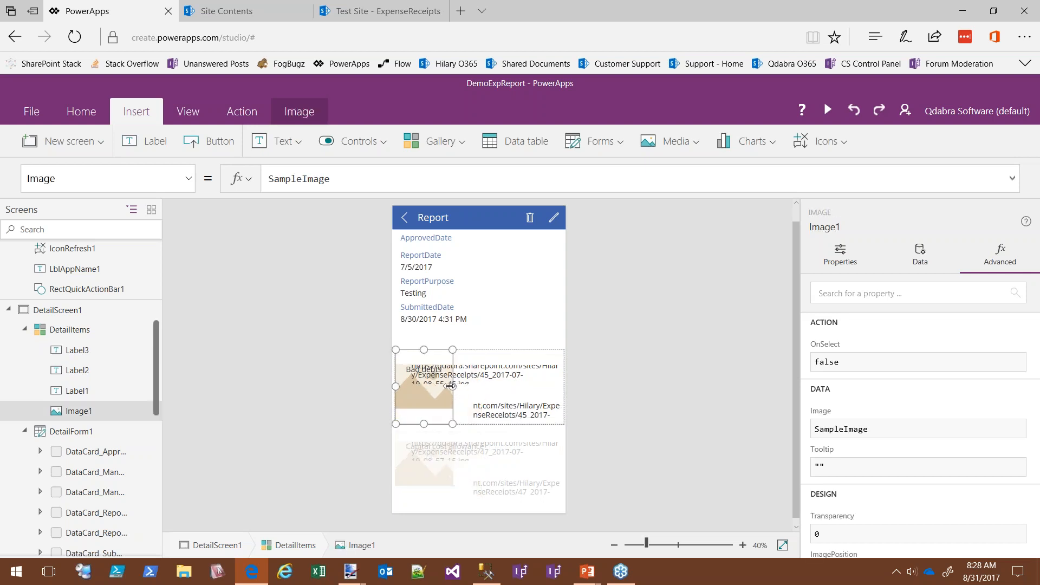
click(473, 376)
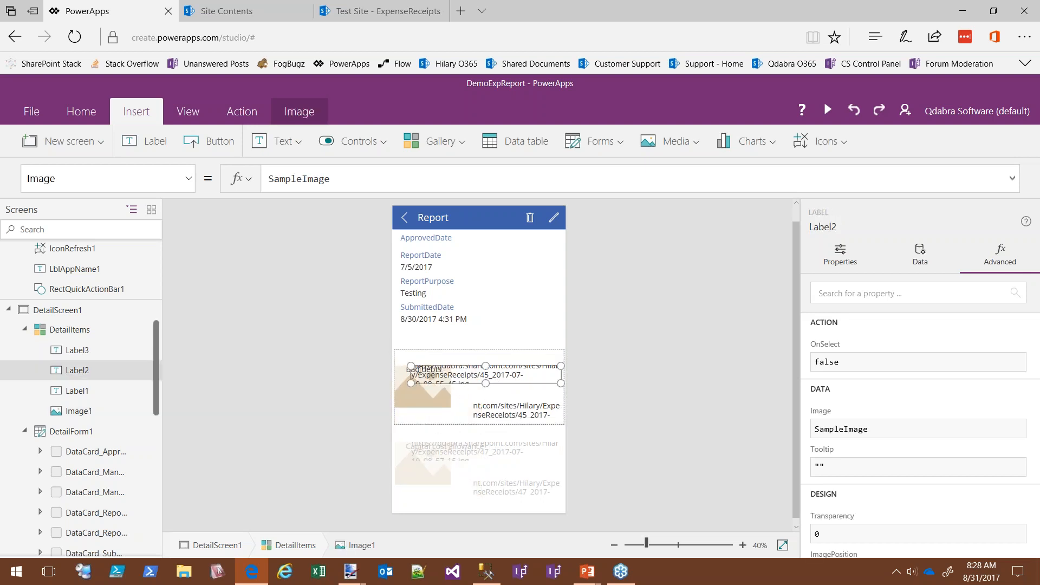
drag(411, 366, 511, 396)
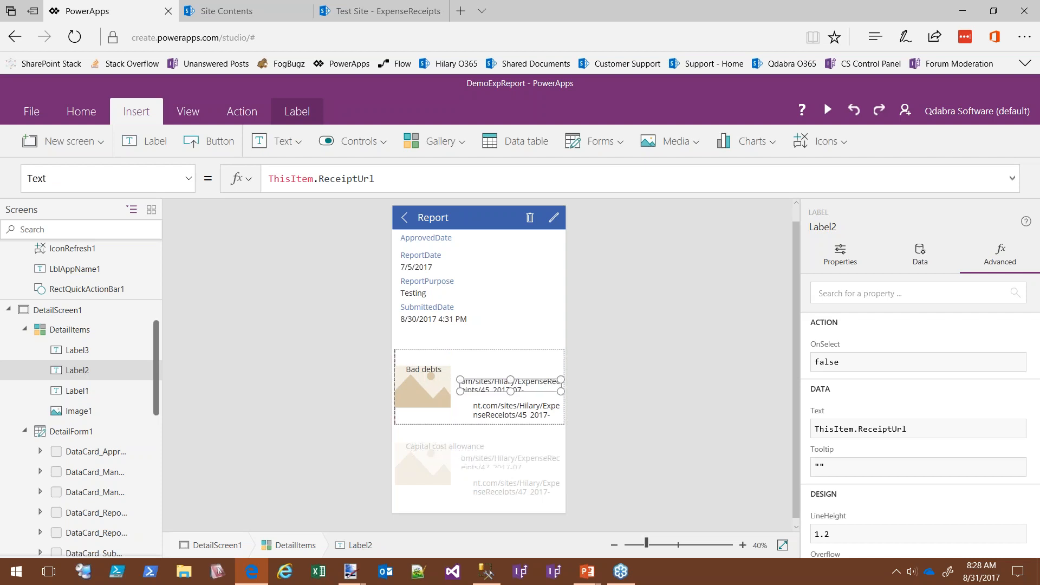
click(425, 368)
drag(405, 360, 460, 357)
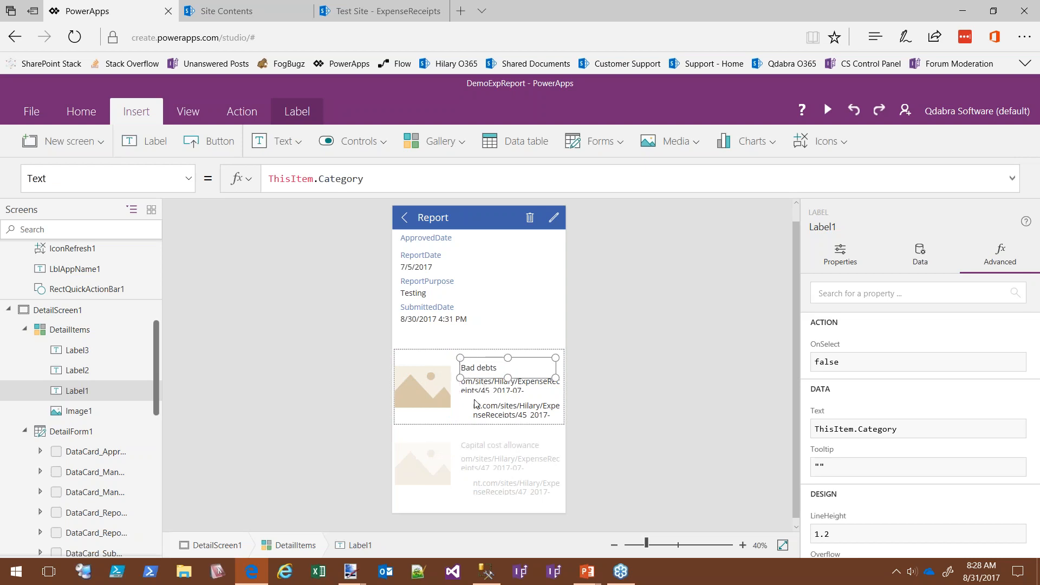
click(477, 396)
click(463, 408)
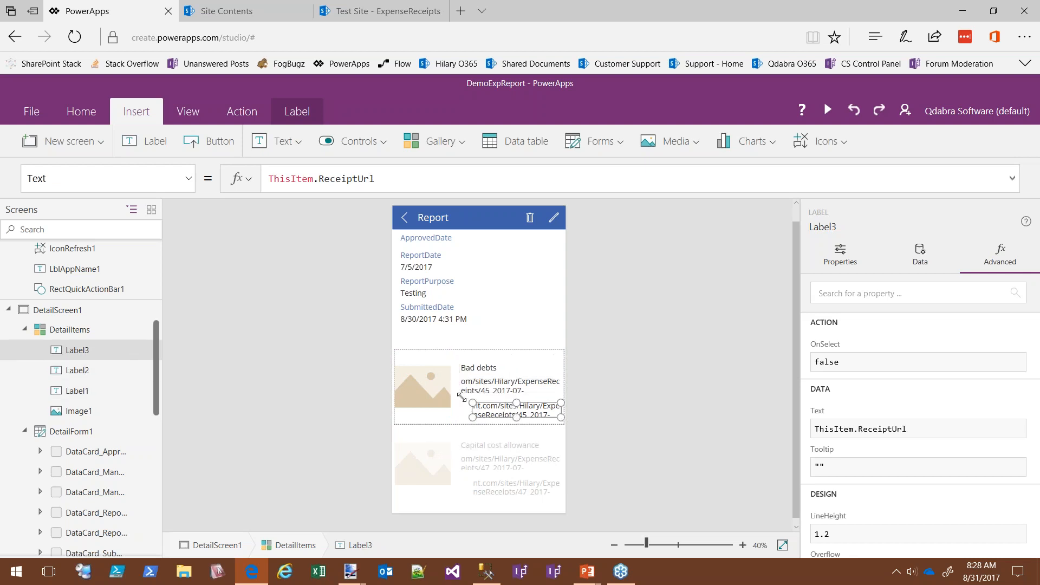
drag(469, 405, 460, 403)
Step: Set the Text property of the middle label, Label2, to ThisItem.Date
click(485, 373)
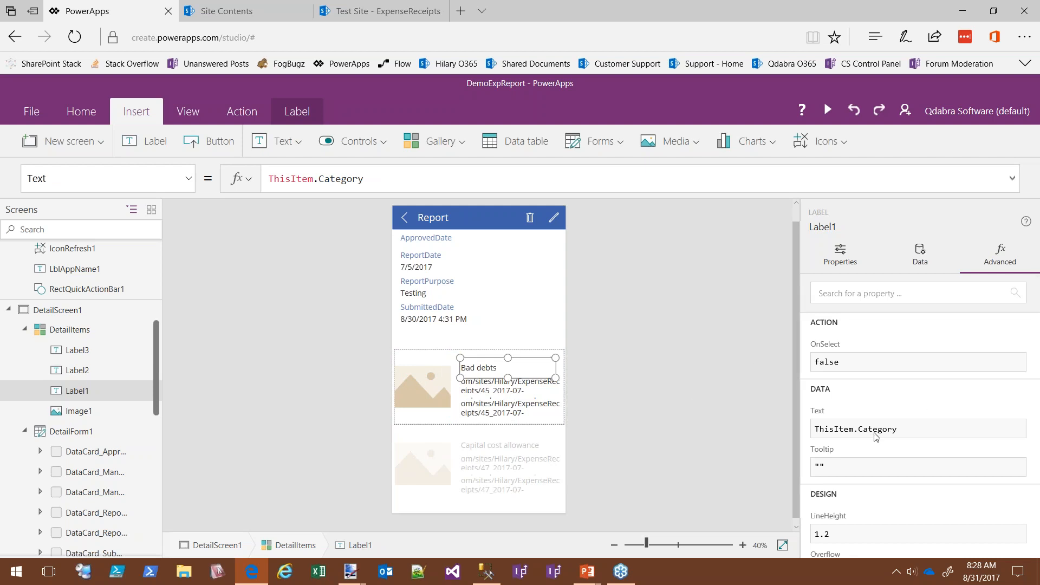
click(478, 388)
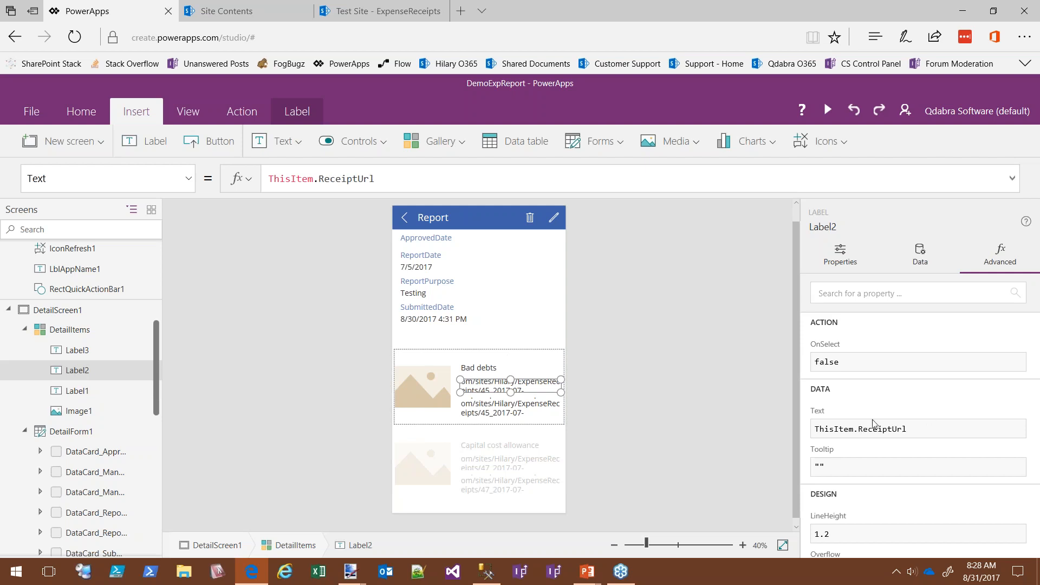
double_click(888, 429)
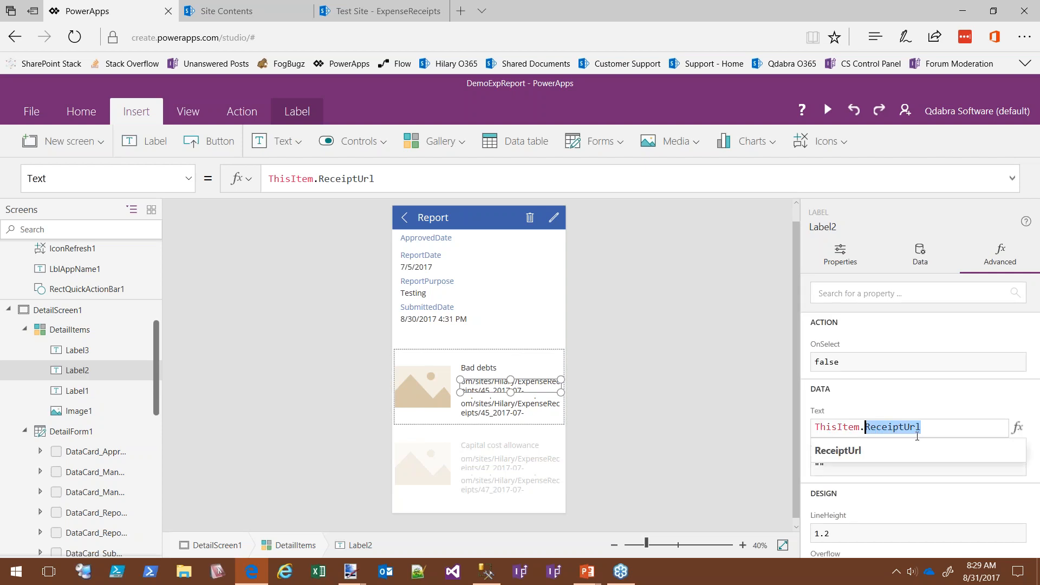
text(Date)
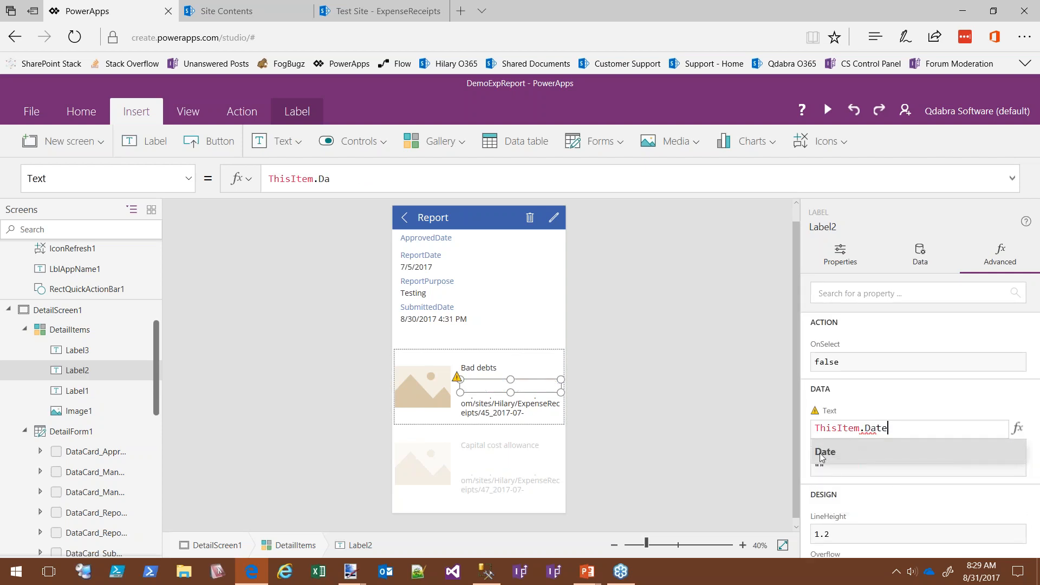
click(926, 444)
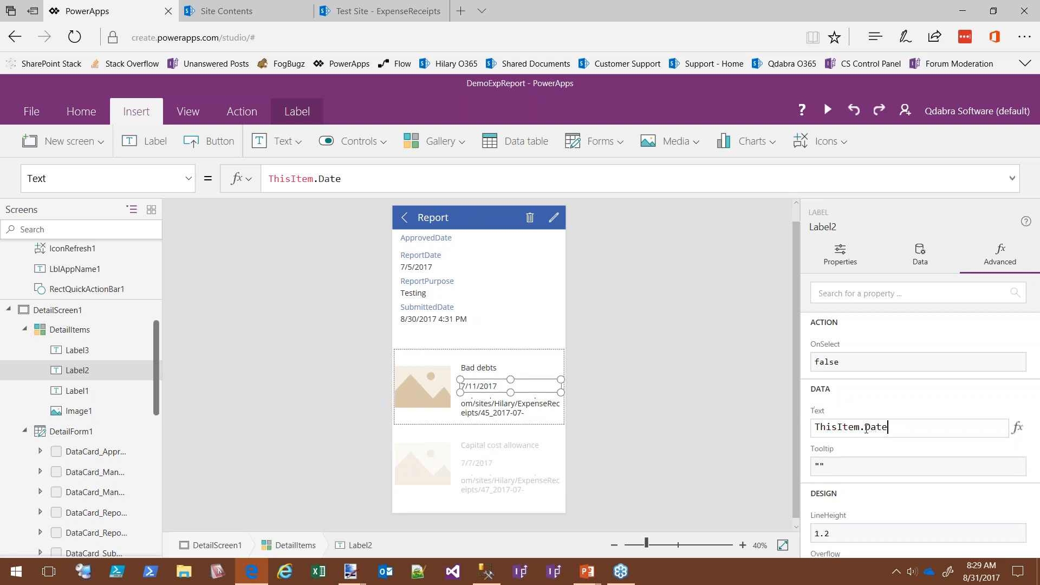
Step: Set the Text property of the lowest label, Label3, to ThisItem.Amount
click(491, 415)
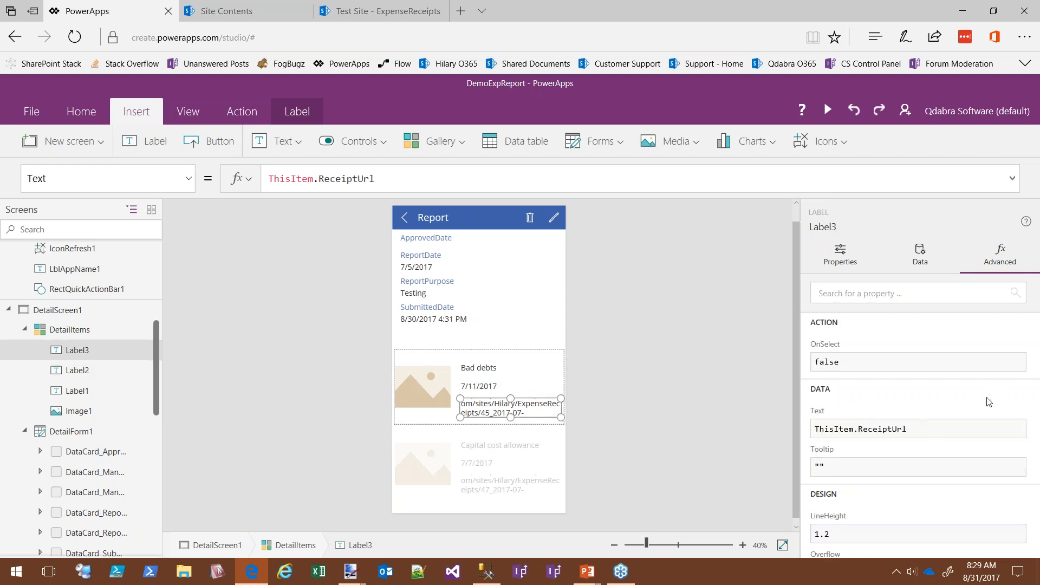
click(884, 432)
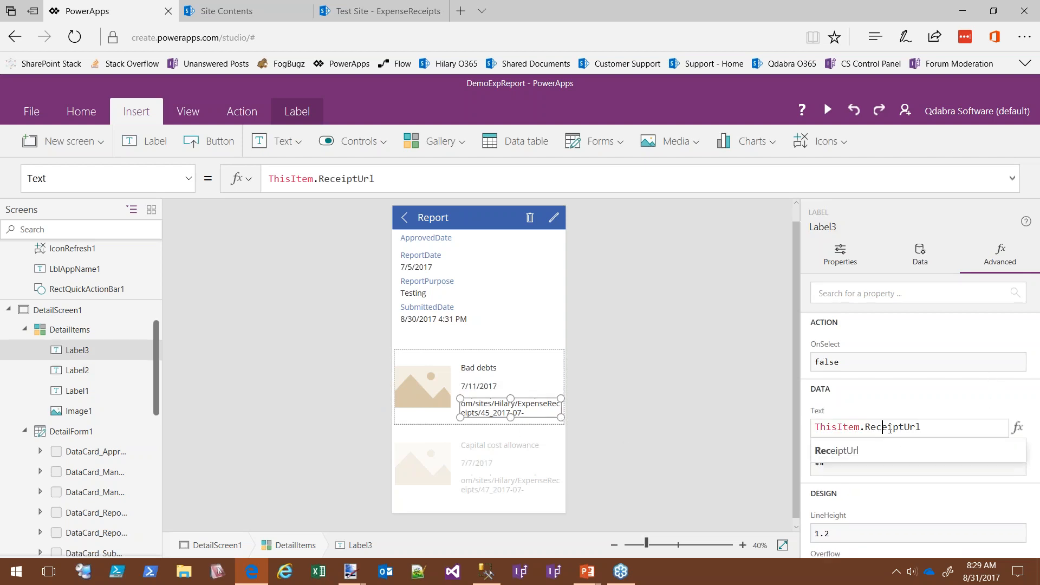
key(shift+Left)
key(shift+Left)
key(shift+Left)
key(shift+Left)
key(shift+Left)
key(shift+Left)
key(shift+Left)
key(shift+Left)
key(shift+Left)
key(shift+Left)
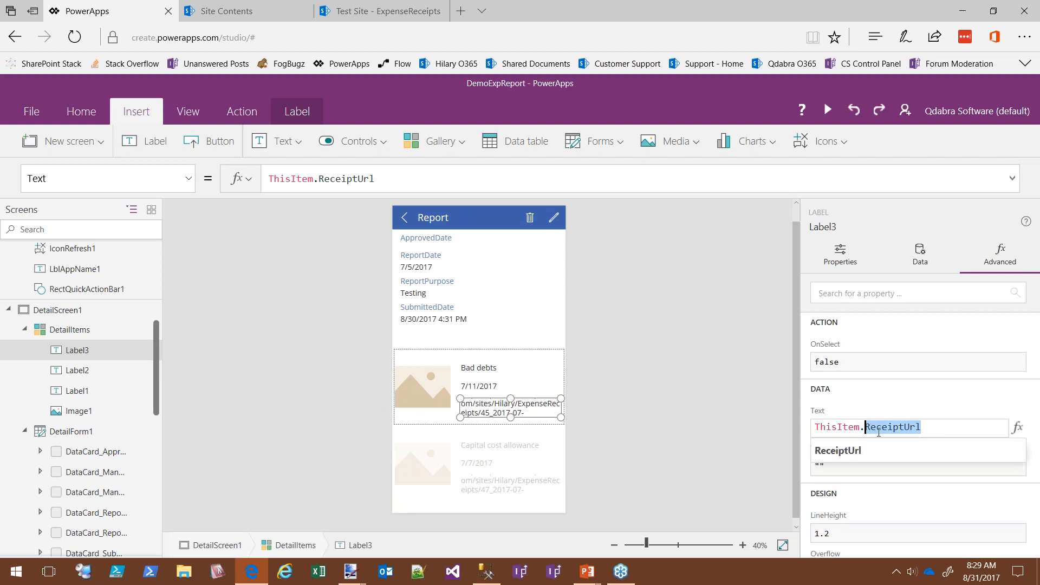
text(Amount)
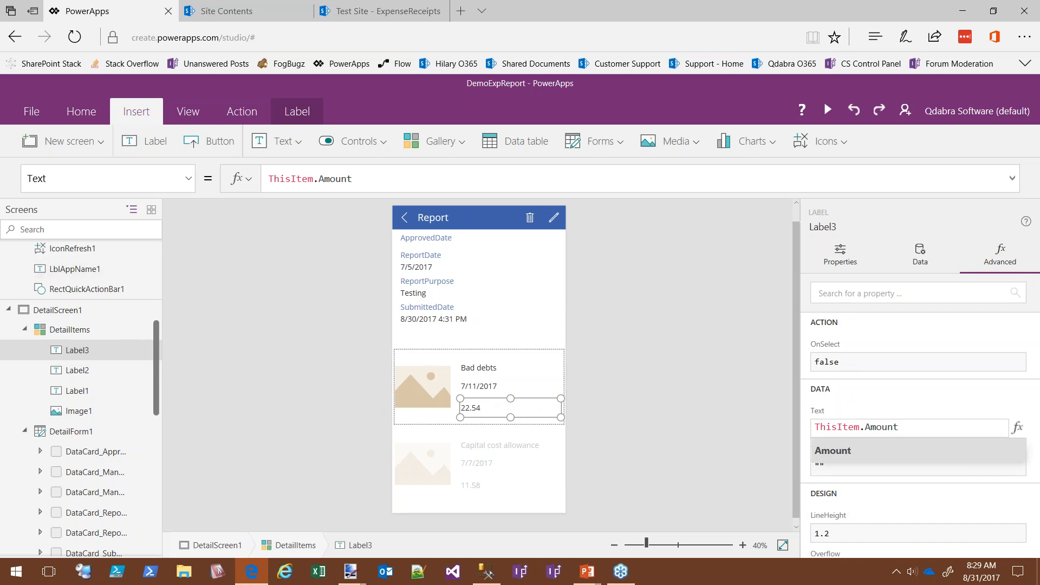
click(870, 362)
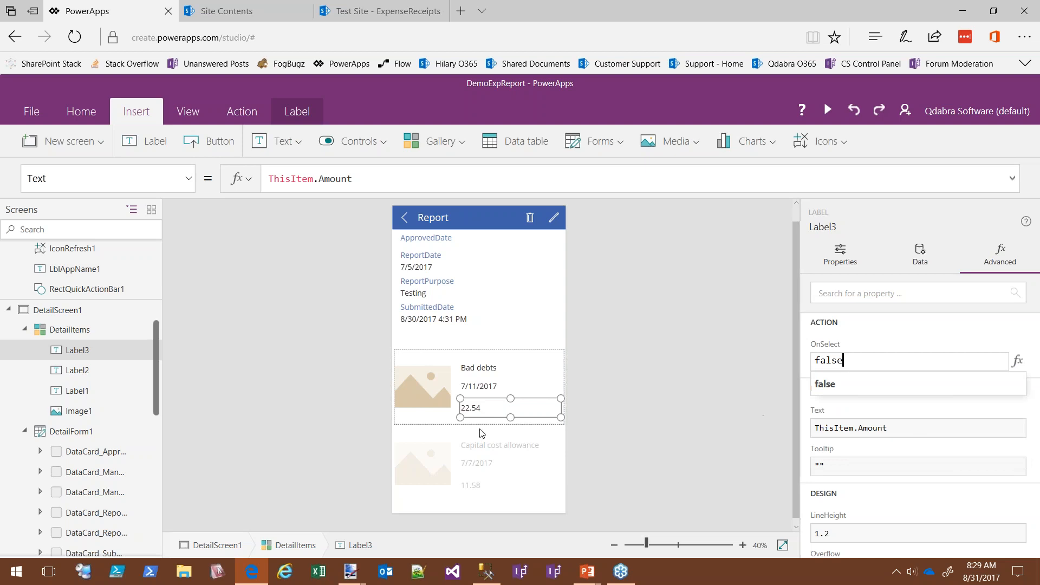
Step: Set the Image property of Image1 in the DetailItems template to ThisItem.ReceiptUrl
click(442, 398)
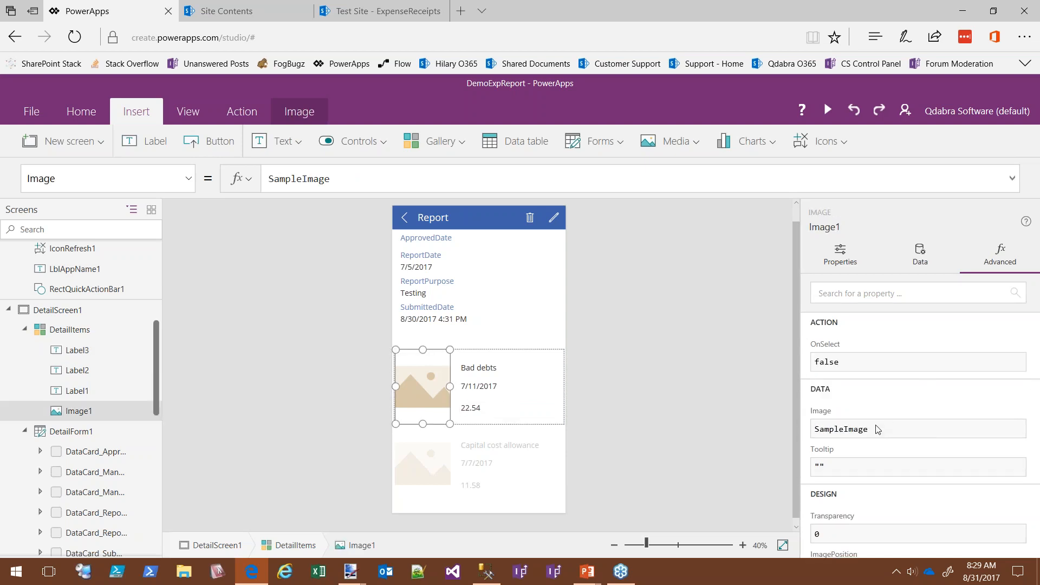
click(885, 433)
double_click(839, 427)
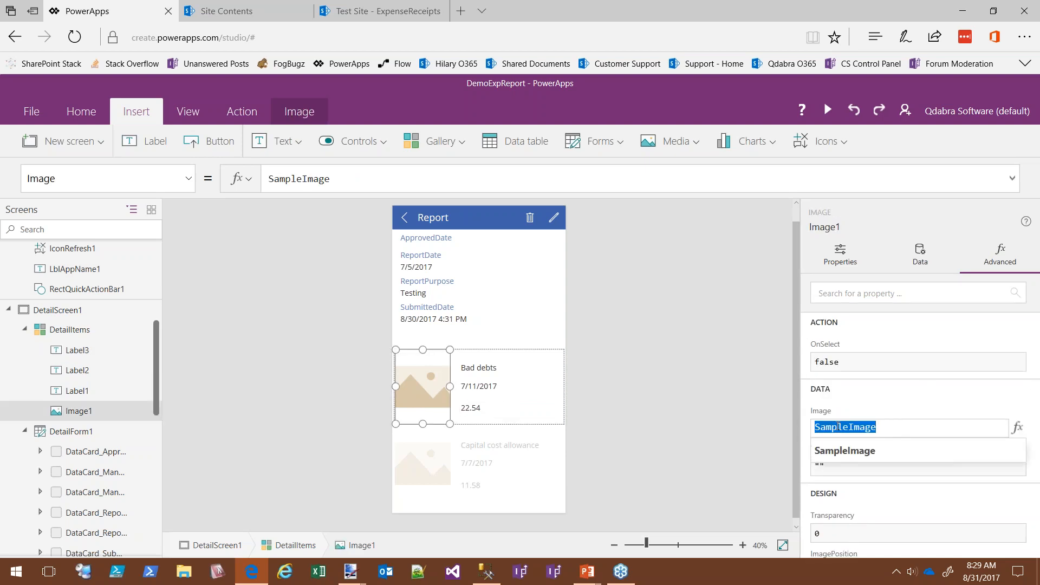
key(ctrl+a)
double_click(849, 426)
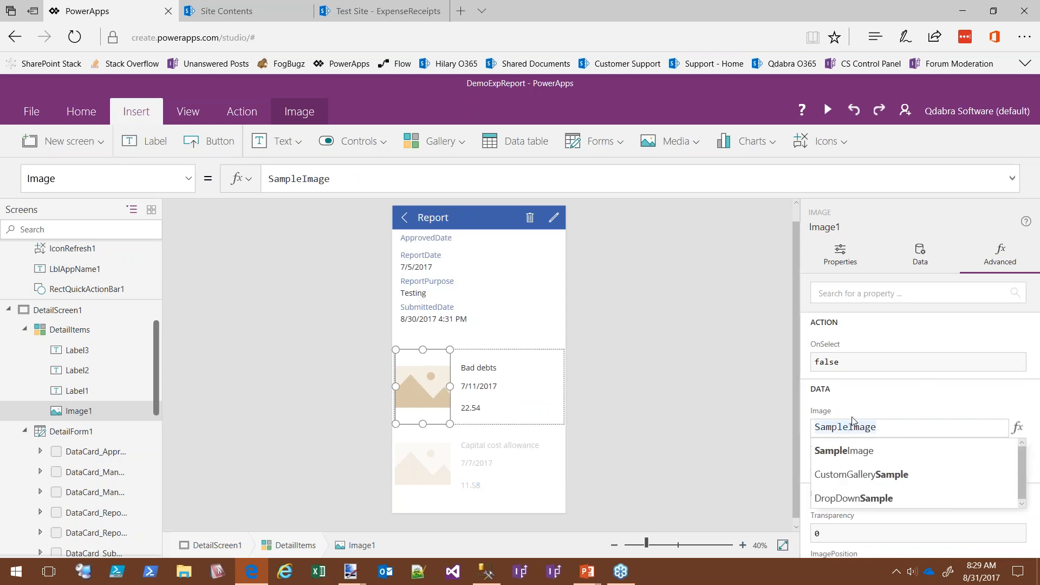
drag(889, 429, 775, 431)
text(t)
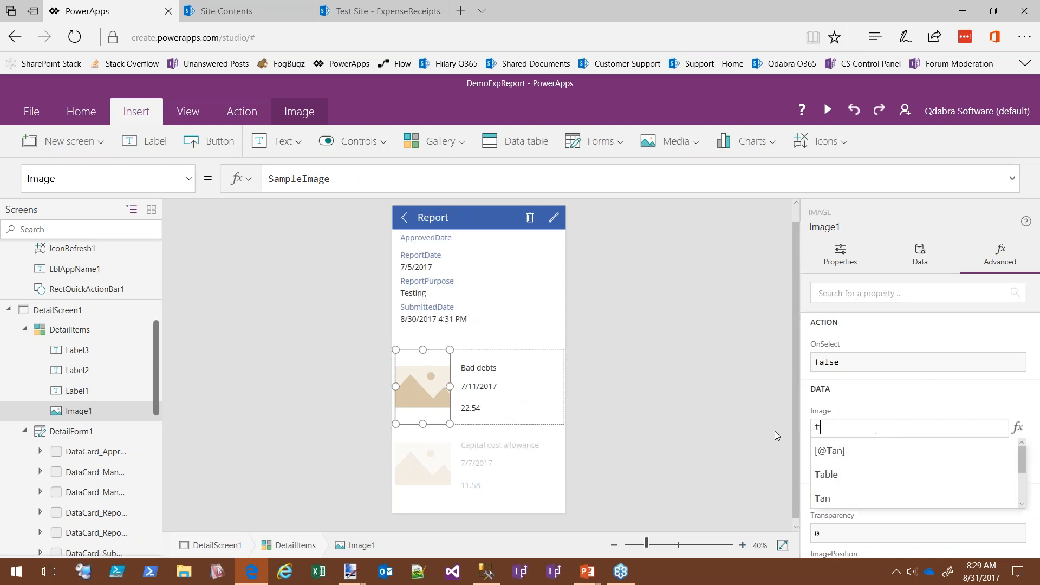
text(his)
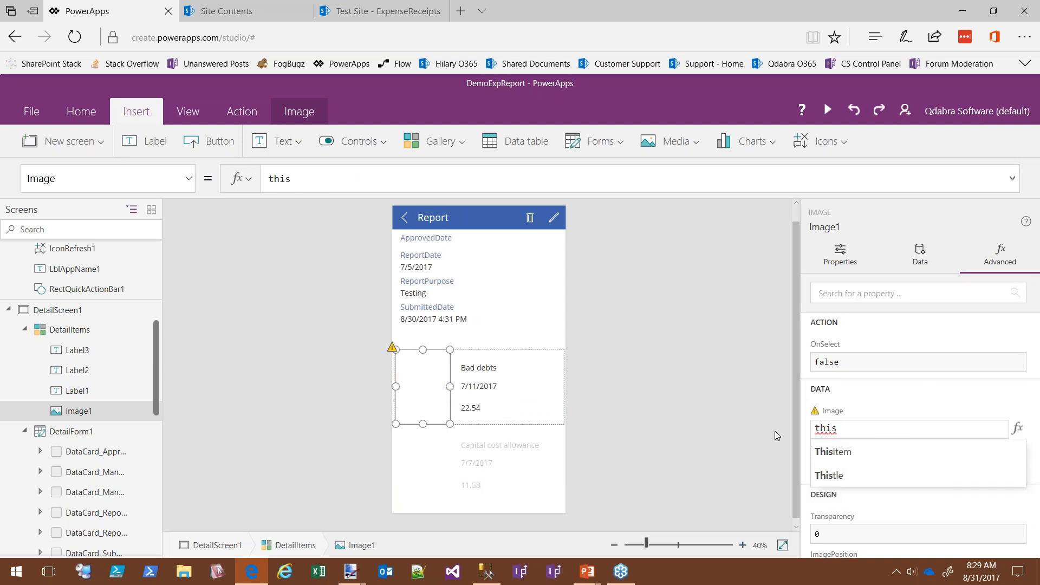
key(Tab)
text(.Re)
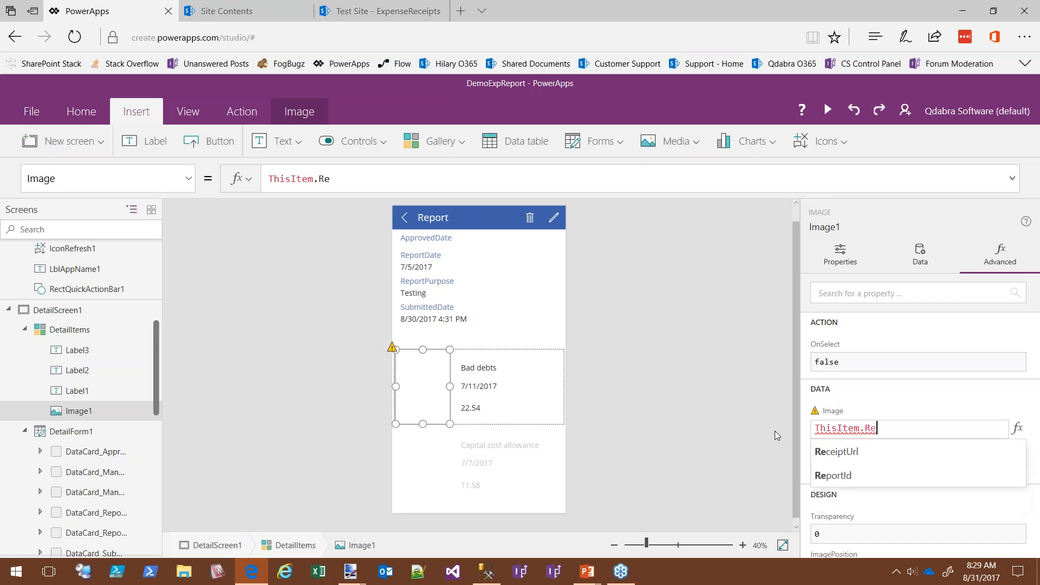
key(Down)
key(Tab)
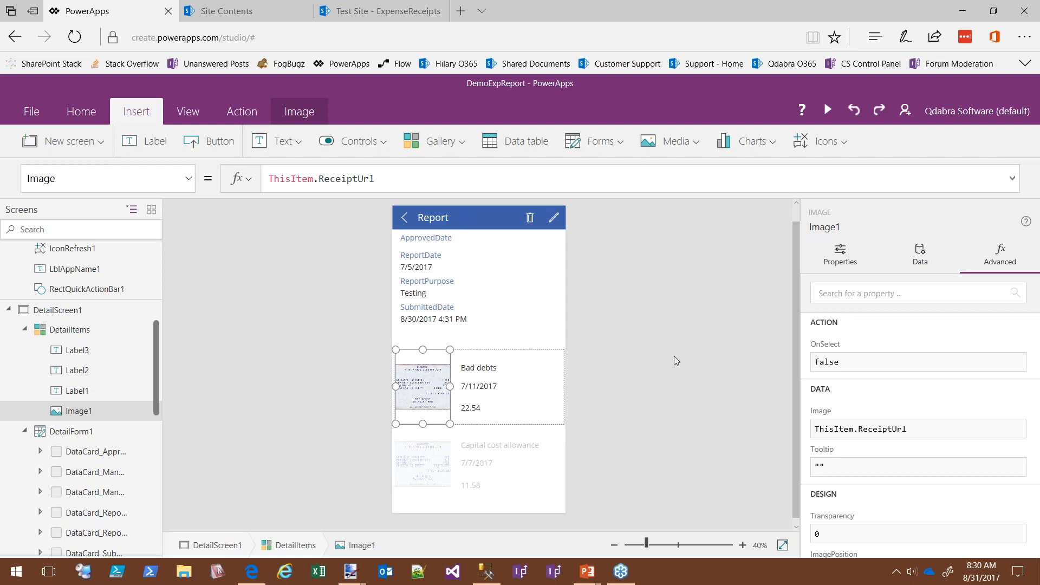
Step: Insert a RemoveIf call on '[dbo].[ExpenseReportItem]' before the existing Remove call in the delete icon's OnSelect formula
click(530, 218)
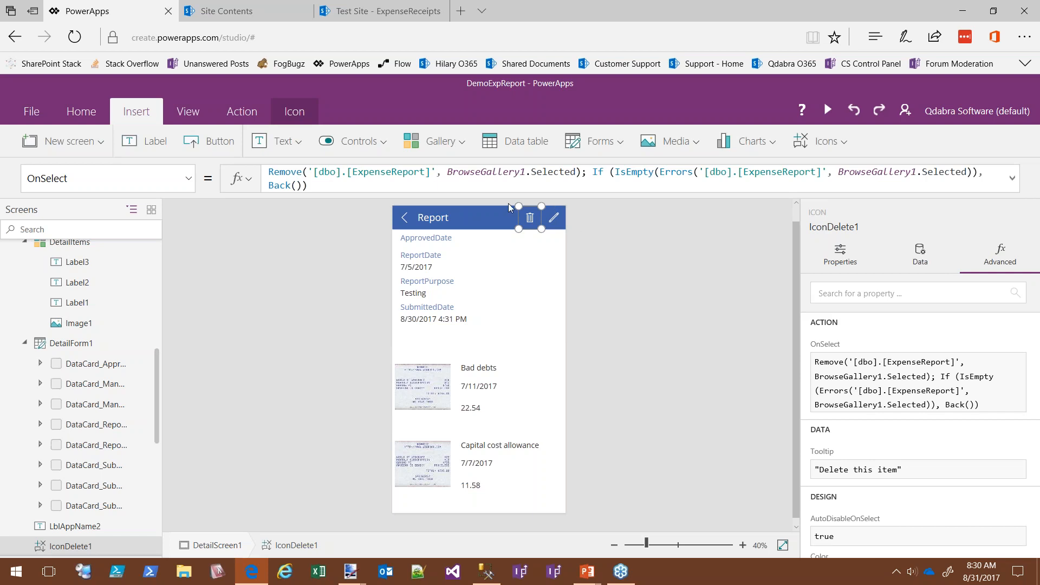
click(393, 172)
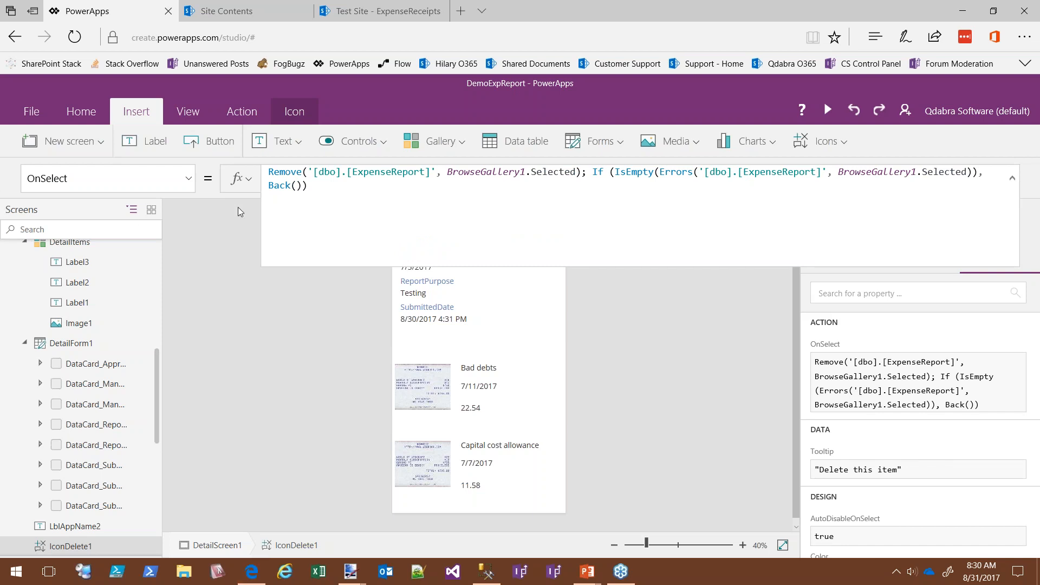
click(271, 174)
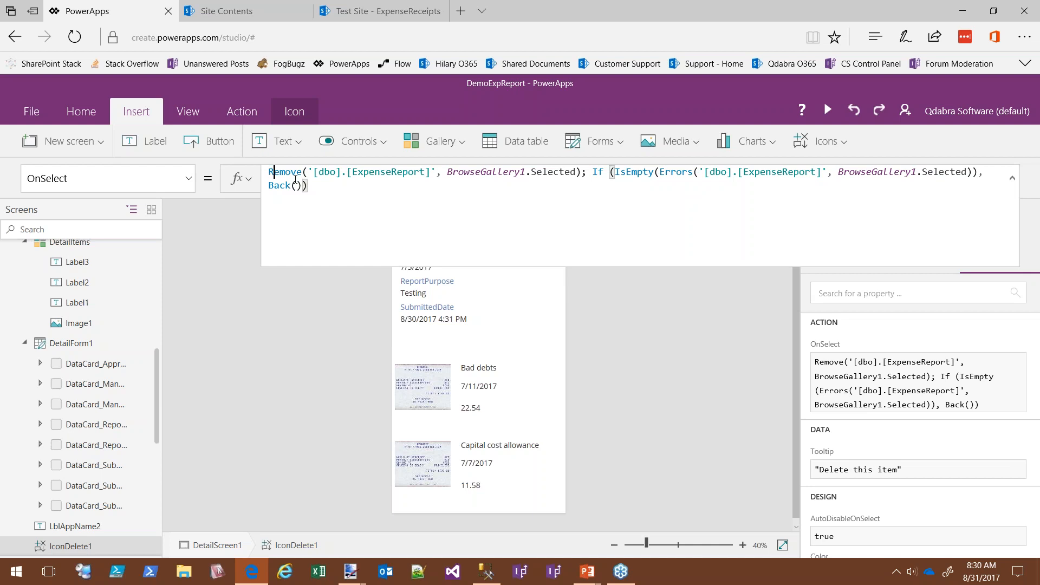
click(269, 173)
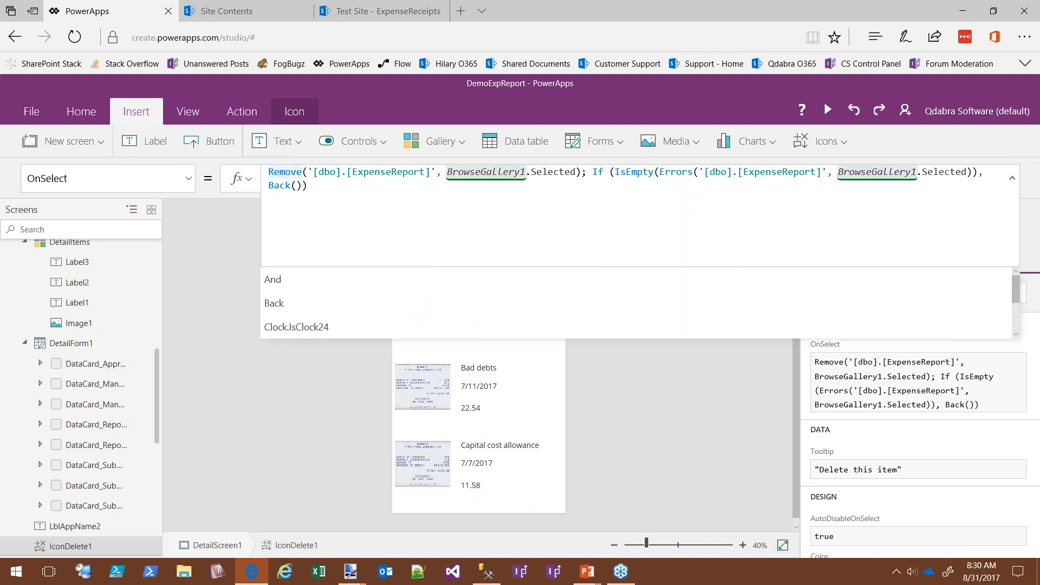
text(;)
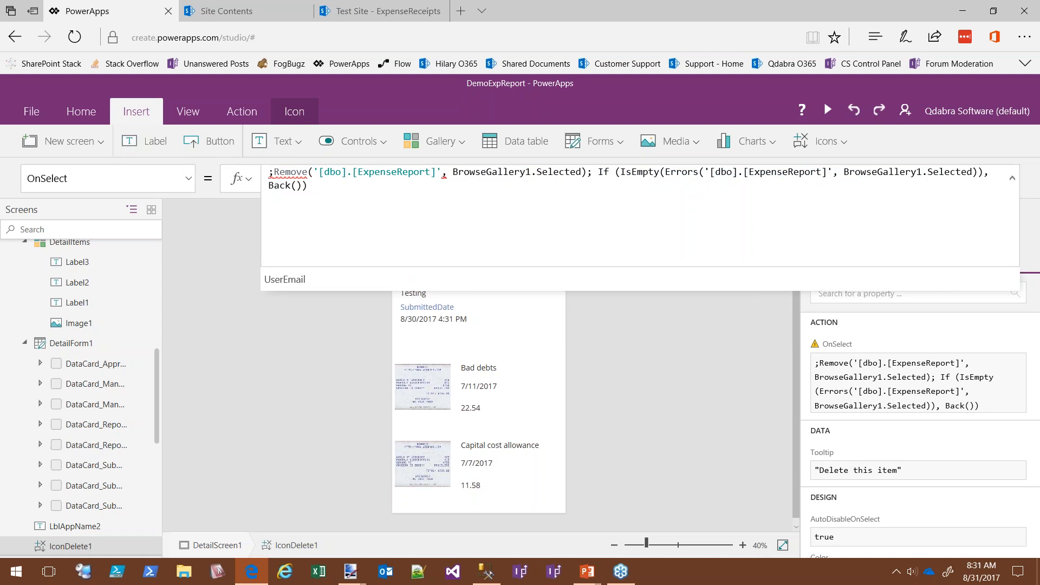
text(Remove)
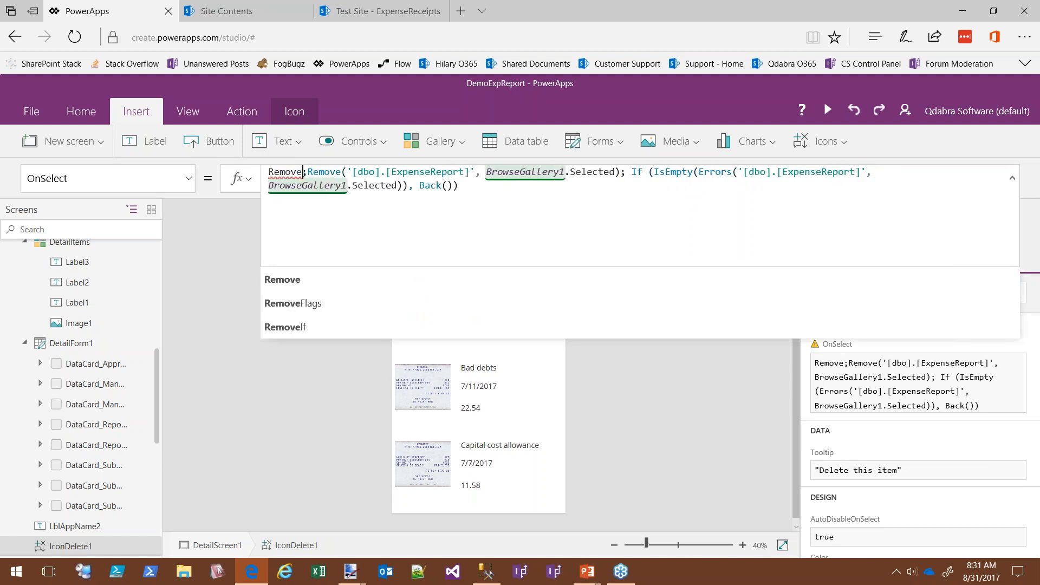
text(()
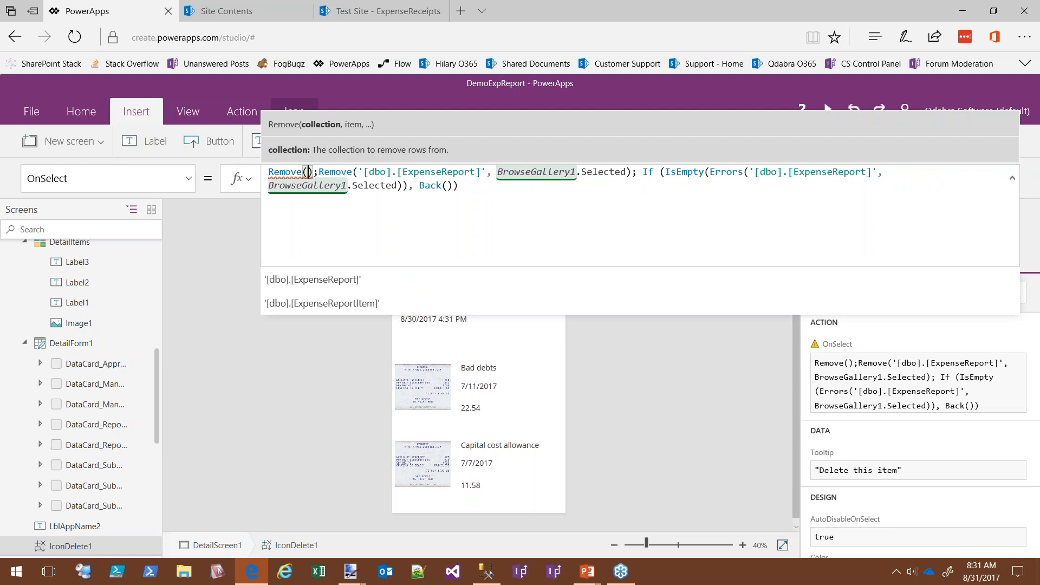
key(Left)
text(If)
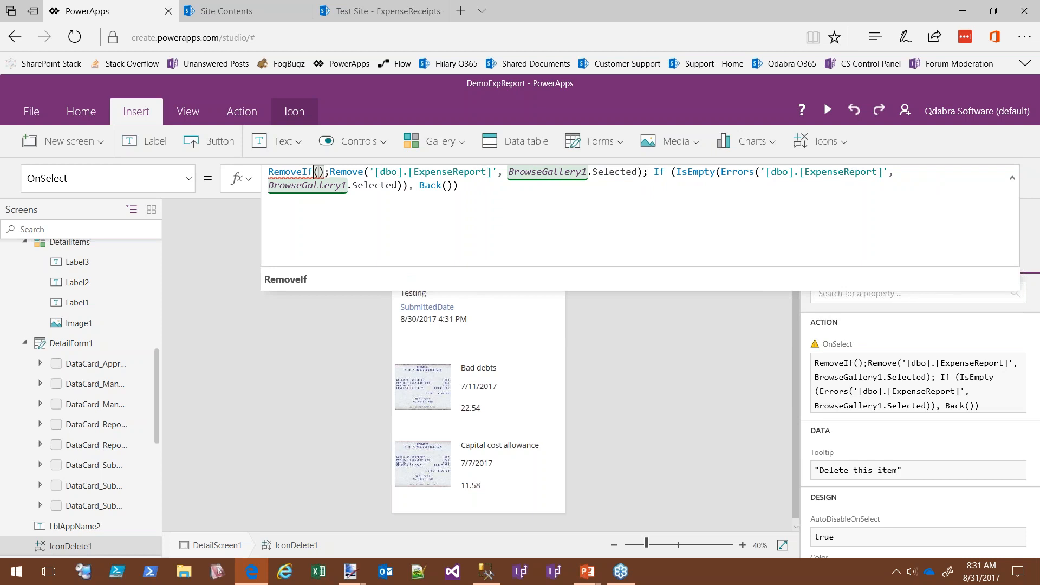
key(Right)
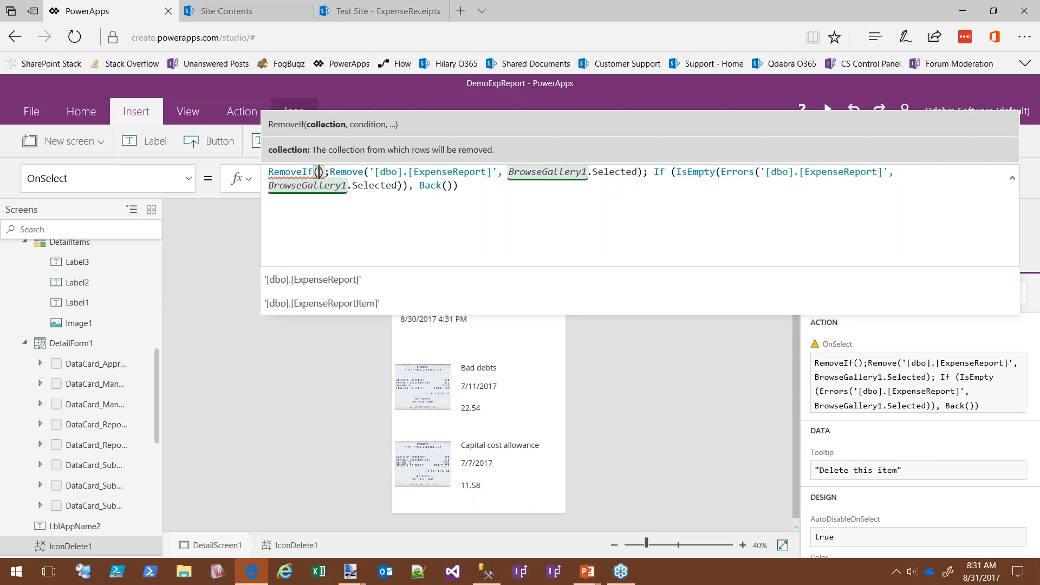
click(327, 308)
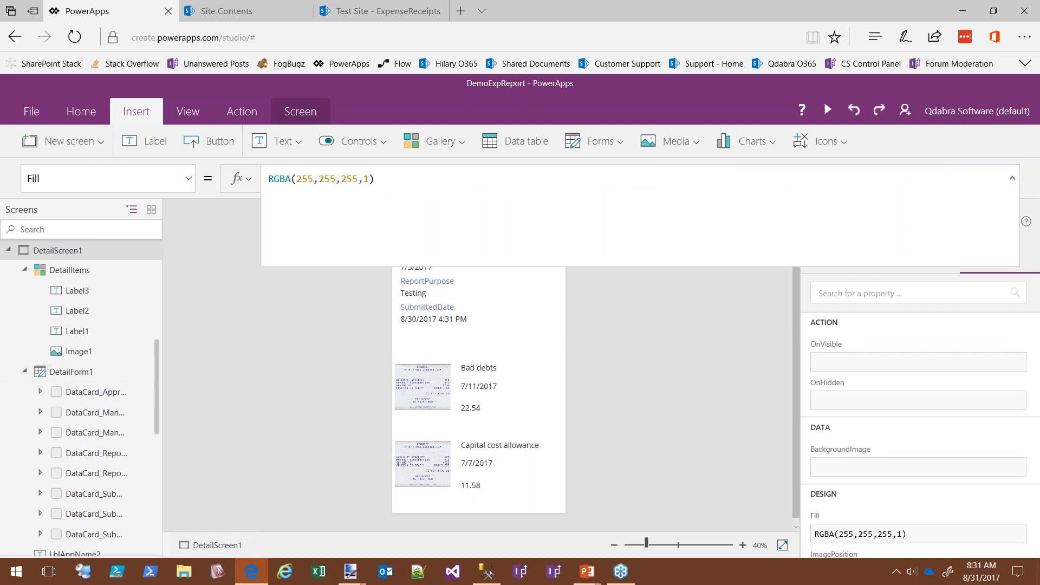
Step: Complete the RemoveIf call in IconDelete1's OnSelect formula with the condition ReportId = BrowseGallery1.Selected.ReportId
drag(156, 396, 157, 440)
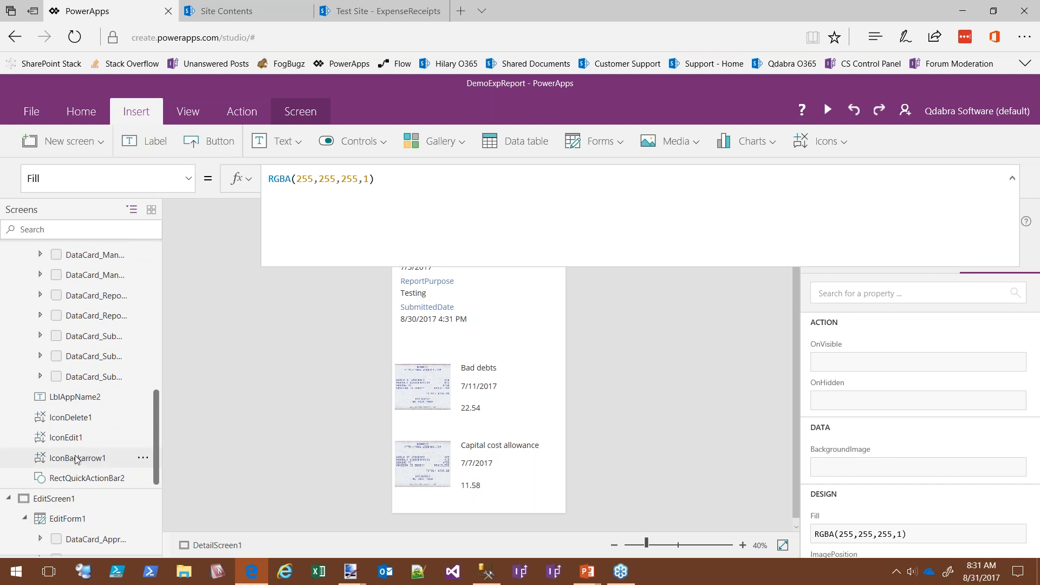
click(70, 417)
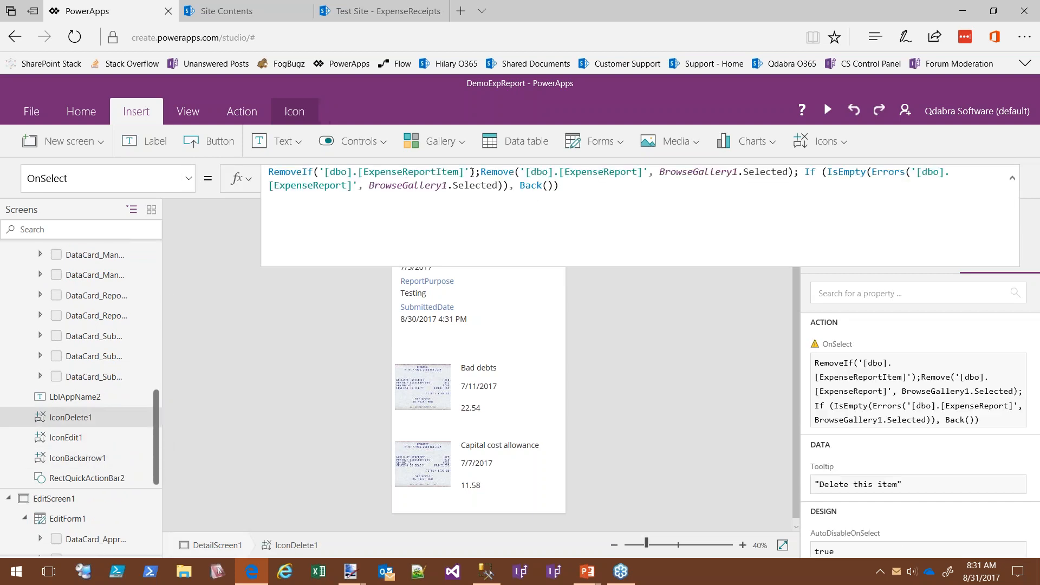
click(472, 173)
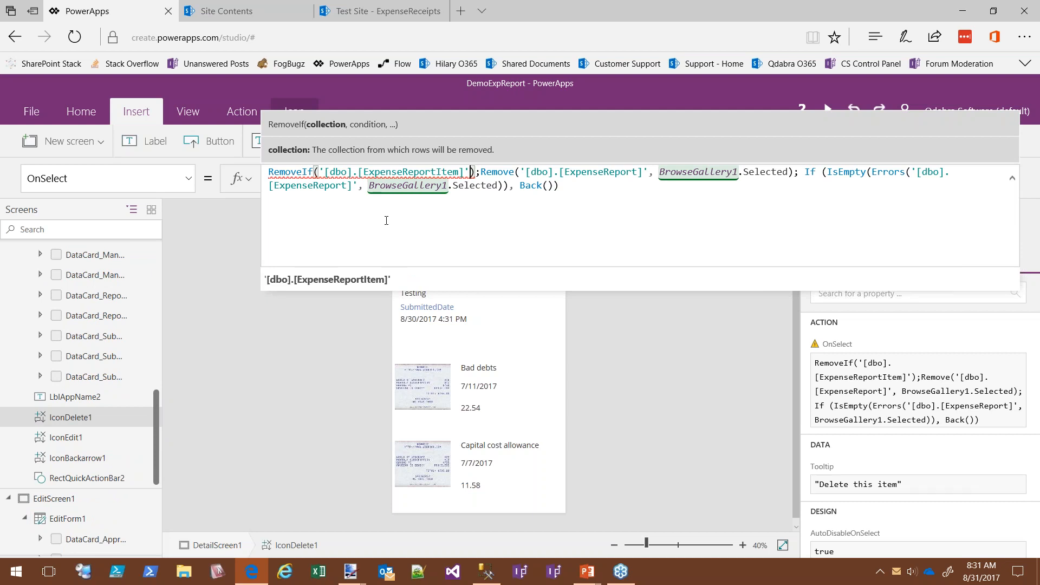
text(, ReportId )
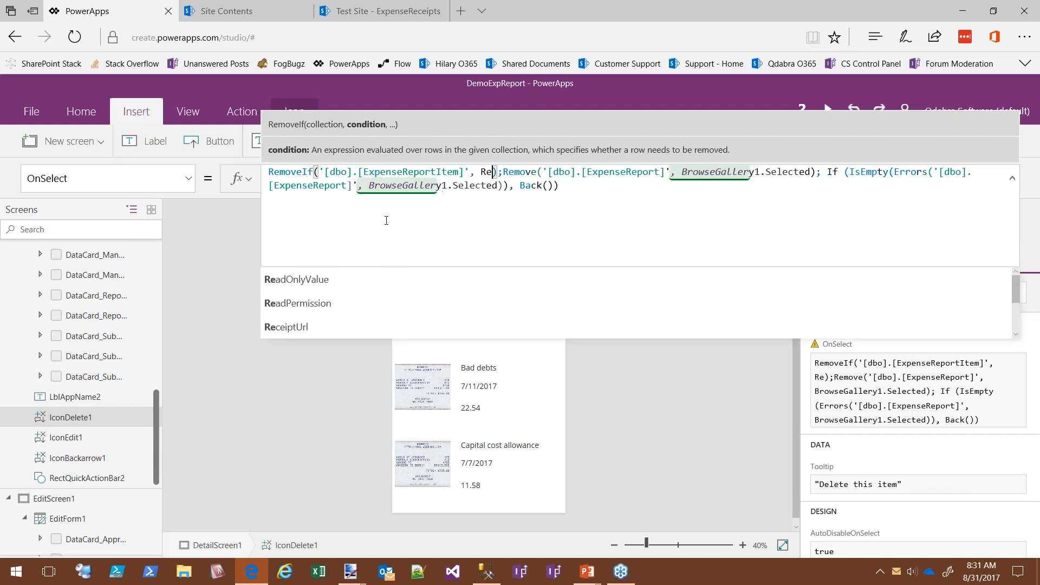
text(=)
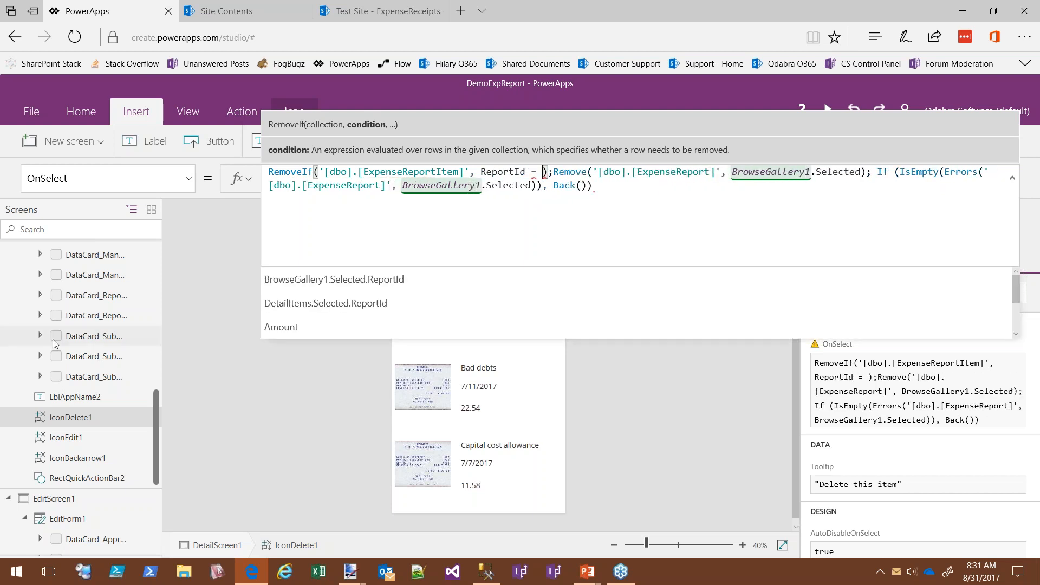
click(378, 283)
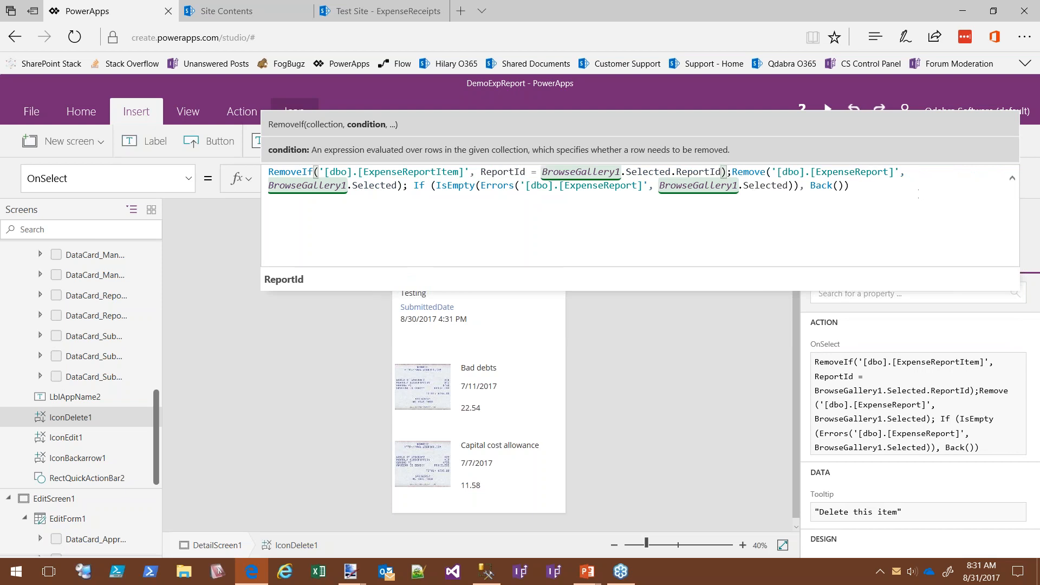
click(850, 185)
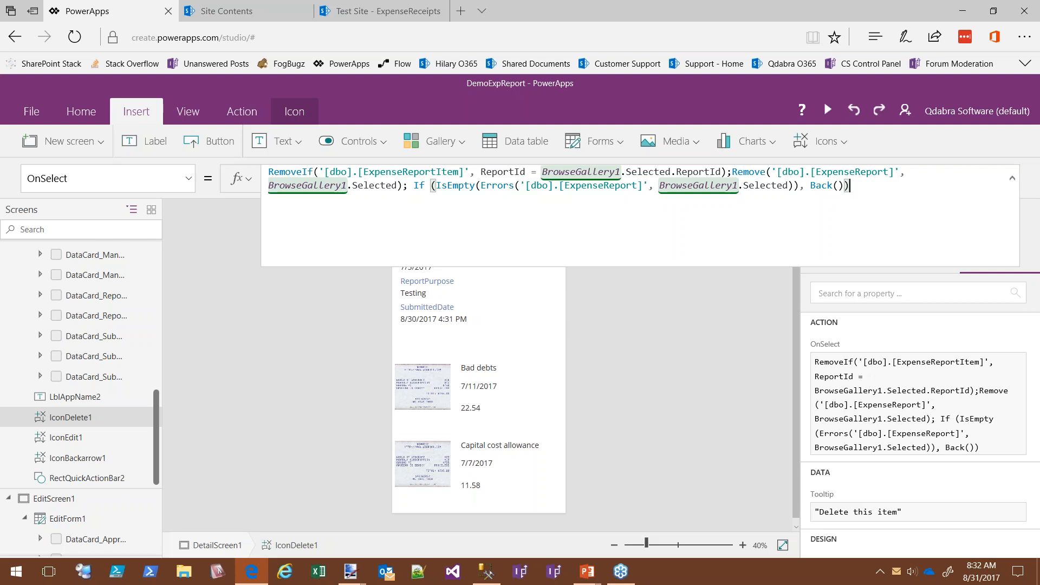
click(1012, 178)
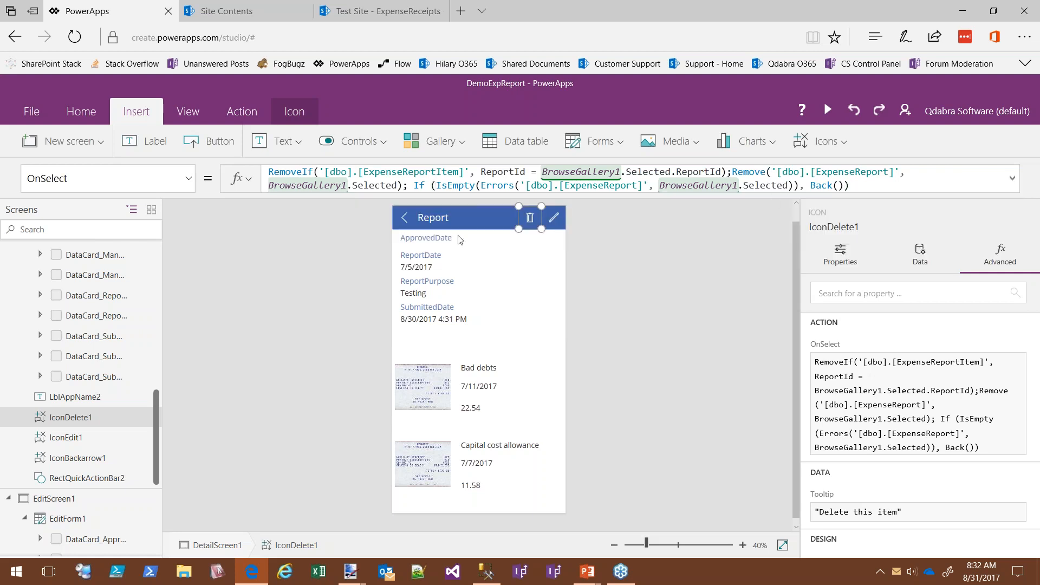
Step: Return to BrowseGallery1 on the browse screen and open the Trip to Kirkland report in the detail screen
click(561, 221)
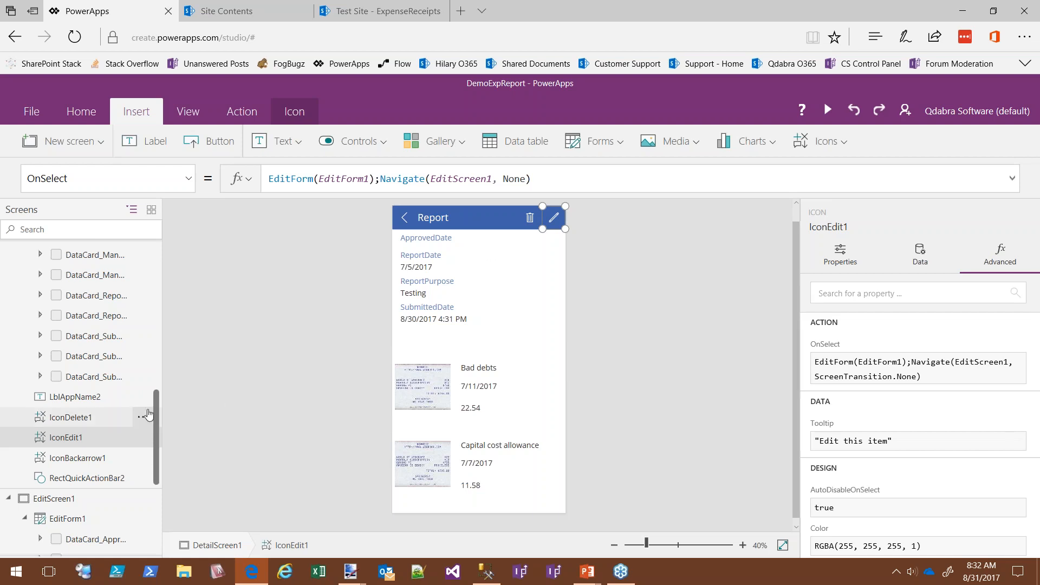
scroll(157, 406, down, 1)
drag(159, 402, 184, 231)
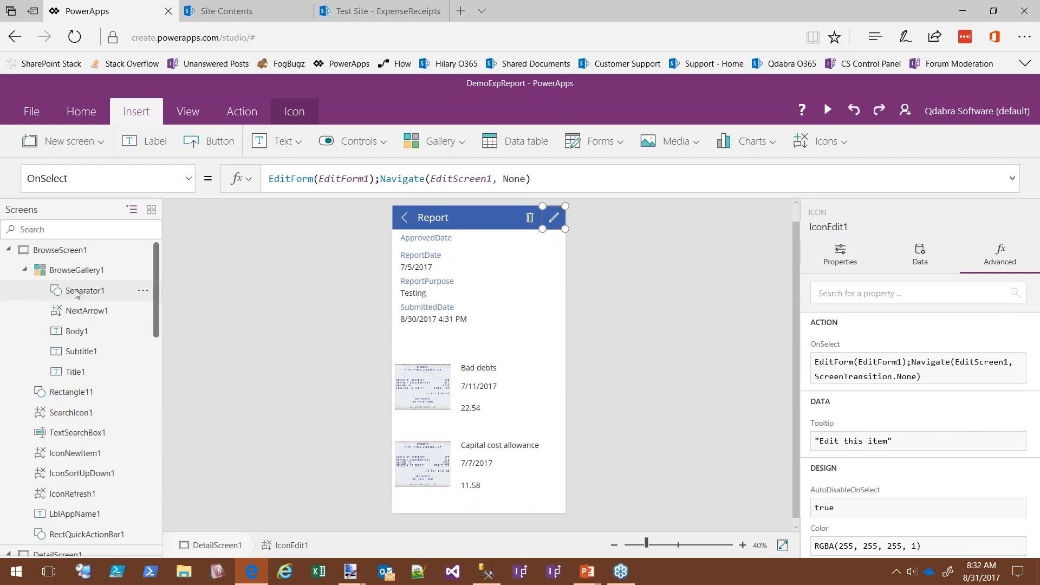
click(621, 572)
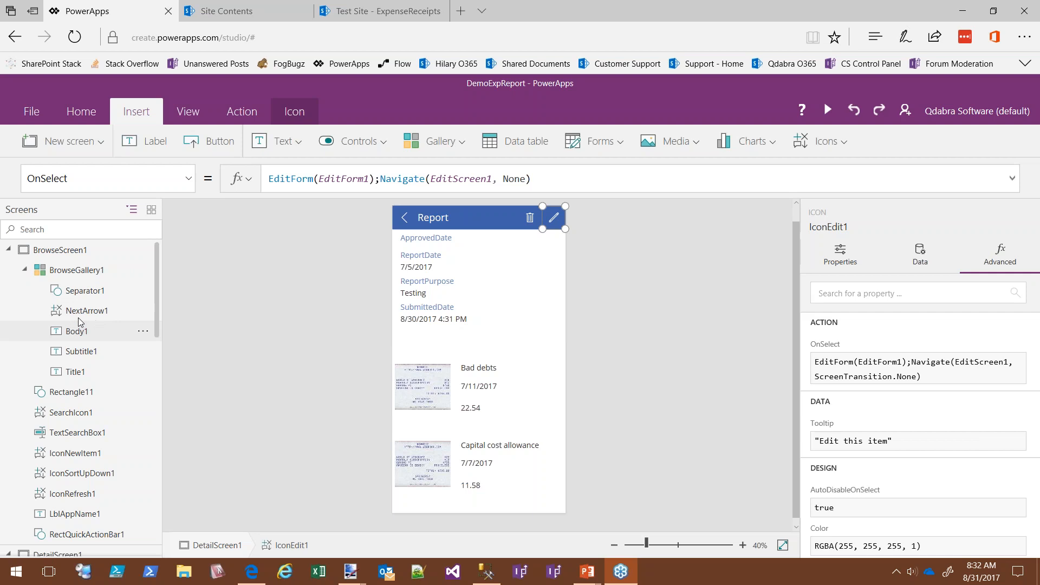
click(70, 271)
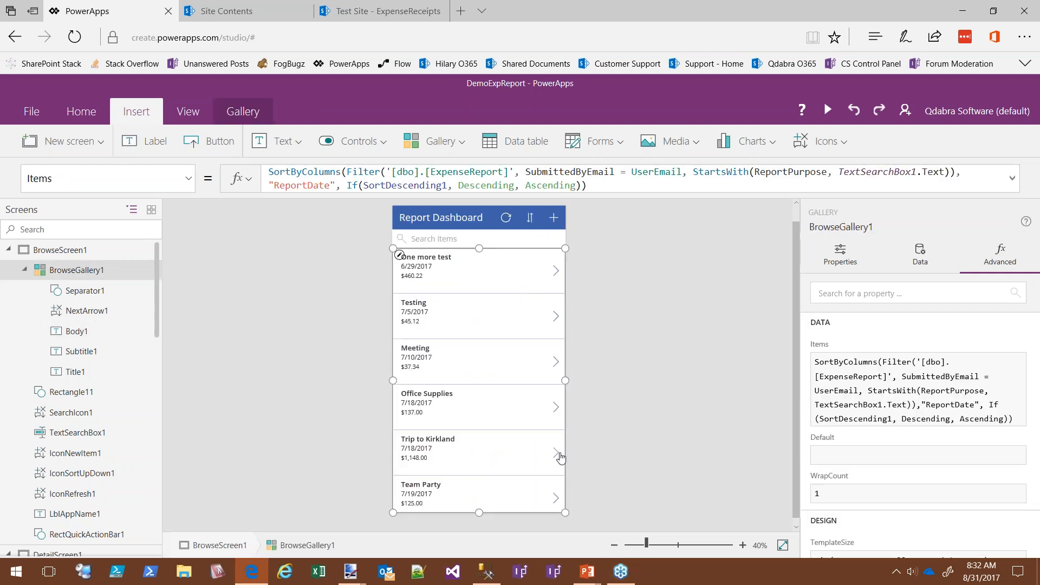
alt+click(554, 461)
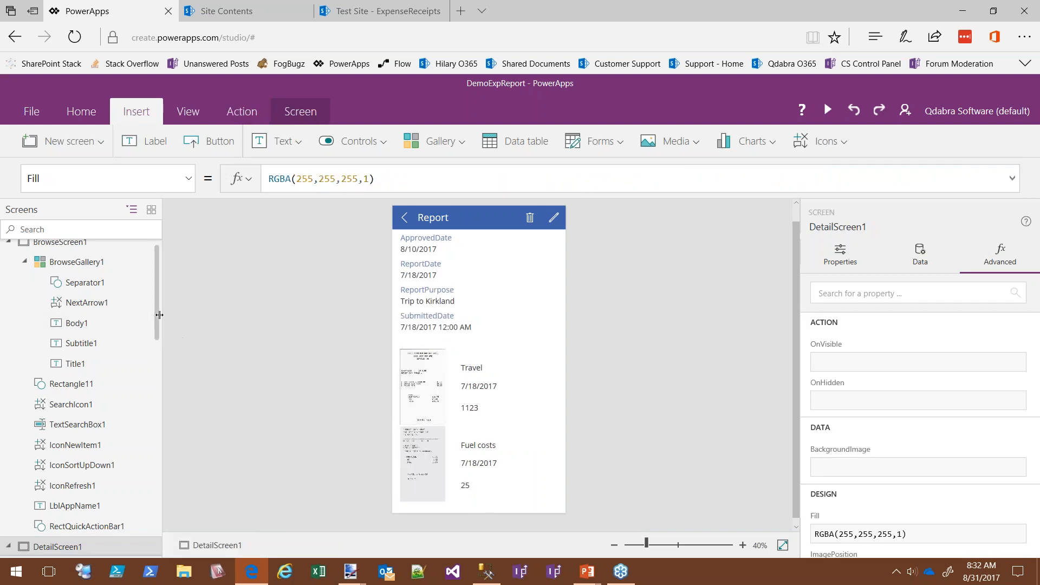
Step: Select the edit icon on the detail screen and examine its advanced properties, including the DisplayMode formula
drag(158, 321, 158, 492)
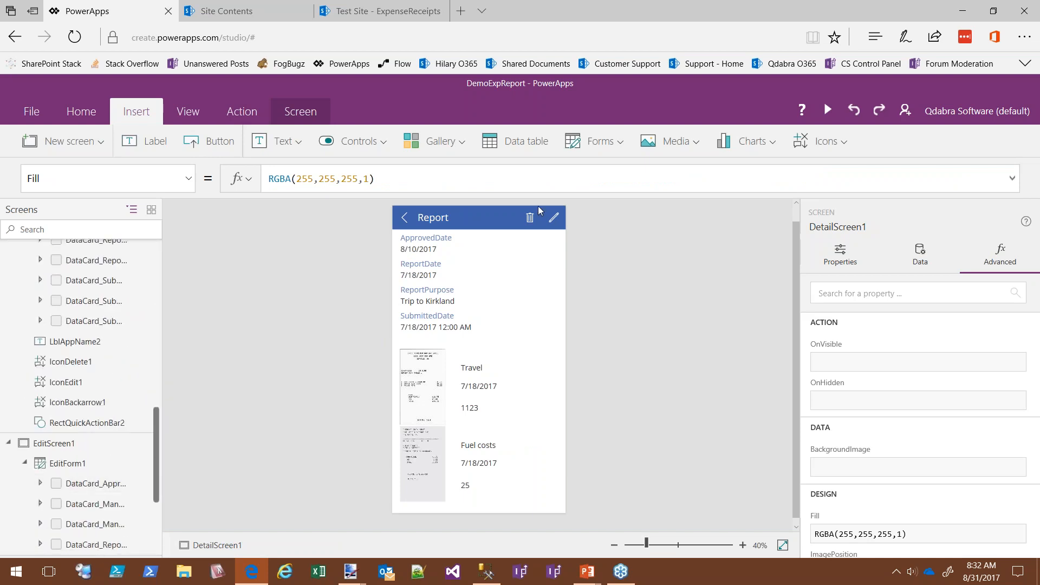
click(547, 224)
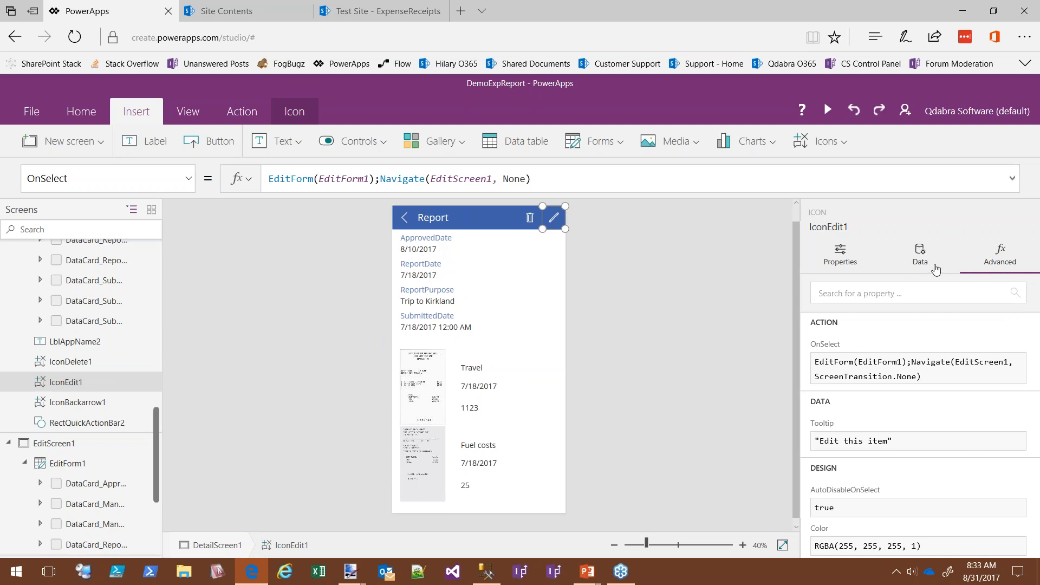
scroll(962, 363, down, 5)
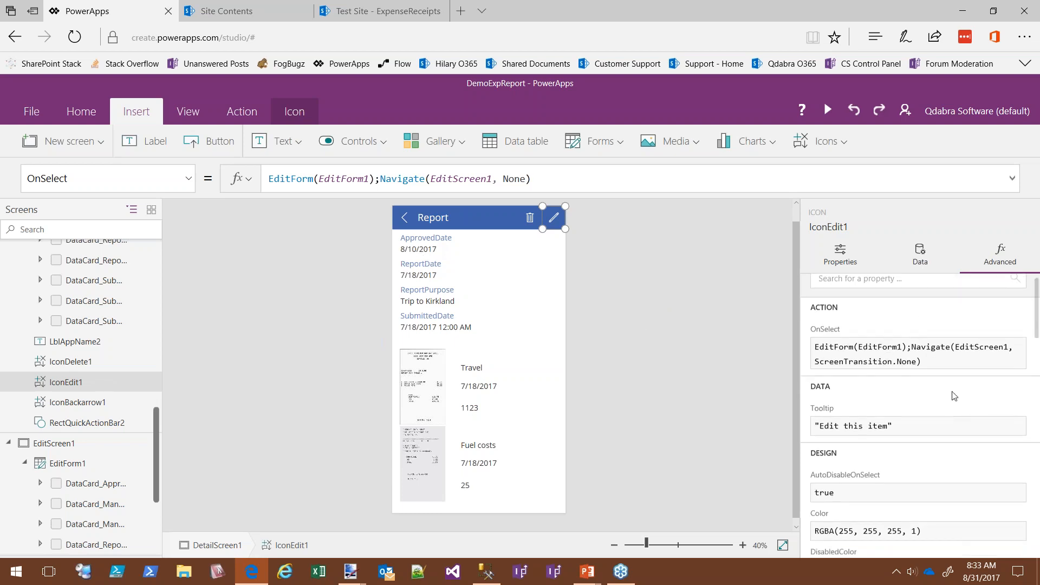
scroll(967, 361, down, 10)
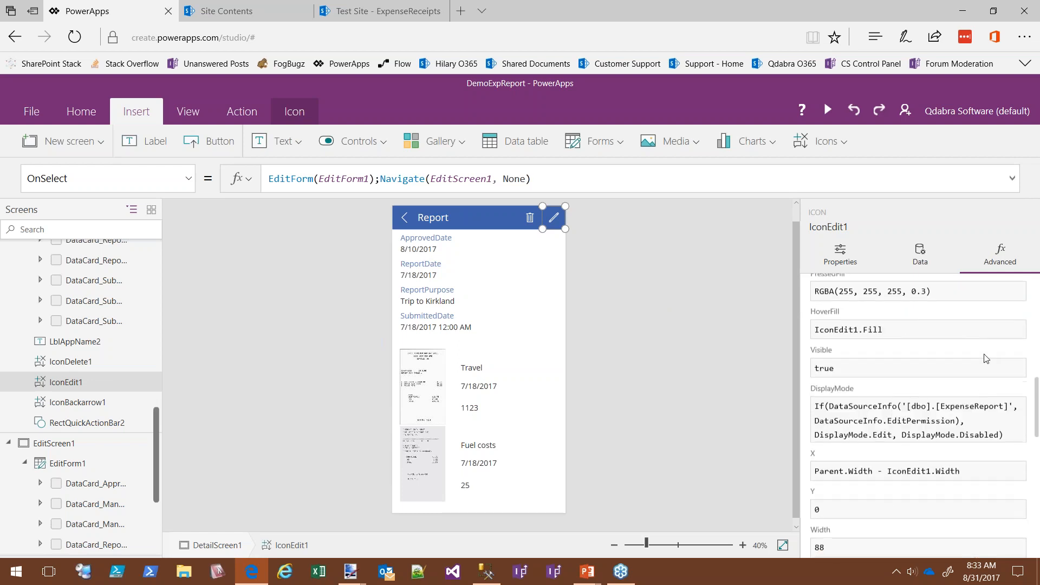
scroll(985, 350, down, 8)
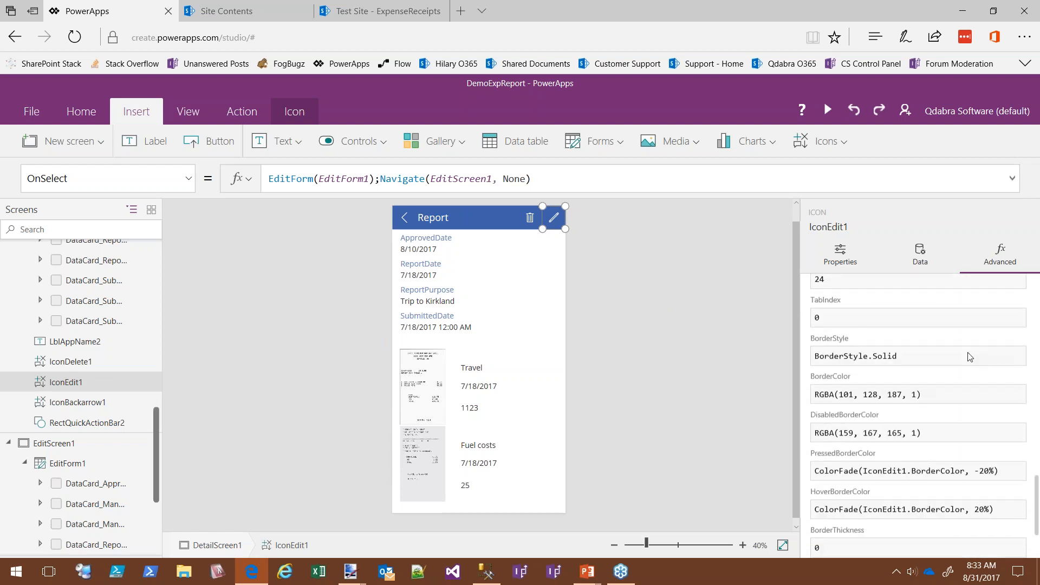
scroll(984, 380, down, 4)
scroll(976, 407, up, 6)
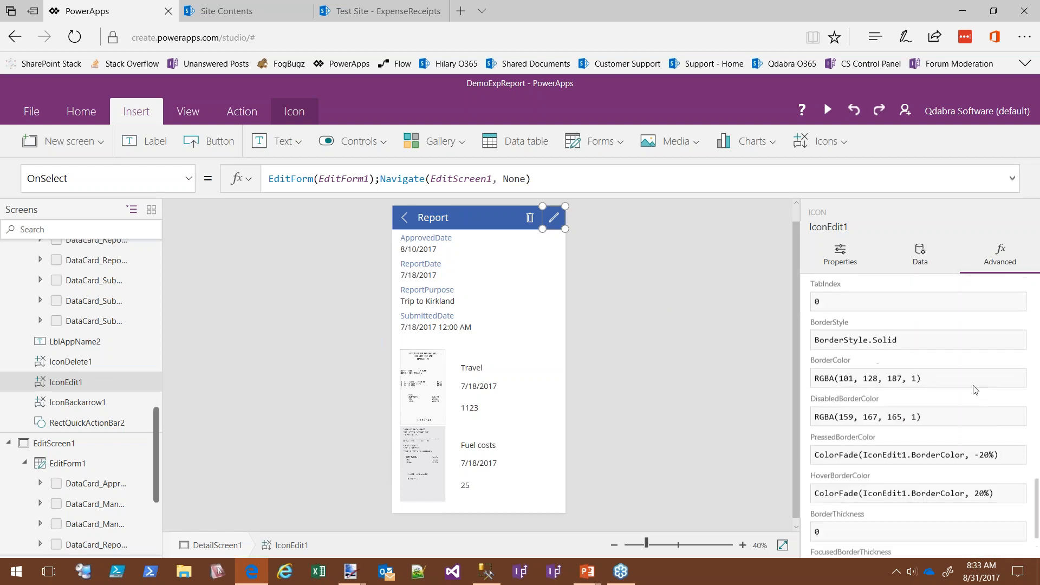
scroll(972, 414, up, 5)
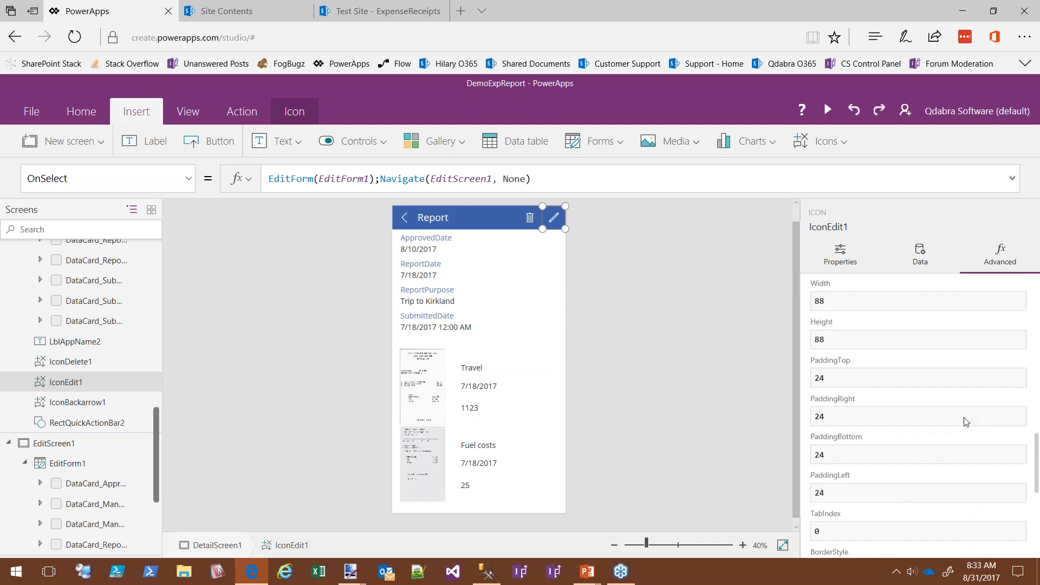
scroll(971, 420, up, 4)
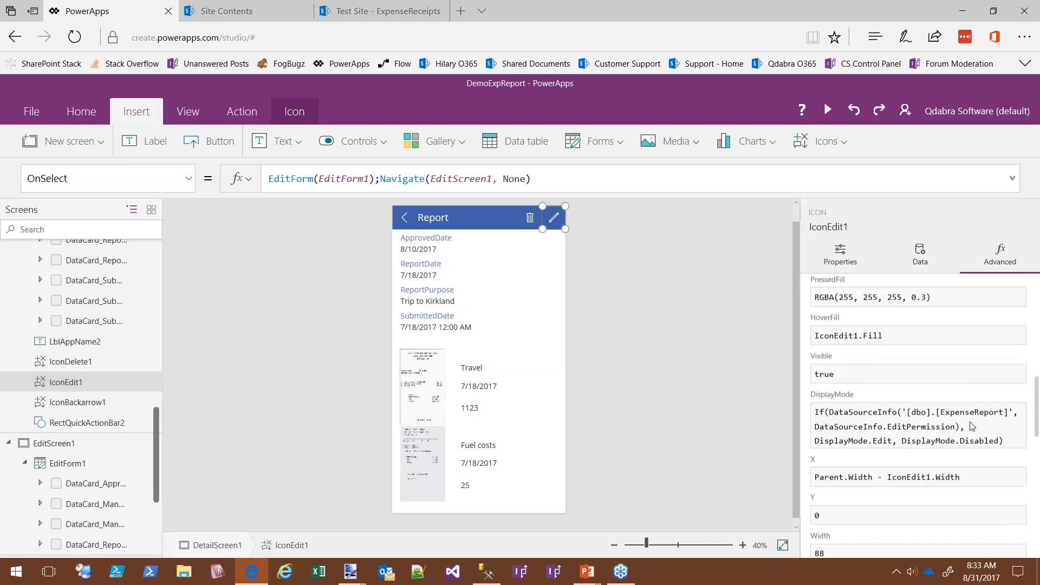
scroll(970, 441, up, 1)
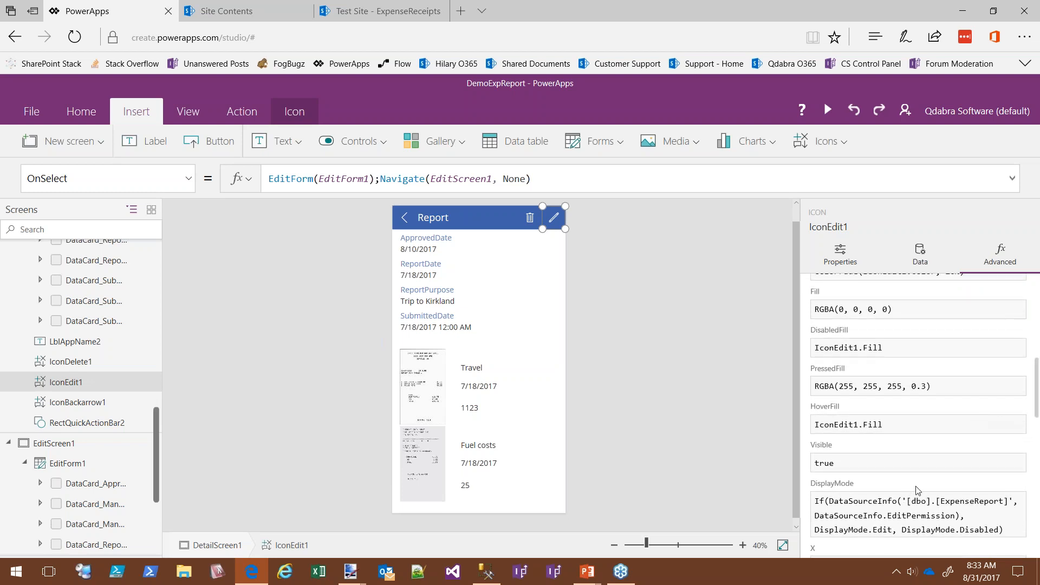
scroll(828, 454, down, 1)
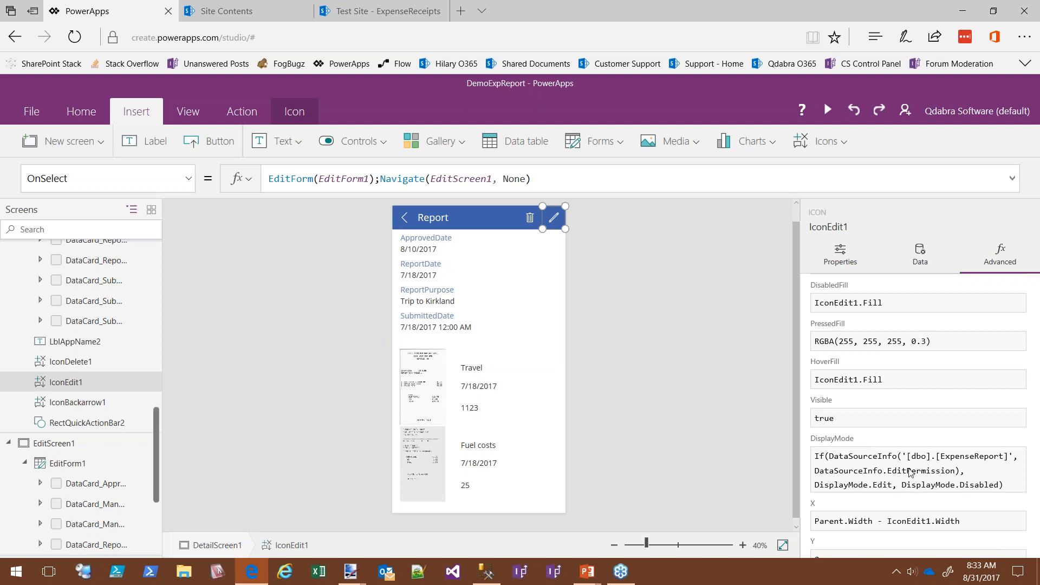
Step: Append && IsBlank(BrowseGallery1.Selected.ApprovedDate) to the end of the edit icon's DisplayMode formula
click(934, 478)
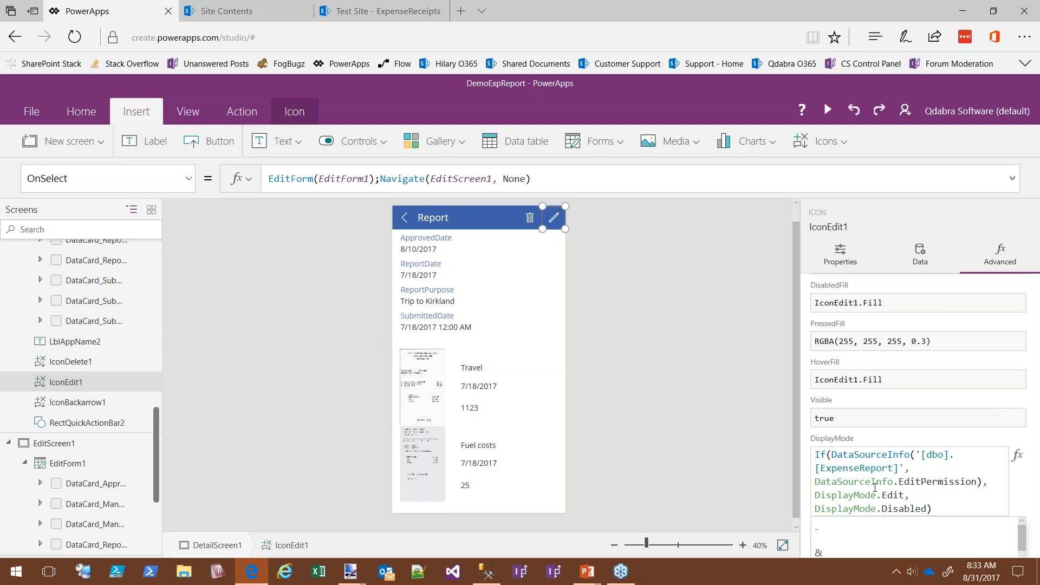
text(&&)
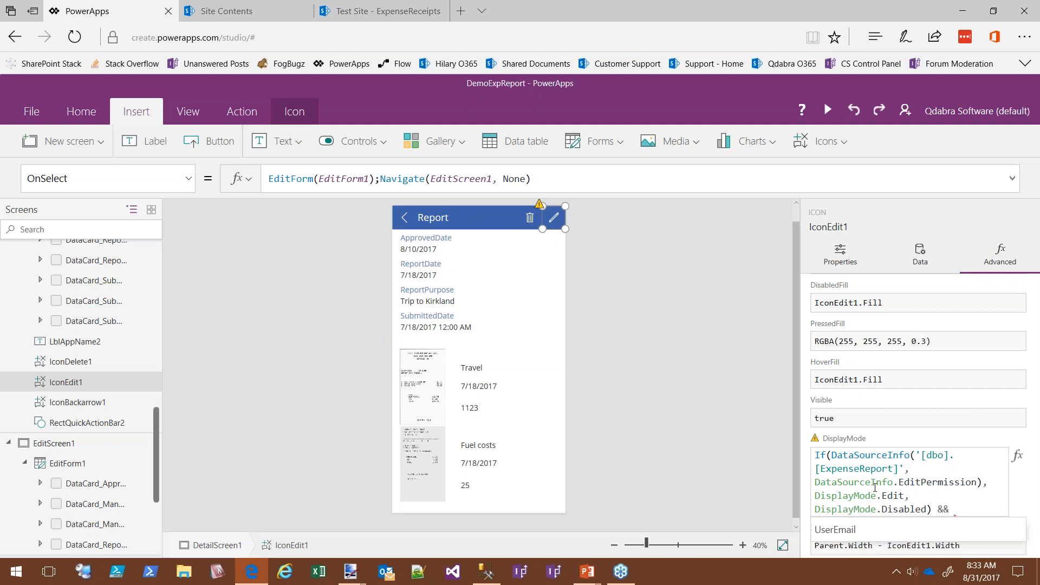
text( IsBlank(Bro)
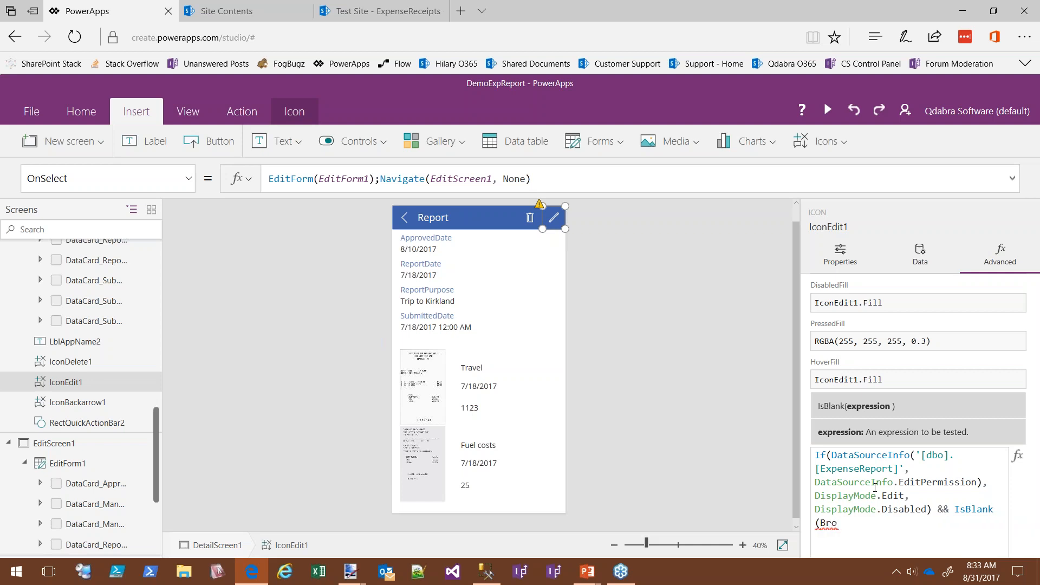
text(wseGallery1.S)
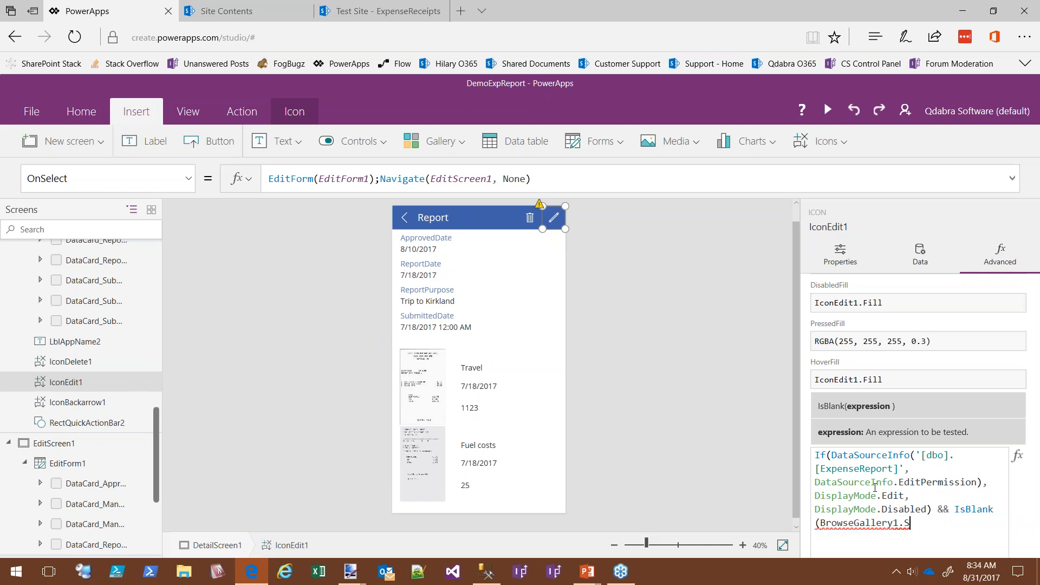
text(elected)
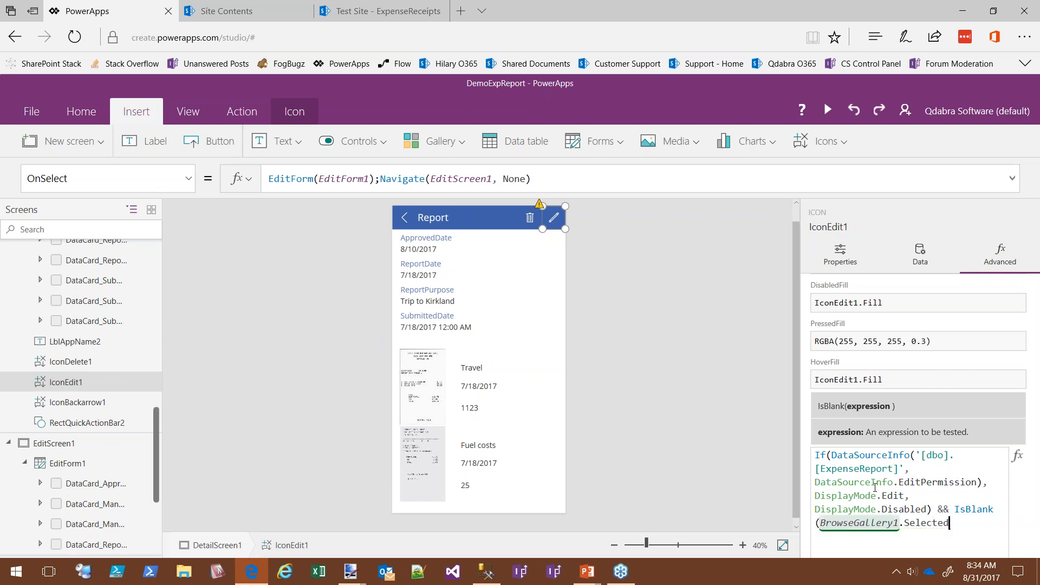
text(.ApprovedDate))
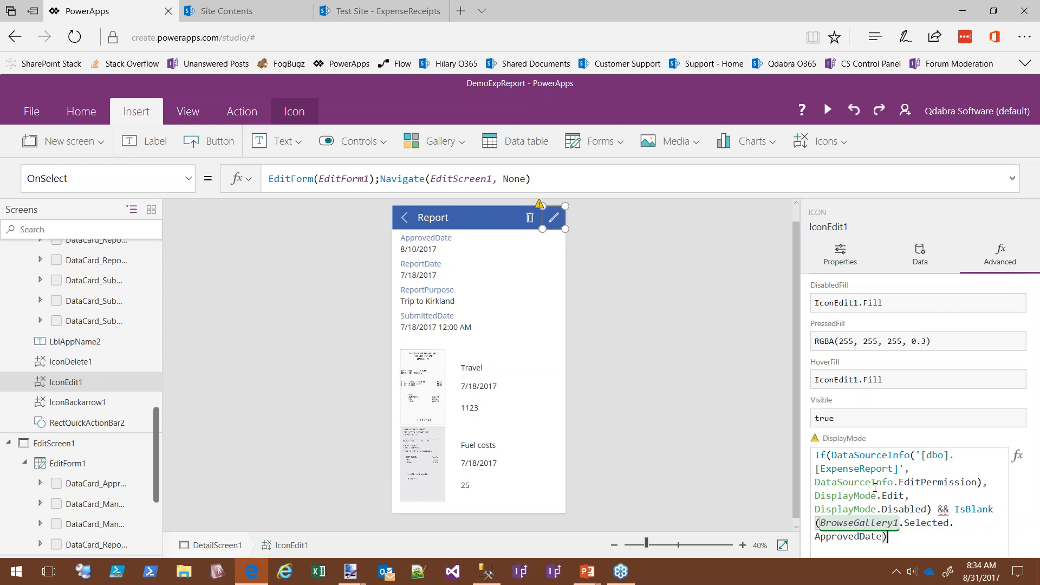
scroll(911, 470, down, 1)
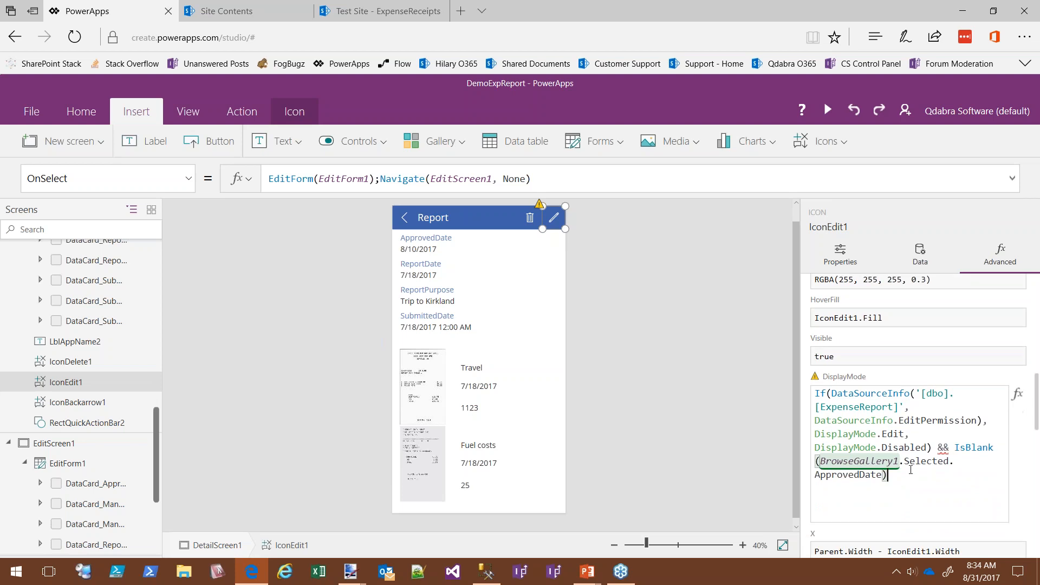
Step: Try a single & in place of && before IsBlank in the DisplayMode formula, and restore the && operator
click(948, 448)
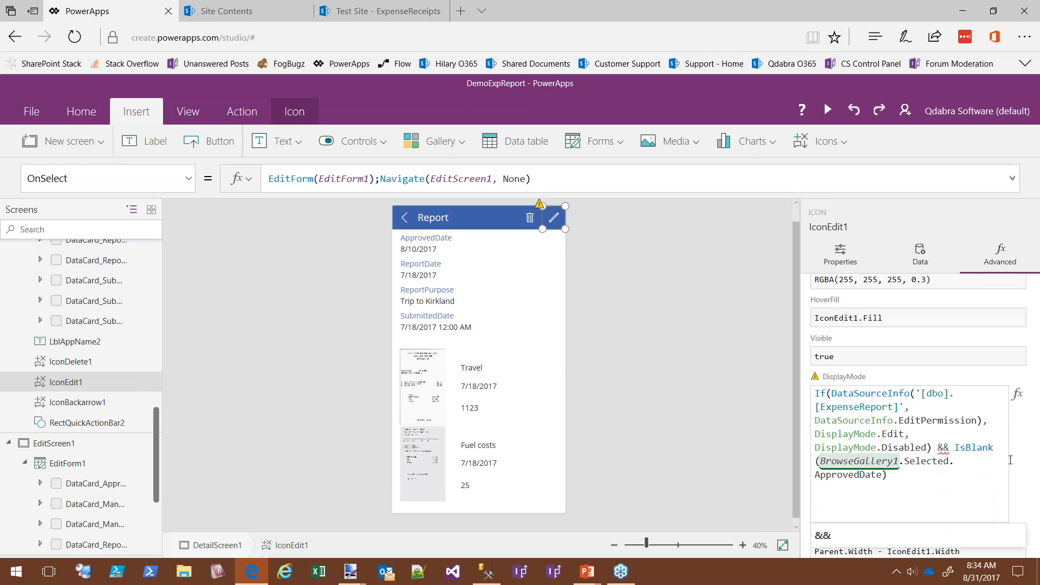
key(BackSpace)
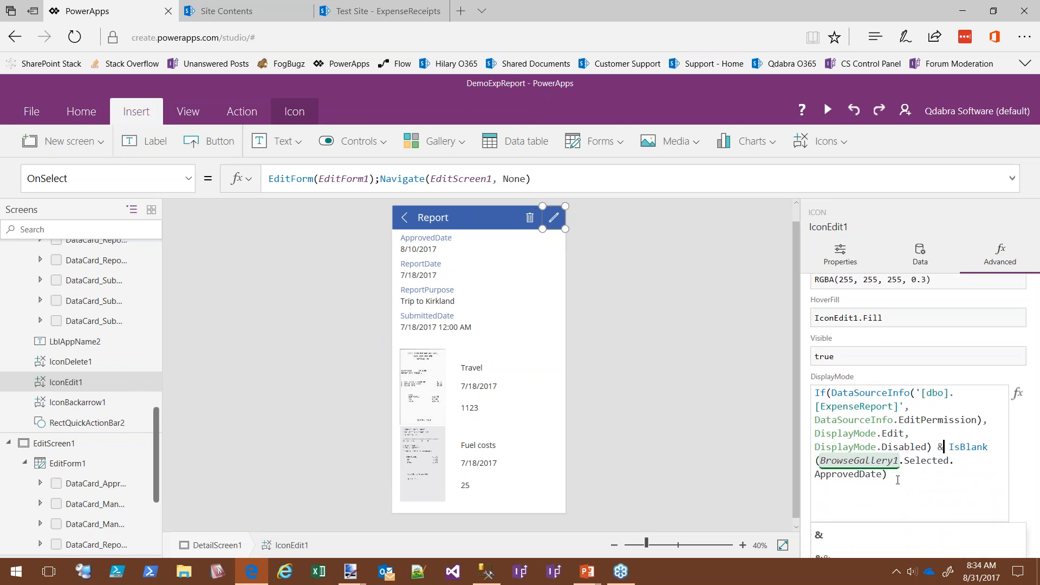
click(900, 476)
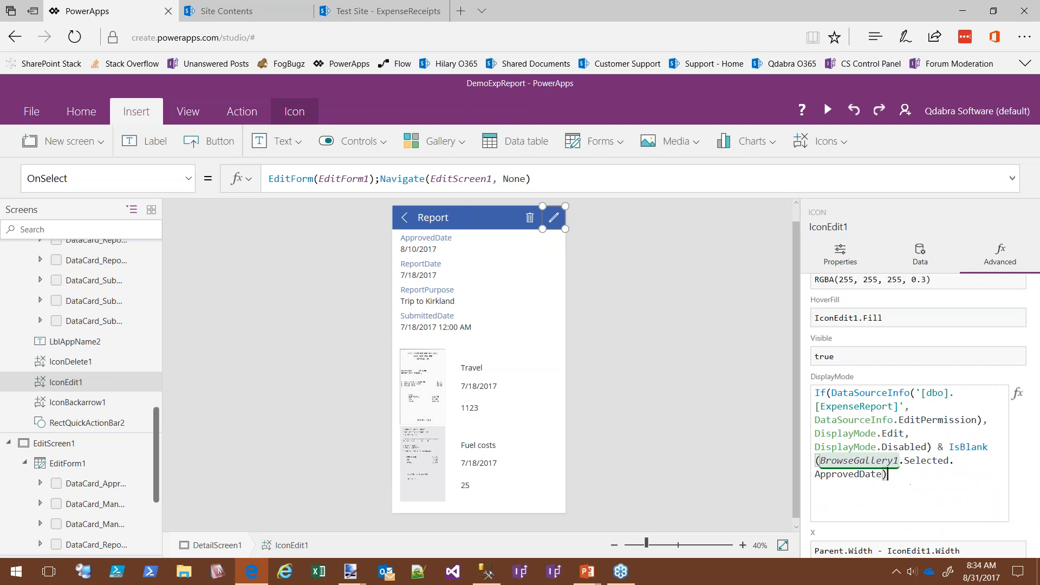
click(959, 356)
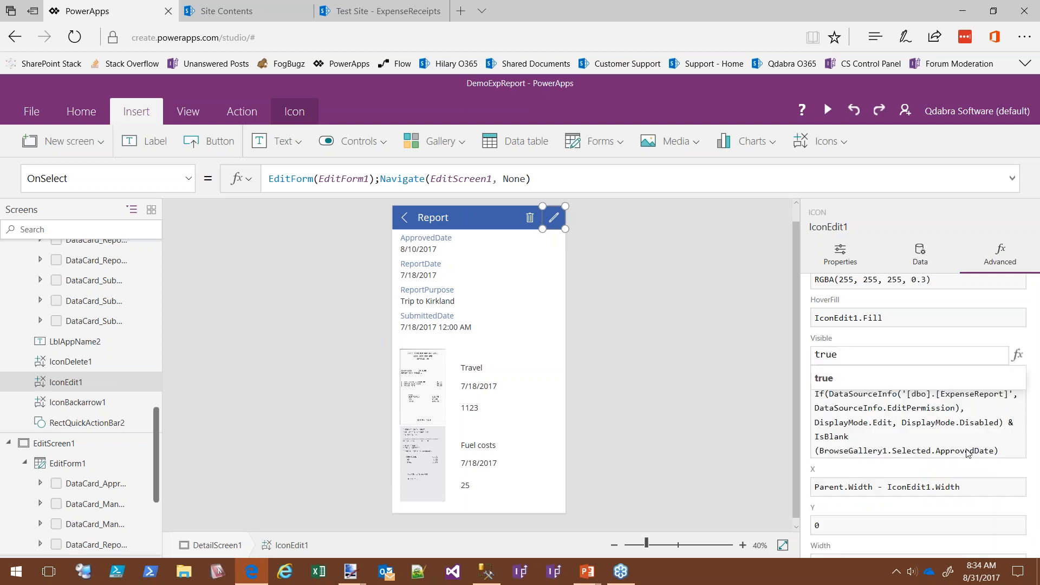
click(990, 451)
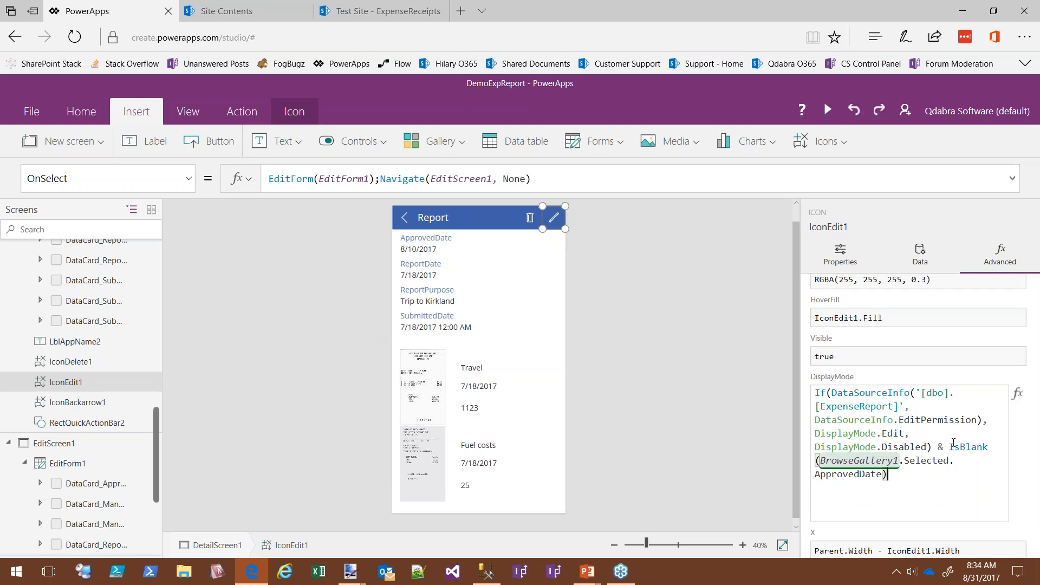
click(945, 445)
scroll(893, 506, down, 2)
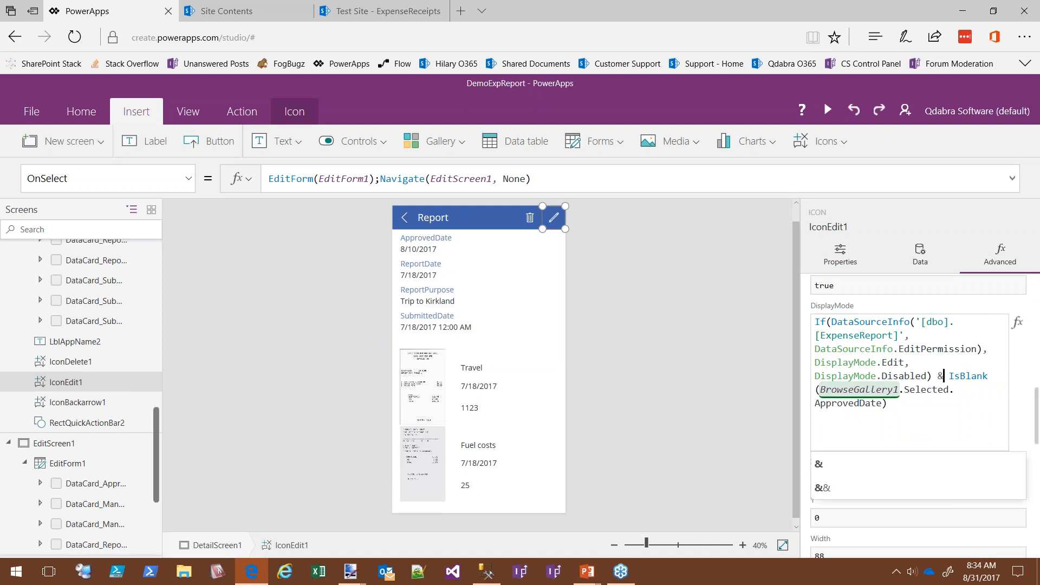
text(&)
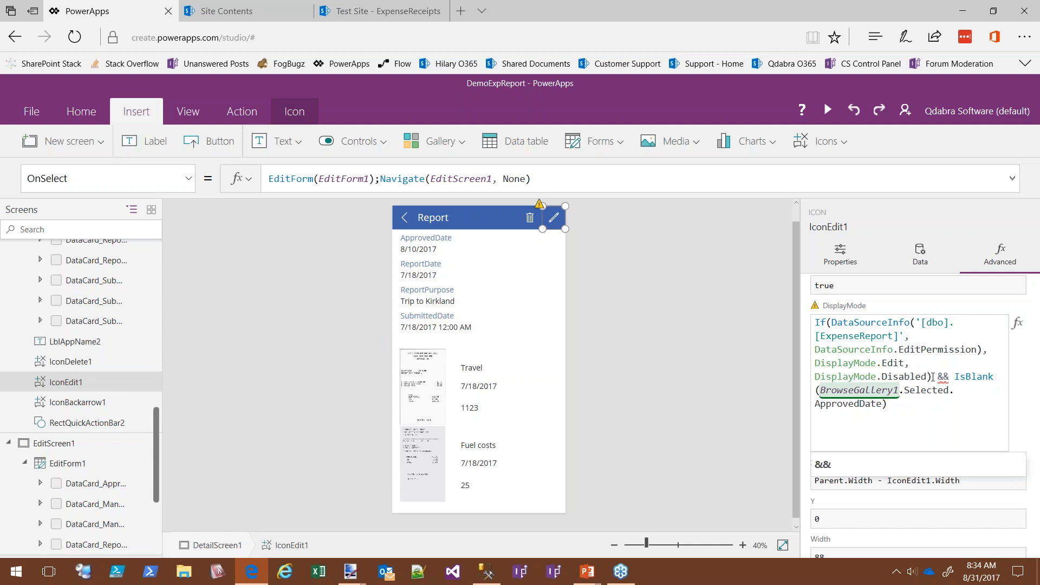
Step: Move the && IsBlank(BrowseGallery1.Selected.ApprovedDate) condition into the If test, directly after the DataSourceInfo call, in IconEdit1's DisplayMode formula
click(893, 363)
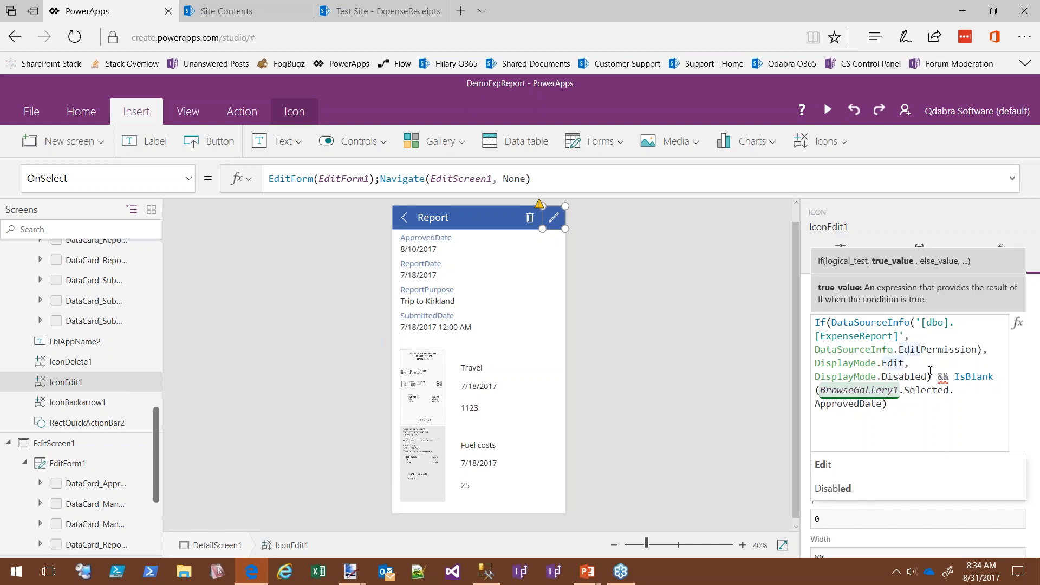
drag(938, 376, 887, 404)
key(ctrl+c)
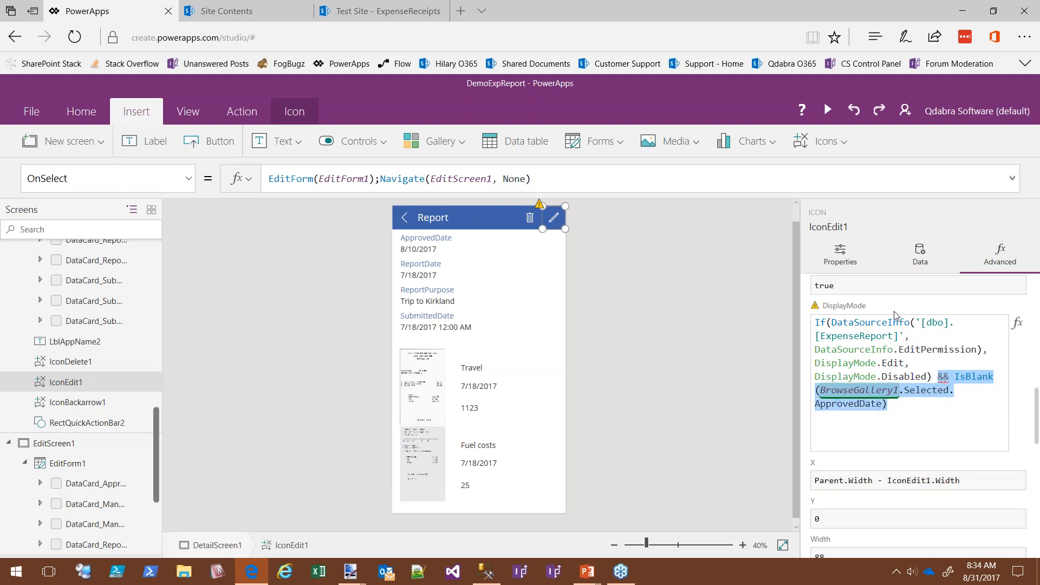
key(BackSpace)
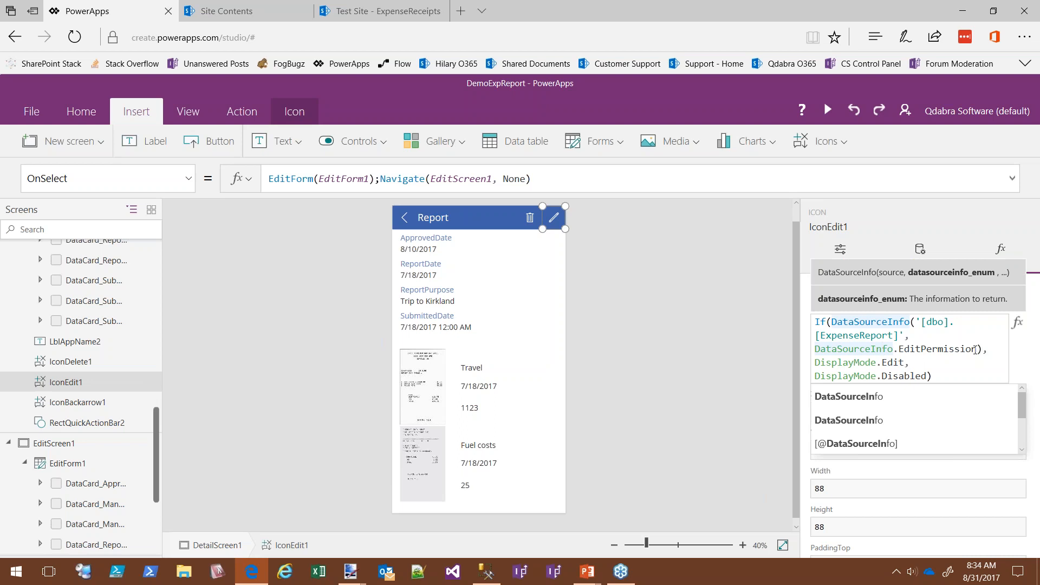
click(980, 350)
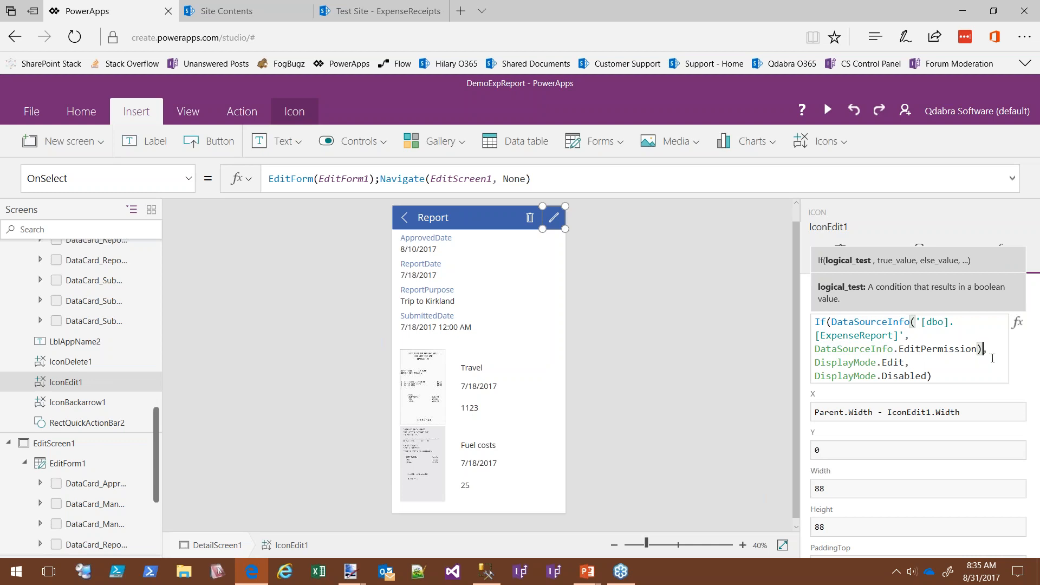
key(ctrl+v)
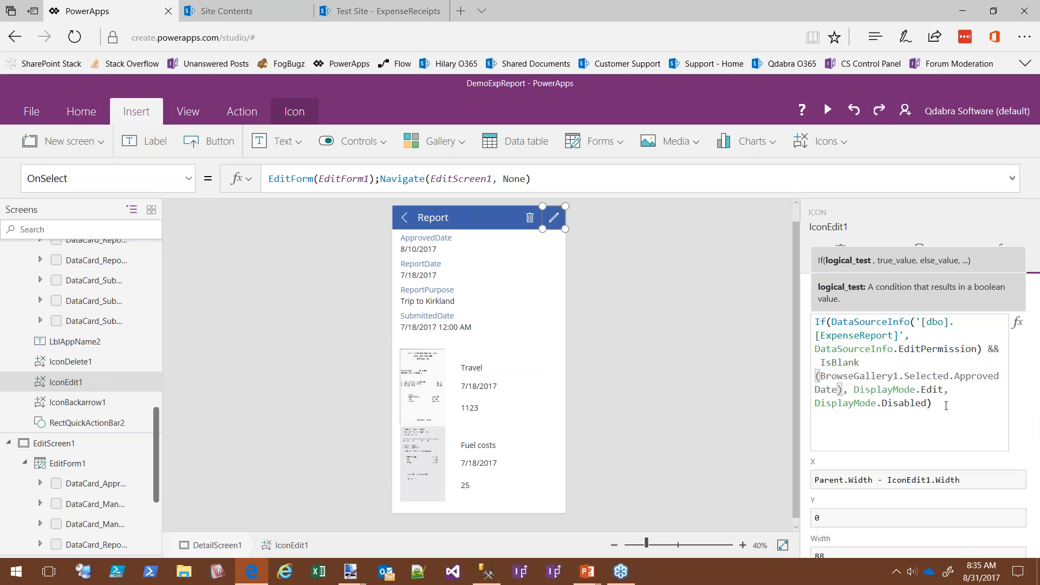
click(957, 406)
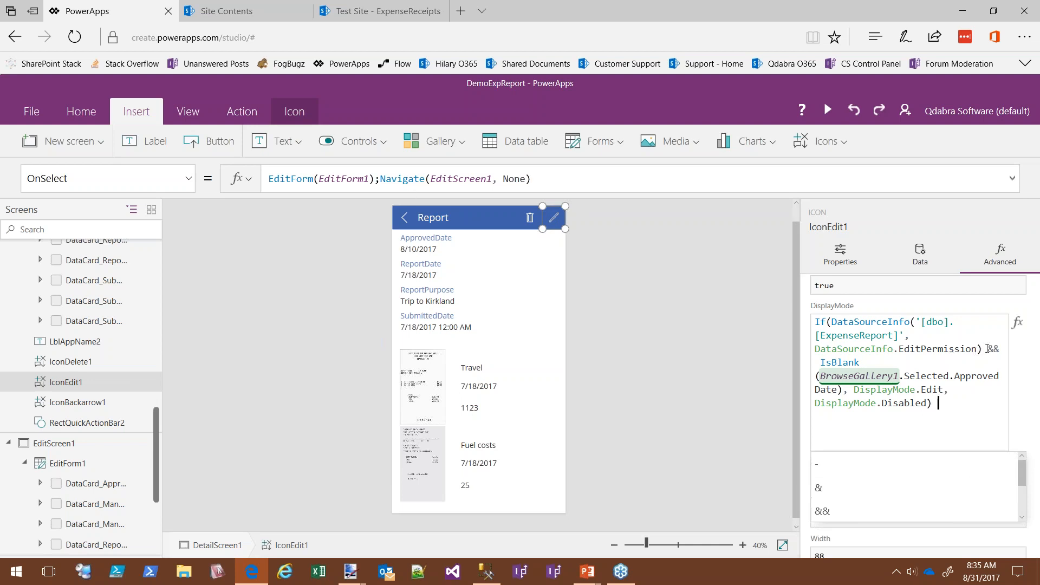
Step: Copy the && IsBlank(BrowseGallery1.Selected.ApprovedDate) condition from the edit icon's DisplayMode formula and save the app
click(985, 349)
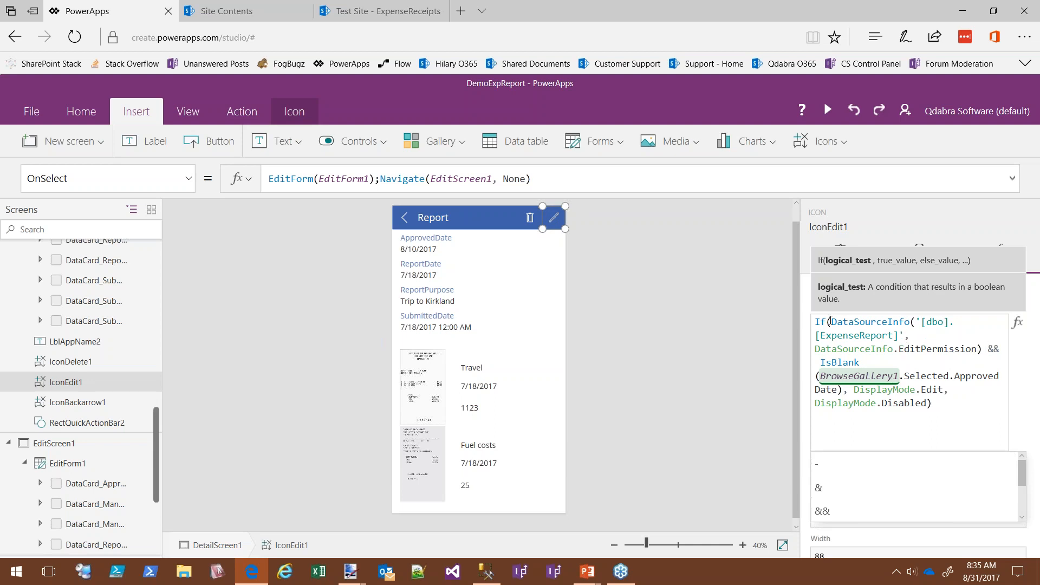
drag(833, 322, 982, 349)
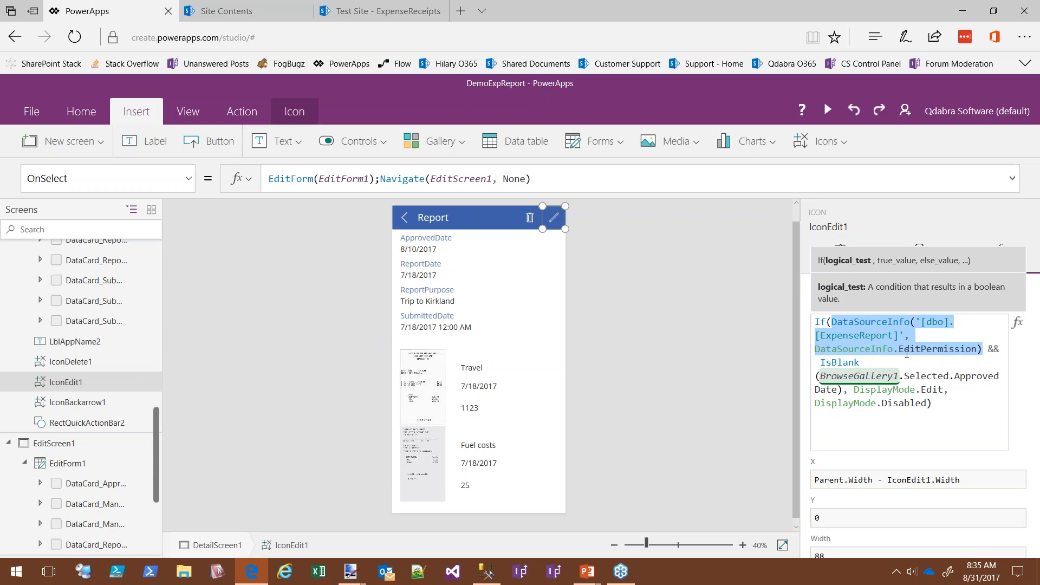
drag(989, 349, 843, 391)
key(ctrl+c)
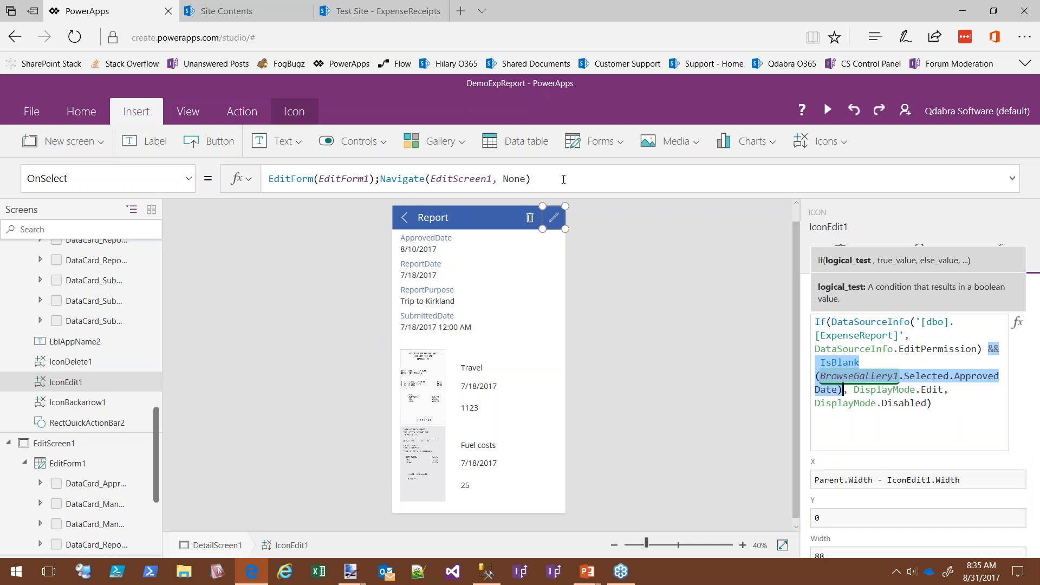
click(549, 185)
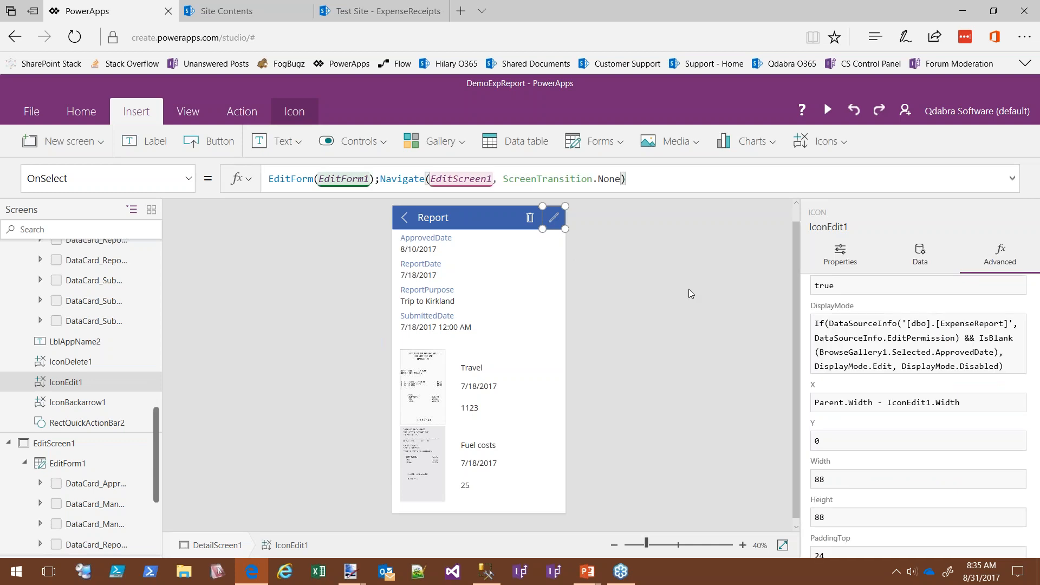
key(ctrl+s)
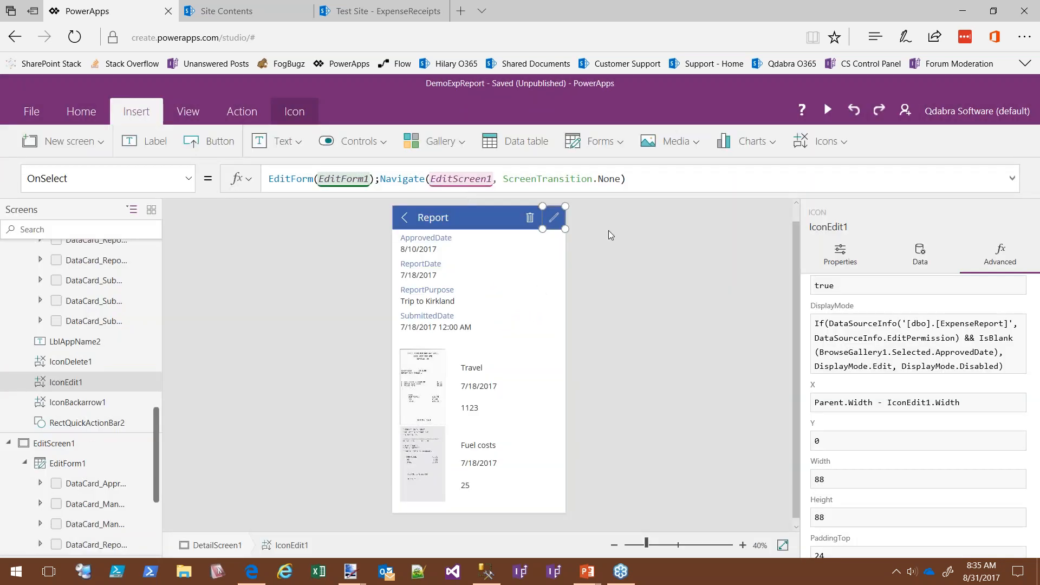
Step: Paste the copied && IsBlank(BrowseGallery1.Selected.ApprovedDate) condition into the delete icon's DisplayMode formula, inside the If test directly after the DataSourceInfo call
click(532, 217)
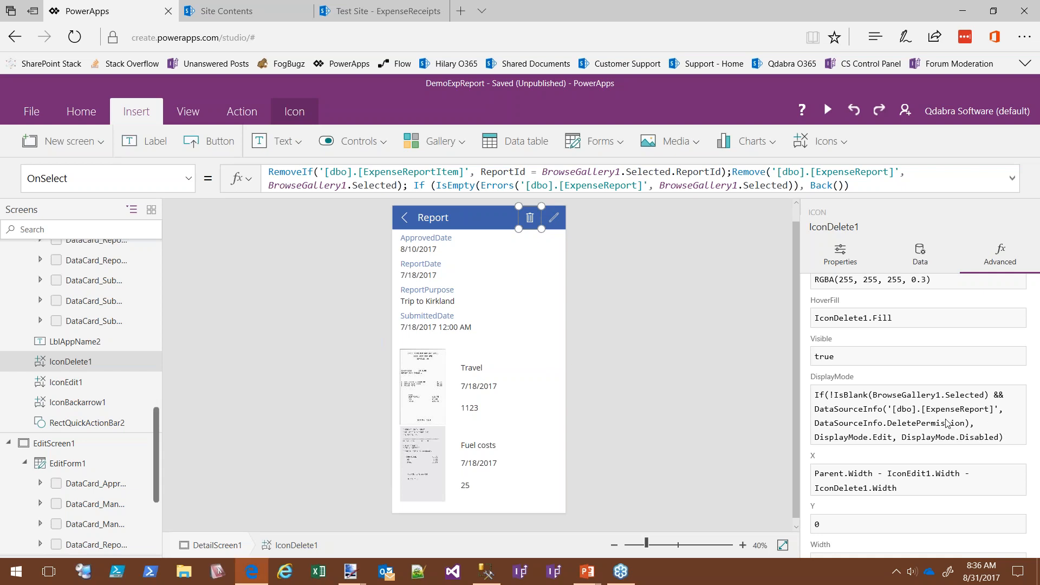
click(970, 410)
click(833, 393)
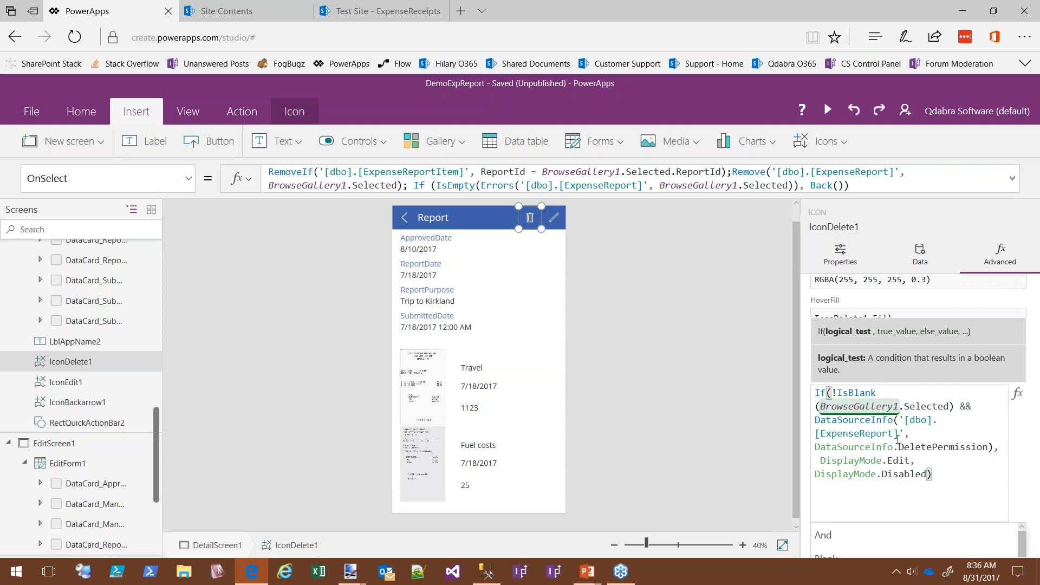
click(941, 449)
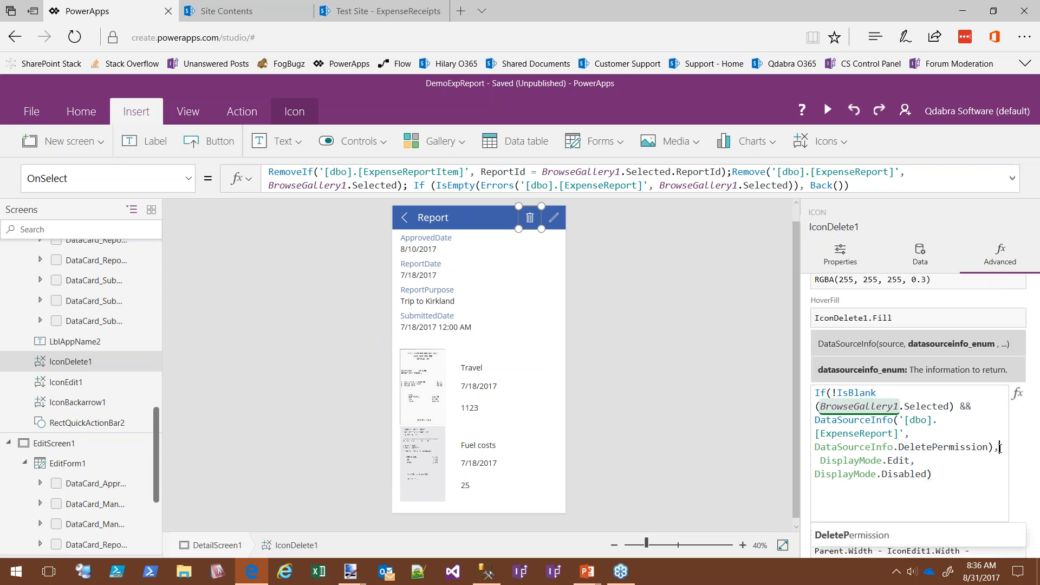
click(997, 448)
drag(994, 447, 833, 393)
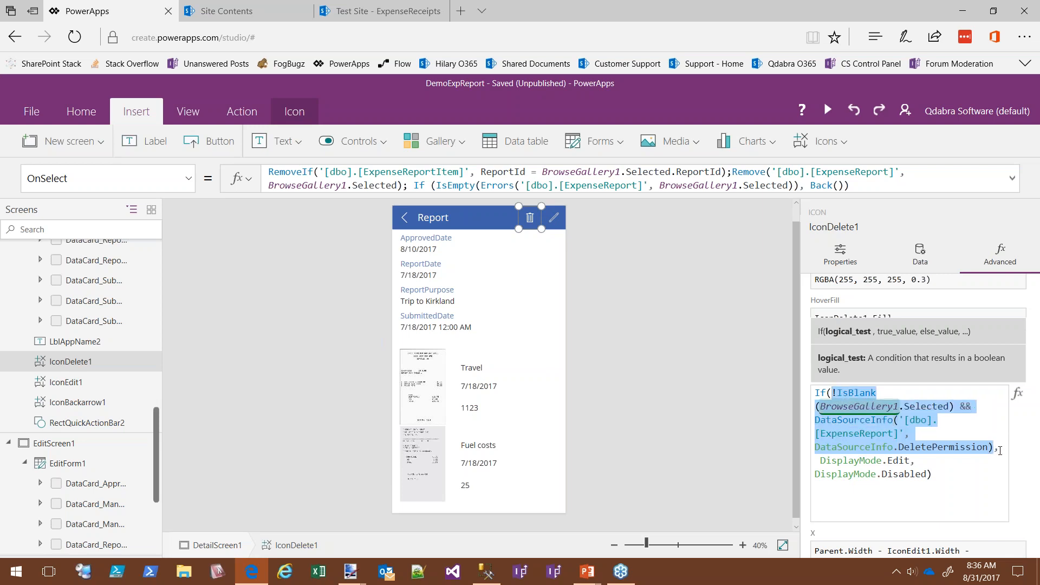
click(991, 448)
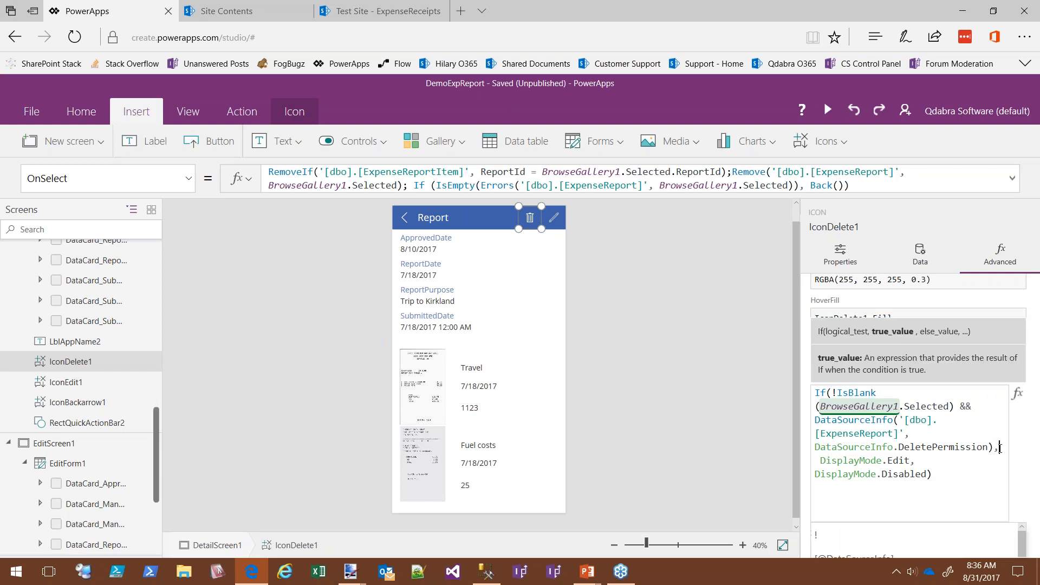
click(992, 448)
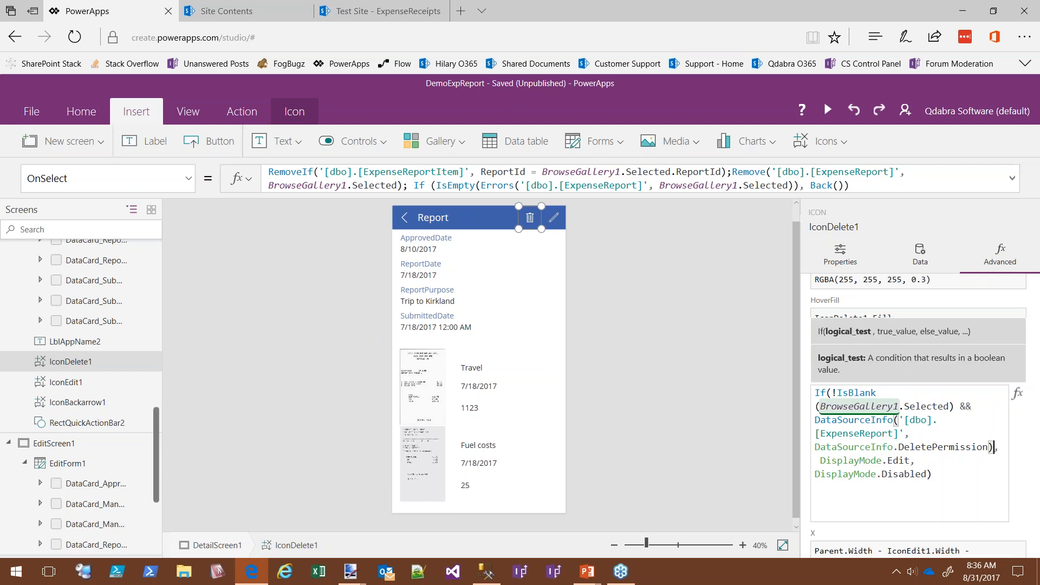
key(ctrl+v)
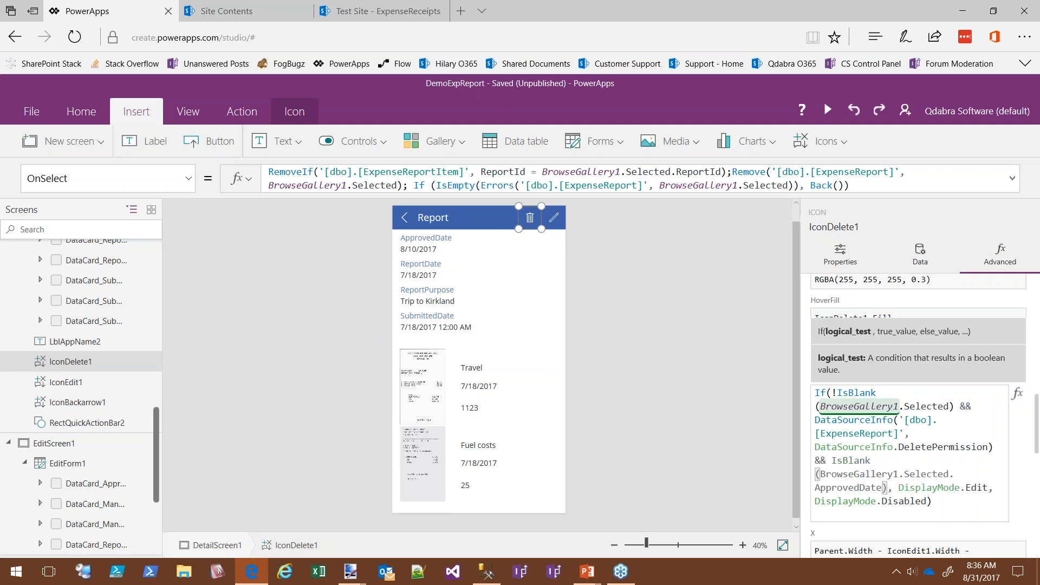
click(1023, 502)
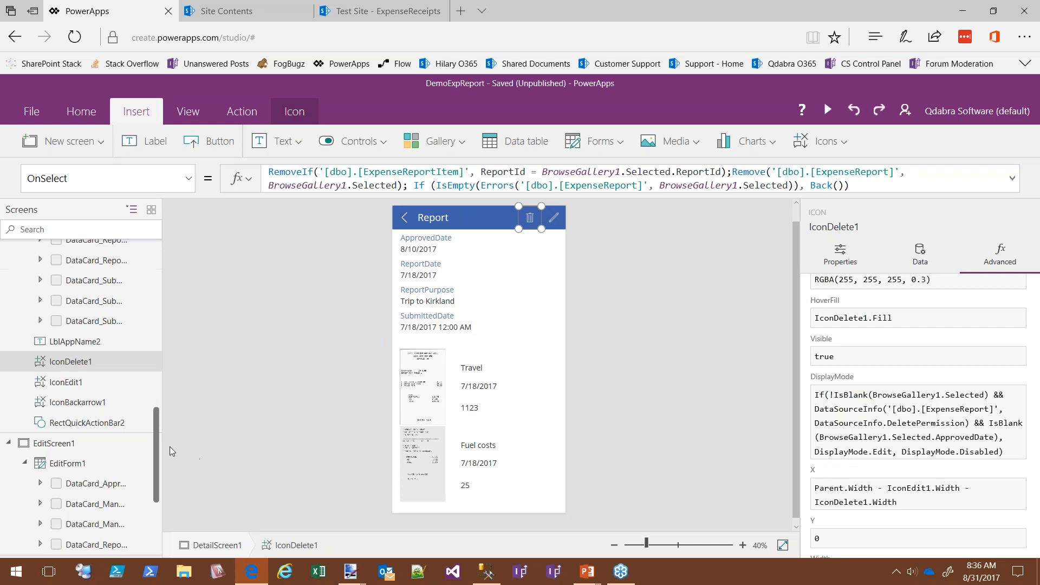
drag(156, 440, 180, 260)
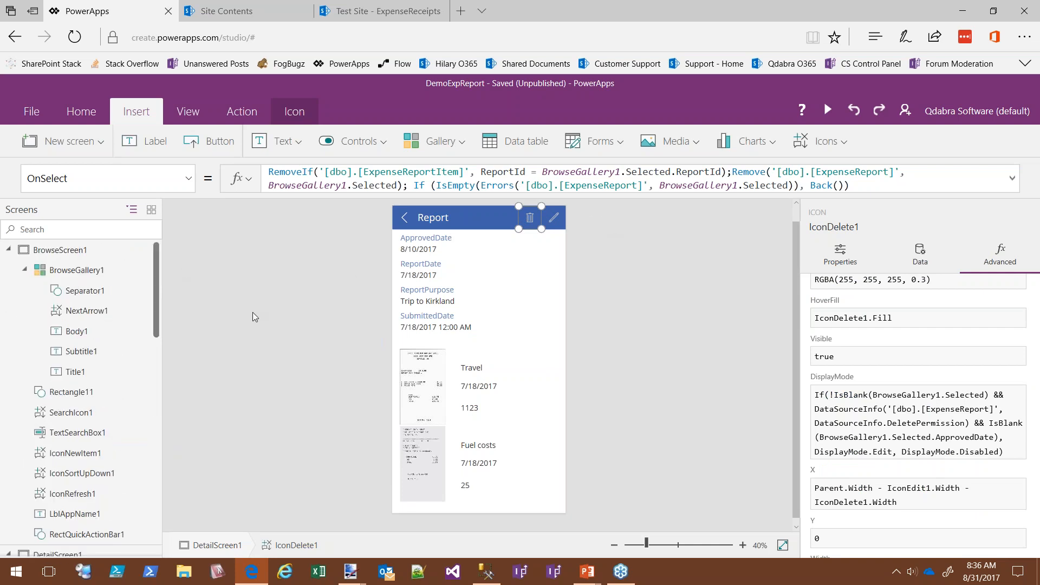
Step: Open the Testing report from the browse gallery and follow its edit icon to the edit screen
click(75, 271)
alt+click(561, 315)
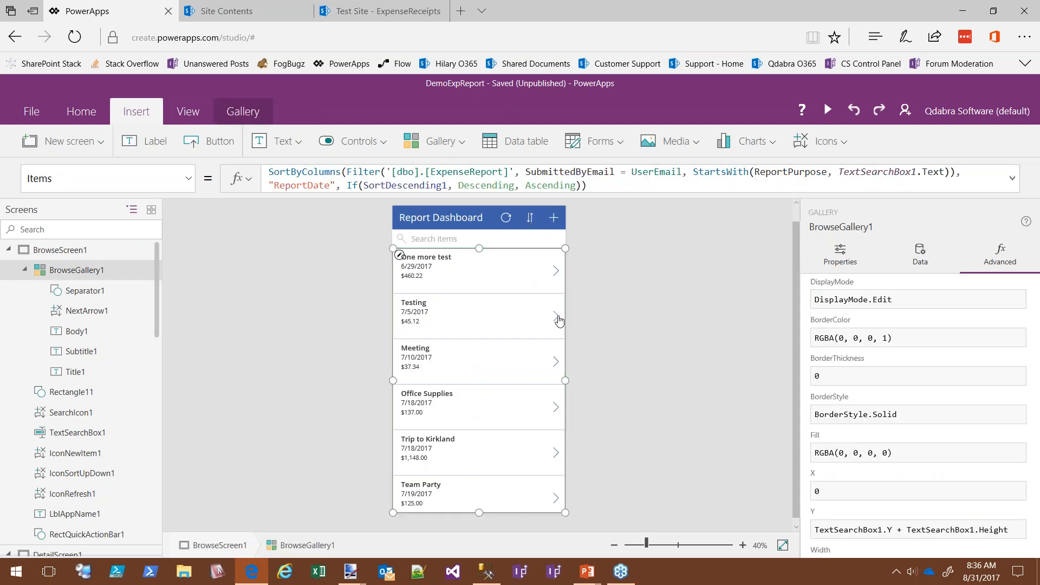
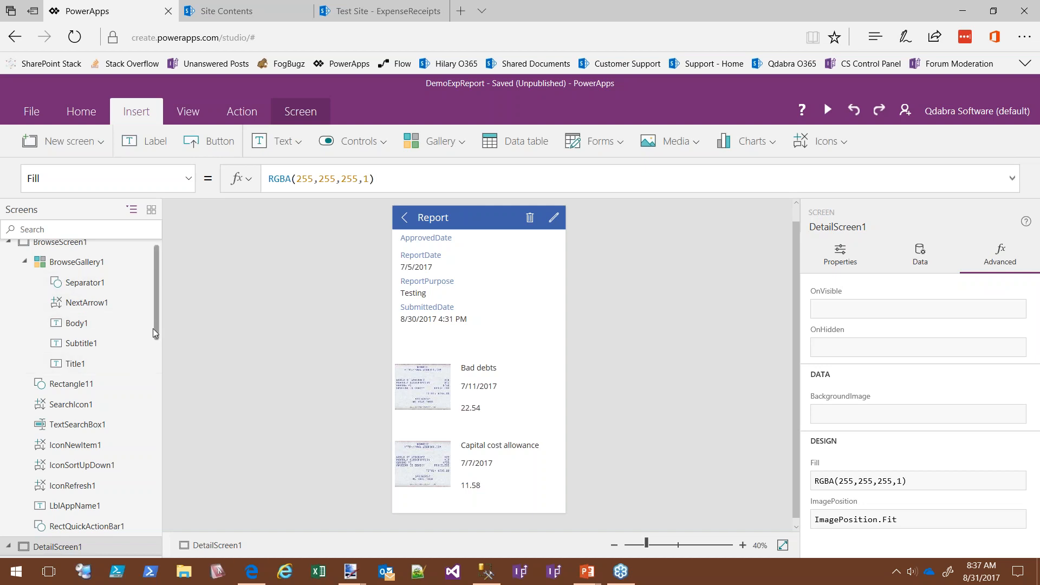
scroll(153, 328, down, 5)
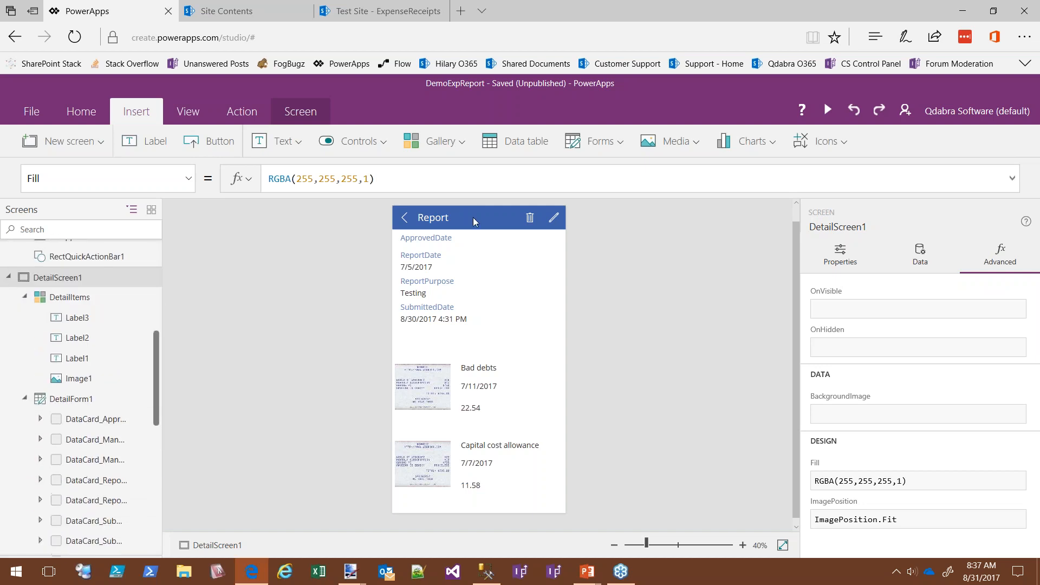
click(553, 222)
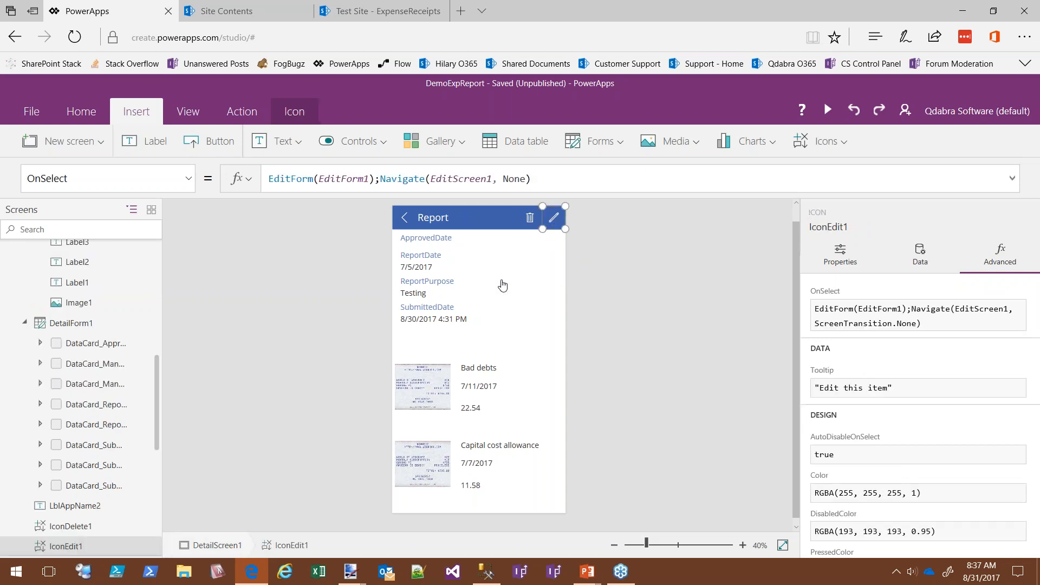
alt+click(552, 218)
click(171, 279)
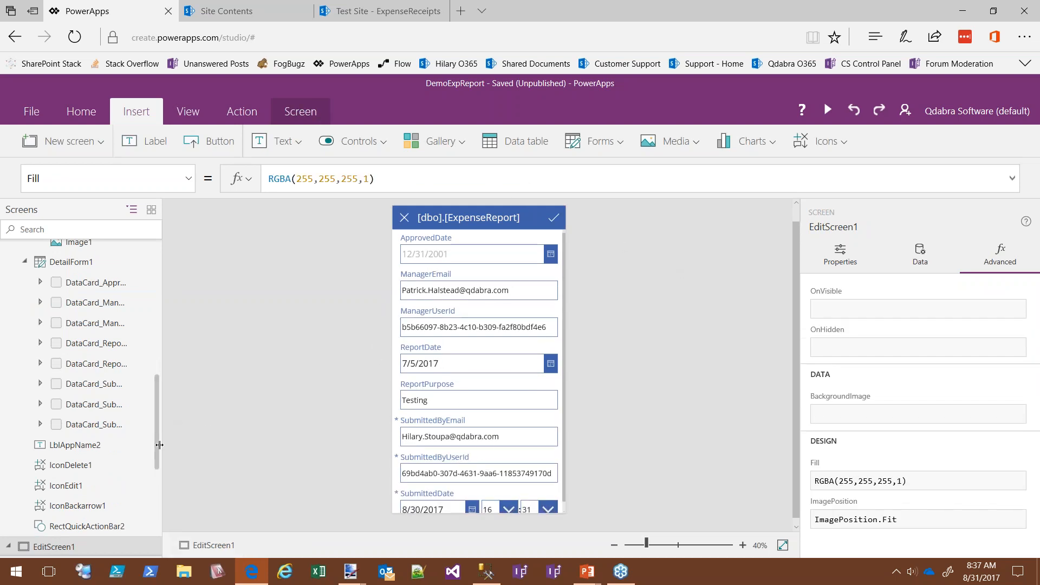
Step: Widen the screen tree and review which fields EditForm1 includes
drag(157, 449, 165, 534)
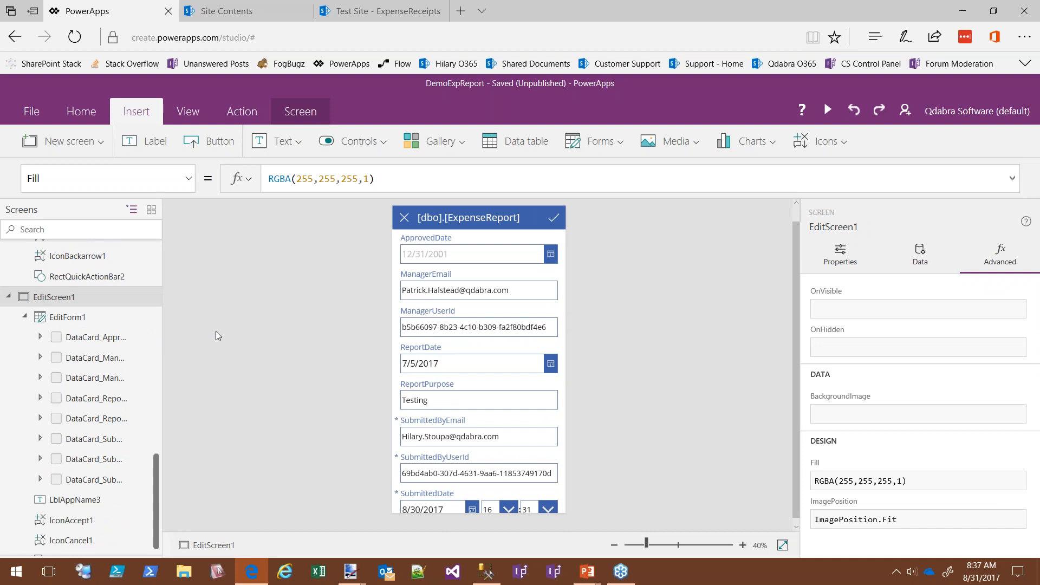
drag(162, 406, 264, 408)
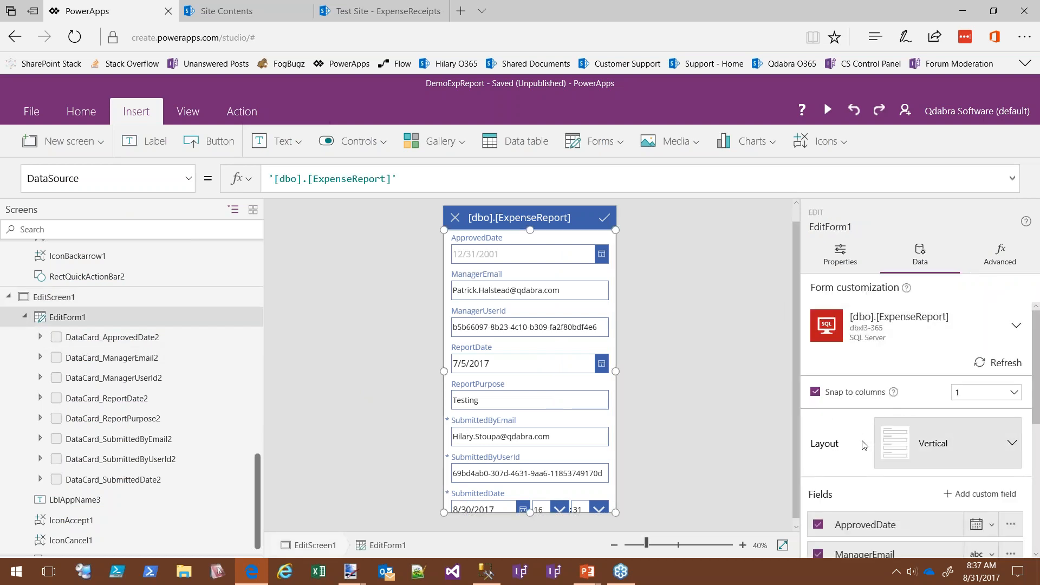
scroll(879, 453, down, 5)
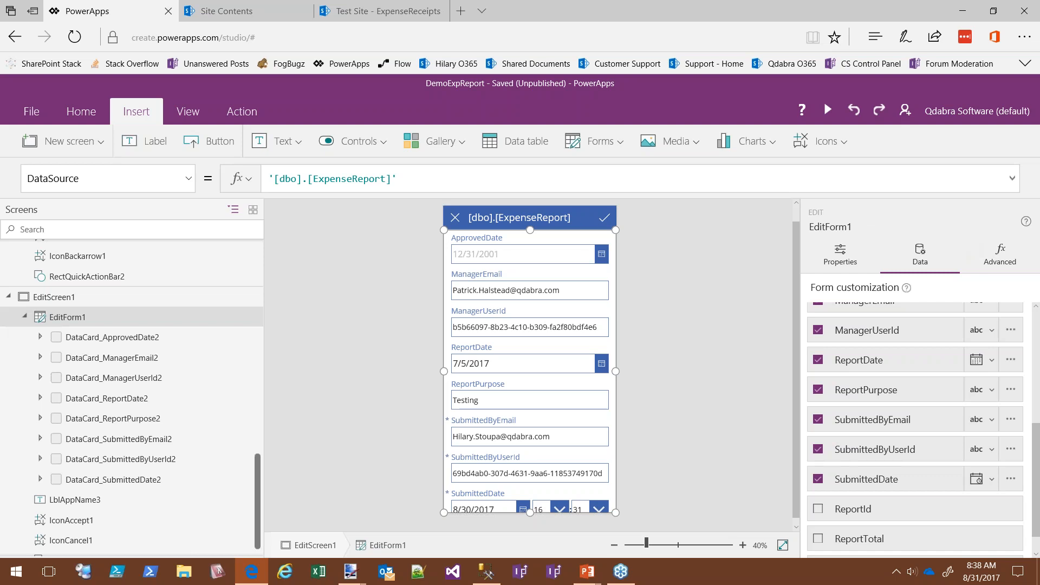
Step: Hide the ApprovedDate card on the edit form by setting its Visible property to false
click(198, 340)
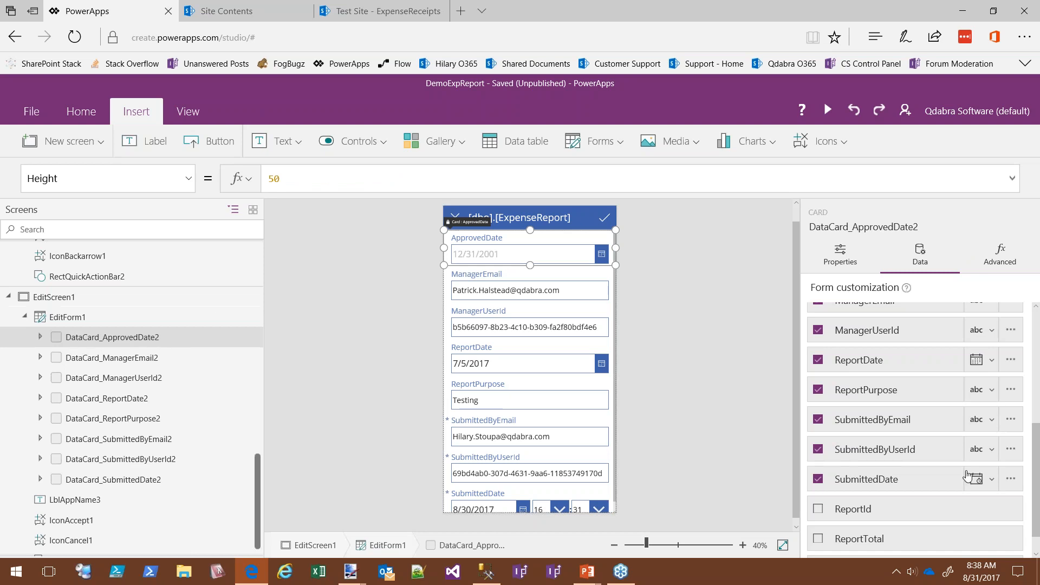
click(1001, 256)
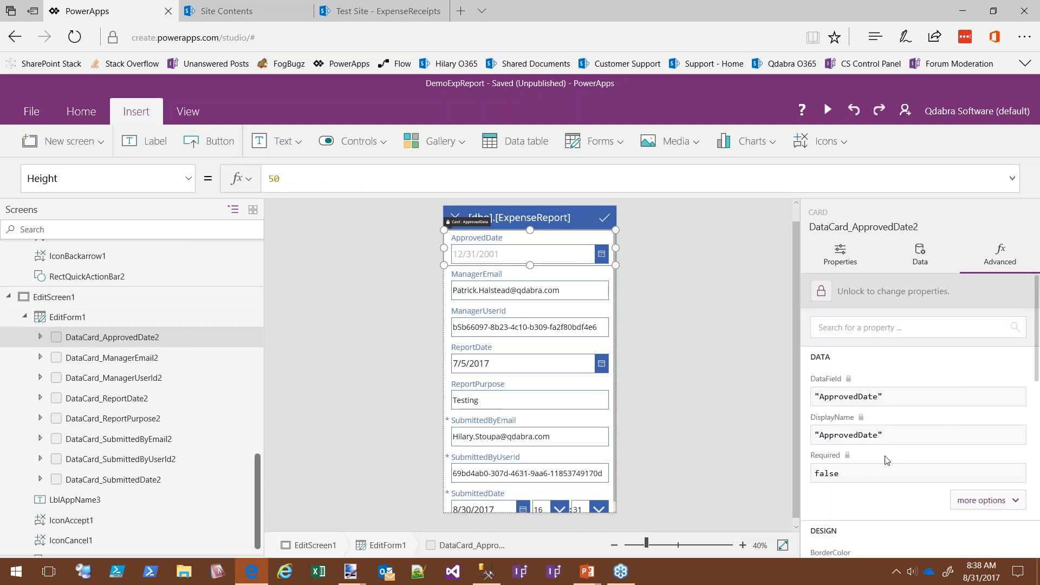
scroll(921, 450, down, 3)
scroll(928, 430, down, 5)
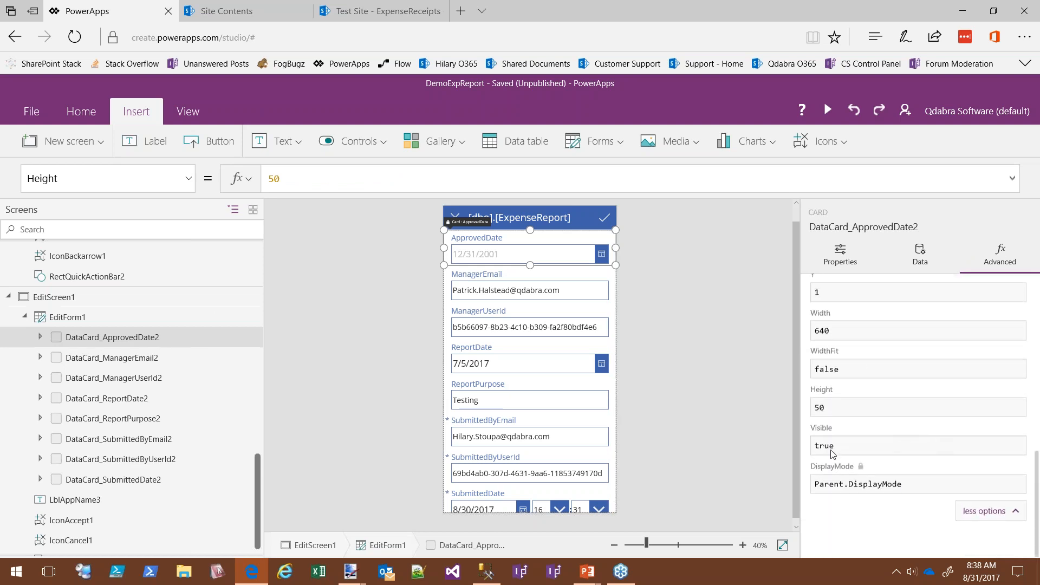
click(852, 446)
drag(847, 448, 816, 444)
text(false)
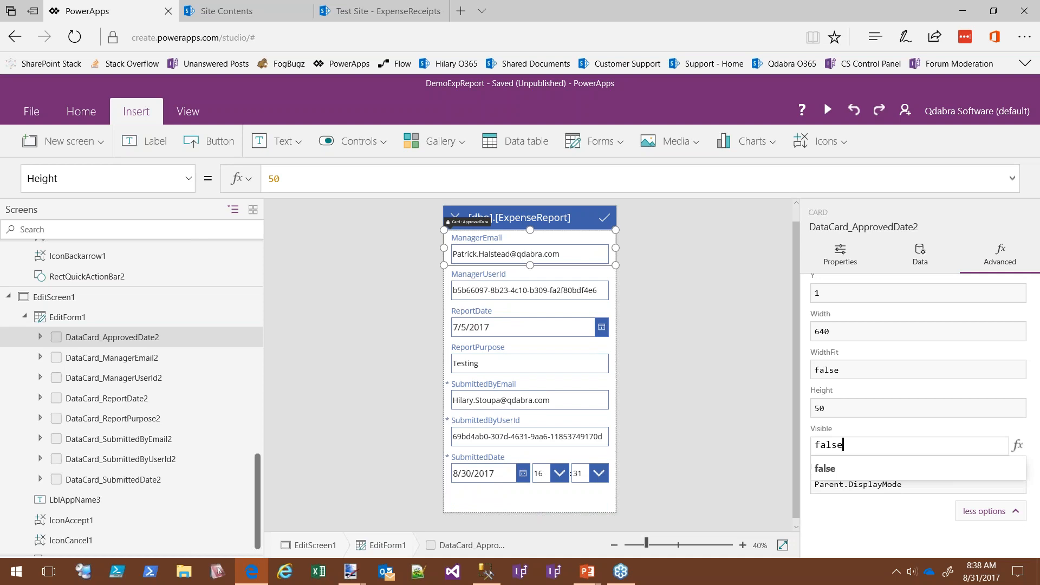
drag(844, 446, 815, 445)
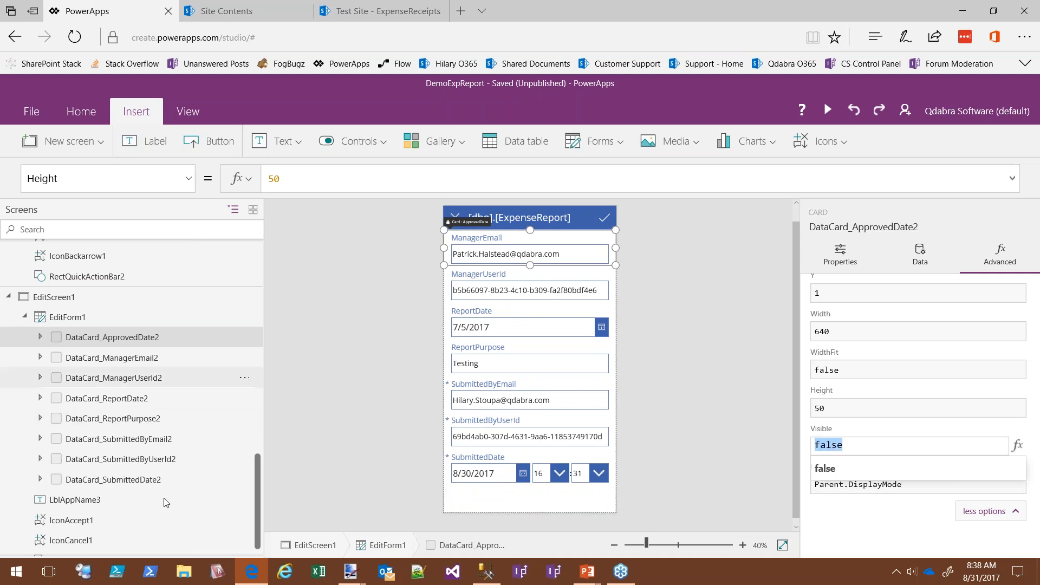
Step: Set the Visible property of the SubmittedDate card on the edit form to false
click(138, 480)
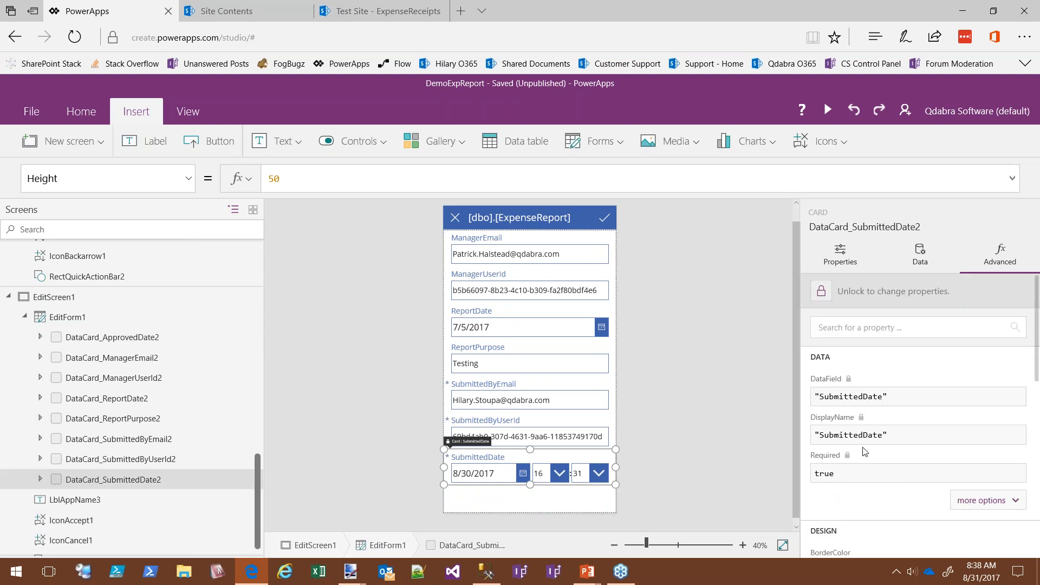
scroll(921, 443, down, 10)
scroll(921, 443, down, 2)
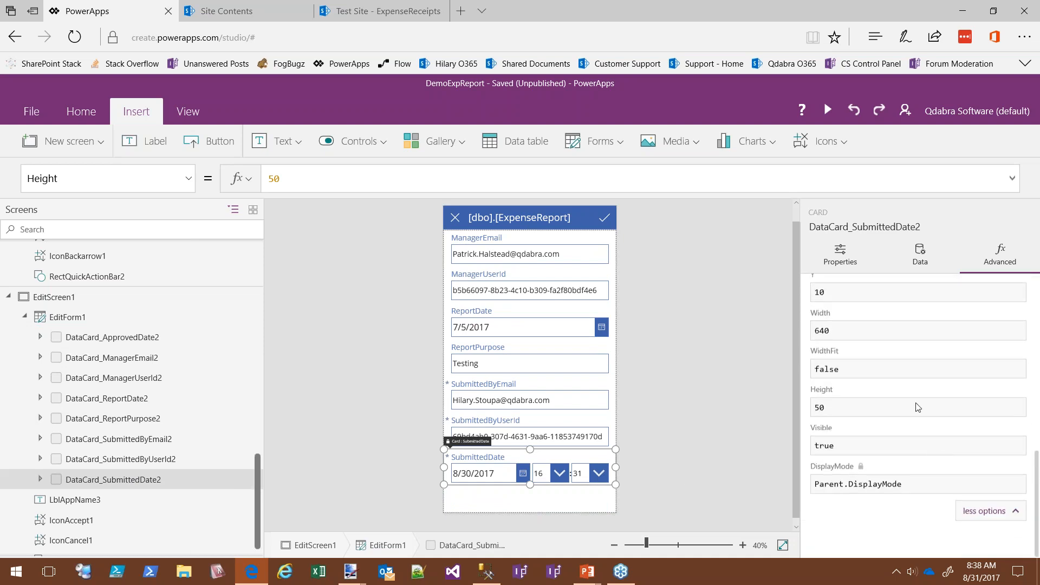
double_click(825, 446)
text(false)
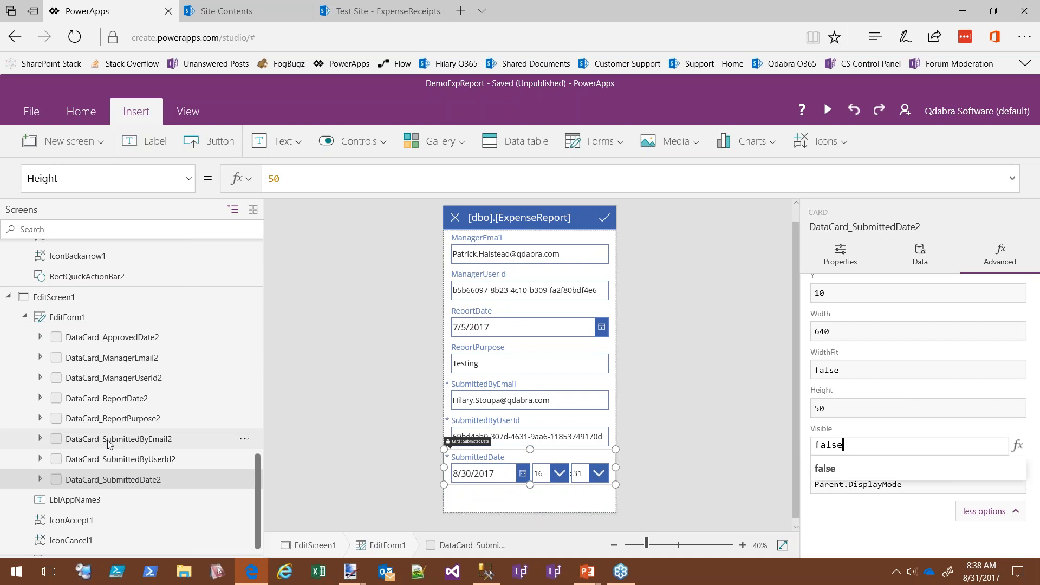
Step: Hide the SubmittedByUserId card on the edit form by setting Visible to false
click(142, 460)
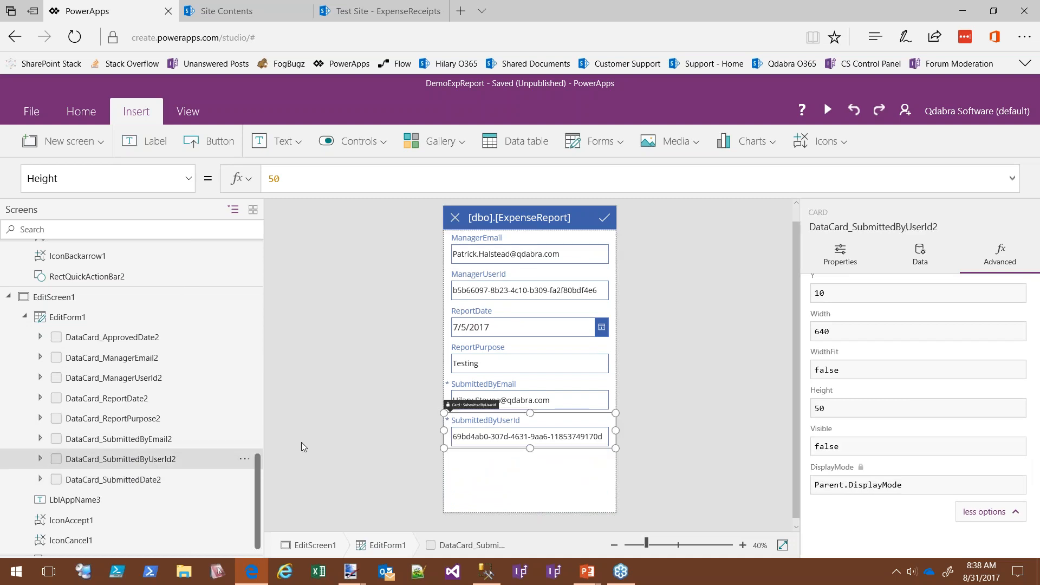
scroll(857, 450, down, 10)
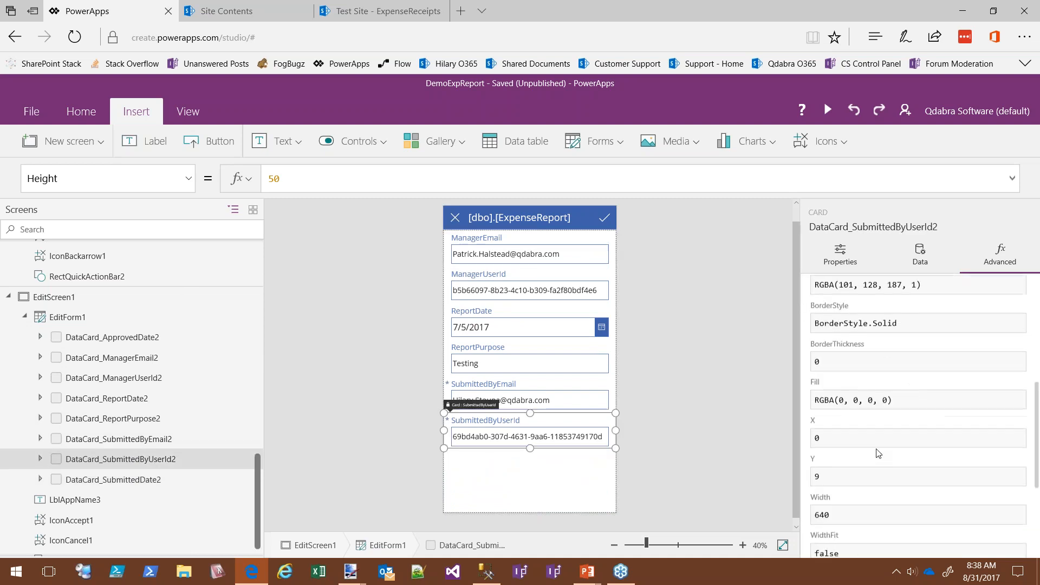
double_click(826, 444)
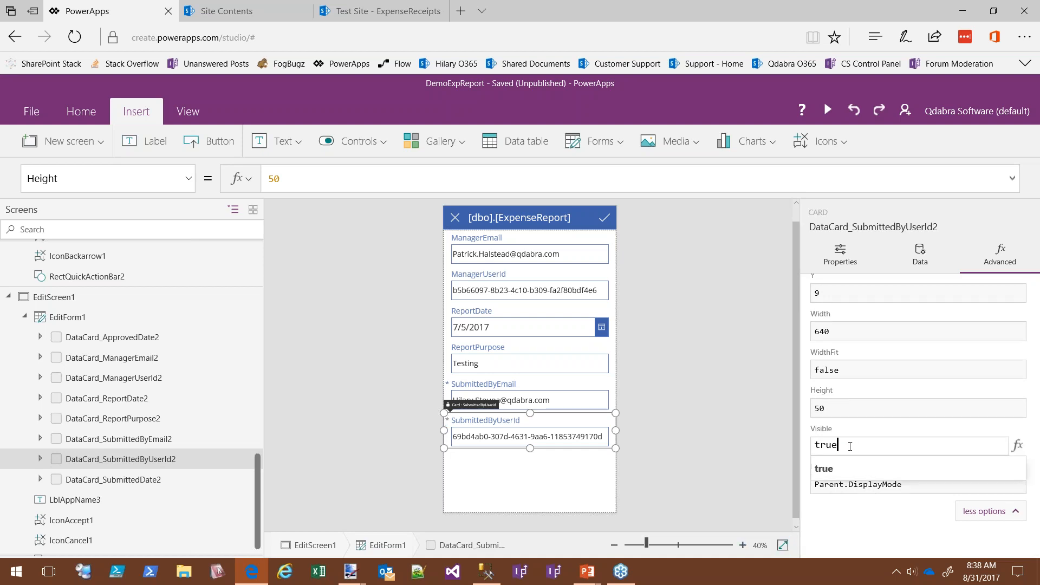
text(false)
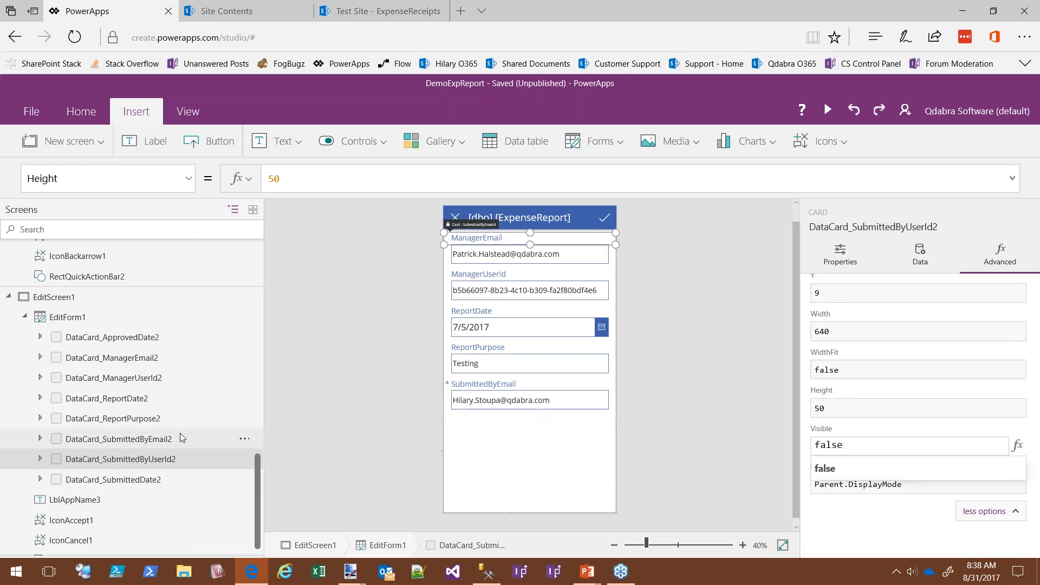
Step: Set Visible to false for the SubmittedByEmail card on the edit form
click(152, 439)
scroll(844, 445, down, 10)
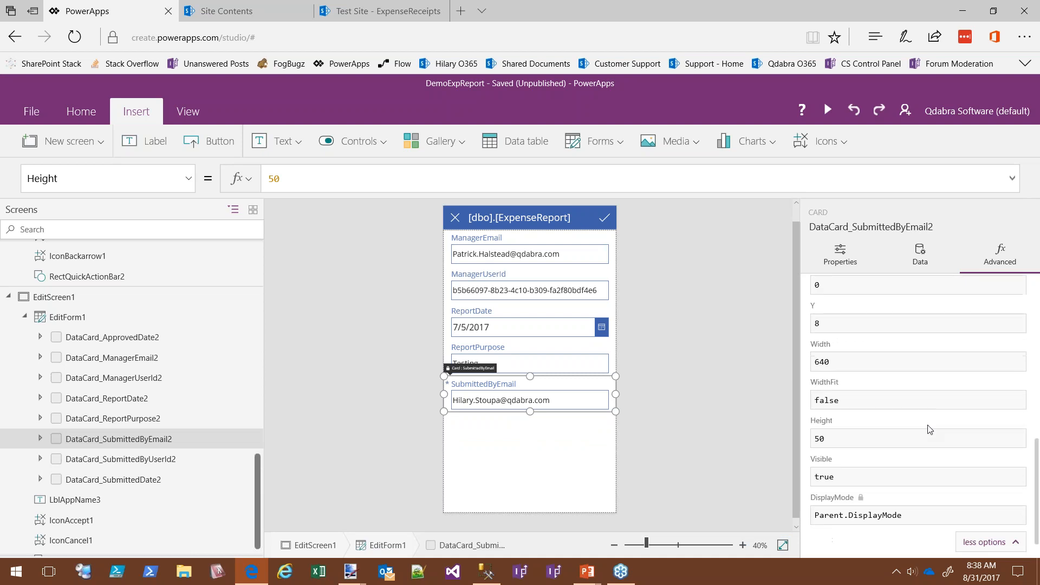
double_click(845, 446)
text(false)
click(115, 419)
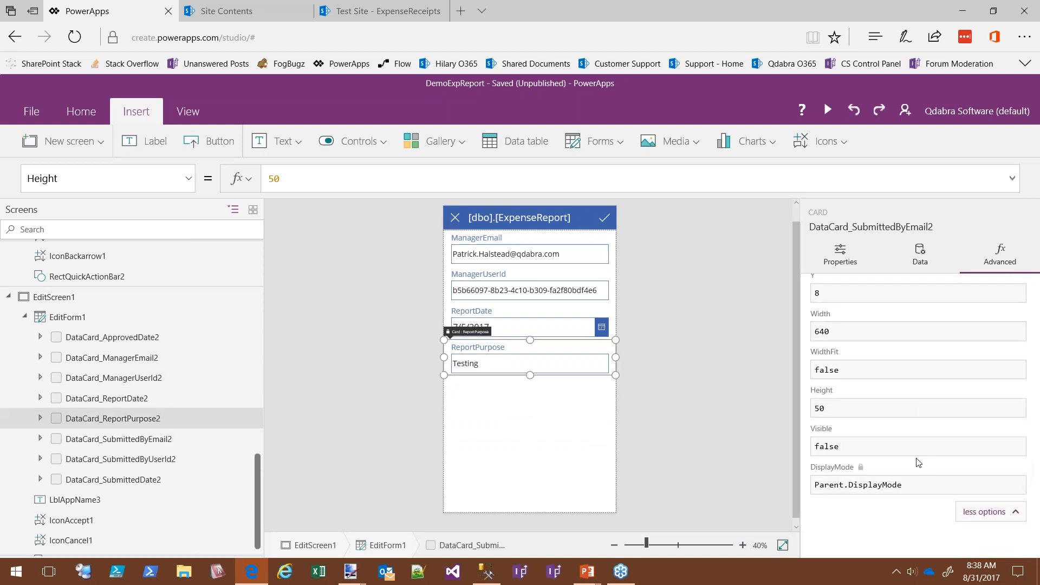
click(89, 401)
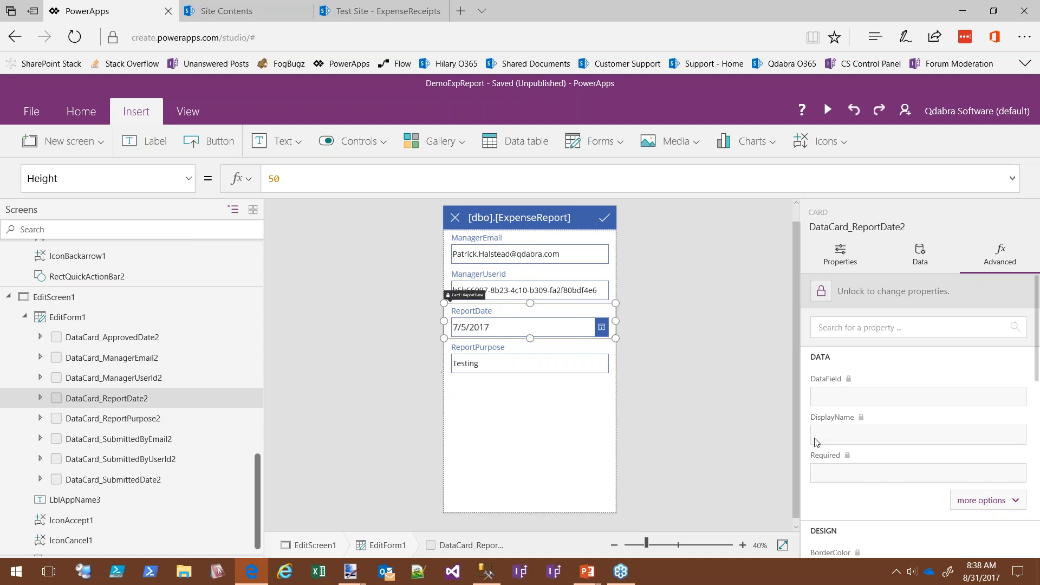
scroll(897, 414, down, 3)
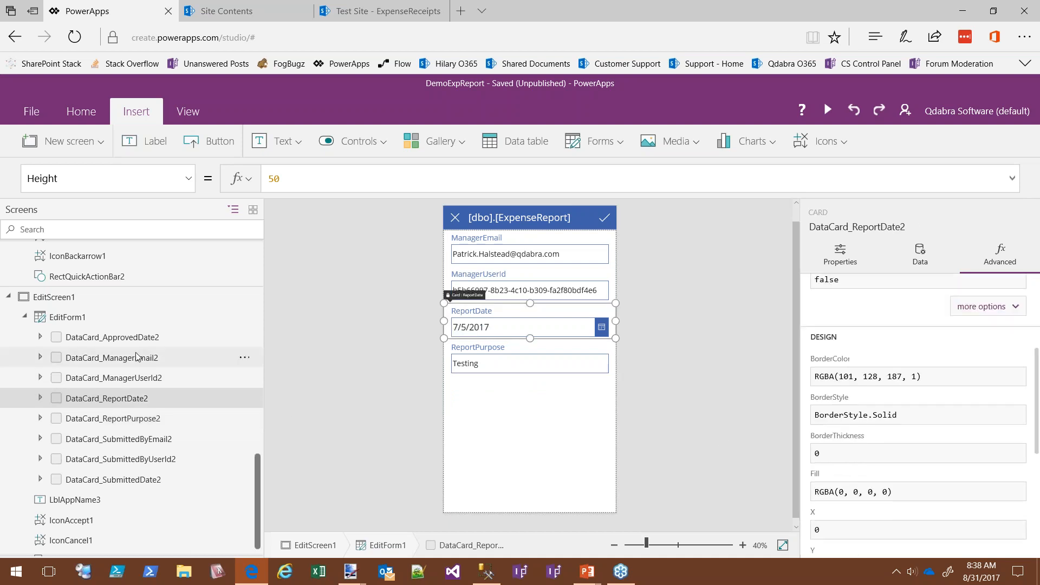
Step: Hide the ManagerUserId card on the edit form by setting its Visible property to false
click(130, 378)
scroll(964, 447, down, 5)
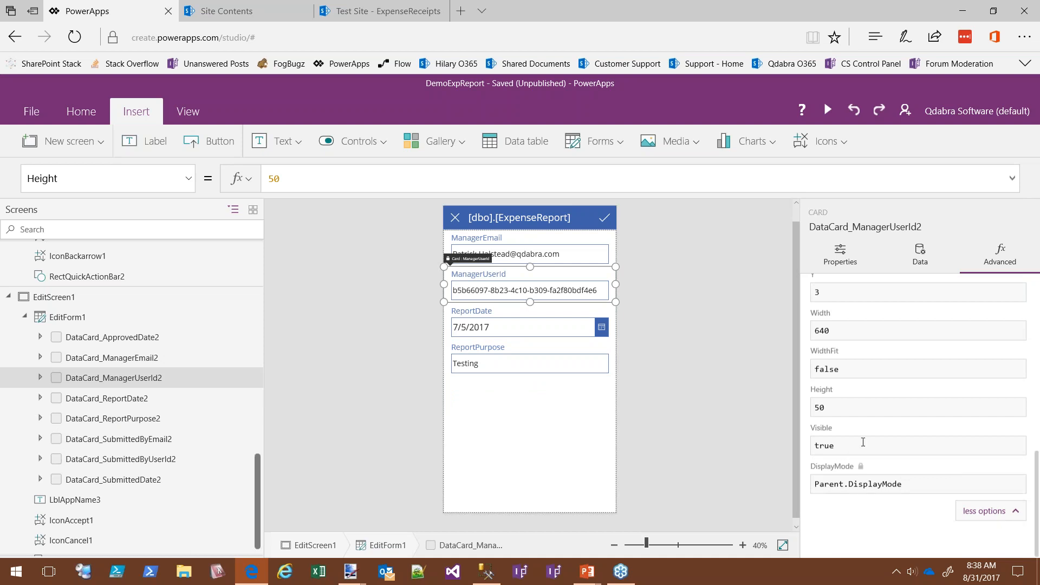
click(863, 442)
text(false)
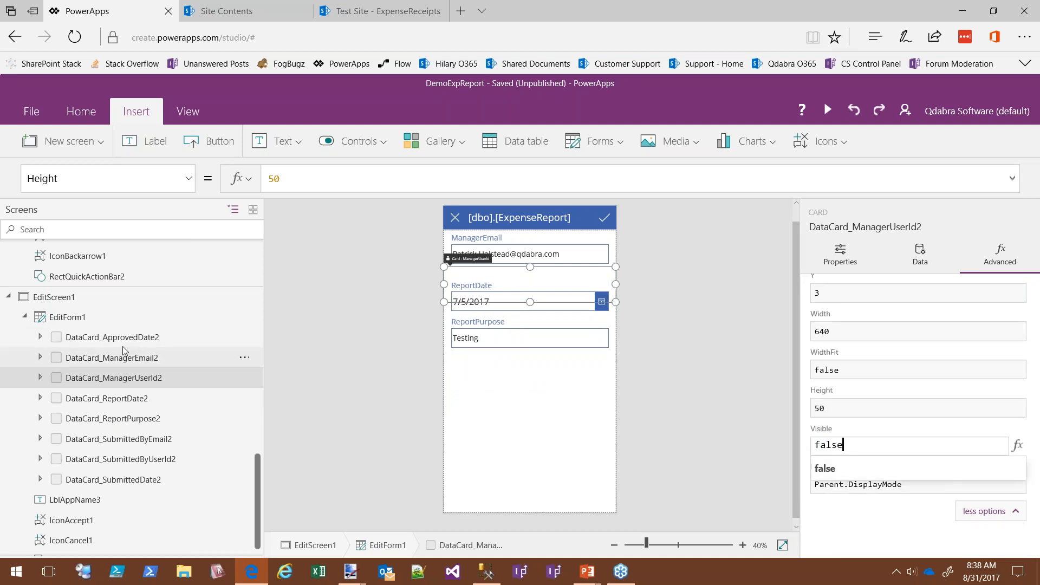
Step: Set the ManagerEmail card's Visible property to false so the edit form keeps only ReportDate and ReportPurpose
click(123, 359)
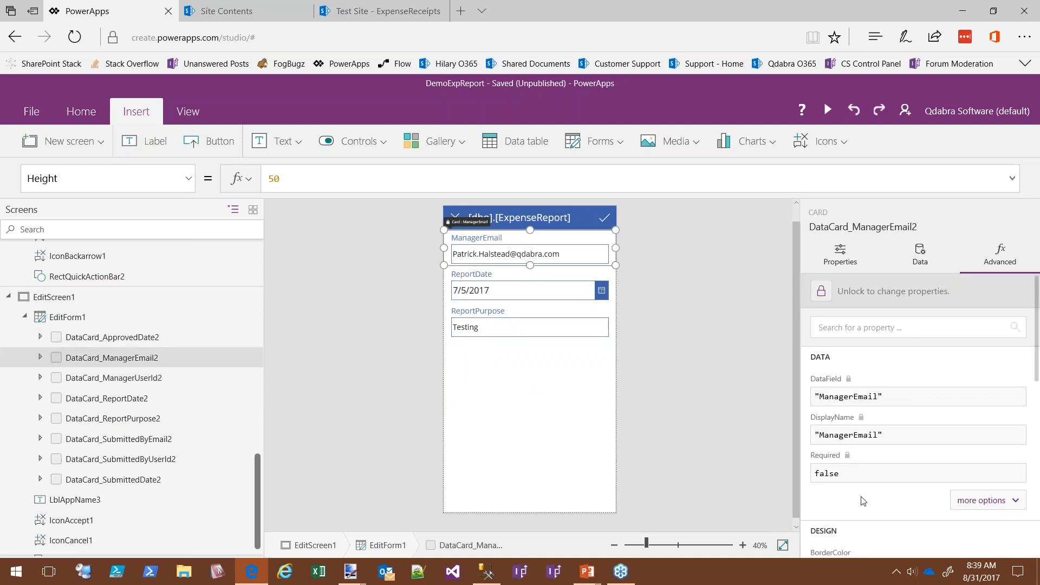
scroll(900, 502, down, 10)
scroll(900, 504, down, 2)
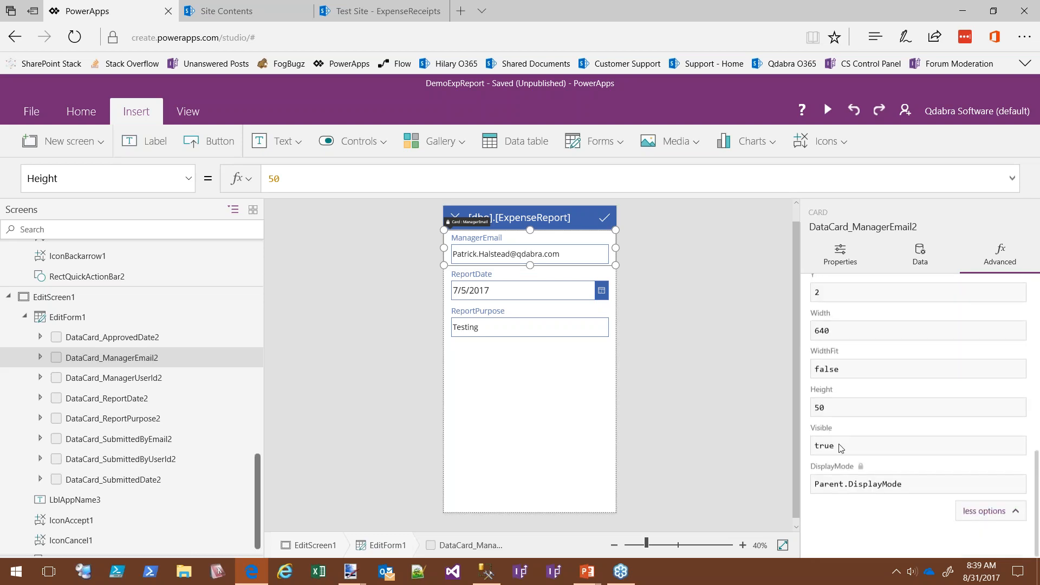
click(851, 448)
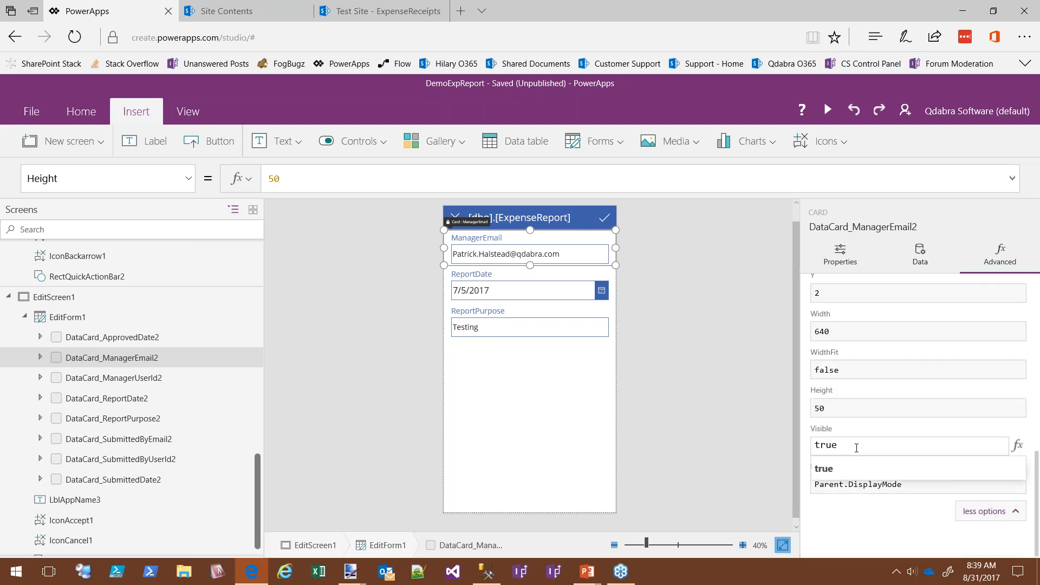
drag(855, 445, 813, 446)
text(false)
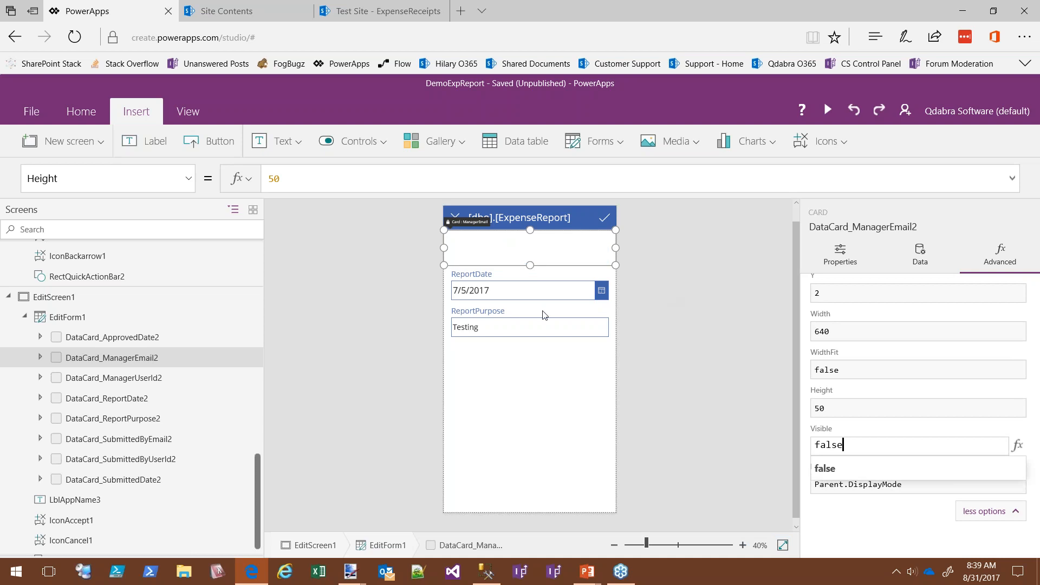
click(562, 318)
click(490, 278)
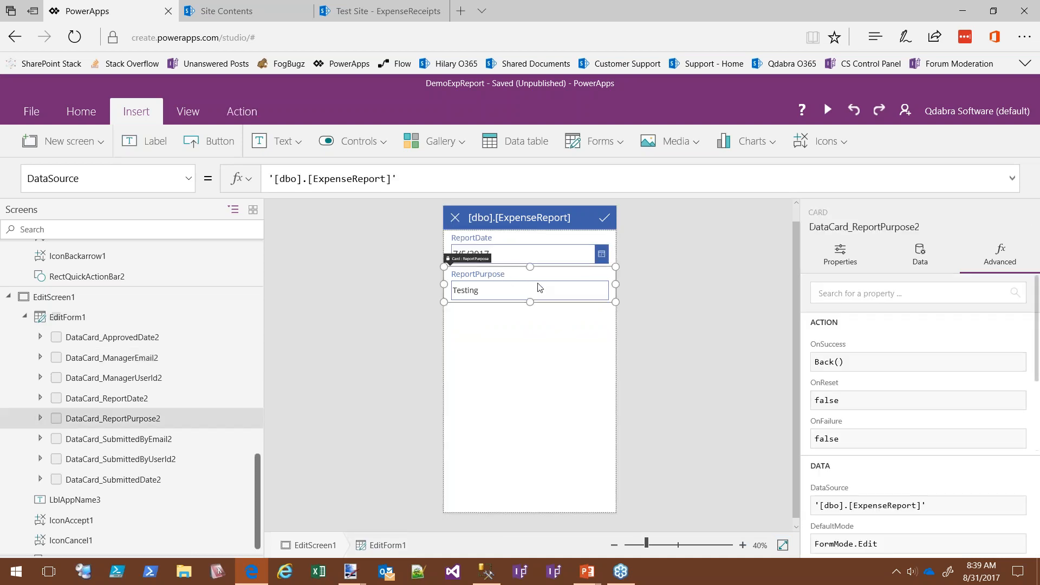
click(551, 364)
Step: Change the edit screen's title label text to "Enter Report"
click(511, 219)
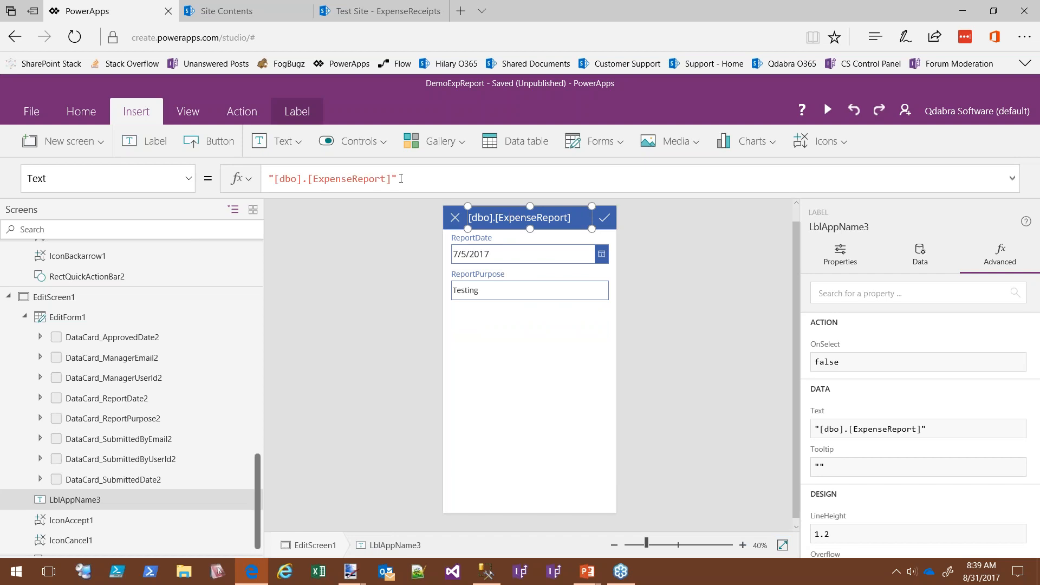
drag(394, 178, 274, 179)
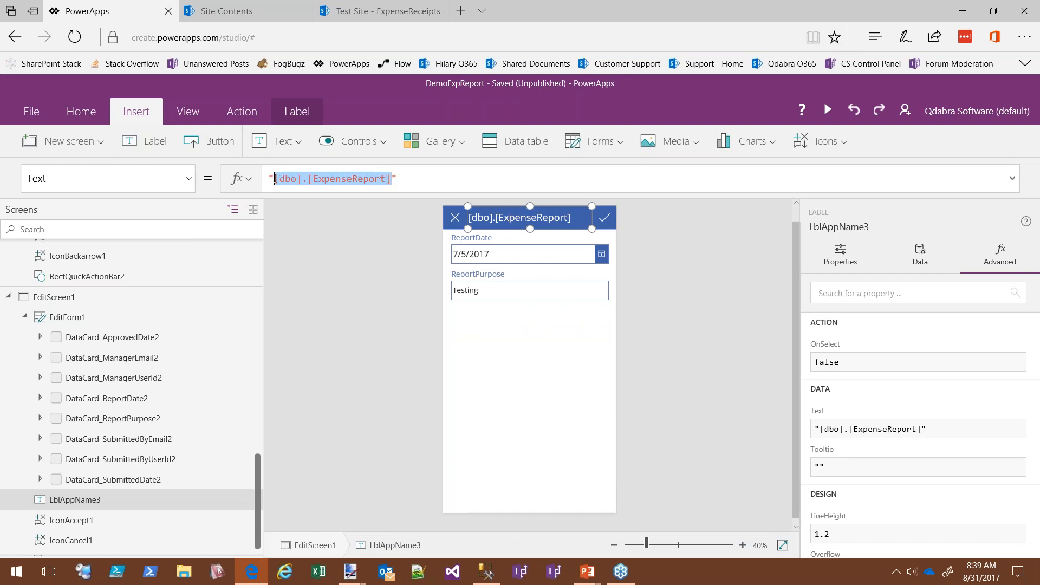
key(BackSpace)
text(Enter Report)
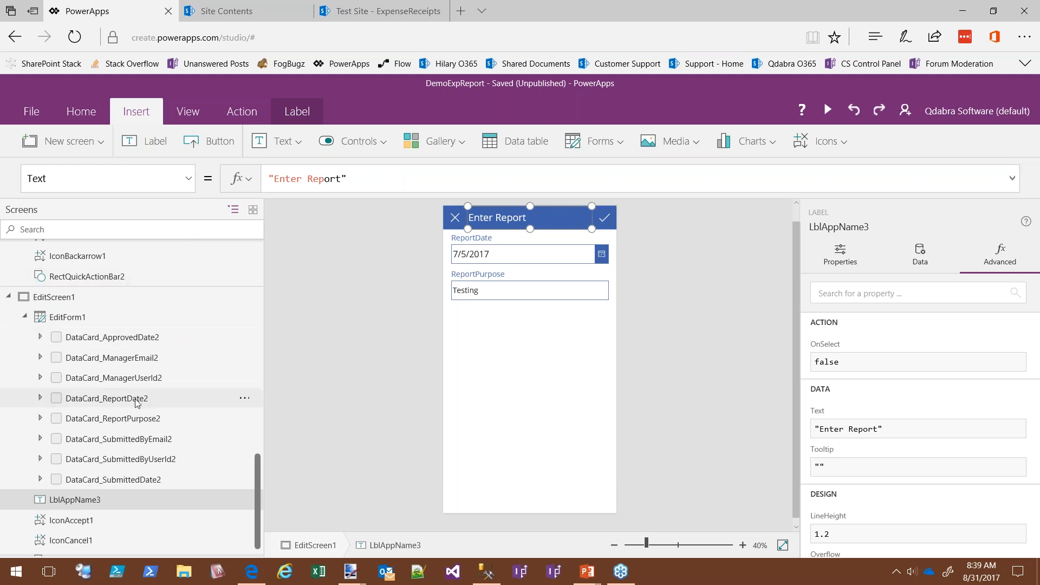
Step: Examine the edit form's ReportDate, ReportPurpose, SubmittedByEmail and SubmittedByUserId cards one by one
click(107, 398)
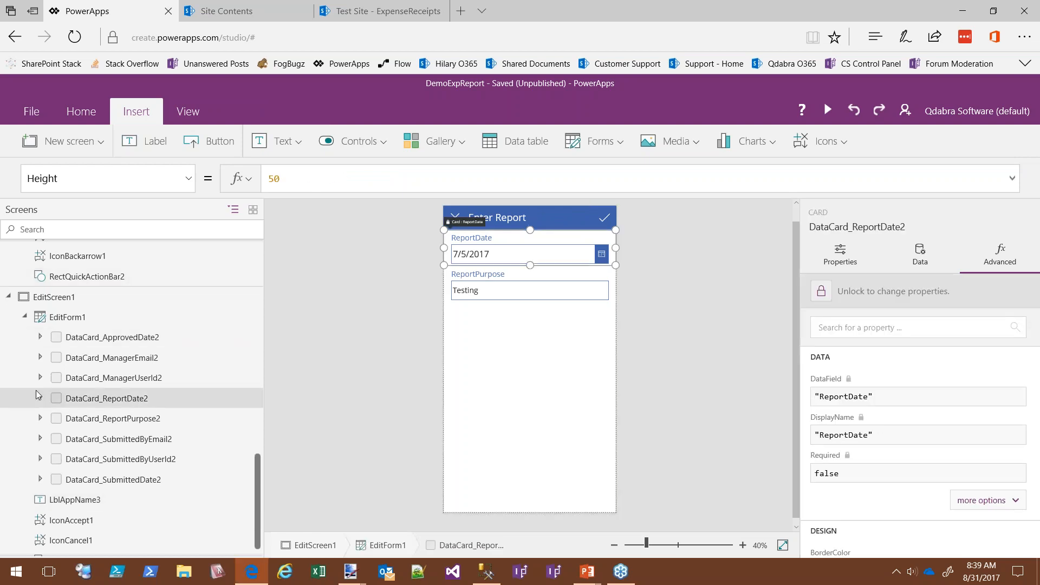
click(104, 382)
click(184, 405)
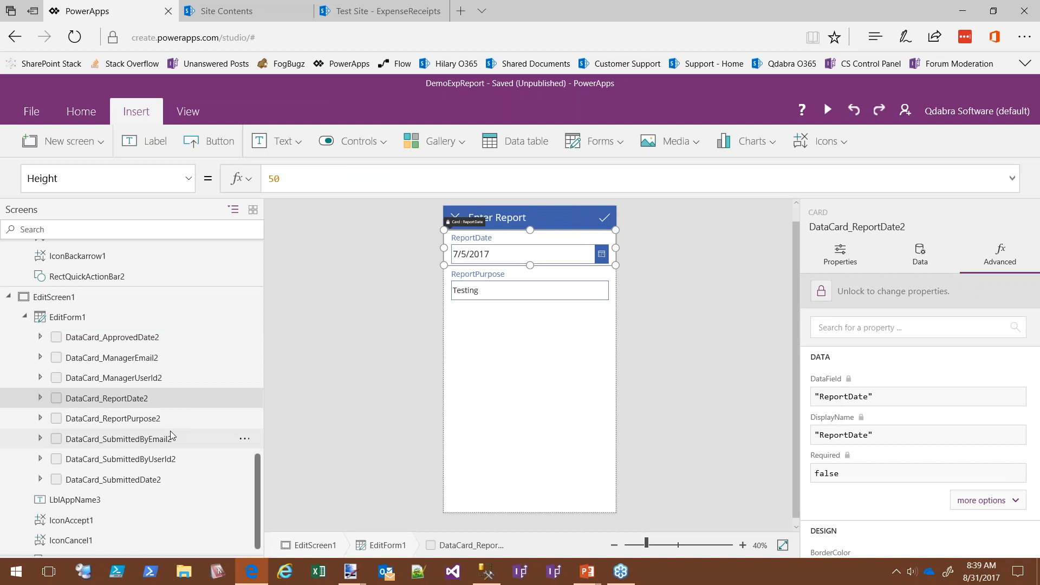
drag(174, 426, 162, 430)
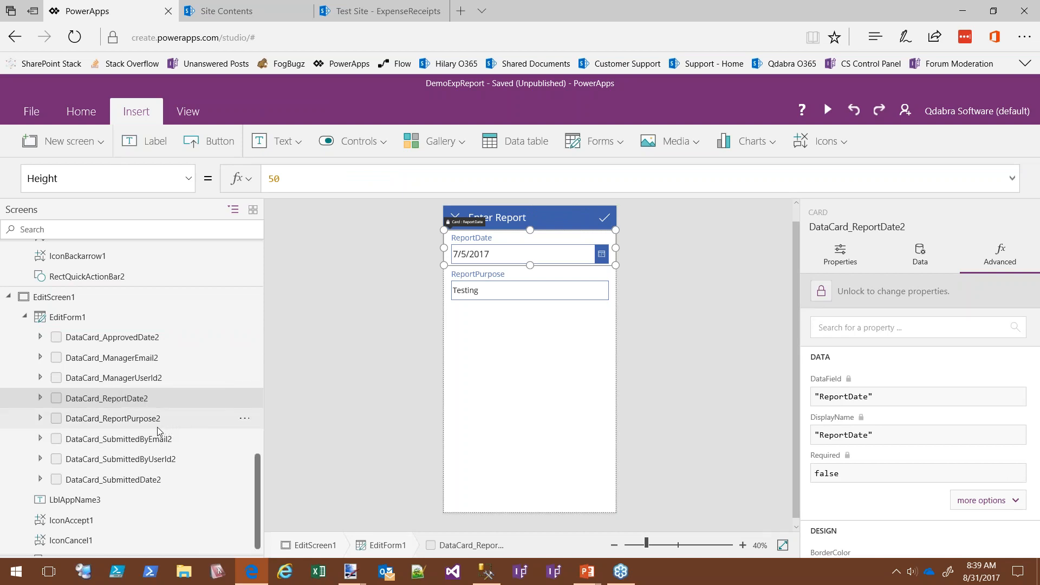
click(70, 425)
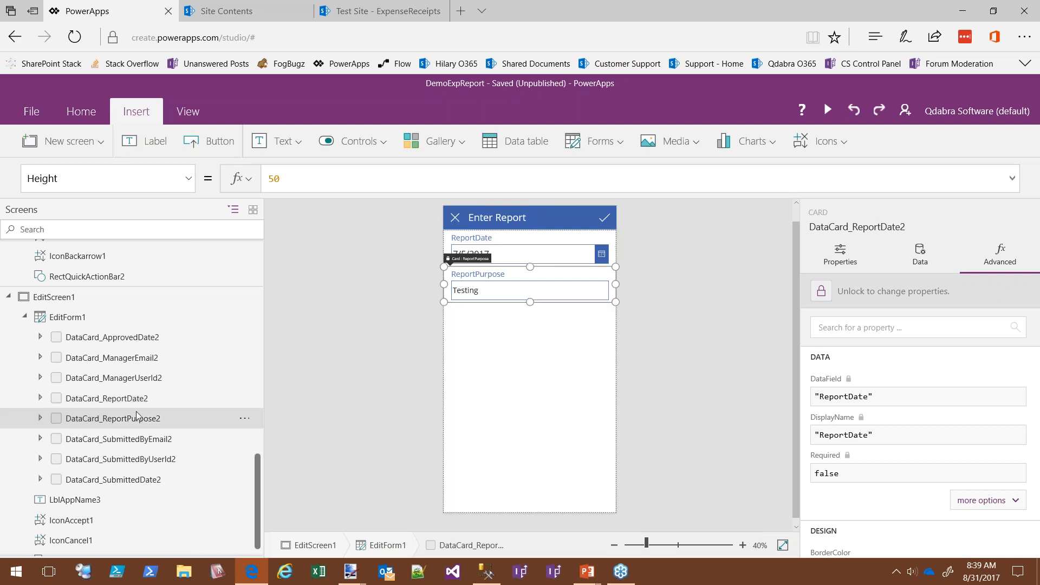
click(146, 444)
click(138, 460)
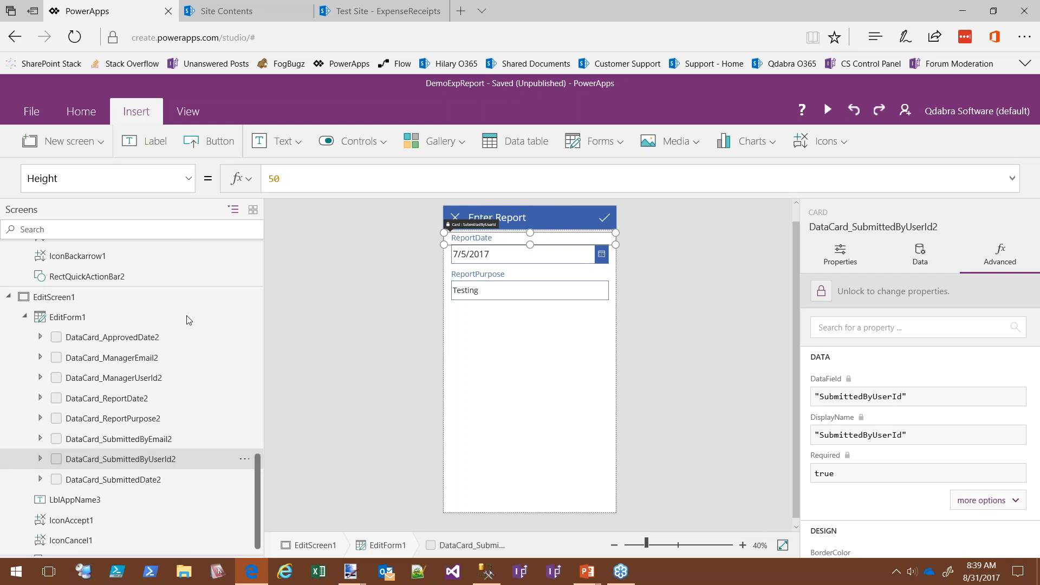
Step: Select BrowseScreen1 and open its OnStart formula for editing
scroll(163, 412, up, 5)
scroll(181, 394, up, 3)
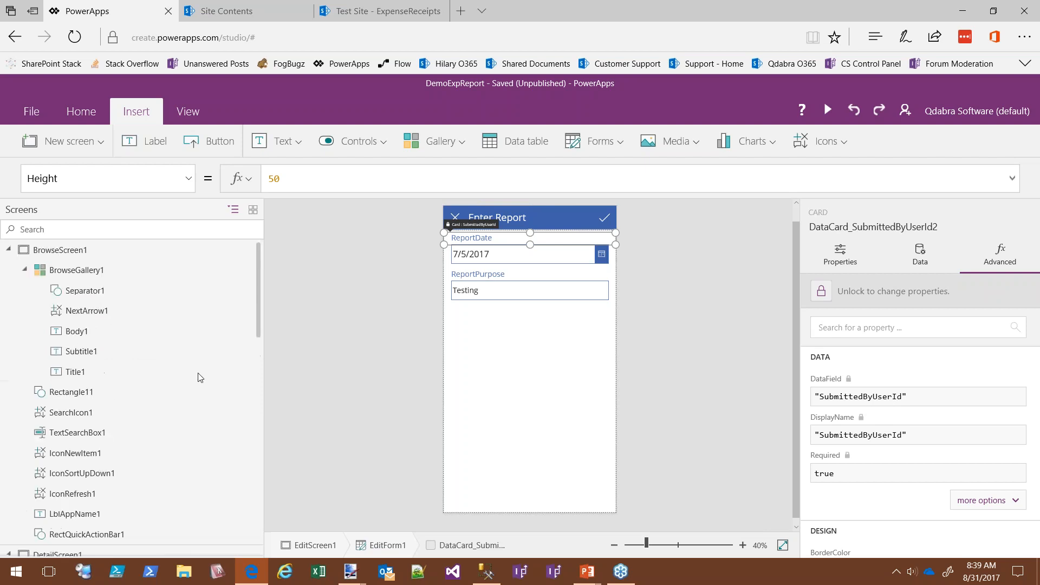
click(70, 252)
click(189, 183)
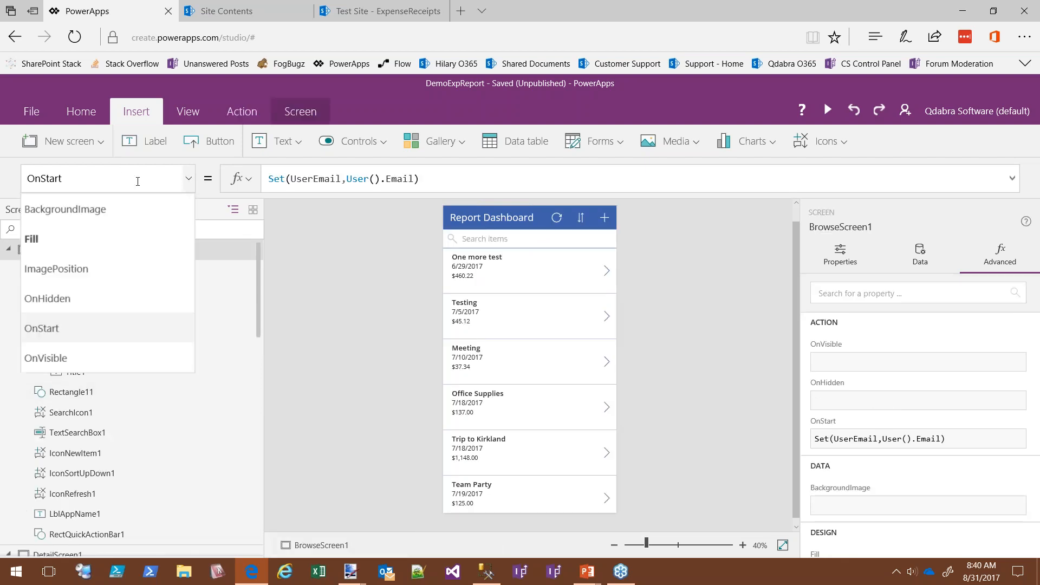
click(438, 181)
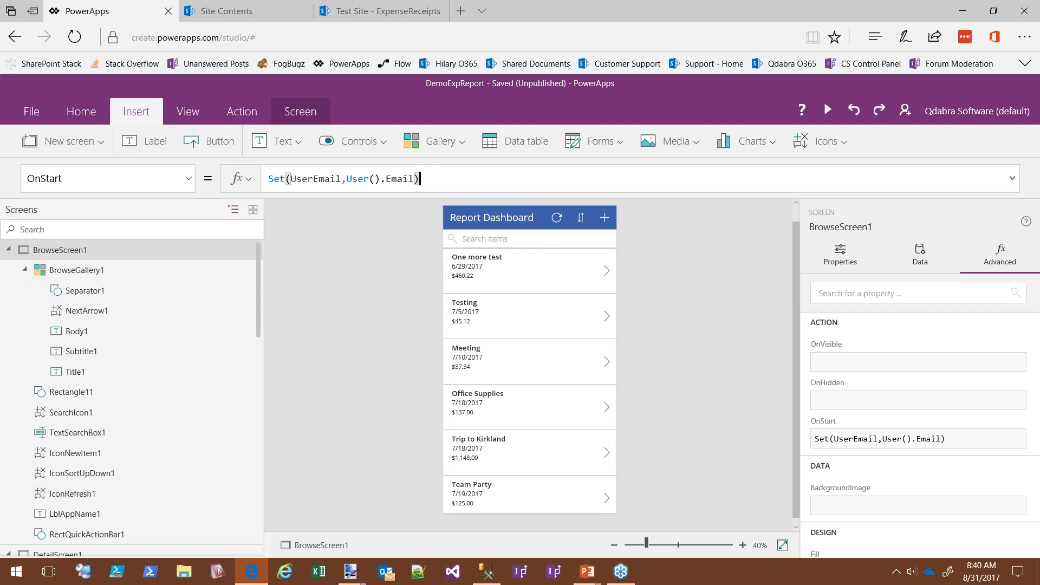
Step: Add an existing Office 365 Users connection to the app as a data source
click(919, 251)
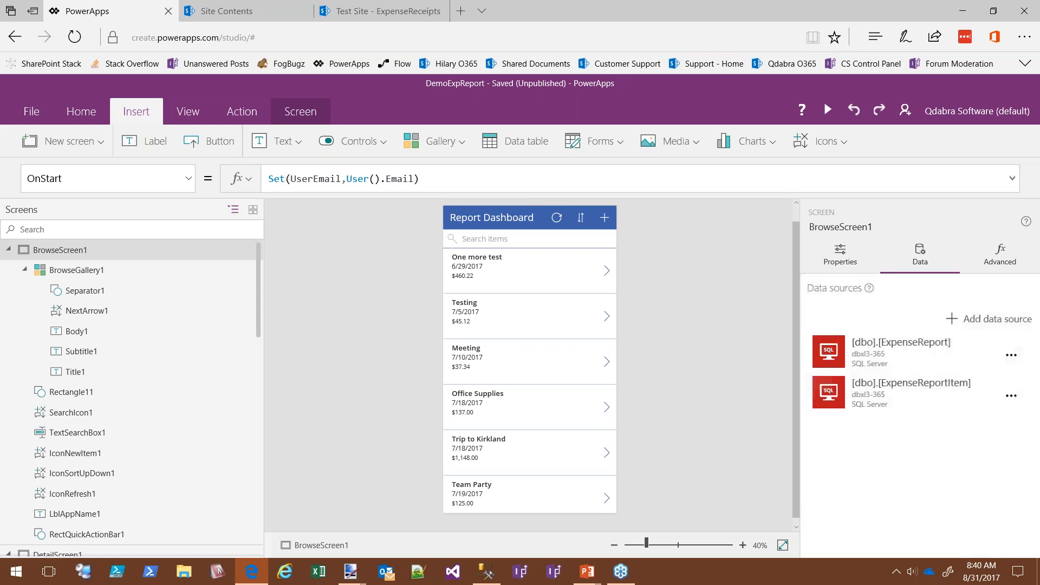
click(991, 320)
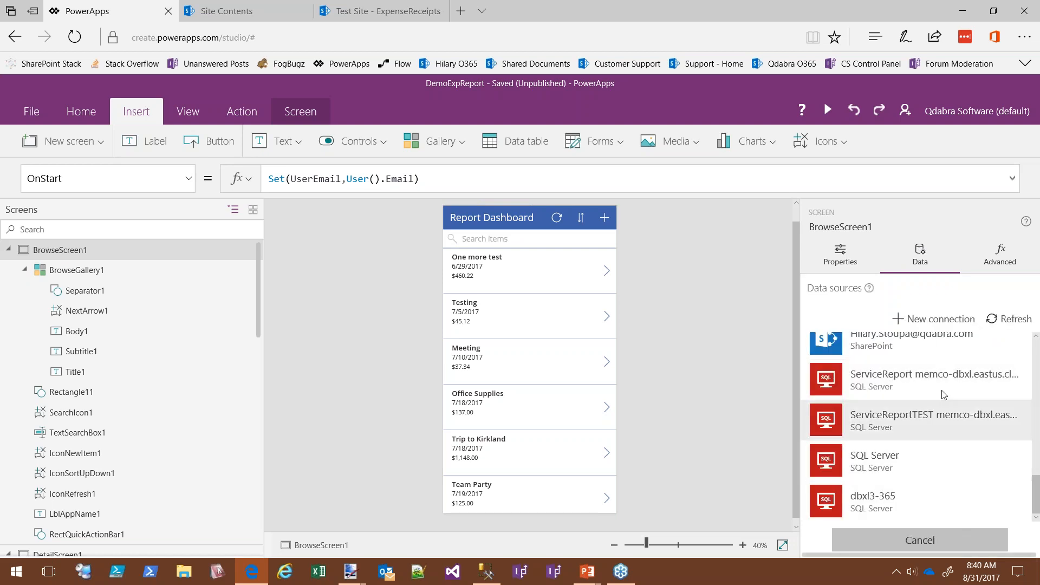
scroll(947, 422, up, 3)
scroll(947, 439, up, 1)
scroll(965, 460, up, 5)
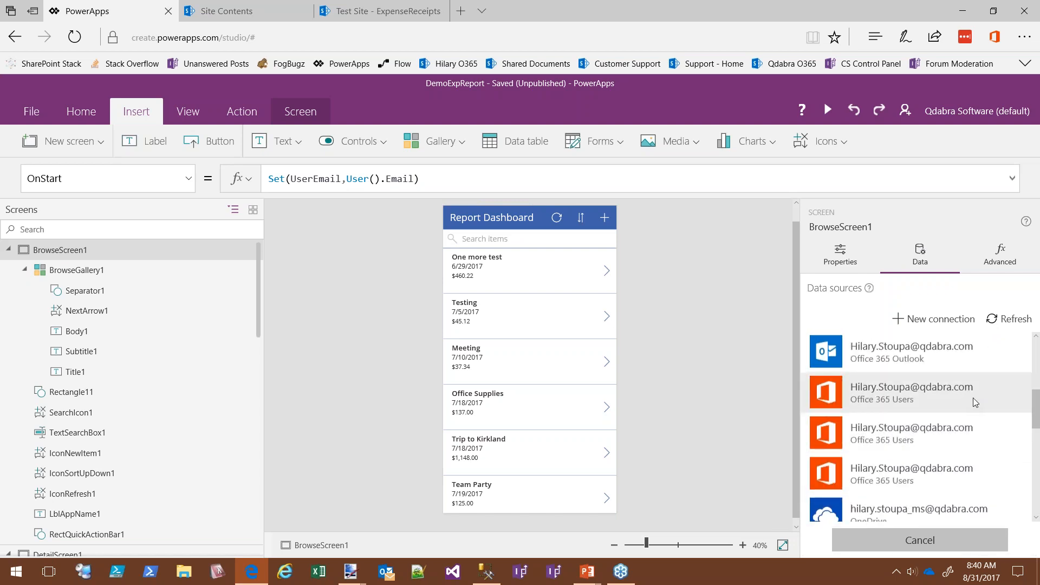
scroll(982, 410, down, 2)
scroll(981, 402, up, 1)
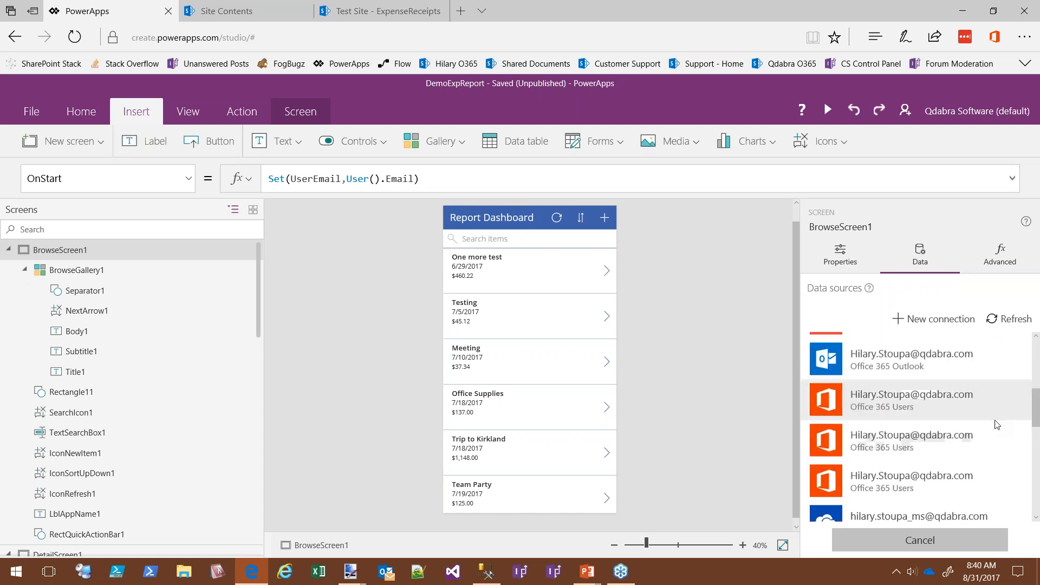
click(1016, 392)
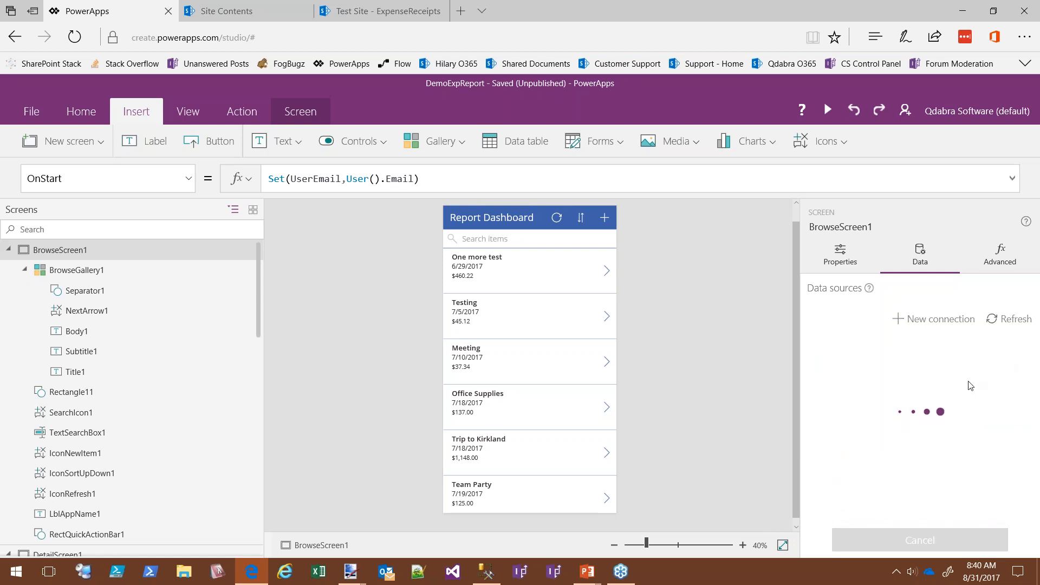
Step: Append a second Set call to BrowseScreen1's OnStart formula that defines UserId from the Office365Users connector
click(590, 183)
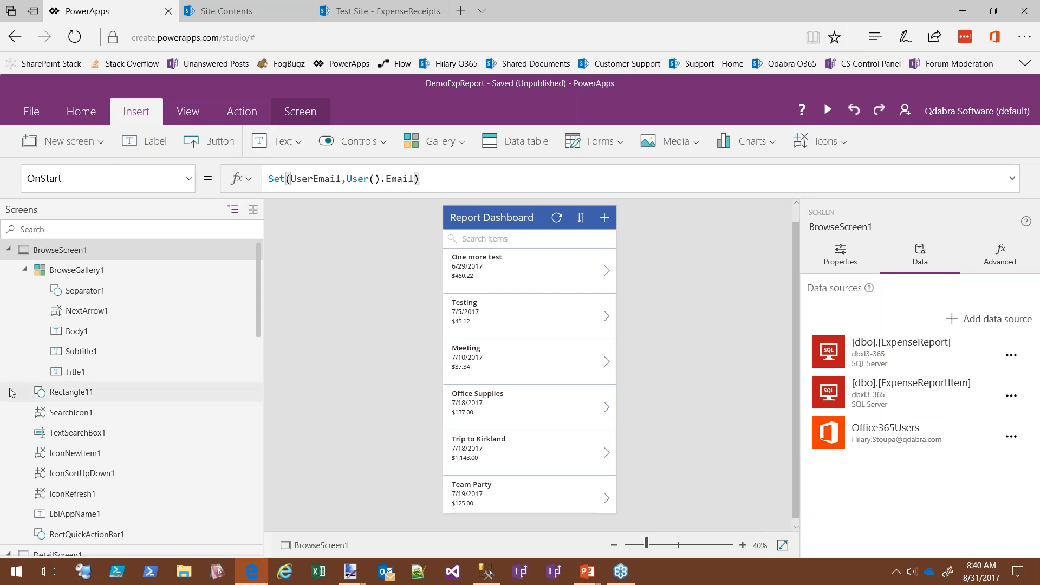
text(;Set)
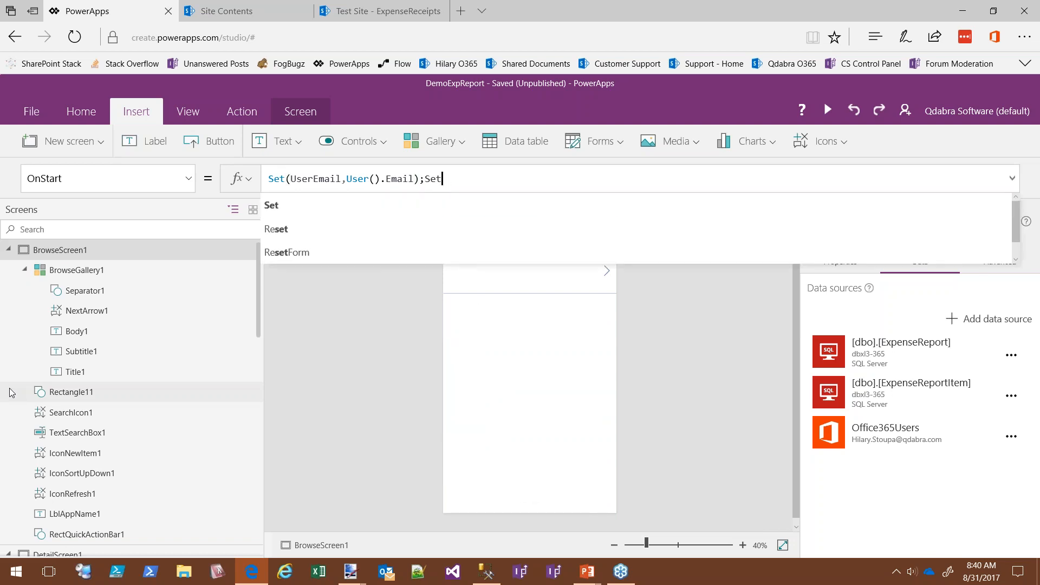
text((UserI)
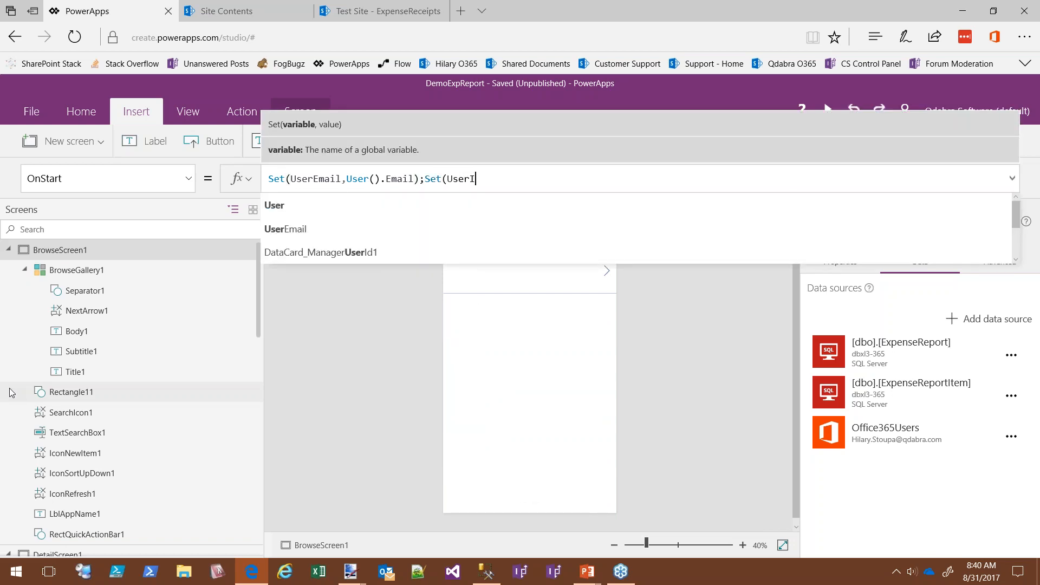
text(d)
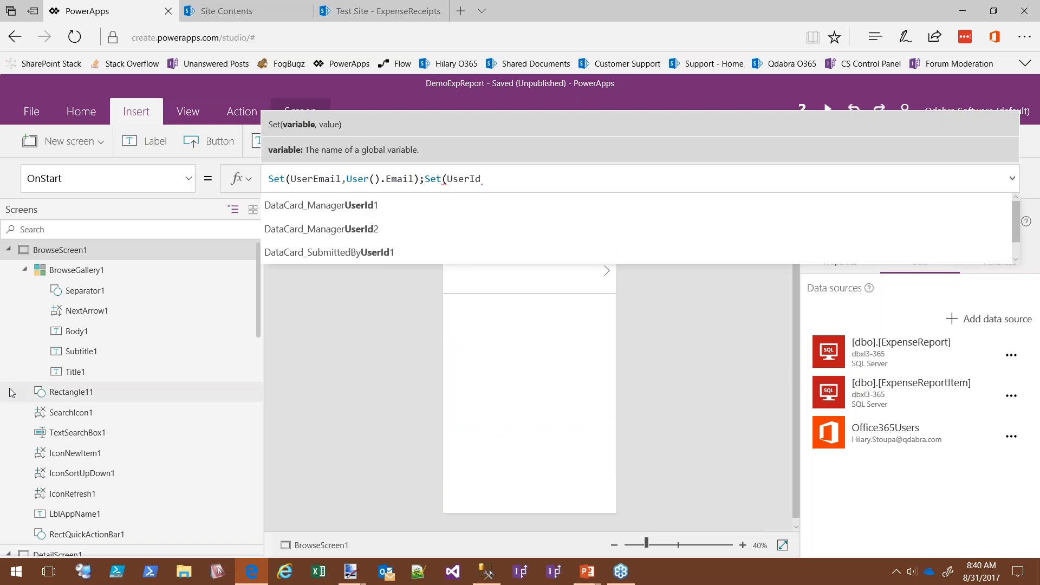
text(, Off)
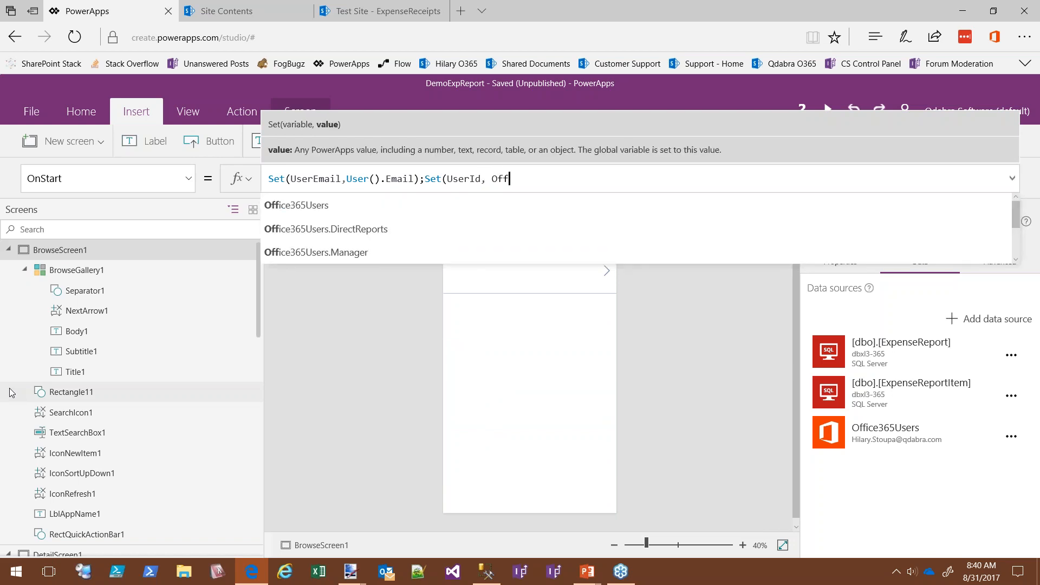
key(Down)
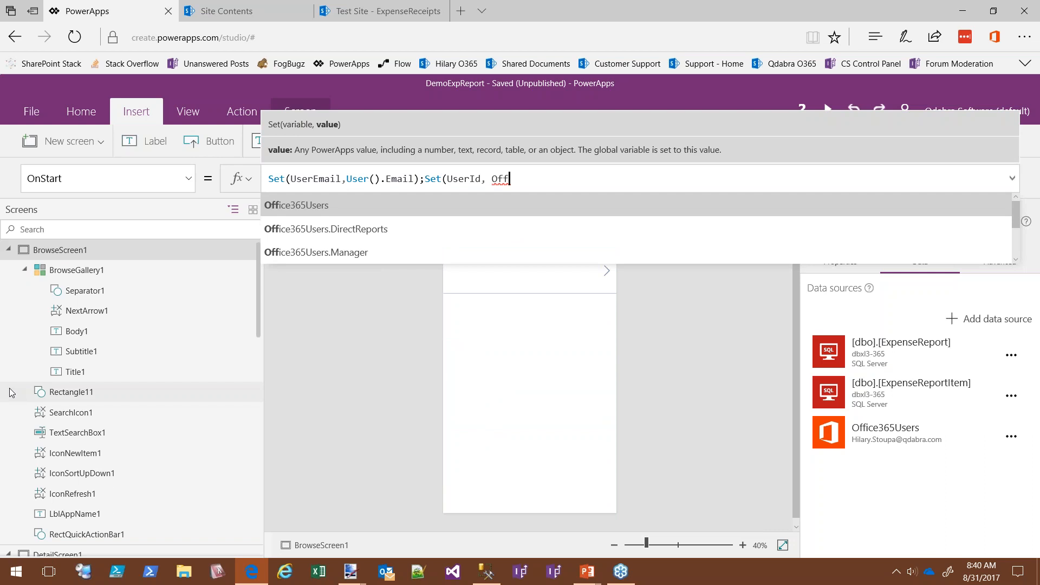
key(Tab)
text(.)
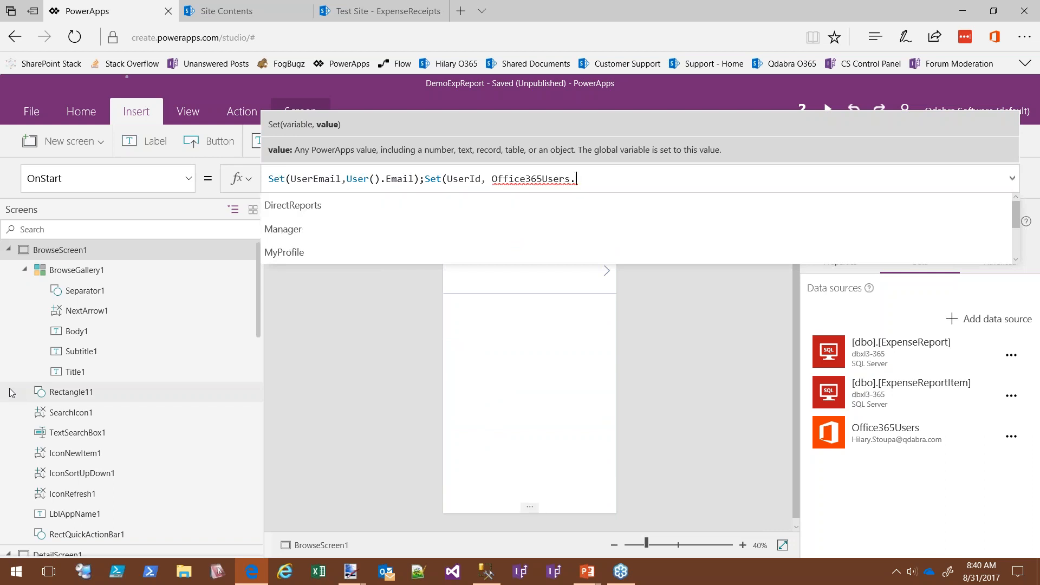
Step: Complete the UserId value as Office365Users.UserProfile(UserEmail).Id and end it with a semicolon
text(UserPr)
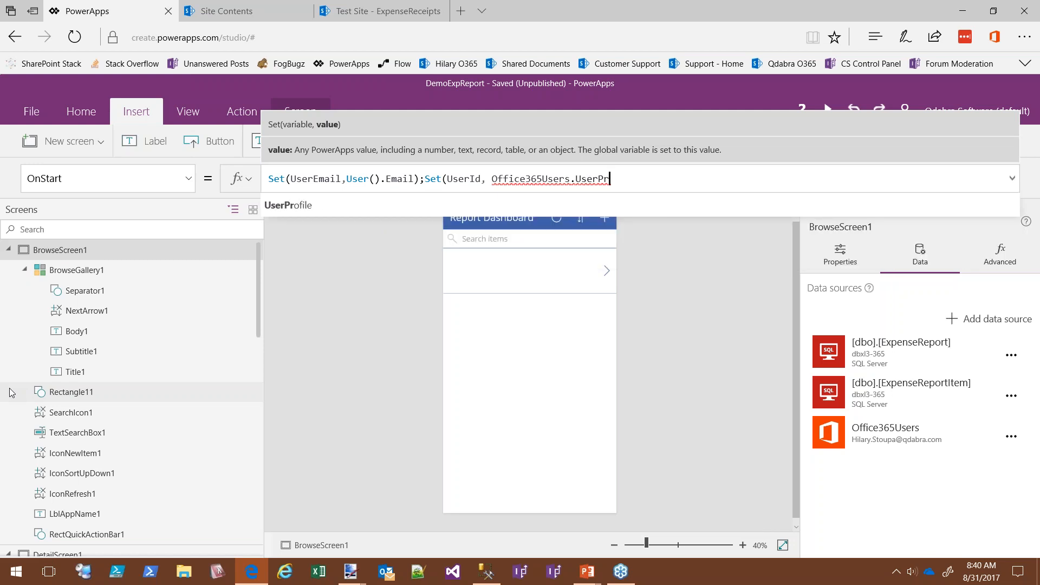
key(Tab)
text())
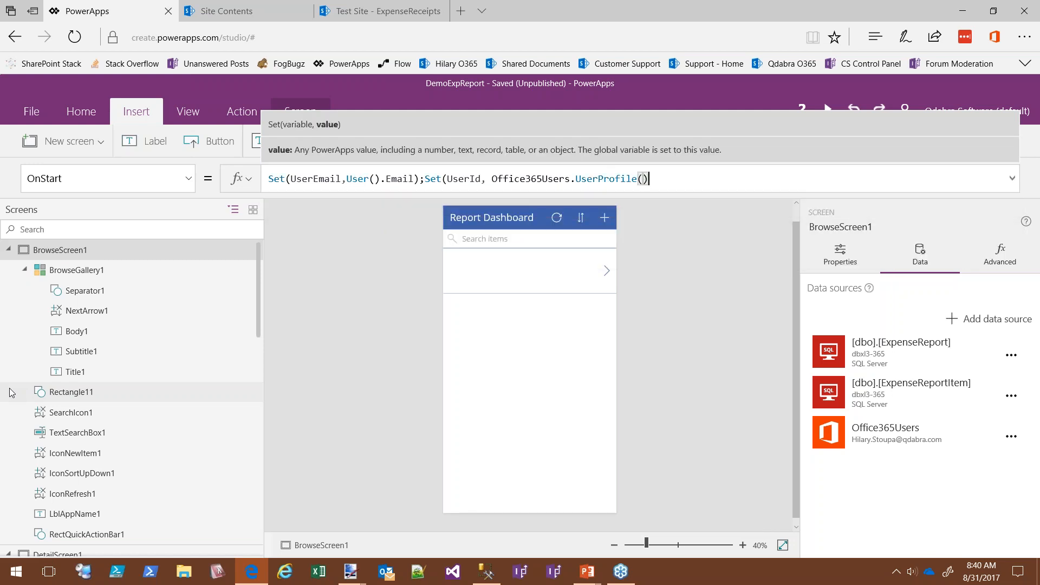
text(.)
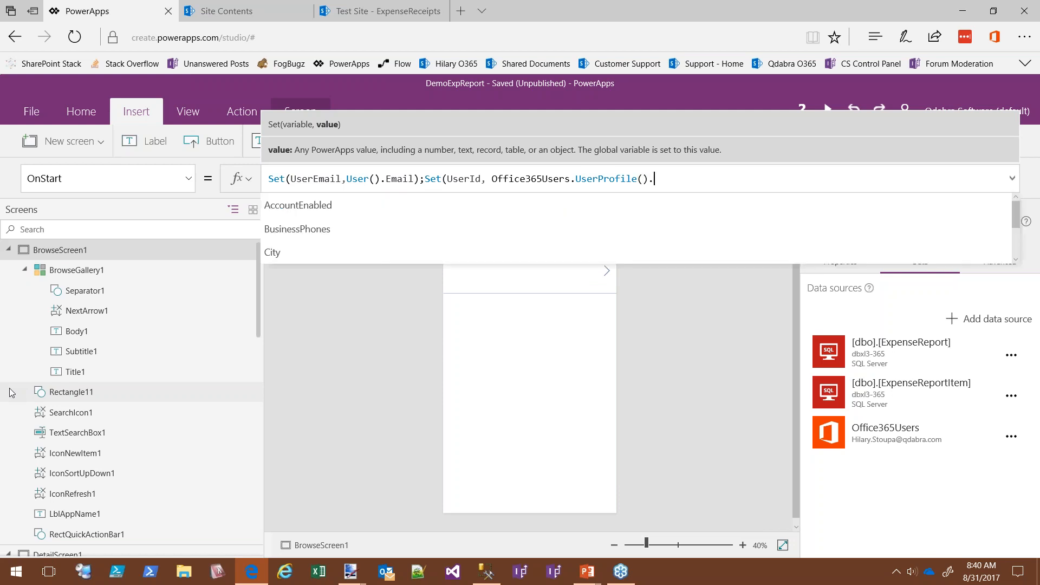
key(BackSpace)
key(BackSpace)
text(User)
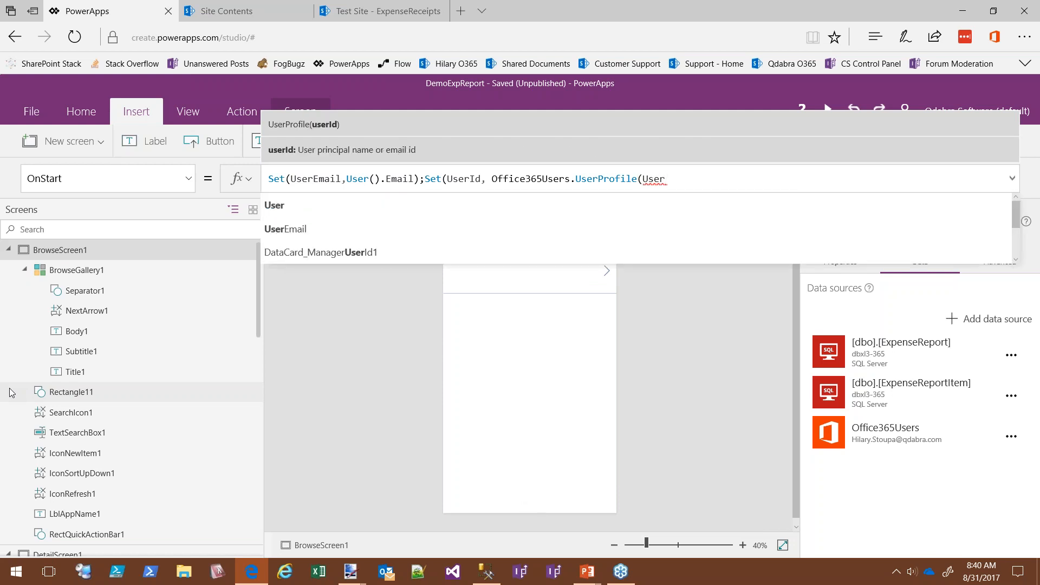
text(Email)
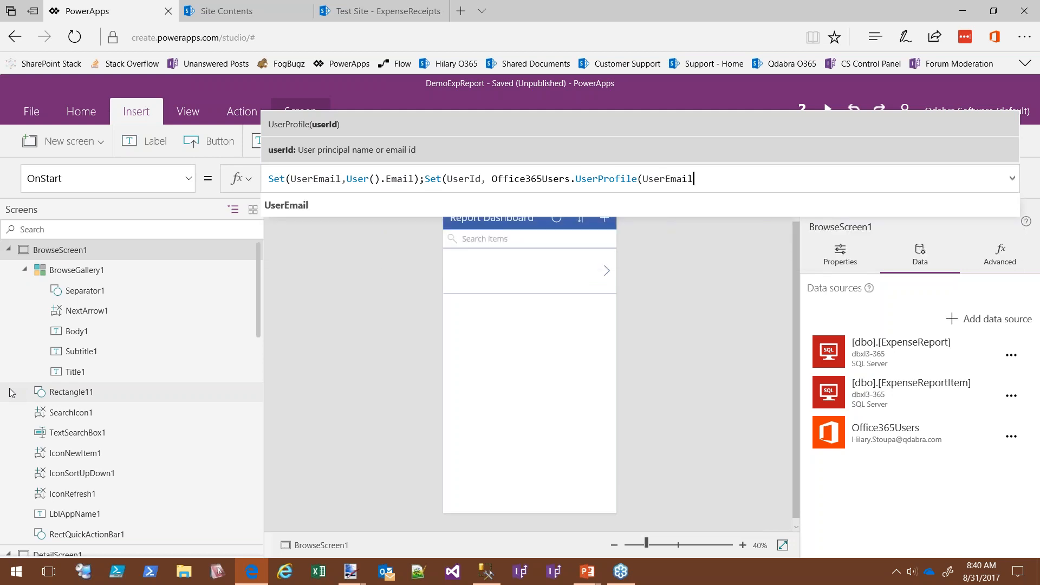
text())
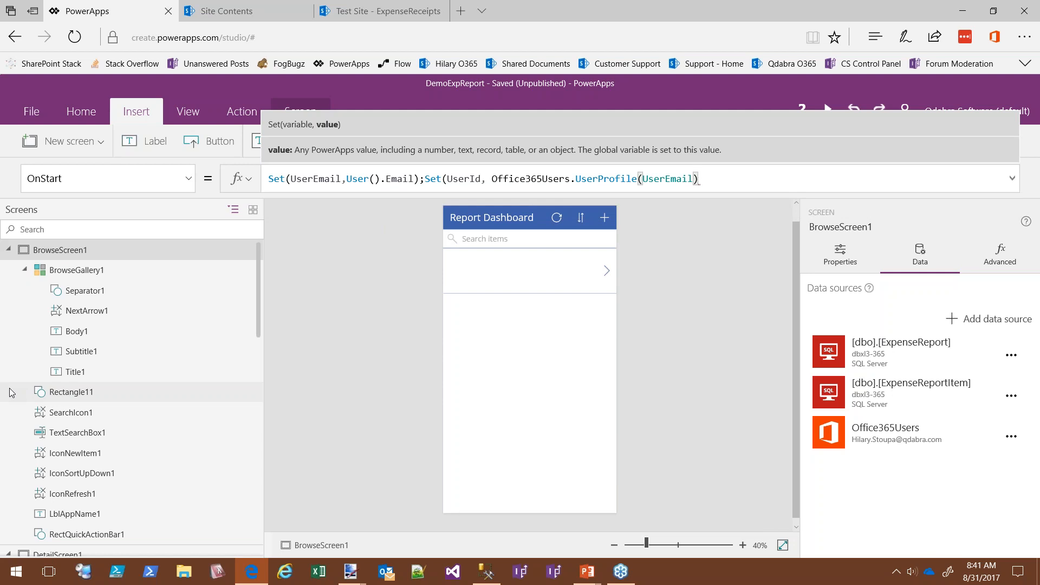
text(.I)
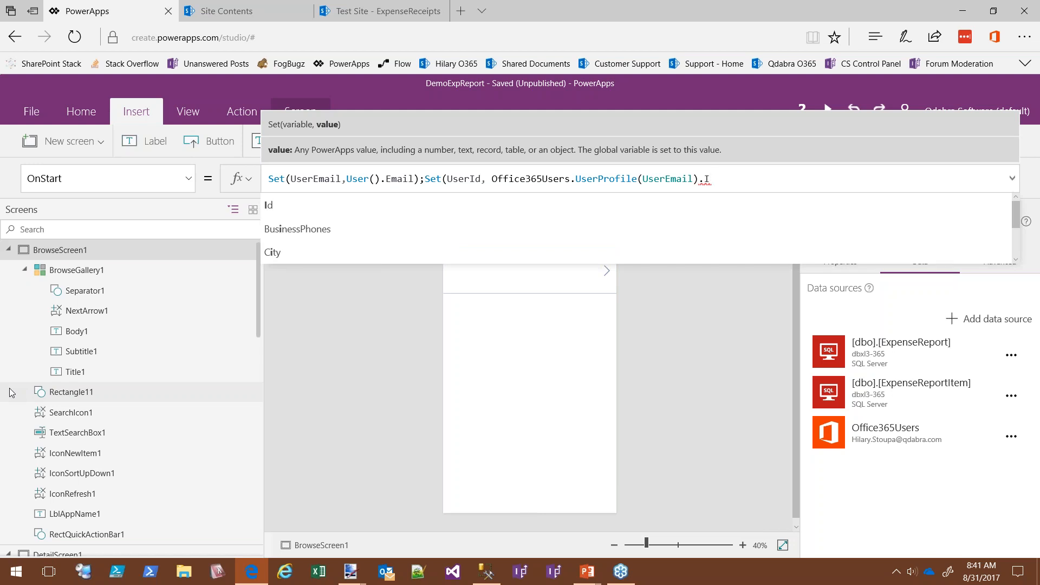
text(d;)
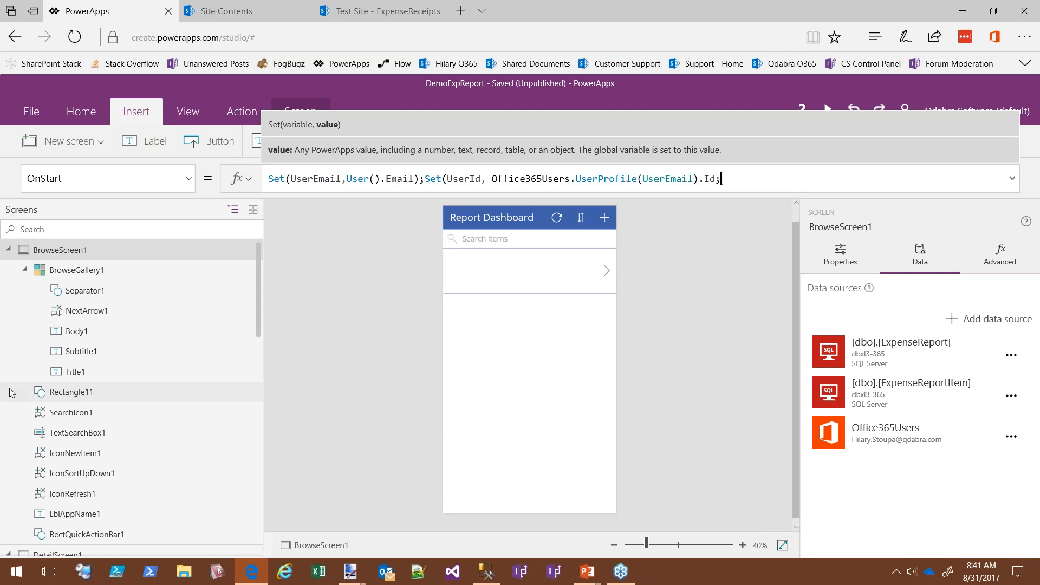
Step: Append a Set call to the OnStart formula that defines ManagerIdO365 as Office365Users.Manager(UserEmail).Id
text(S)
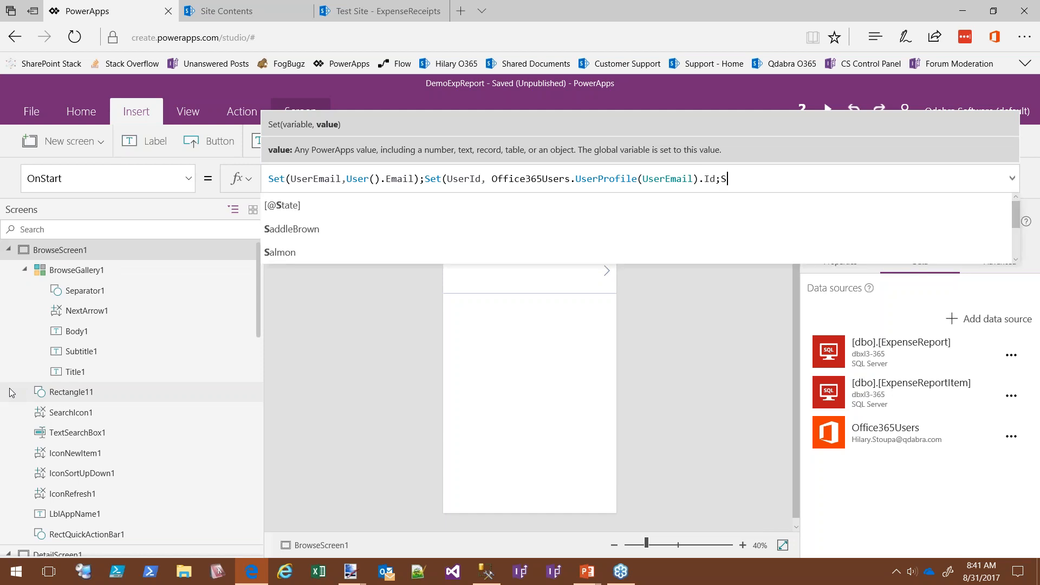
text(et(Manager)
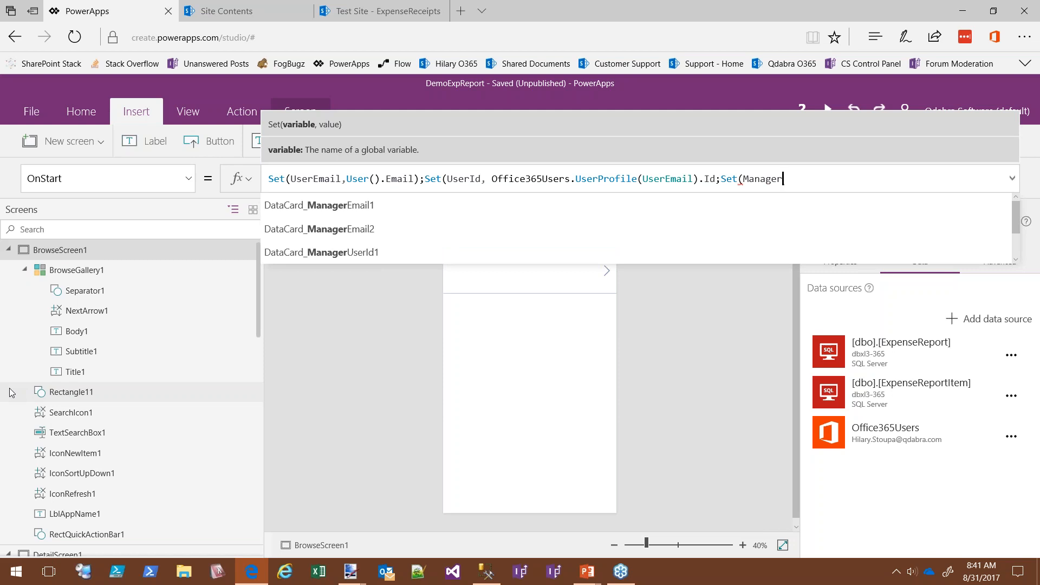
text(IdO)
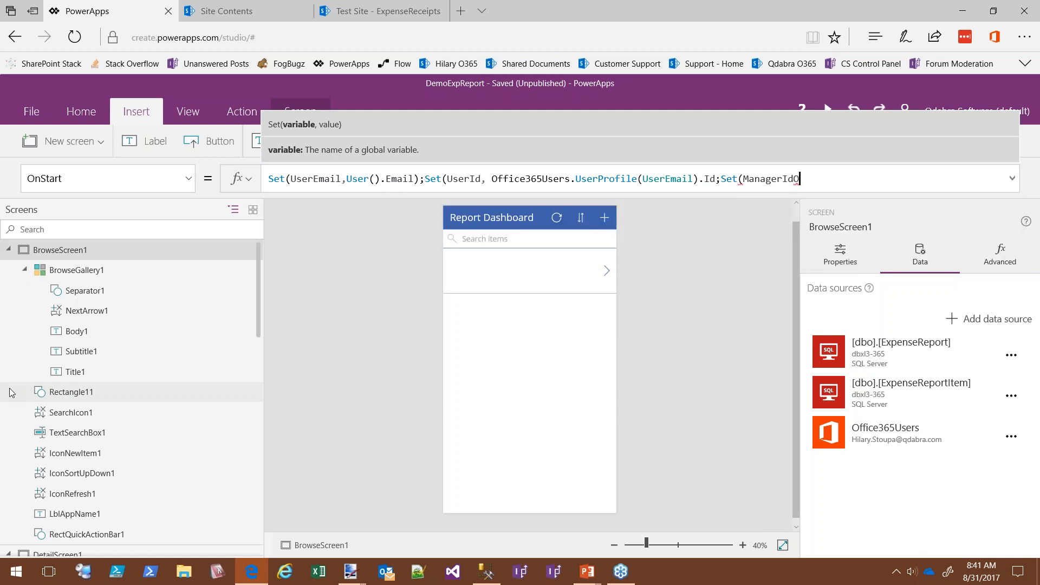
text(365, )
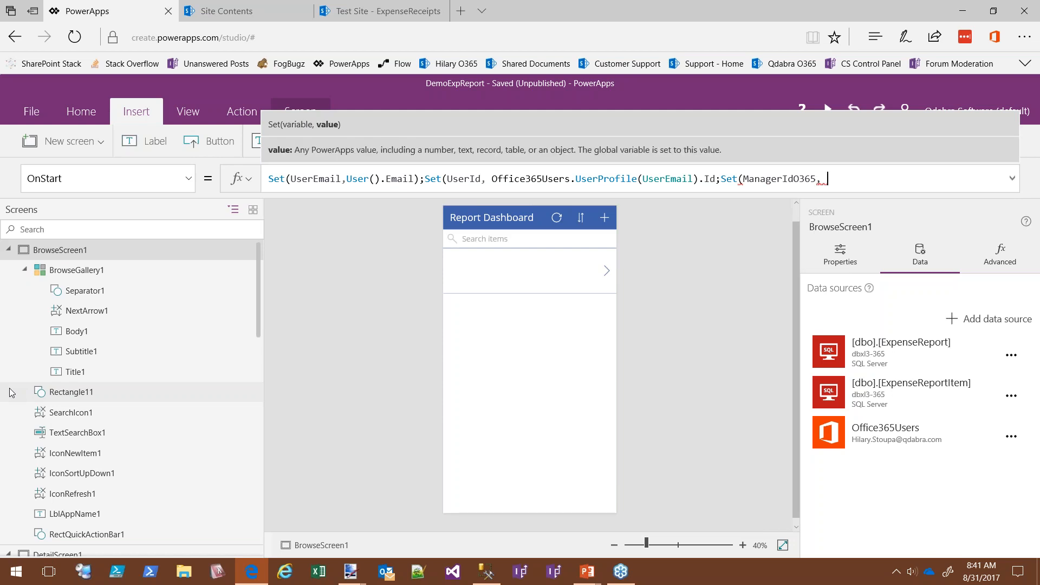
text(Office)
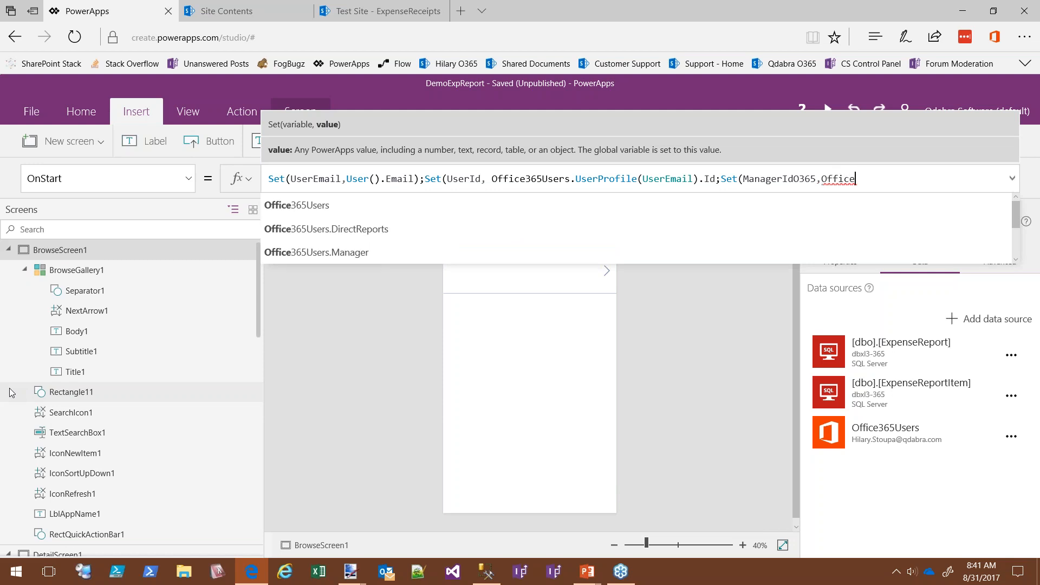
key(Down)
key(Down)
key(Tab)
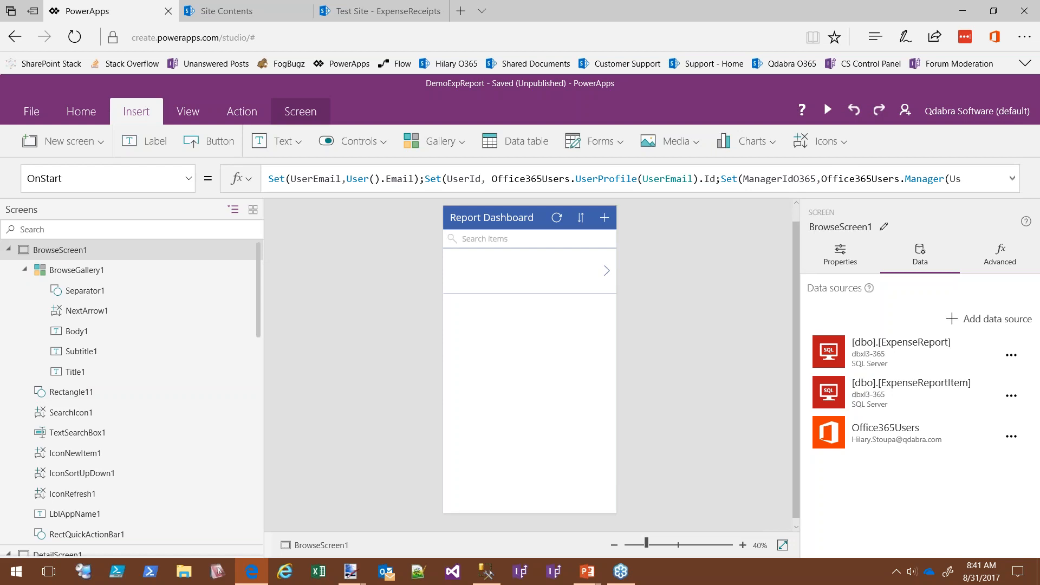
text(UserEmail).Id)
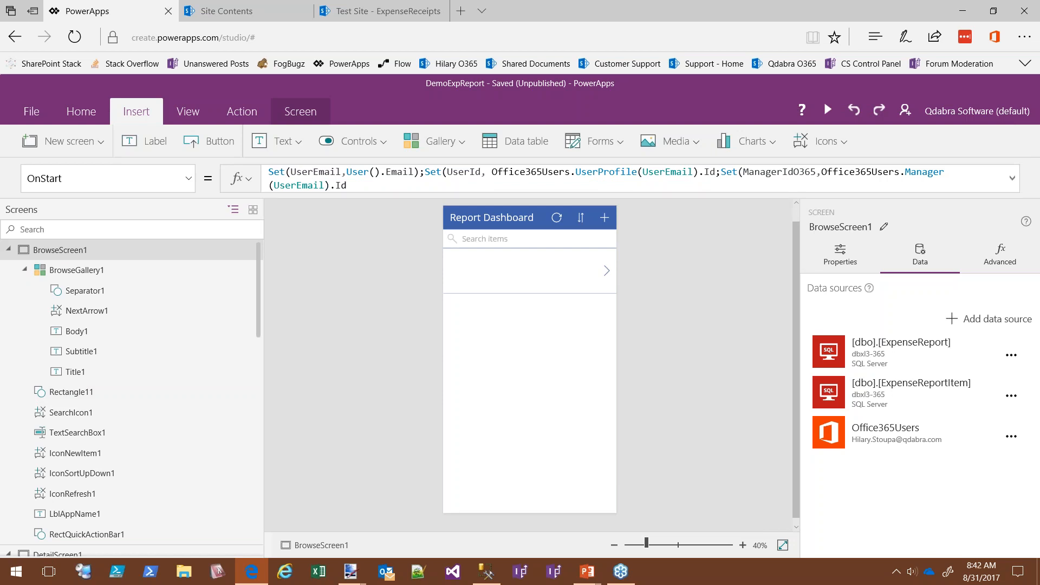
Step: Close that call and append Set(ManagerEmailO365, Office365Users.Manager(UserEmail).Mail) to the OnStart formula
text();Set(ManagerEmaio)
key(BackSpace)
text(O365, Office)
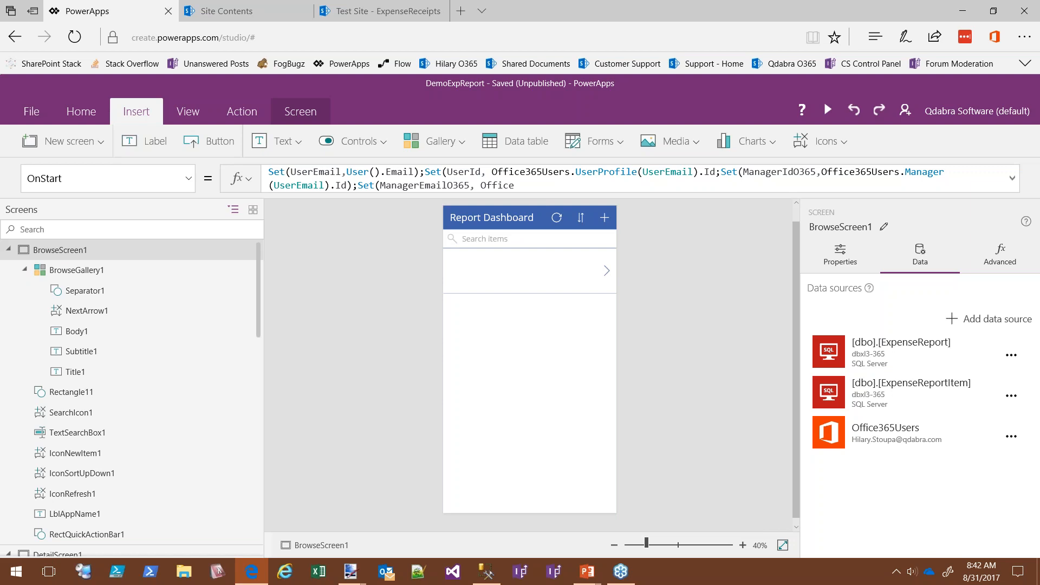
text(365Users.Manager(UserEmail)
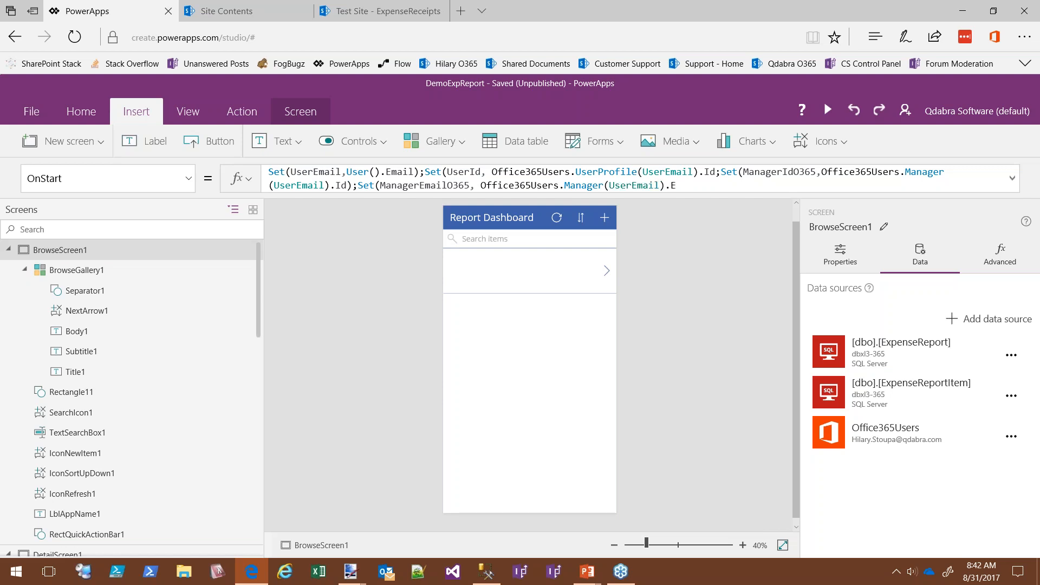
text().Mail)
key(Return)
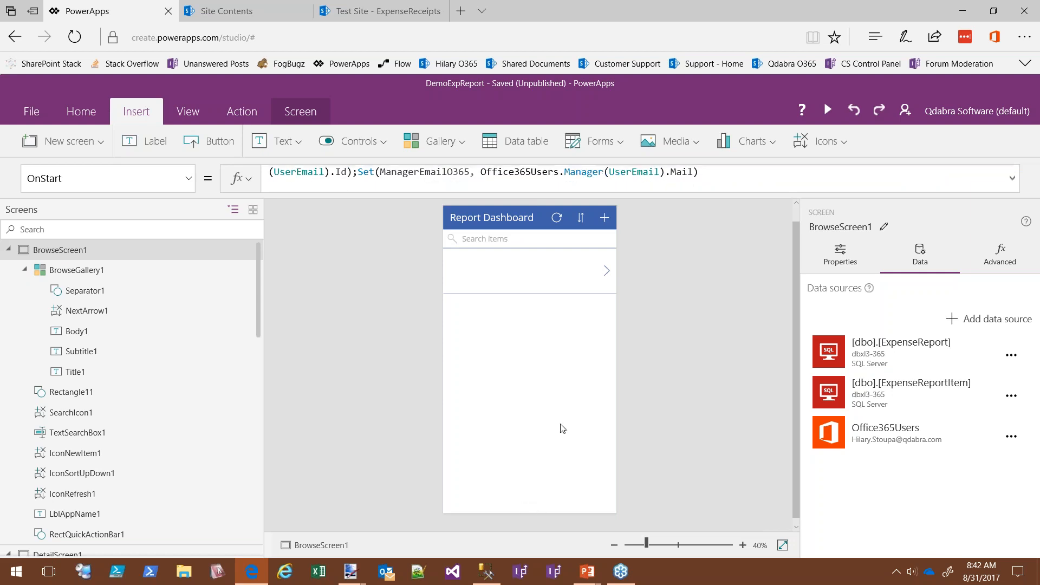
Step: Save and close the app, and reopen DemoExpReport from the available PowerApps so that OnStart runs
click(31, 112)
click(200, 242)
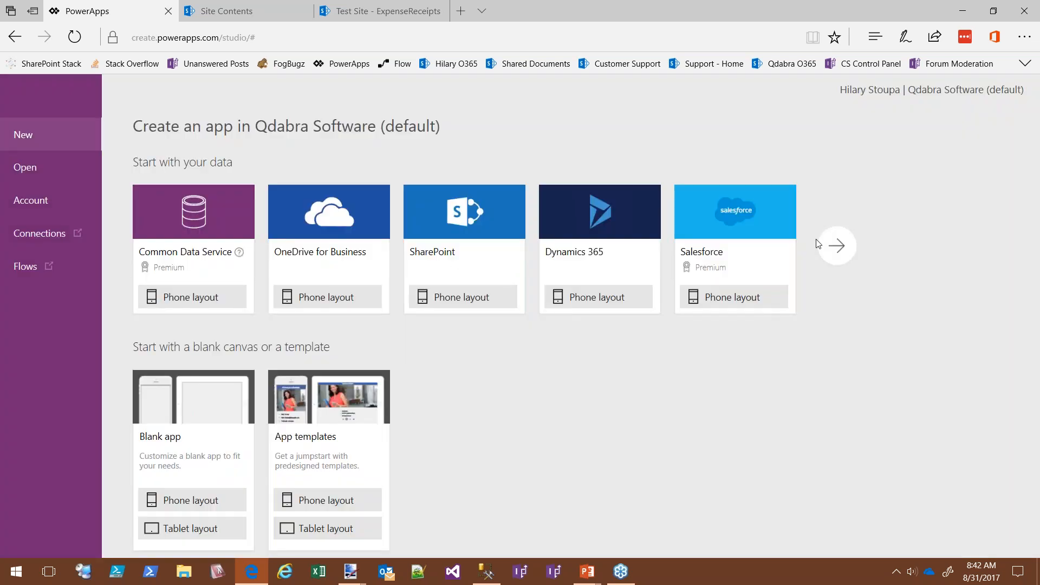
click(33, 168)
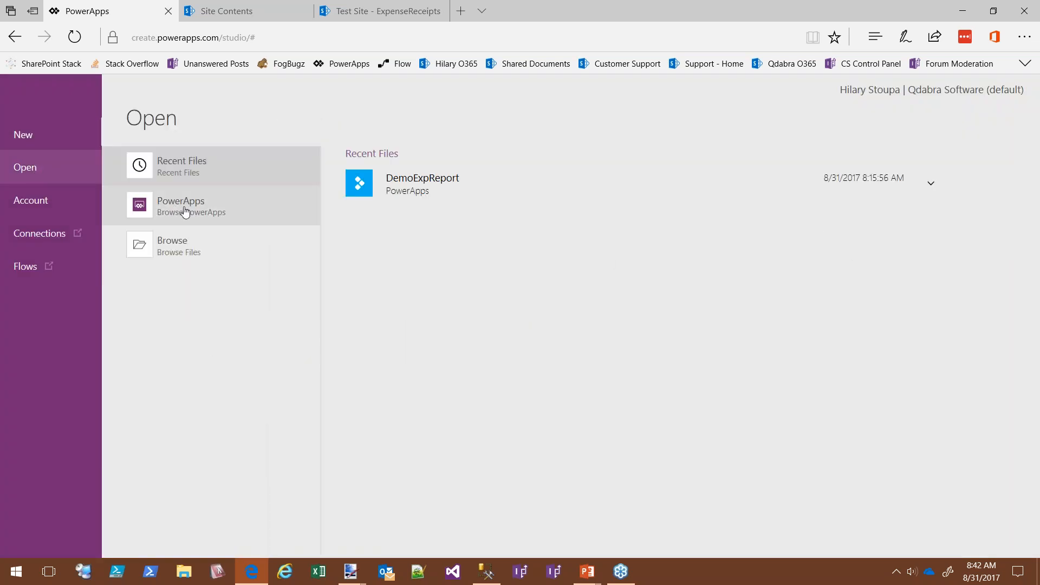
click(184, 211)
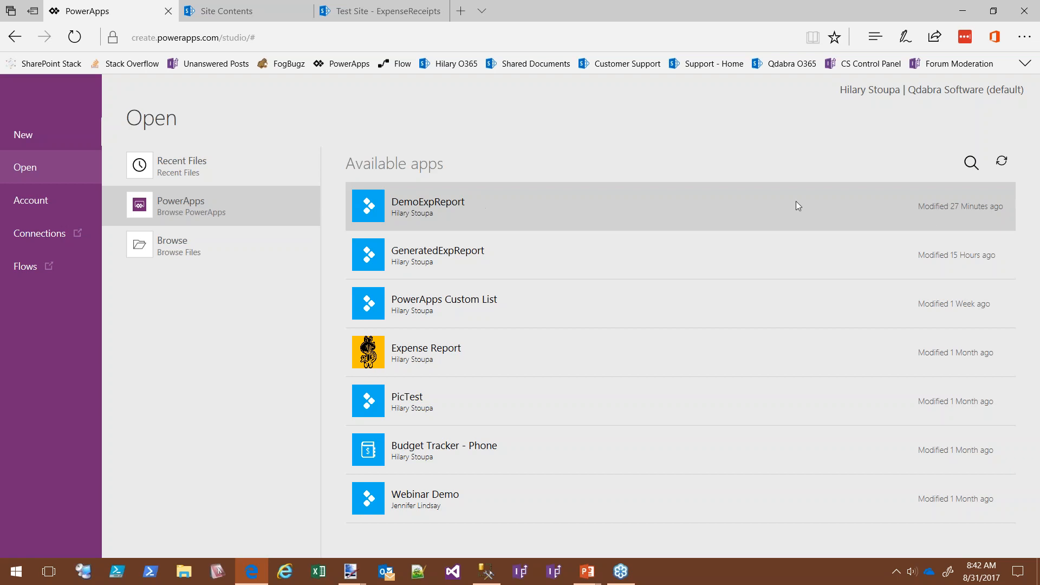
click(679, 201)
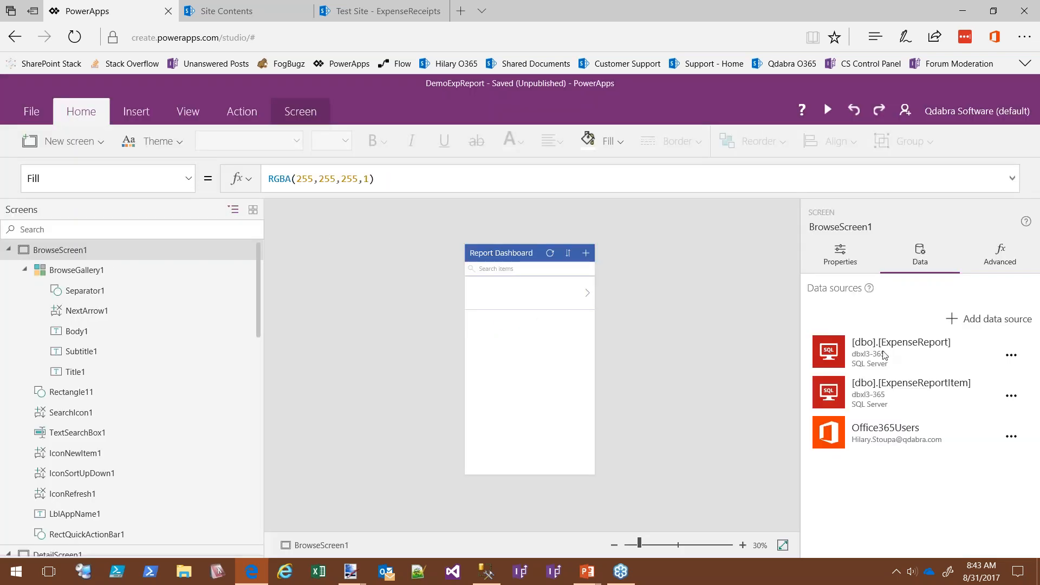
Step: Refresh the [dbo].[ExpenseReport] and [dbo].[ExpenseReportItem] data sources
click(1011, 355)
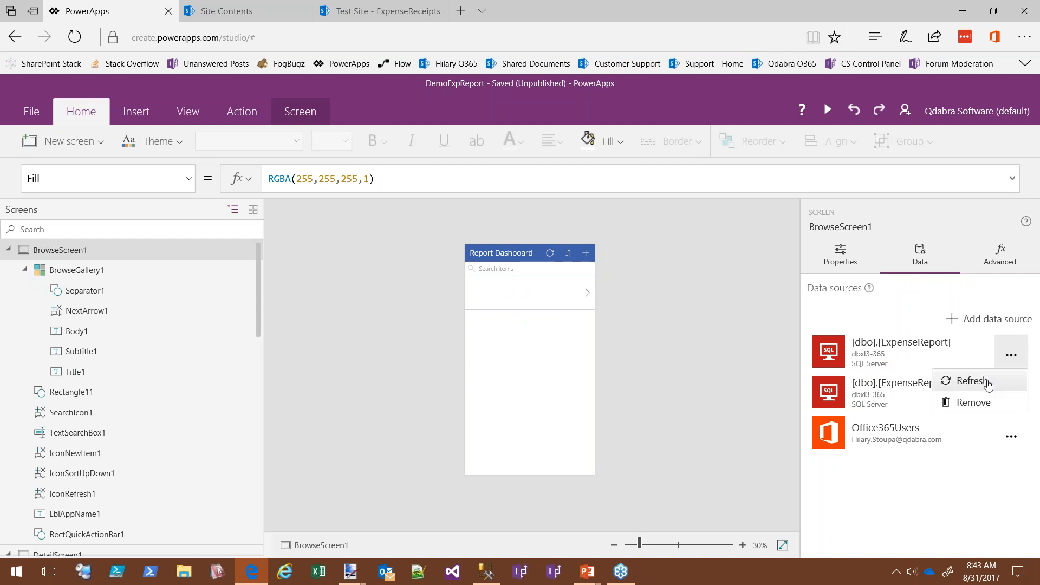
click(981, 379)
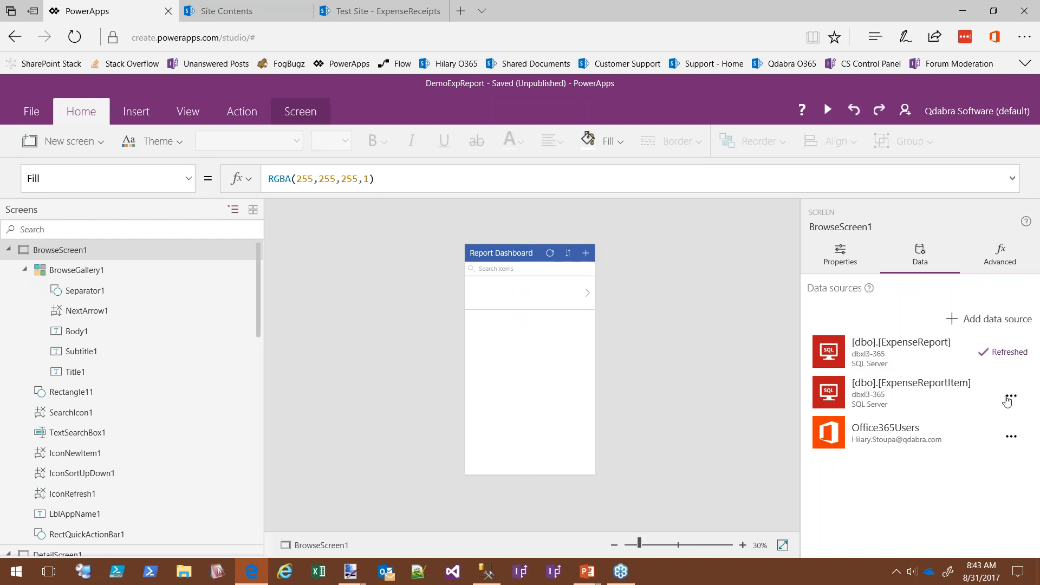
click(1011, 396)
click(970, 422)
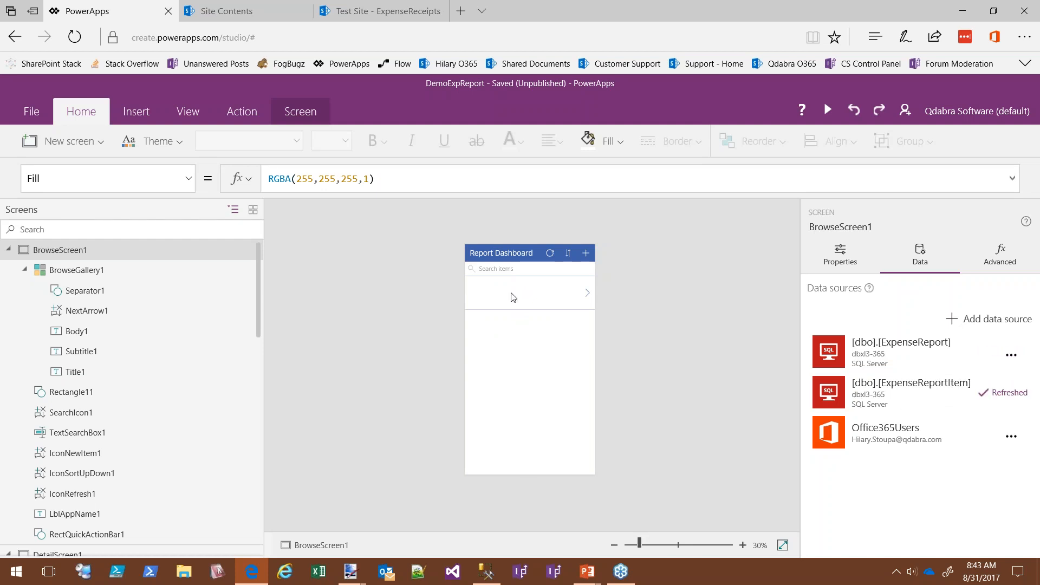
Step: Select BrowseGallery1 on the dashboard and review its Items formula for the filter and sort conditions
click(528, 301)
click(528, 340)
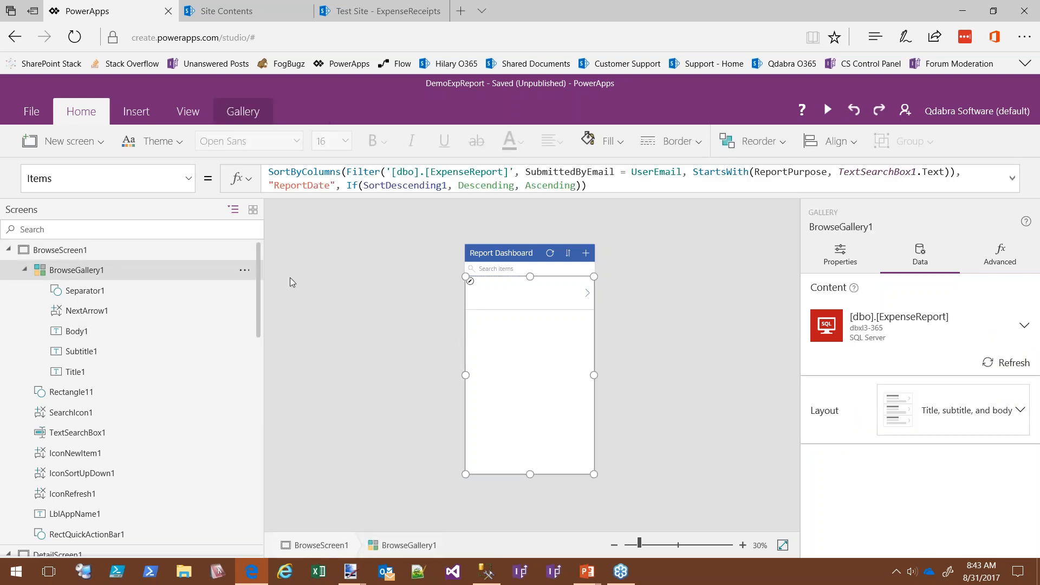
scroll(631, 188, down, 1)
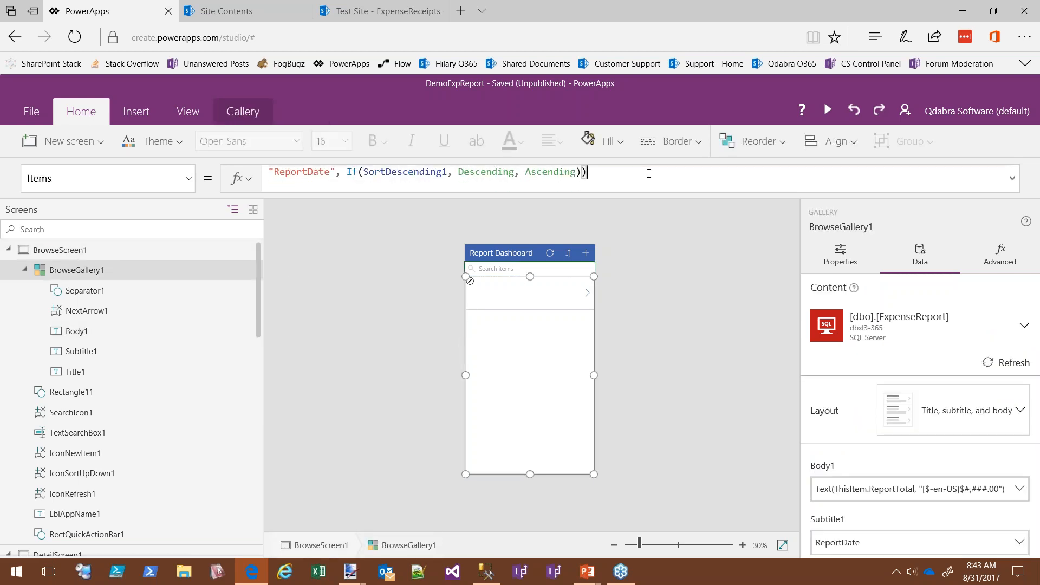
Step: Reduce BrowseScreen1's OnStart formula to Set(UserEmail,User().Email) by deleting the UserId, ManagerIdO365 and ManagerEmailO365 calls
click(179, 250)
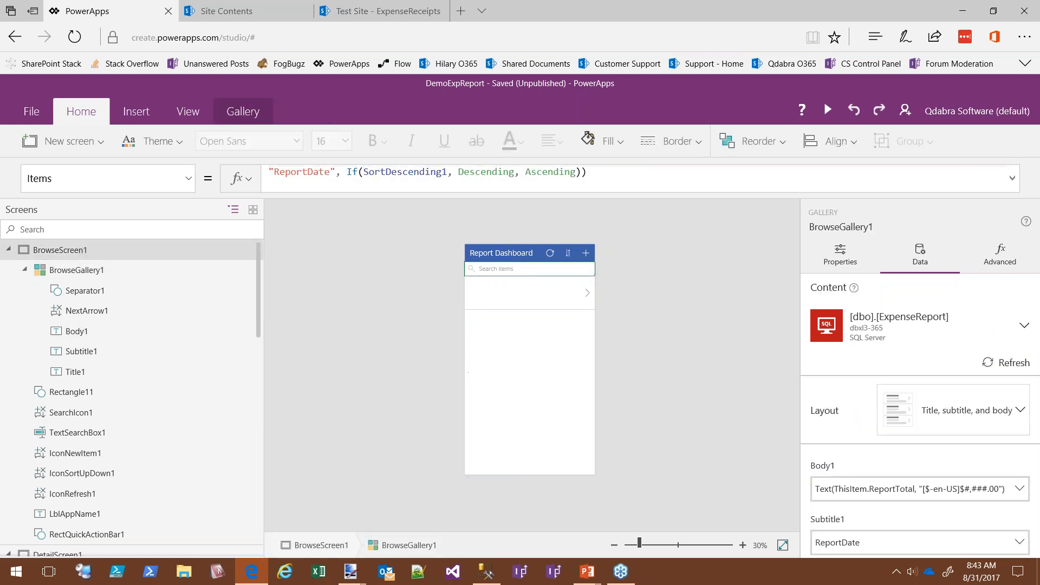
click(188, 179)
click(130, 327)
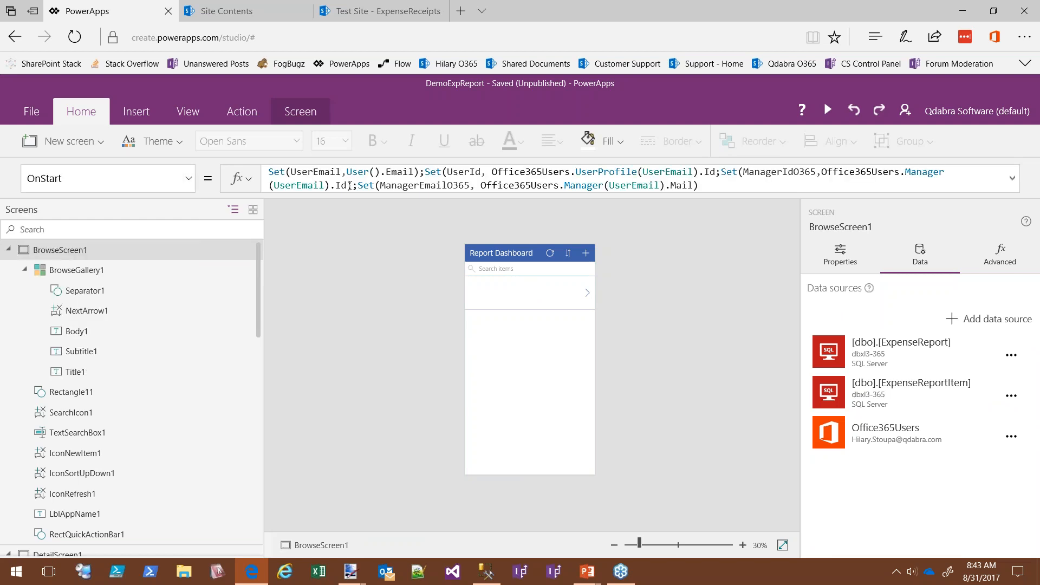
click(344, 173)
click(314, 175)
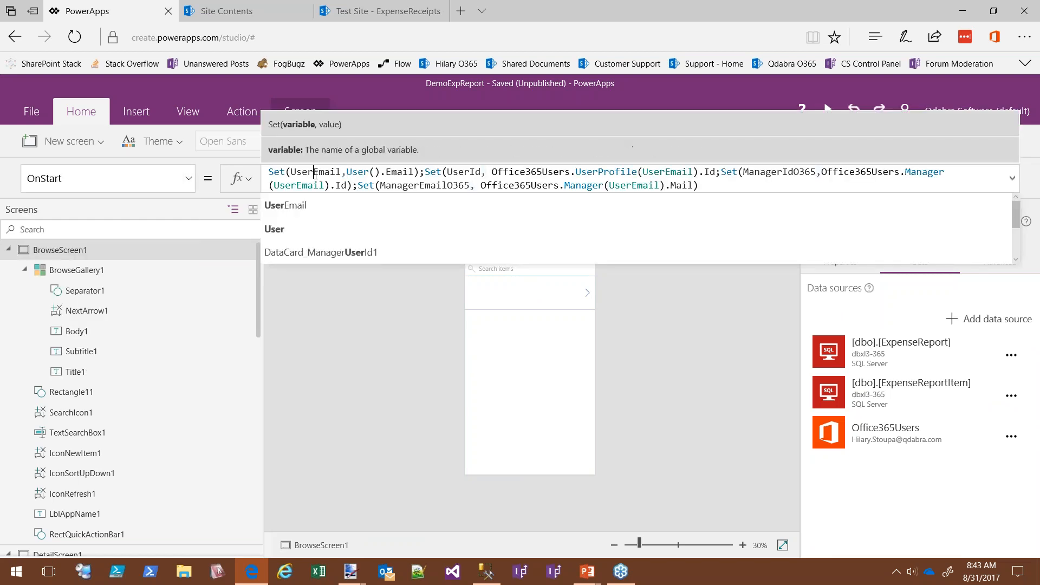
click(434, 175)
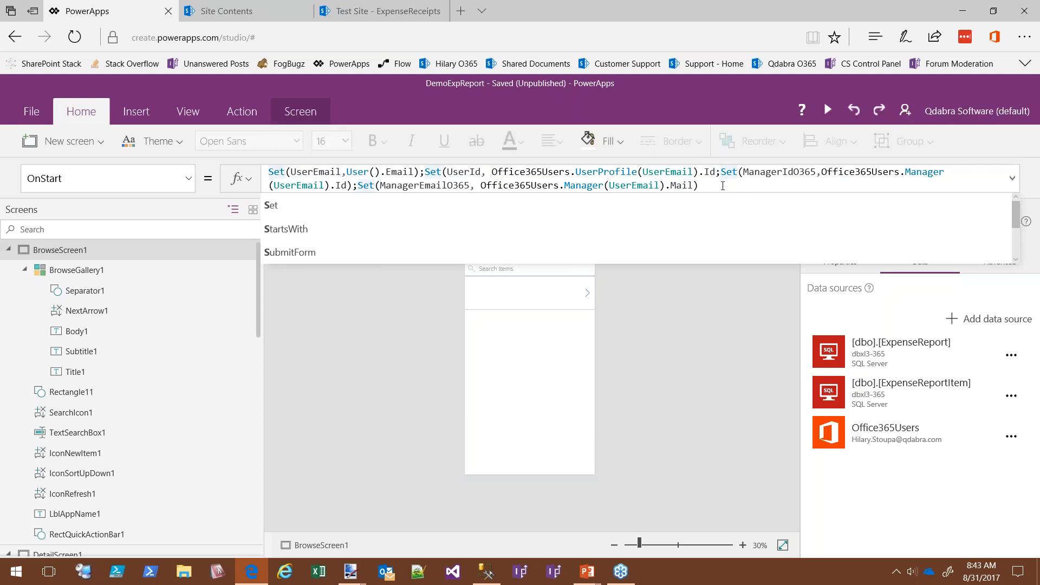
click(723, 186)
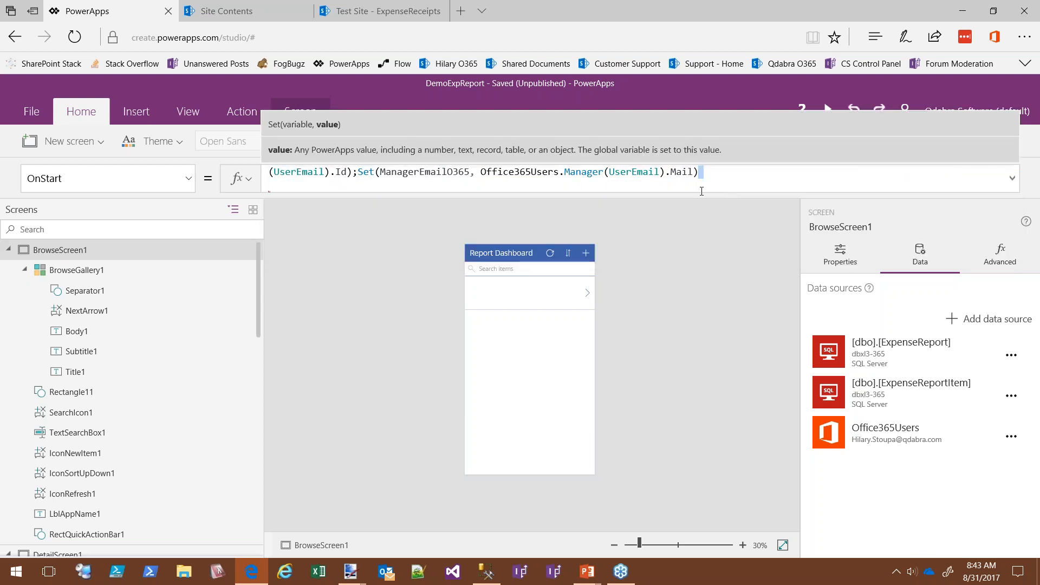
click(1012, 179)
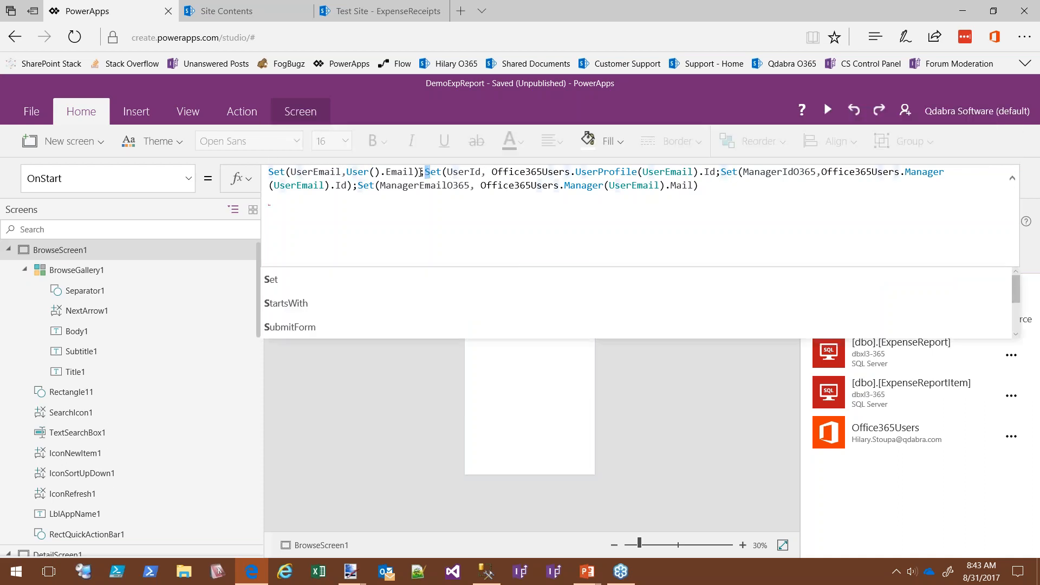
click(316, 175)
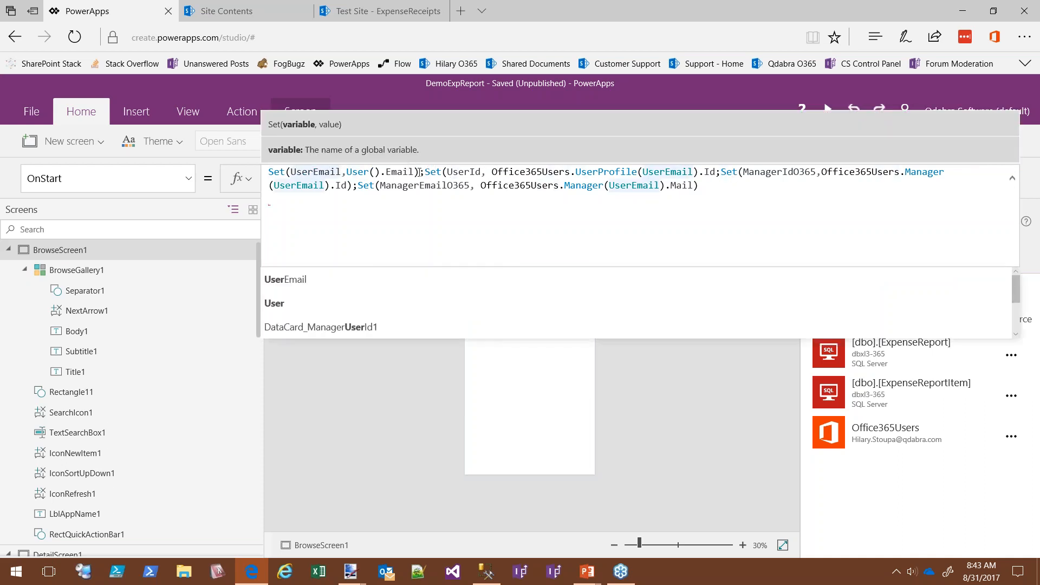
click(735, 183)
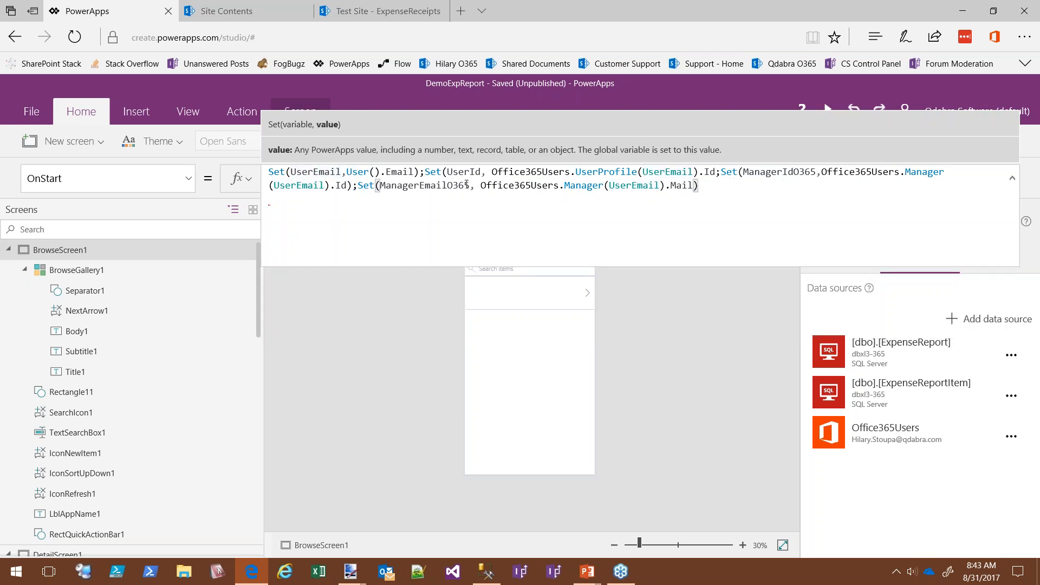
drag(713, 188, 422, 174)
key(BackSpace)
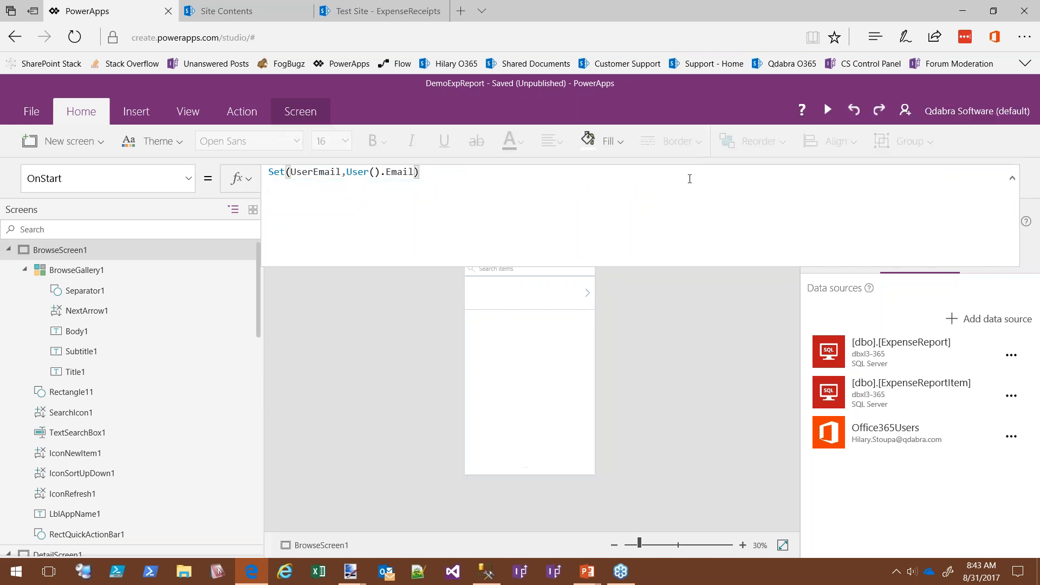
Step: Save the app with the shortened OnStart formula and refresh the [dbo].[ExpenseReport] data source
click(1017, 179)
click(1017, 179)
click(187, 351)
click(402, 376)
key(ctrl+s)
click(1011, 356)
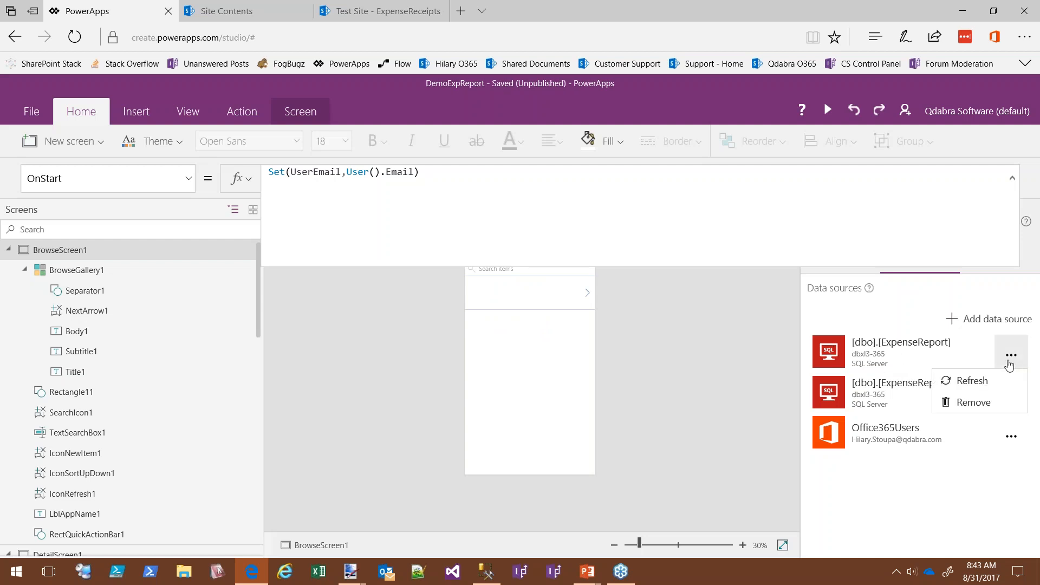
click(981, 381)
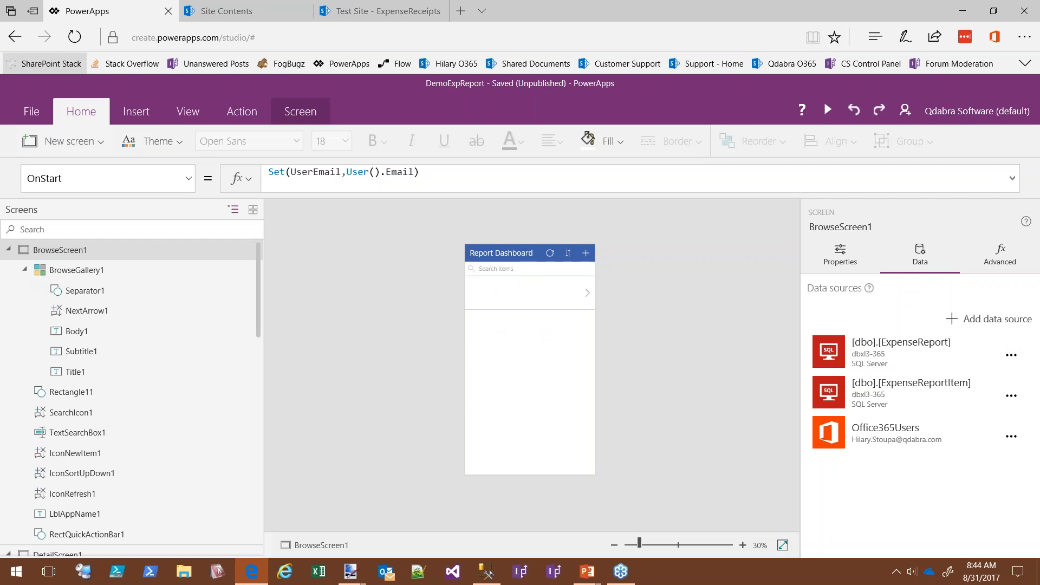
Step: Close the saved app and reopen DemoExpReport from the recent files to reload the browse gallery
click(27, 110)
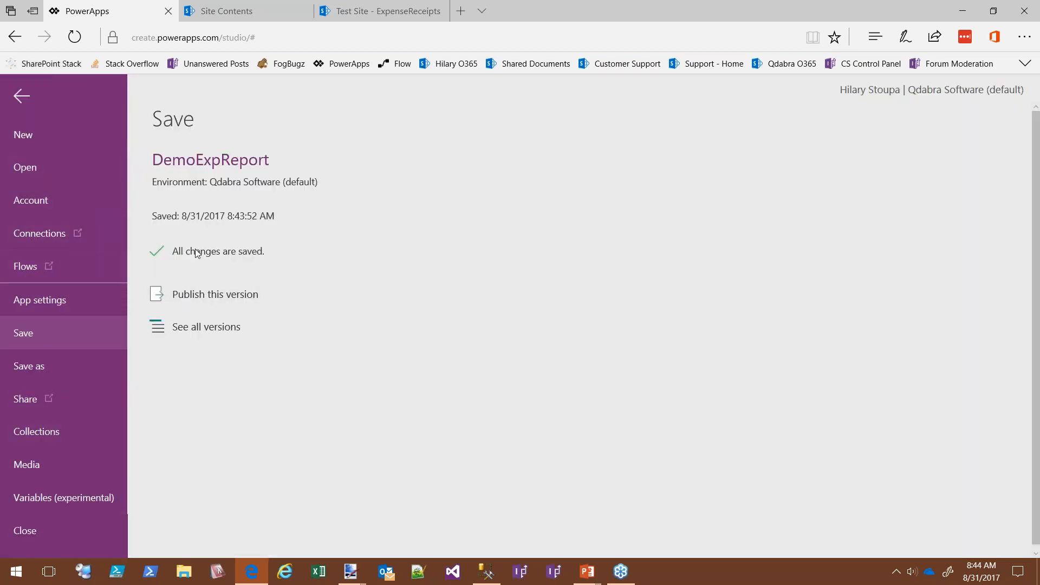
click(41, 536)
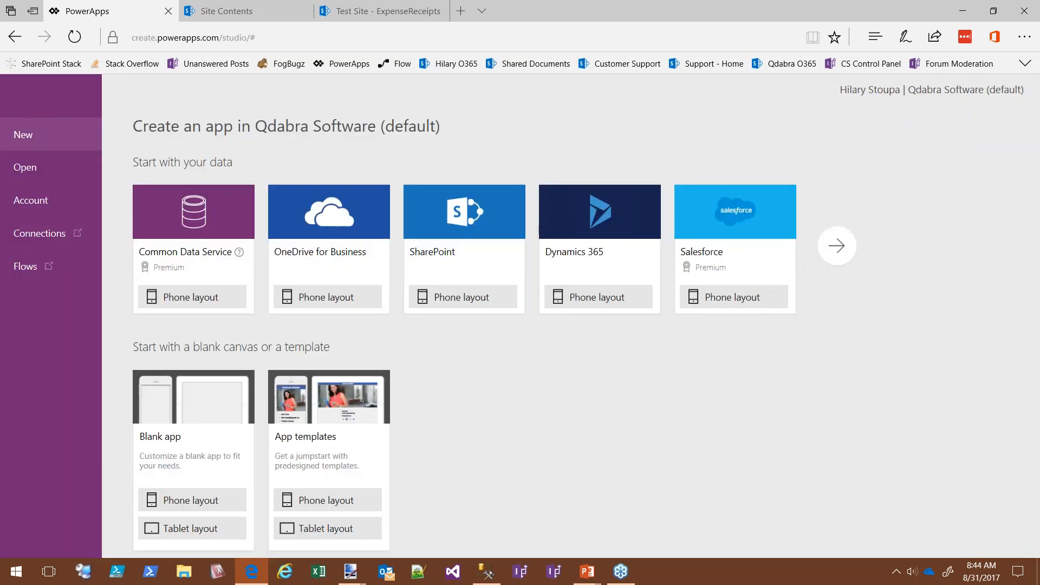
click(838, 246)
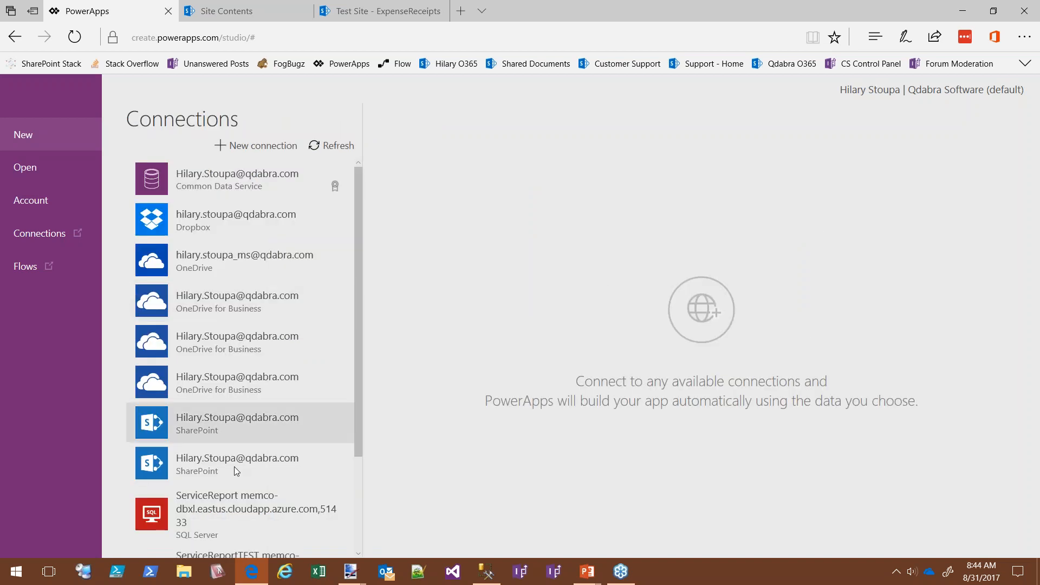
click(25, 172)
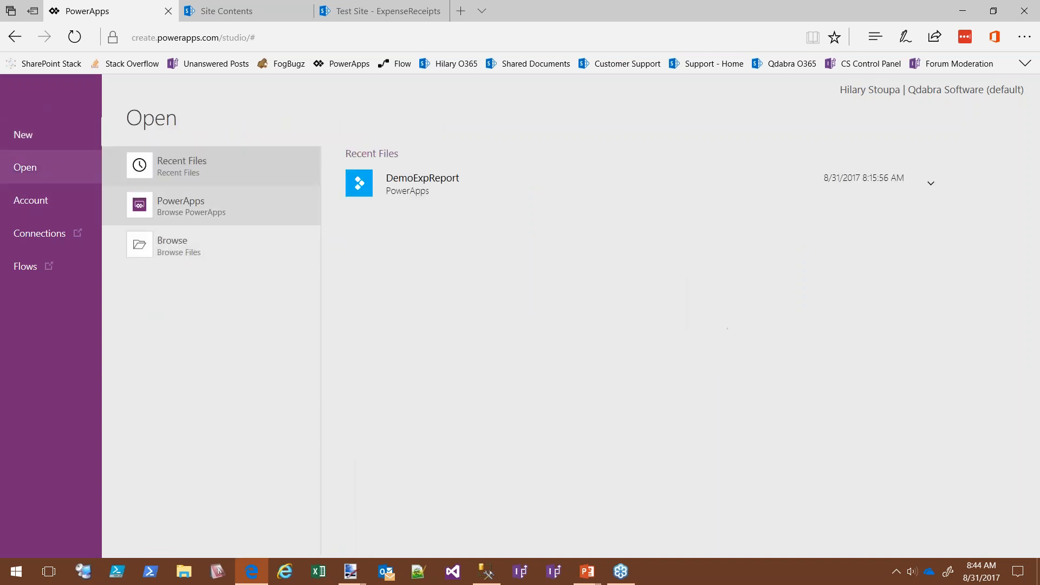
click(430, 189)
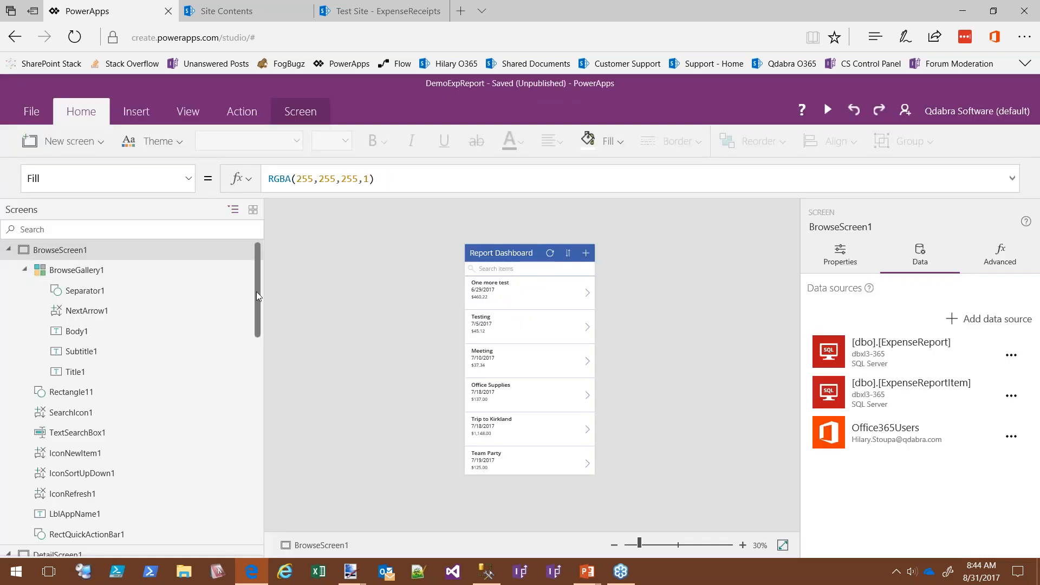
Step: Expand the SubmittedByUserId and SubmittedByEmail cards in EditForm1 and select the email card's value input, DataCardValue14
drag(259, 292, 268, 502)
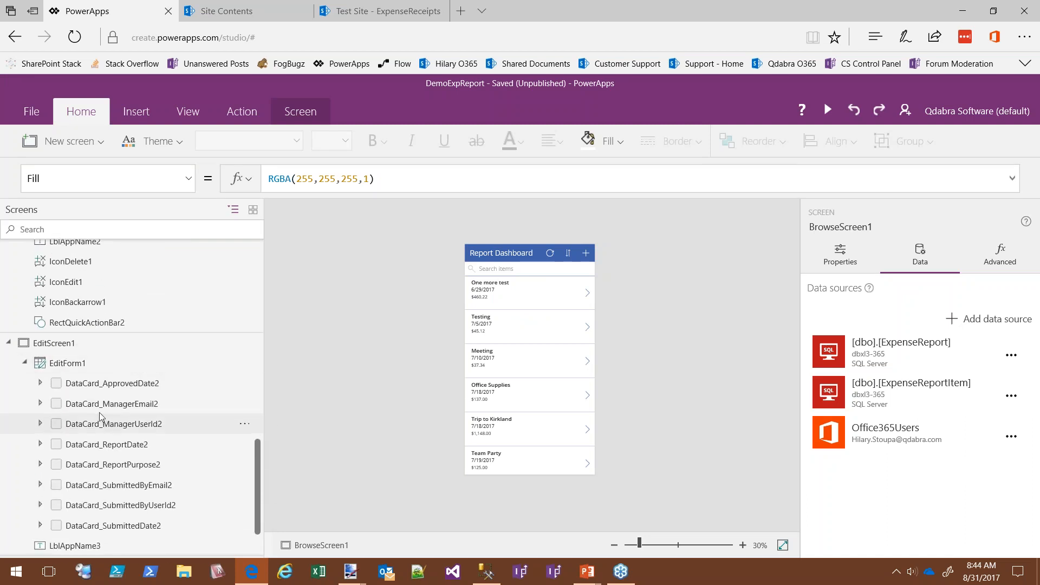
click(125, 405)
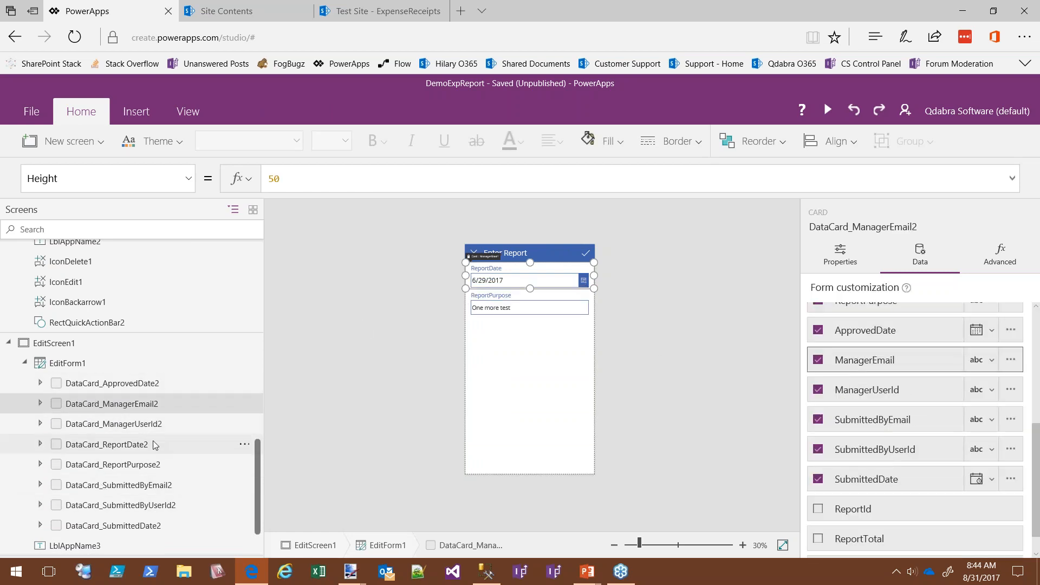
scroll(153, 424, down, 1)
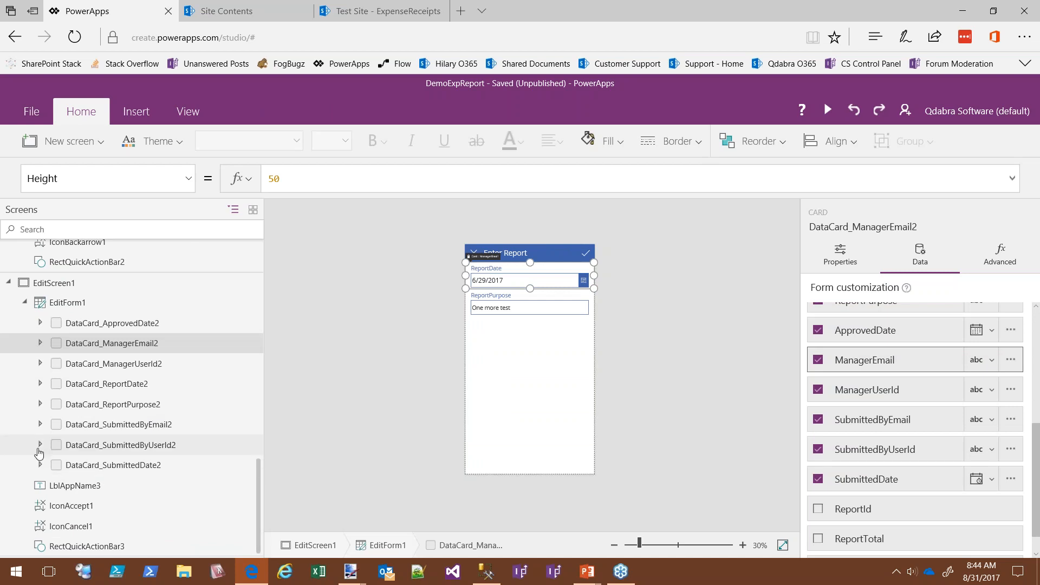
click(41, 445)
scroll(183, 390, down, 1)
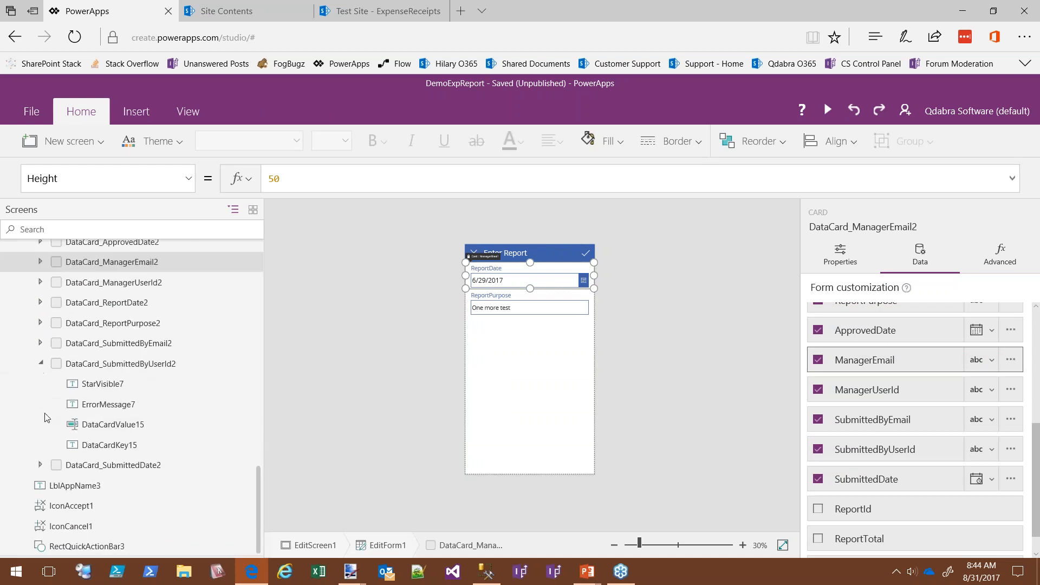
click(40, 343)
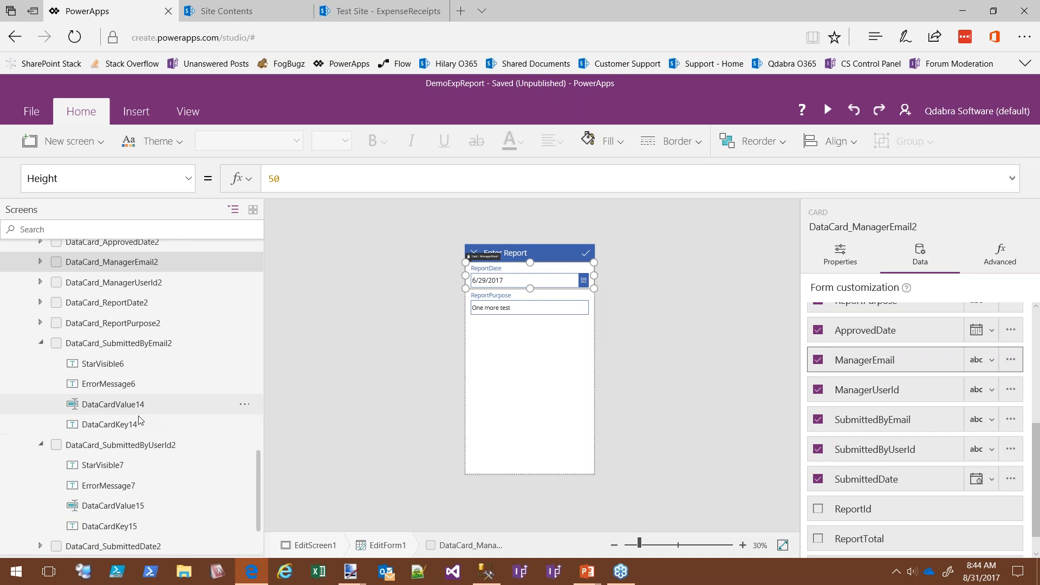
click(169, 404)
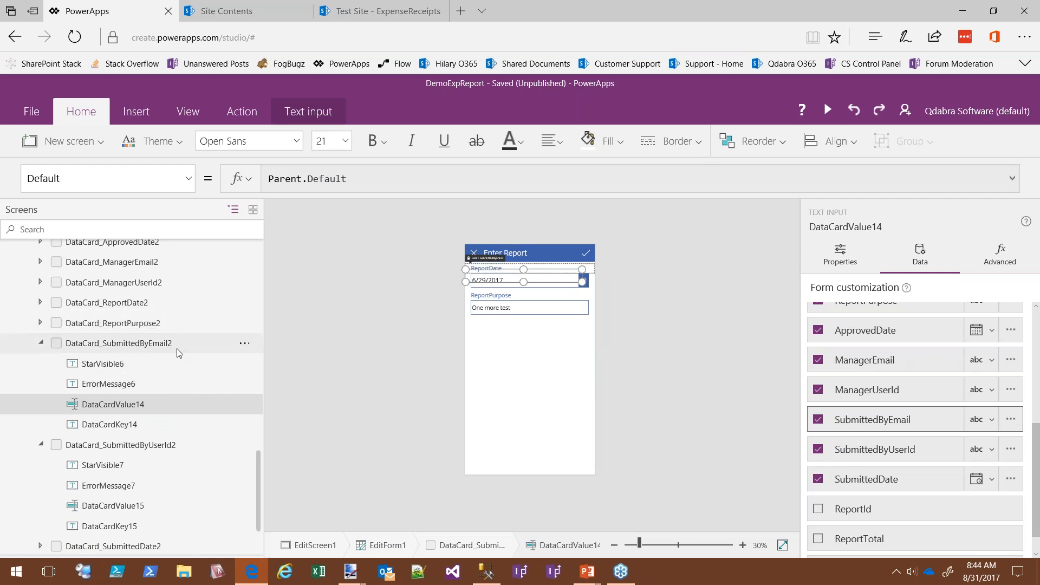
Step: Unlock DataCardValue14 in the SubmittedByEmail card and set its Default property to UserEmail
click(1000, 269)
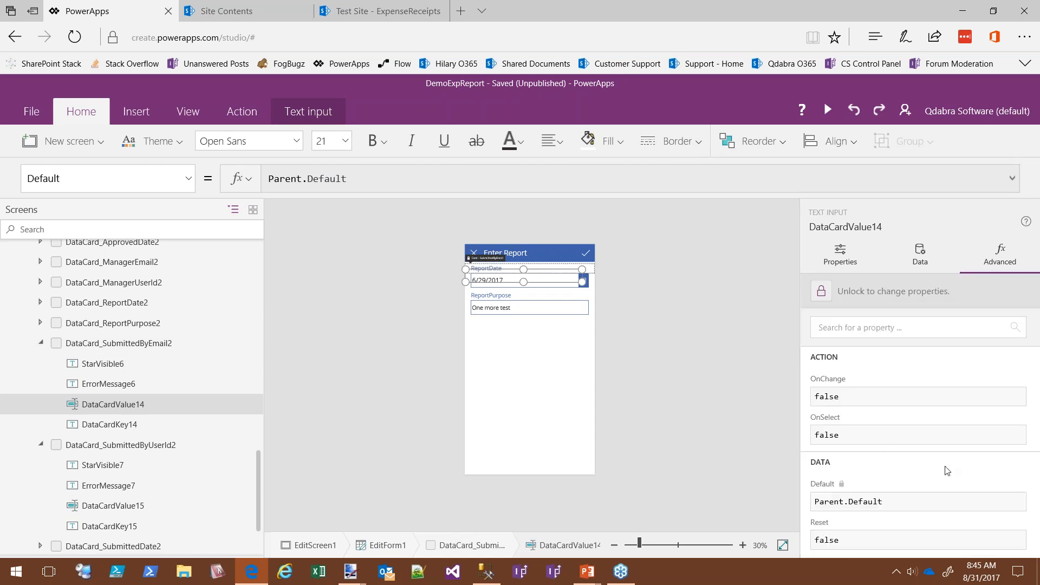
scroll(873, 409, down, 3)
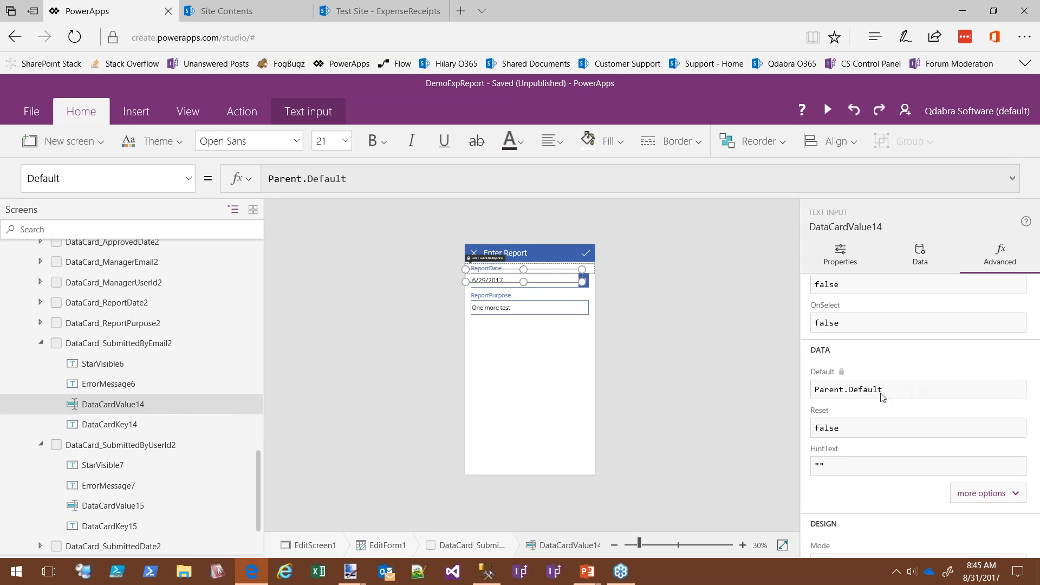
scroll(910, 488, up, 3)
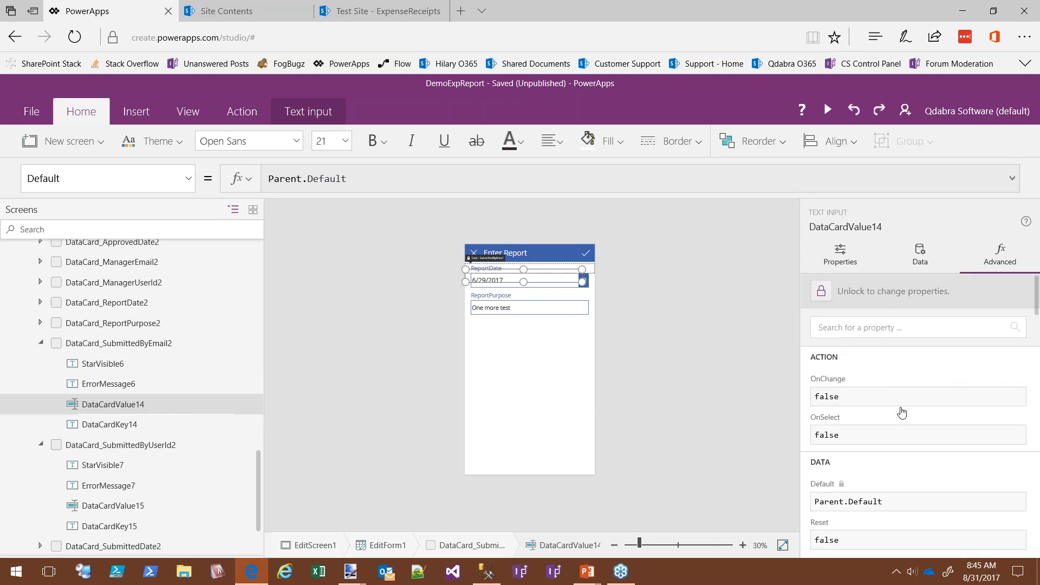
scroll(921, 412, down, 5)
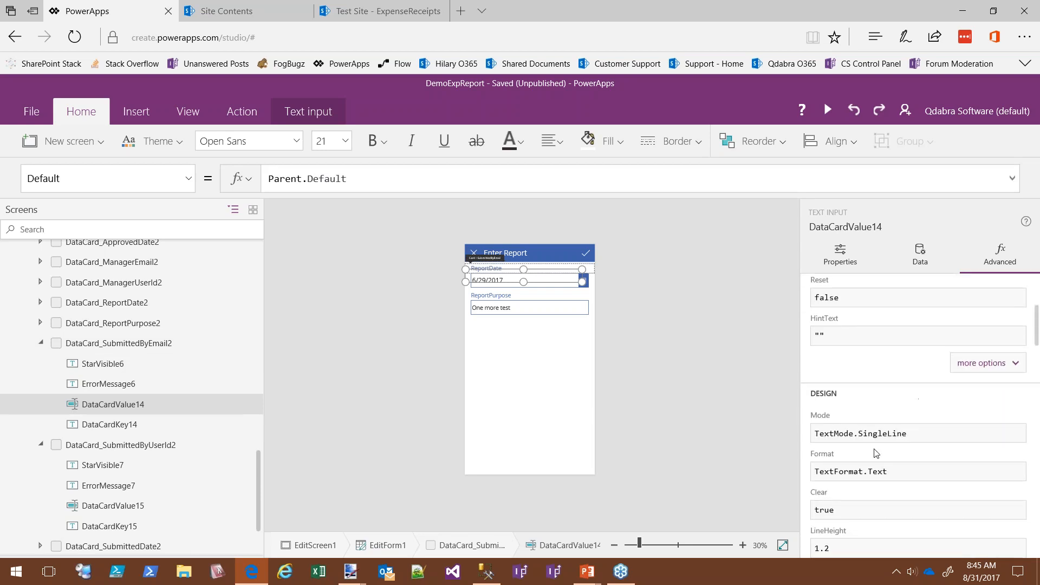
scroll(899, 420, up, 3)
click(896, 416)
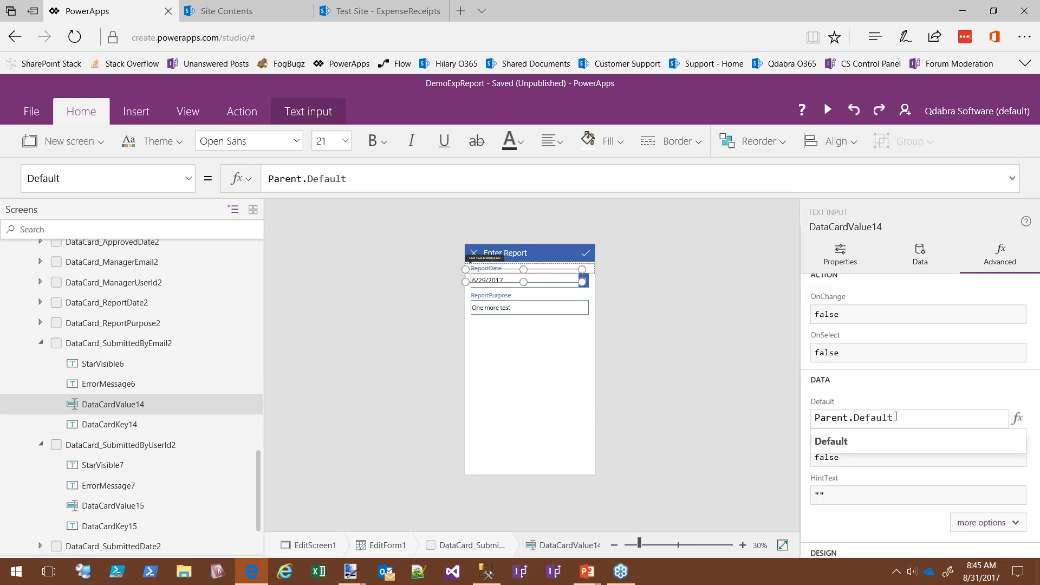
triple_click(867, 411)
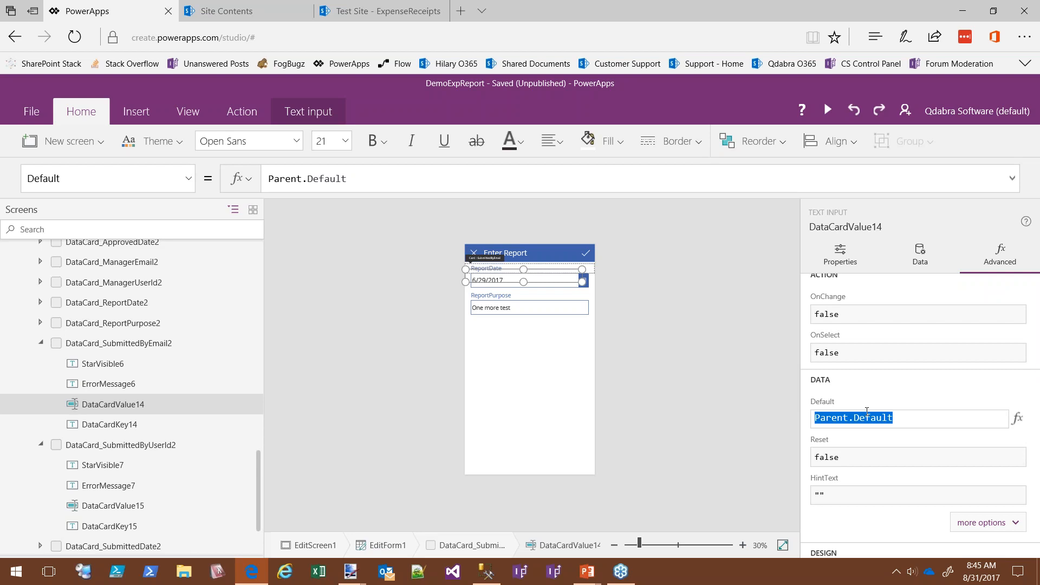
drag(916, 418, 814, 417)
text(U)
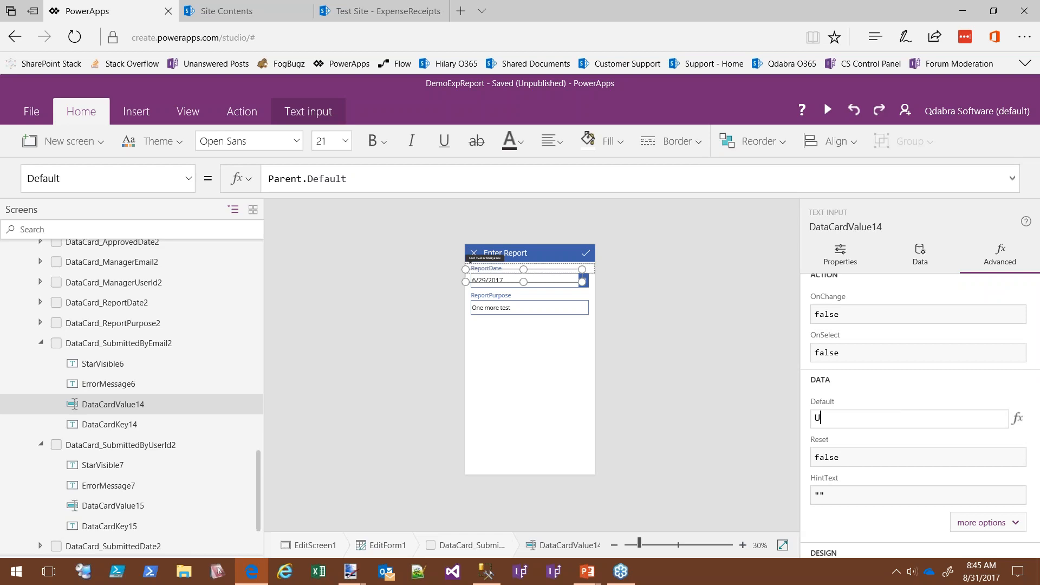
text(serEmail)
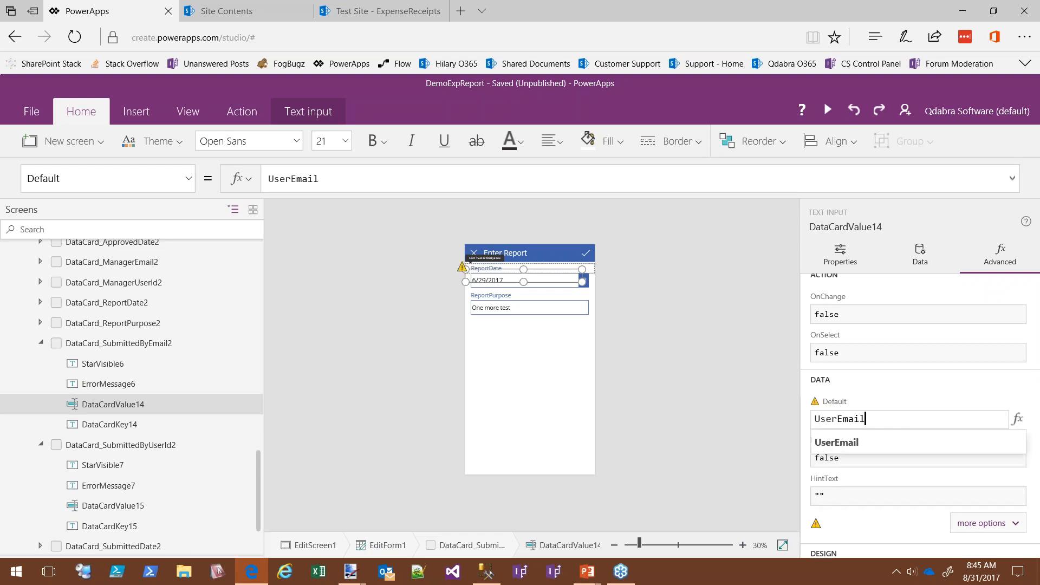
click(962, 437)
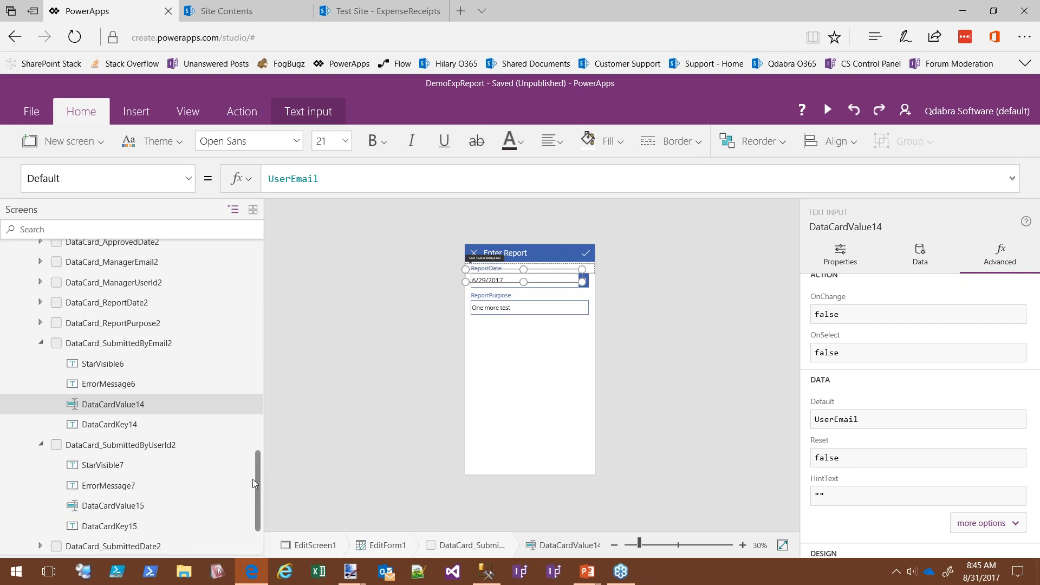
Step: Collapse EditScreen1 in the screen tree and add a new scrollable screen to the app
scroll(252, 434, up, 3)
scroll(247, 408, up, 2)
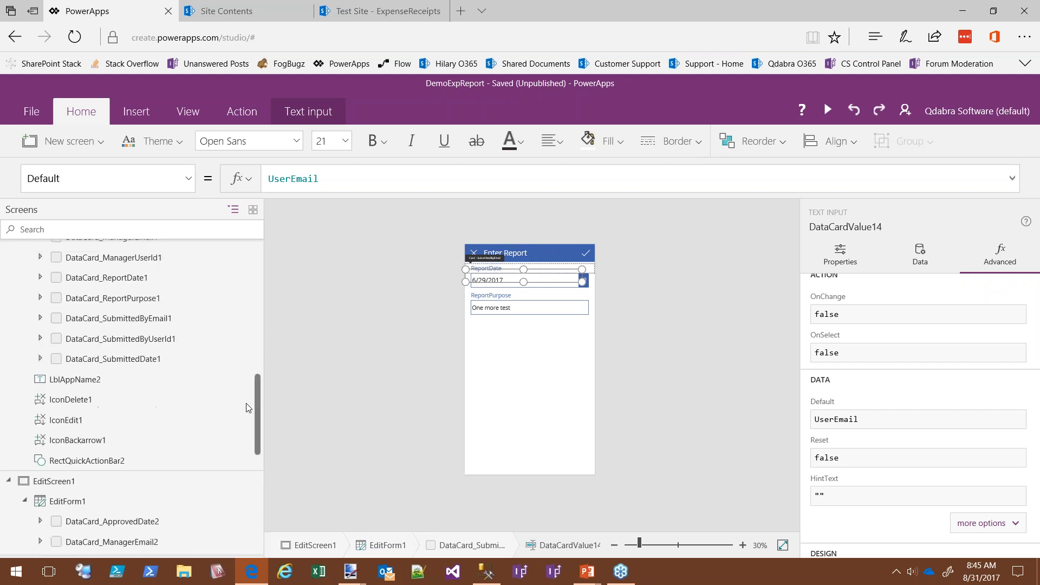
click(76, 478)
click(8, 479)
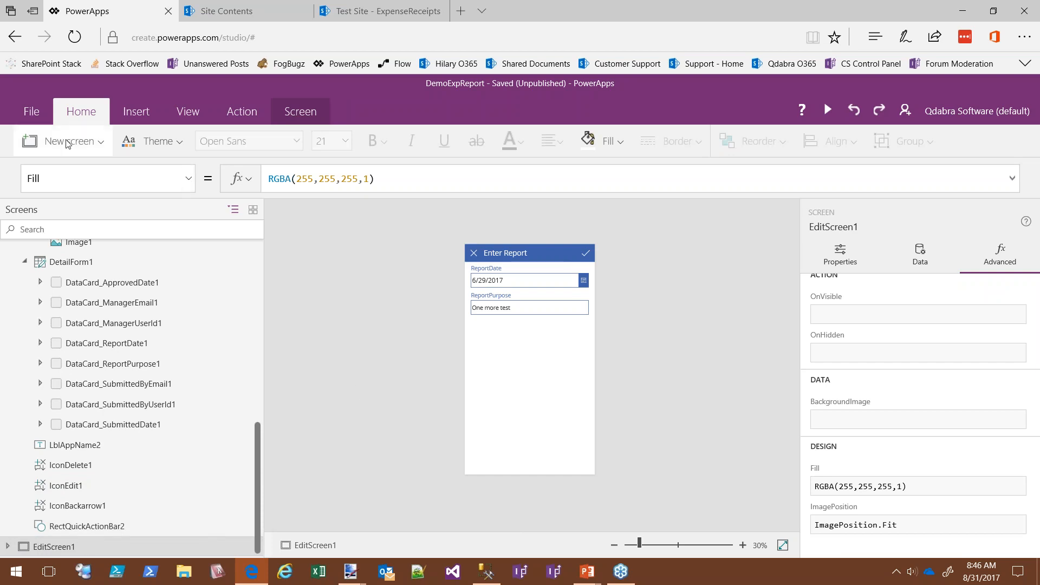
click(94, 153)
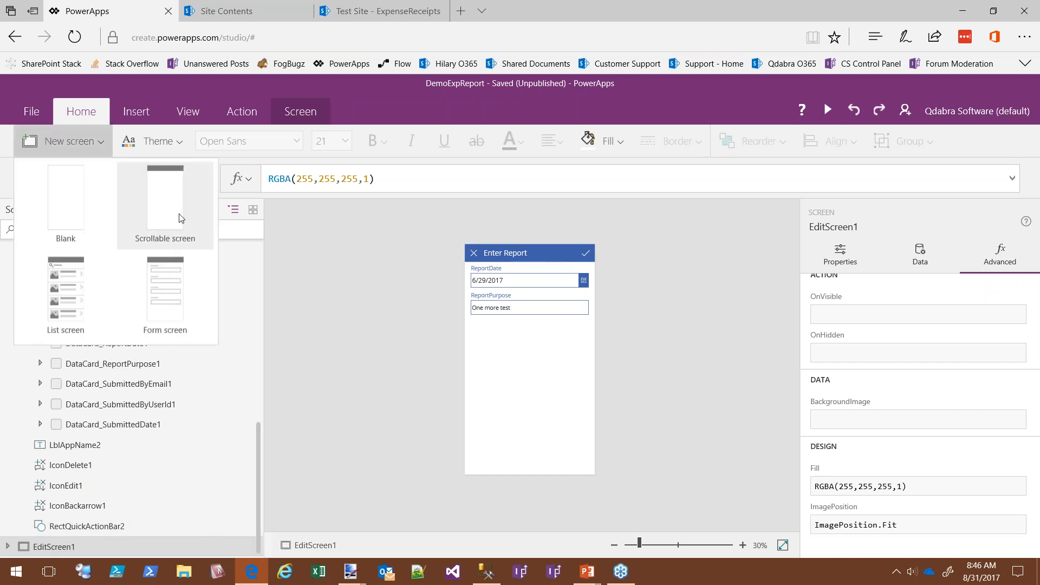
click(276, 314)
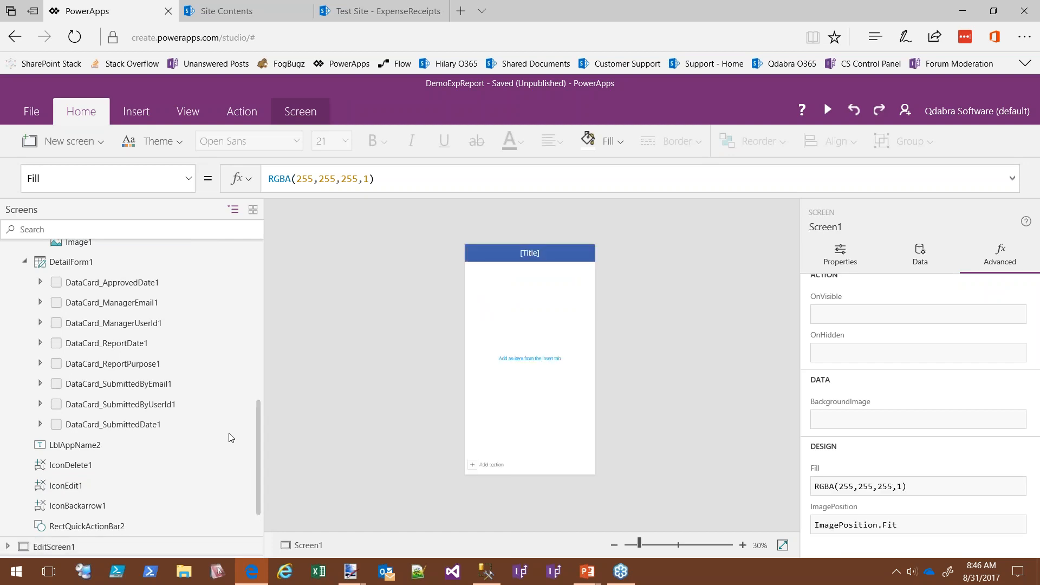
Step: Delete Canvas1 with its data card from the new Screen1, keeping only the title bar
scroll(240, 520, down, 2)
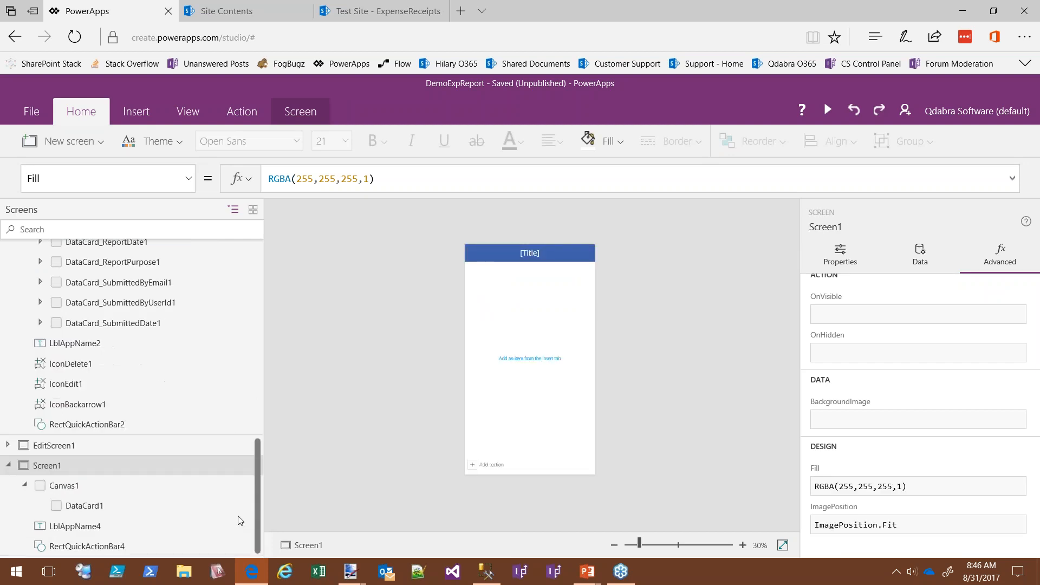
click(126, 486)
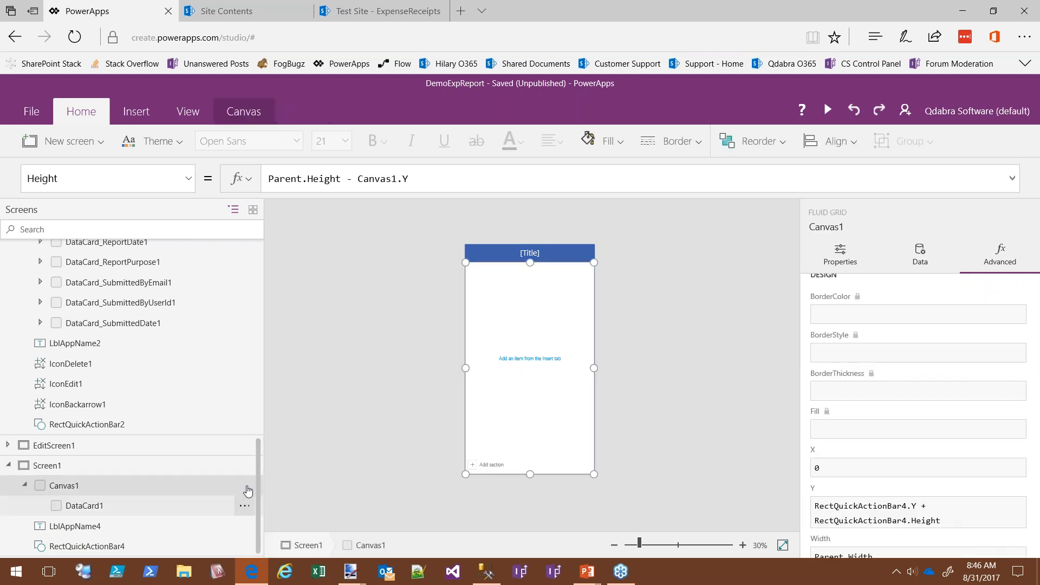
click(244, 506)
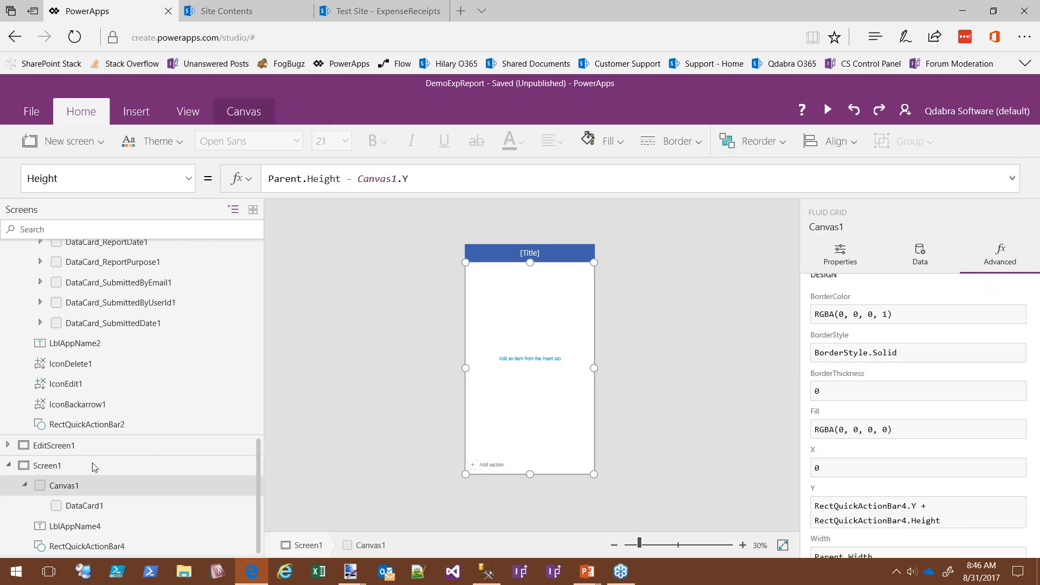
key(Delete)
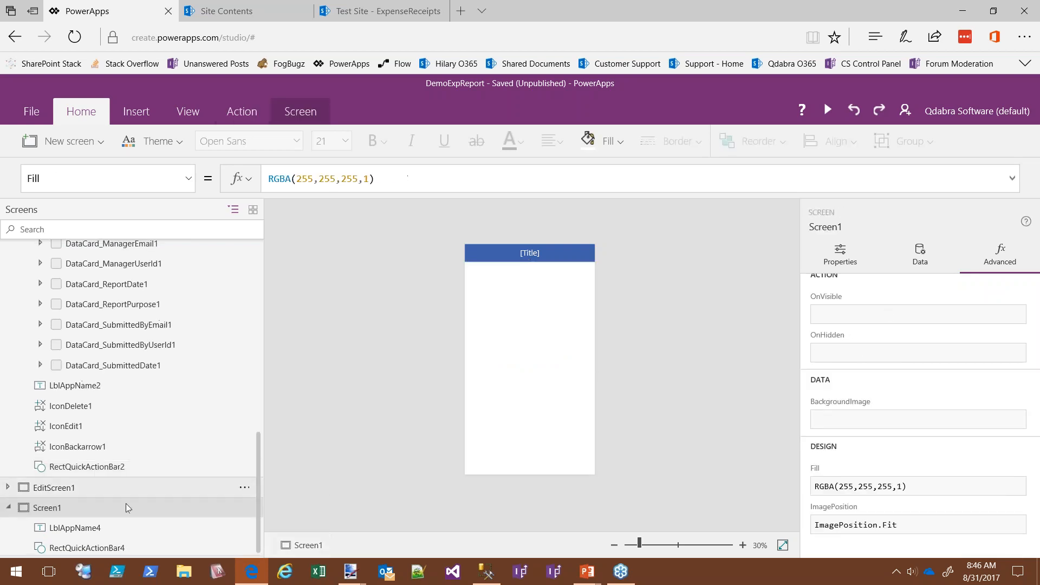
Step: Change Screen1's title label text to "Add Item"
click(555, 252)
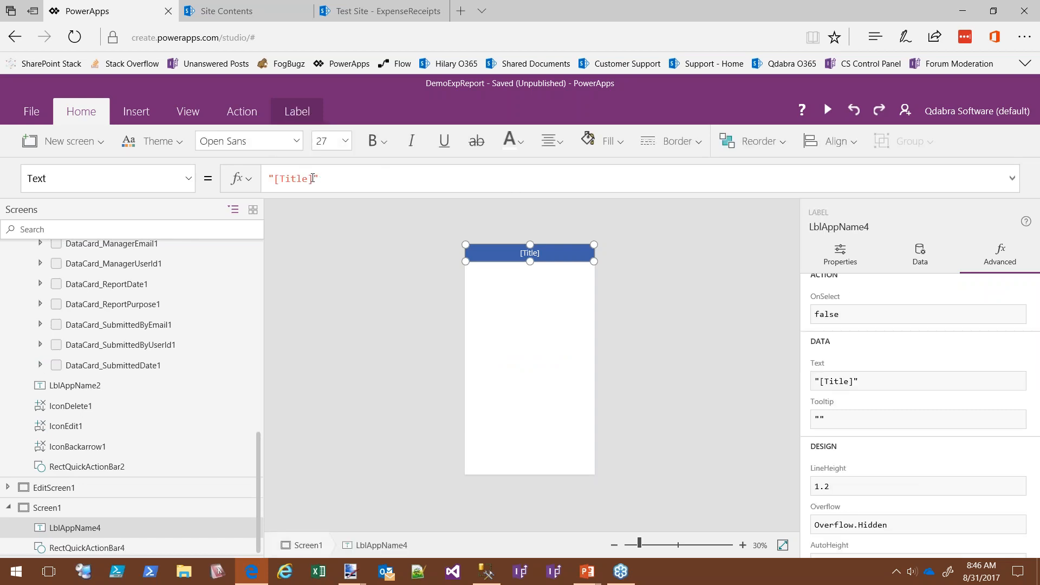
drag(311, 179, 275, 179)
text(Add Item)
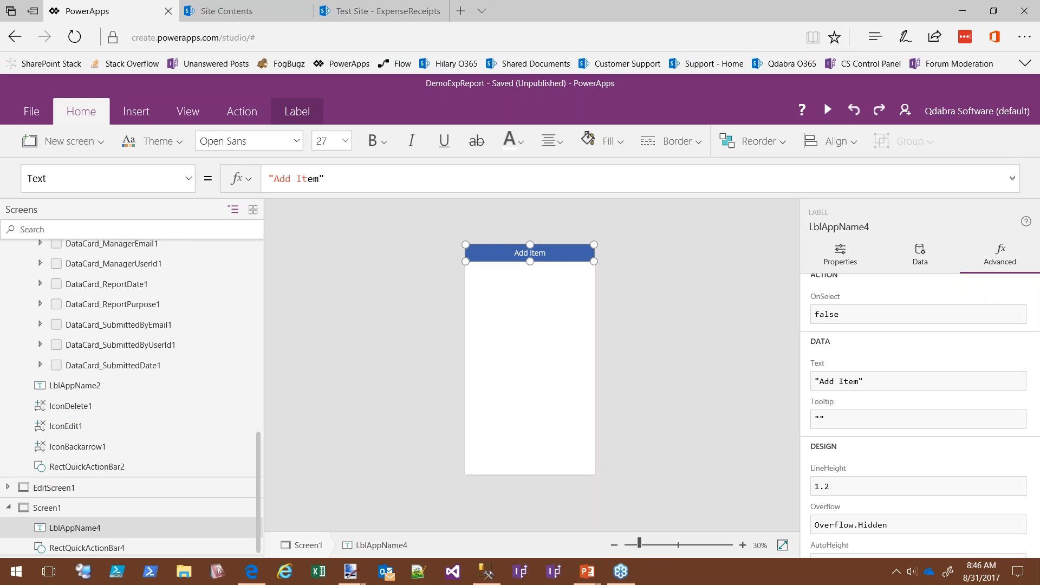
click(548, 295)
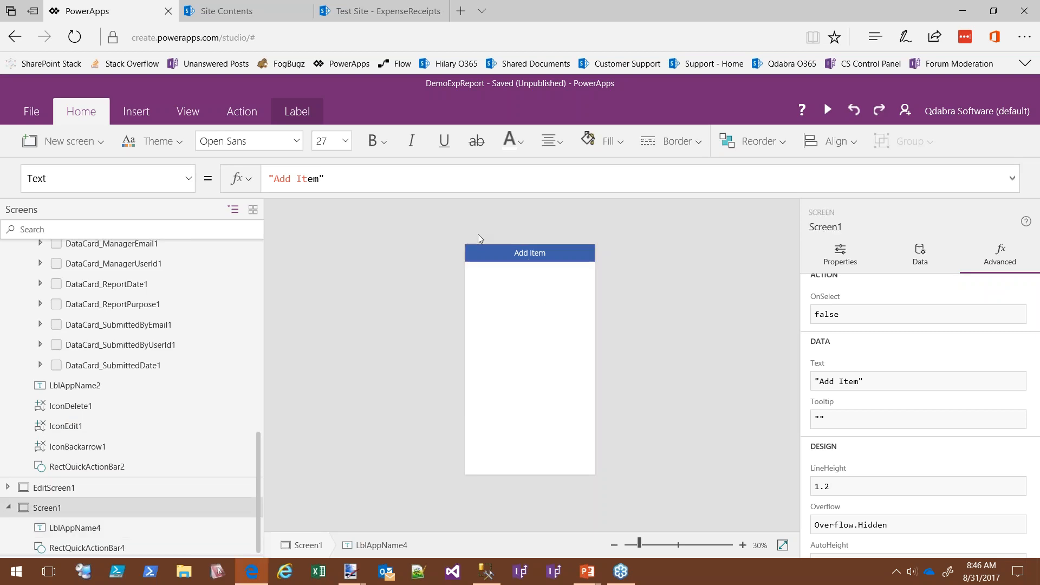
Step: Insert an edit form on Screen1, place it directly below the title bar and stretch it to the screen's lower edge
click(136, 112)
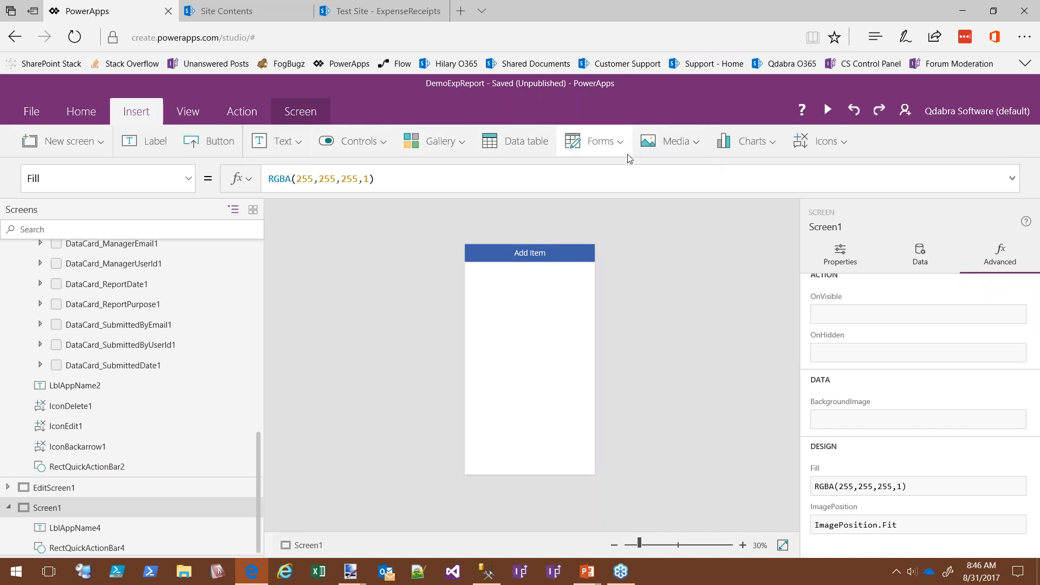
click(596, 142)
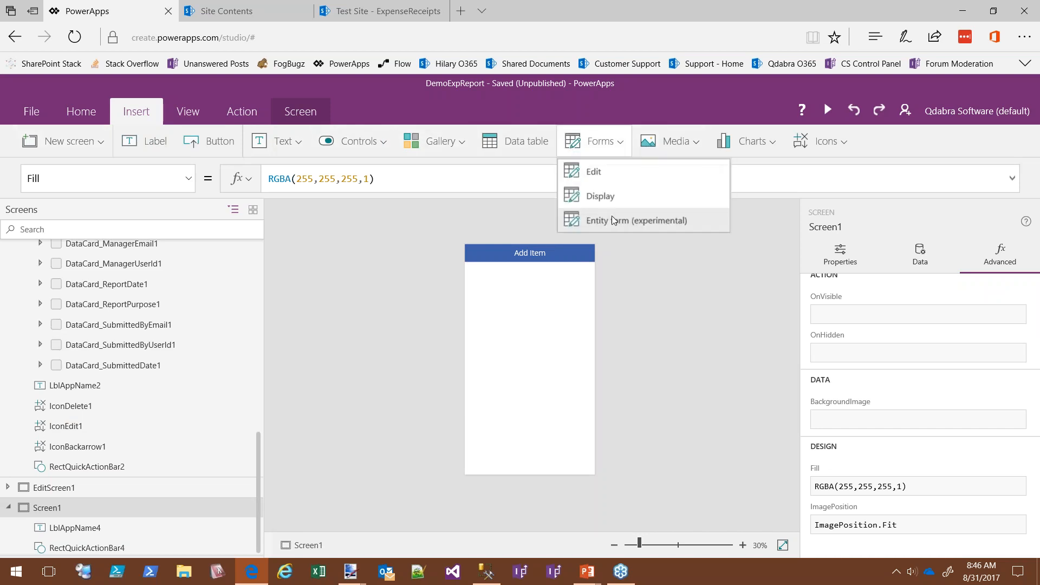
click(597, 173)
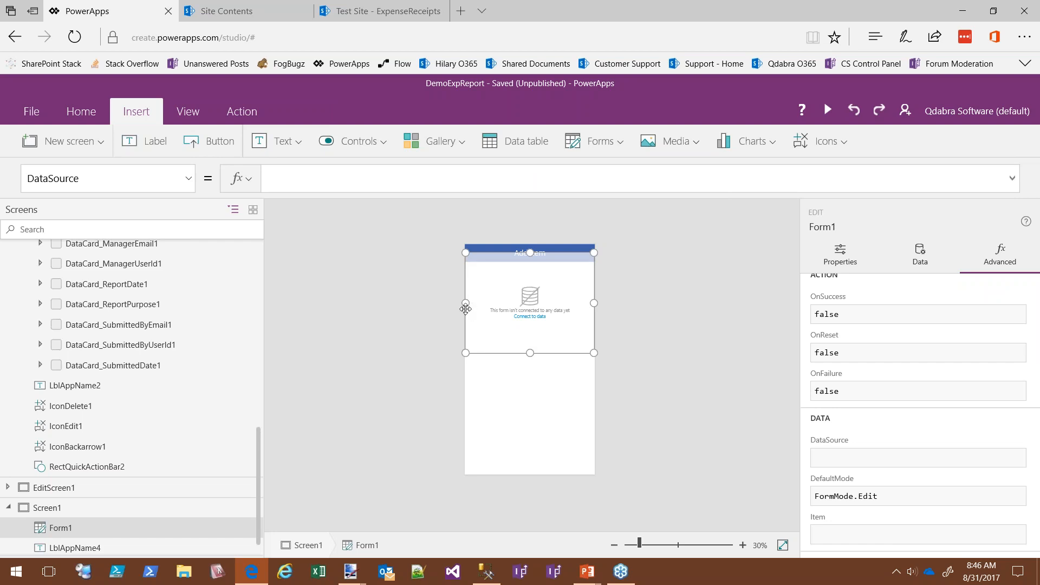
drag(466, 305, 465, 350)
drag(462, 318, 459, 322)
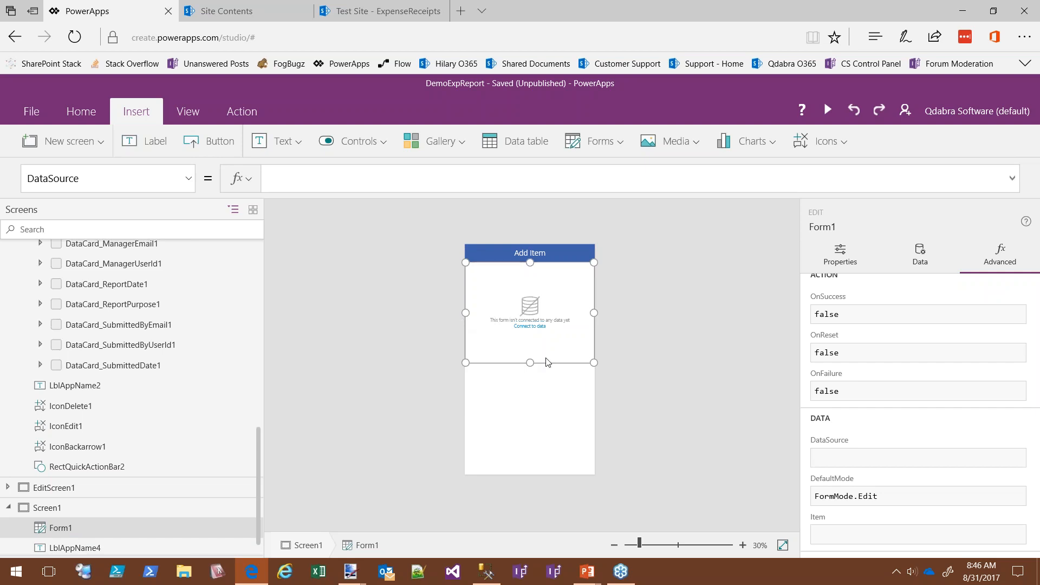
drag(530, 362, 530, 474)
Step: Connect Form1 to the [dbo].[ExpenseReportItem] data source
click(531, 382)
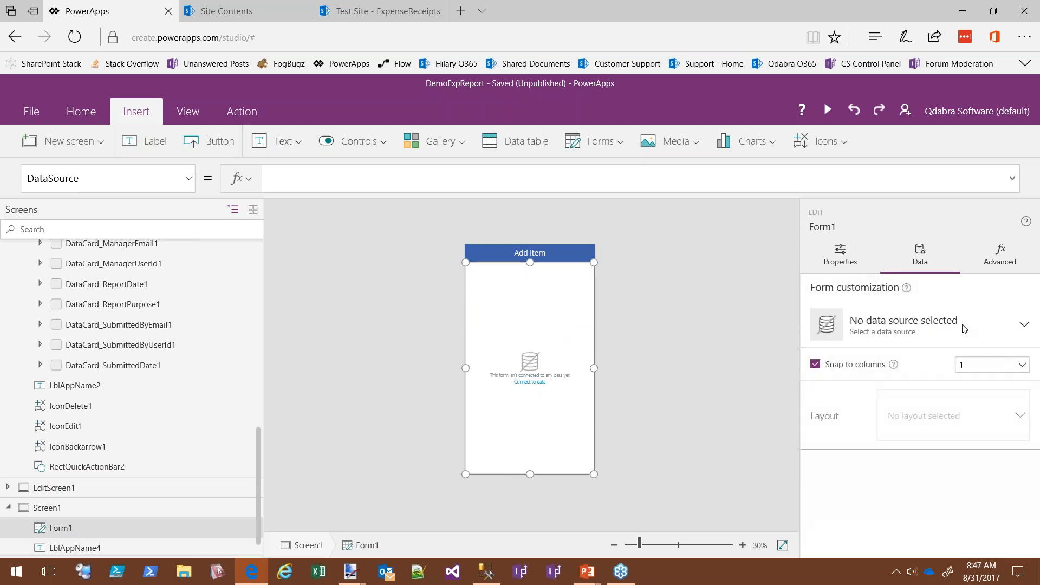
click(1025, 325)
click(1024, 325)
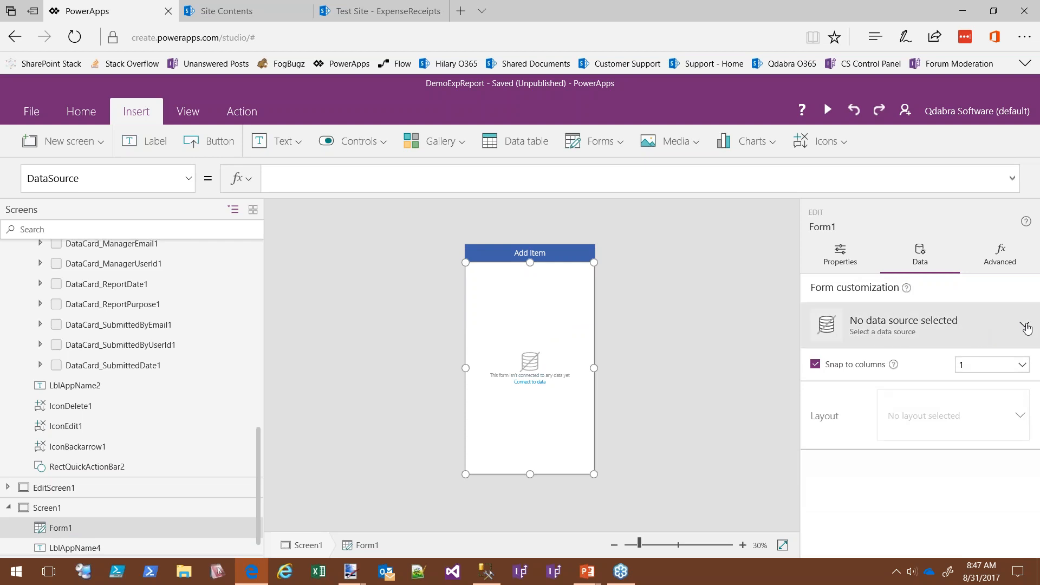
click(877, 419)
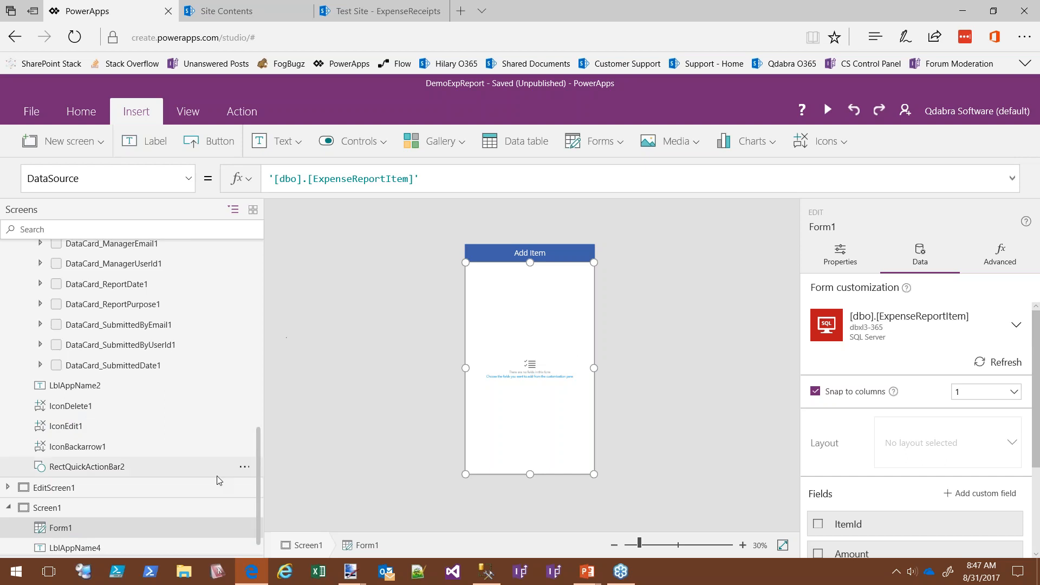
Step: View EditScreen1's layout and return to Screen1
double_click(60, 490)
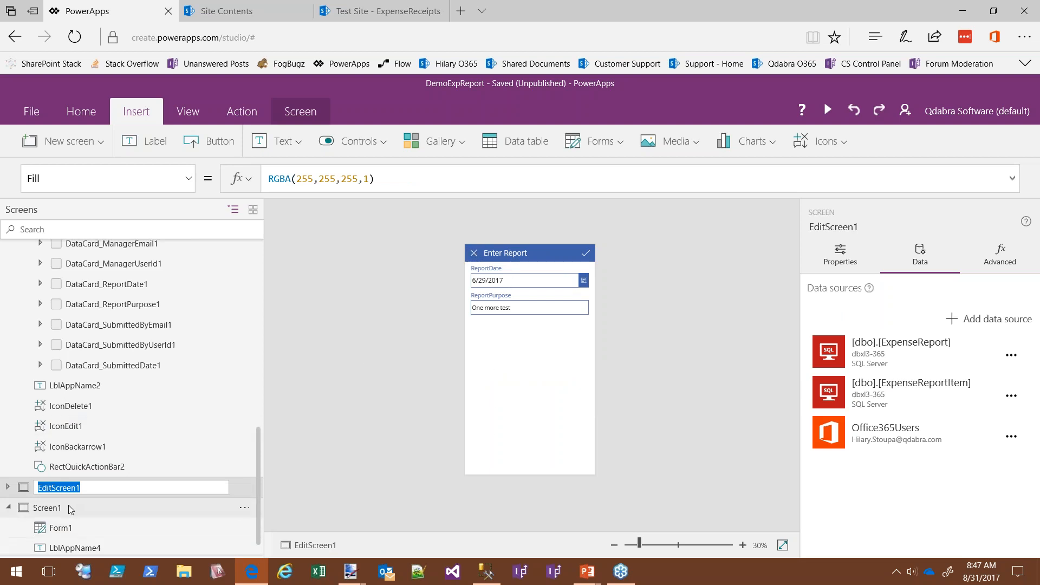
click(112, 509)
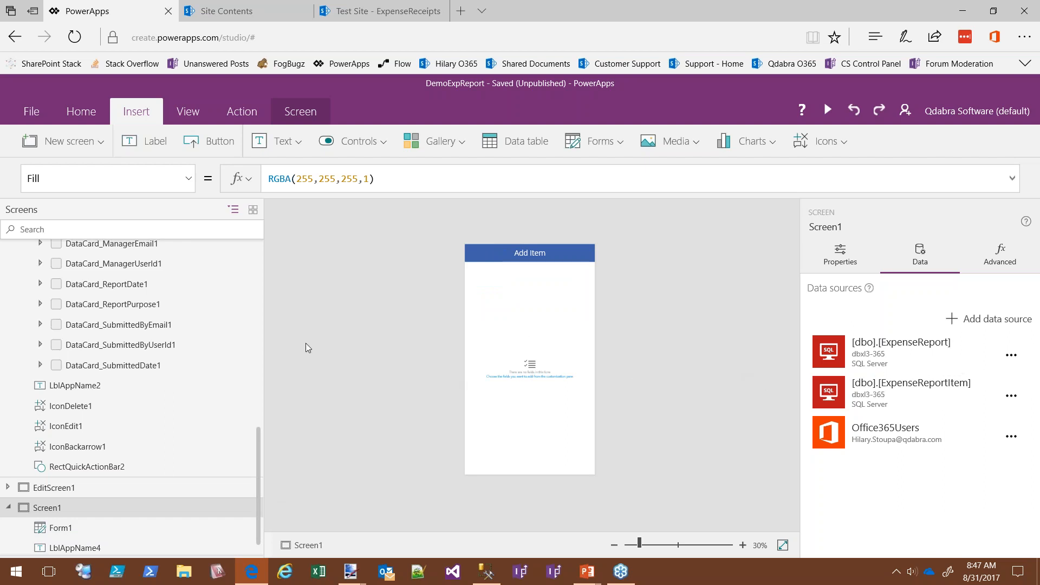
Step: Compare EditScreen1's layout with Screen1's and examine the controls listed under EditScreen1
click(74, 489)
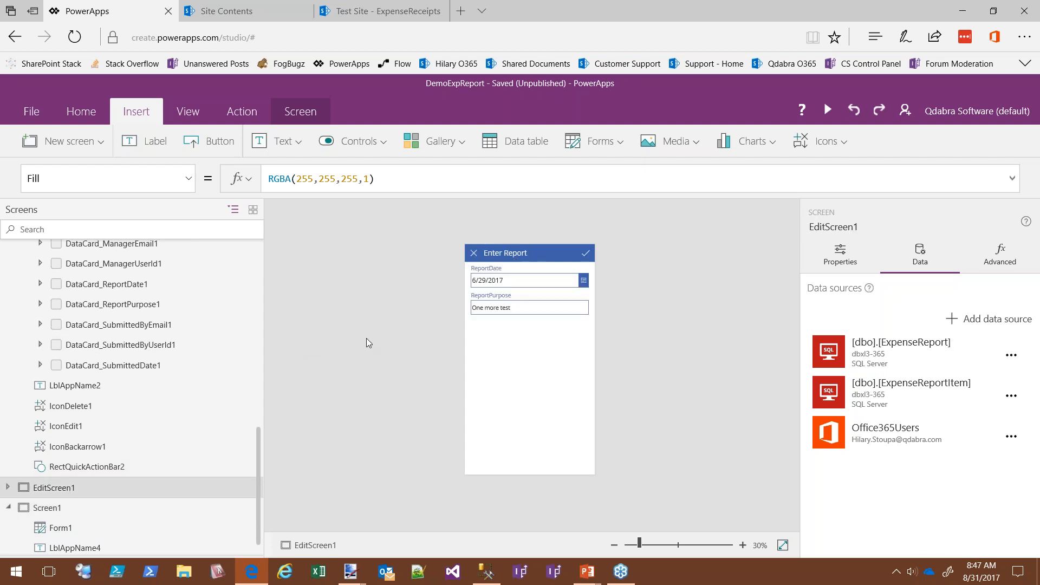
click(174, 508)
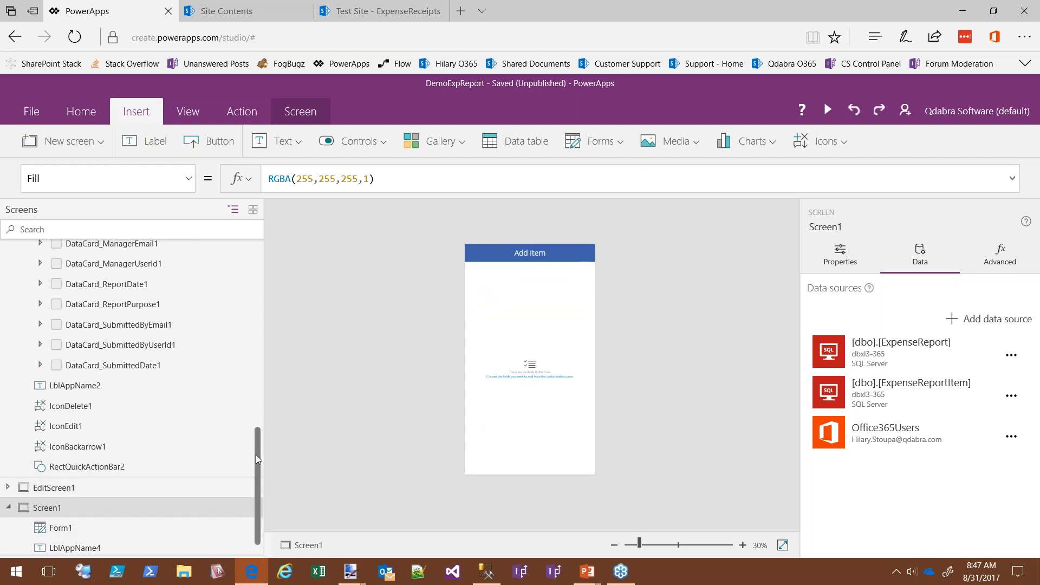
scroll(256, 454, down, 1)
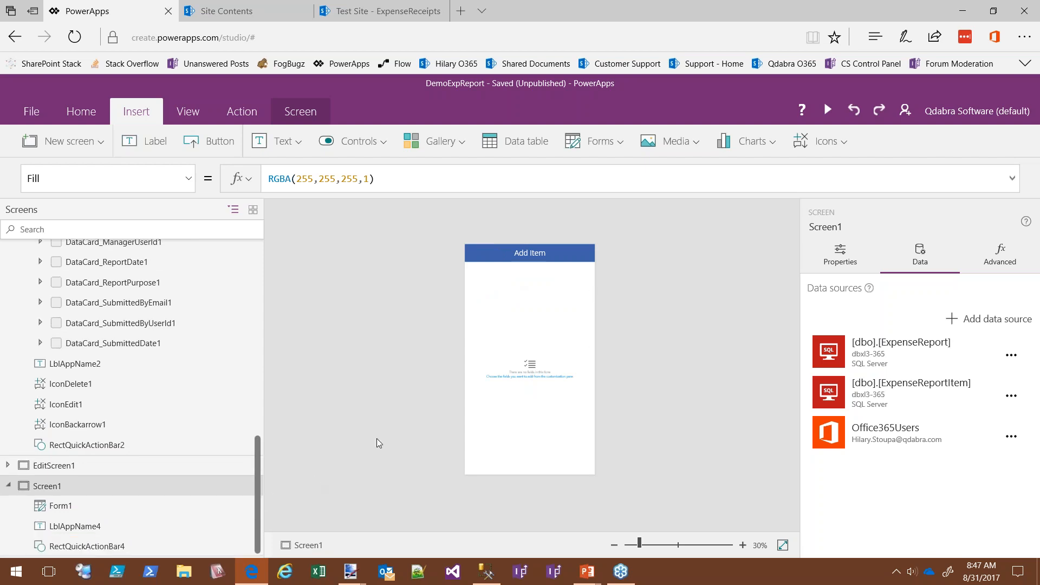
click(8, 465)
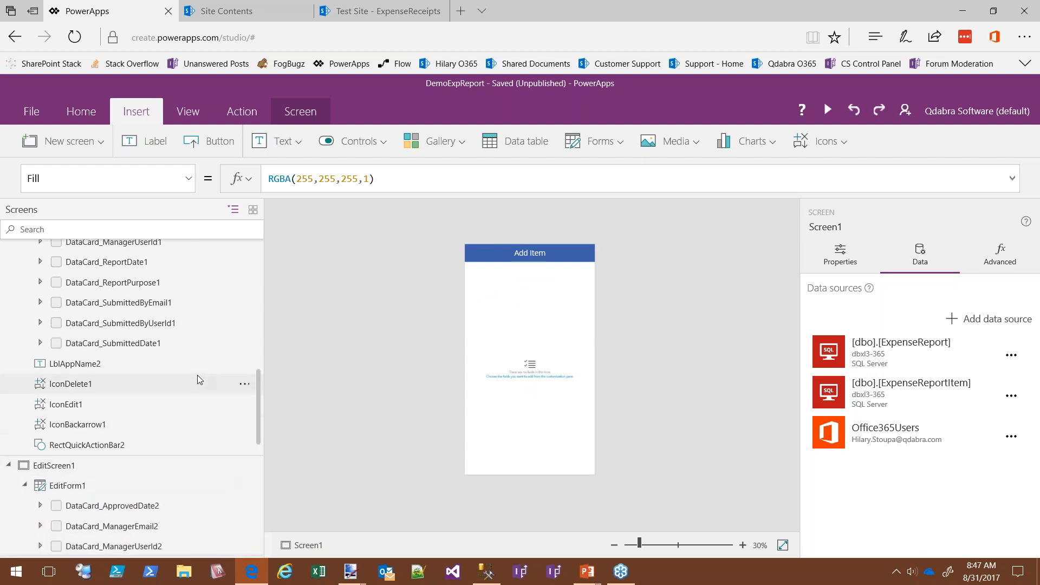
scroll(184, 332, down, 4)
scroll(213, 414, down, 3)
scroll(108, 390, up, 5)
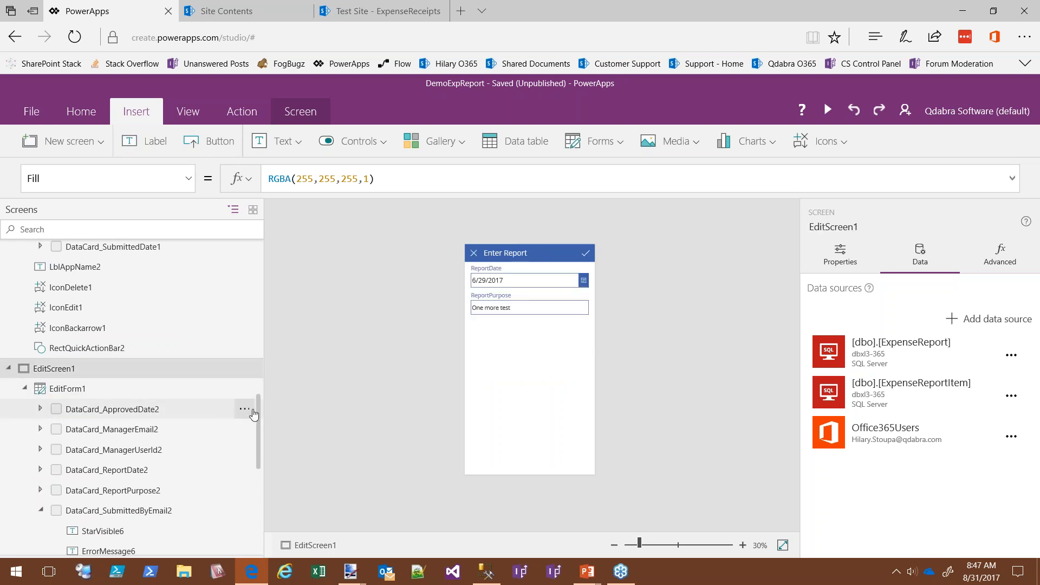
Step: Copy the DetailItems gallery from DetailScreen1 and paste it onto EditScreen1
drag(258, 407, 308, 314)
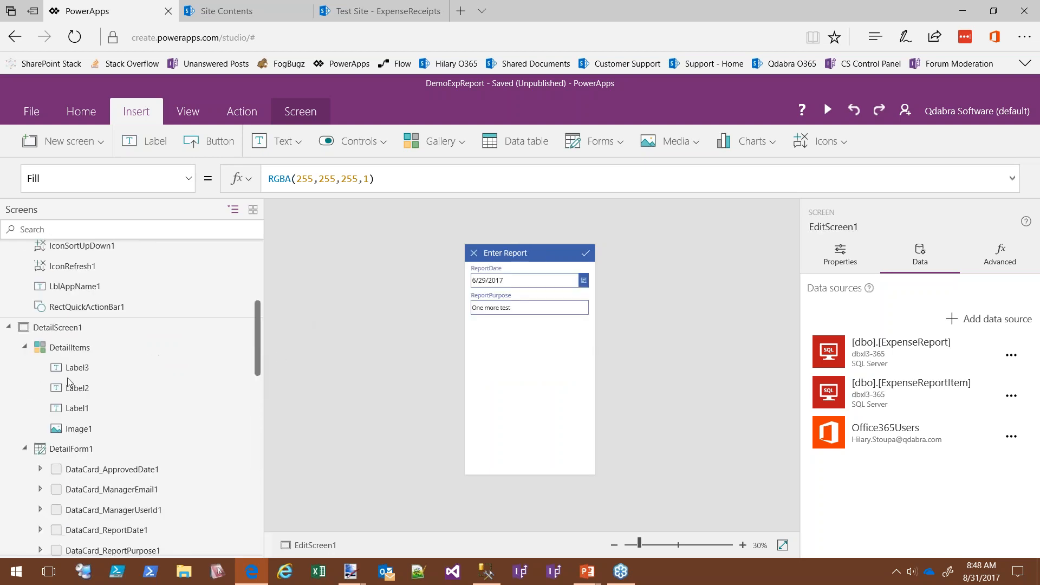
click(245, 347)
click(251, 368)
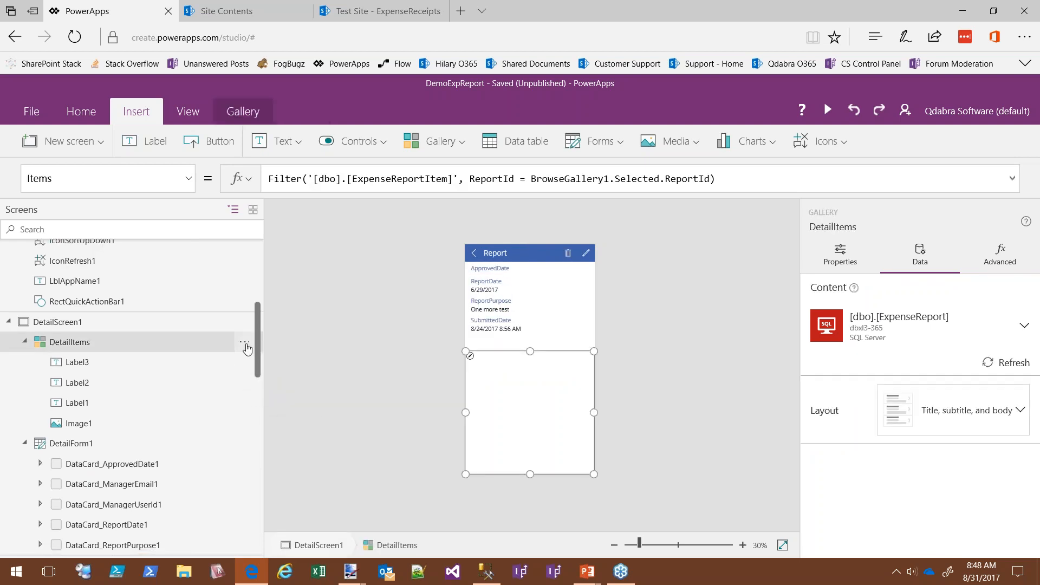
click(244, 342)
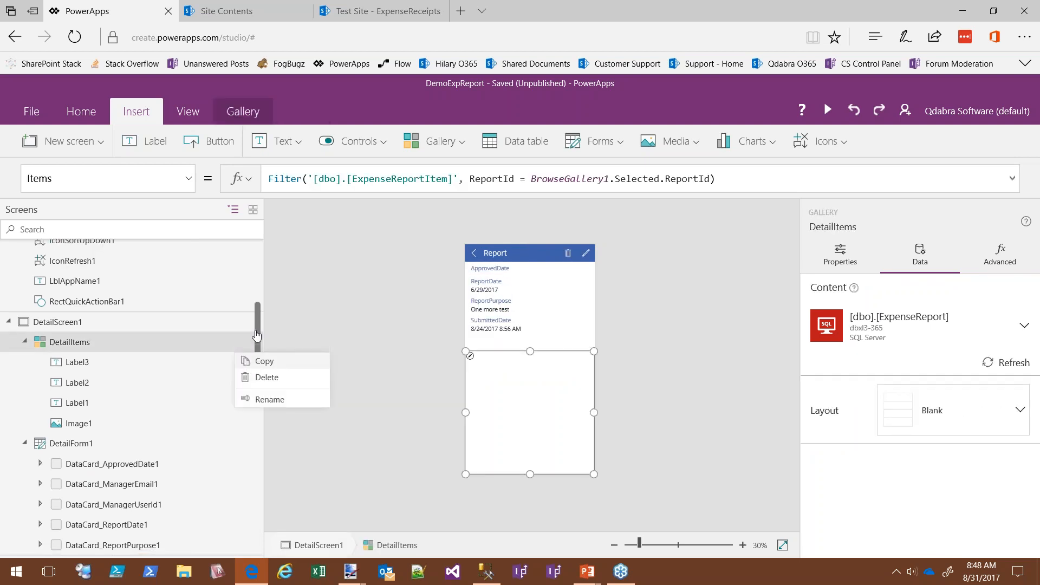
scroll(122, 333, down, 10)
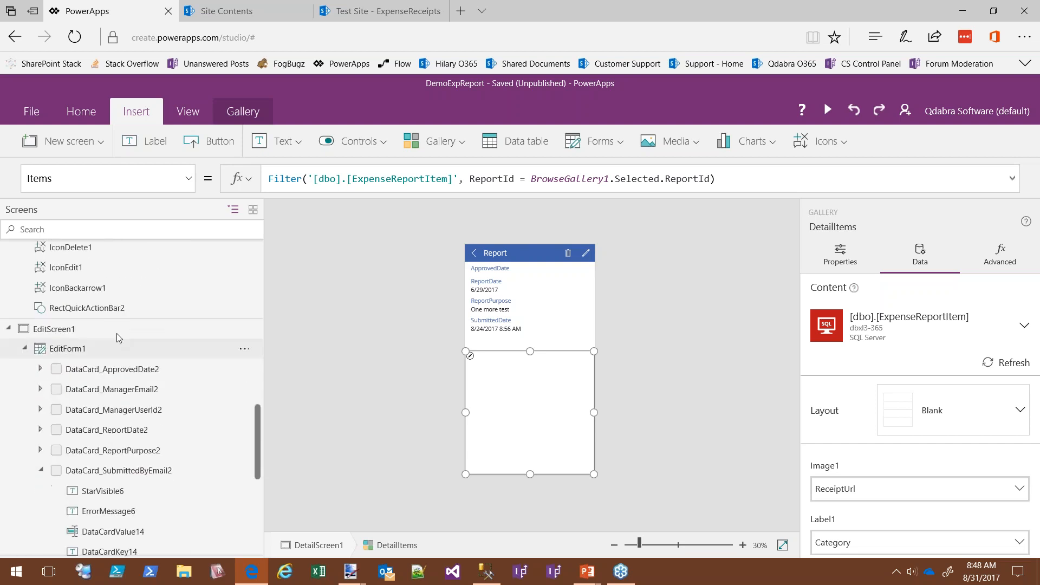
click(122, 333)
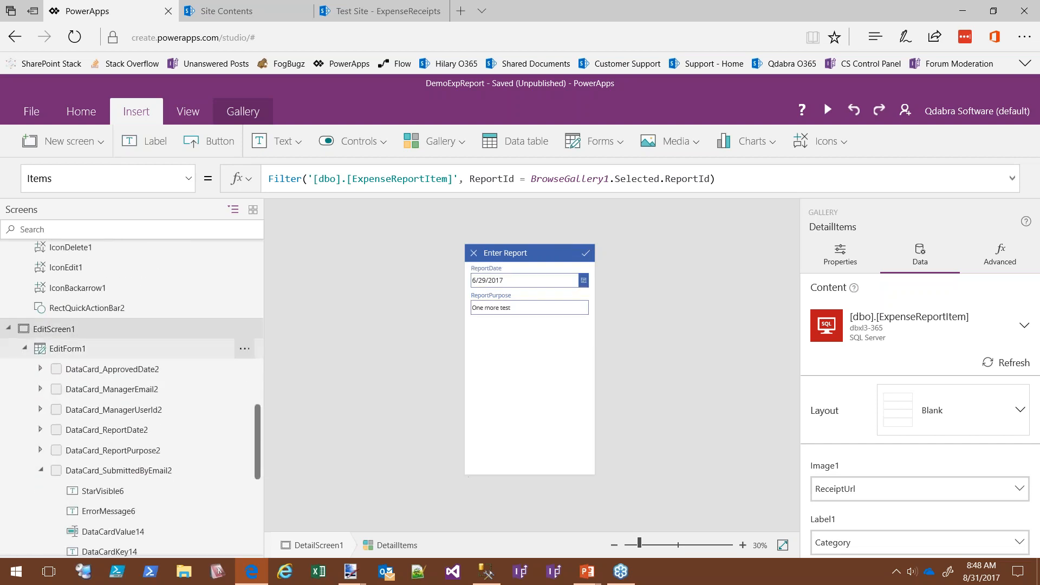
right_click(93, 327)
click(190, 374)
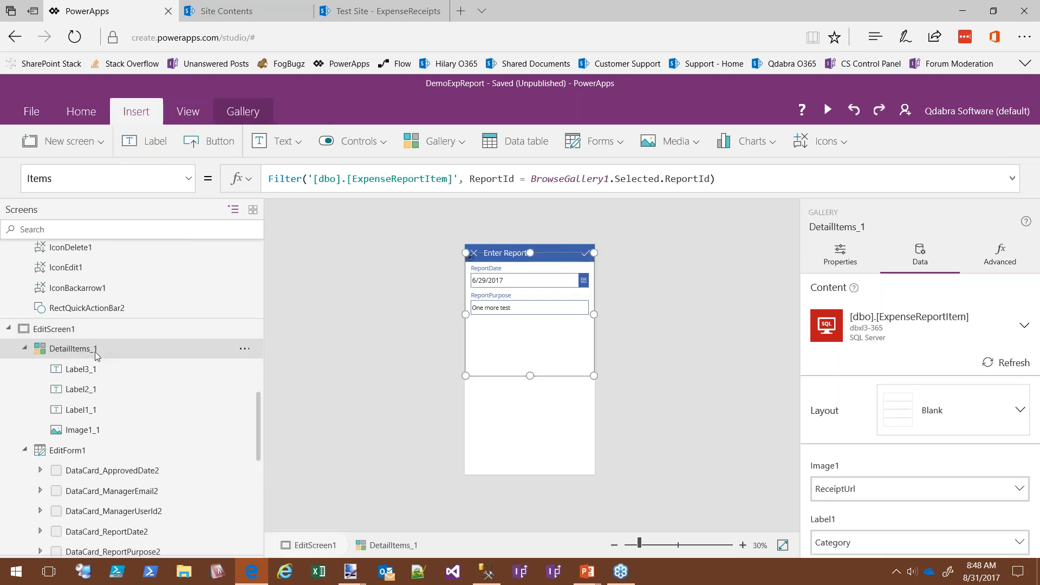
Step: Rename the pasted gallery on EditScreen1 to EditItems
right_click(96, 352)
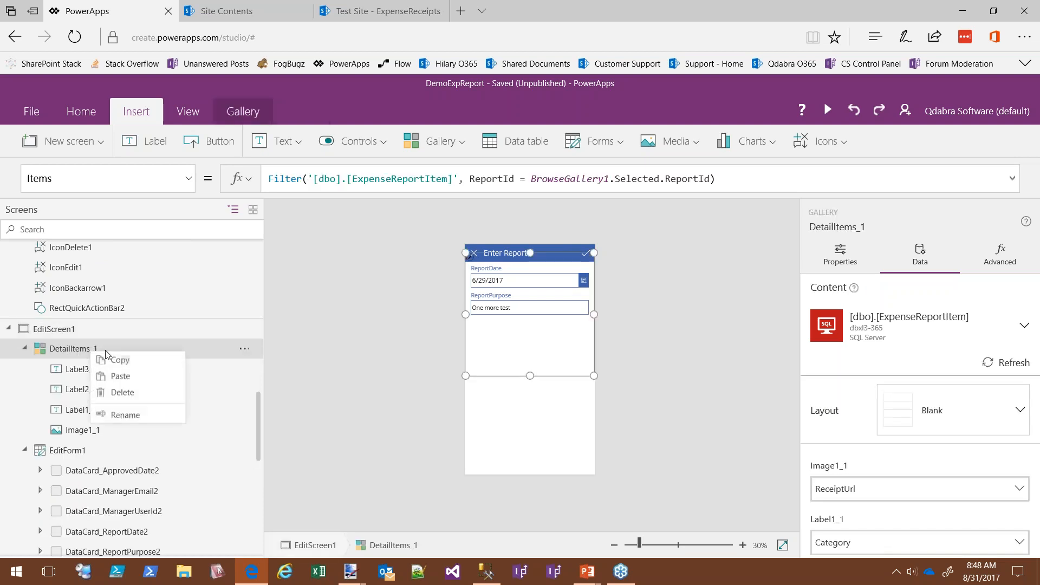
click(123, 414)
text(EditItems)
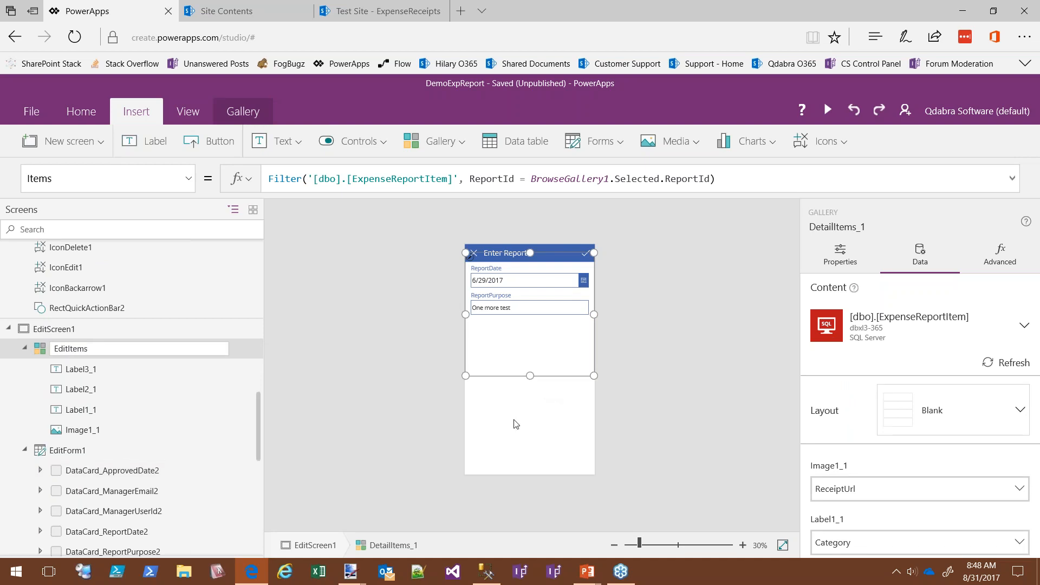
click(486, 278)
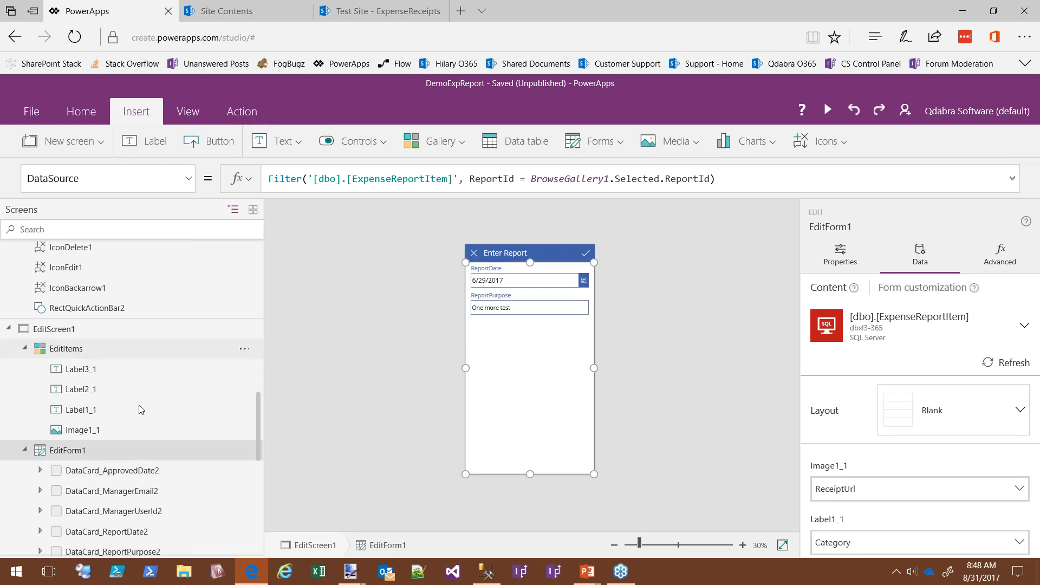
Step: Shorten EditForm1 and place the EditItems gallery below the ReportPurpose field, reaching down to the screen's lower edge
click(73, 350)
click(517, 475)
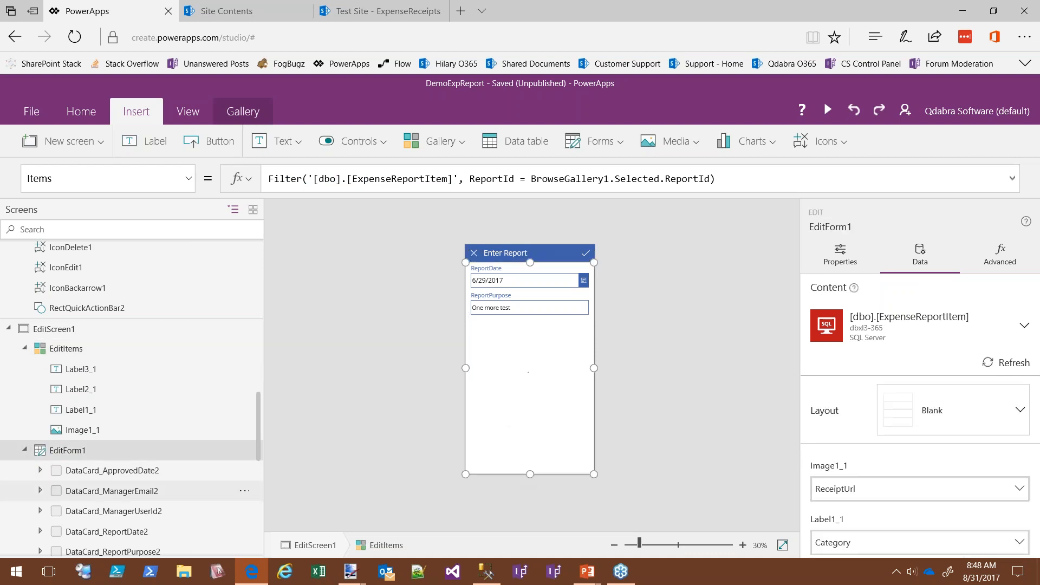
drag(530, 474, 530, 332)
click(100, 340)
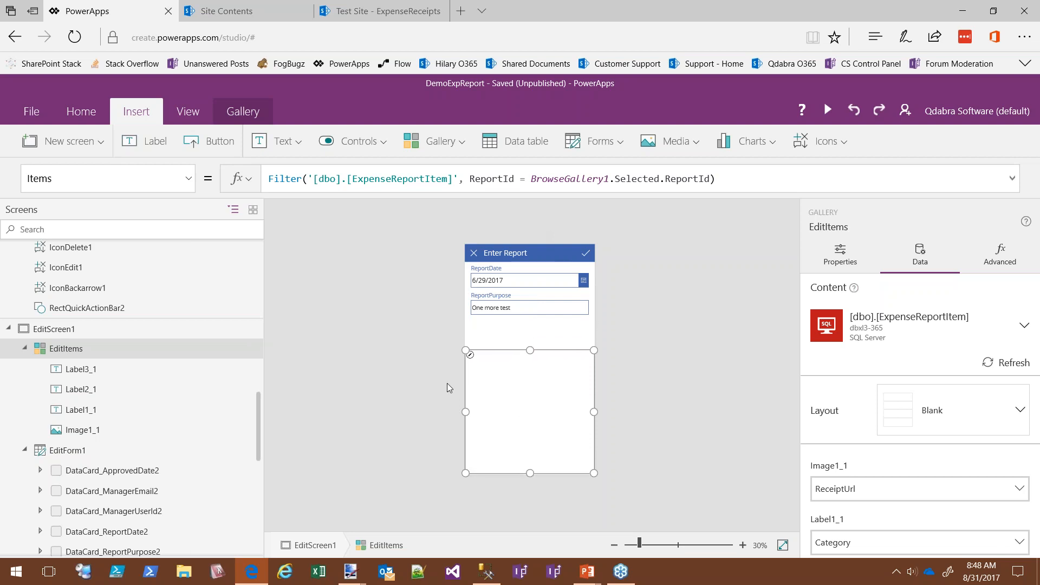
Step: Open the Testing report from the browse gallery and view its expense items on the detail and edit screens
scroll(158, 344, up, 8)
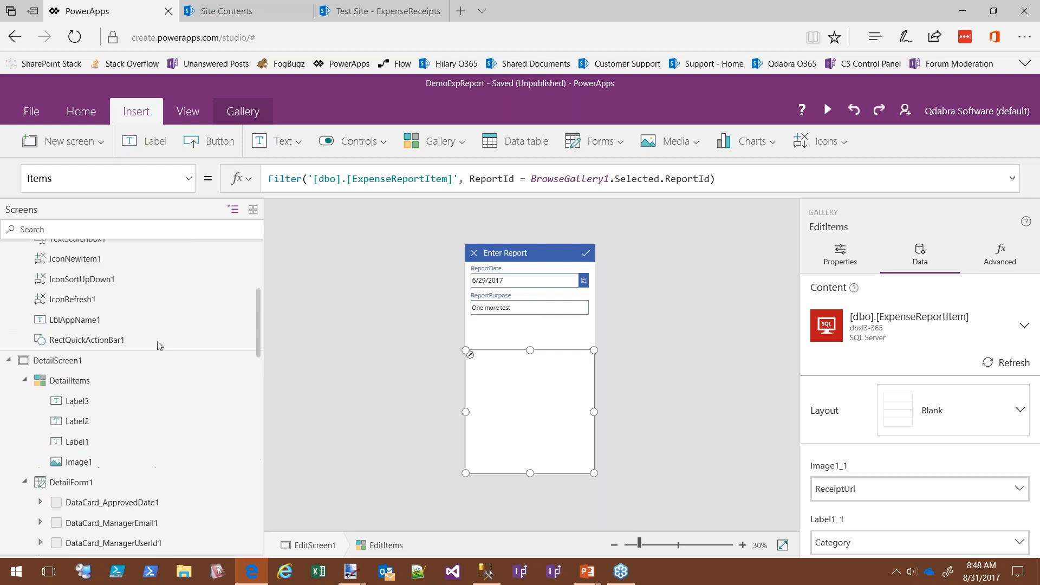
click(72, 379)
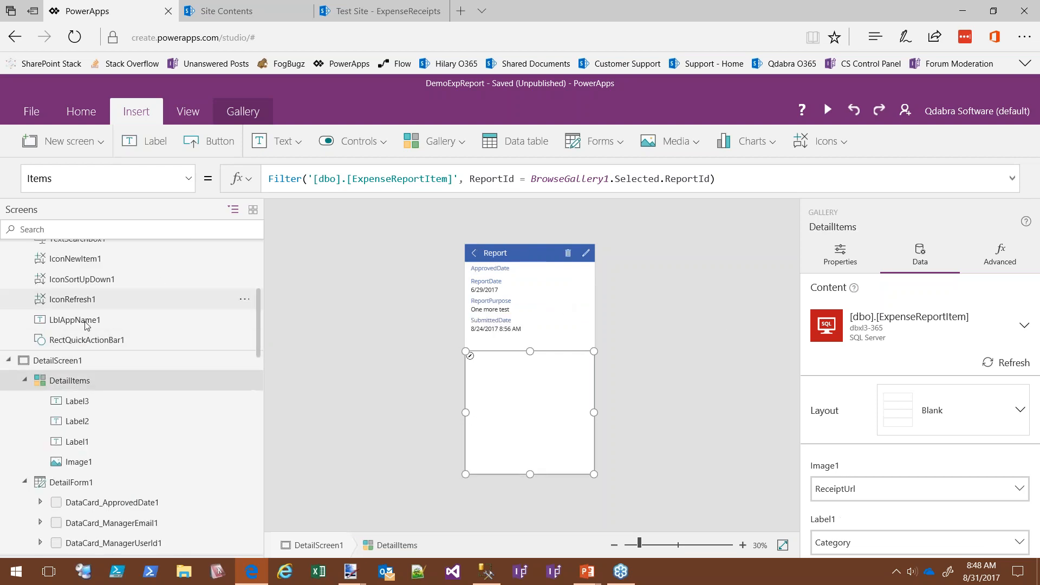
scroll(149, 340, up, 4)
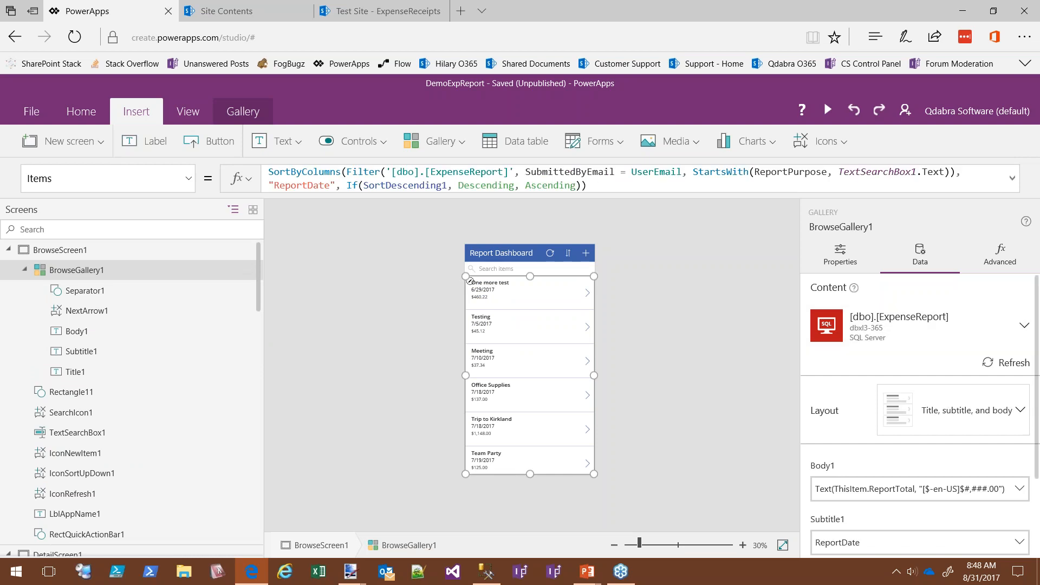
alt+click(588, 329)
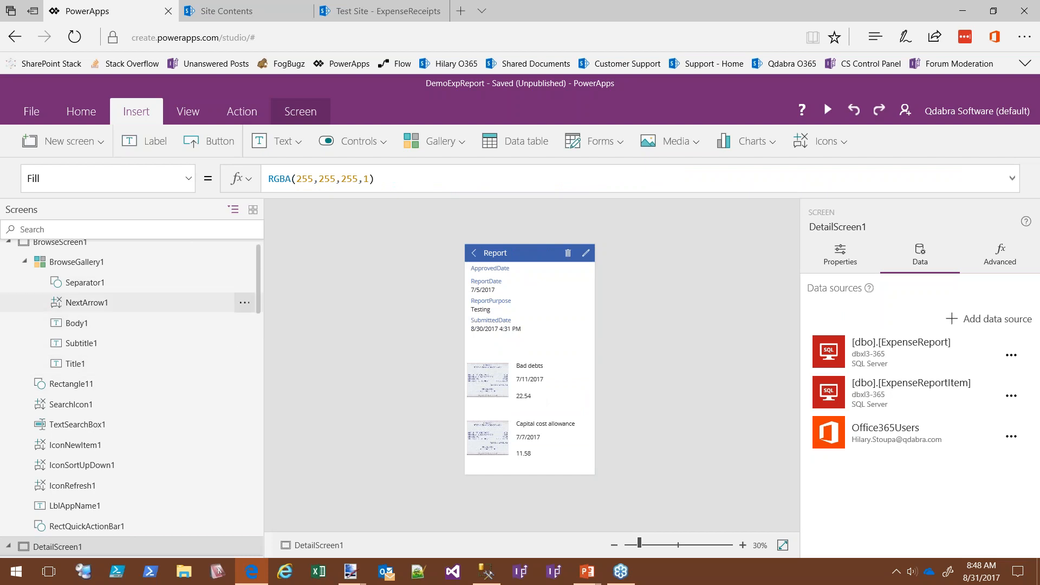
drag(259, 310, 258, 388)
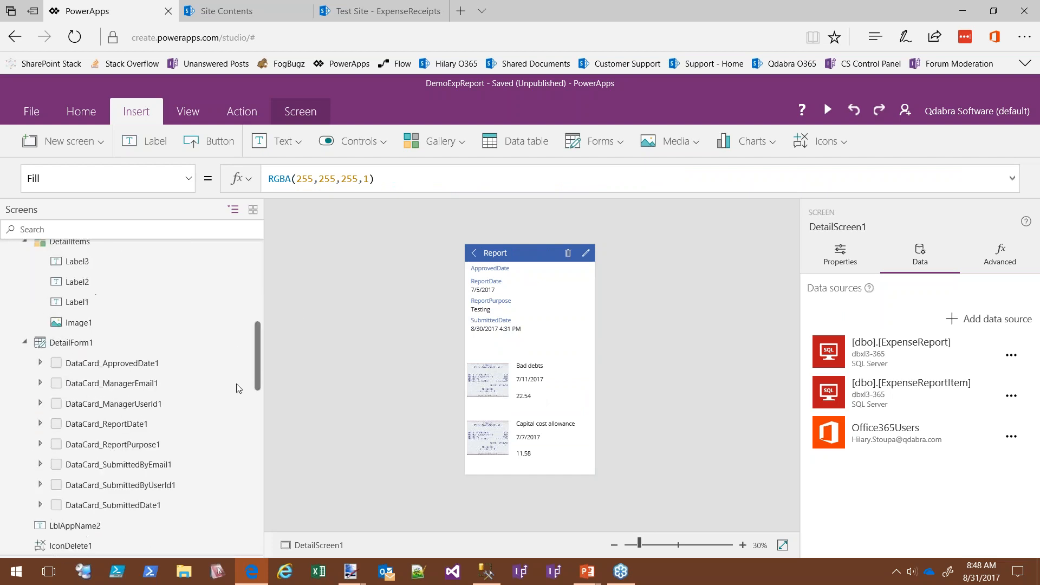
click(585, 255)
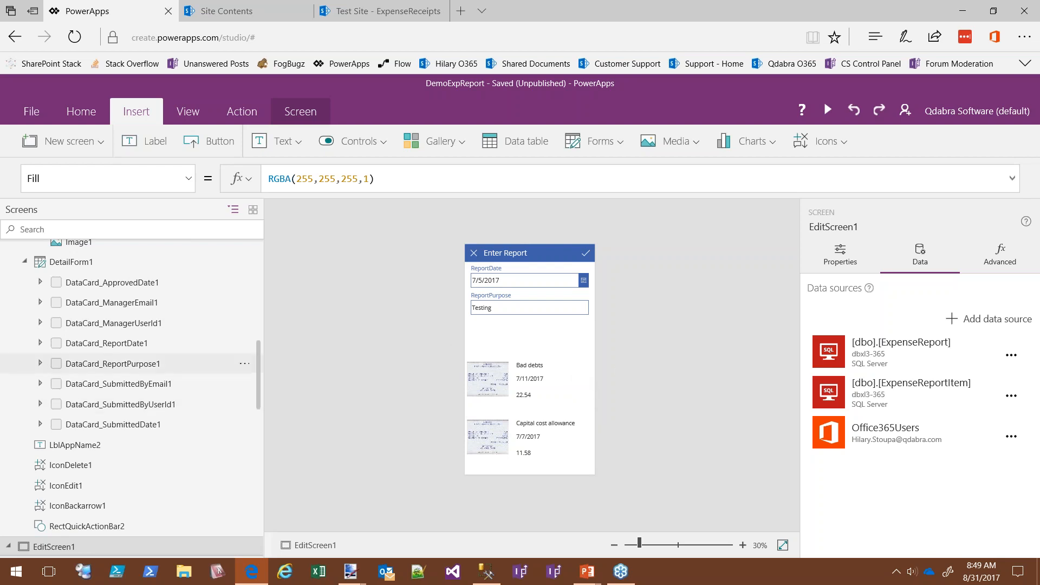
Step: Open the OnSelect formula of DetailScreen1's edit icon for editing
scroll(130, 379, down, 5)
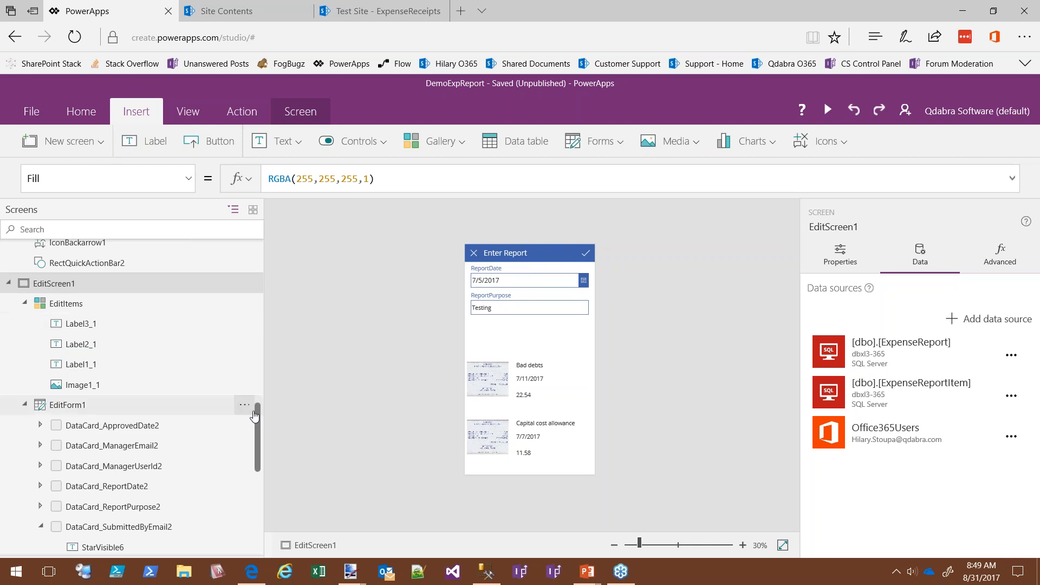
drag(260, 413, 253, 321)
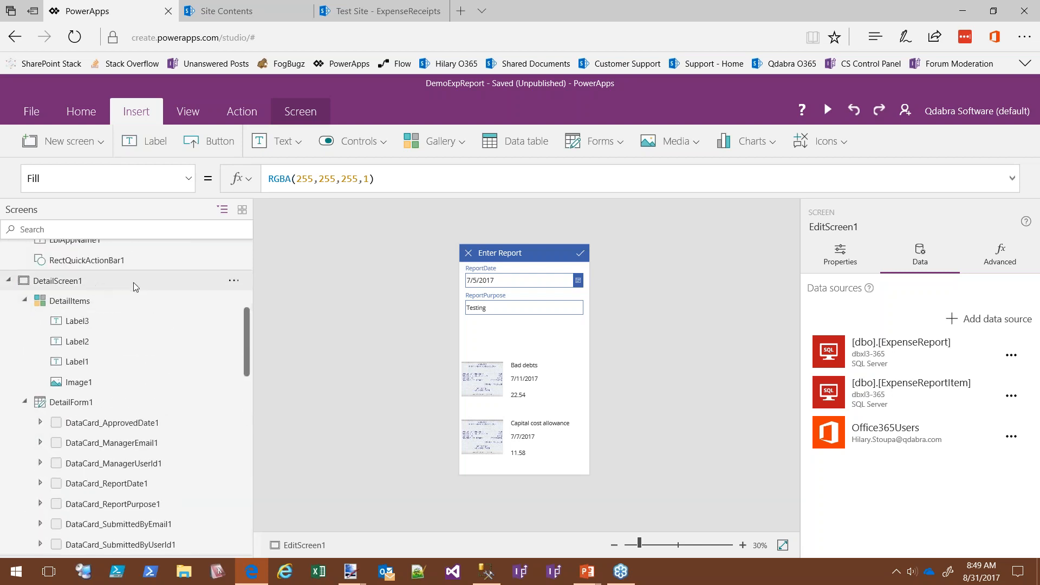
click(58, 280)
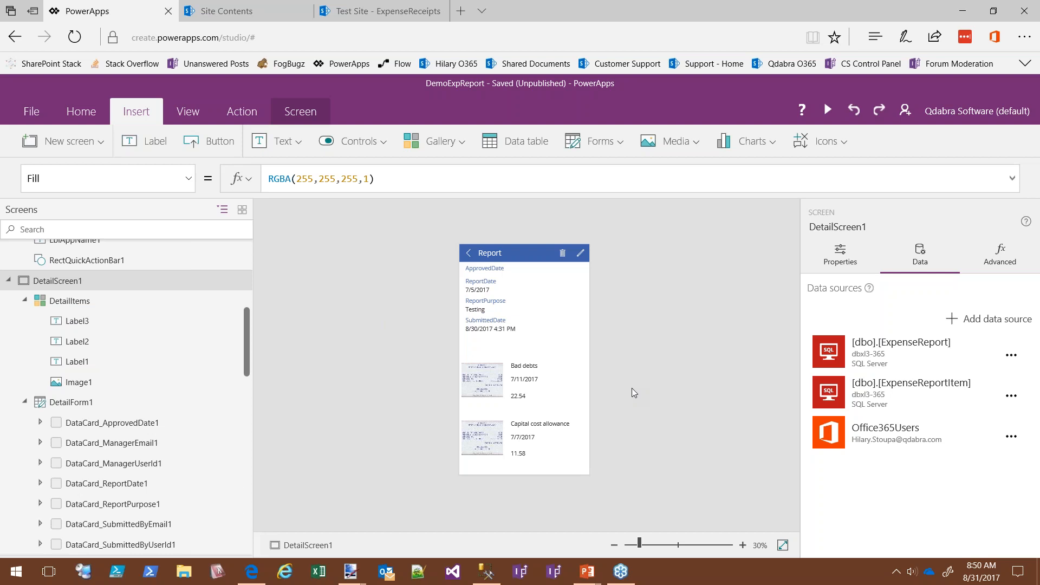
click(582, 255)
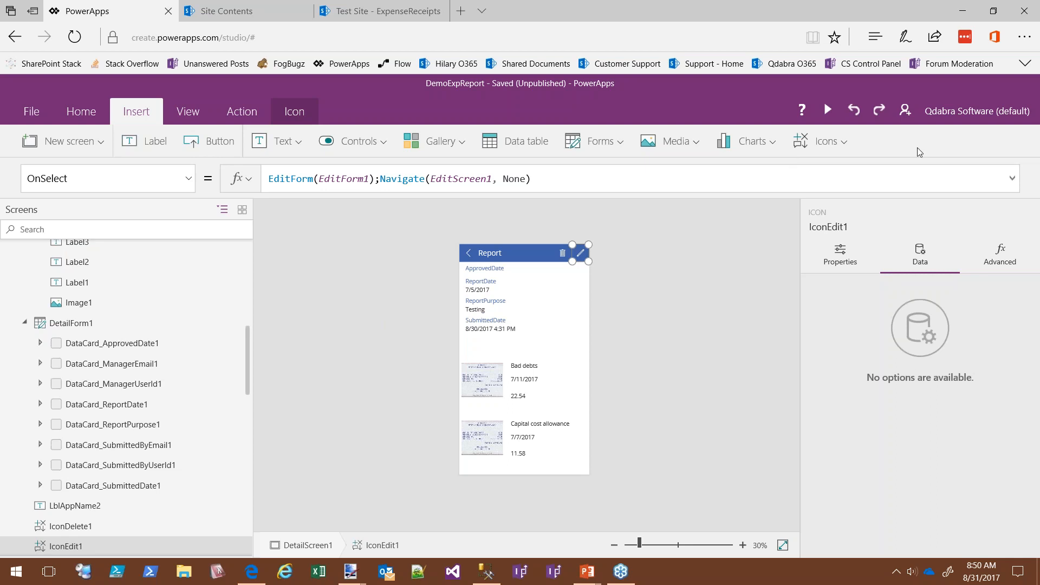
click(571, 177)
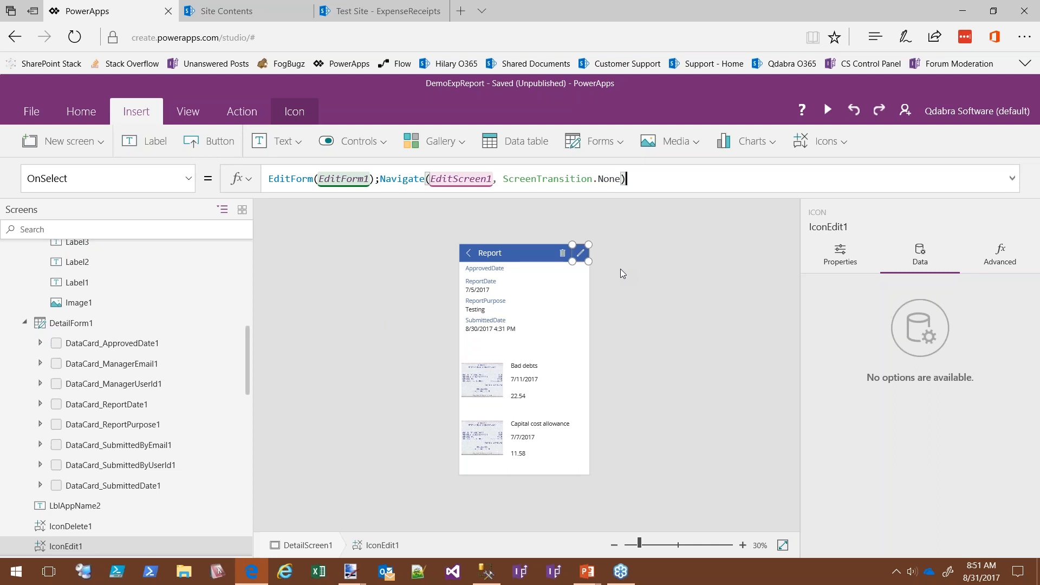
text(;)
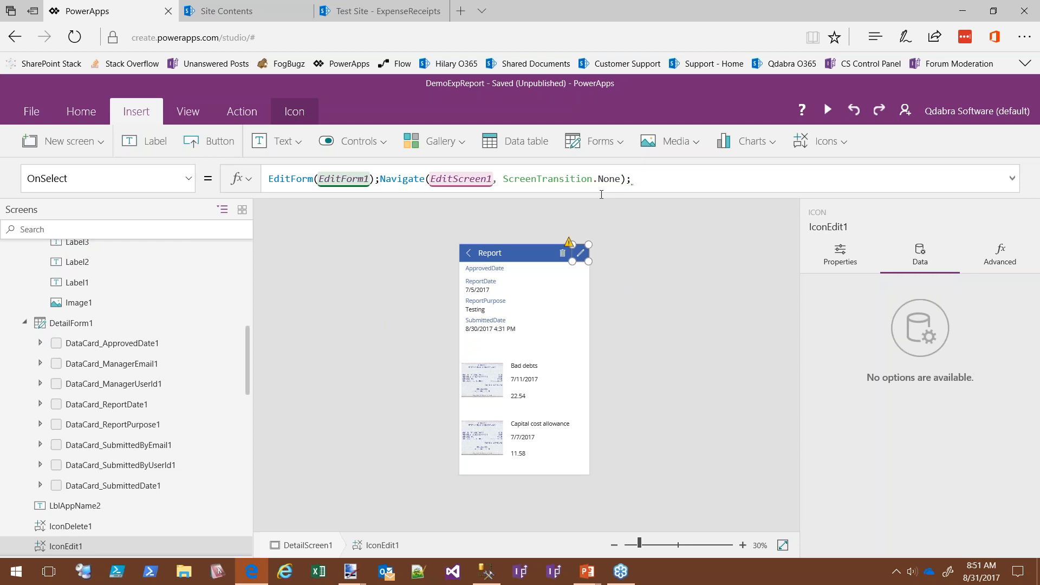
text(Cl)
key(BackSpace)
key(BackSpace)
key(BackSpace)
Step: Insert a ClearCollect call on a collection named ExpenseItemColl between the EditForm and Navigate calls of the edit icon's OnSelect formula
click(374, 178)
text(;)
text(Clear)
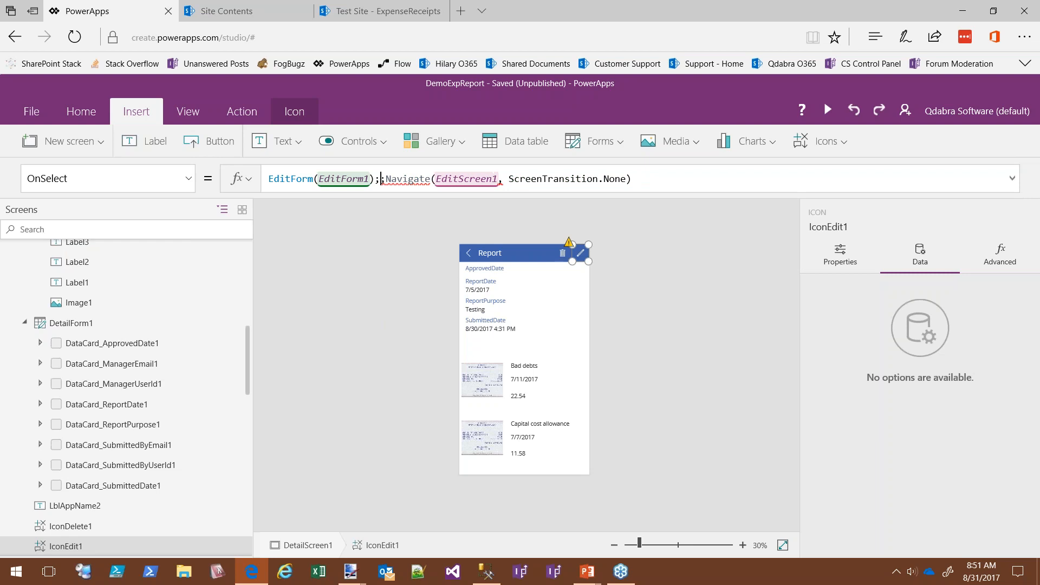
text(Collect)
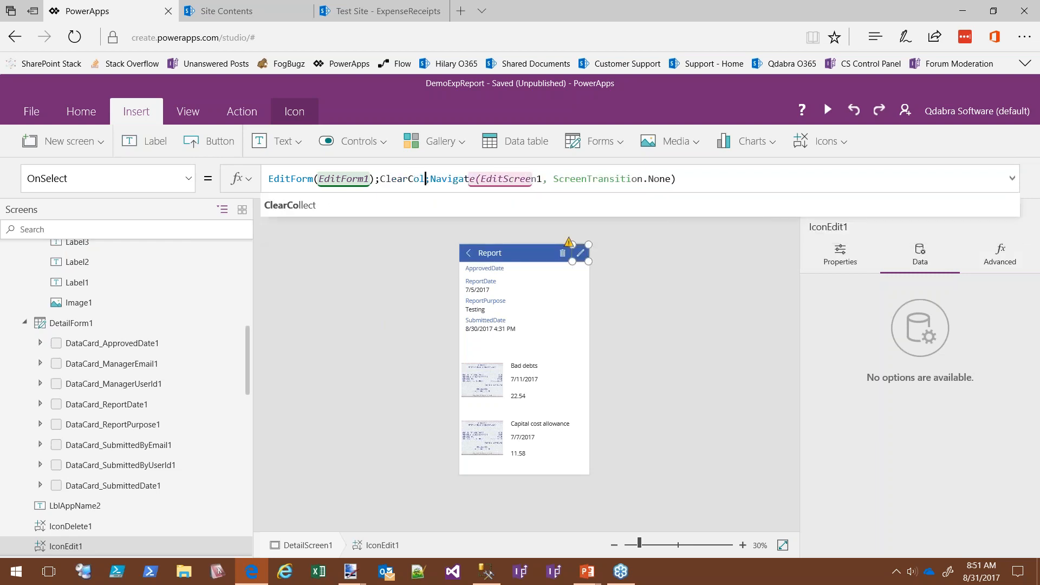
text(()
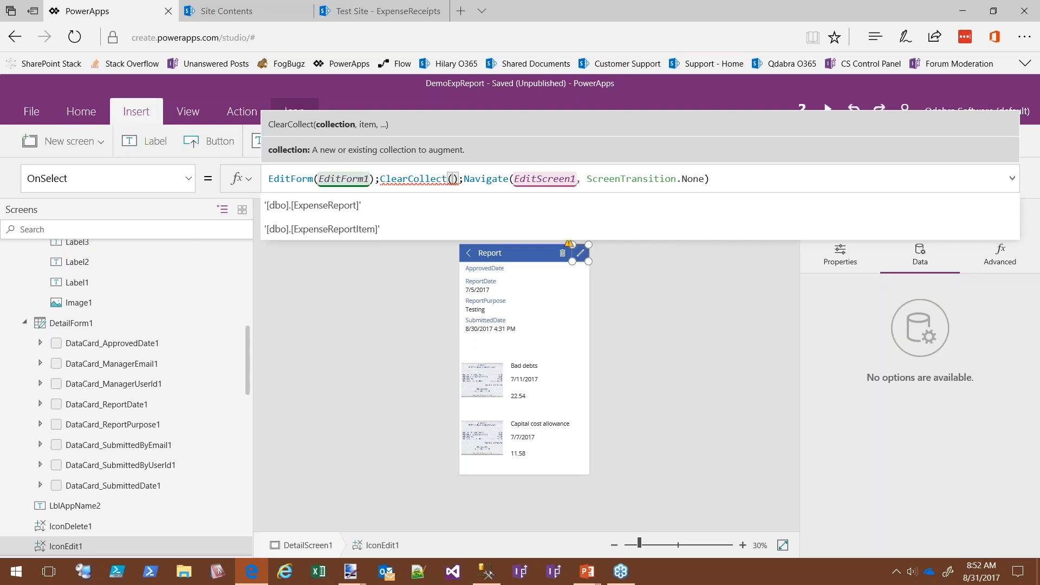
text(ExpenseItemColl)
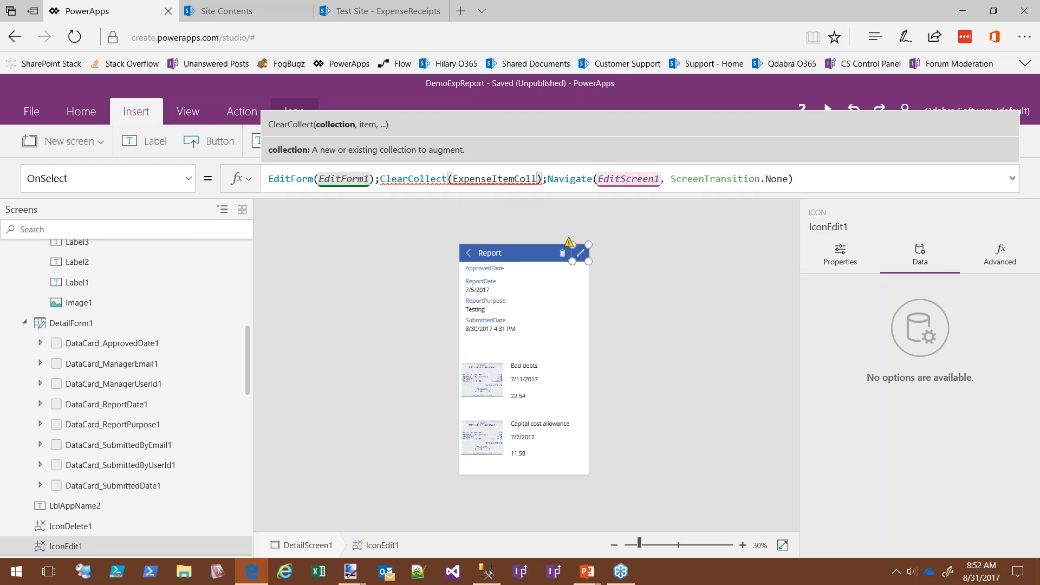
Step: Complete the ClearCollect call with a Filter of '[dbo].[ExpenseReportItem]' where ReportId = BrowseGallery1.Selected.ReportId
text(, File)
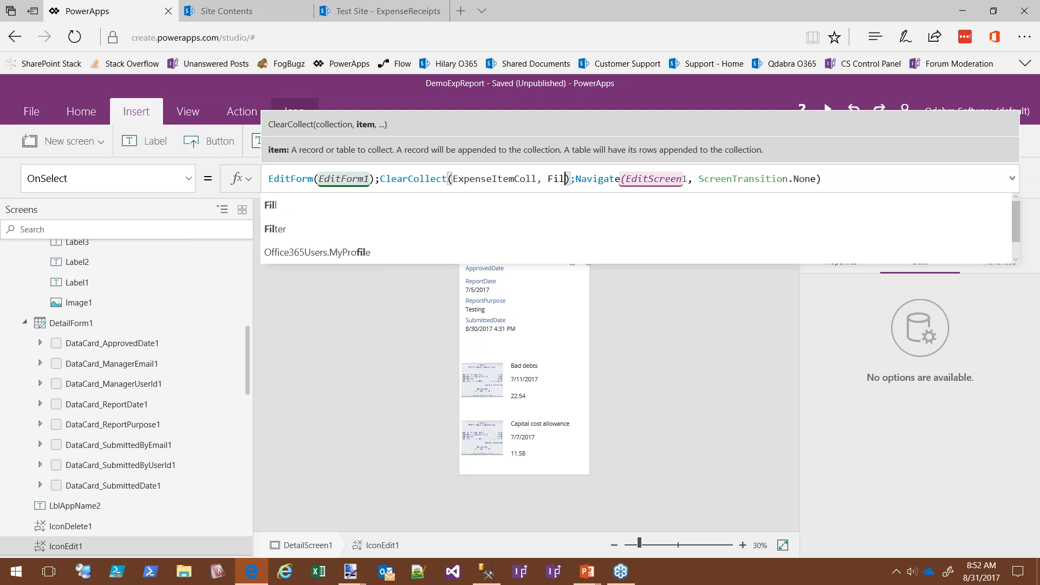
key(BackSpace)
text(ter()
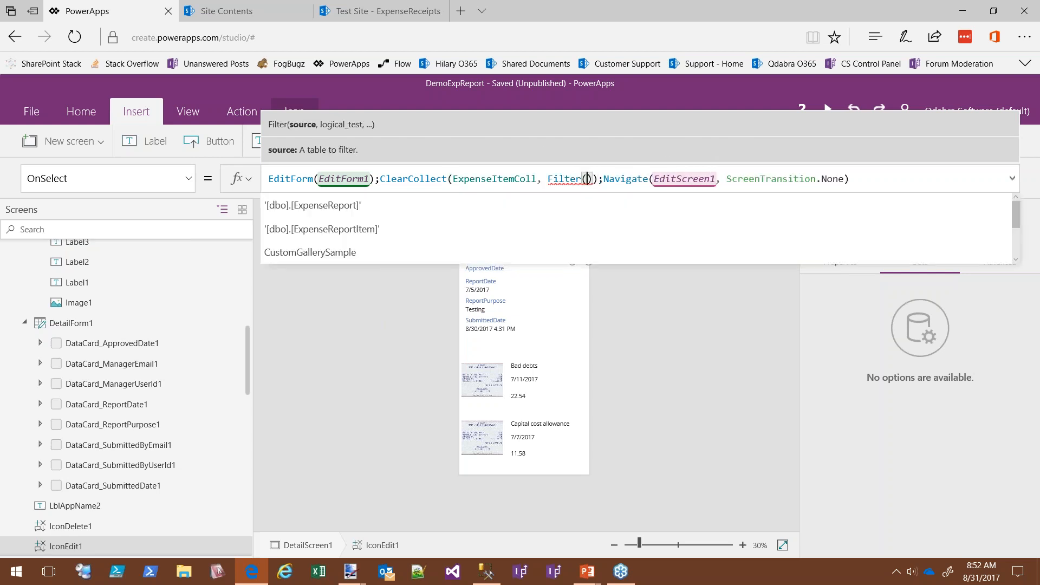
click(346, 230)
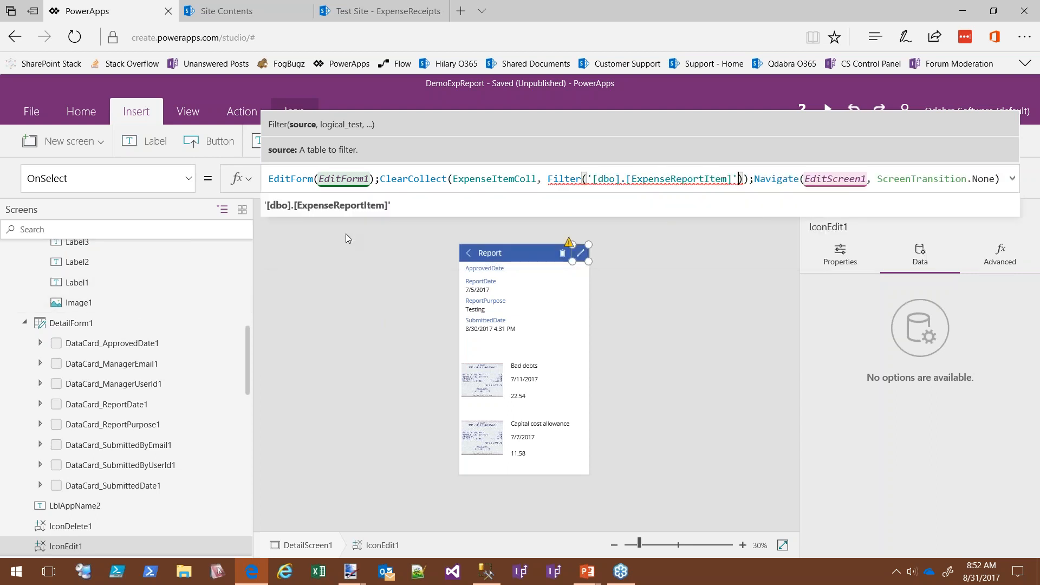
text(,)
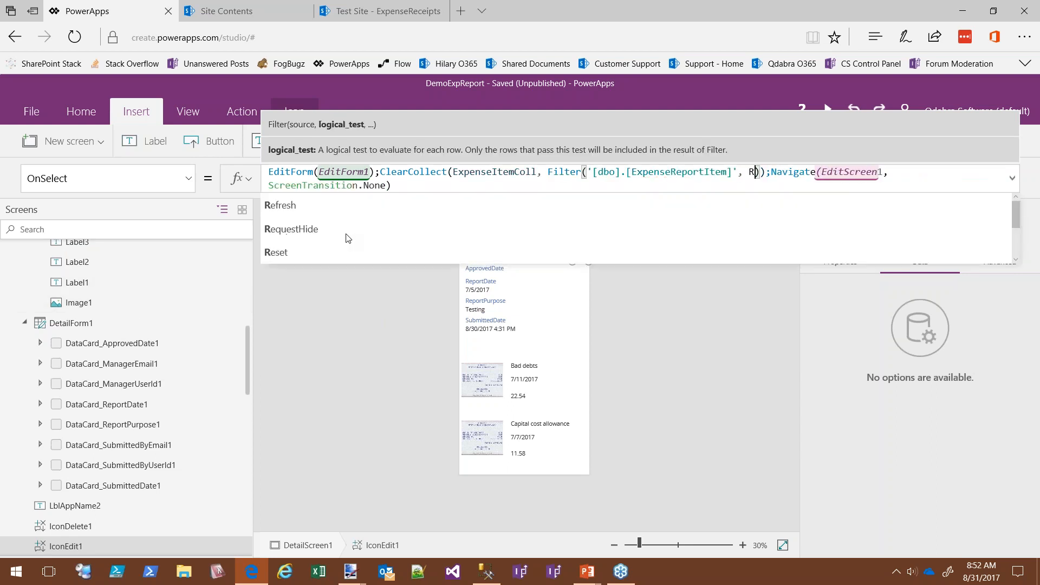
text( ReportId =)
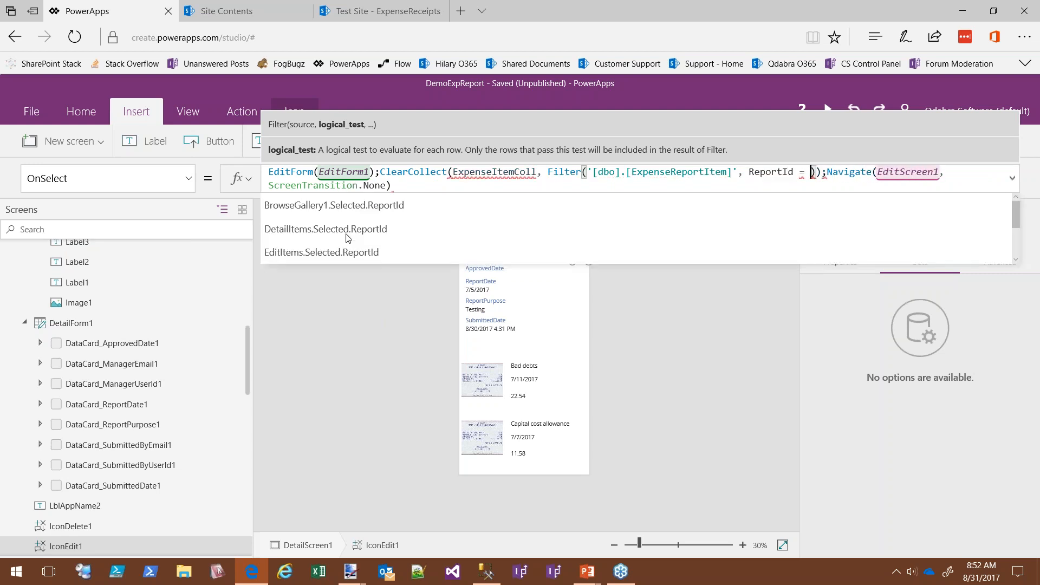
click(395, 205)
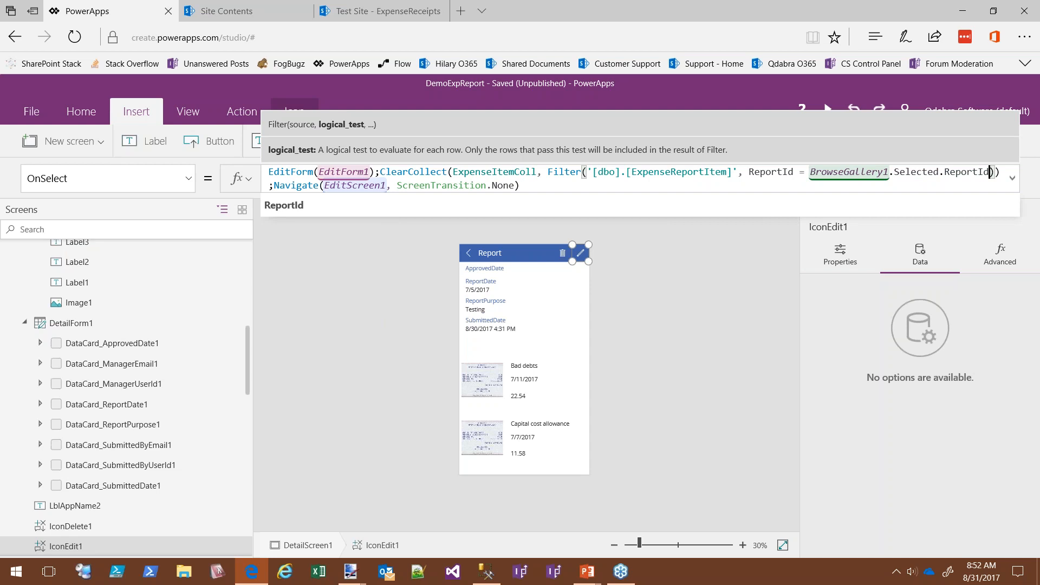
click(545, 190)
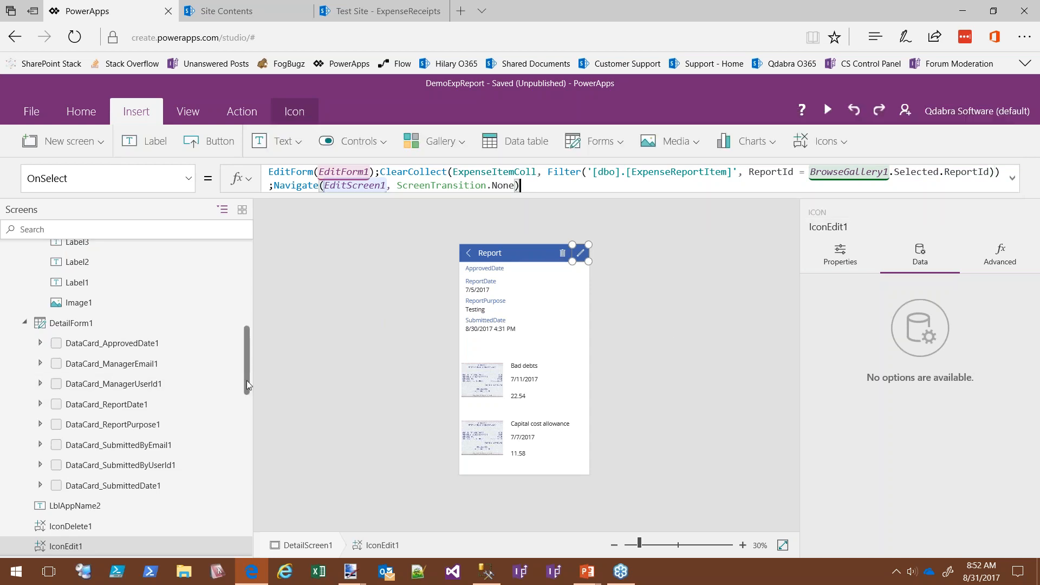
Step: Switch the EditItems gallery on EditScreen1 to the ExpenseItemColl collection as its data source
scroll(230, 434, down, 5)
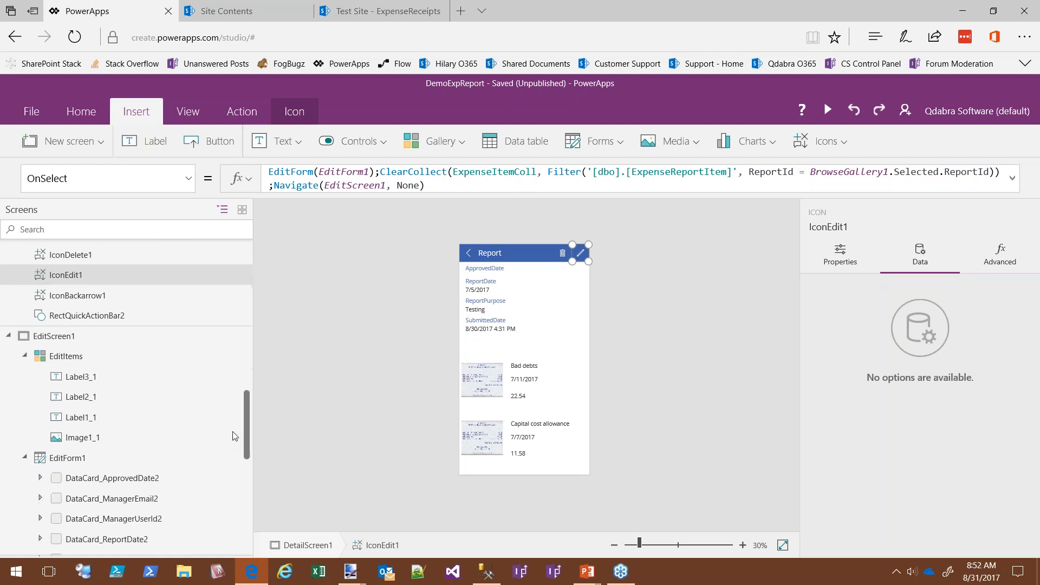
click(75, 360)
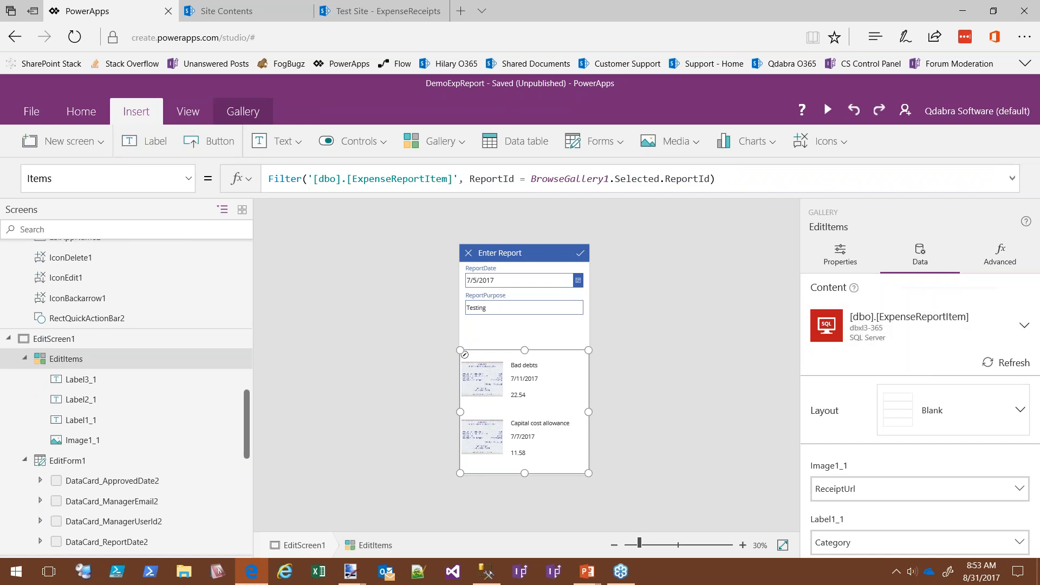
click(1025, 325)
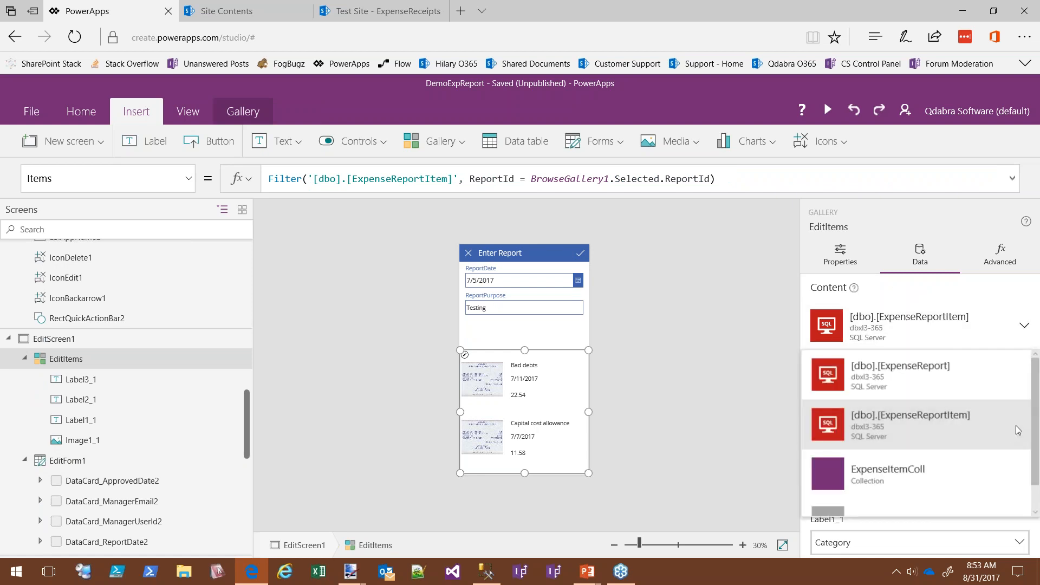
click(883, 472)
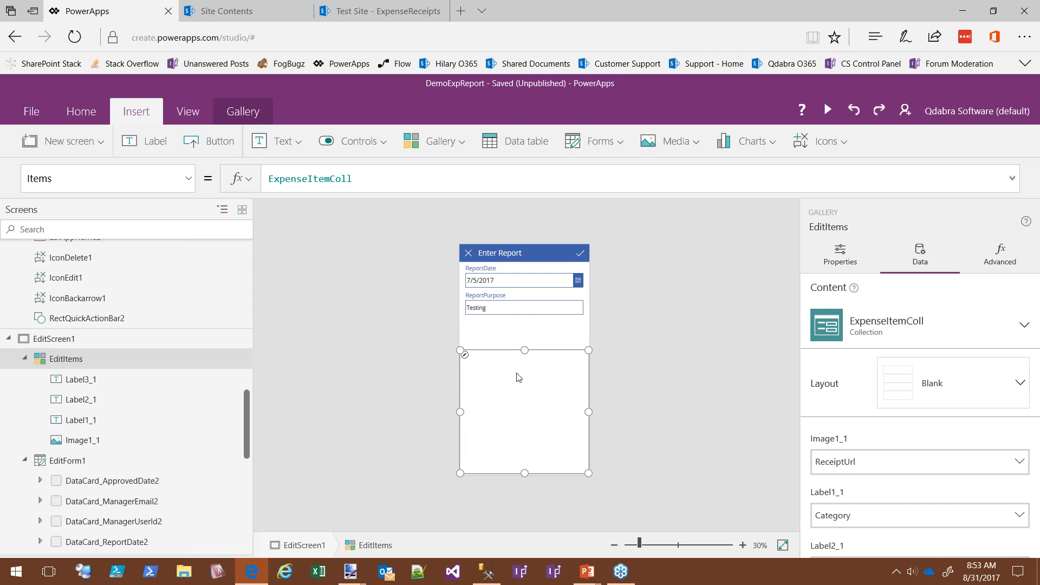
Step: Run DetailScreen1's edit icon to fill the collection and open the edit screen with the report's items
drag(248, 434, 273, 340)
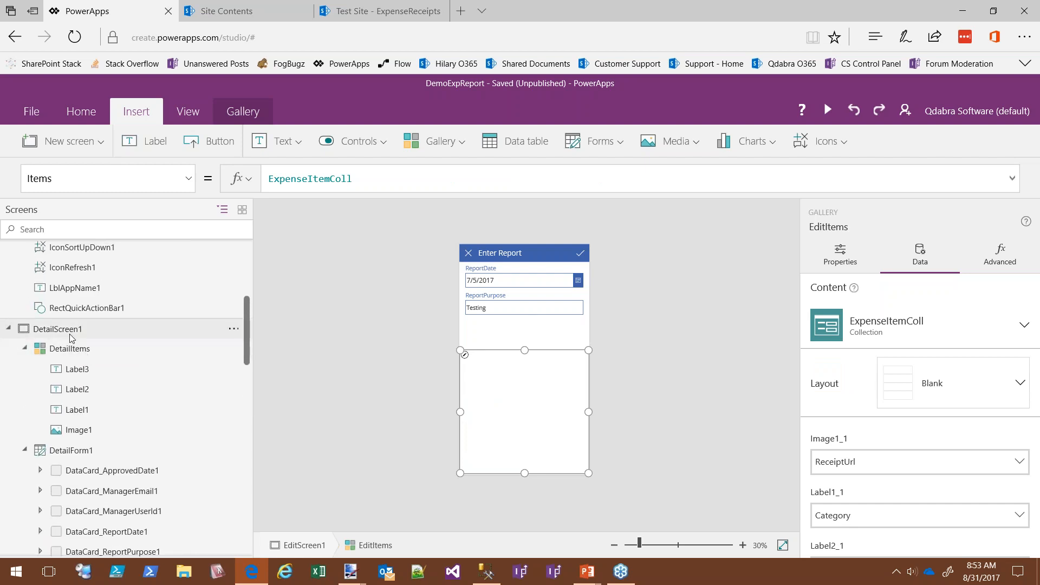
click(74, 333)
click(581, 253)
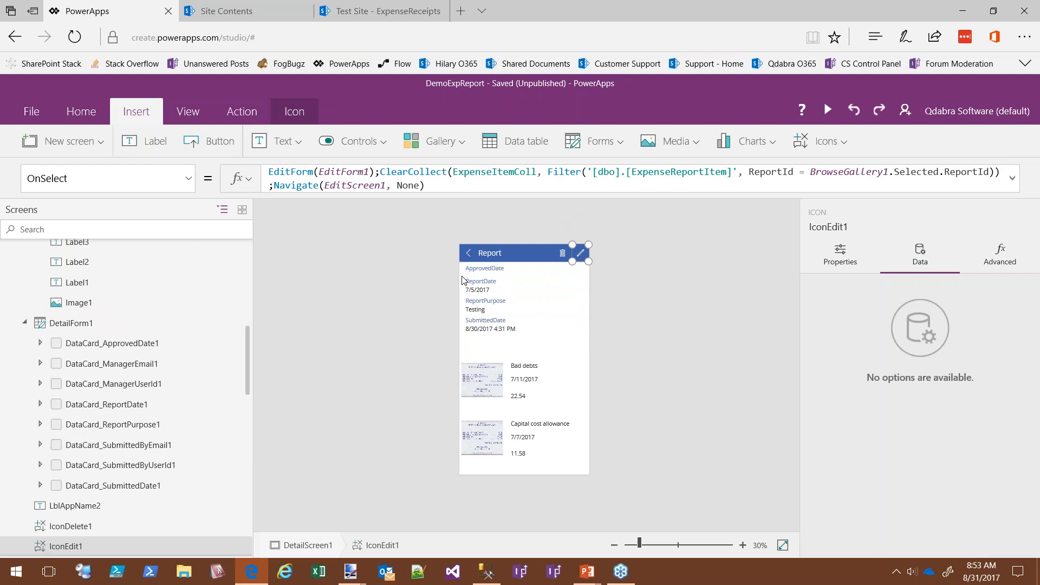
click(558, 288)
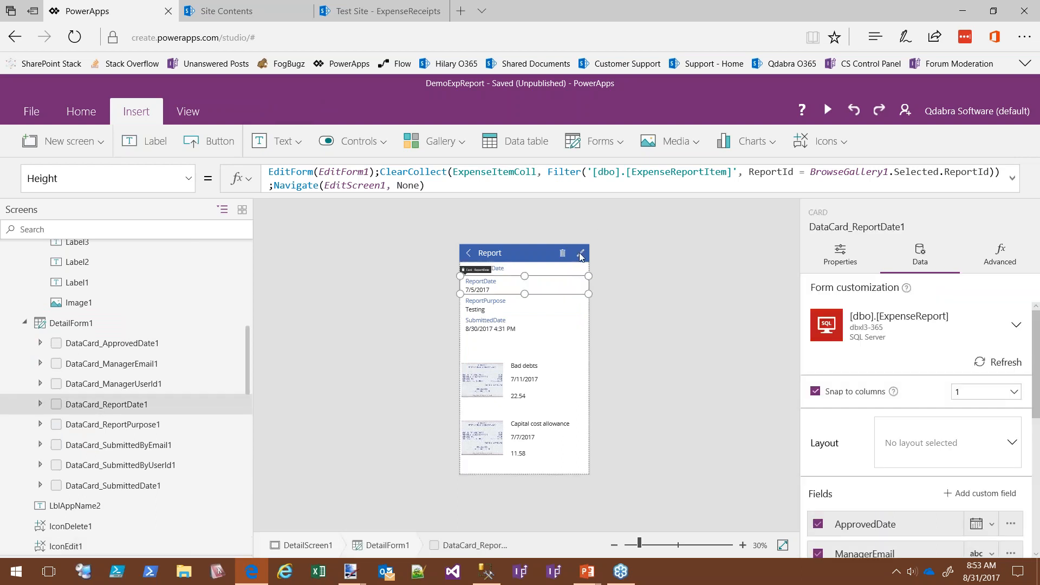
click(536, 258)
click(580, 257)
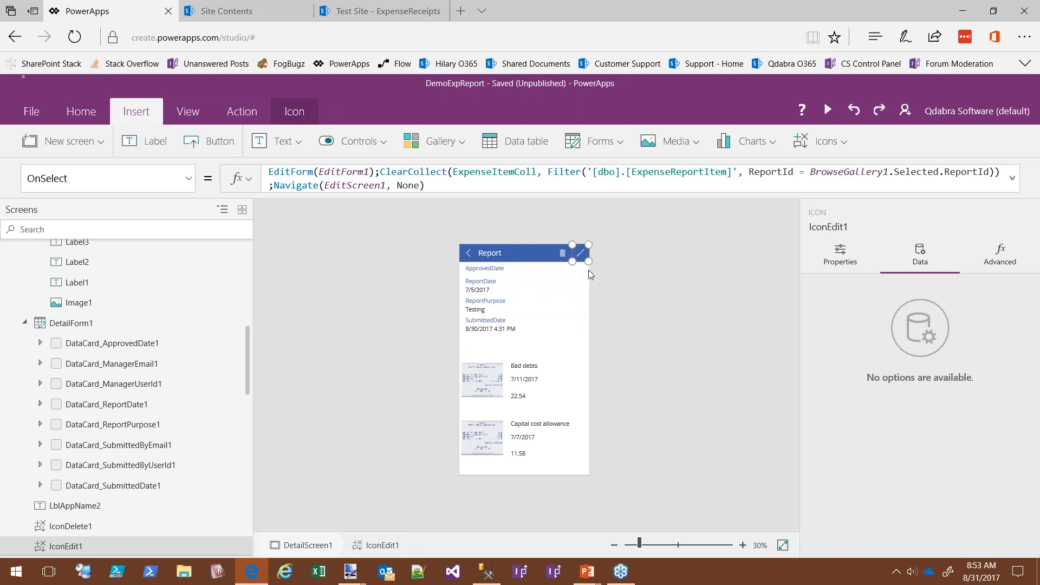
alt+click(580, 253)
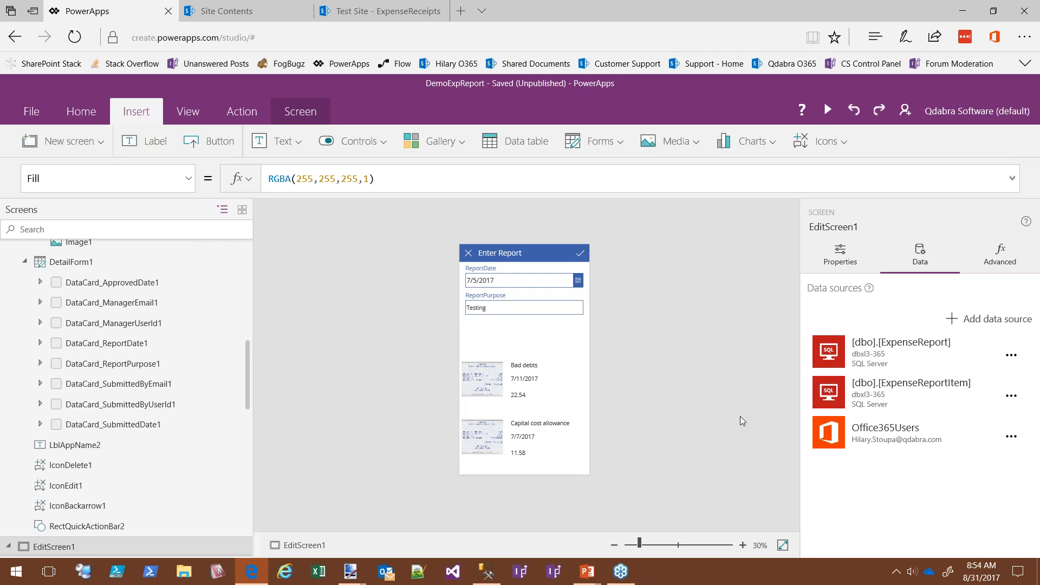
Step: Add a Right chevron icon to the EditItems gallery template and place it at the right end of the item row
click(539, 394)
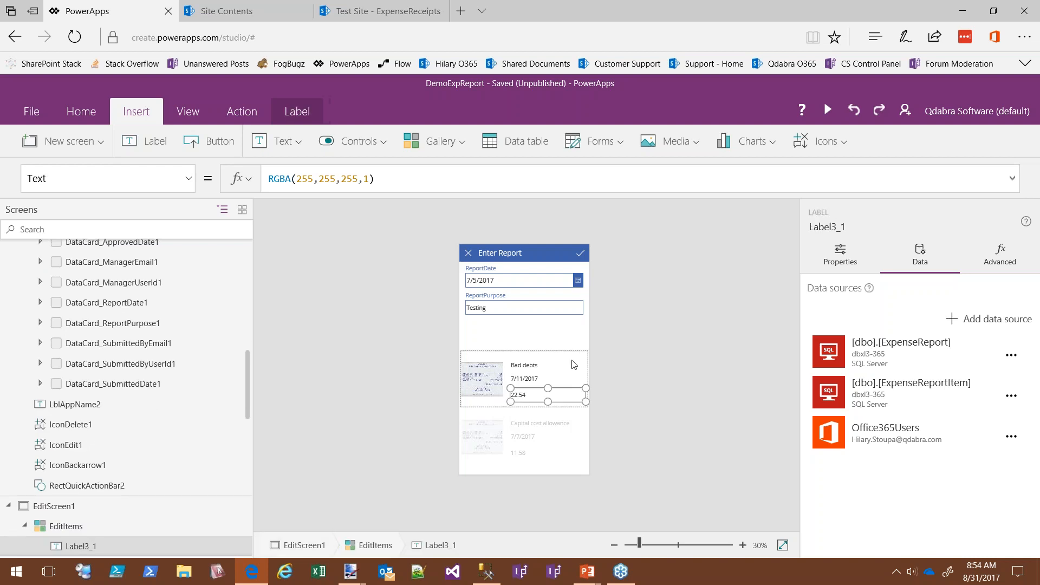
click(558, 387)
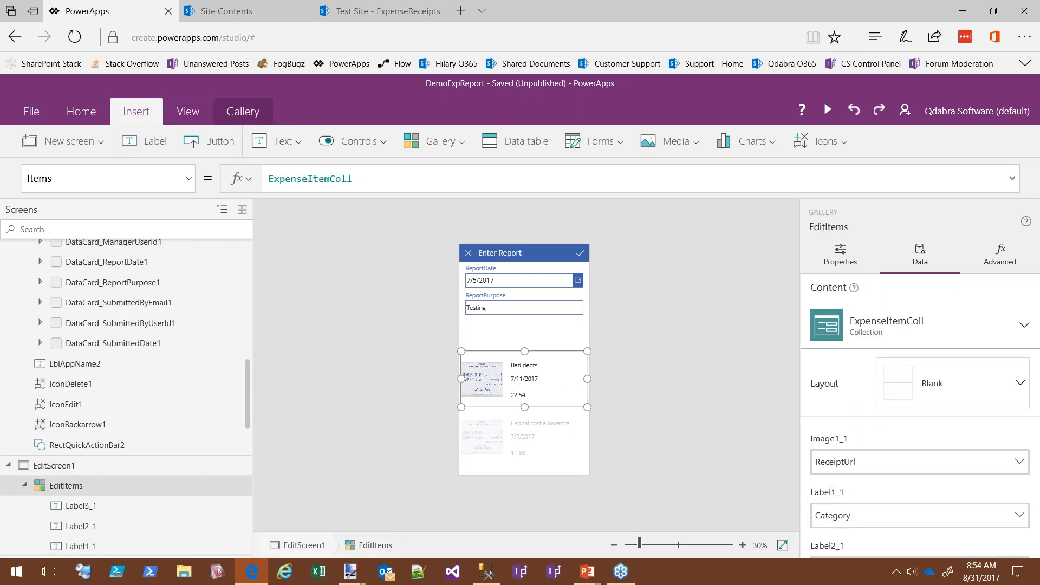
click(540, 381)
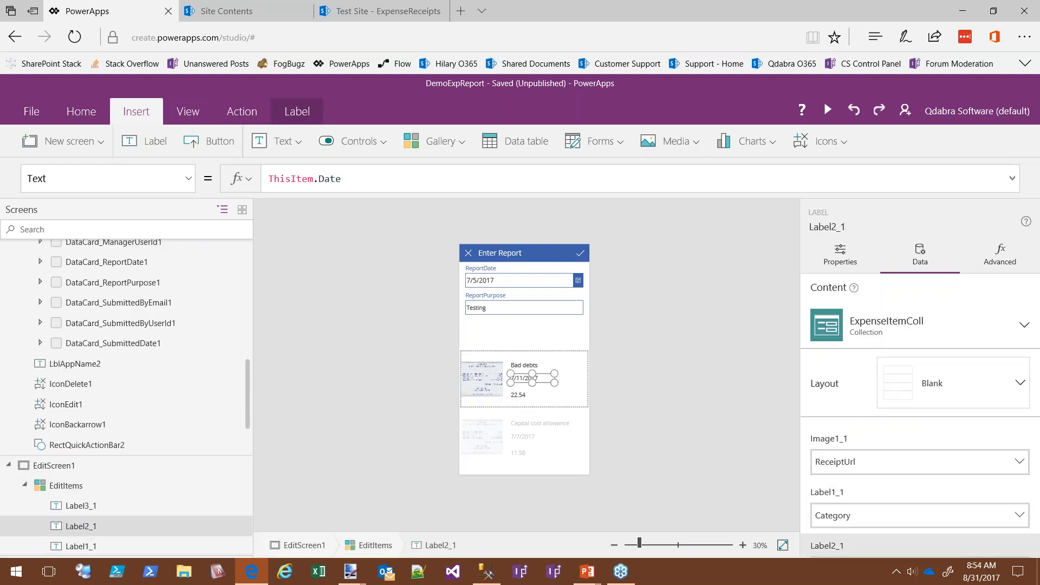
click(571, 386)
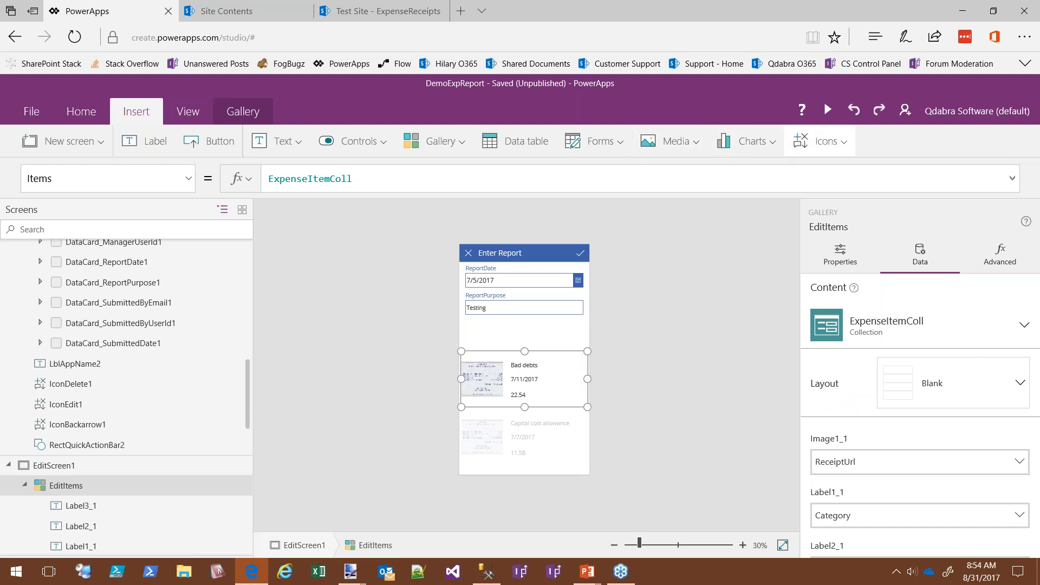
click(840, 143)
scroll(951, 200, down, 3)
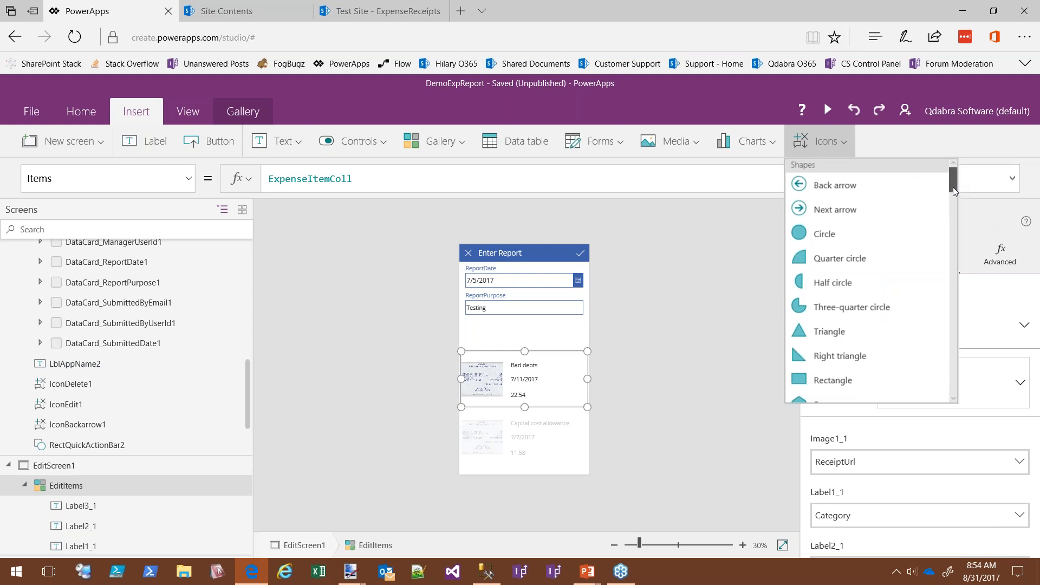
drag(952, 201, 951, 236)
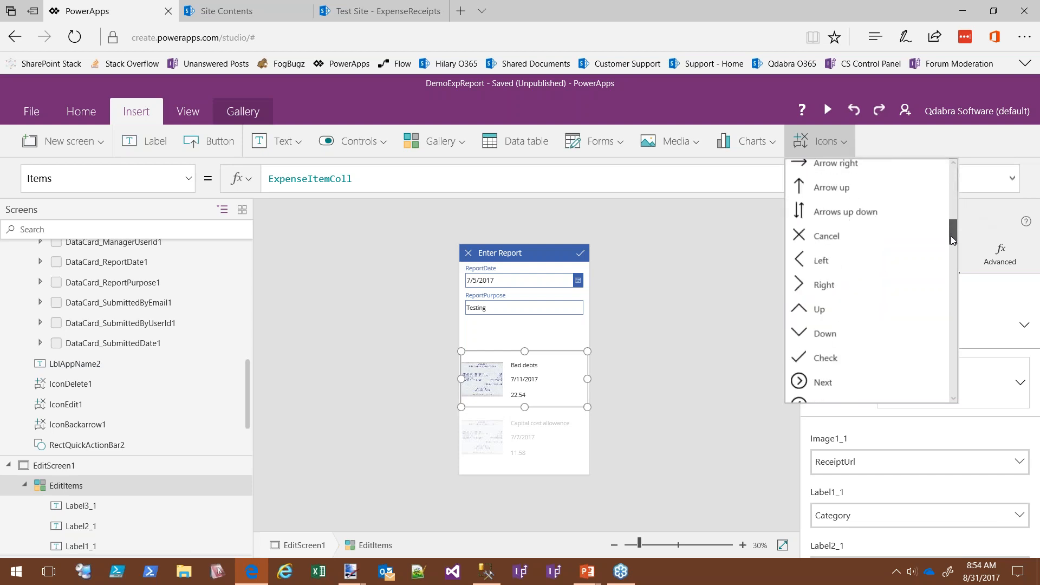
click(807, 292)
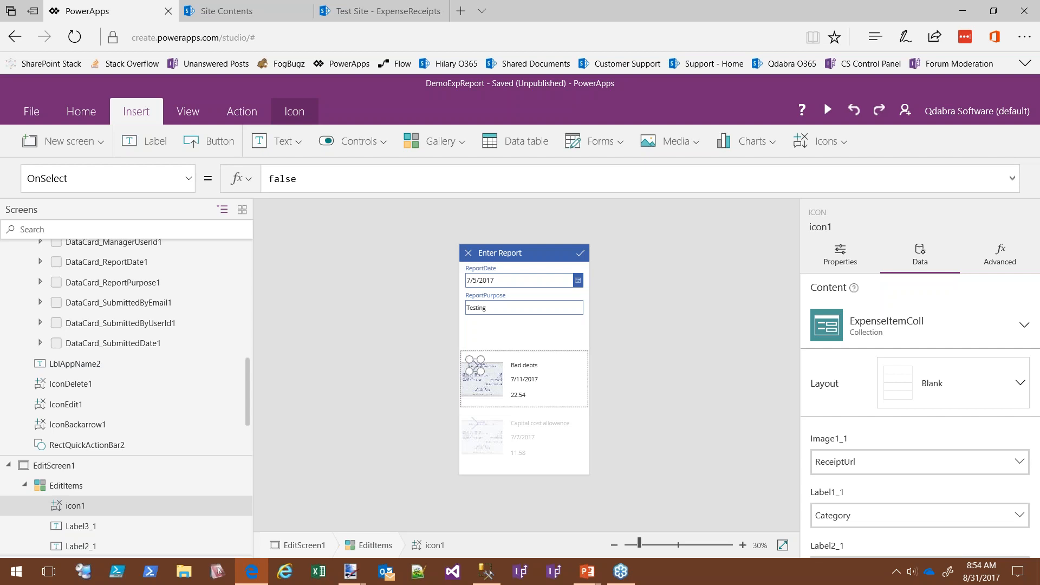
drag(473, 365, 570, 384)
Step: Collapse BrowseScreen1, DetailScreen1 and EditScreen1 in the screen tree
drag(247, 367, 240, 244)
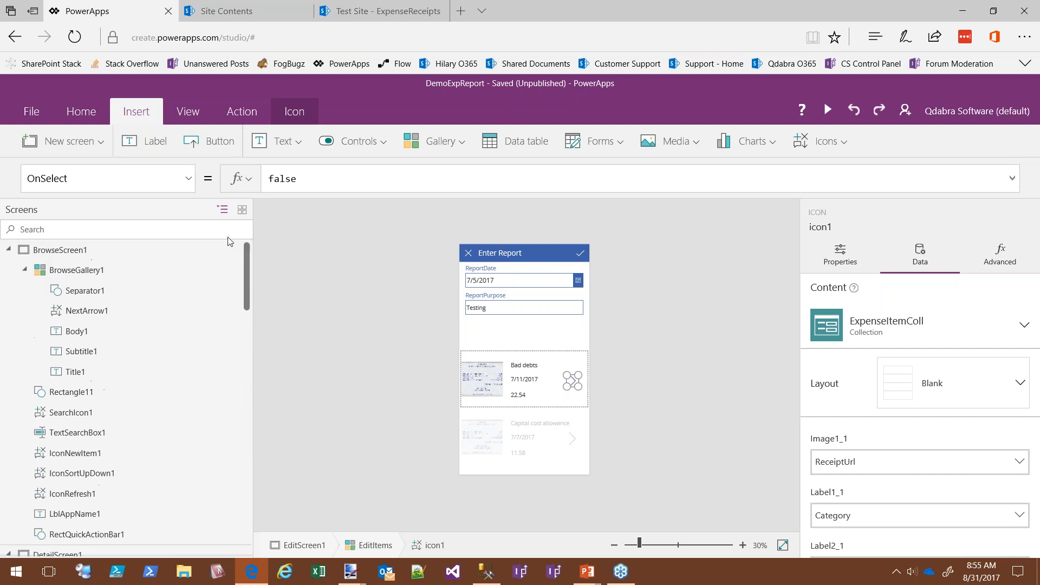
click(8, 249)
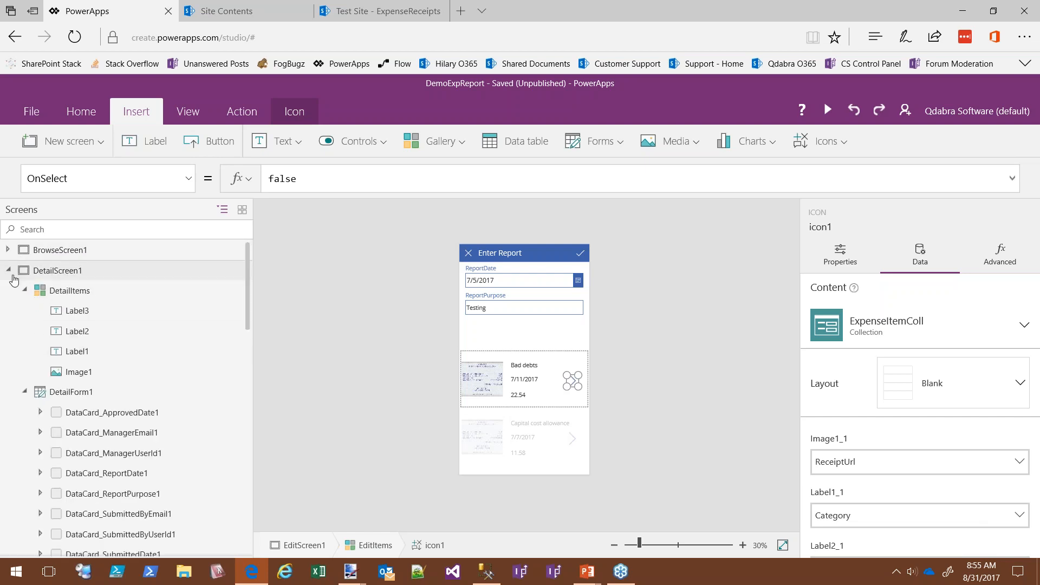
click(8, 270)
click(8, 292)
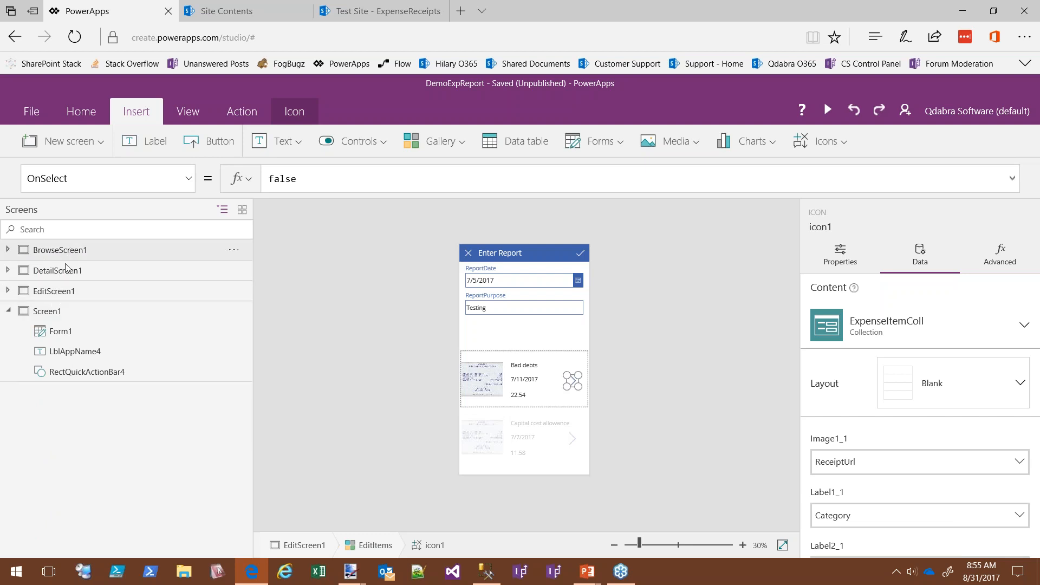
Step: Review the OnSelect formulas of BrowseScreen1's new item icon and DetailScreen1's edit icon
click(59, 293)
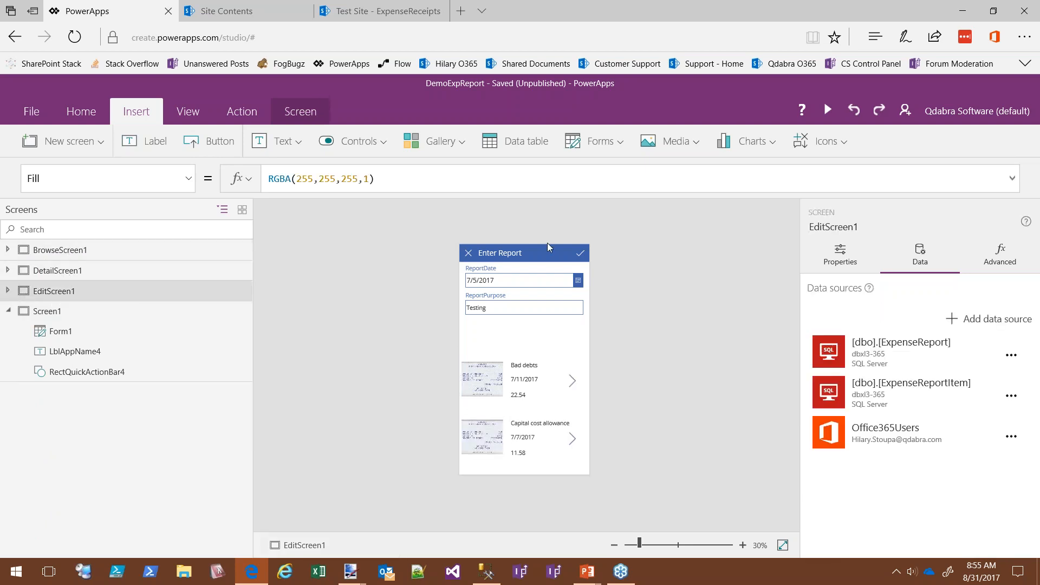
click(118, 270)
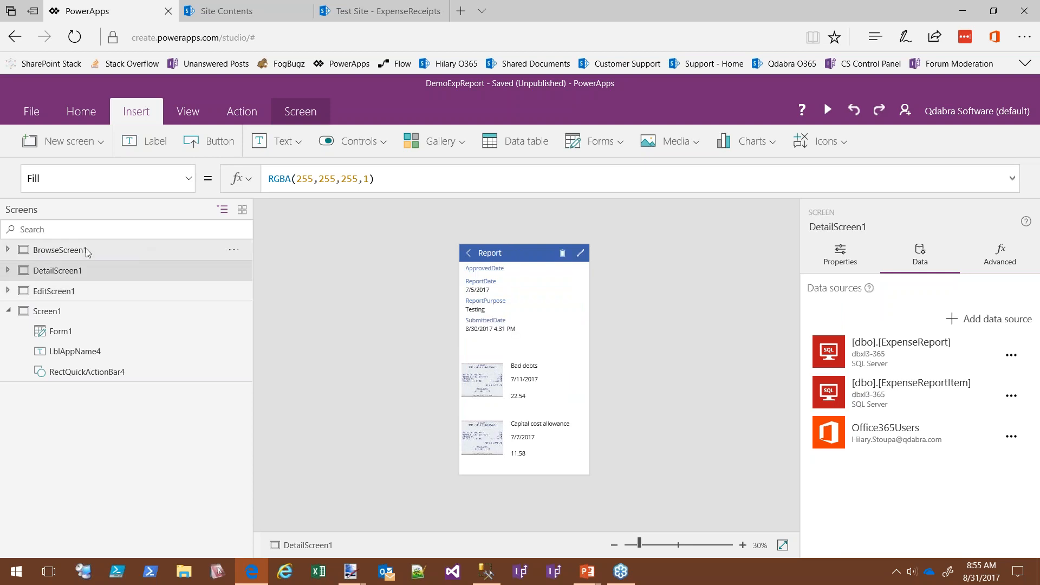
click(86, 250)
click(582, 255)
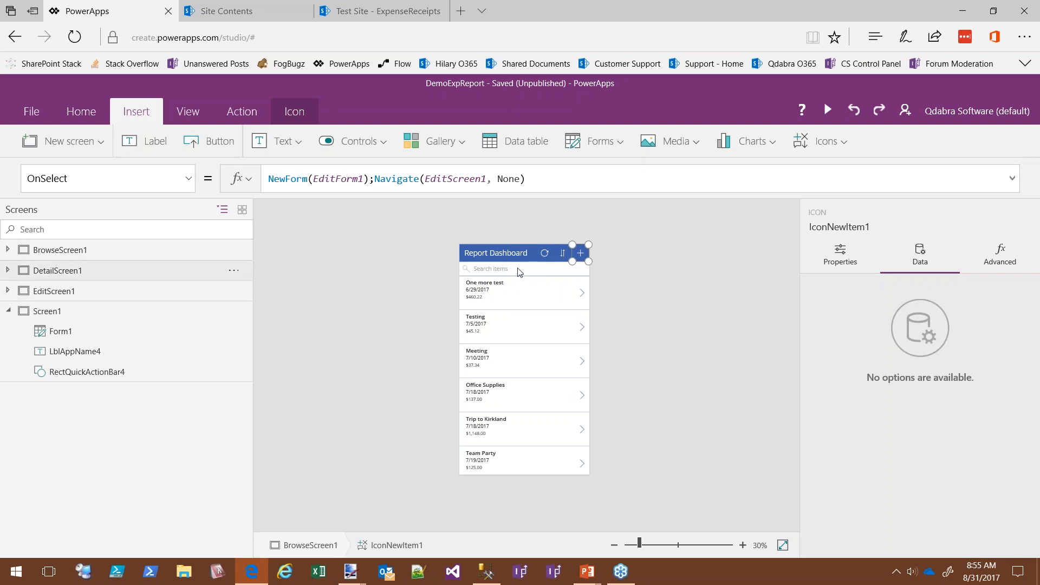
click(581, 254)
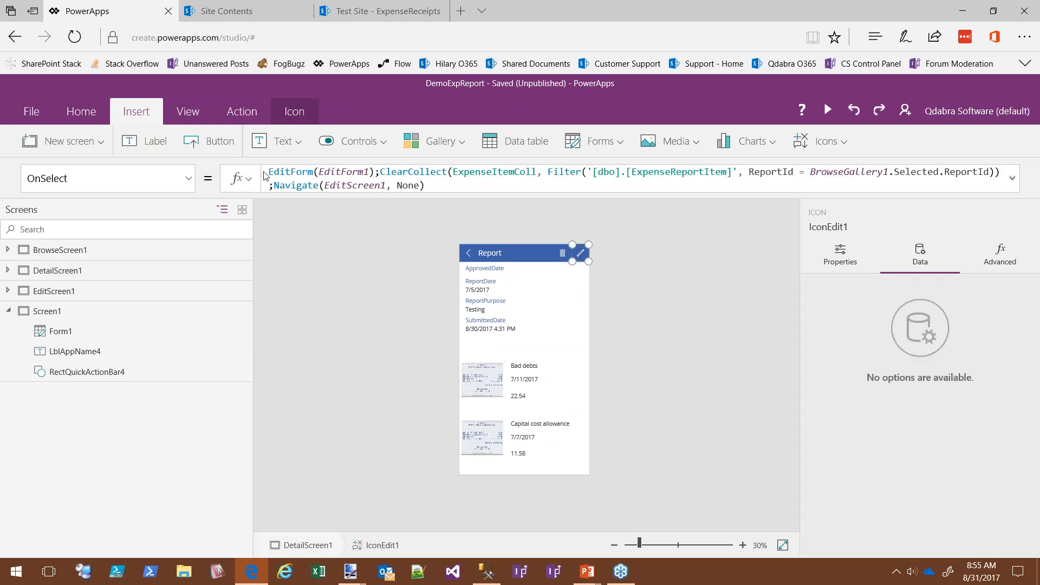
Step: Examine the advanced properties of EditForm1 on EditScreen1, in particular its Item formula
click(15, 294)
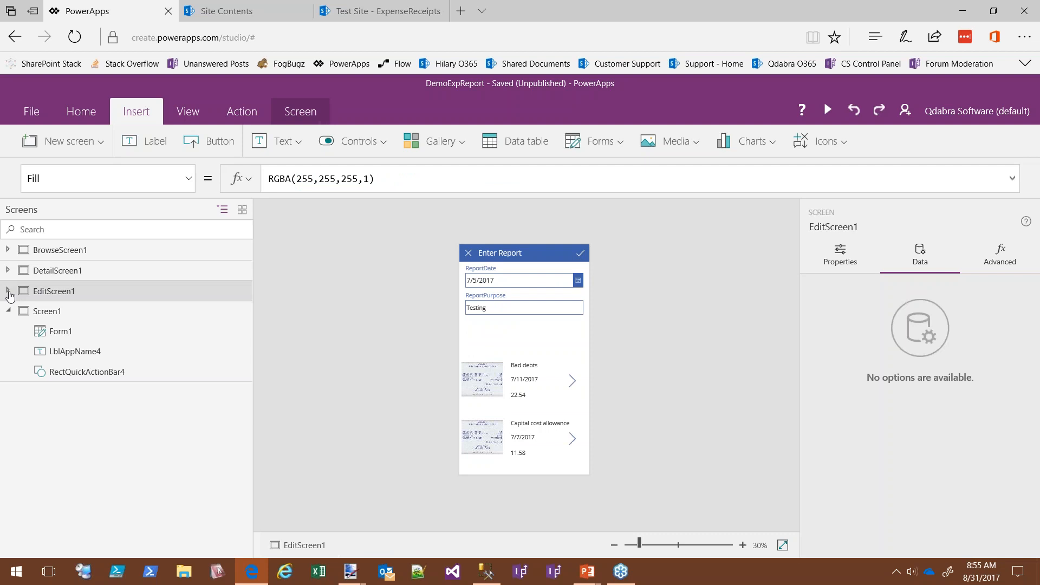
click(79, 434)
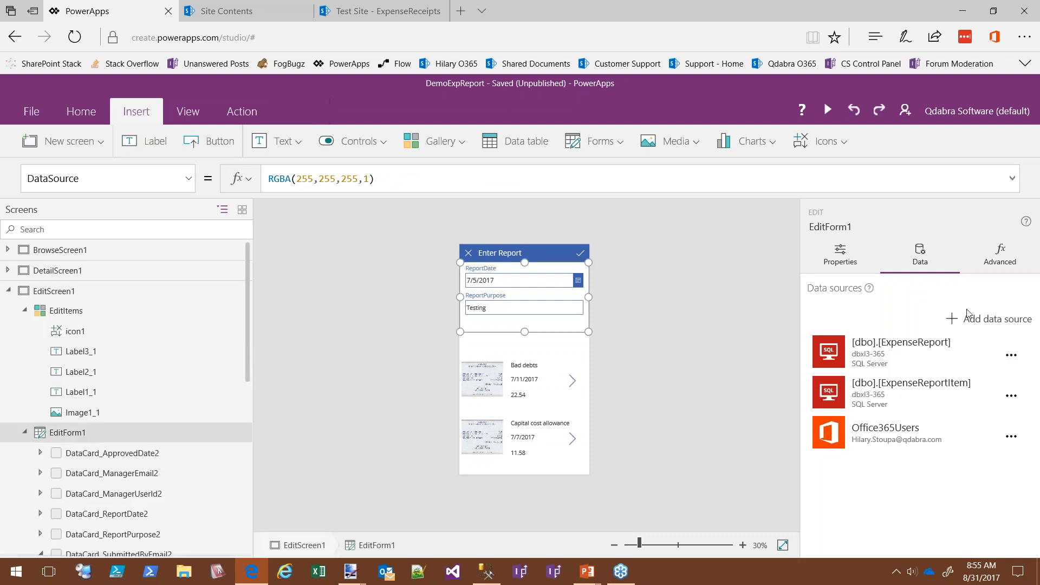
click(1001, 253)
scroll(948, 411, down, 3)
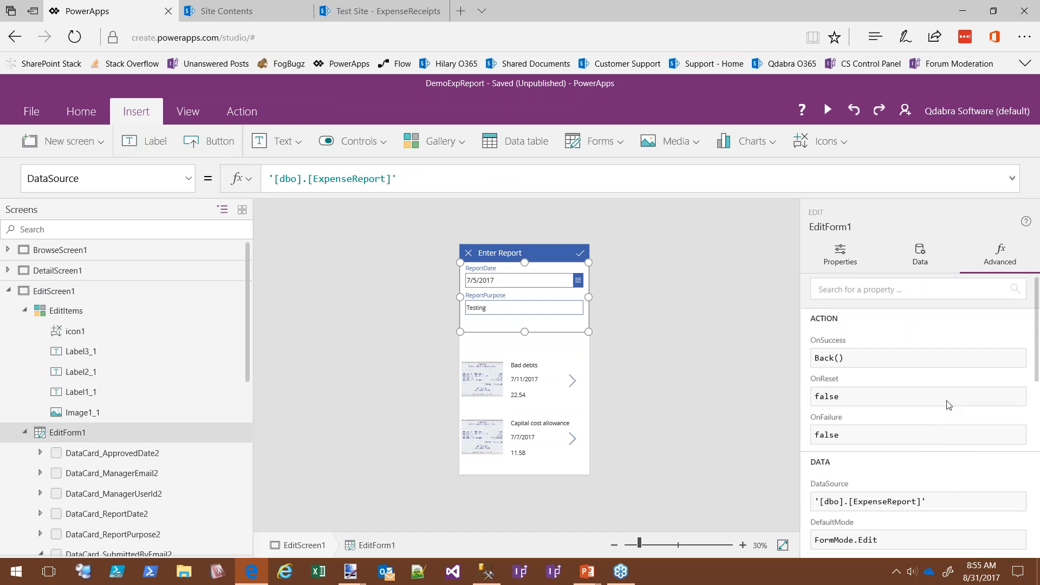
scroll(973, 402, down, 1)
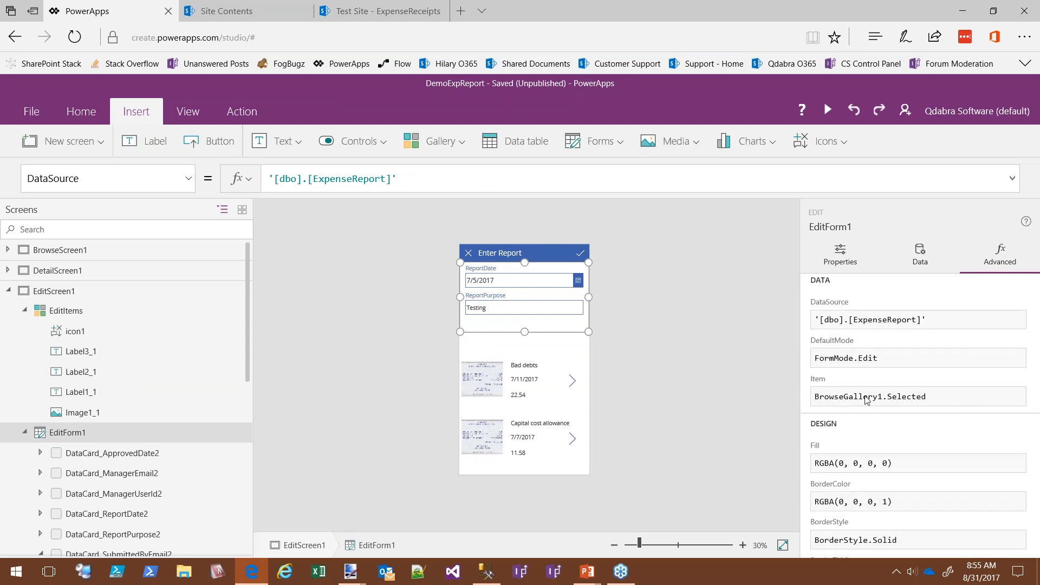
click(845, 392)
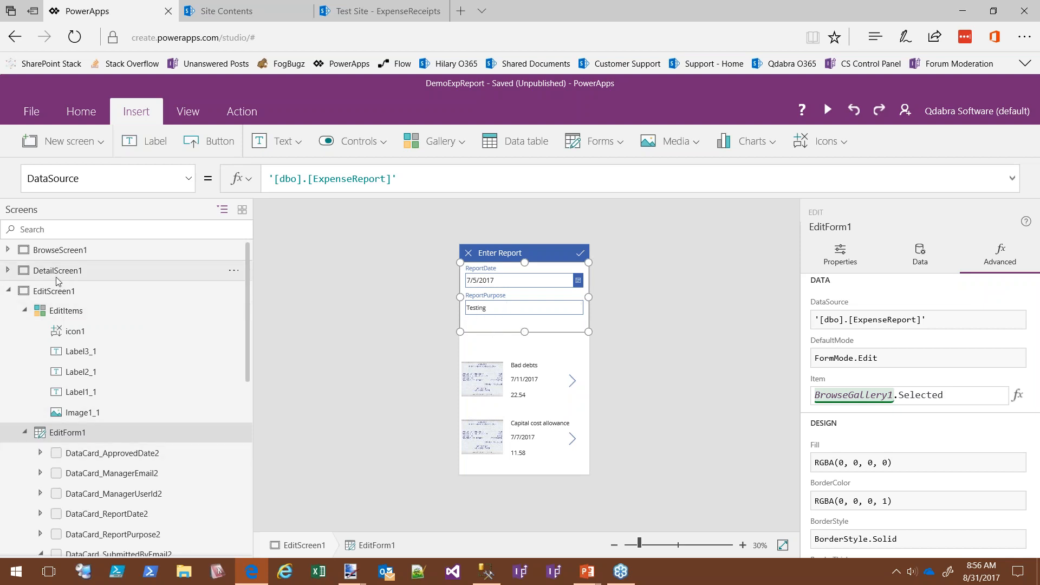
Step: Review the OnSelect formulas of DetailScreen1's edit icon and the chevron icon in EditScreen1's item gallery
click(101, 271)
click(580, 253)
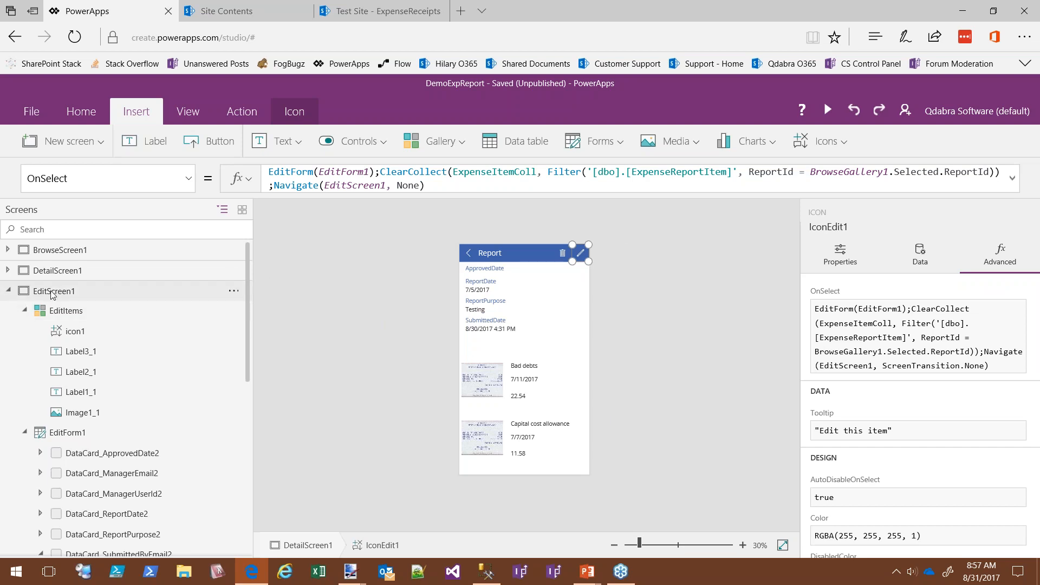
click(21, 295)
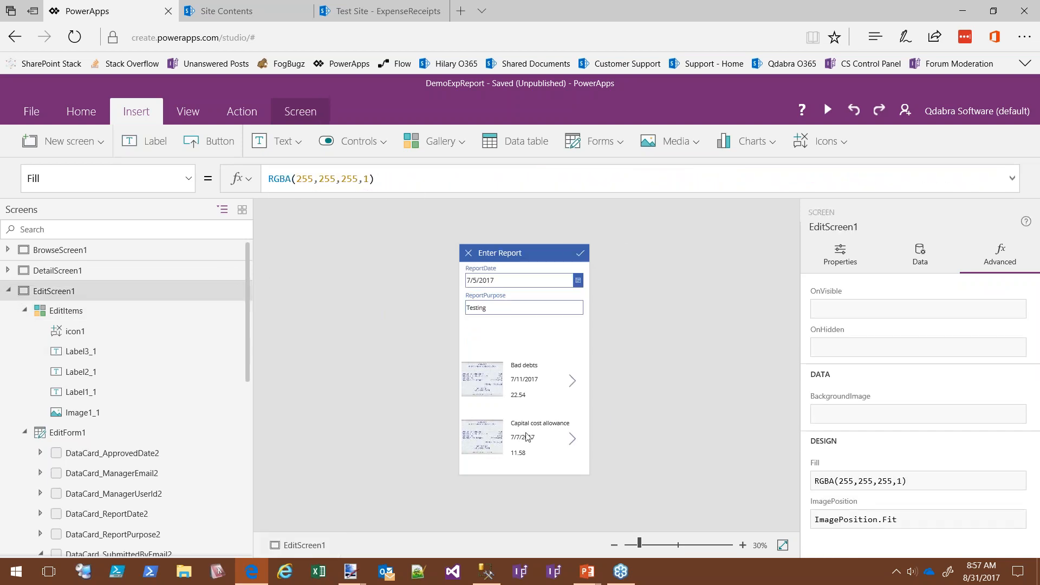
click(573, 381)
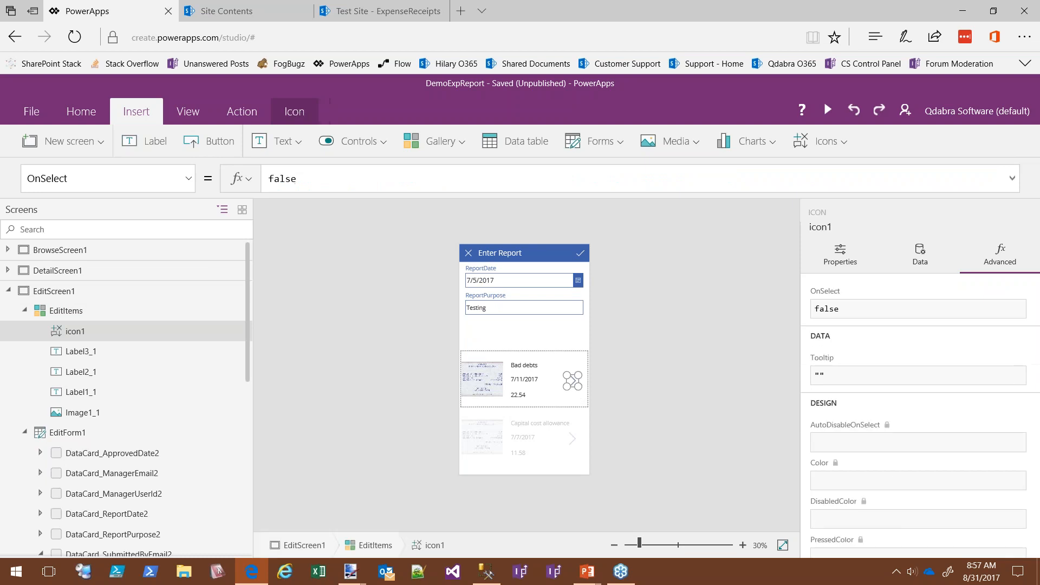
Step: Rename the Screen1 screen, which holds the item form, as EditDetail
drag(245, 337, 244, 520)
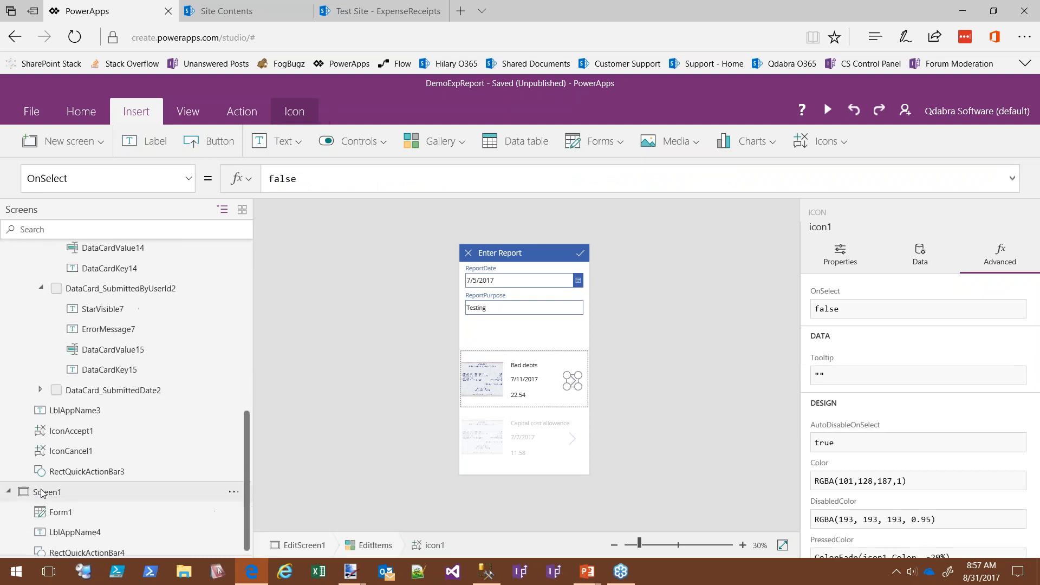
click(233, 492)
right_click(224, 487)
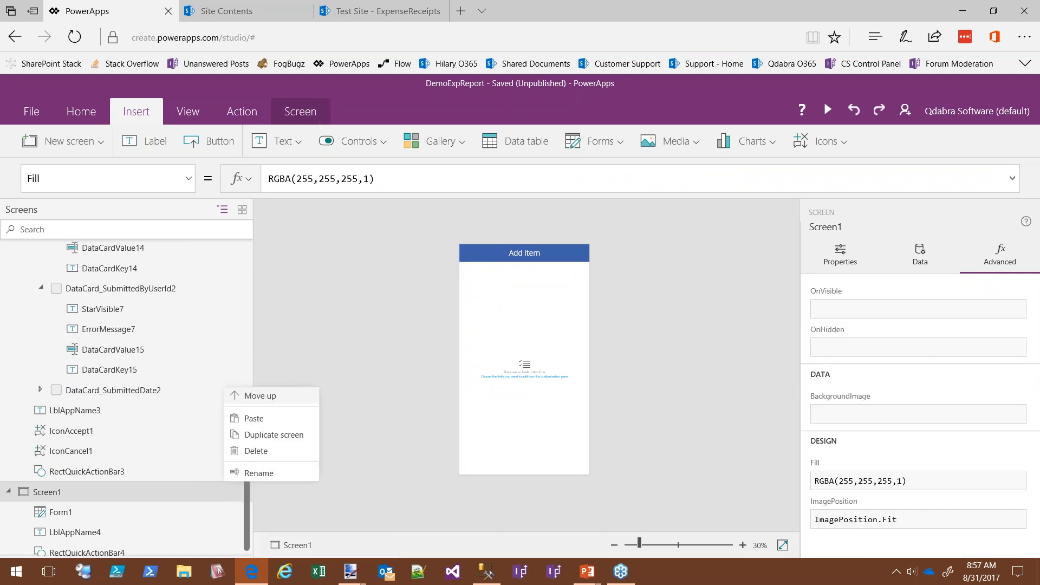
click(241, 472)
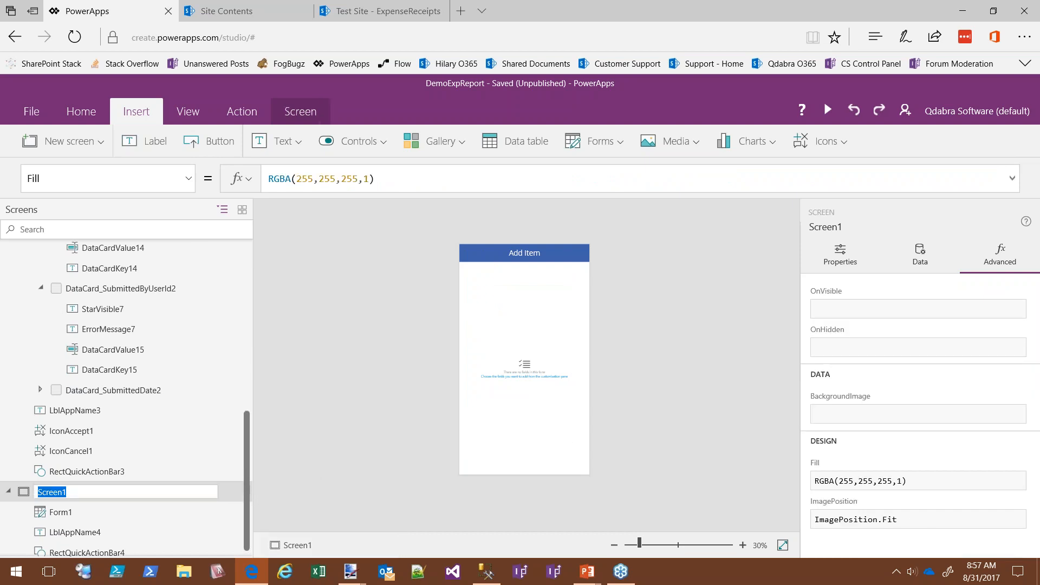
text(EditDetail)
click(518, 257)
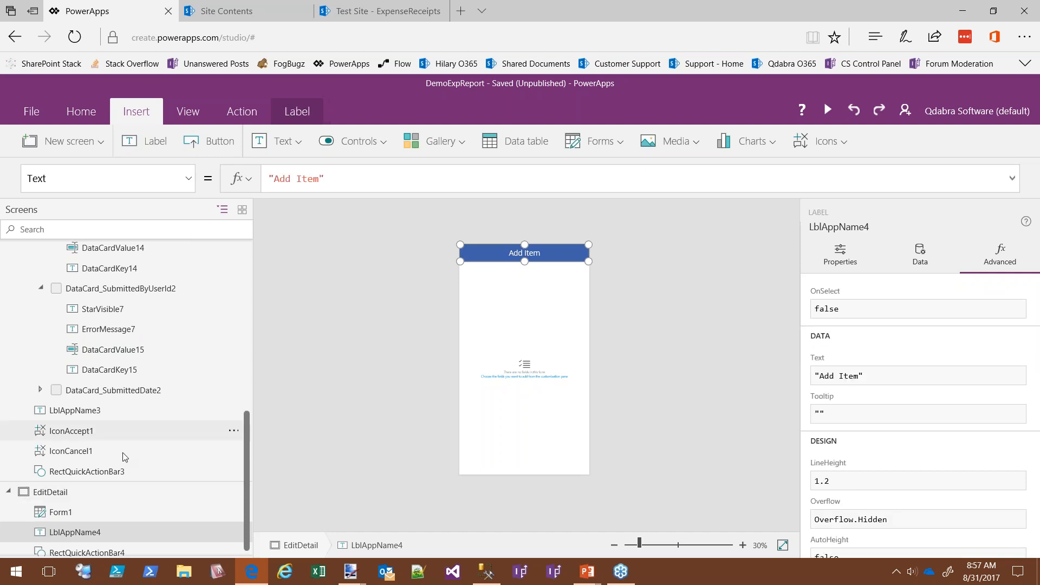
Step: Return to EditScreen1 and insert a new text label on the screen itself, outside the form and the gallery
mouse_move(244, 452)
mouse_down()
mouse_move(246, 464)
mouse_move(254, 418)
mouse_move(252, 466)
mouse_up()
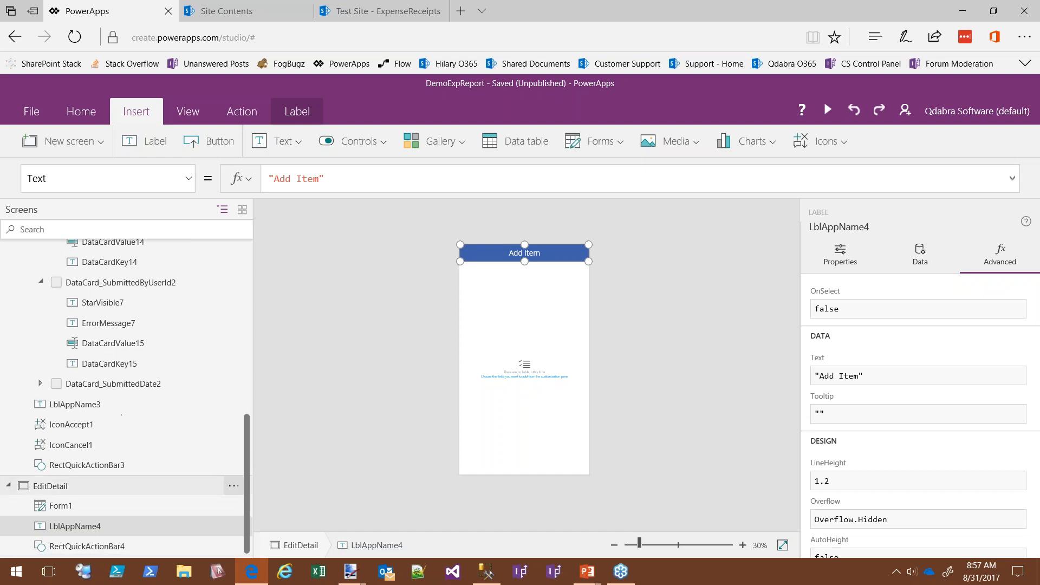
scroll(250, 414, up, 3)
scroll(250, 414, up, 1)
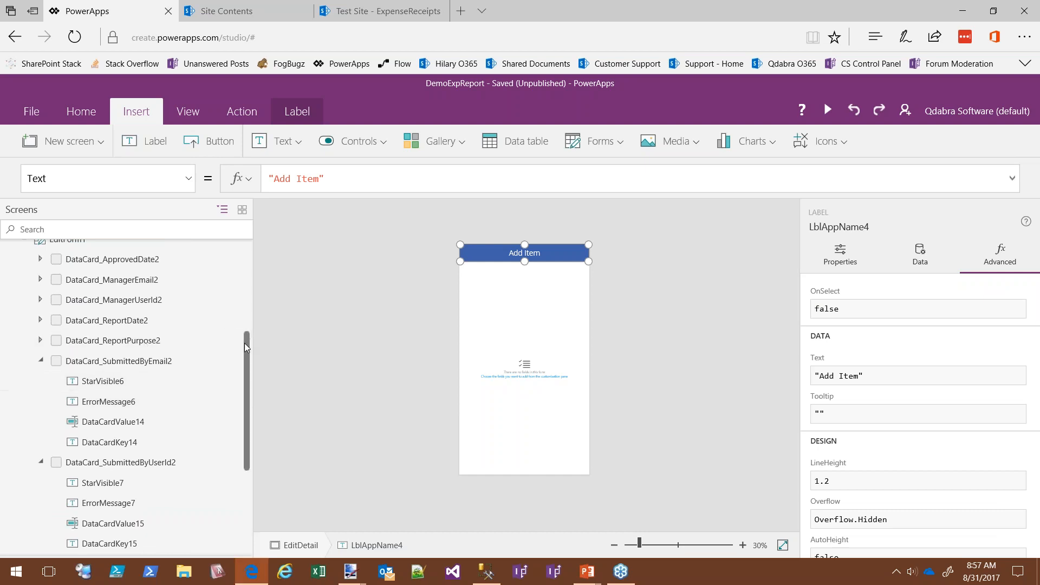
scroll(239, 288, up, 3)
scroll(238, 287, up, 1)
click(66, 278)
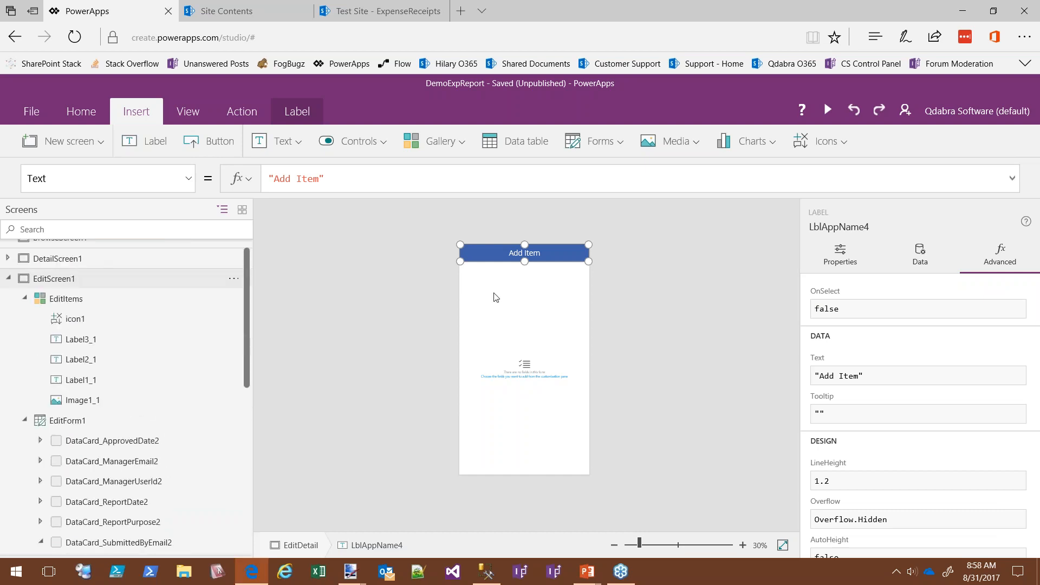
click(503, 328)
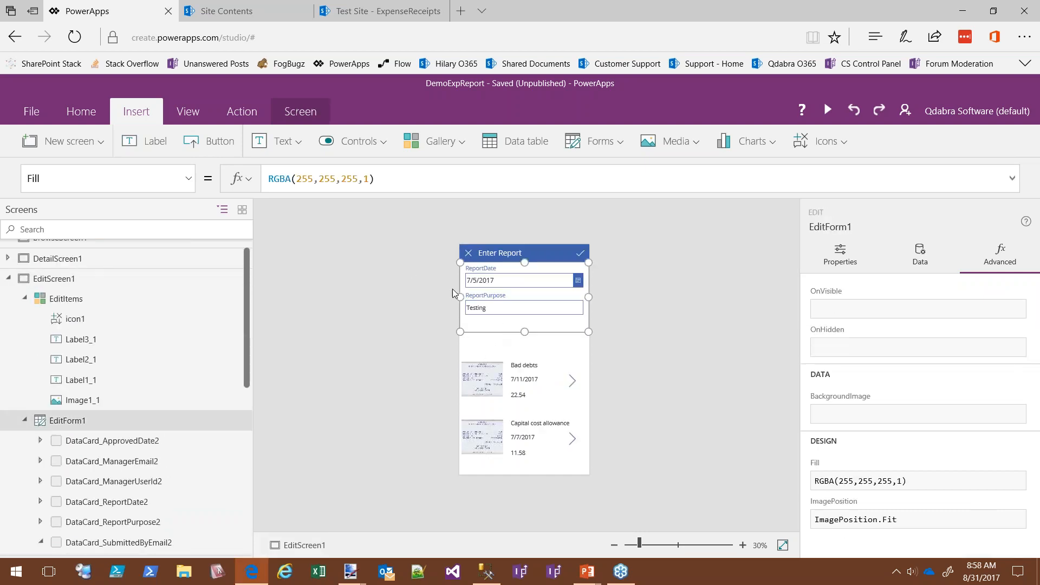
click(471, 345)
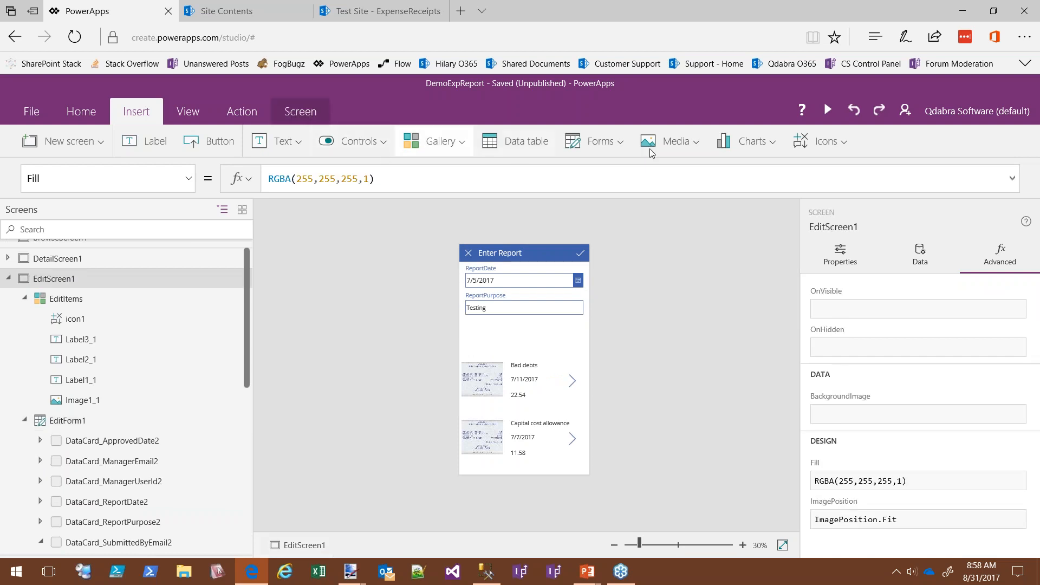
click(297, 141)
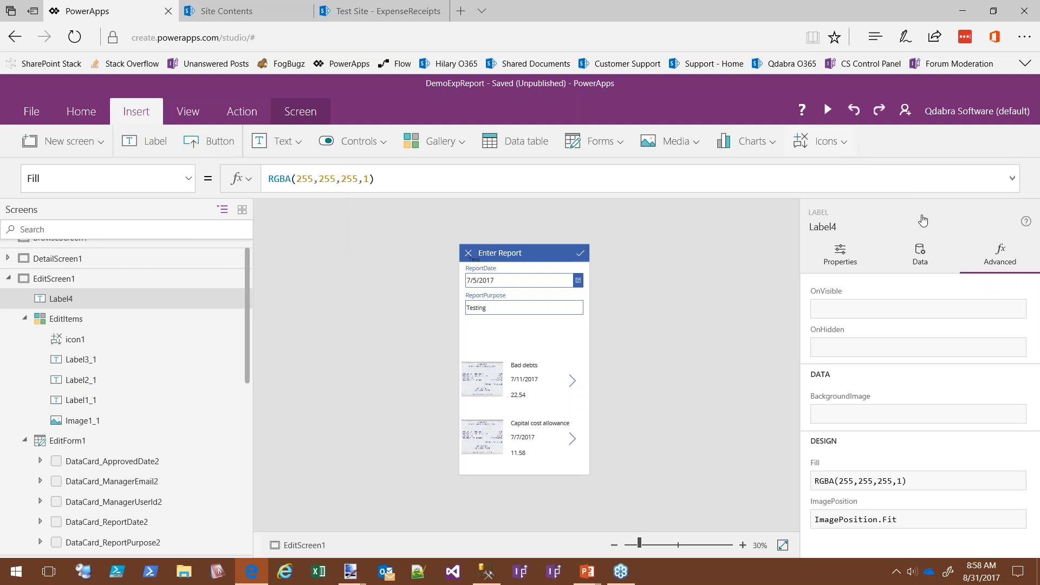
Step: Add a plus icon to EditScreen1 and place it between the ReportPurpose field and the item list, at the left edge
click(849, 143)
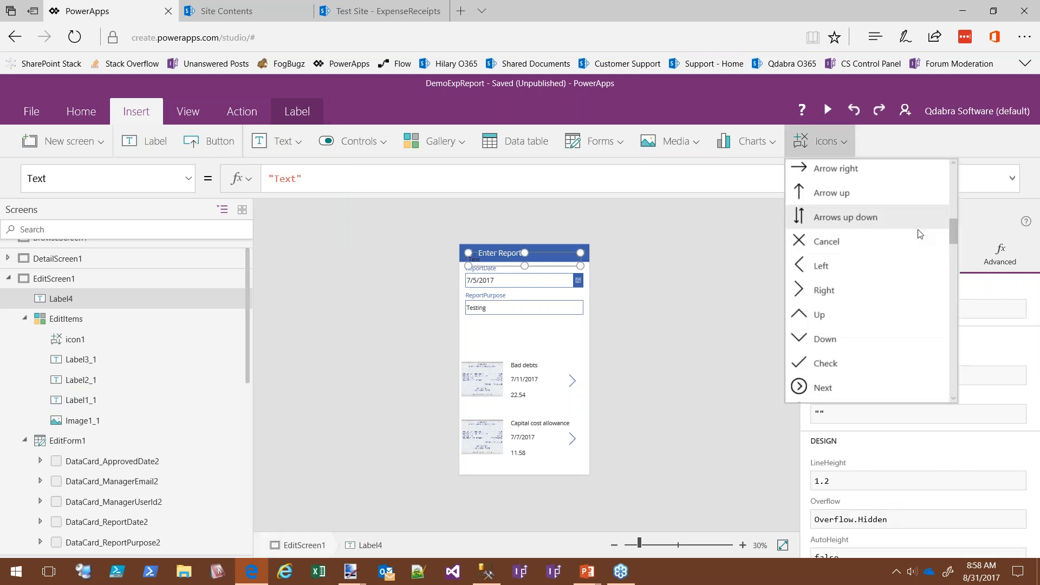
drag(954, 236, 962, 223)
click(838, 224)
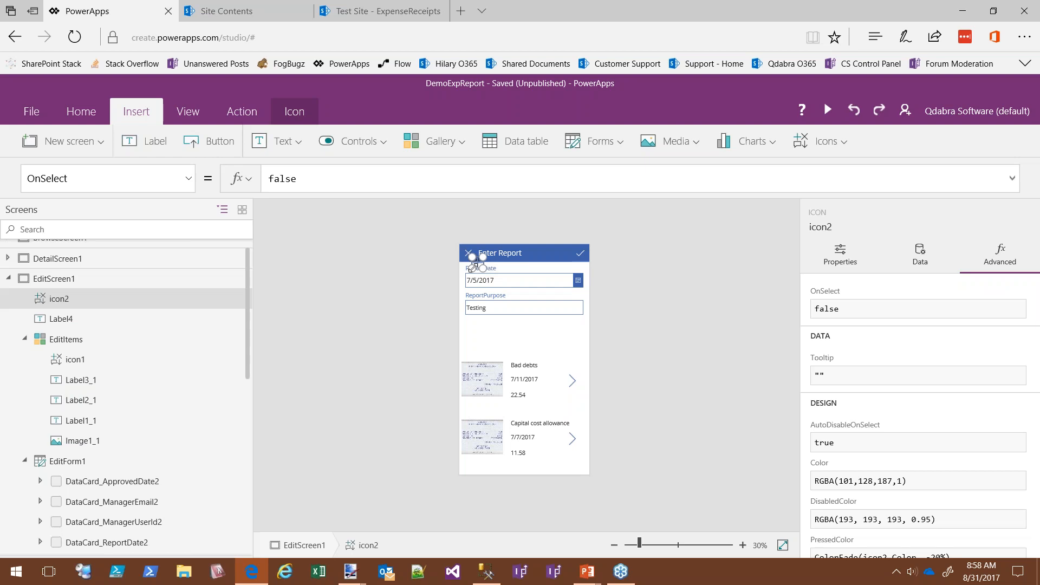
drag(476, 262, 471, 336)
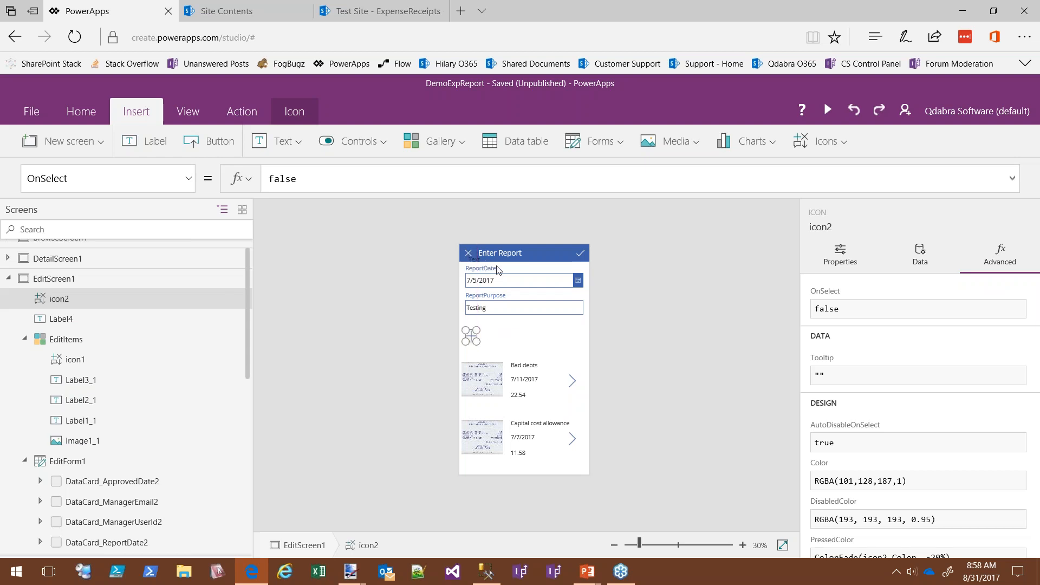
Step: Move the new label beside the plus icon and set its text to "Add Item"
click(470, 256)
drag(469, 253, 488, 333)
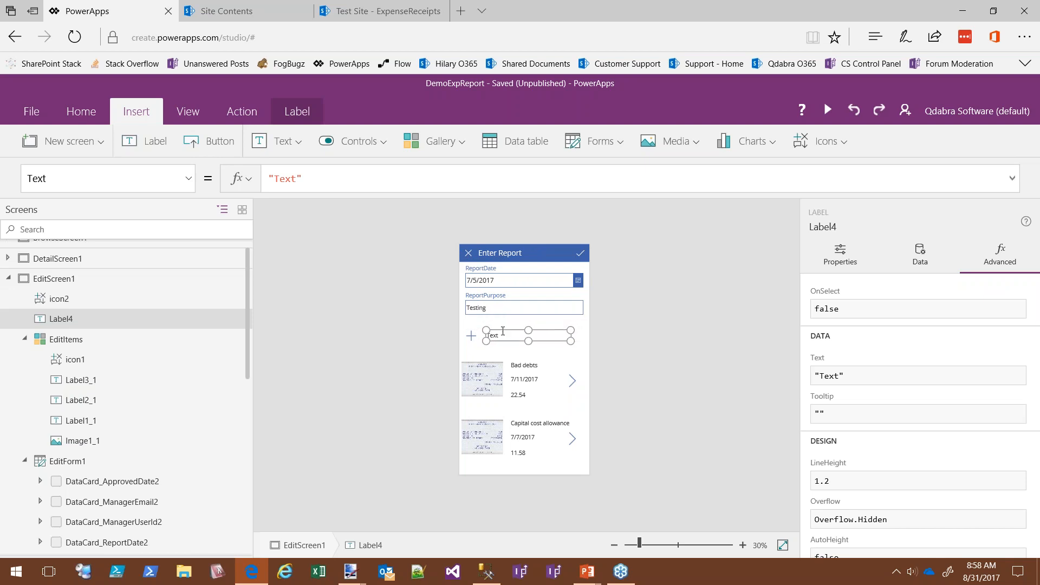
drag(294, 179, 266, 178)
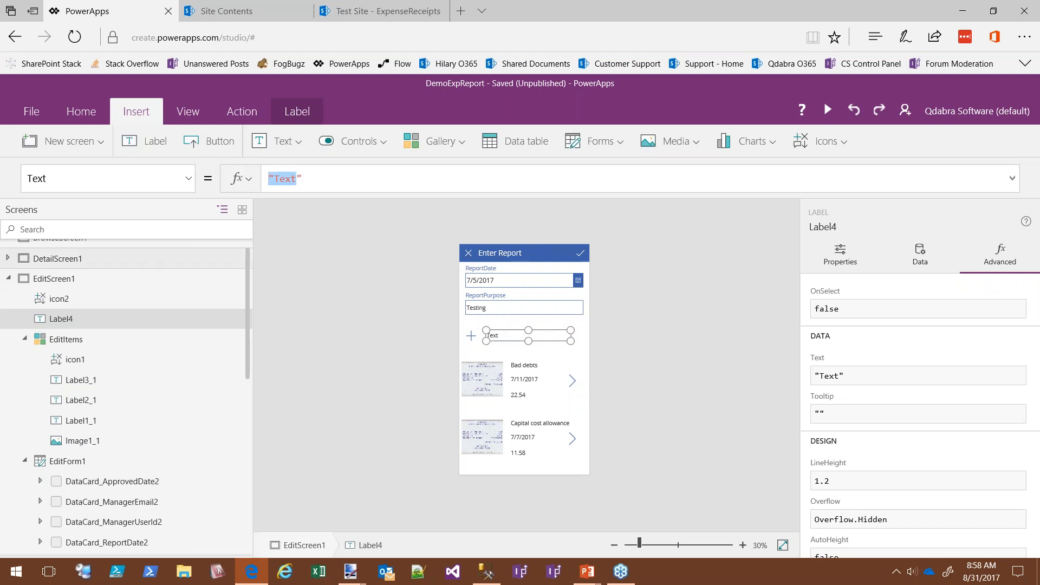
text("Add Item)
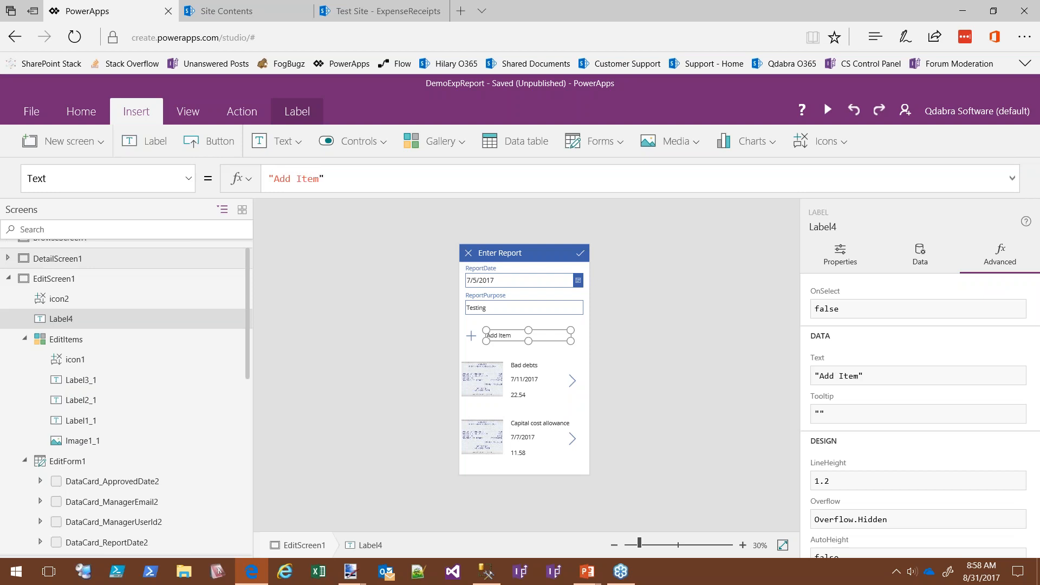
Step: Group the plus icon with the "Add Item" label and display the group's OnSelect property
click(471, 336)
click(65, 319)
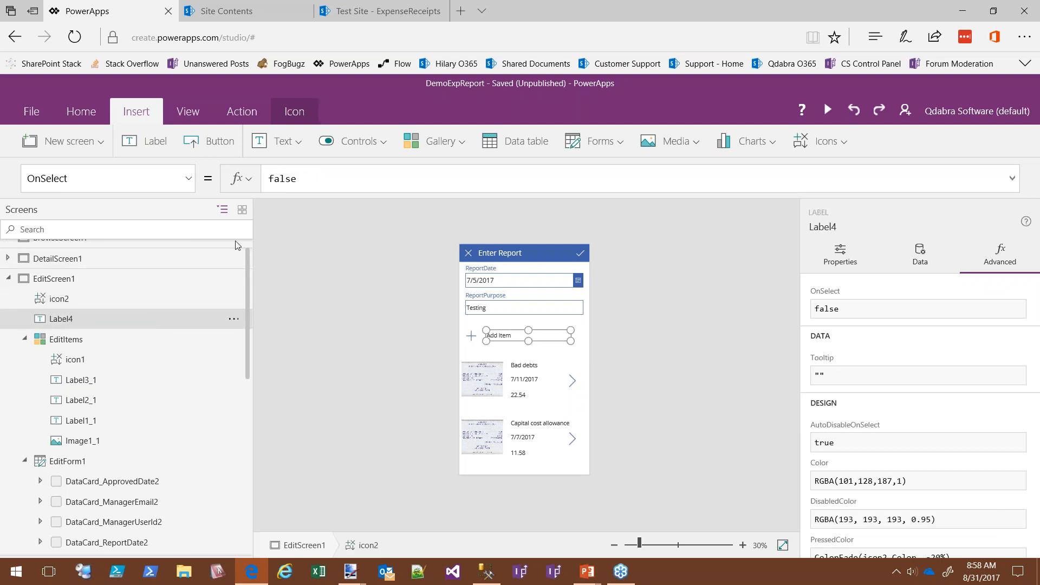
ctrl+click(65, 320)
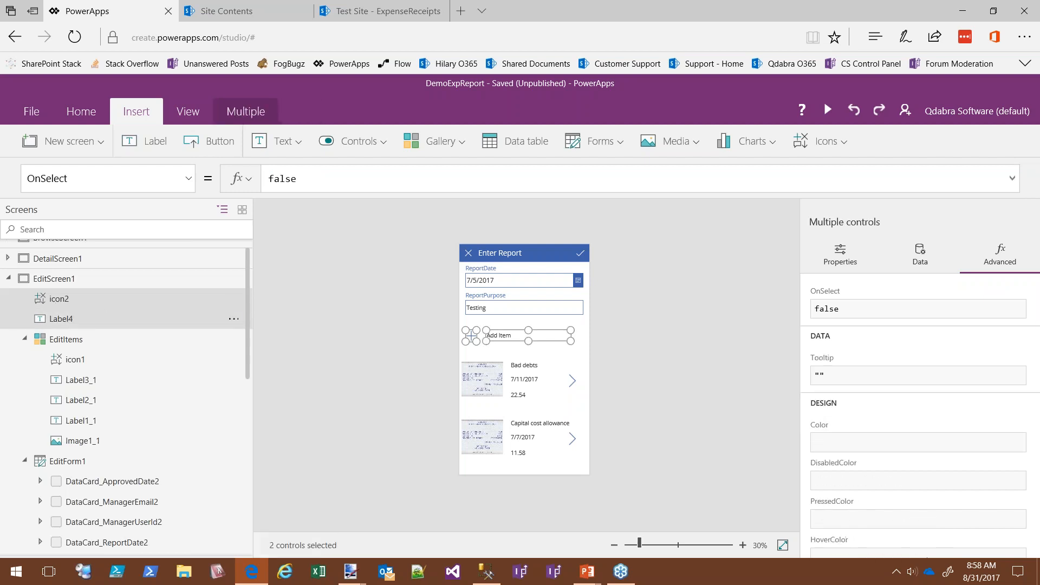
click(234, 319)
click(266, 388)
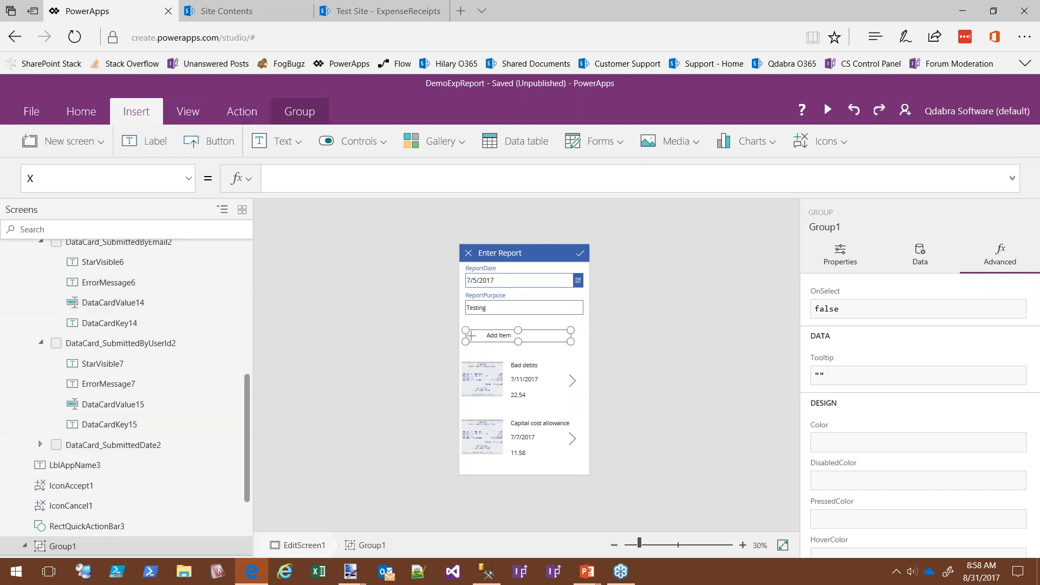
click(180, 176)
scroll(193, 276, down, 3)
scroll(196, 287, down, 4)
click(184, 307)
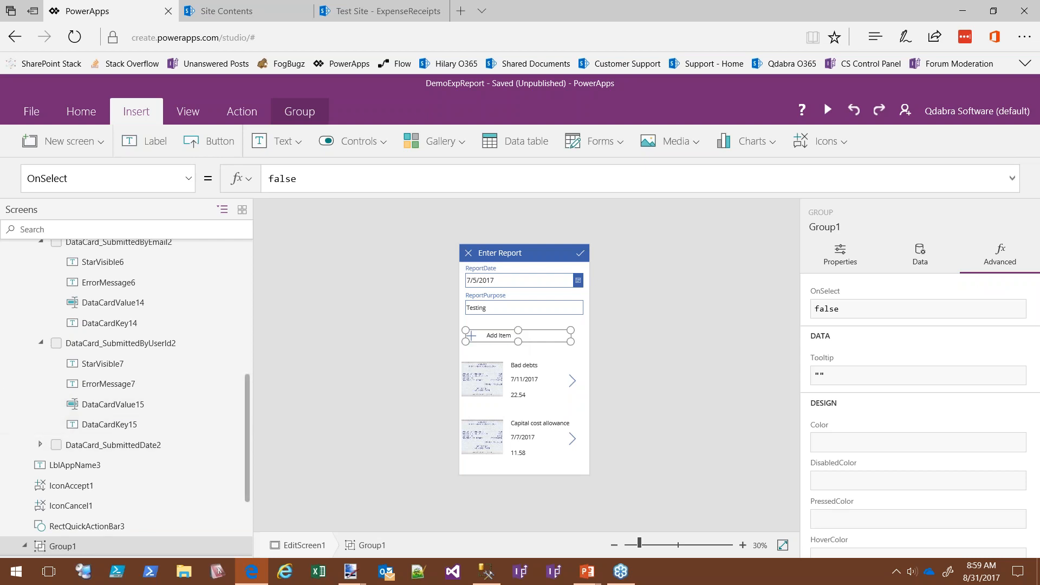
Step: Rename Form1 on the EditDetail screen as detail
scroll(59, 510, down, 2)
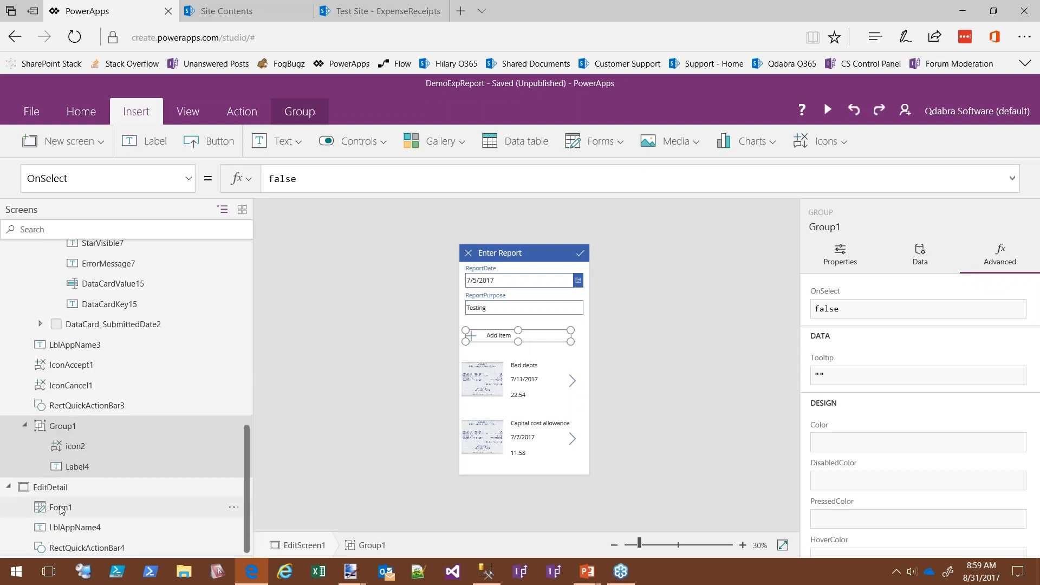
click(221, 512)
click(234, 509)
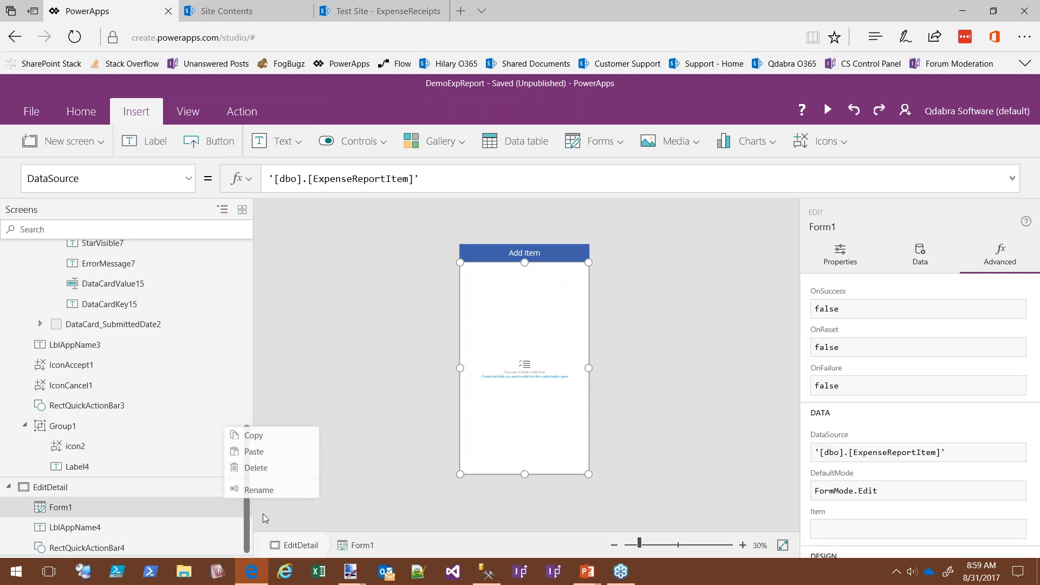
click(255, 490)
text(detail)
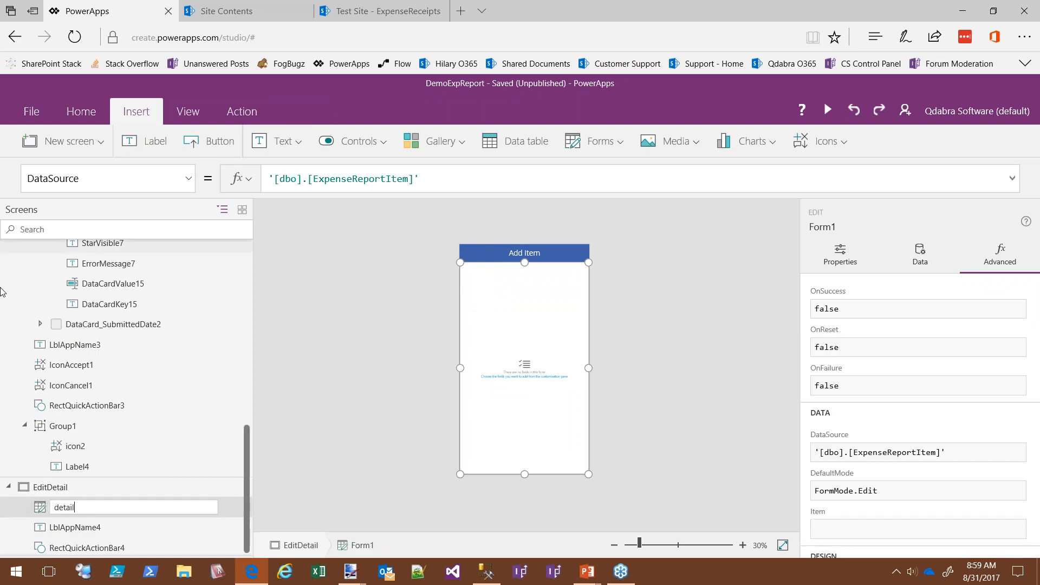
key(Return)
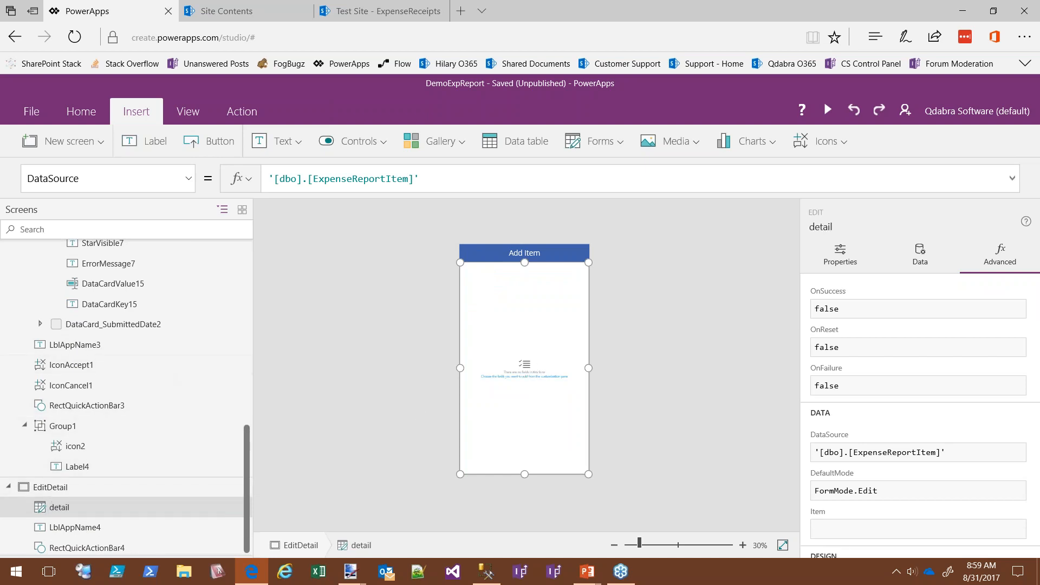
Step: Replace the OnSelect formula of the Add Item group on EditScreen1 with NewForm(detail);
click(103, 426)
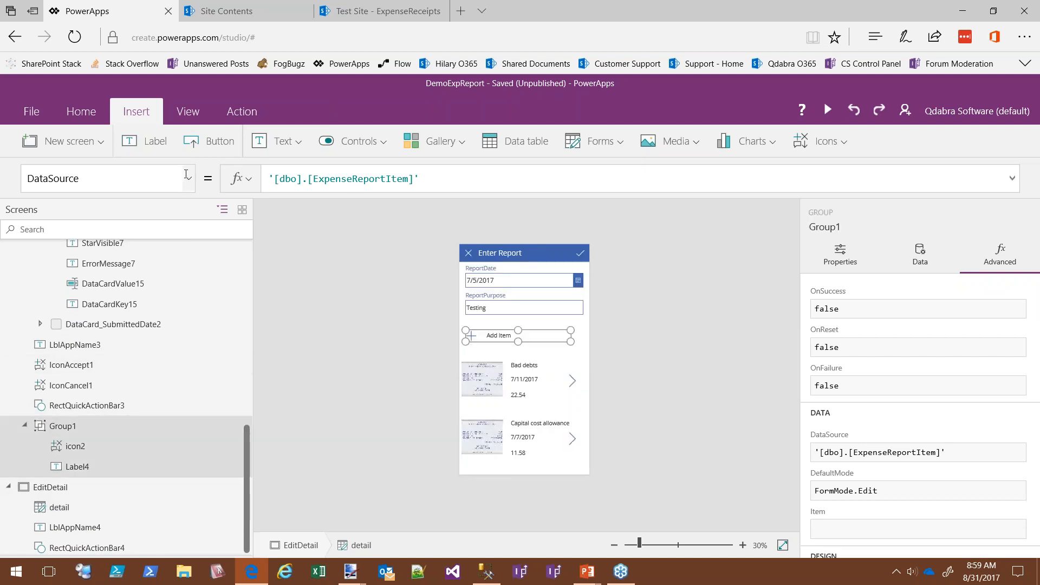
click(188, 178)
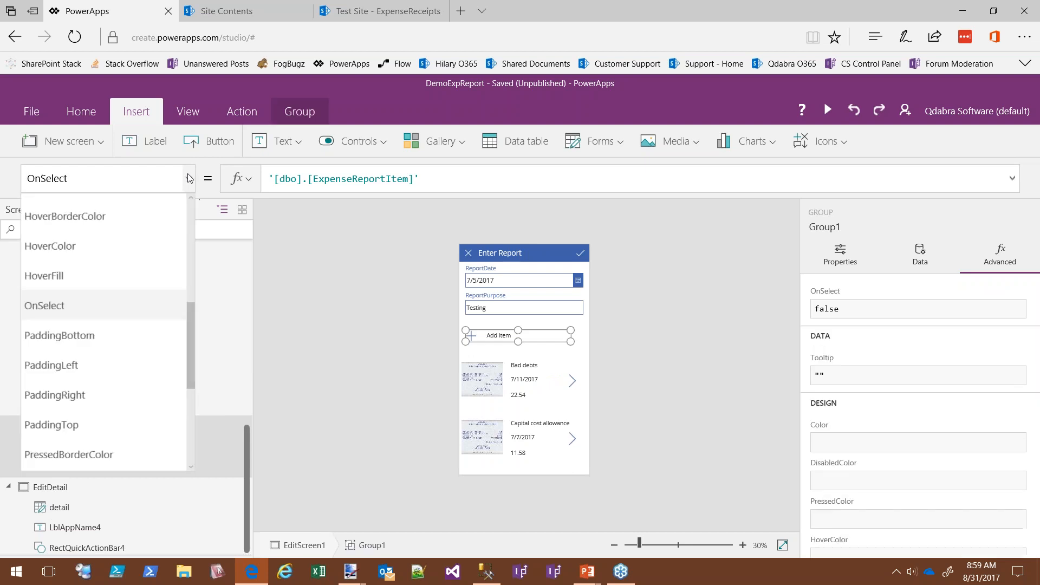
click(63, 299)
key(BackSpace)
key(BackSpace)
key(BackSpace)
key(BackSpace)
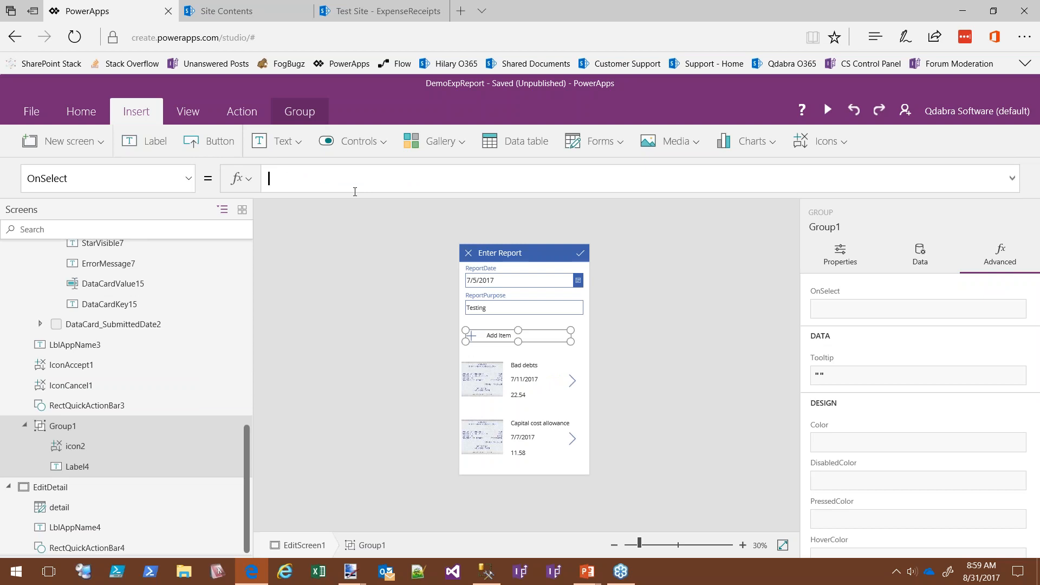
text(NewForm()
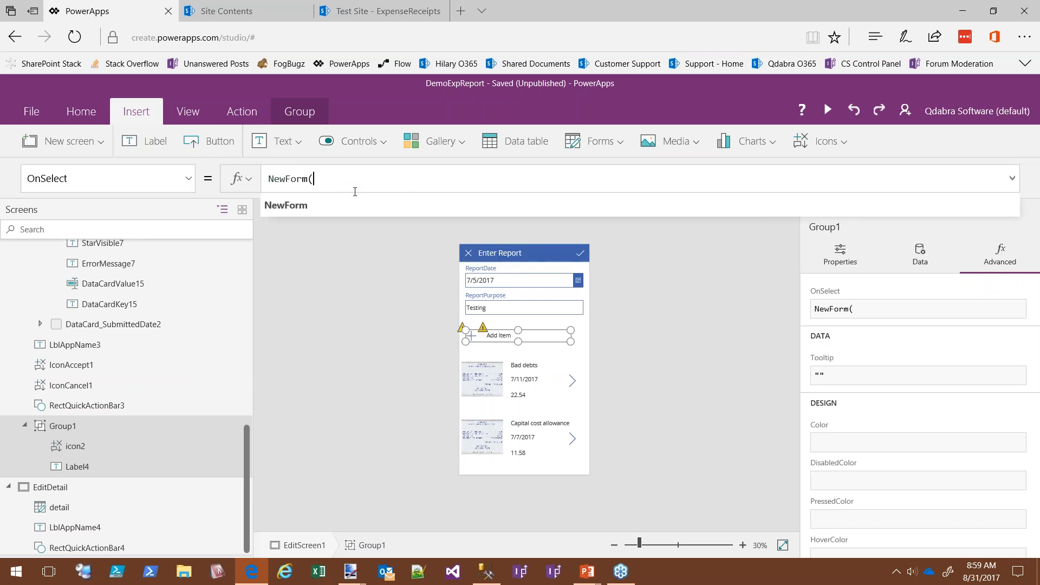
text(Detail)
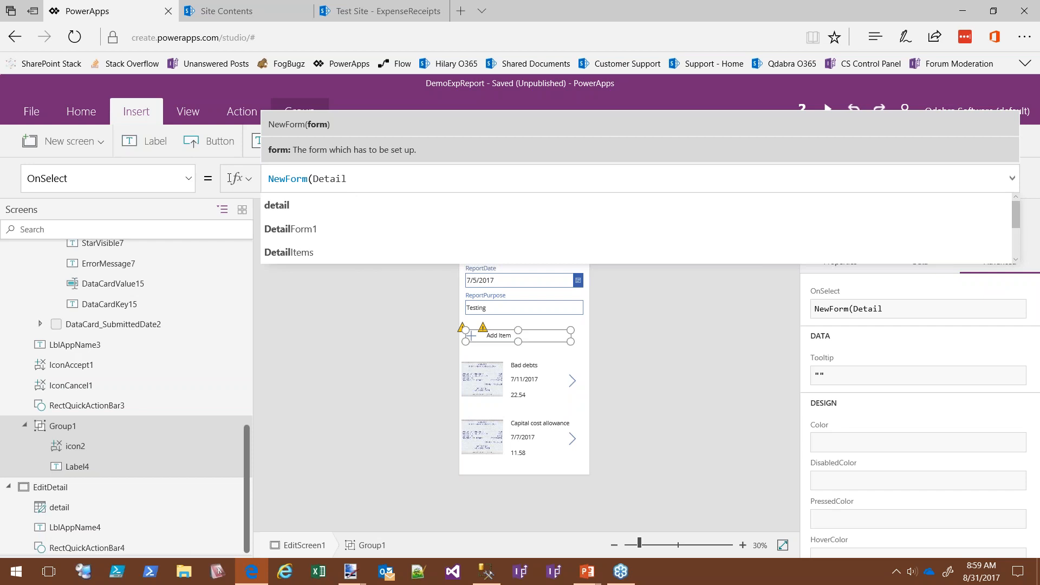
click(318, 209)
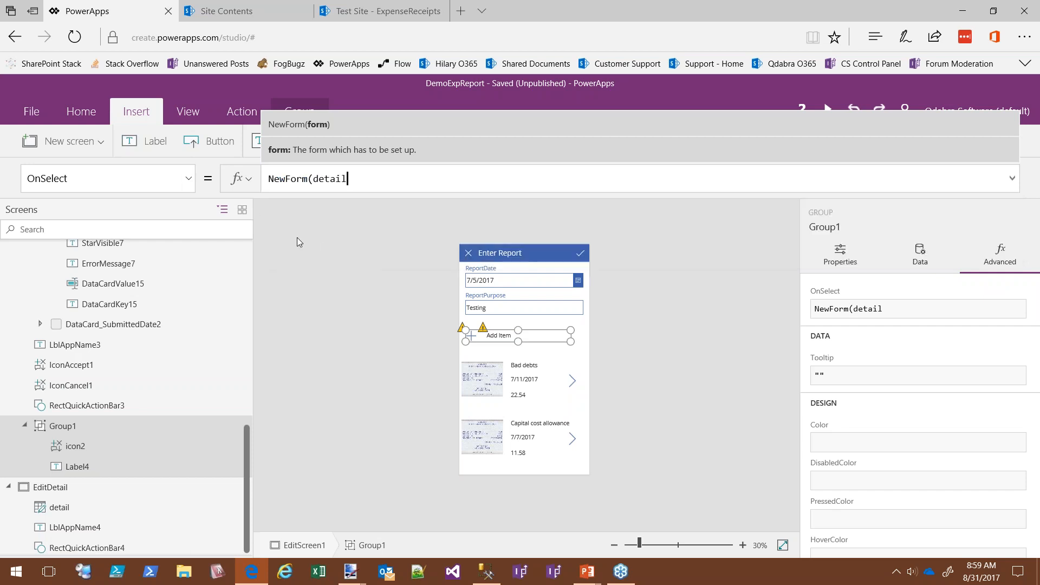
text();)
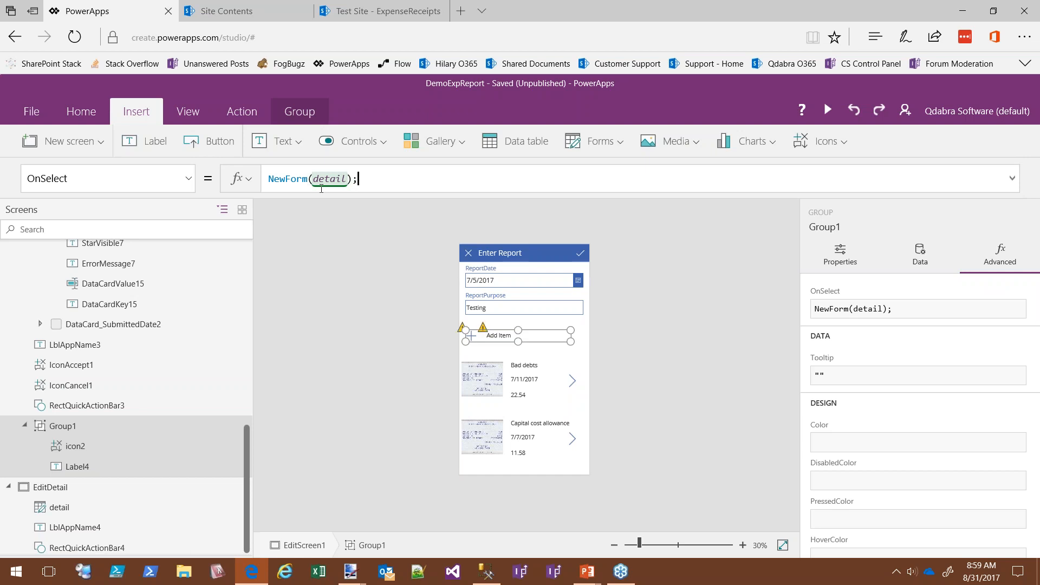
Step: Extend the Add Item group's OnSelect formula with Navigate(EditDetail, ScreenTransition.None)
text(Navigate)
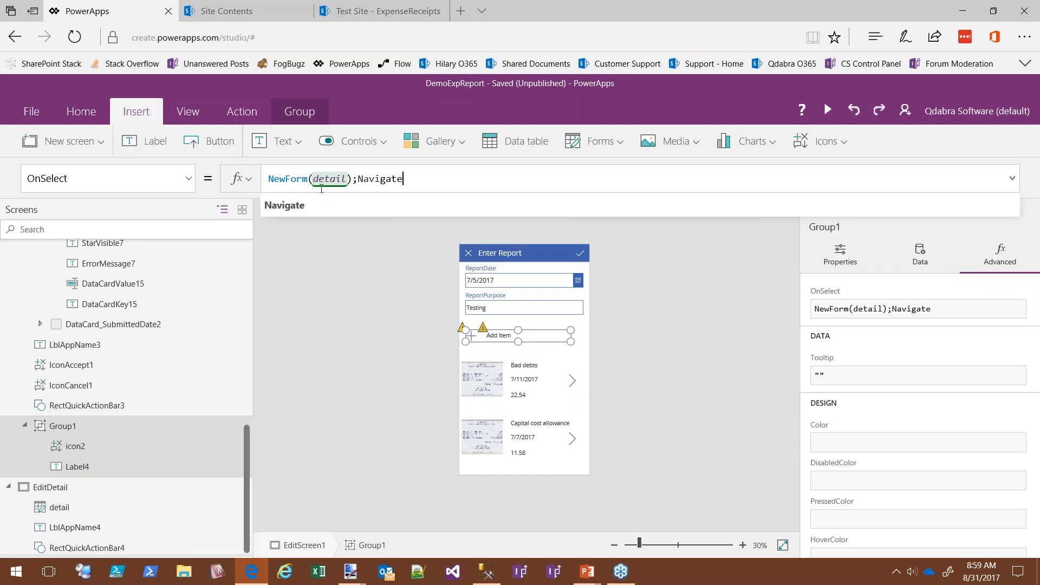
text(()
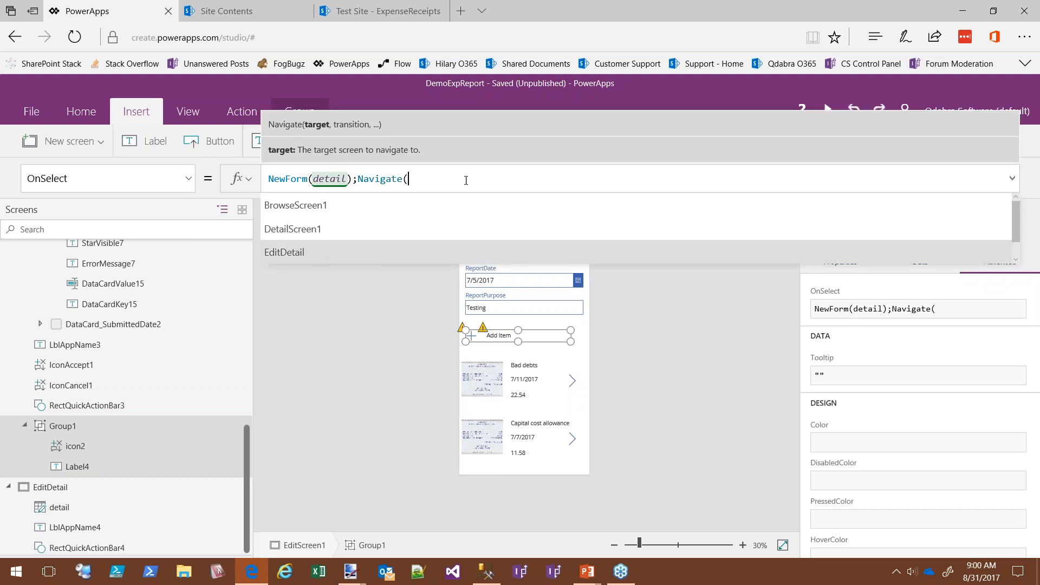
key(Tab)
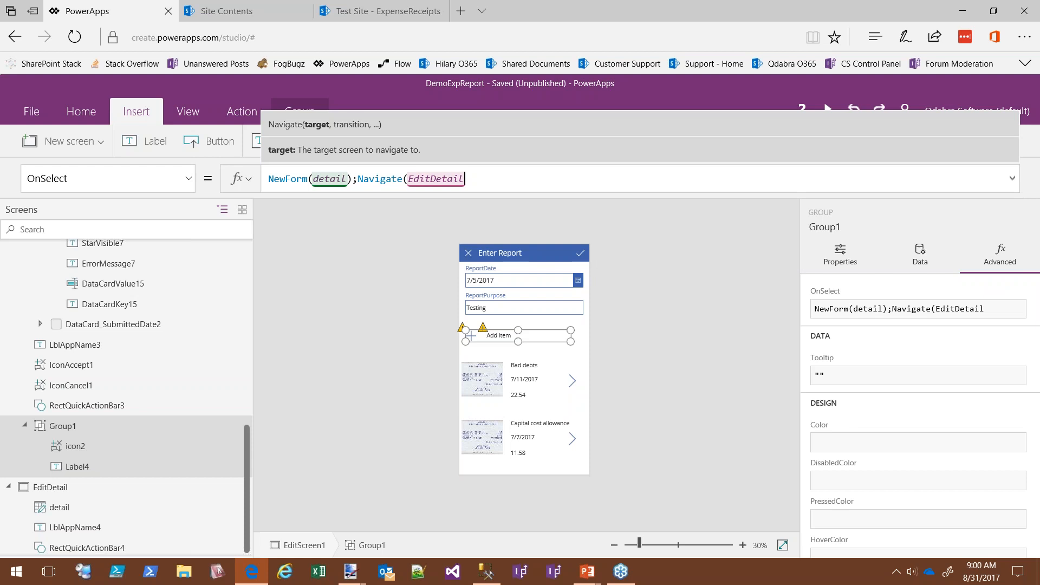
text(, screen)
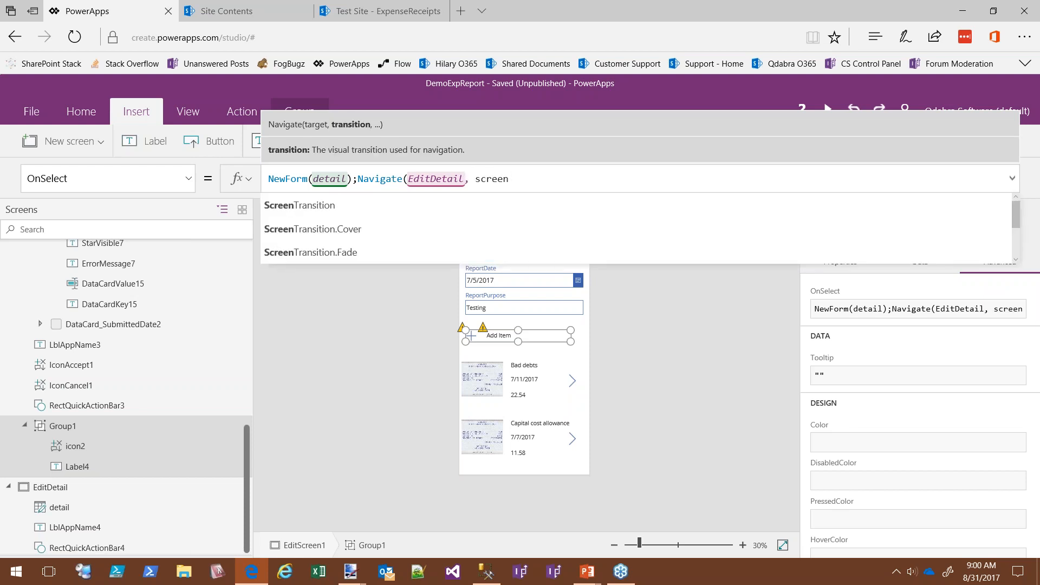
key(Down)
key(Down)
key(Down)
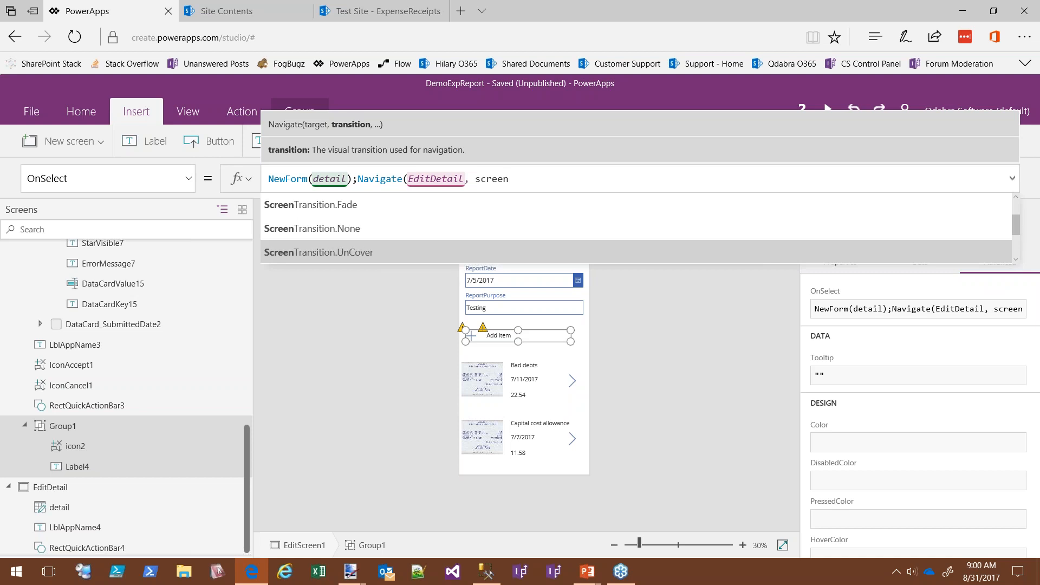
key(Return)
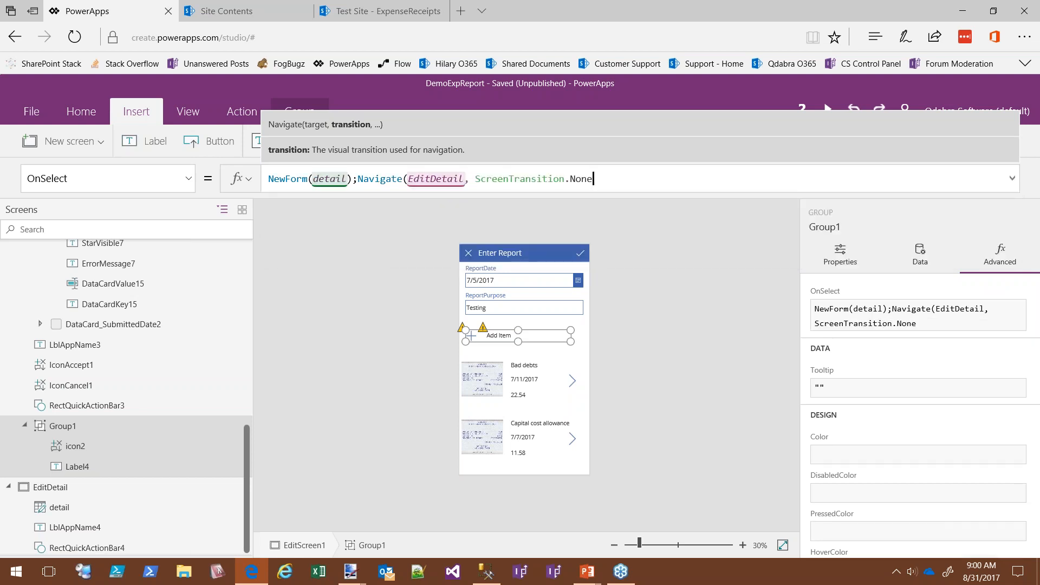
text())
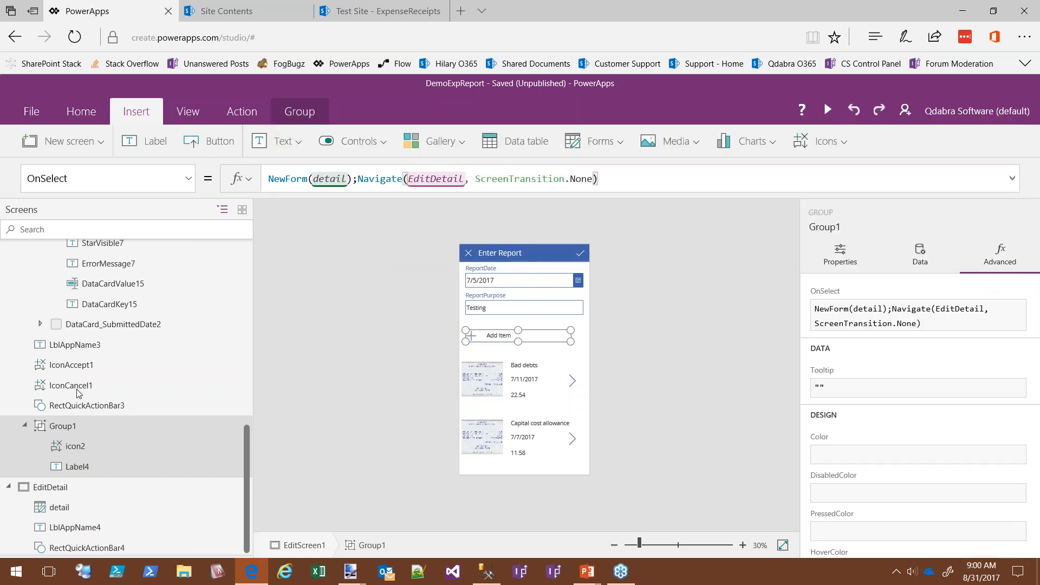
Step: Replace the OnSelect formula of the arrow icon in the item list with EditForm(detail); and begin a Navigate call
click(573, 386)
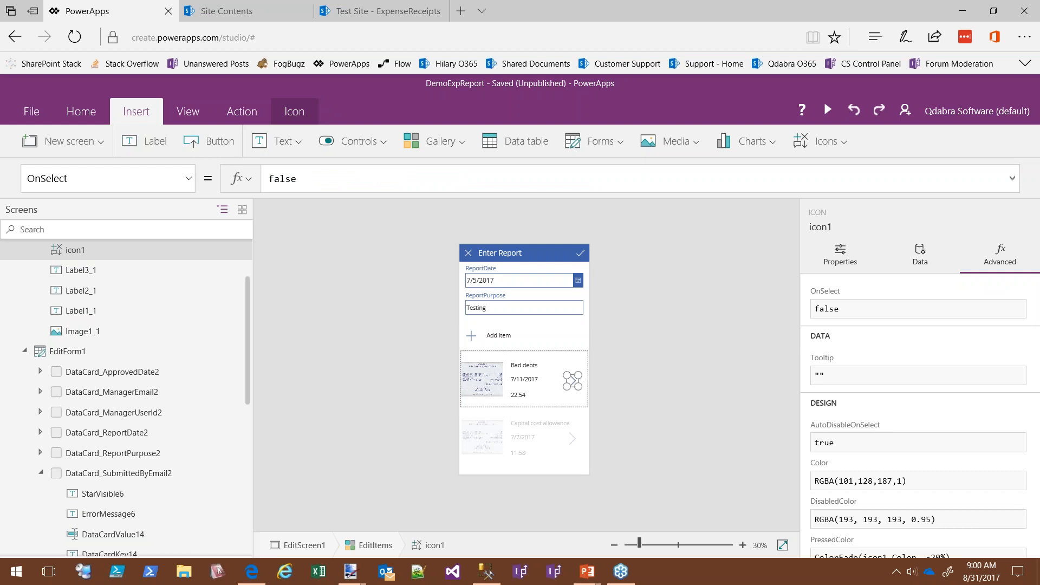
drag(323, 179, 252, 181)
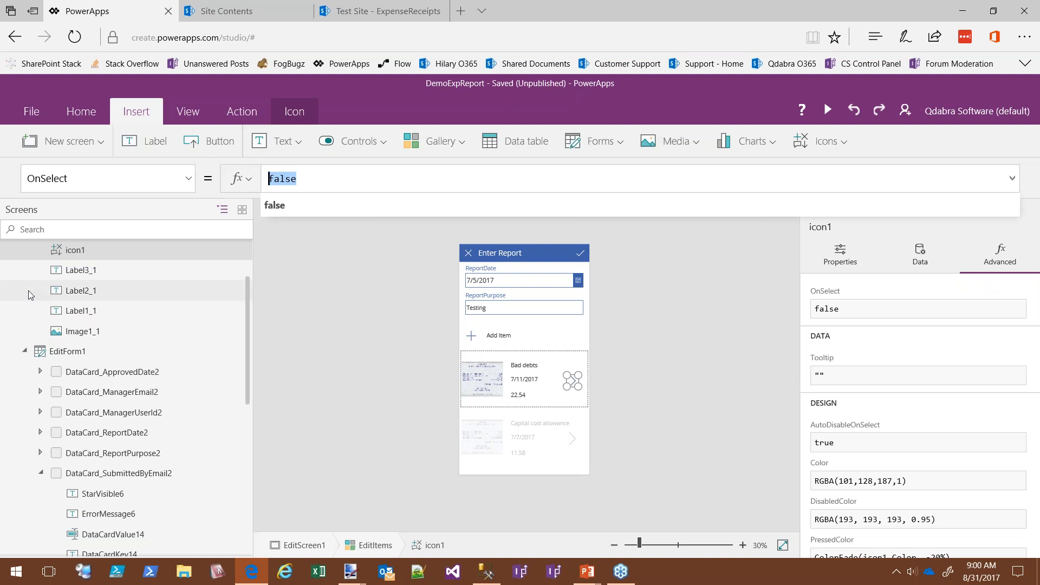
text(EditFOrm)
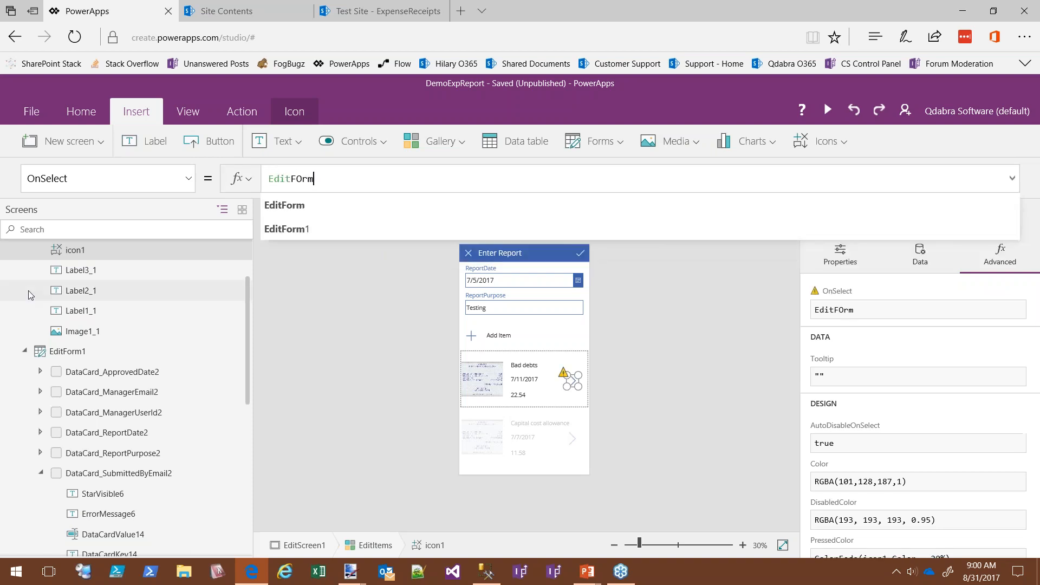
key(BackSpace)
key(BackSpace)
key(BackSpace)
text(orm()
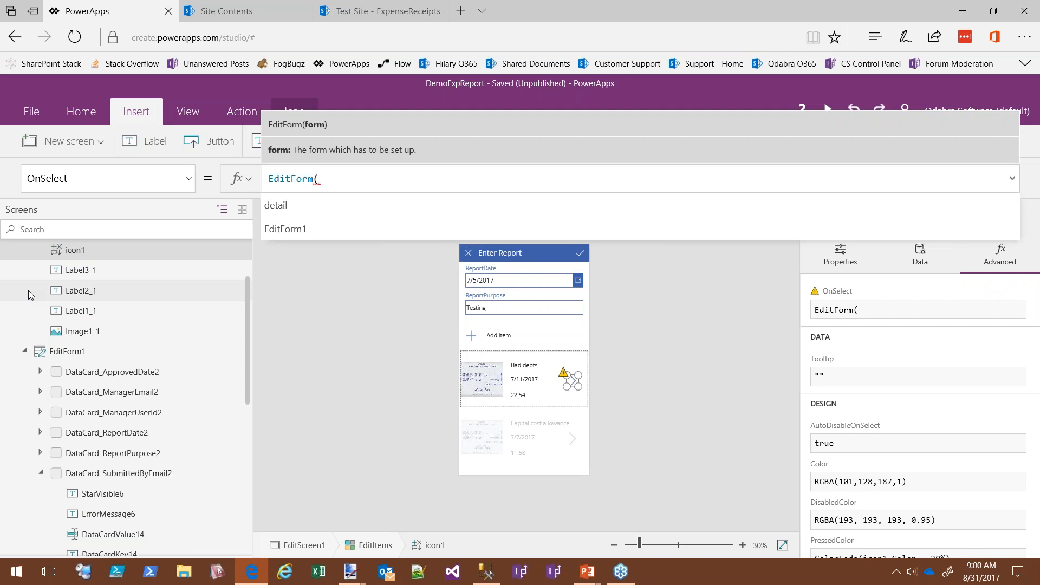
text(detail);Nav)
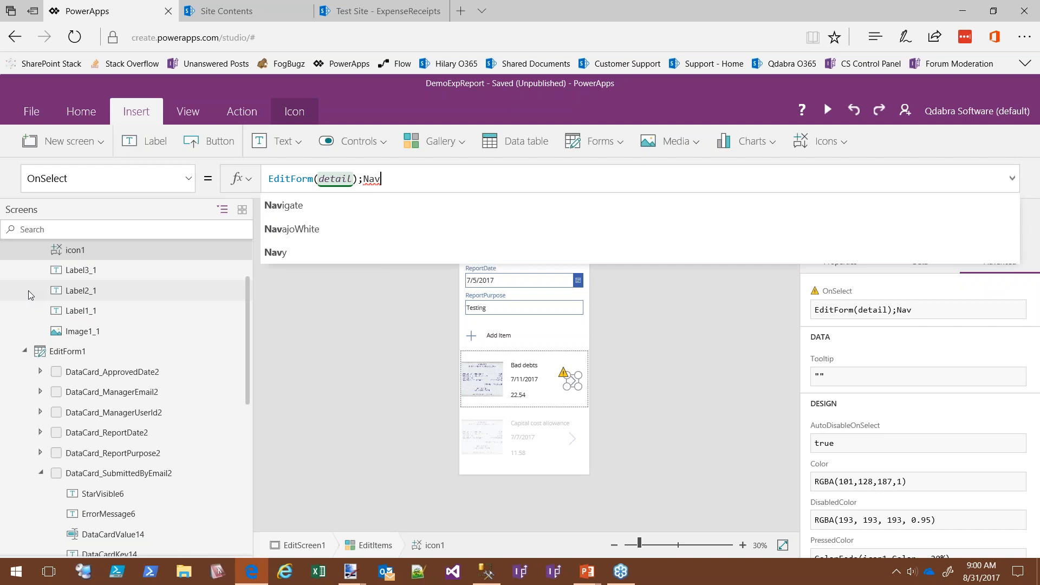
Step: Complete the arrow icon's OnSelect formula with Navigate(EditDetail, ScreenTransition.None)
text(igate)
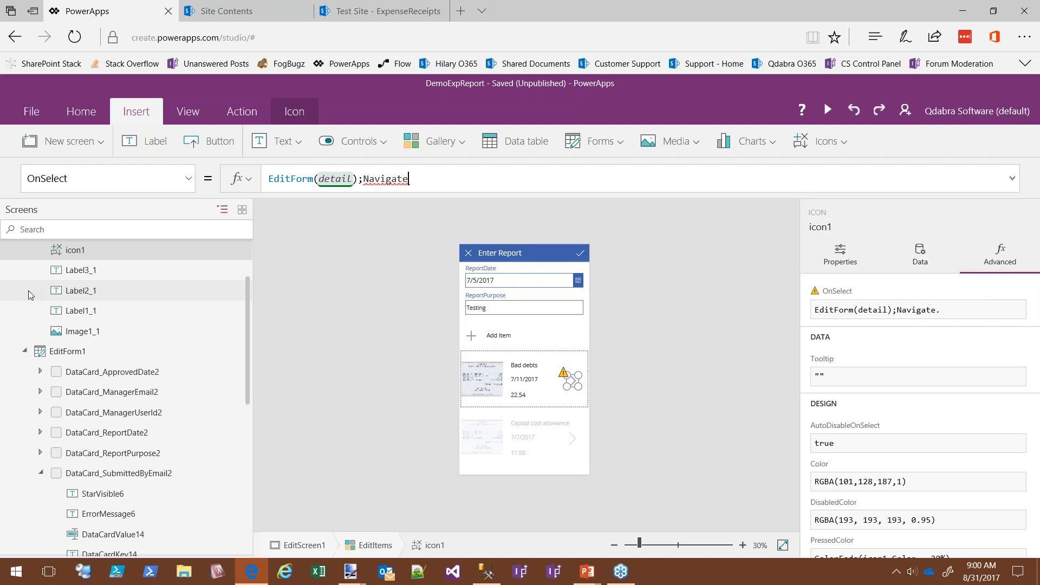
text(()
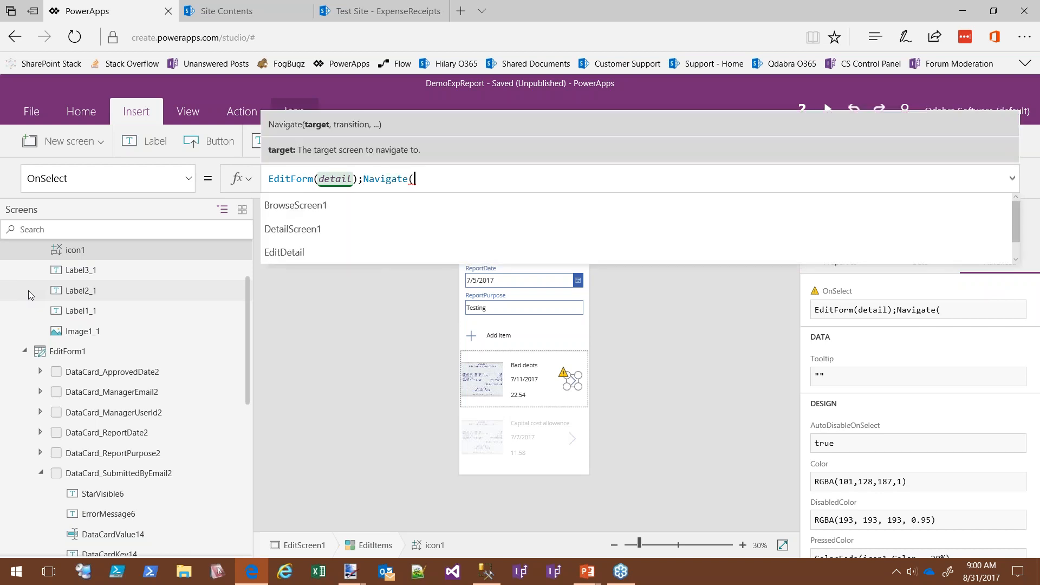
text(ed)
key(Down)
key(Down)
key(Tab)
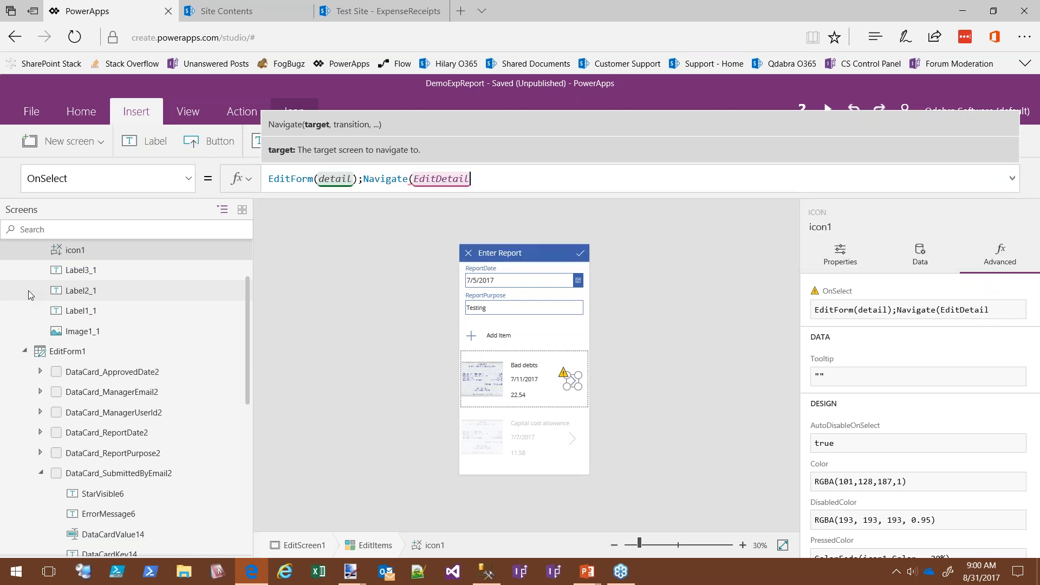
text(, sc)
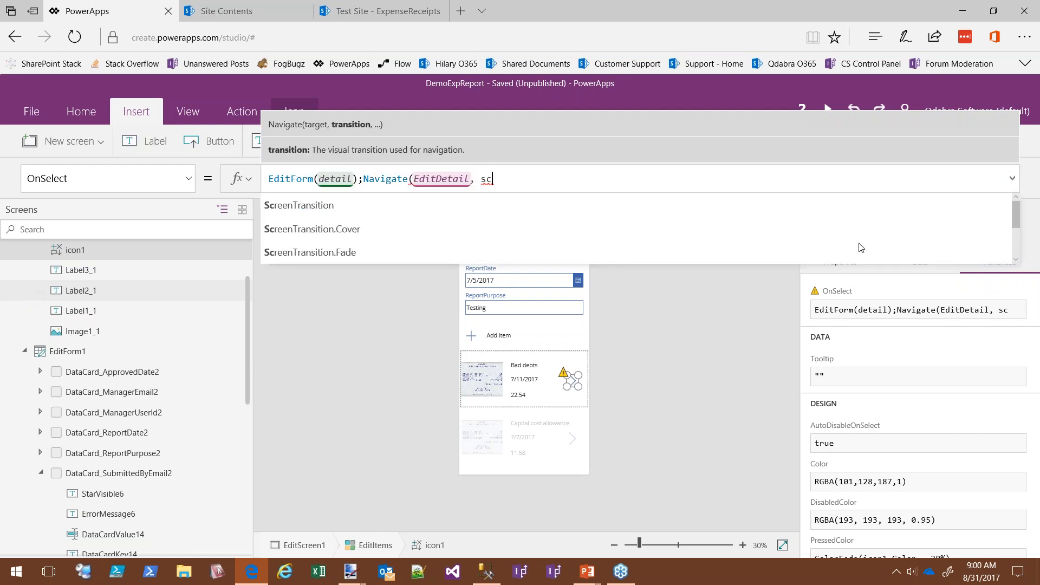
scroll(509, 221, down, 1)
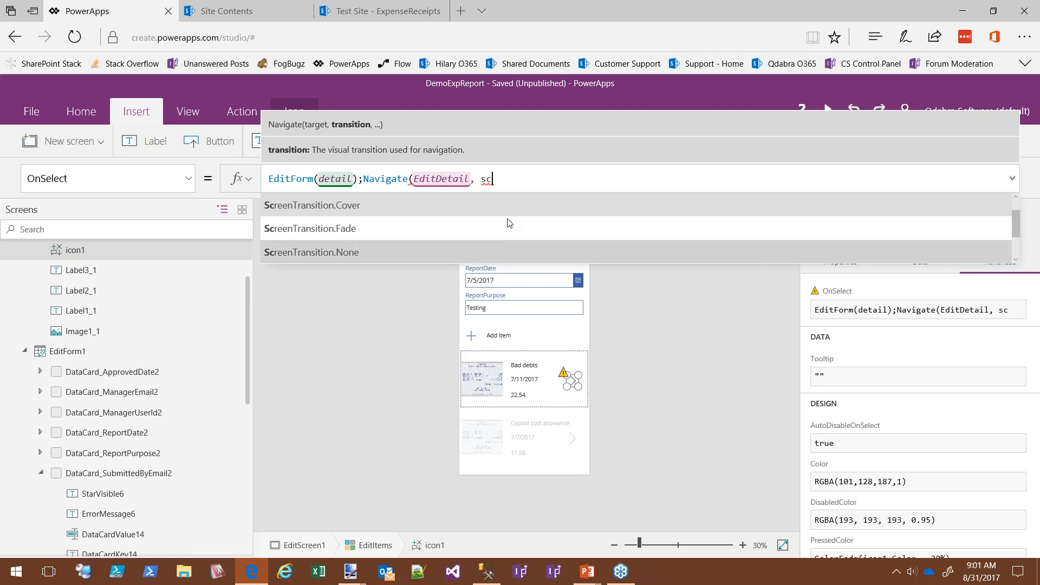
click(362, 261)
text(0)
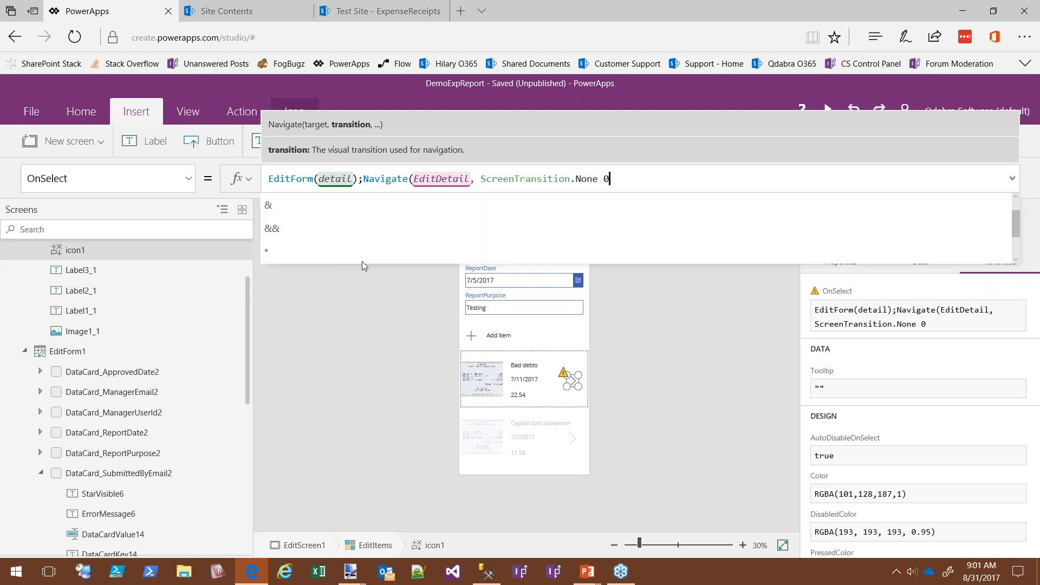
key(BackSpace)
key(BackSpace)
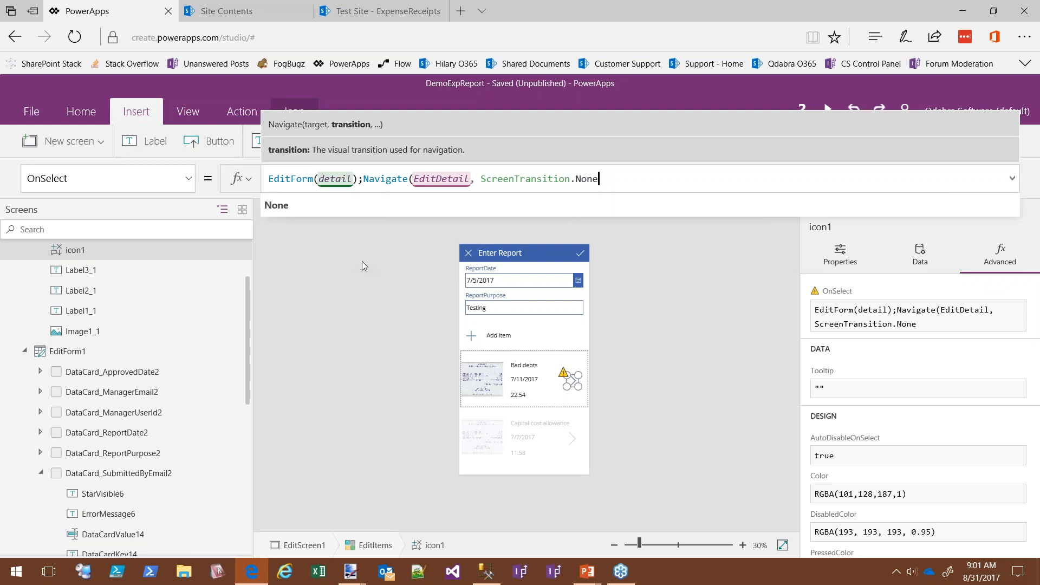
text())
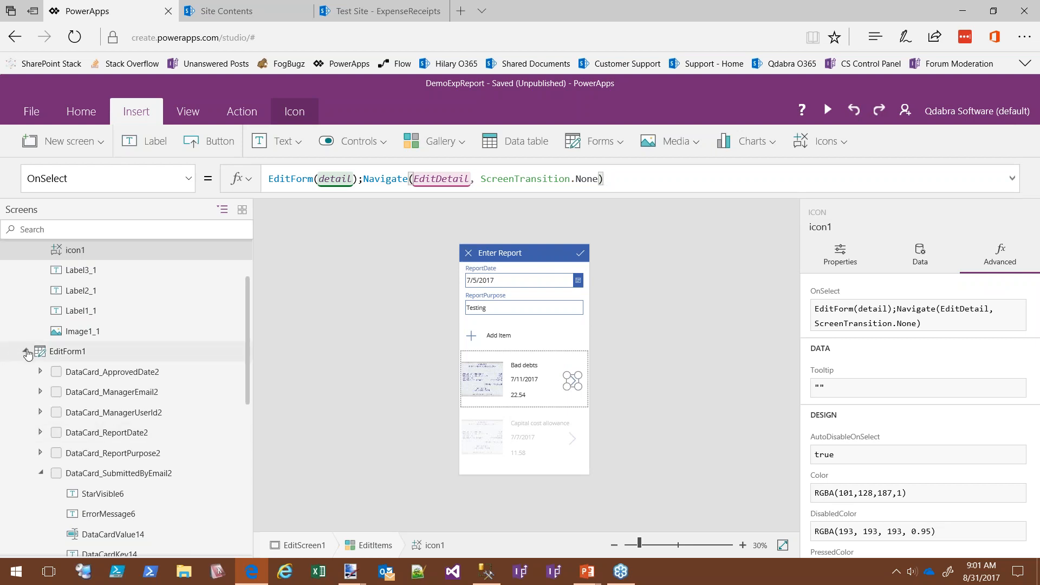
Step: Add the Amount, Category, Date and ReportId fields to the detail form on the EditDetail screen
click(24, 351)
click(57, 514)
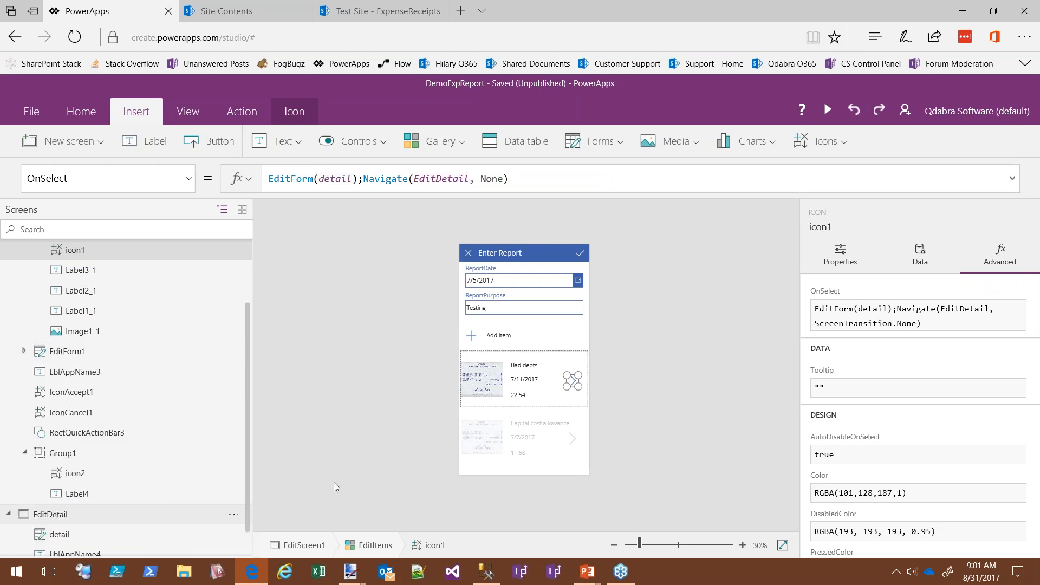
click(495, 388)
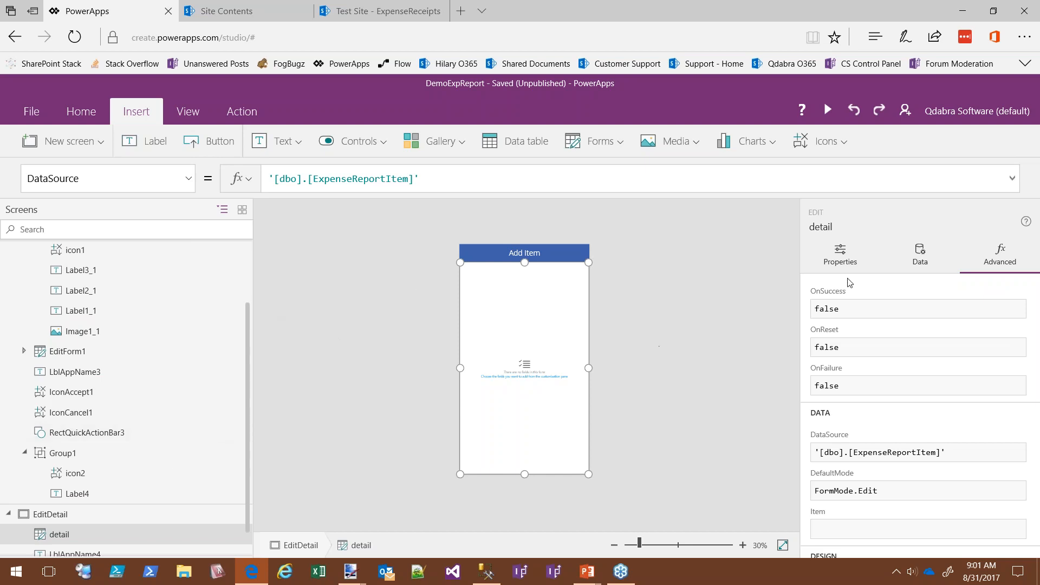
click(905, 253)
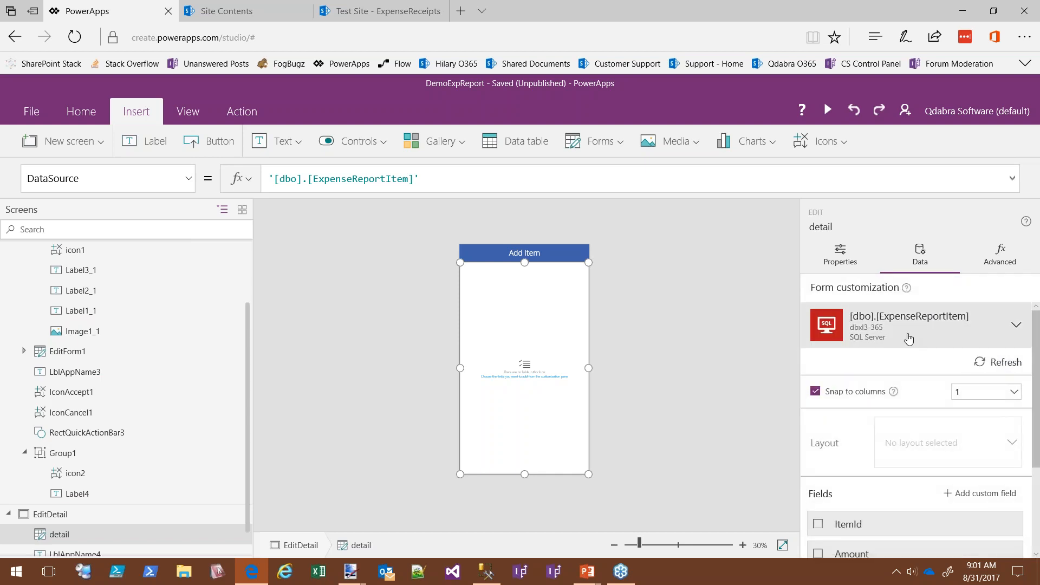
scroll(908, 339, down, 2)
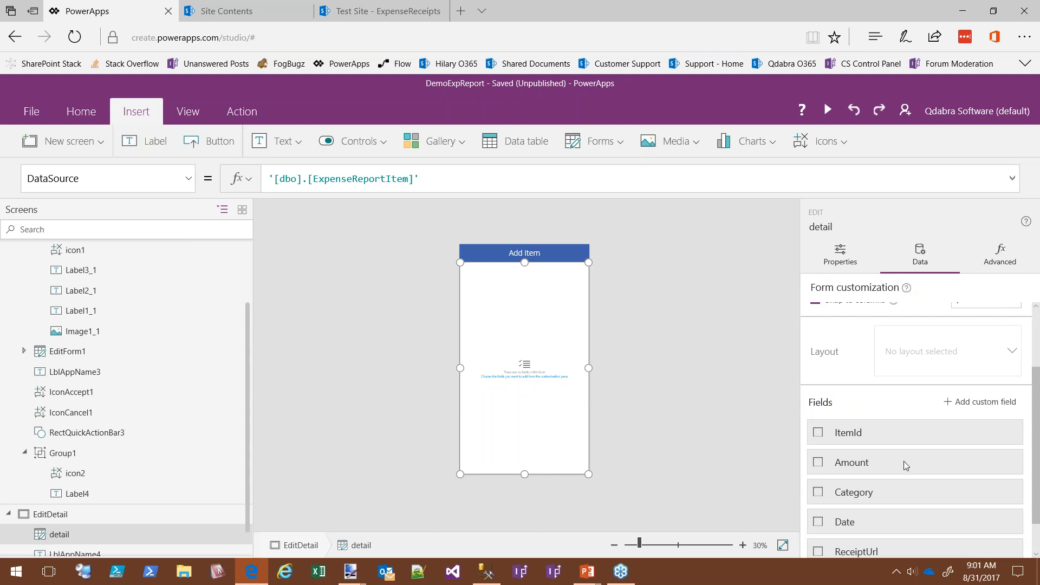
scroll(905, 465, down, 1)
click(818, 419)
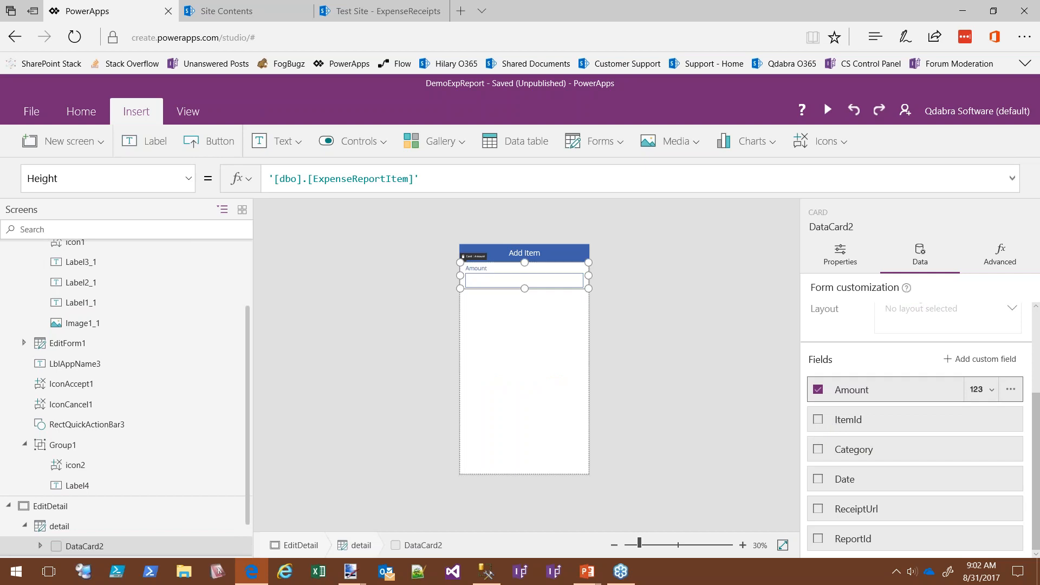
click(821, 452)
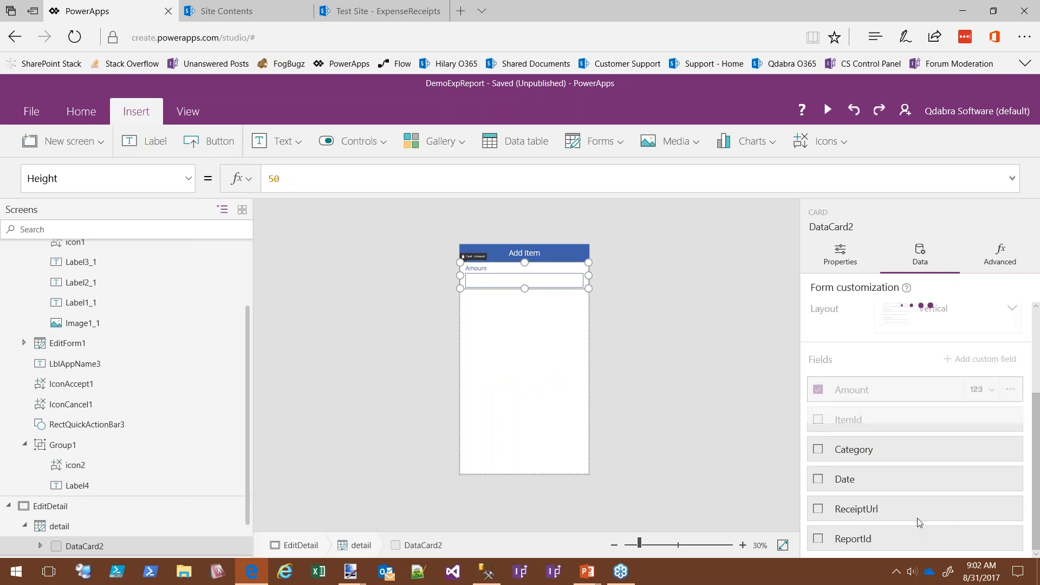
click(818, 480)
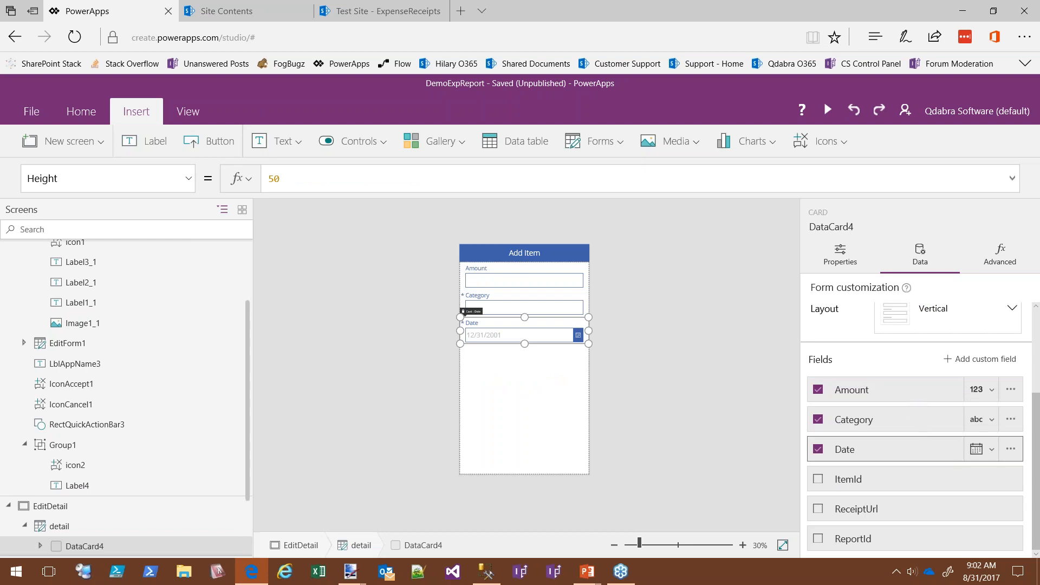
click(819, 539)
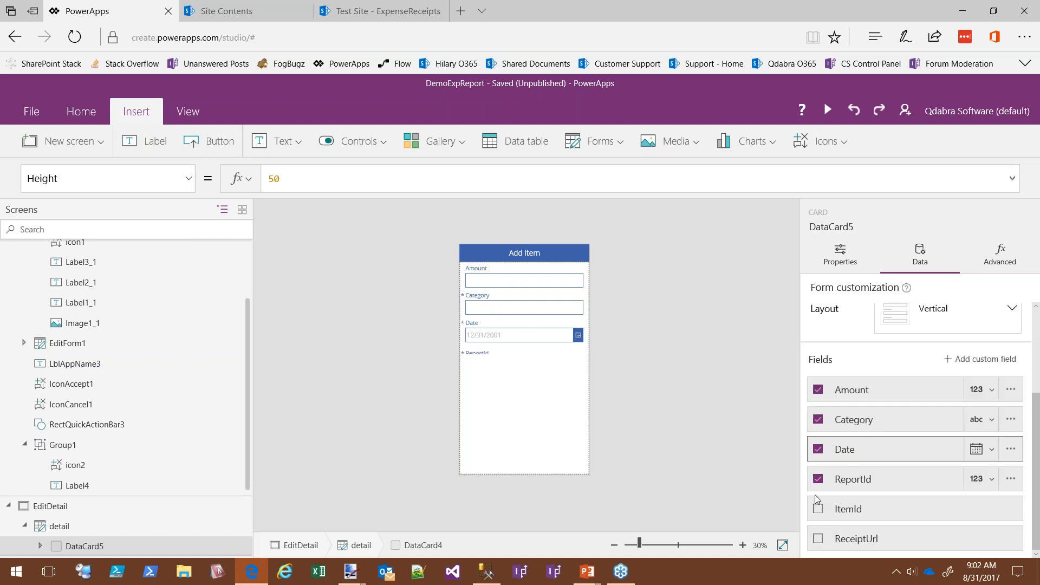
Step: Add the ItemId field to the detail form and set its card's Visible property to false
click(818, 509)
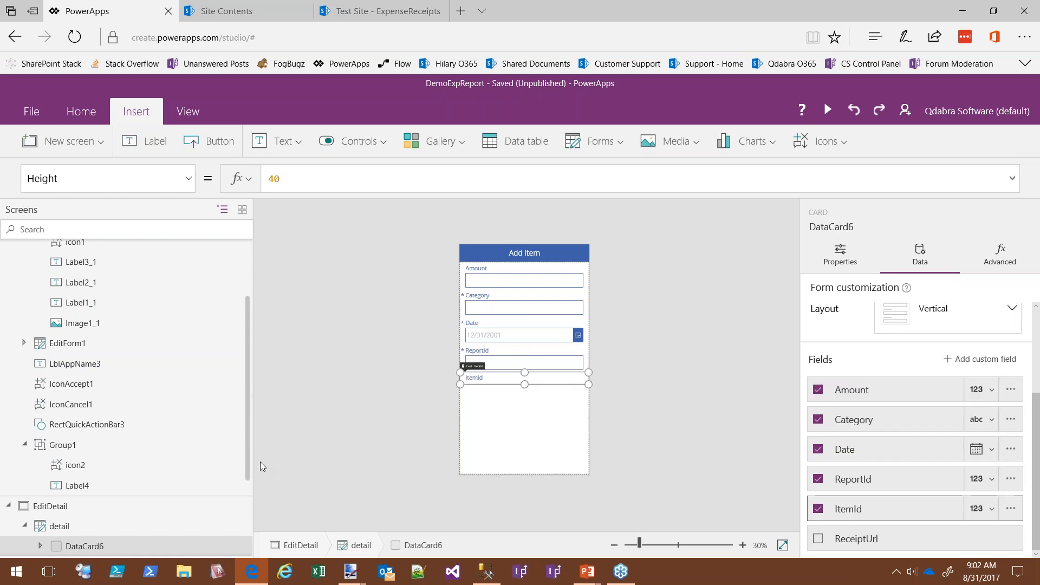
scroll(249, 483, down, 3)
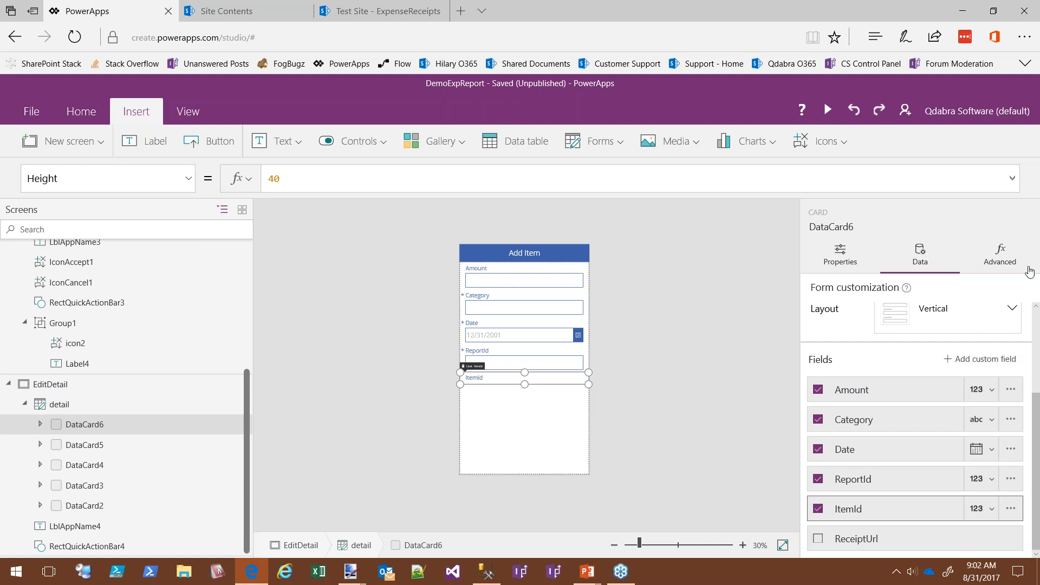
click(1019, 266)
scroll(901, 432, down, 8)
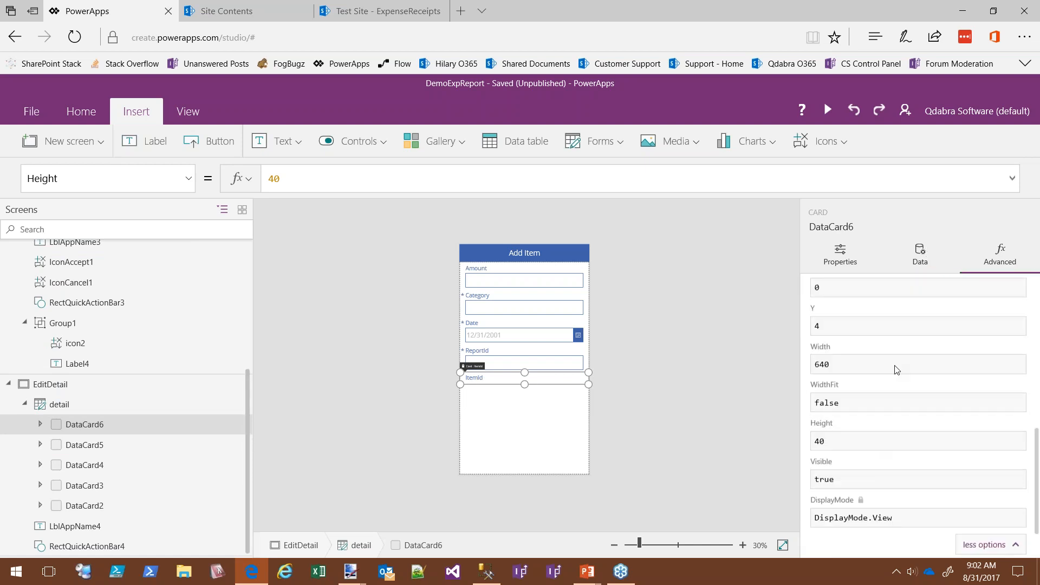
click(813, 446)
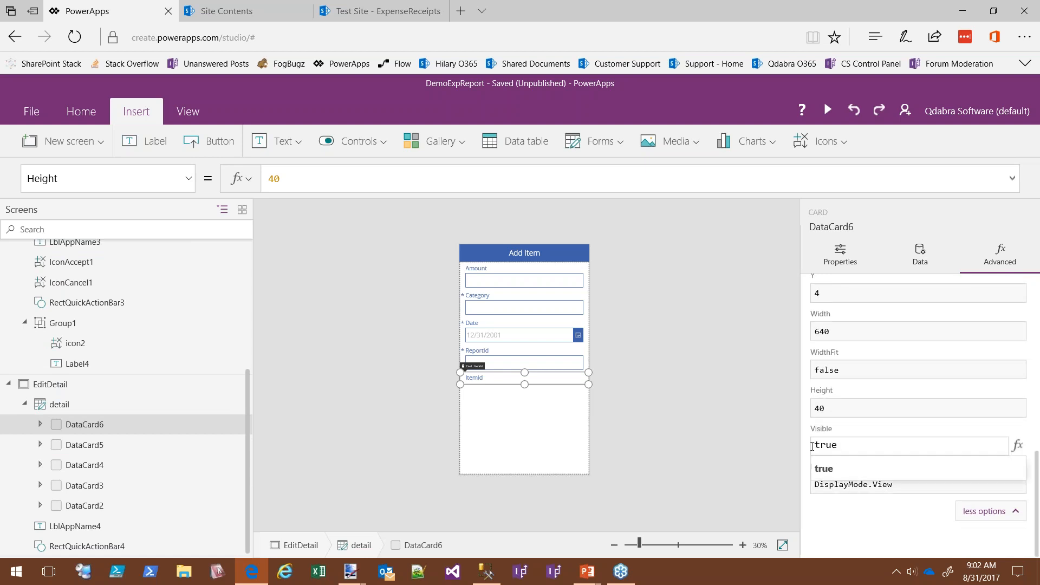
key(ctrl+a)
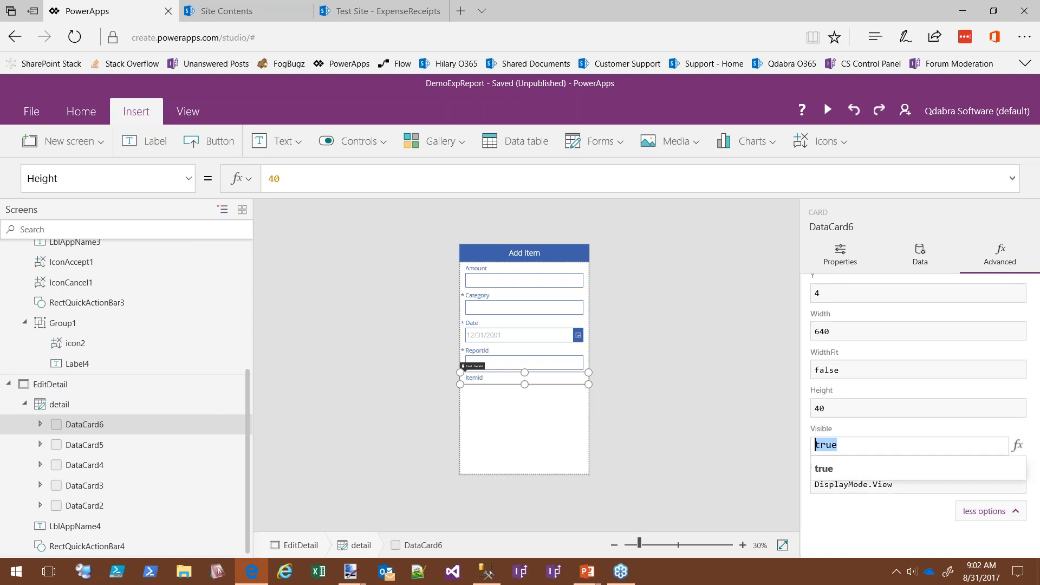
text(false)
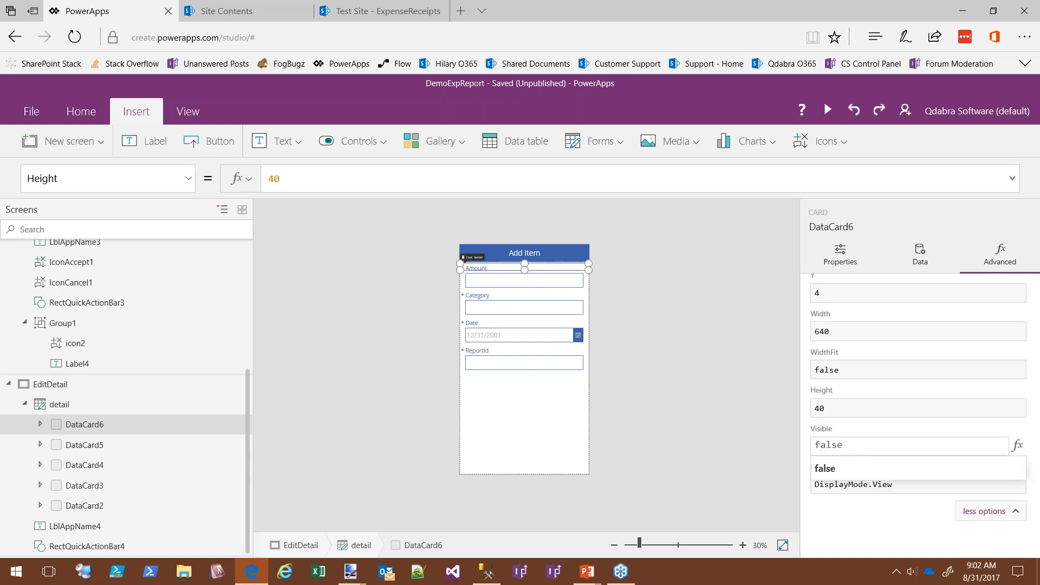
Step: Set the Visible property of the ReportId card in the detail form to false
click(109, 445)
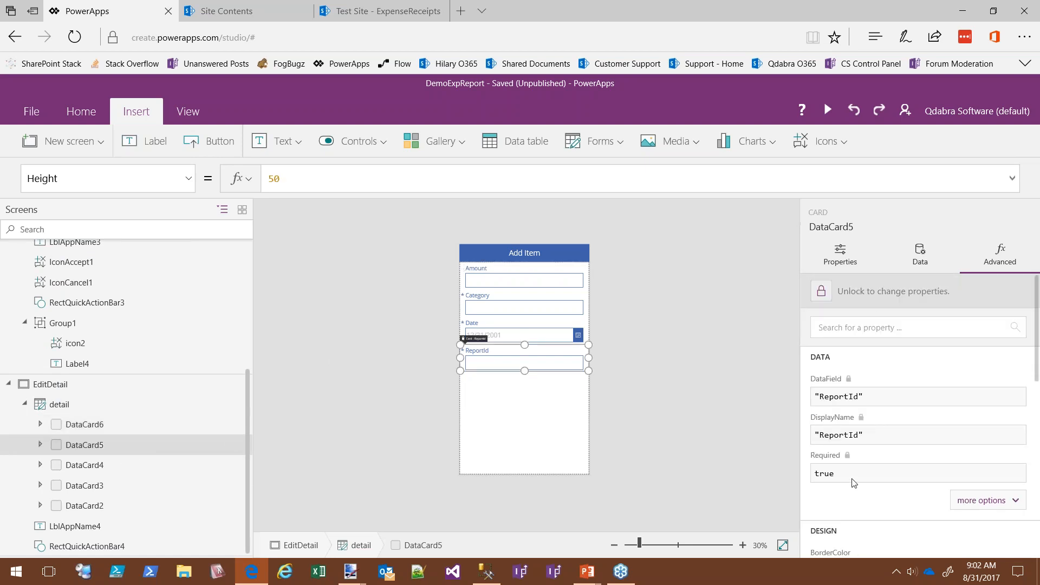
scroll(911, 378, down, 2)
scroll(911, 379, down, 6)
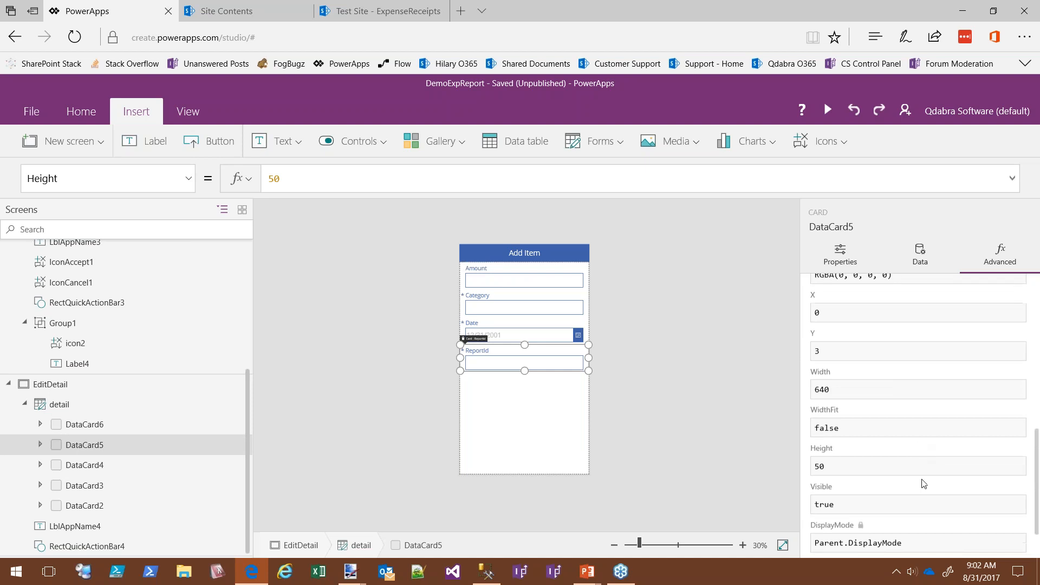
click(843, 446)
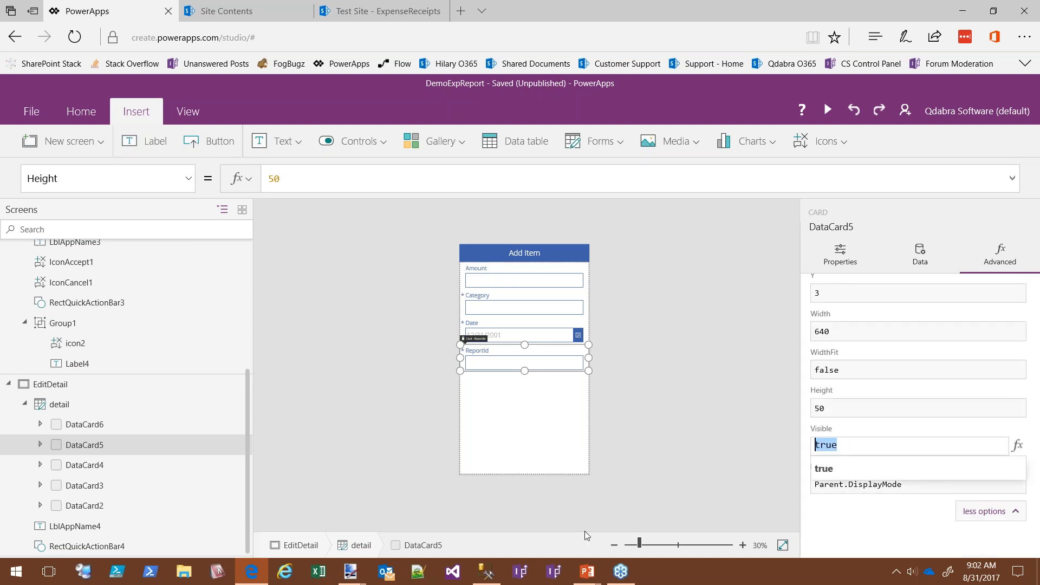
text(fa)
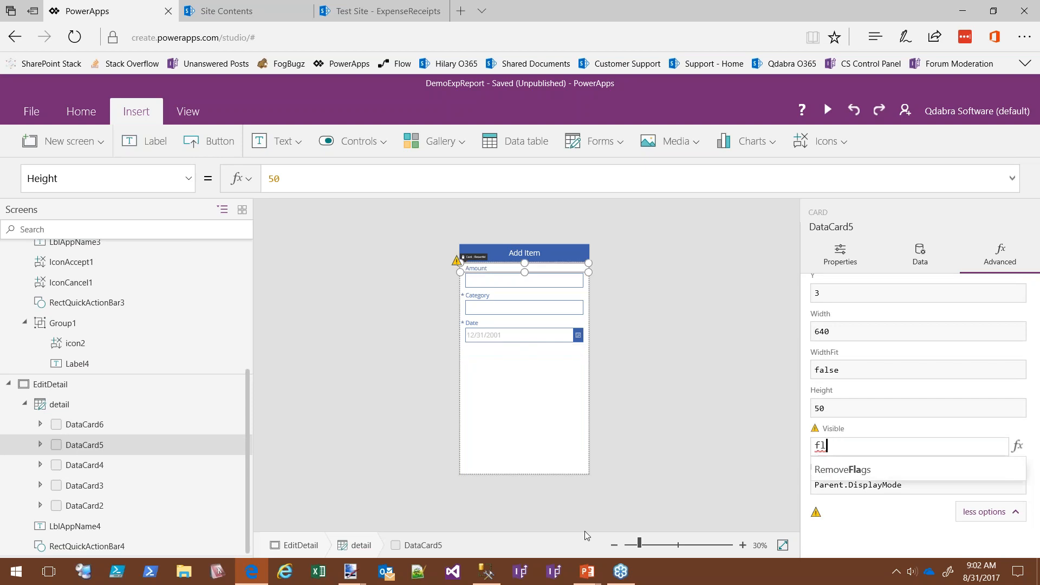
text(lse)
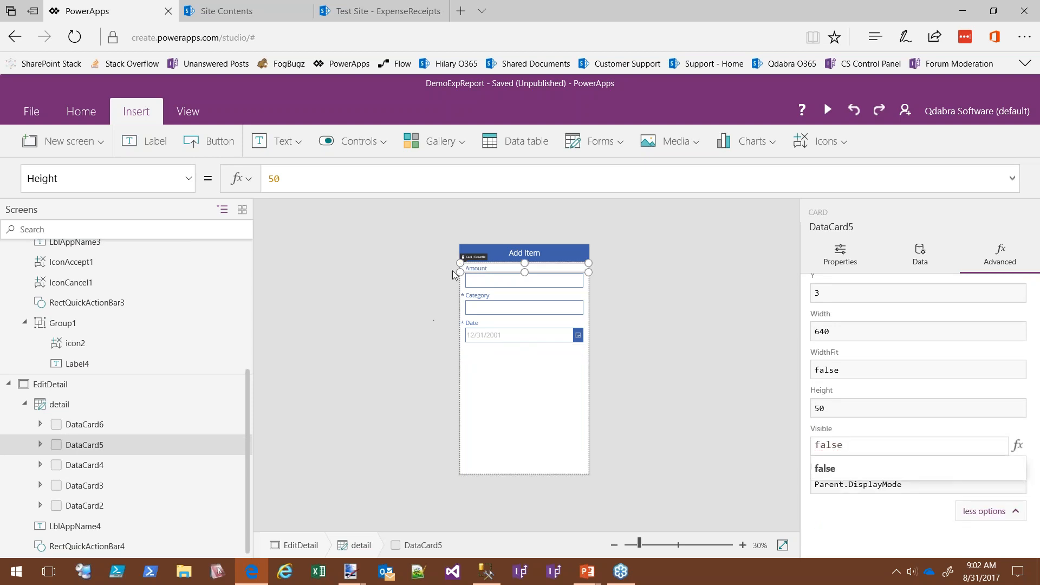
click(509, 285)
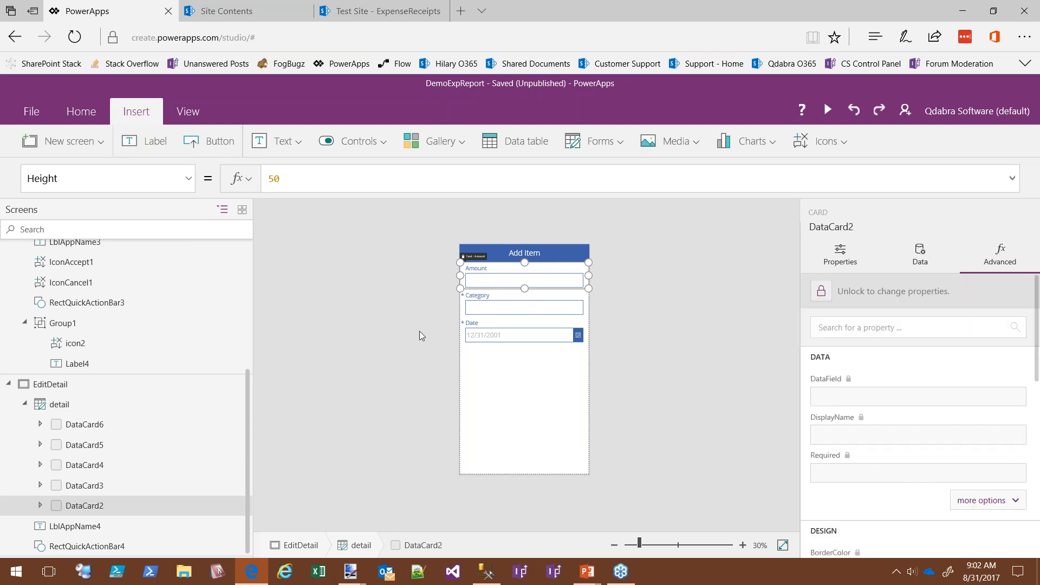
click(497, 325)
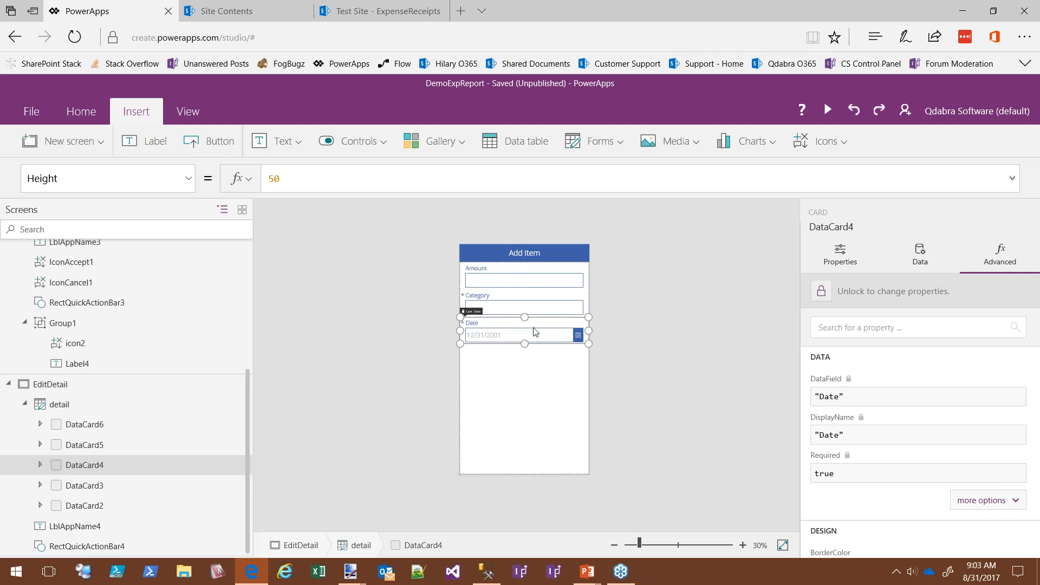
click(494, 325)
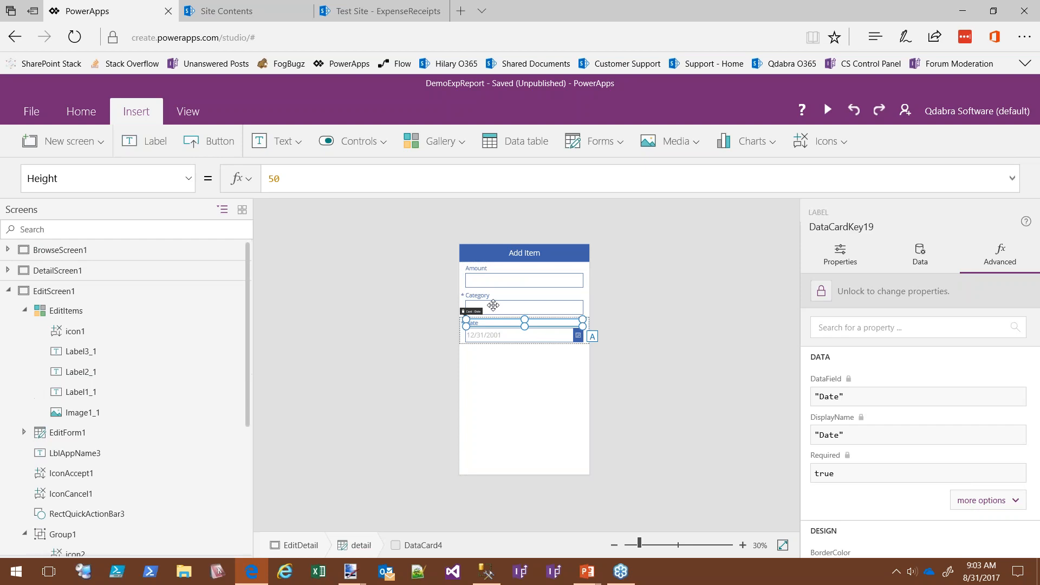
click(483, 352)
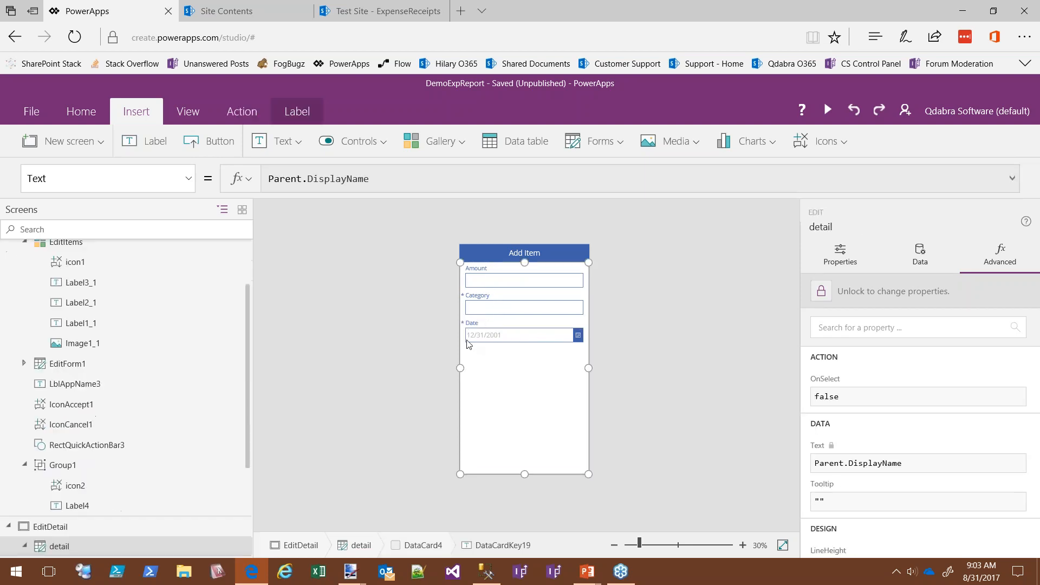
Step: Move the Date card to the top of the detail form, above the Amount card
click(466, 331)
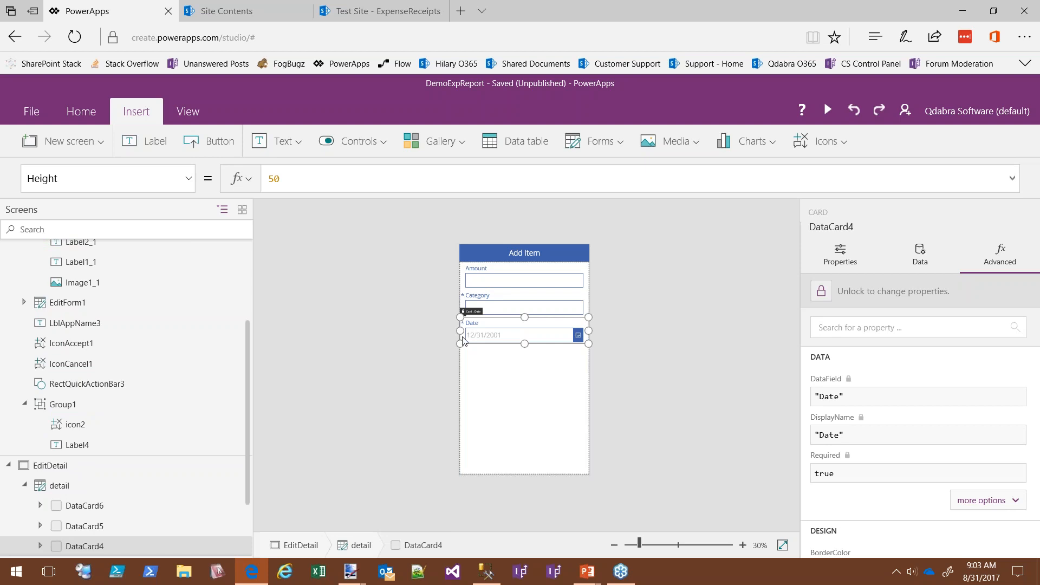
click(523, 330)
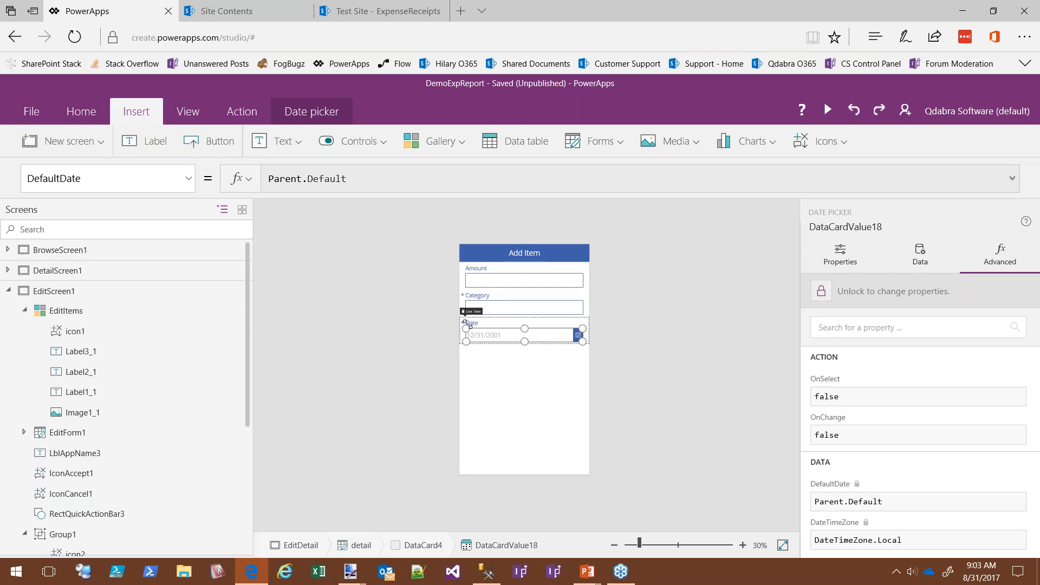
click(469, 311)
drag(469, 311, 480, 274)
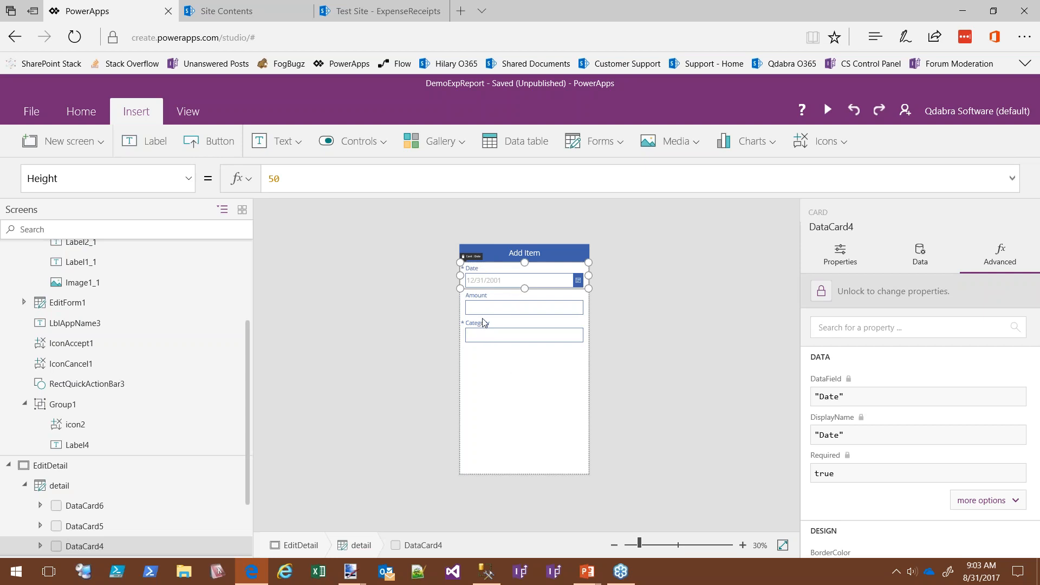
Step: Move the Category card between the Date and Amount cards and save the app
click(502, 328)
drag(468, 296, 468, 293)
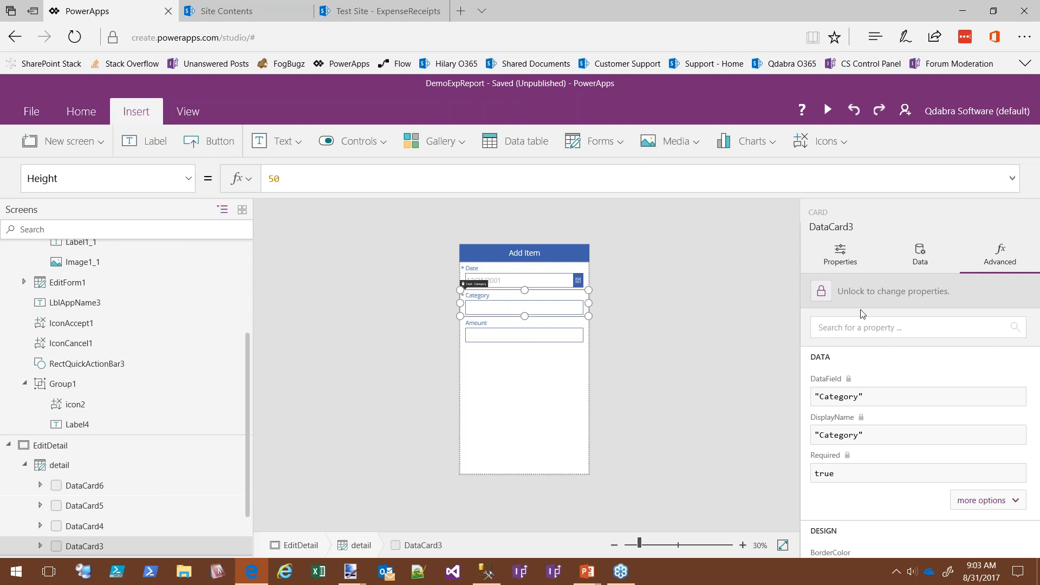
click(668, 308)
key(ctrl+s)
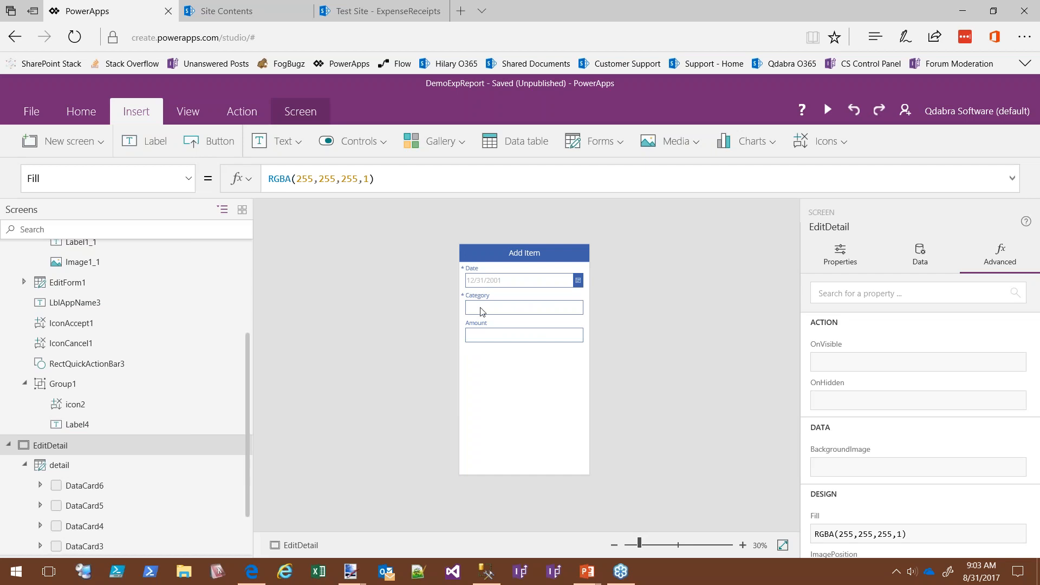
Step: Examine the data properties of the detail form, the EditItems gallery and EditForm1, ending back on the detail form
click(924, 258)
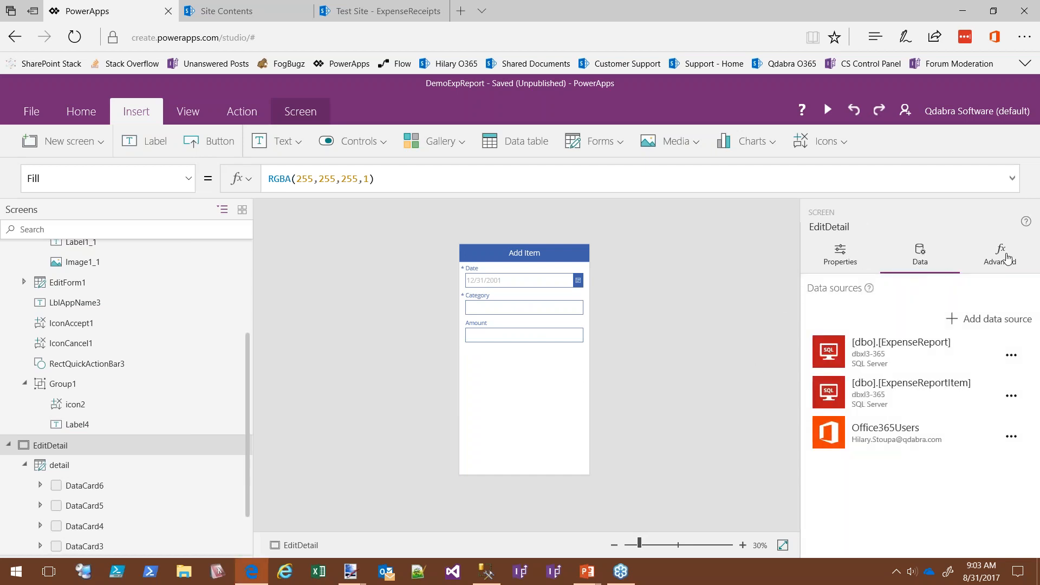
click(1000, 256)
click(100, 466)
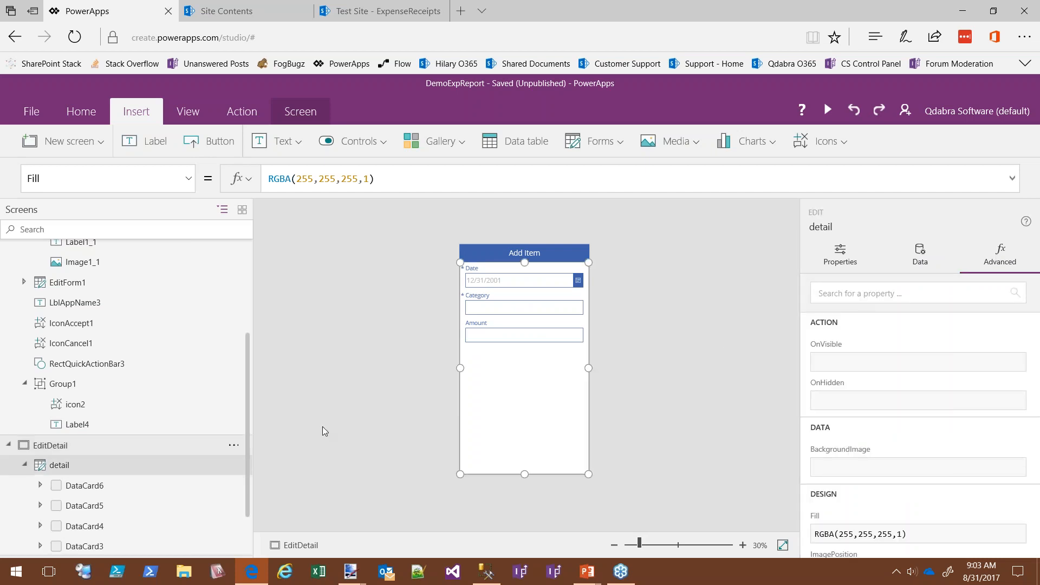
scroll(947, 451, down, 3)
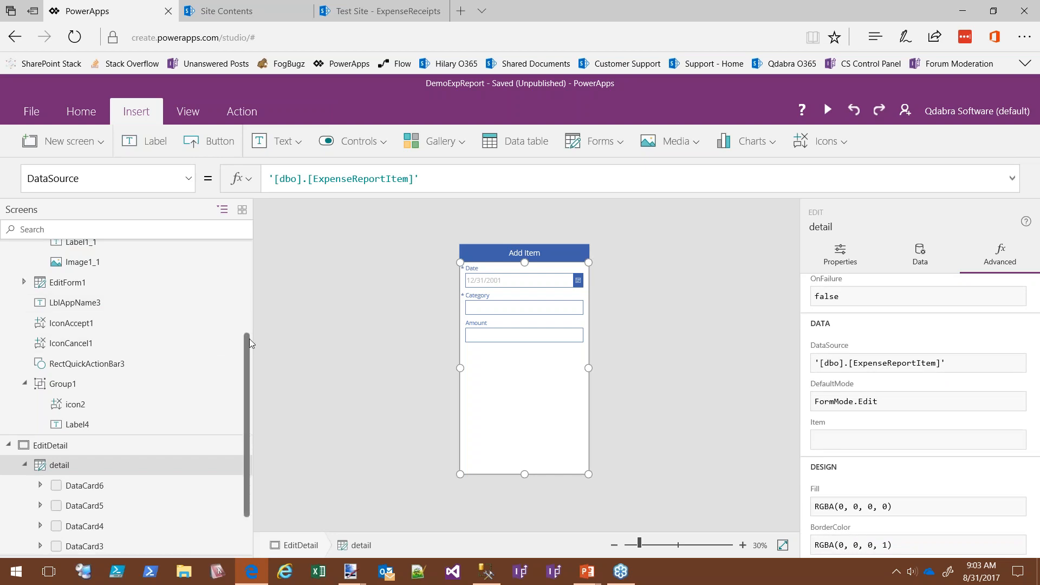
drag(253, 328, 236, 328)
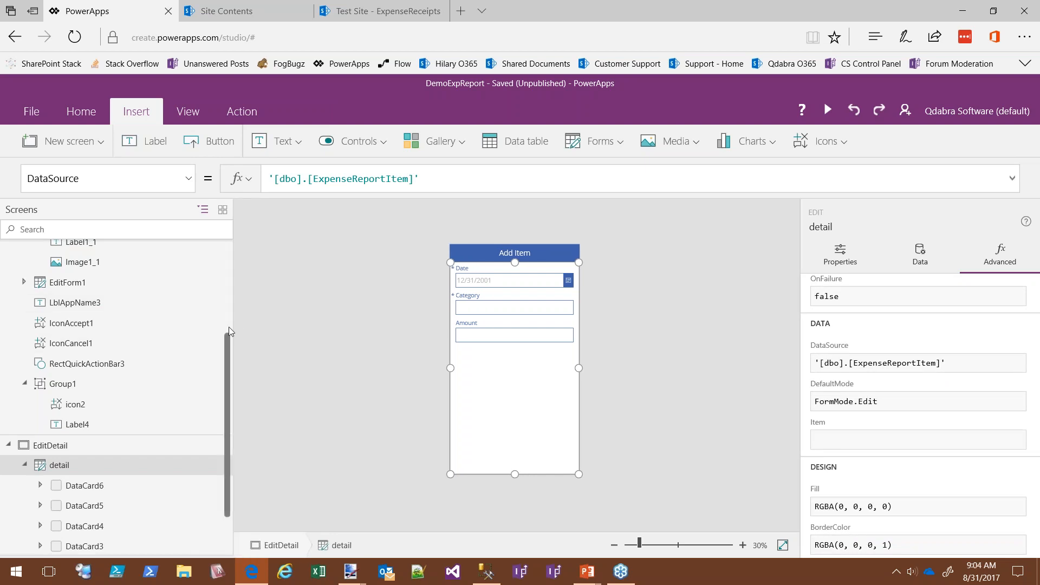
scroll(100, 292, up, 5)
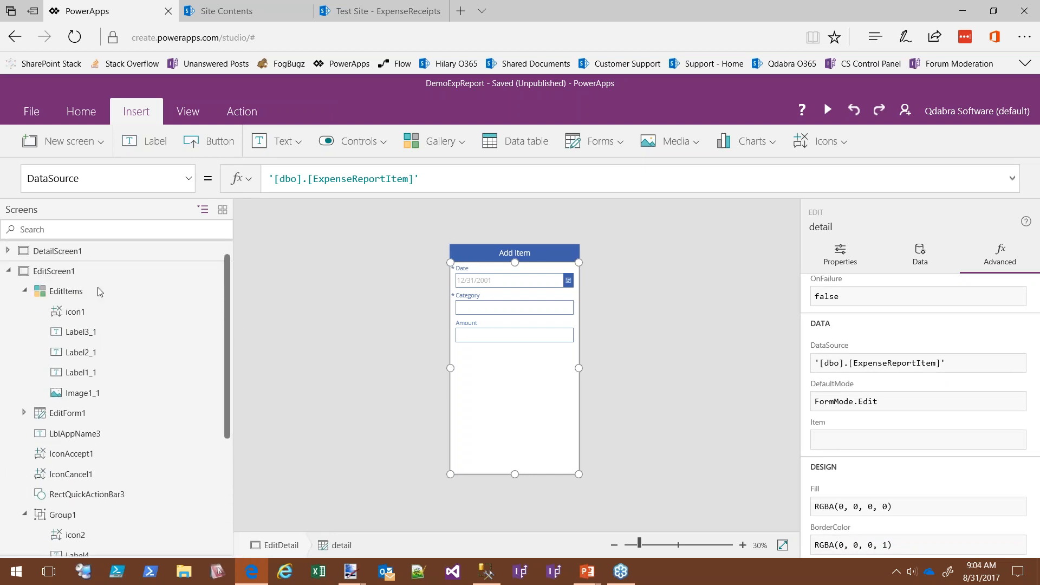
click(225, 291)
drag(229, 289, 214, 275)
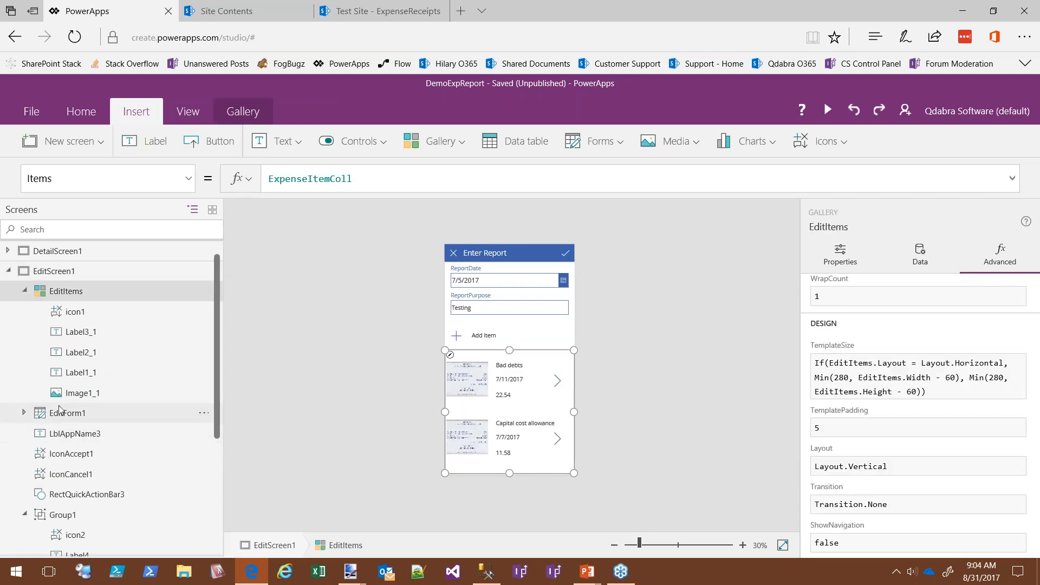
click(105, 414)
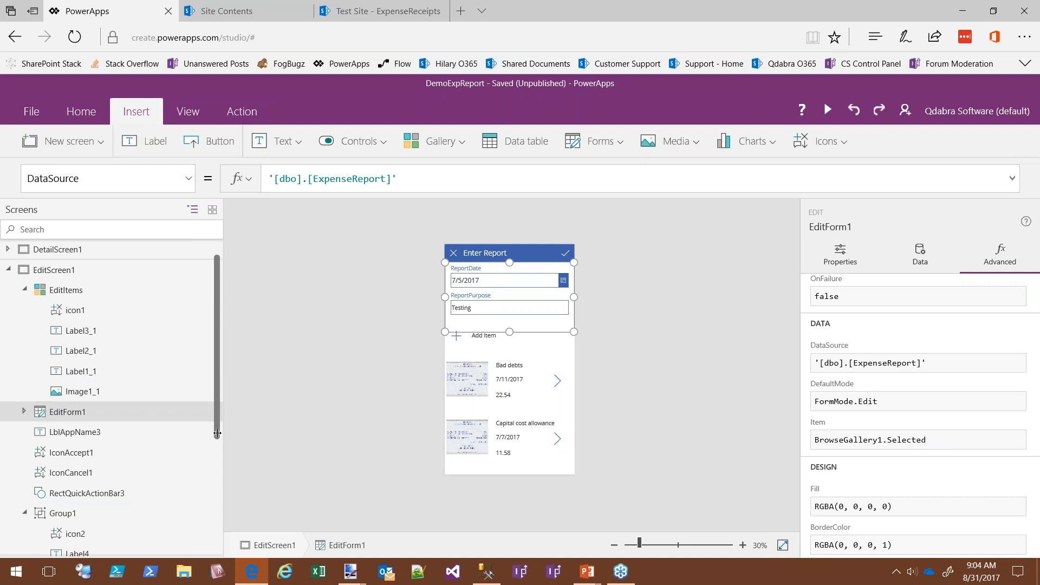
drag(215, 437, 231, 481)
scroll(71, 434, down, 3)
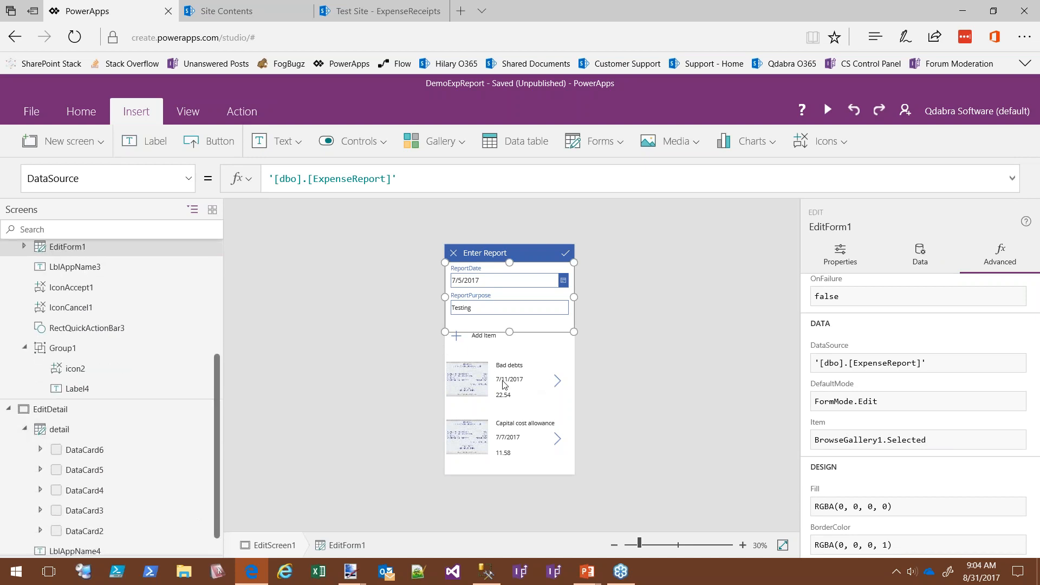
click(89, 431)
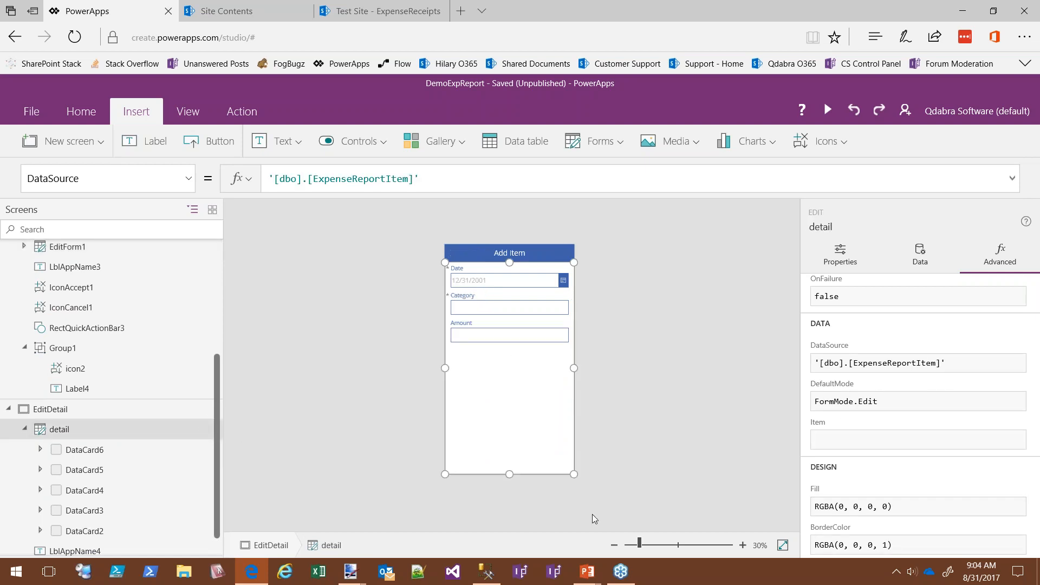
click(827, 442)
text(Edit)
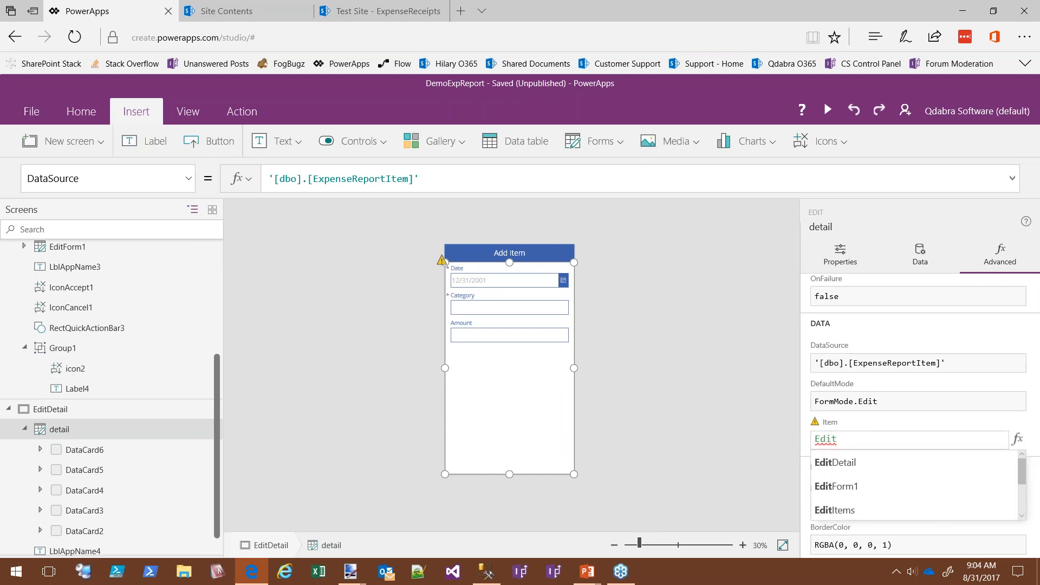
key(BackSpace)
key(BackSpace)
key(BackSpace)
key(BackSpace)
text(Det)
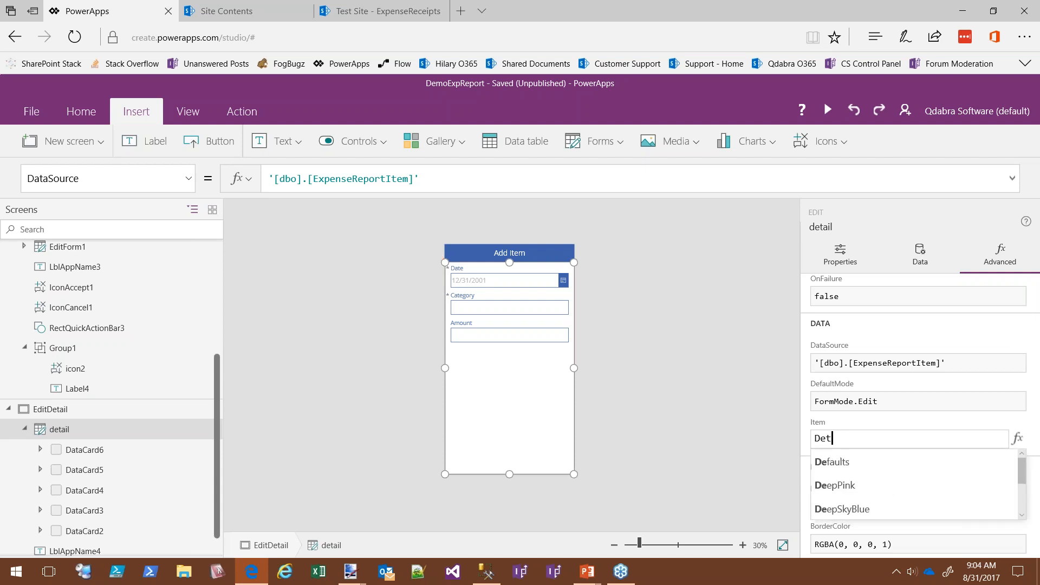
text(ailIt)
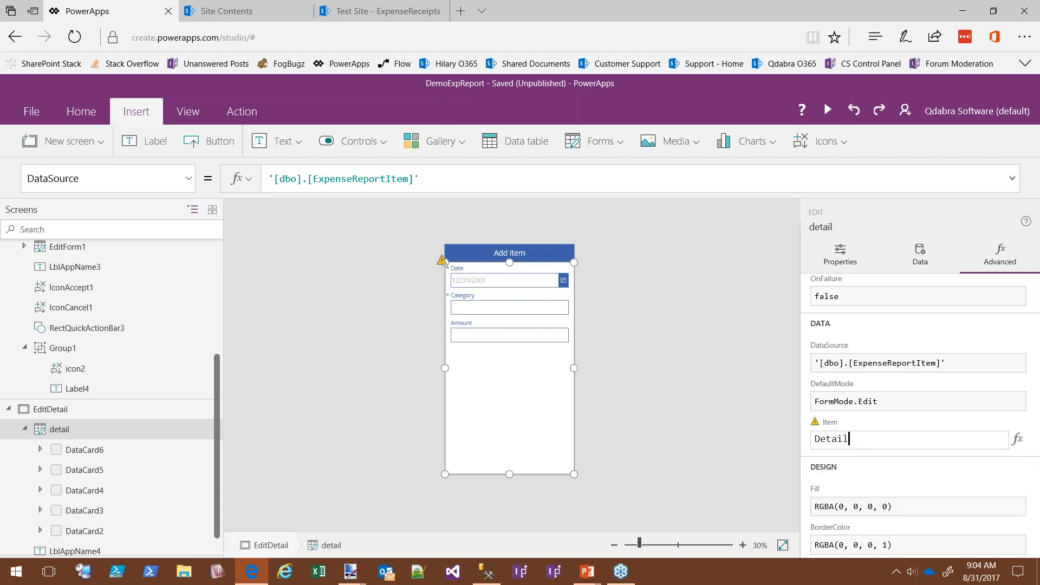
key(BackSpace)
key(BackSpace)
key(BackSpace)
key(BackSpace)
key(BackSpace)
key(BackSpace)
key(BackSpace)
key(BackSpace)
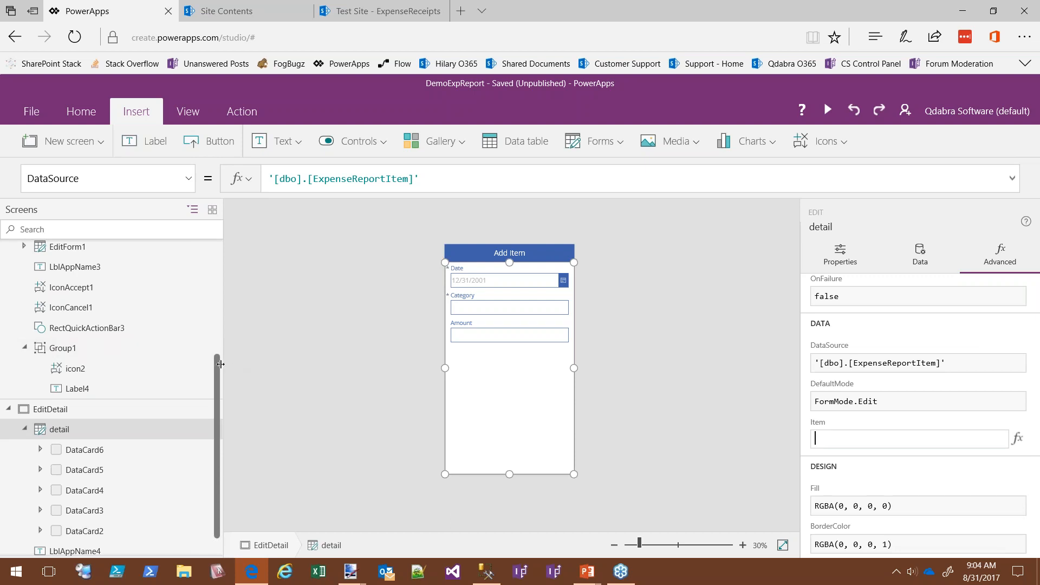
Step: Set the detail form's Item property to EditItems.Selected
drag(215, 366, 204, 366)
scroll(108, 379, up, 5)
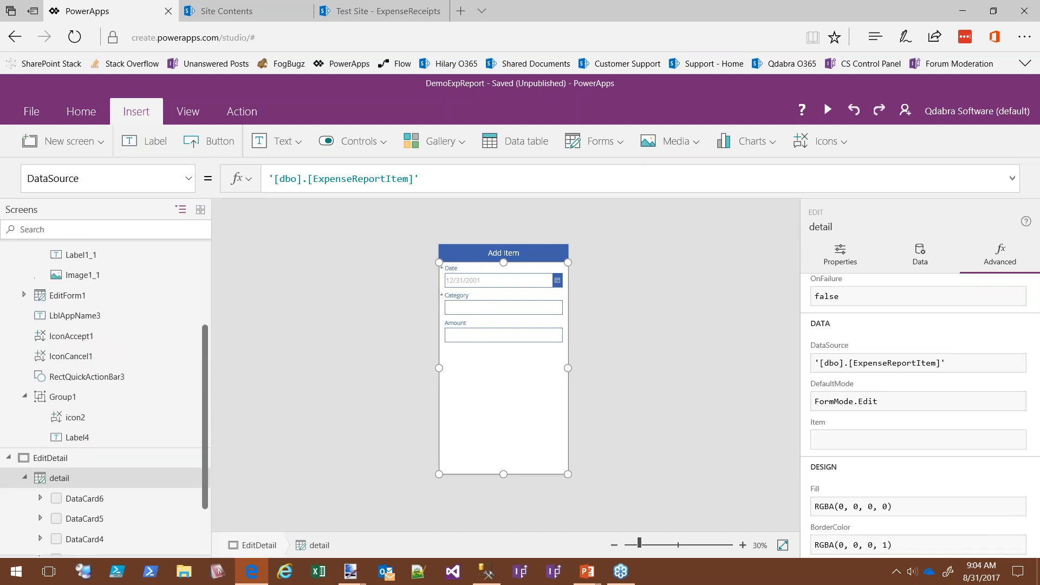
scroll(209, 260, down, 4)
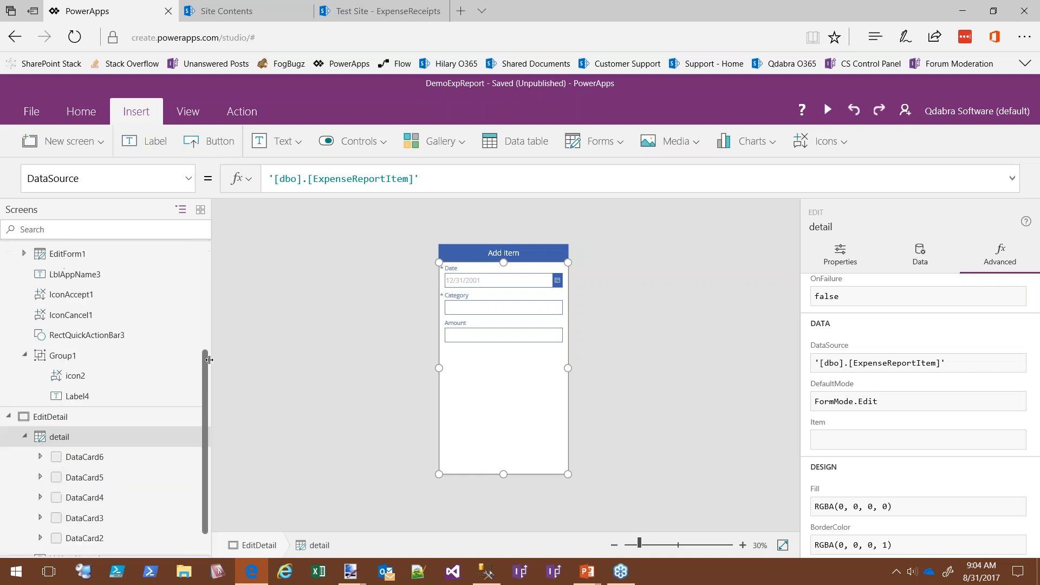
click(842, 440)
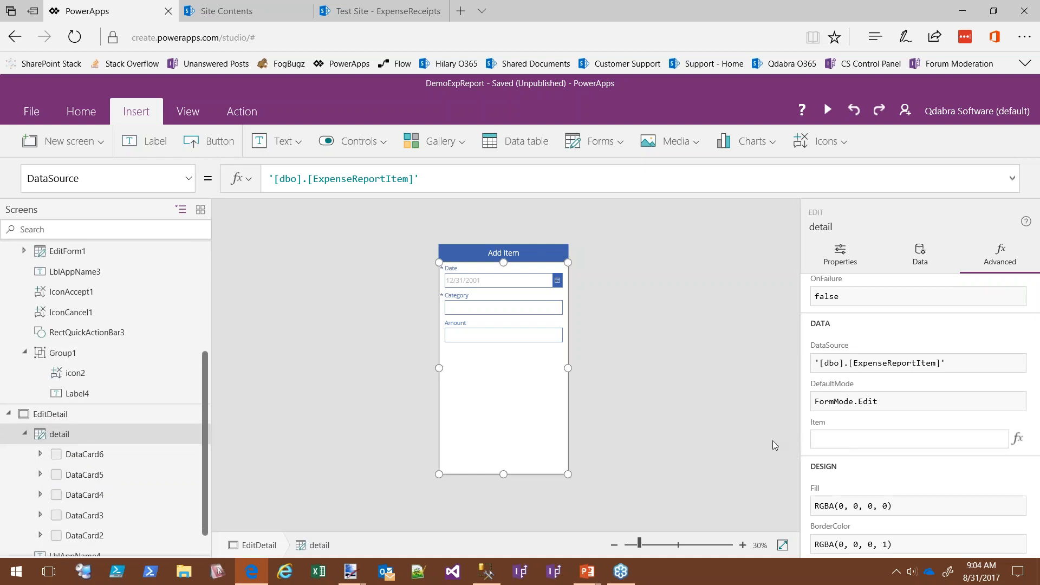
text(Edit)
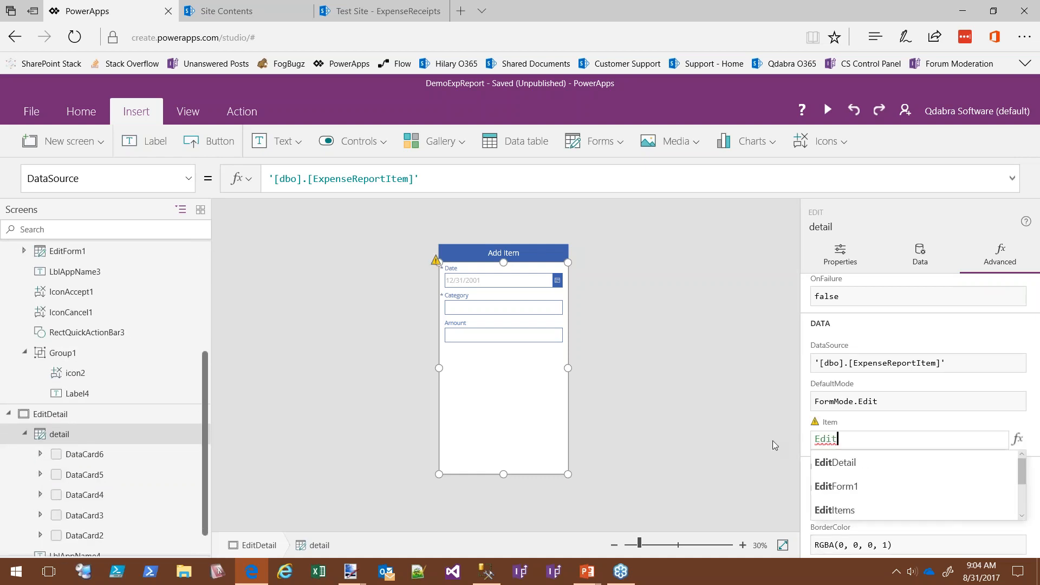
text(Items.Sel)
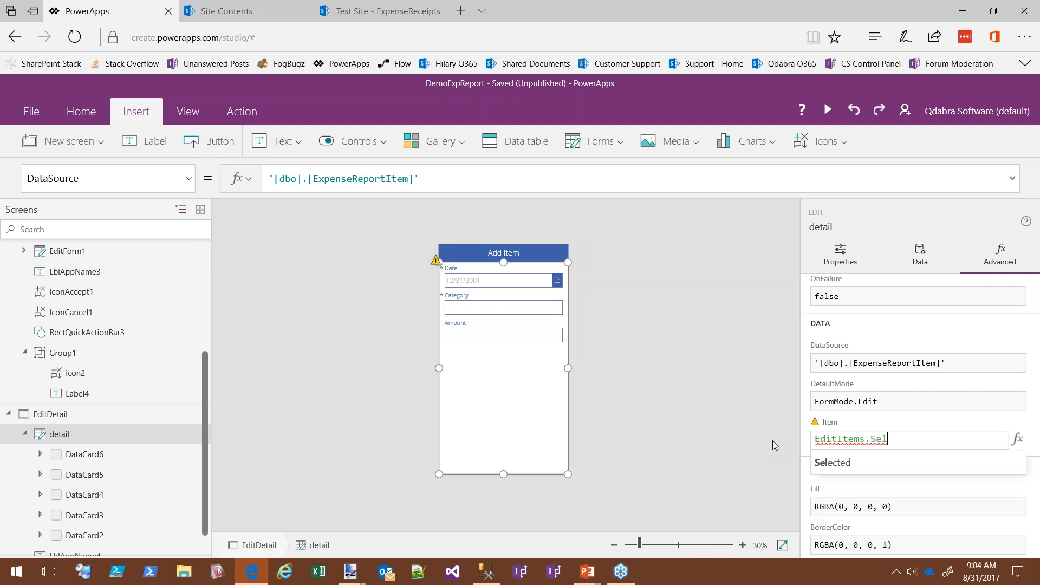
click(937, 463)
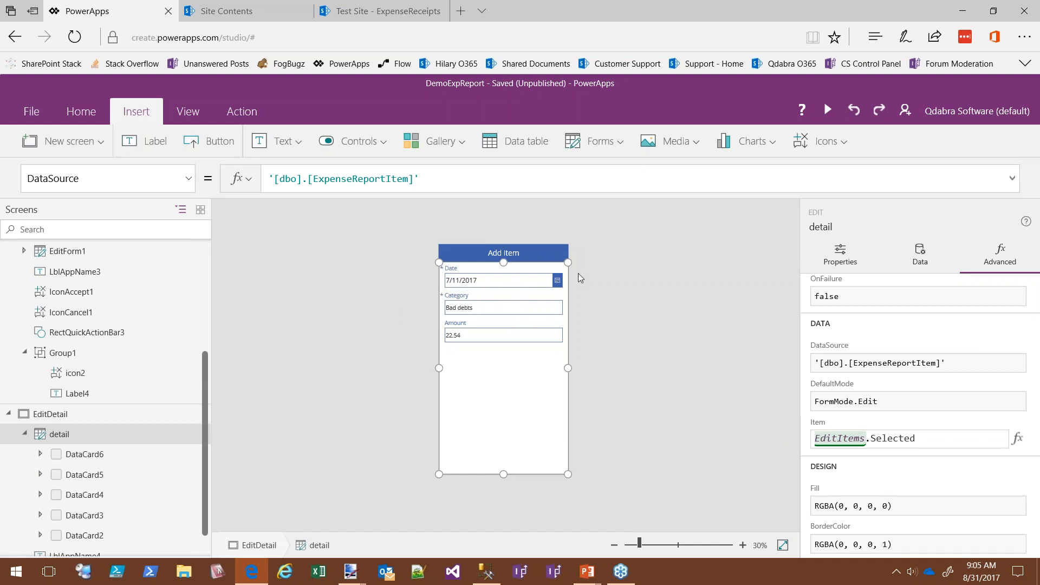
Step: Narrow the Add Item title label to about half the header width and place it slightly in from the header's left edge
click(505, 253)
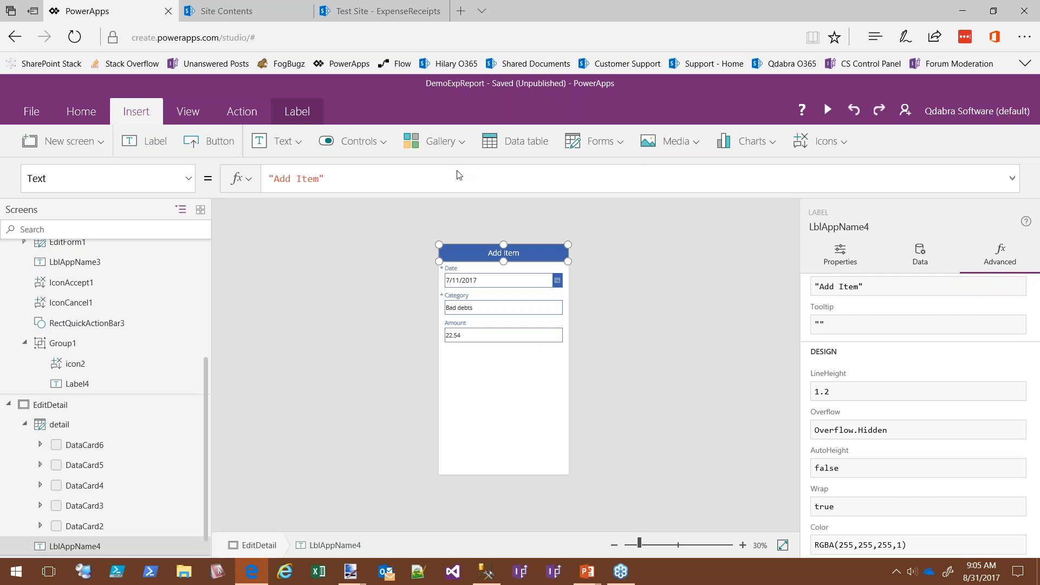
drag(439, 244, 497, 245)
drag(568, 261, 565, 261)
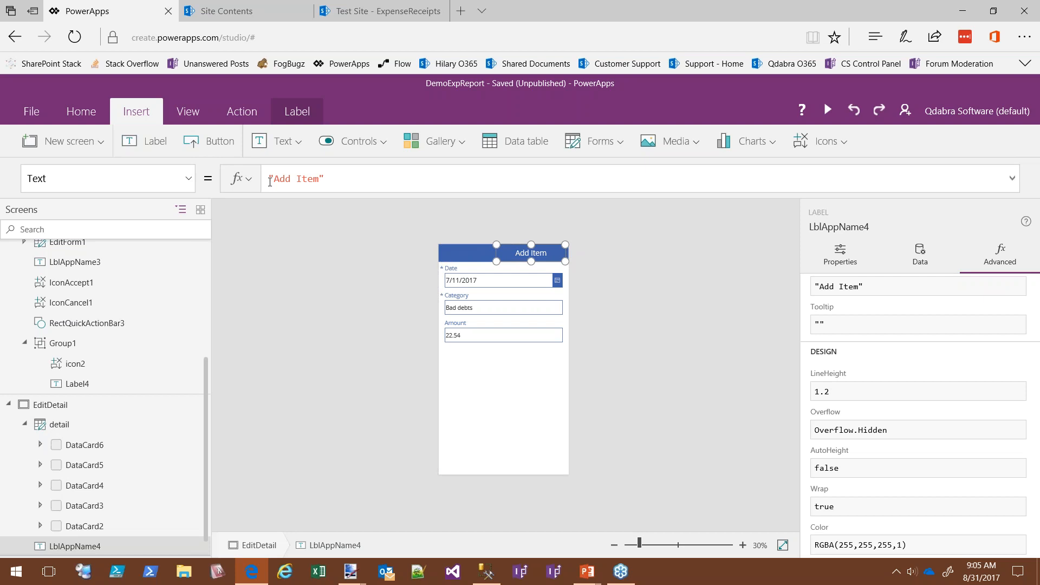
click(506, 431)
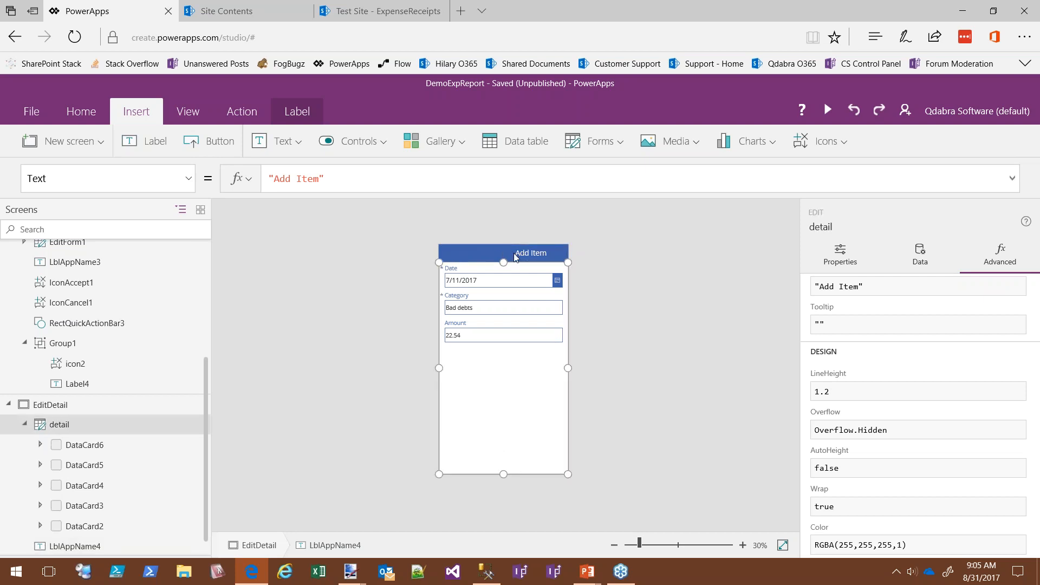
click(516, 256)
drag(516, 253, 472, 252)
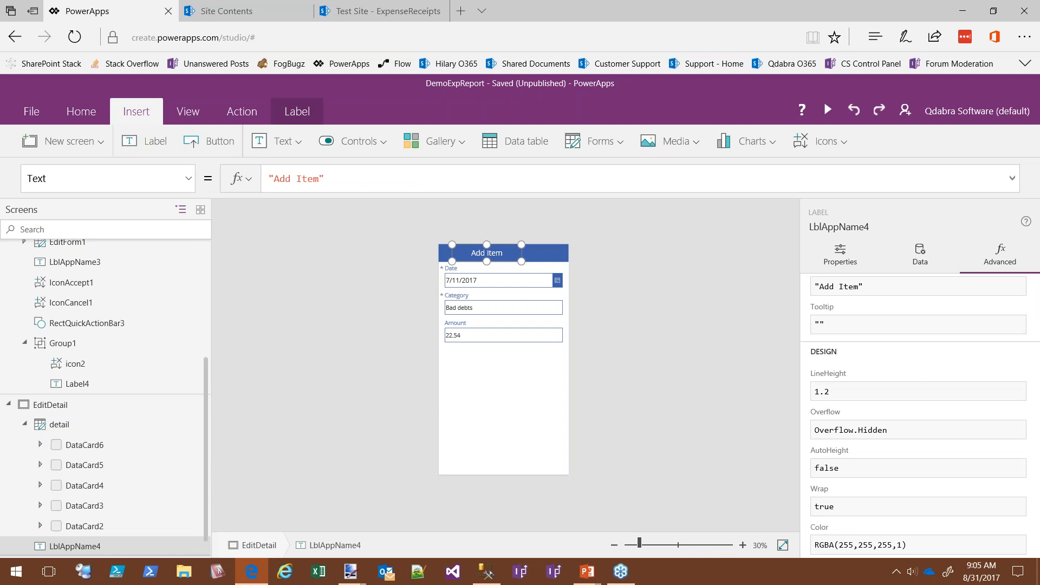
Step: Copy the IconAccept1 checkmark icon from EditScreen1 and paste it onto the EditDetail screen
scroll(205, 446, up, 3)
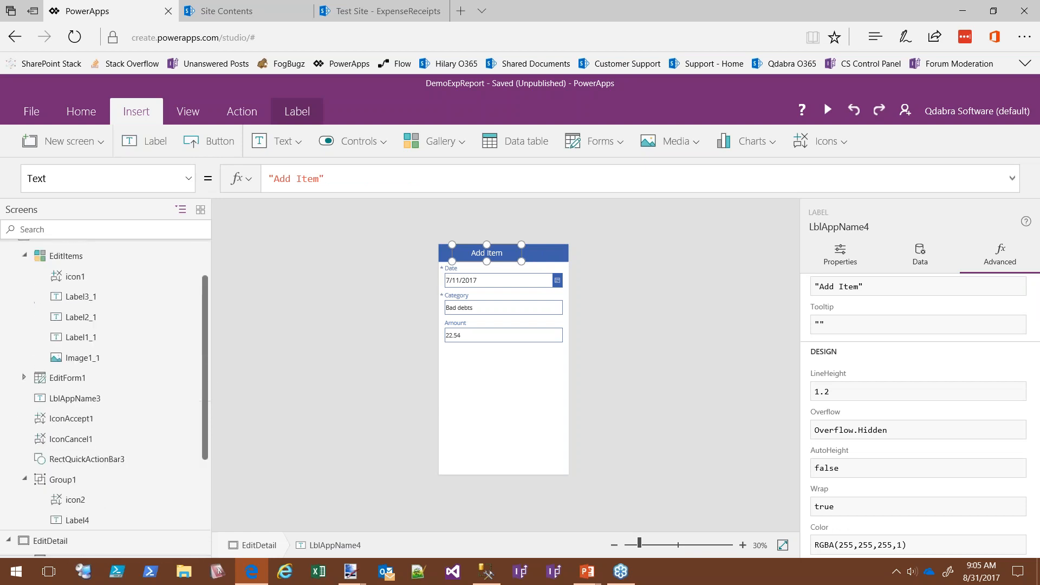
click(90, 430)
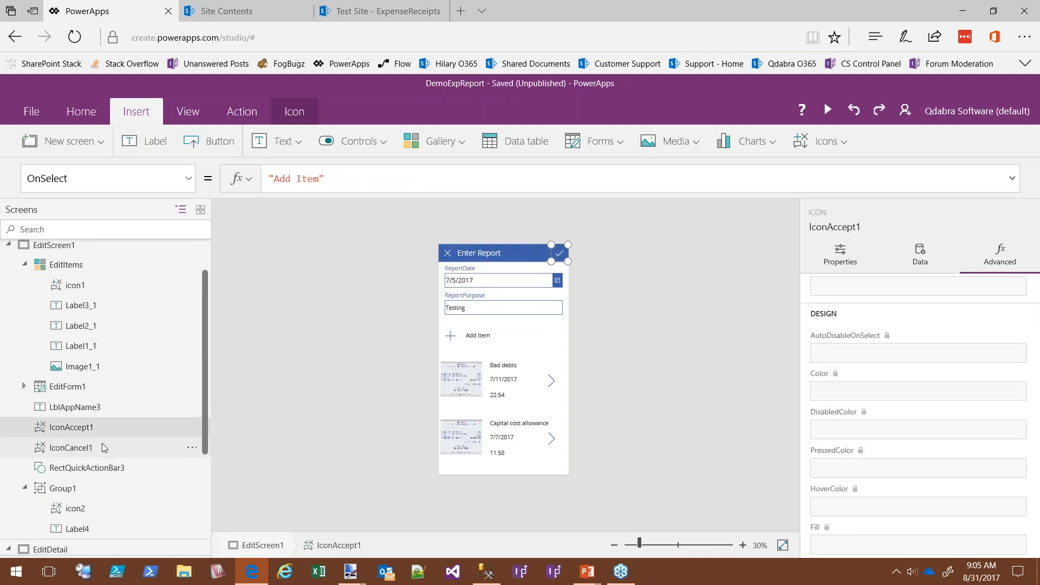
click(192, 428)
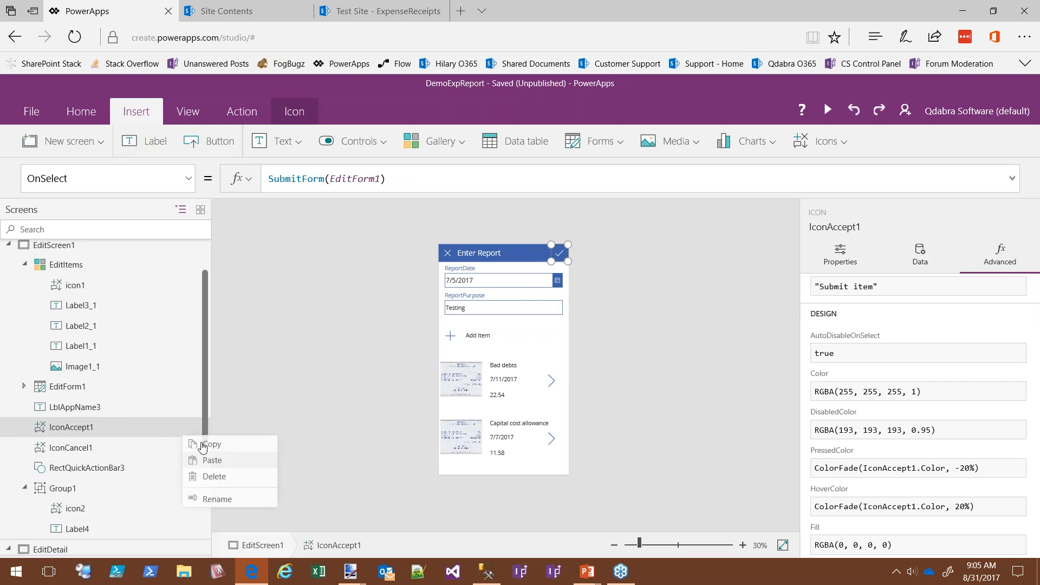
click(212, 447)
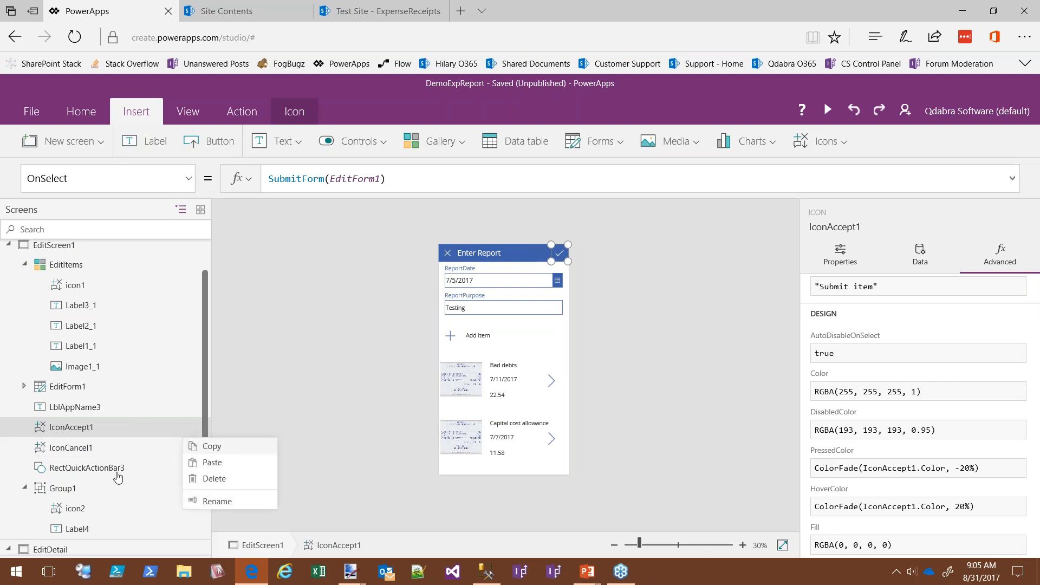
click(196, 547)
click(197, 547)
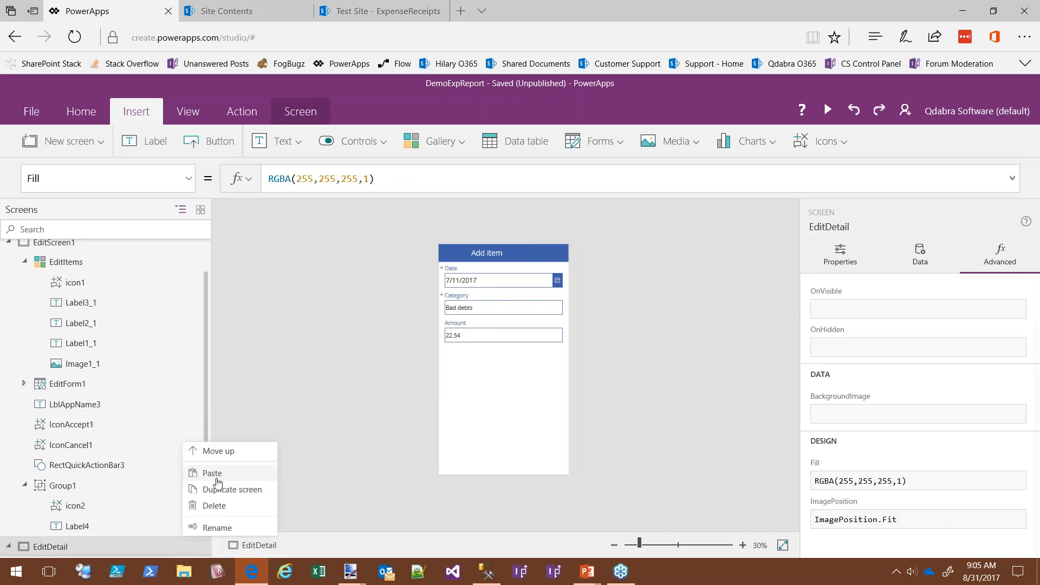
click(211, 472)
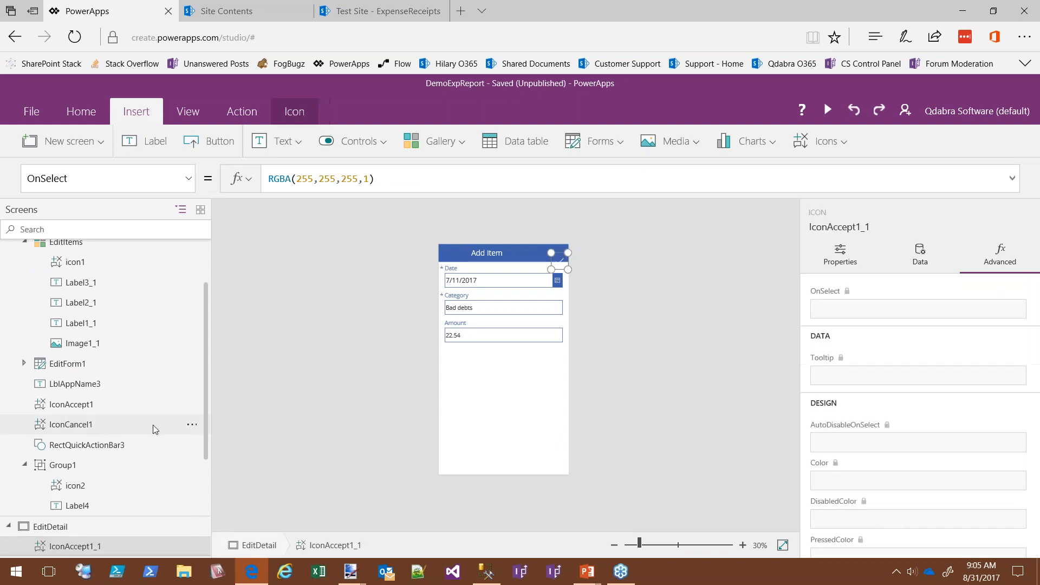
Step: Copy the IconCancel1 icon from EditScreen1 onto the EditDetail screen and place it at the header's left end
click(193, 426)
click(192, 425)
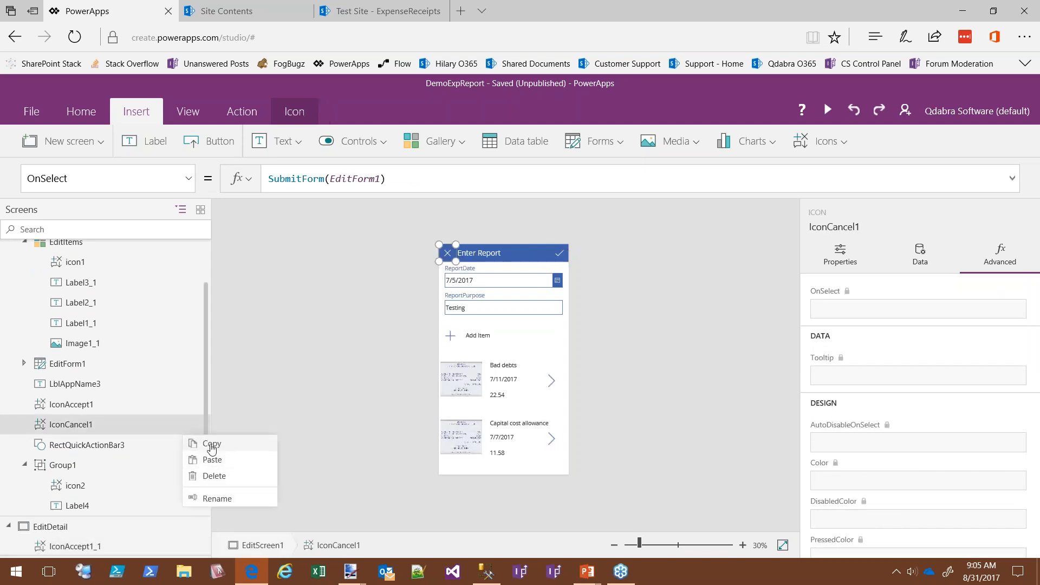
click(175, 530)
click(198, 532)
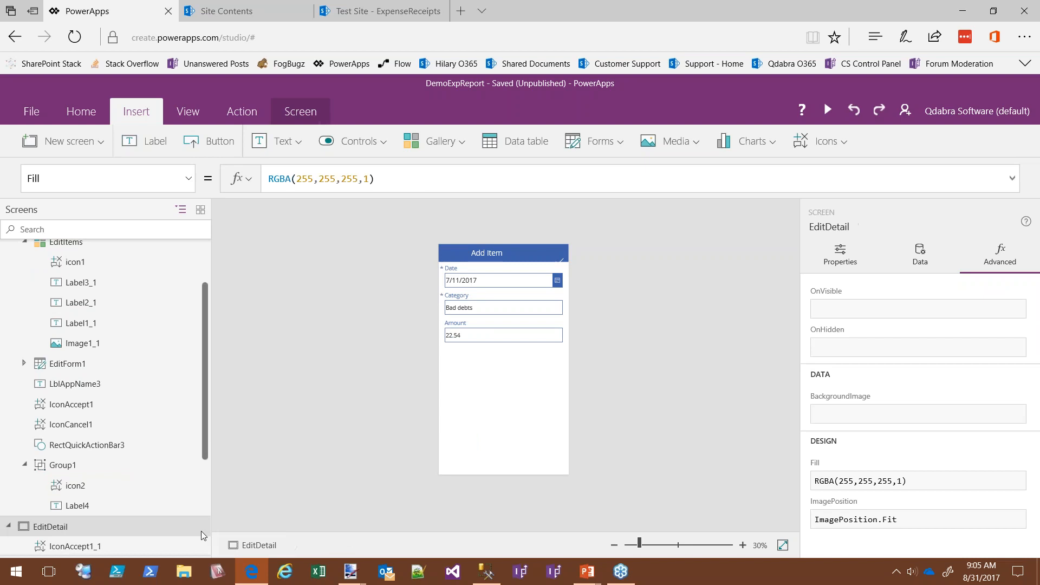
click(197, 532)
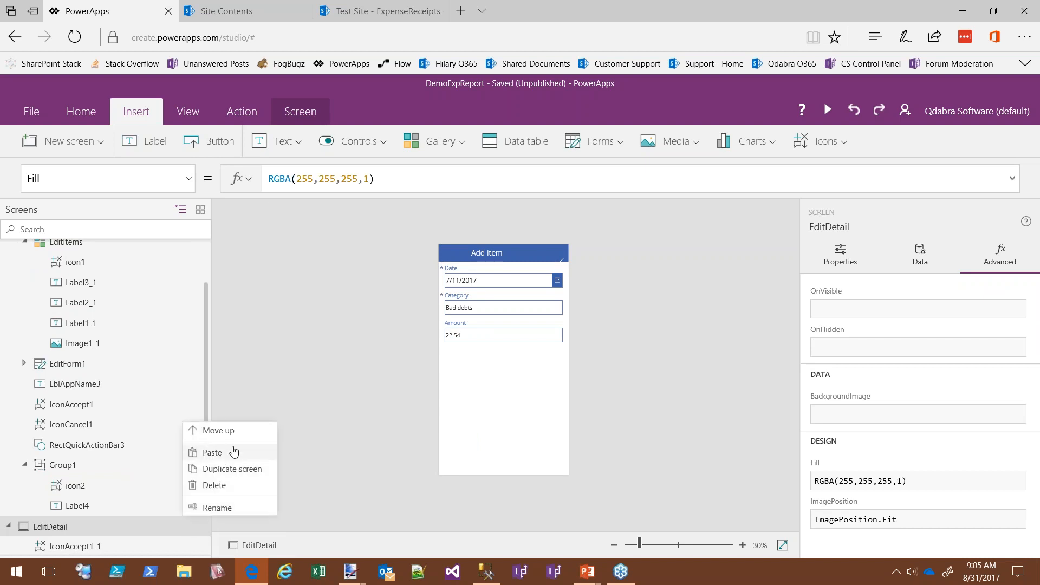
click(244, 453)
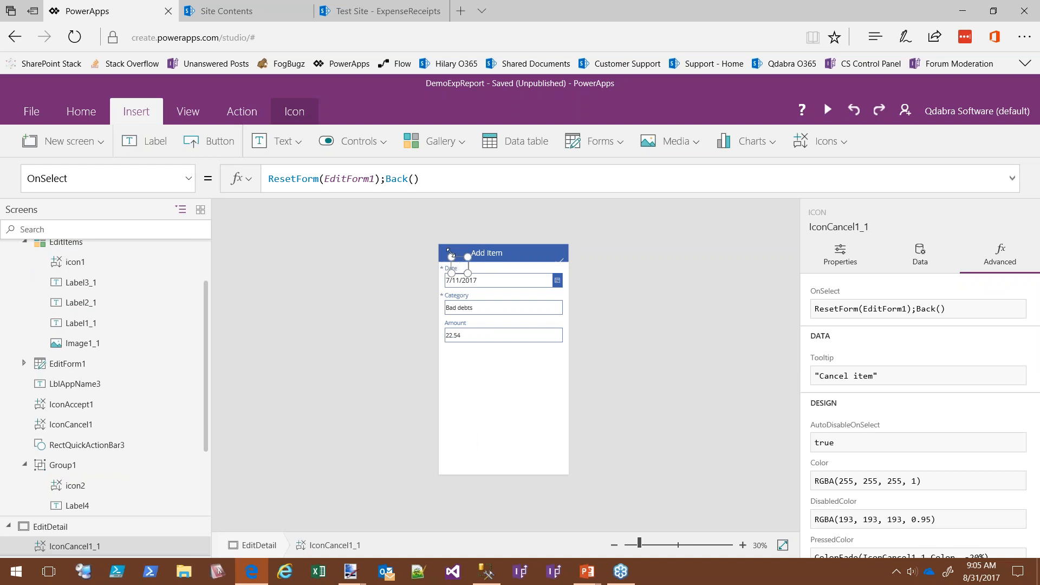
drag(455, 265, 443, 253)
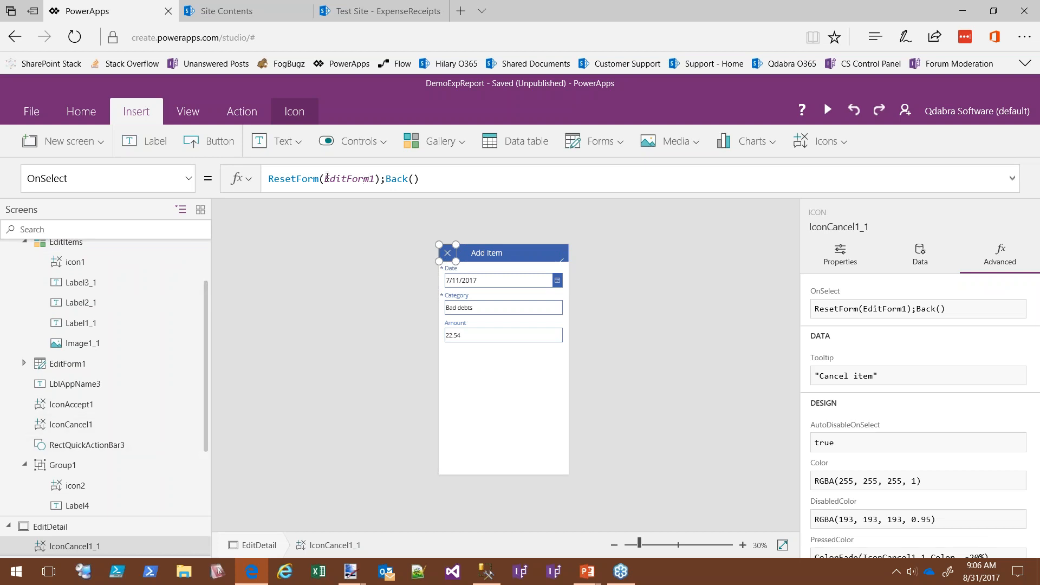
Step: Change the pasted cancel icon's OnSelect formula to ResetForm(detail);Back()
click(373, 178)
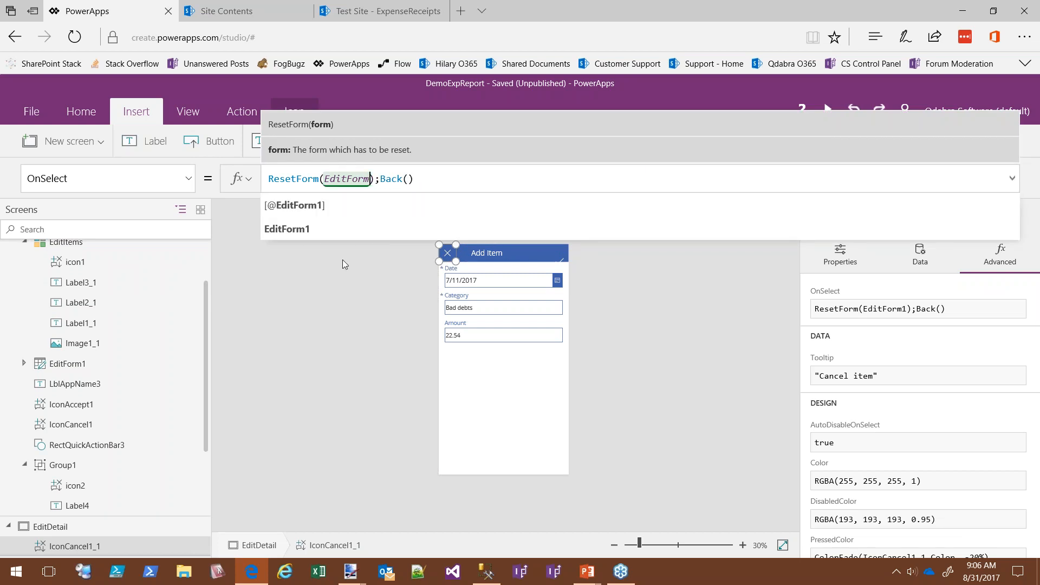
key(BackSpace)
key(BackSpace)
key(BackSpace)
key(BackSpace)
key(BackSpace)
key(BackSpace)
key(BackSpace)
key(BackSpace)
key(BackSpace)
text(detail)
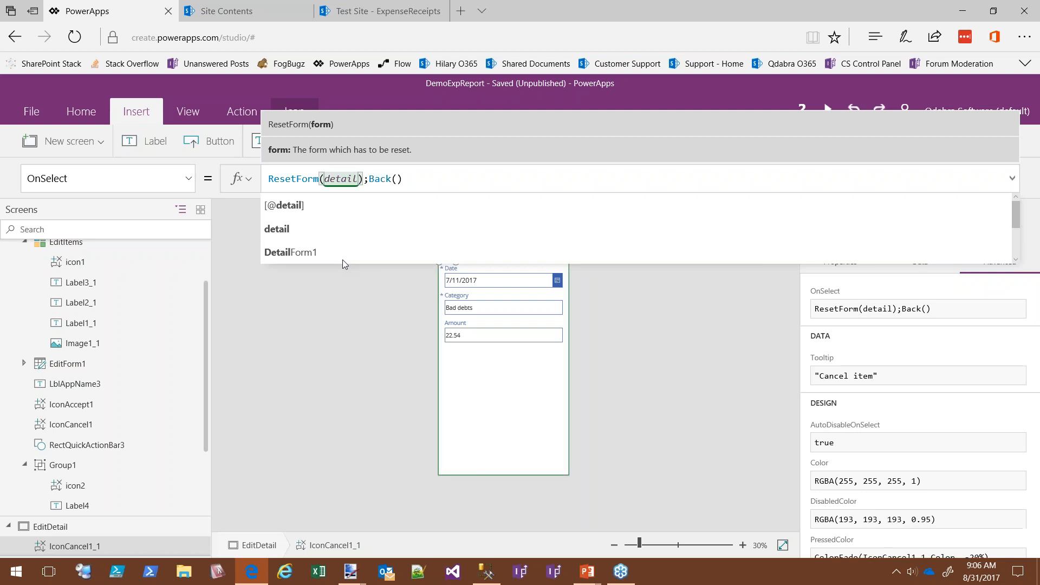
click(458, 183)
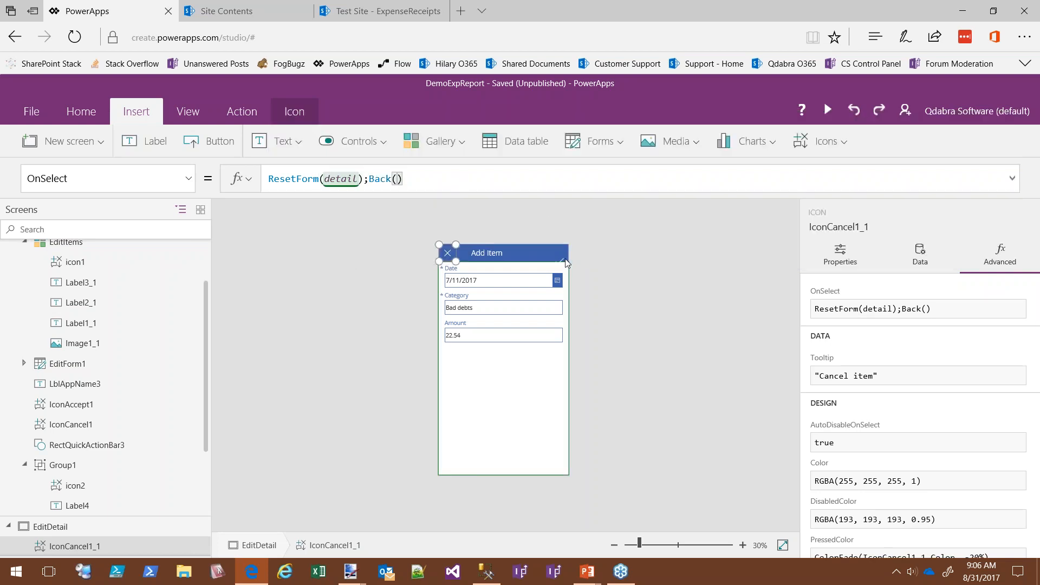
Step: Move the pasted checkmark icon up so it sits inside the right end of the EditDetail header
key(ctrl+v)
key(Up)
key(Up)
key(Up)
key(Up)
key(Up)
key(Up)
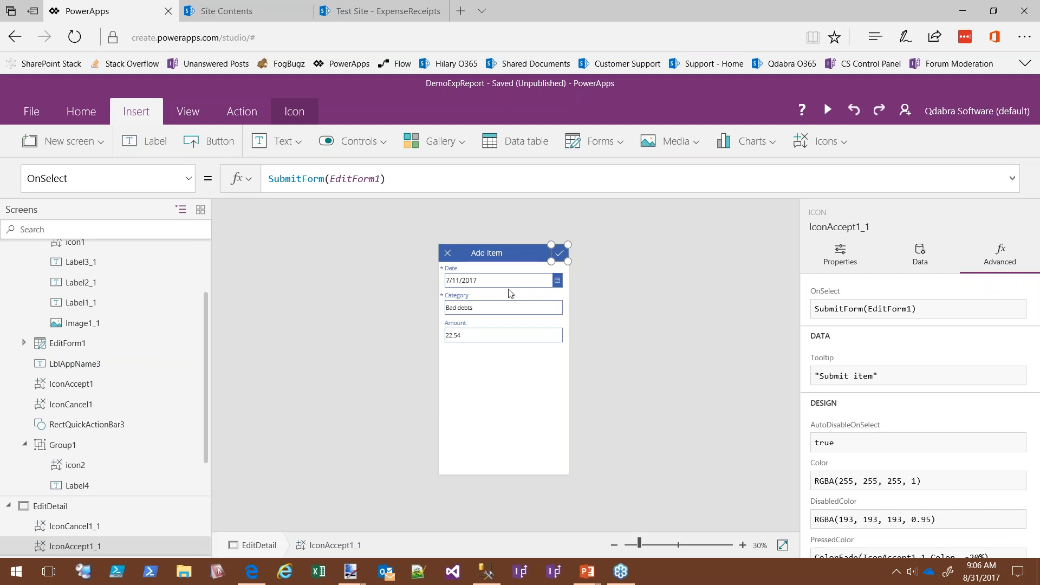
Step: Clear the SubmitForm formula from the OnSelect property of the EditDetail checkmark icon
click(419, 182)
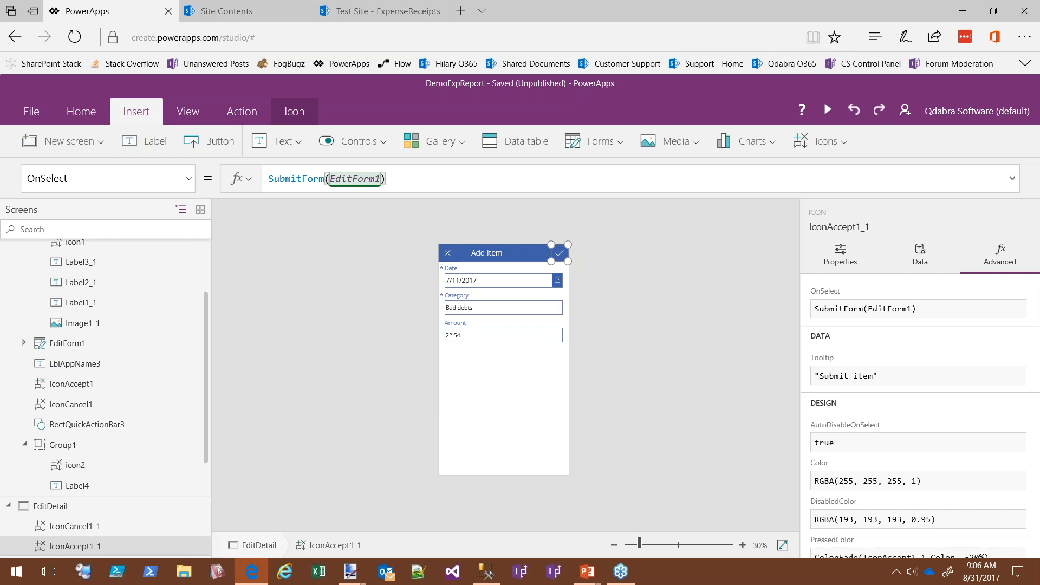
drag(293, 178, 483, 180)
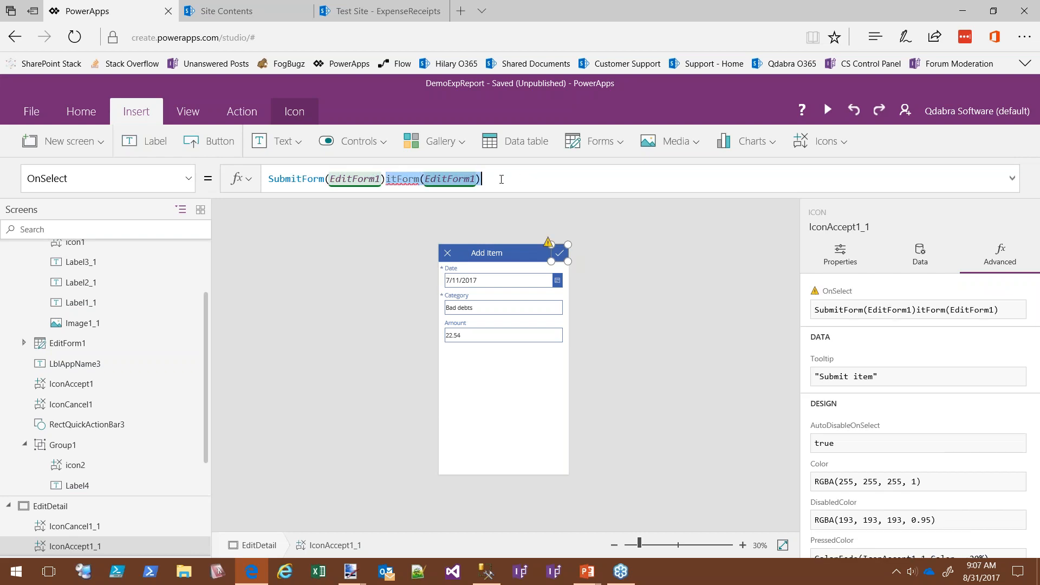
key(BackSpace)
key(BackSpace)
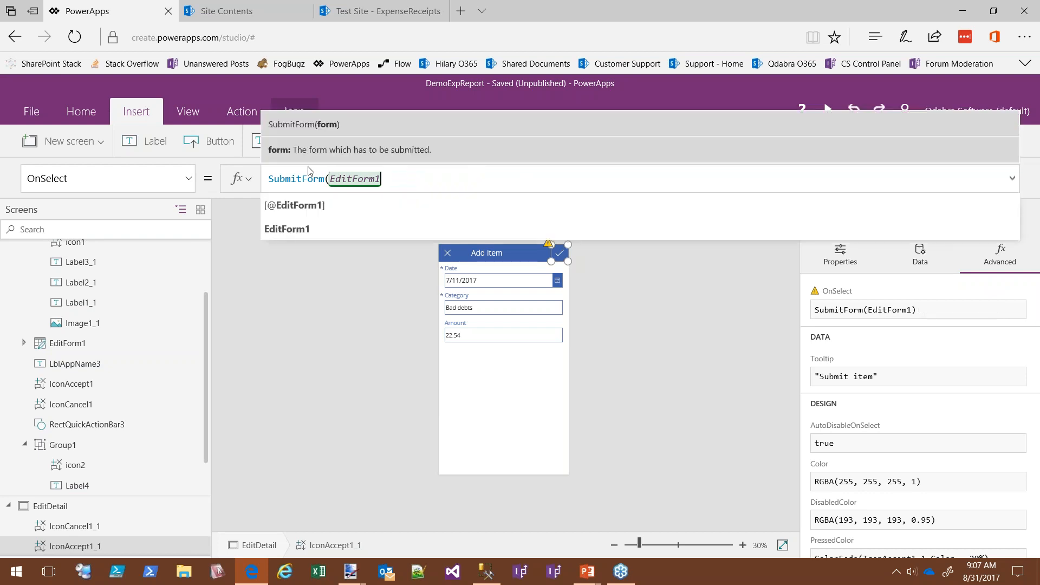
key(BackSpace)
key(BackSpace)
key(BackSpace)
key(BackSpace)
key(BackSpace)
key(BackSpace)
key(BackSpace)
key(BackSpace)
key(BackSpace)
key(BackSpace)
key(BackSpace)
key(BackSpace)
key(BackSpace)
key(BackSpace)
key(BackSpace)
key(BackSpace)
key(BackSpace)
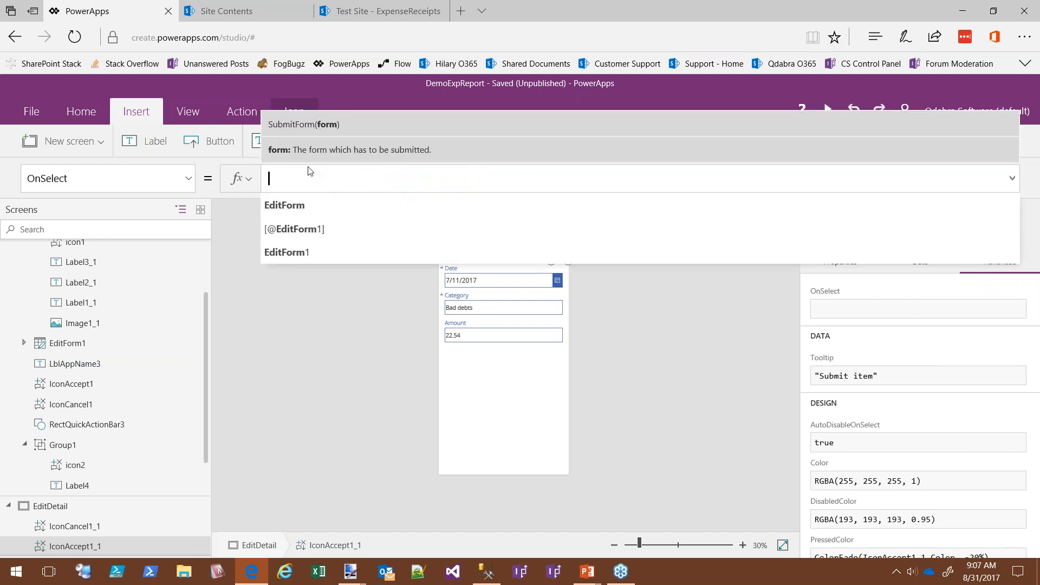
key(BackSpace)
key(BackSpace)
key(BackSpace)
Step: Enter Collect(ExpenseItemColl, detail.Updates); as the checkmark icon's OnSelect formula
text(C)
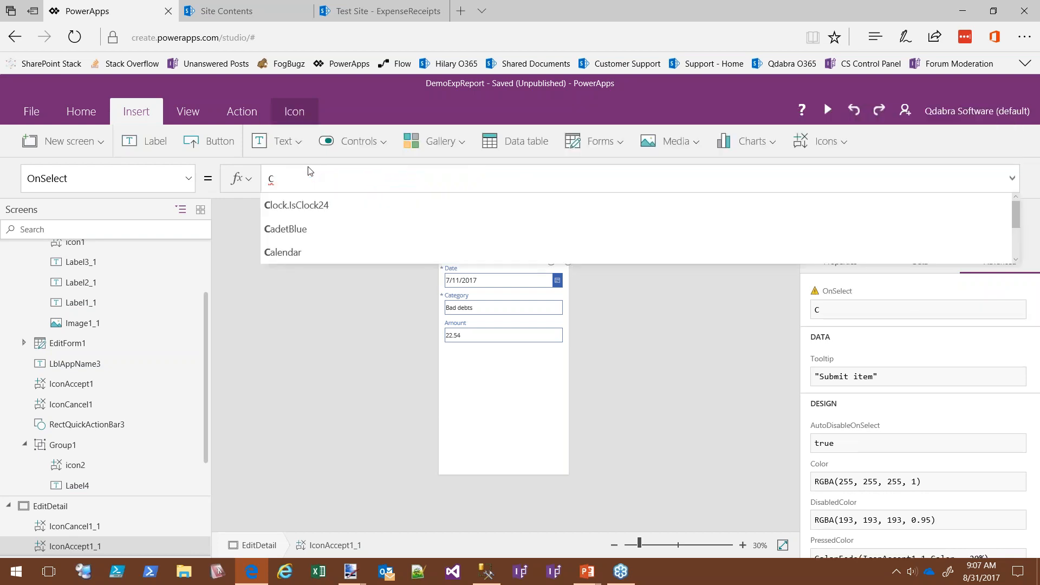
text(ollect()
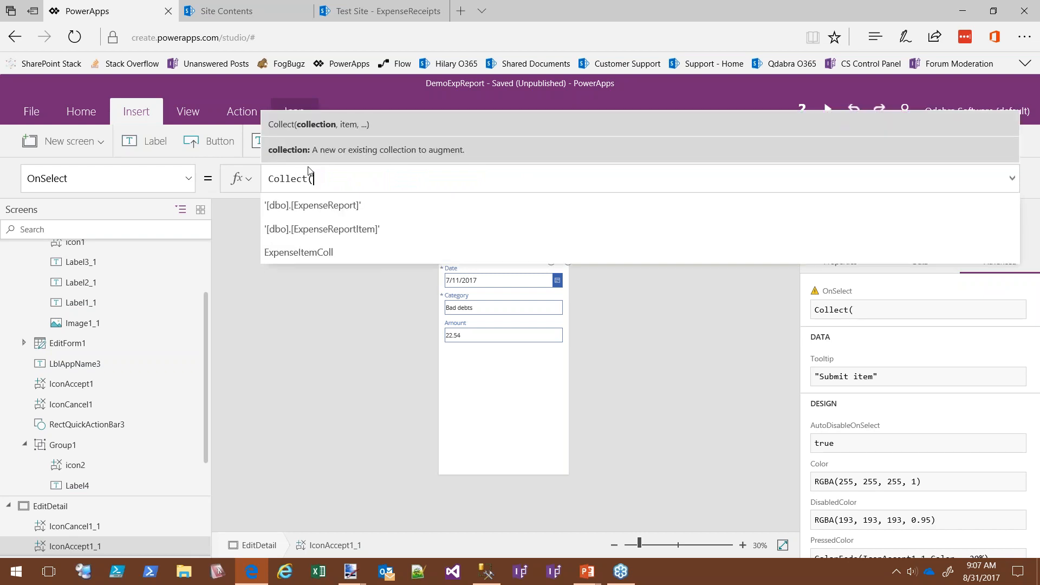
text(E)
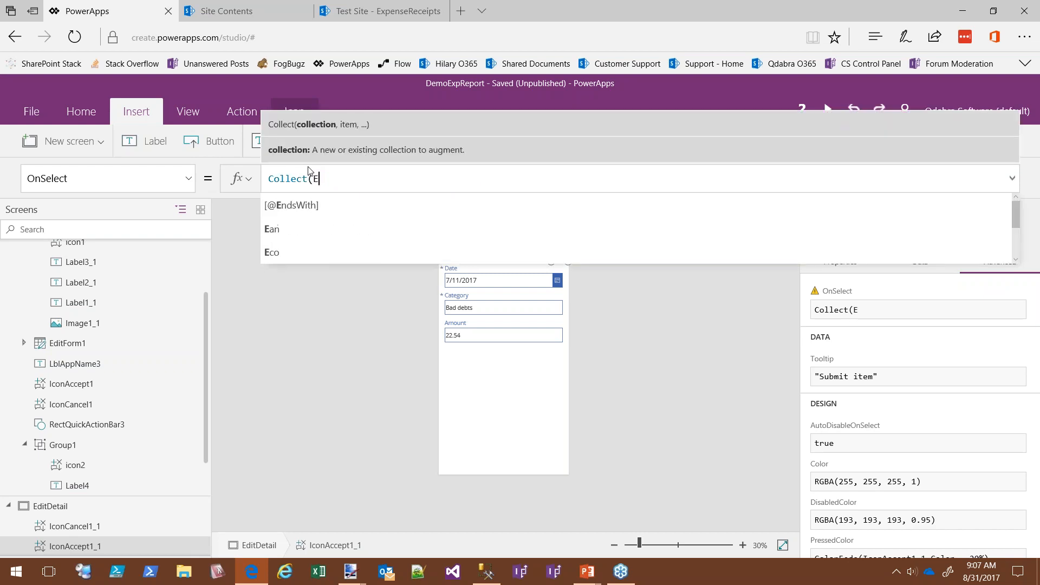
text(xpense)
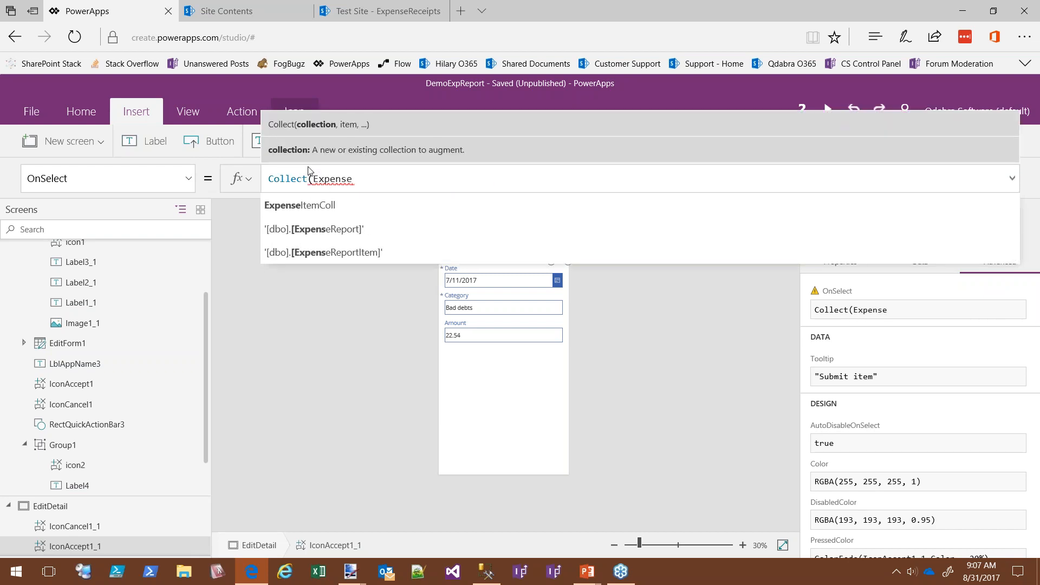
text(Ite)
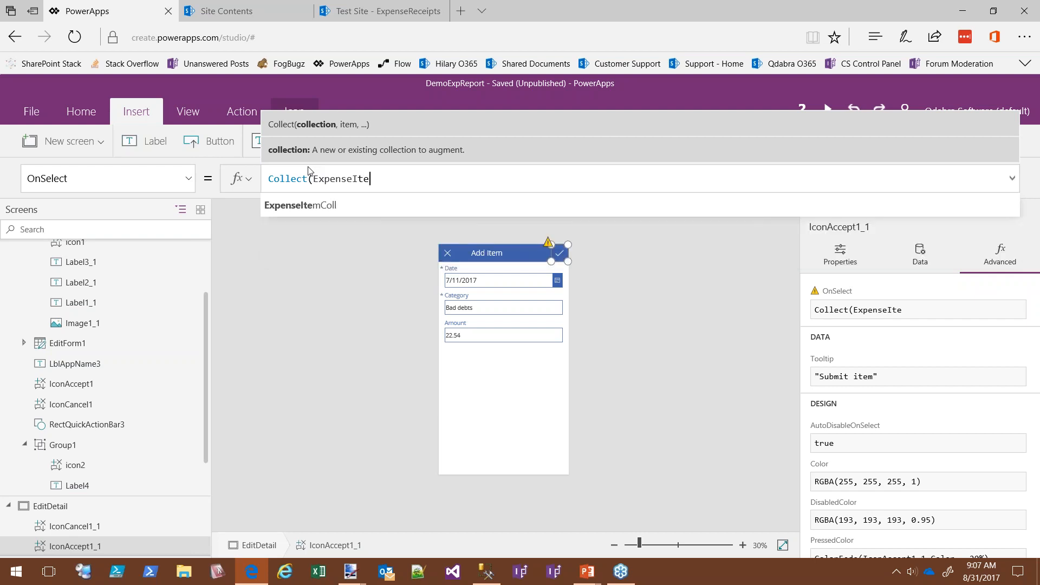
key(Tab)
text(, )
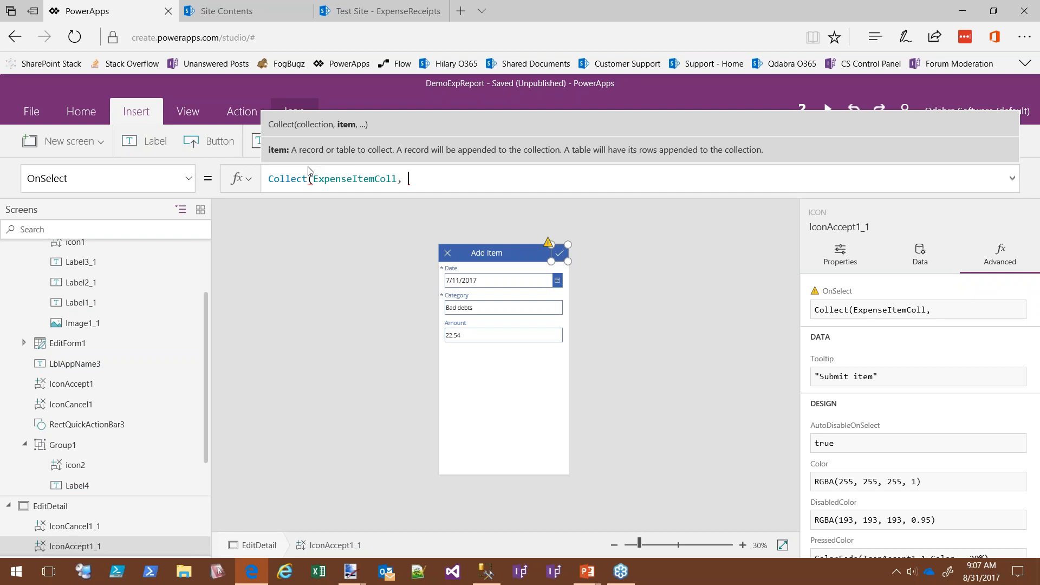
text(detail)
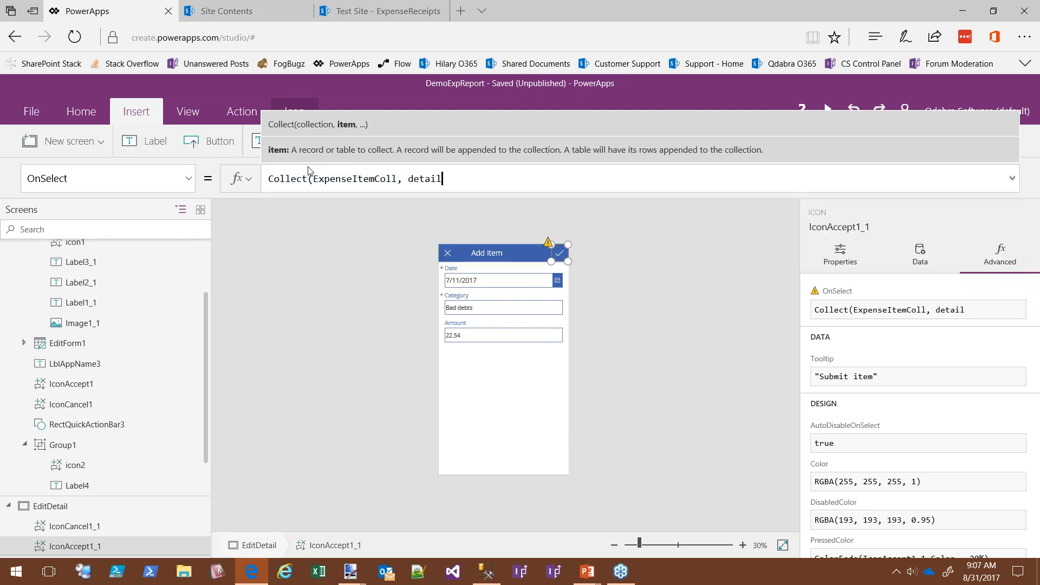
text(.)
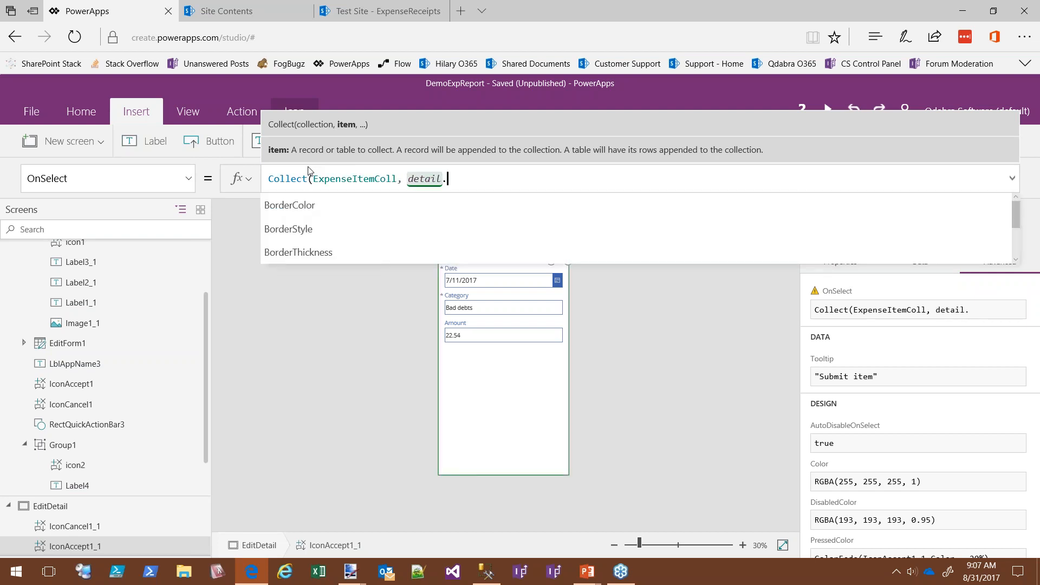
text(Updates)
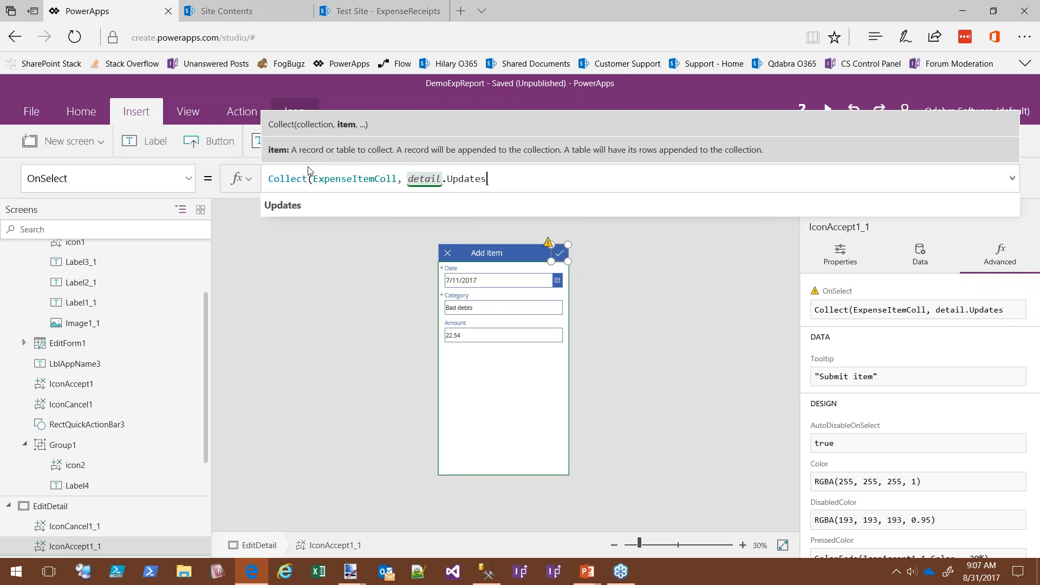
text(); )
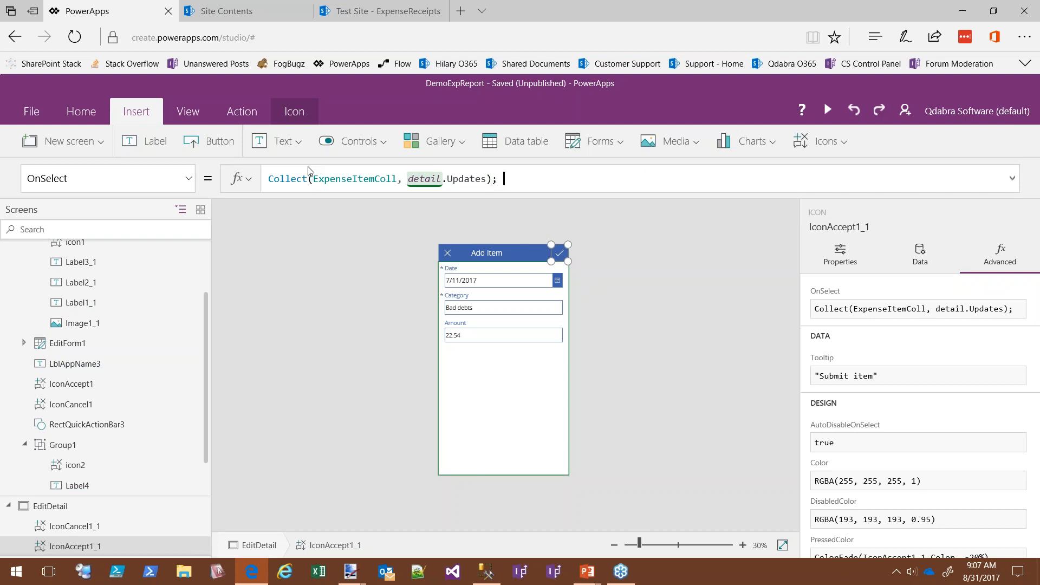
Step: Append ResetForm(detail); to the checkmark icon's OnSelect formula
text(ResetForm(det)
key(Tab)
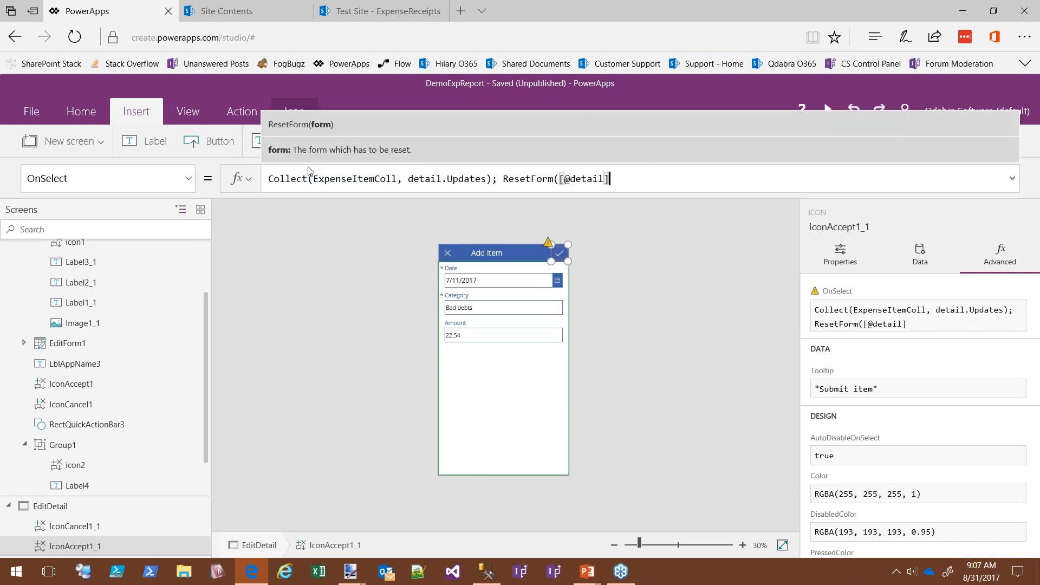
key(BackSpace)
key(BackSpace)
key(BackSpace)
key(BackSpace)
key(BackSpace)
key(BackSpace)
key(BackSpace)
key(BackSpace)
key(BackSpace)
key(BackSpace)
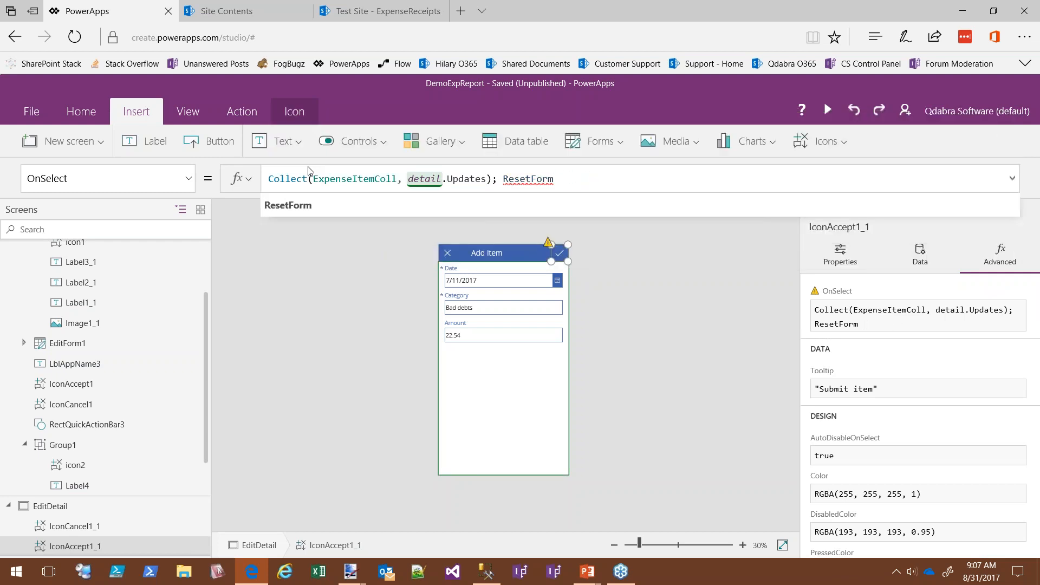
text((deat)
key(BackSpace)
key(BackSpace)
text(tail)
text();)
Step: Complete the checkmark icon's OnSelect formula with Navigate(EditScreen1, ScreenTransition.None)
text(Naviga)
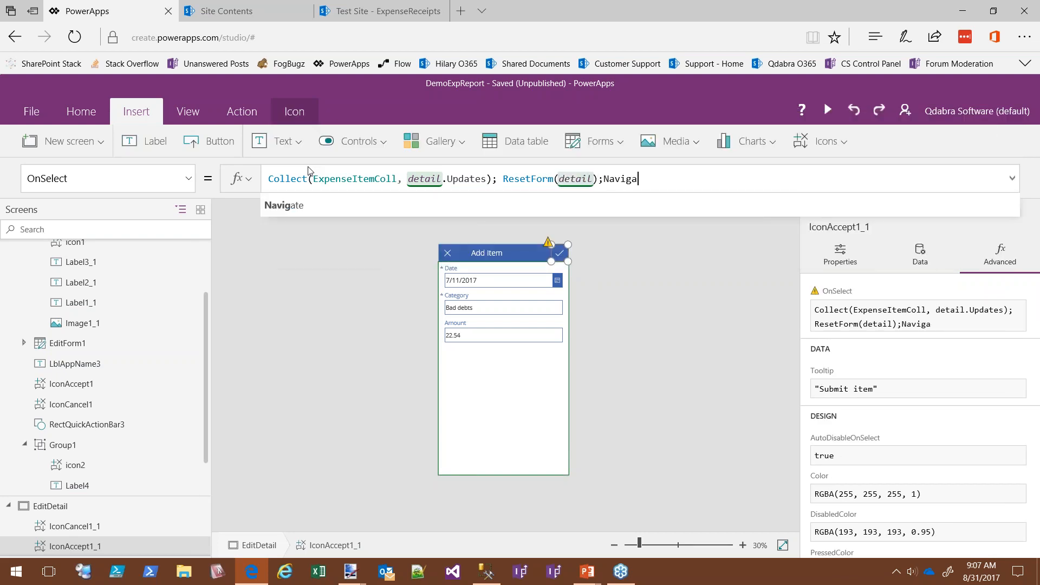
text(te()
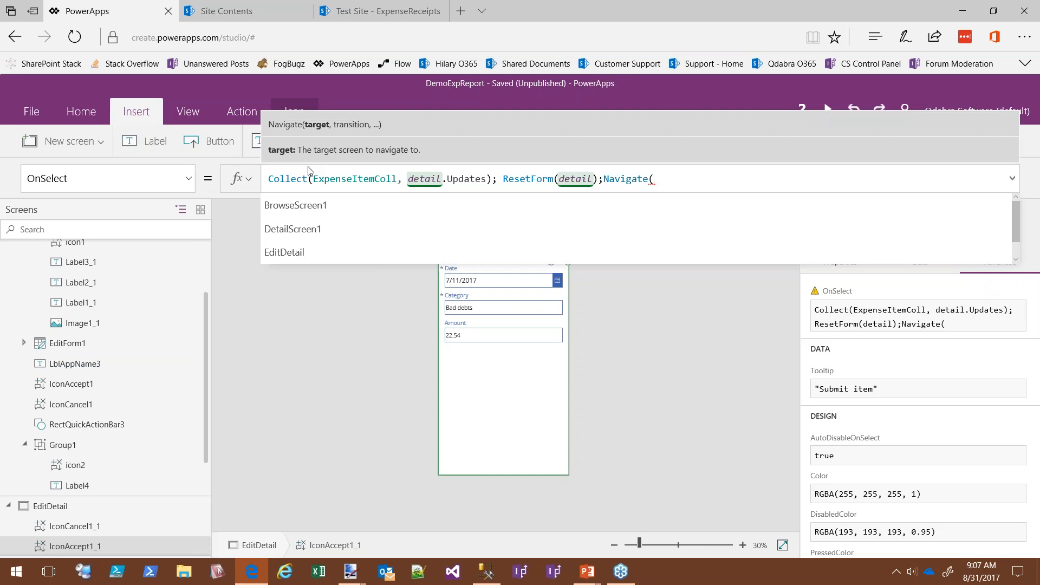
text(Edi)
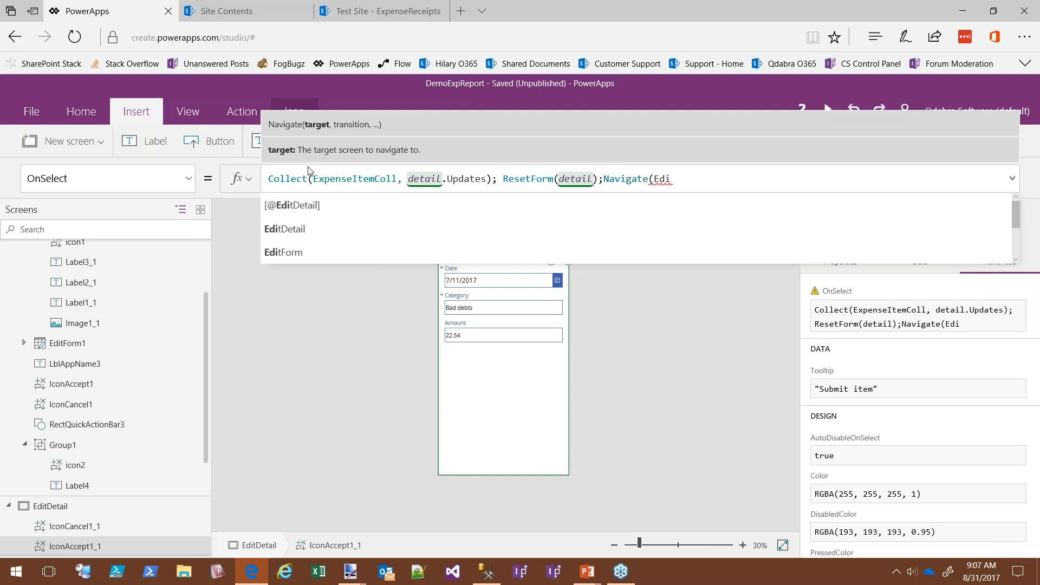
text(tsc)
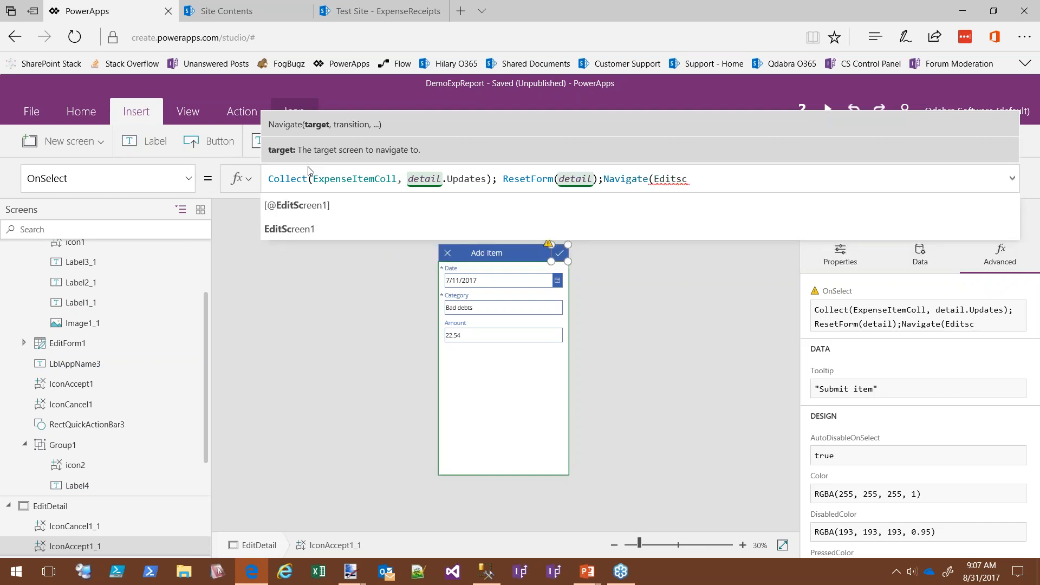
key(Down)
key(Tab)
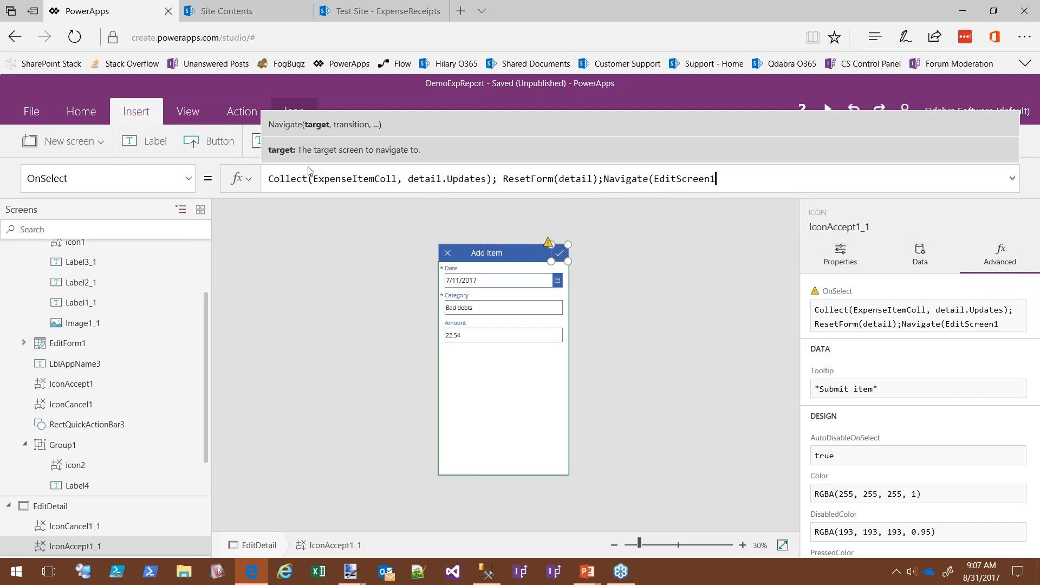
text(, )
text(Sc)
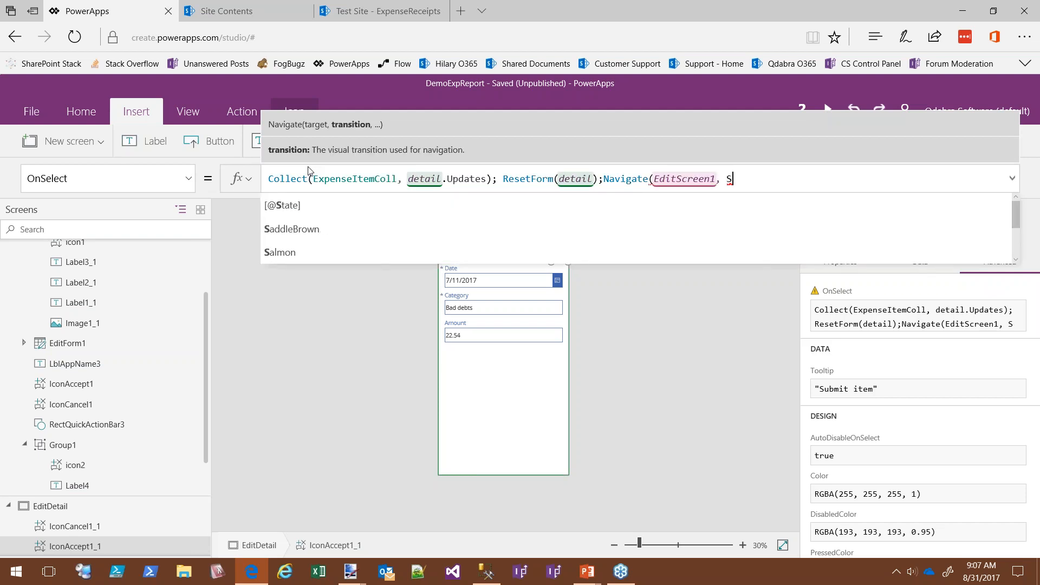
key(Down)
key(Down)
key(Down)
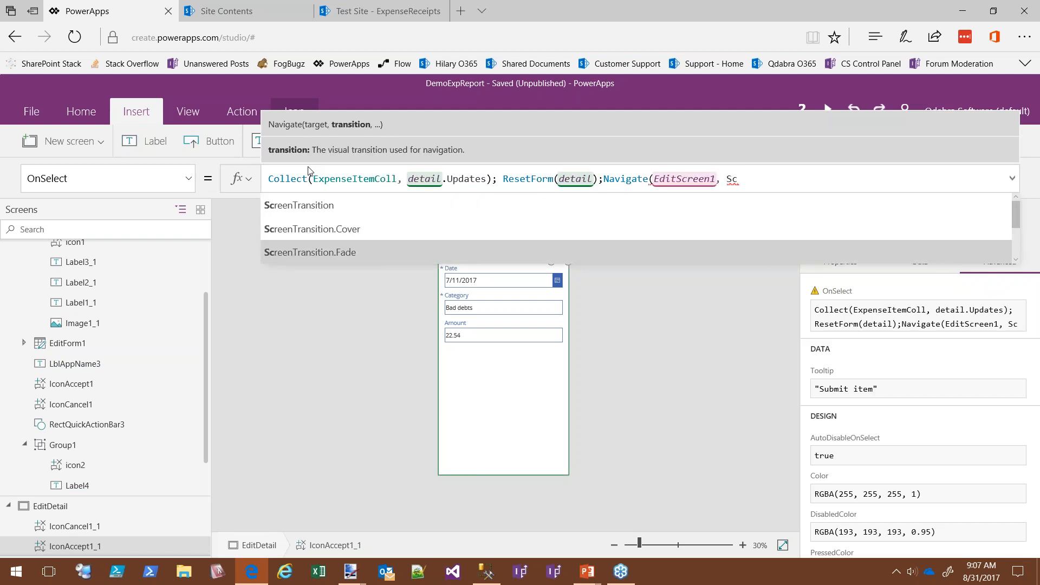
key(Tab)
text())
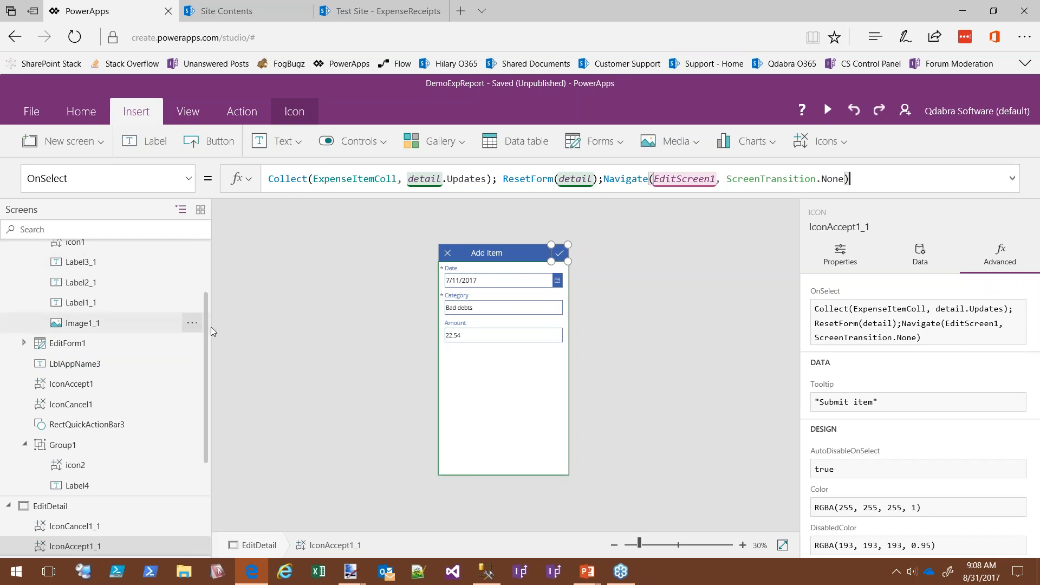
Step: Review the OnSelect formulas of the cancel and accept icons on EditScreen1
scroll(162, 291, up, 3)
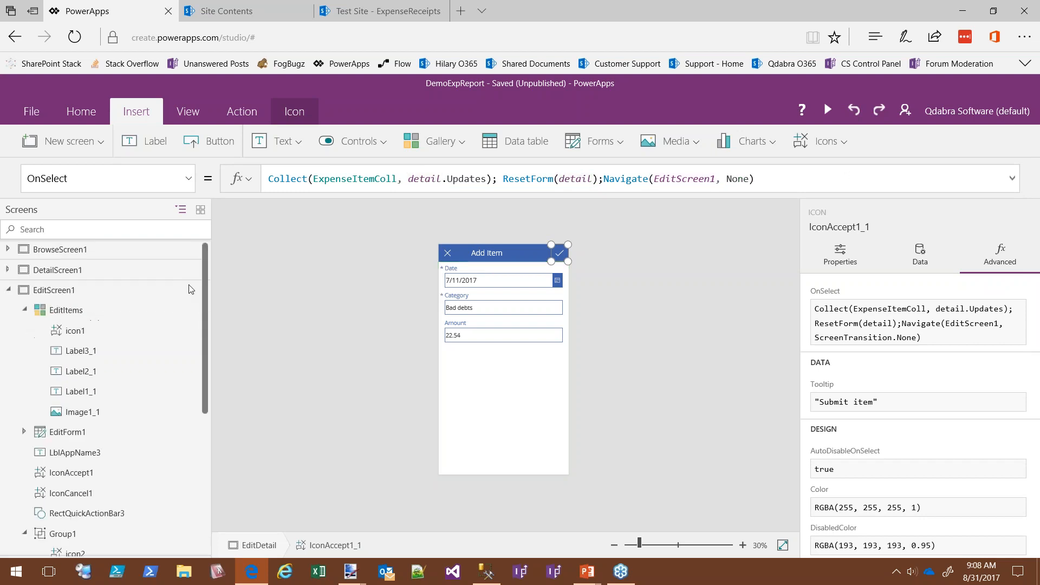
click(76, 291)
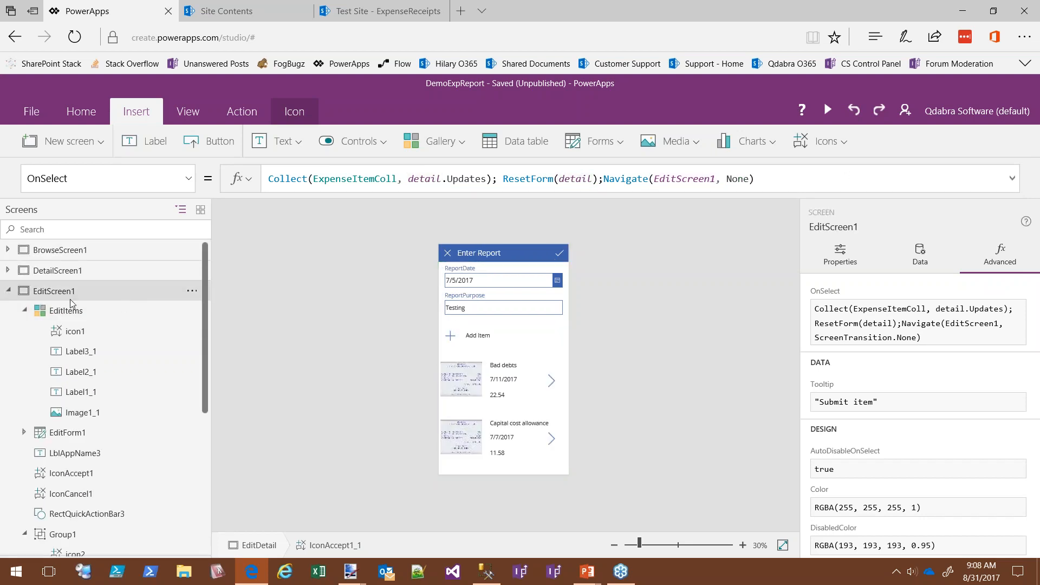
click(447, 252)
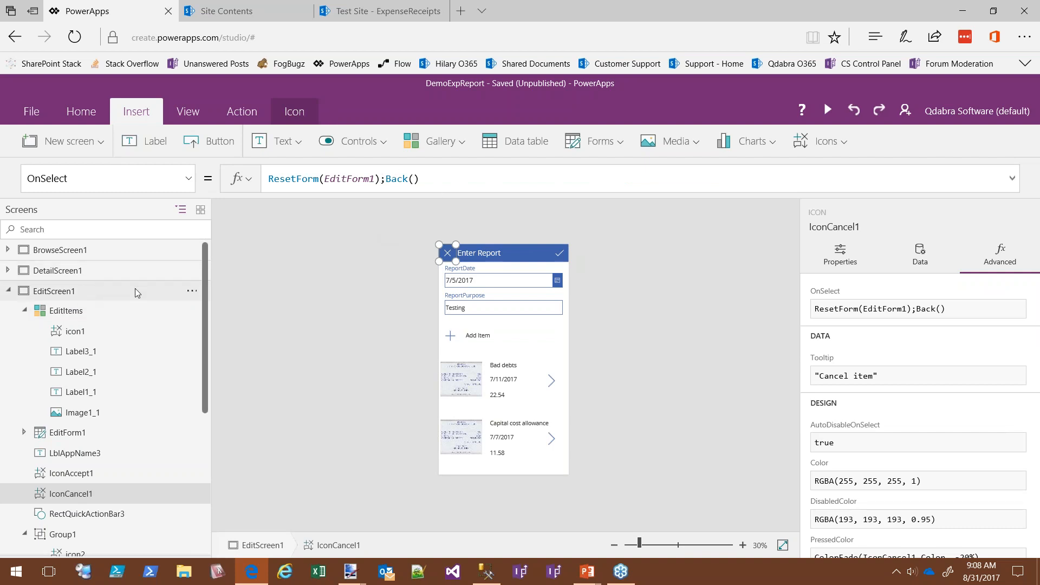
click(559, 252)
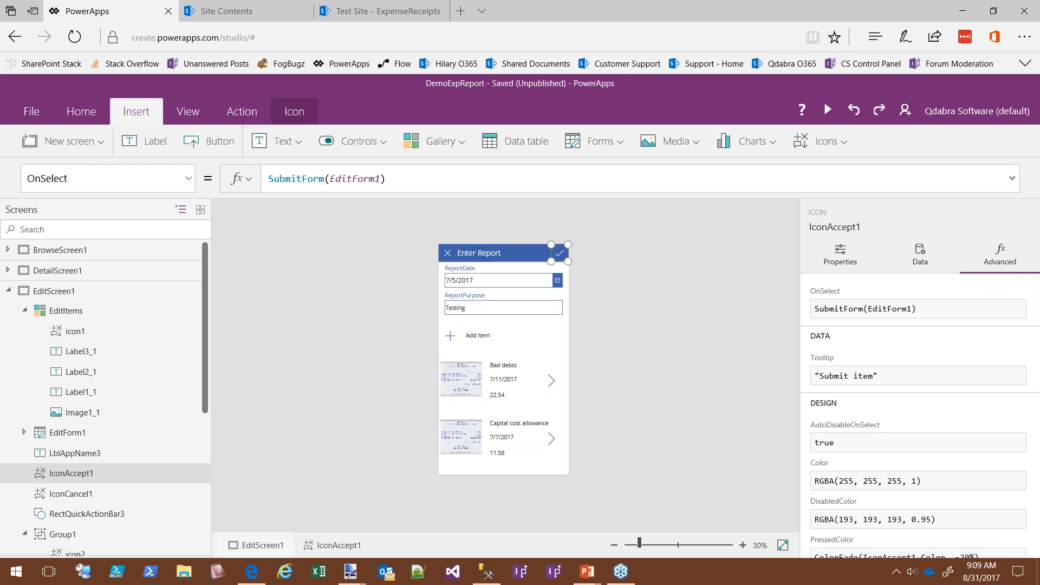
click(196, 441)
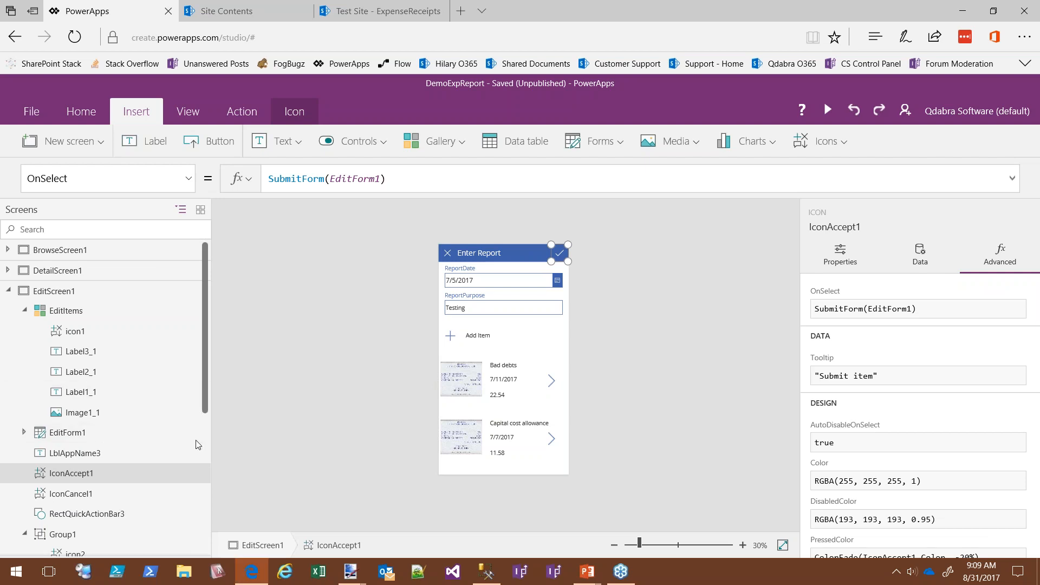
Step: Unlock the ReportId card of the detail form on EditDetail and select the card's DataCardValue19 text input
scroll(196, 444, down, 5)
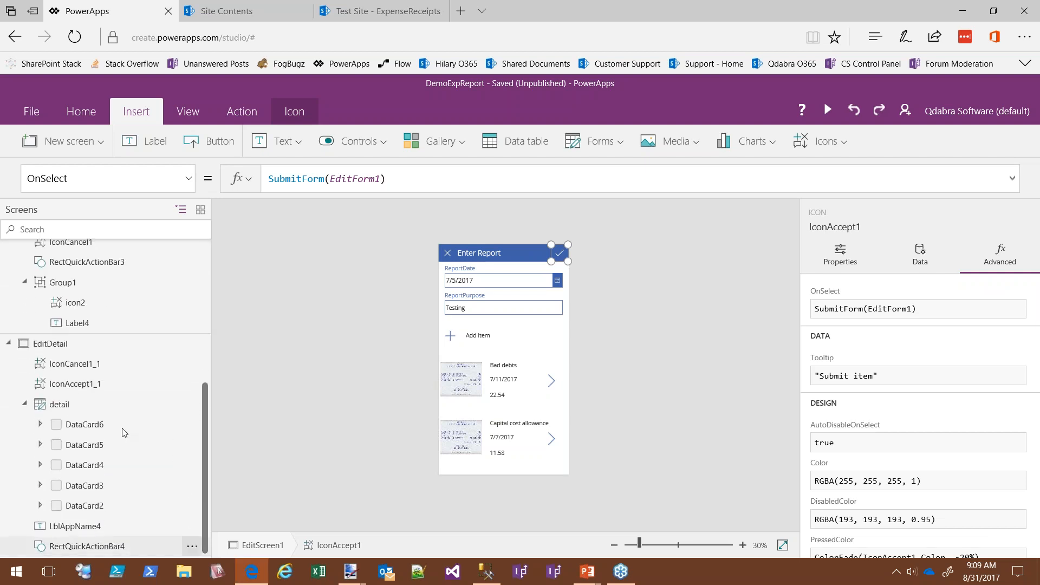
click(67, 406)
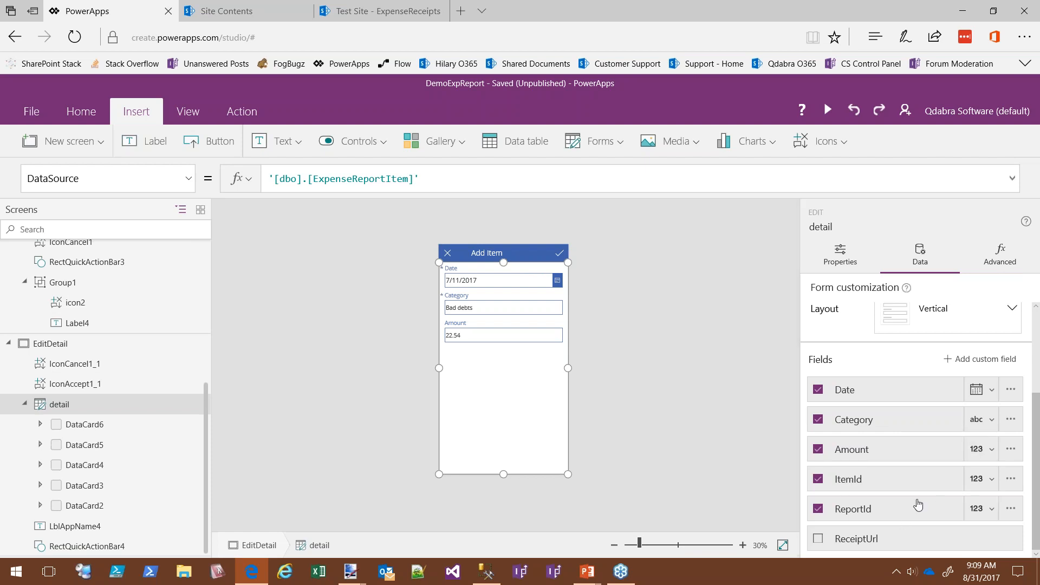
click(1010, 509)
scroll(914, 448, down, 2)
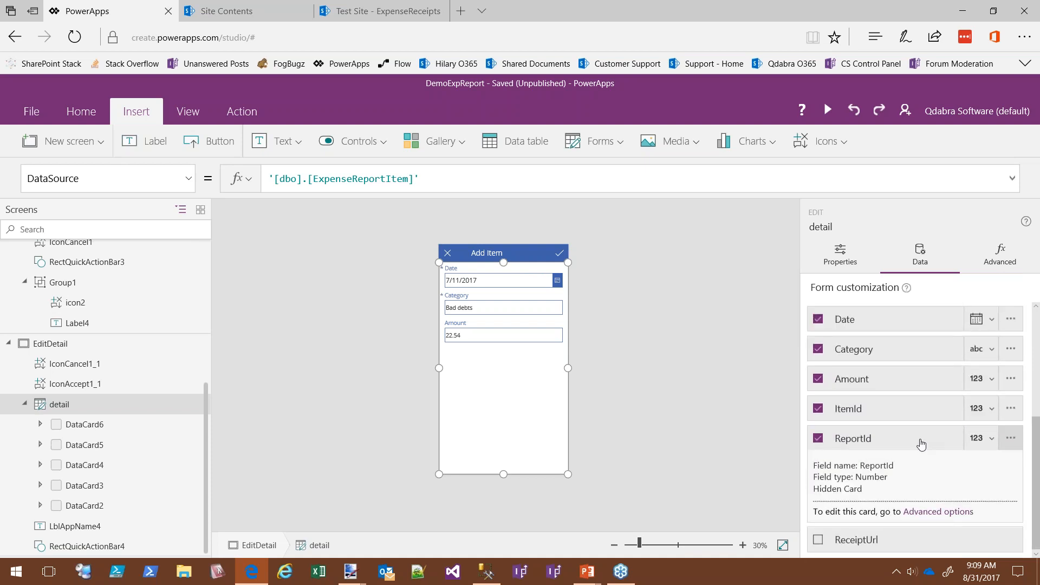
click(950, 514)
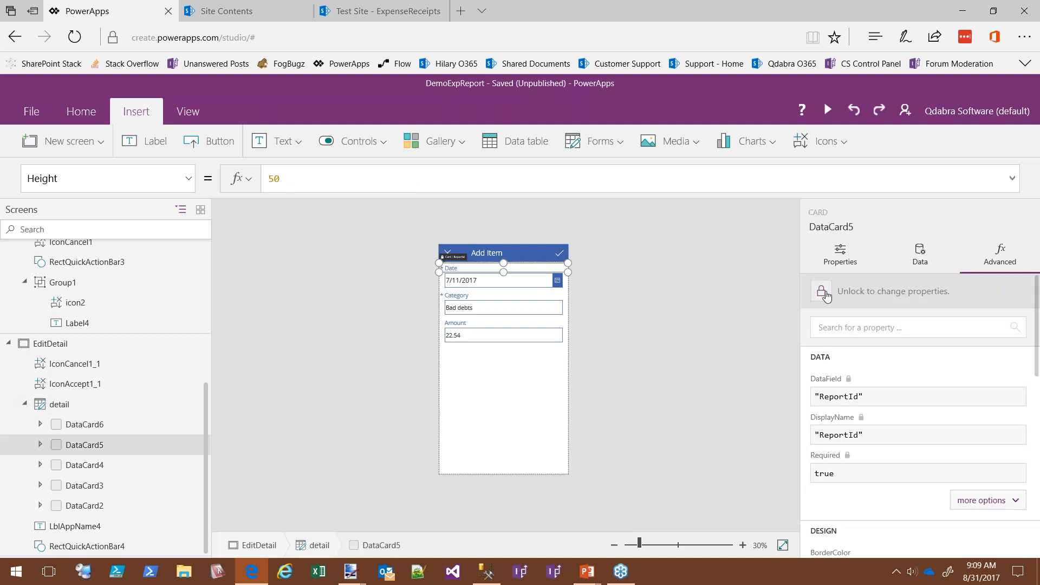
click(842, 293)
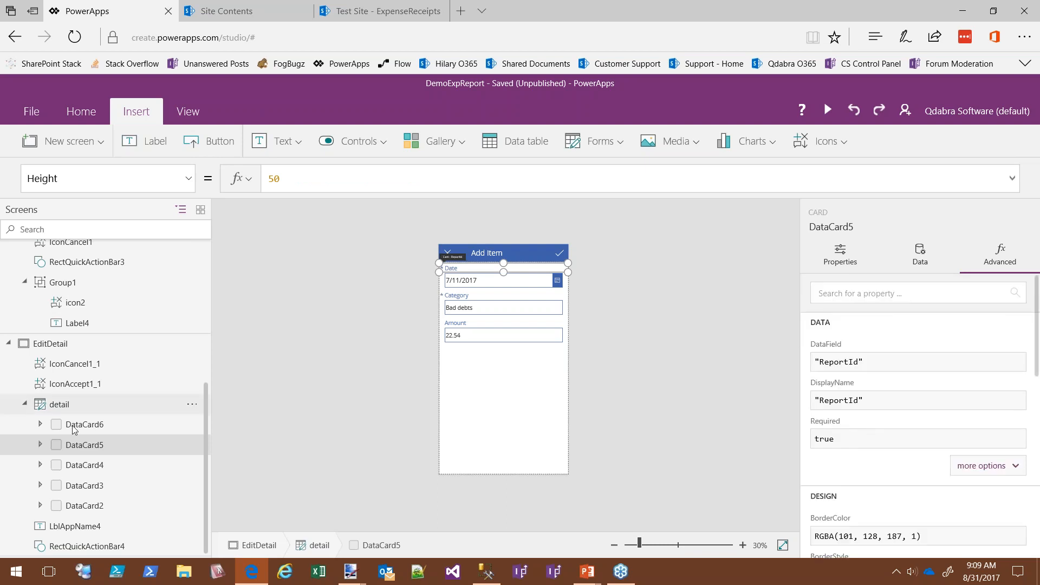
click(40, 445)
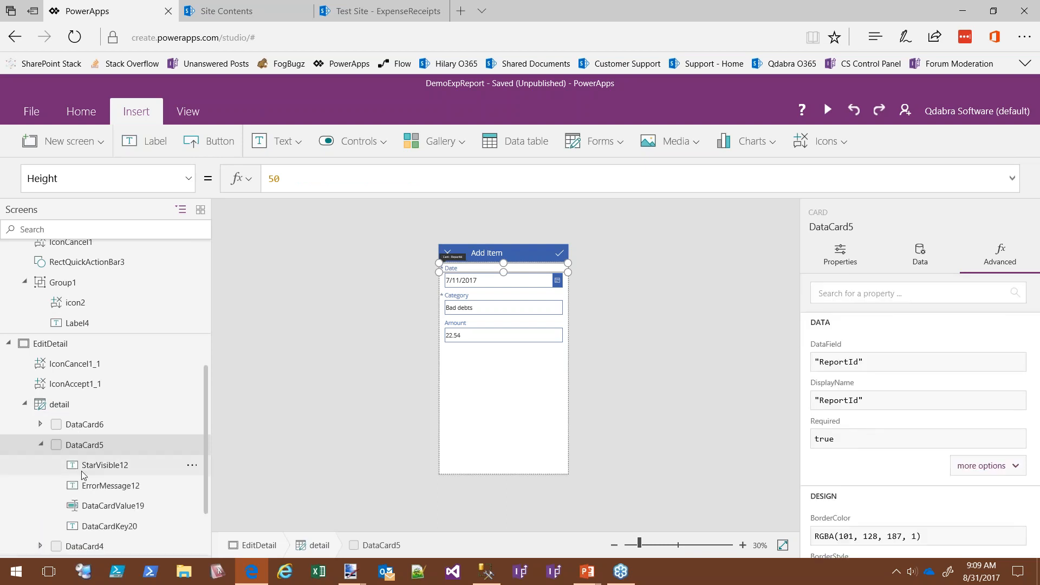
click(130, 505)
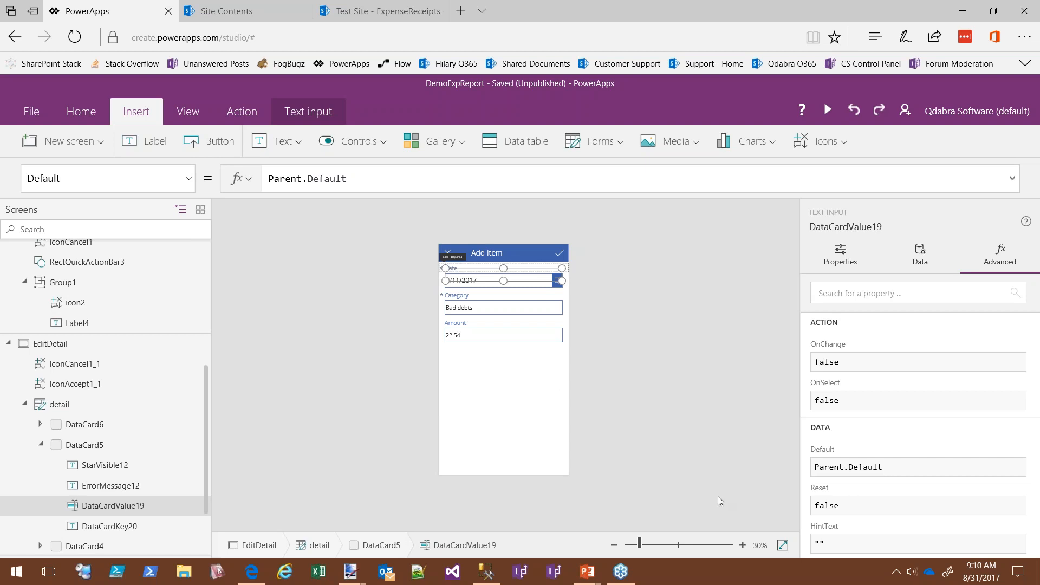
Step: Insert Set(); before the Navigate call in the OnSelect formula of the arrow icon in the BrowseScreen1 gallery
drag(206, 415, 216, 270)
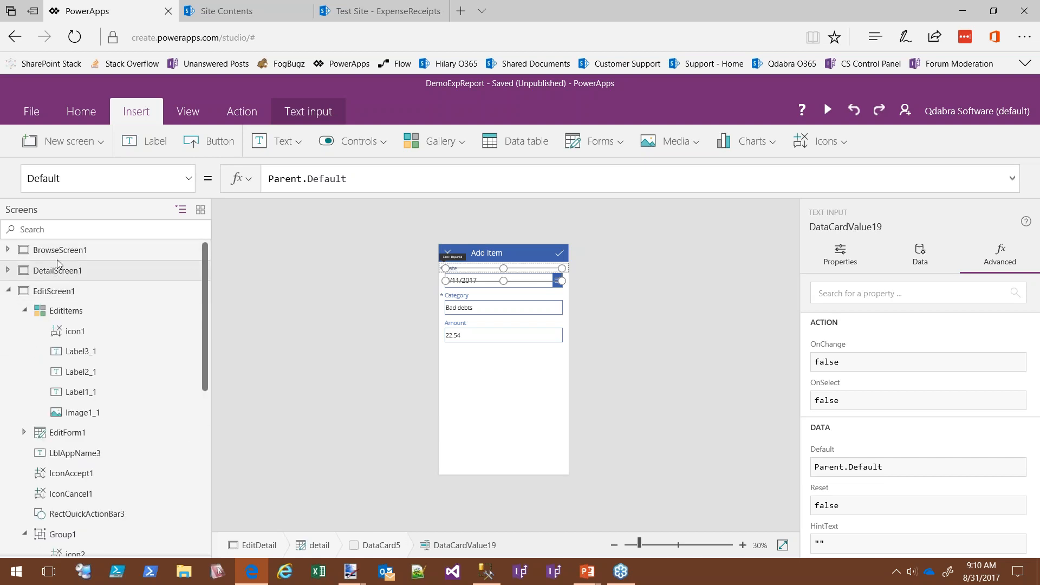
click(562, 293)
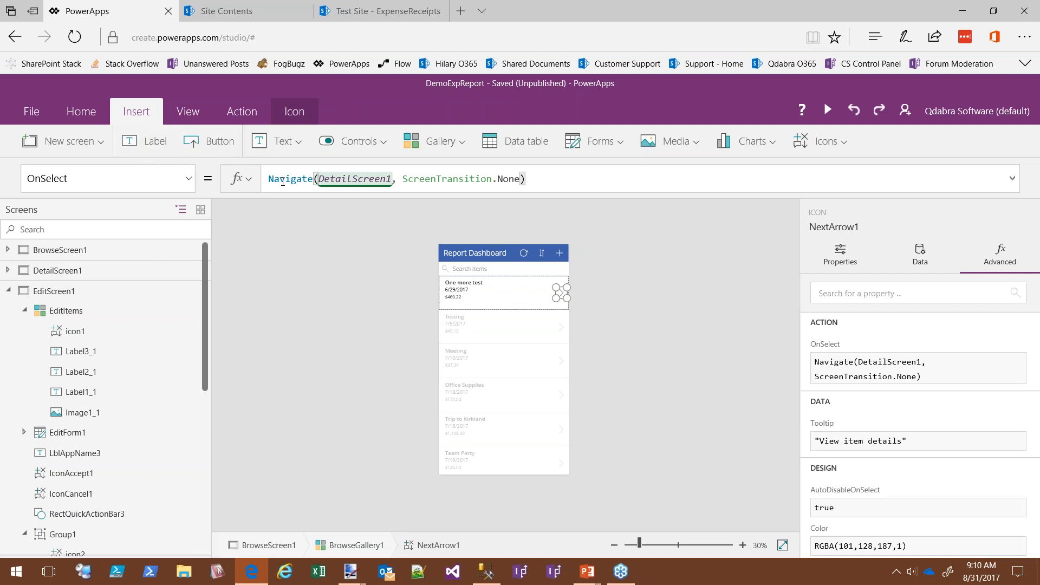
click(274, 180)
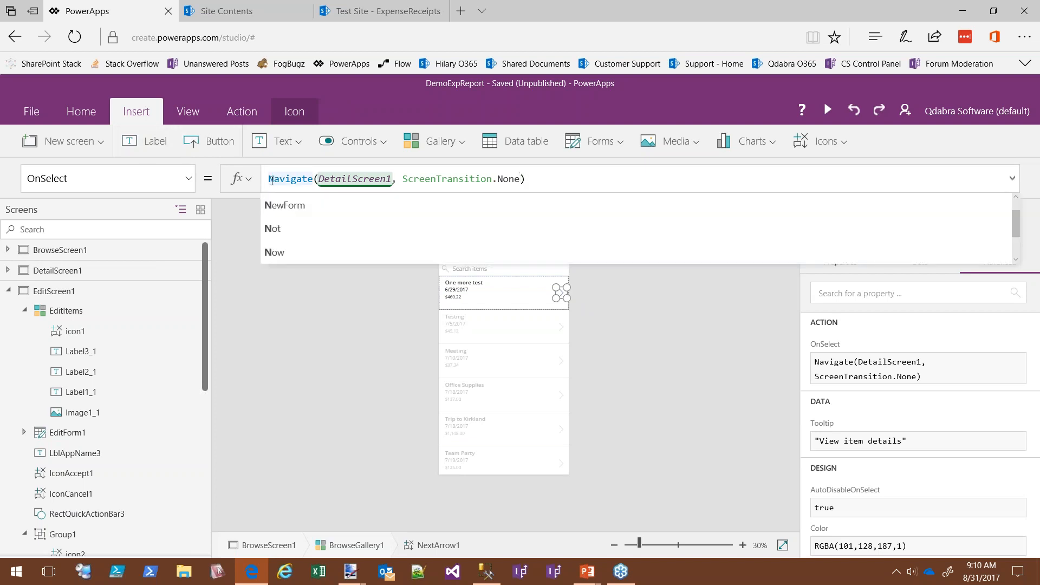
text(Curr)
key(BackSpace)
key(BackSpace)
key(BackSpace)
key(BackSpace)
text(Set)
text(();)
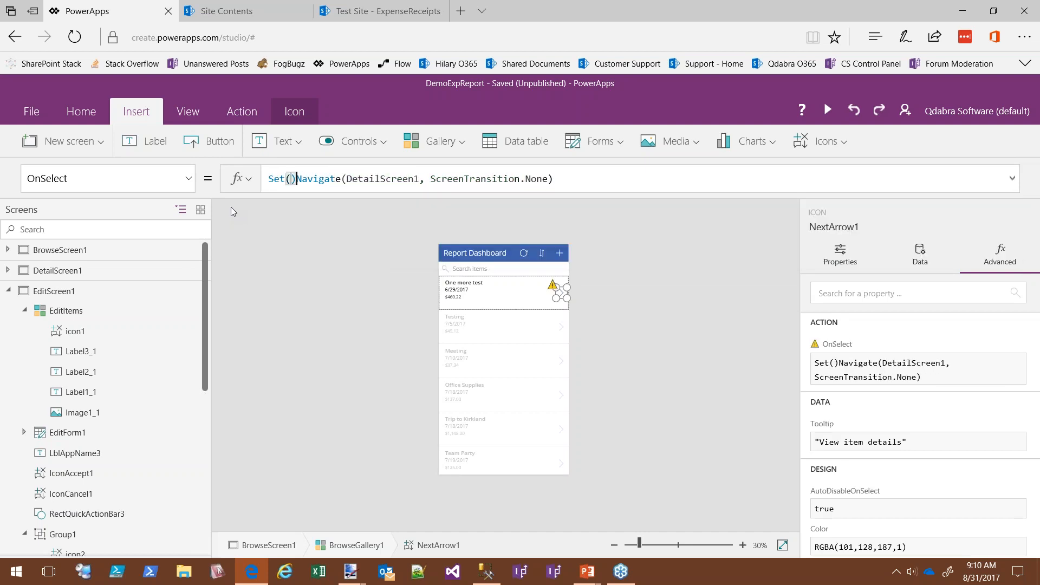
Step: Fill in the arrow icon's Set call as Set(CurrentReportId, BrowseGallery1.Selected.ReportId)
key(Left)
text(Curren)
text(tReportId)
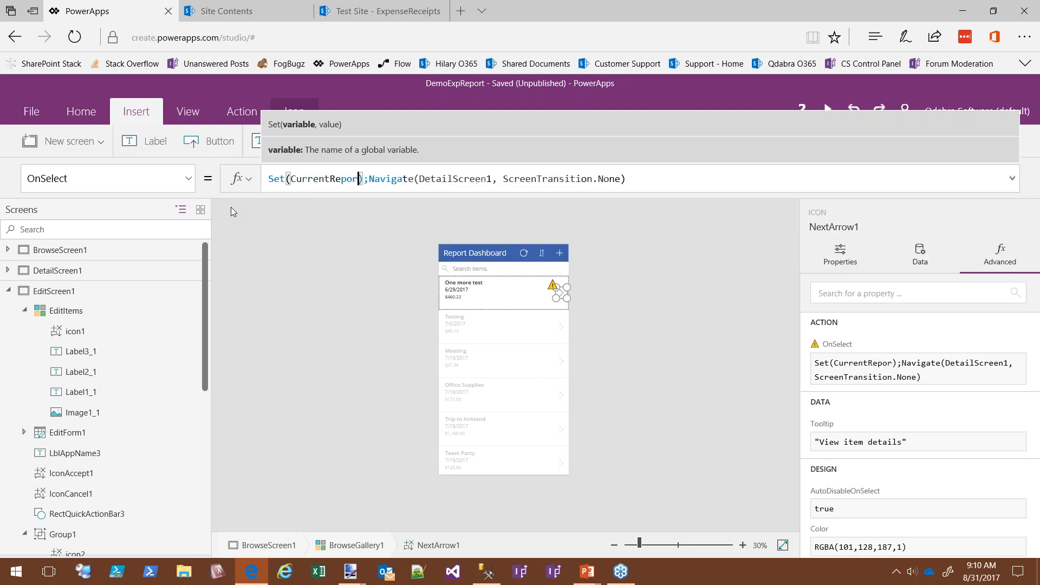
text(, )
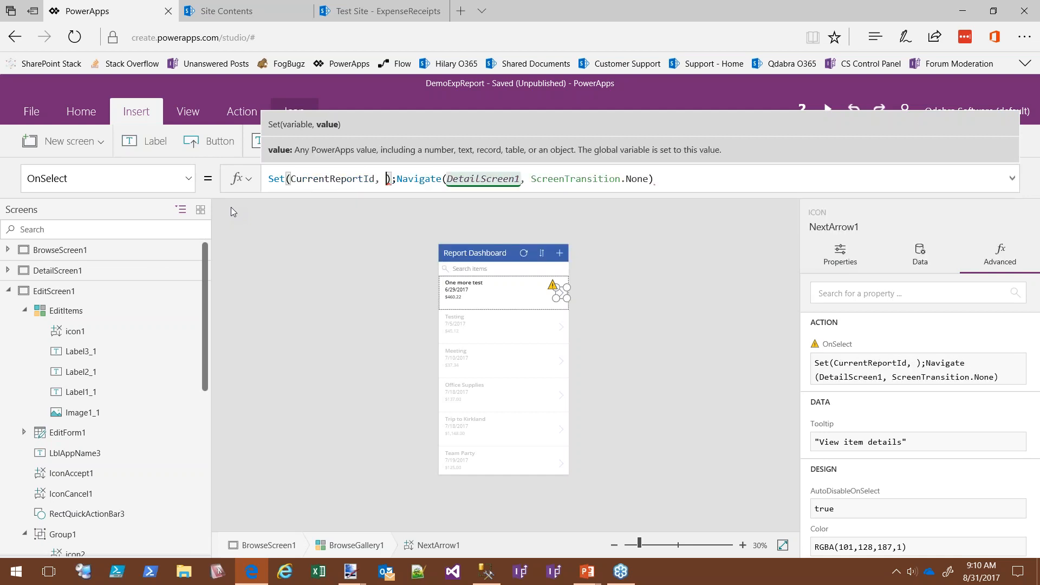
text(Bro)
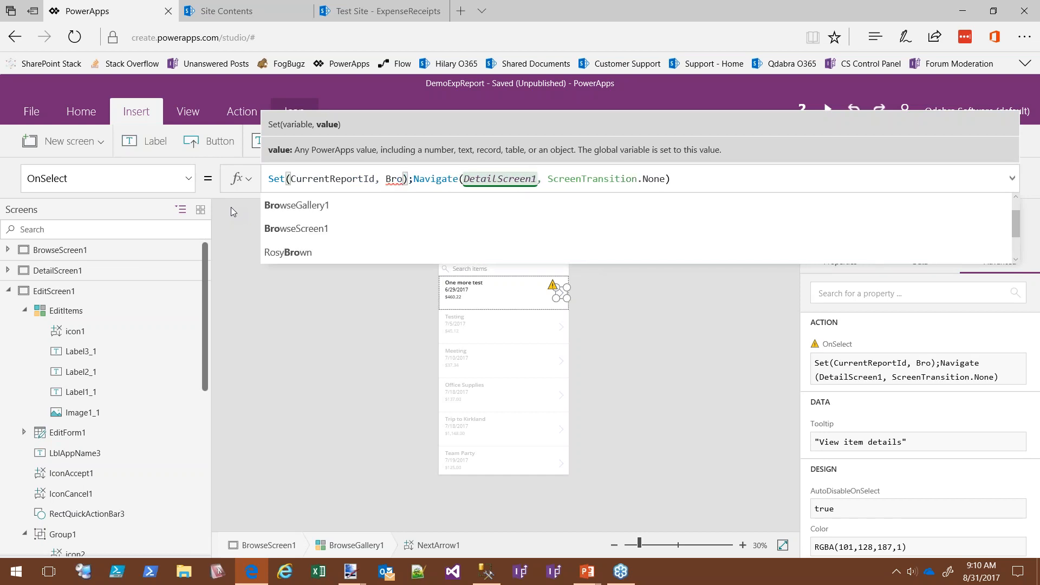
key(Tab)
text(.Sel)
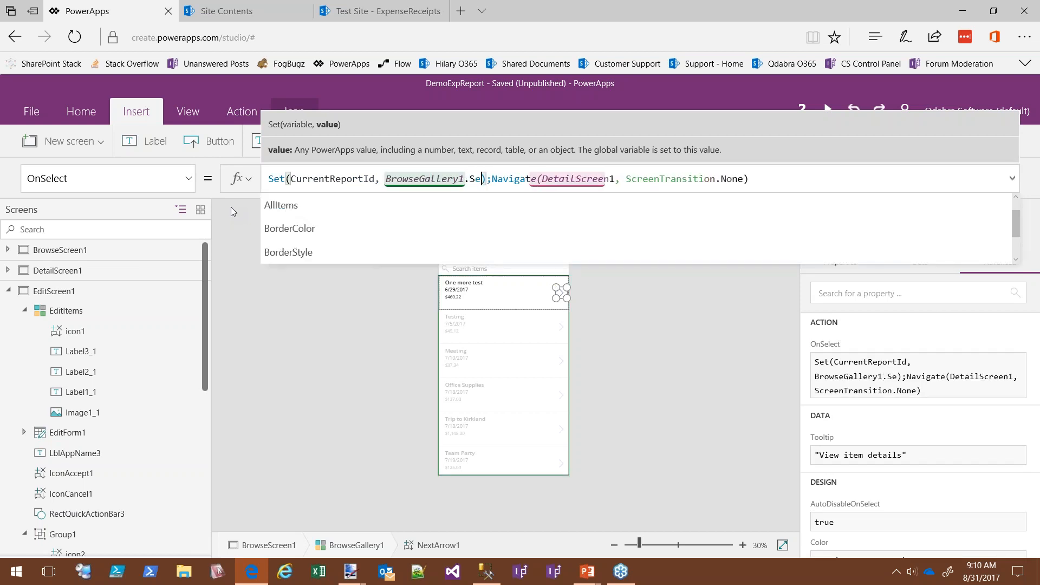
key(Tab)
text(.Repor)
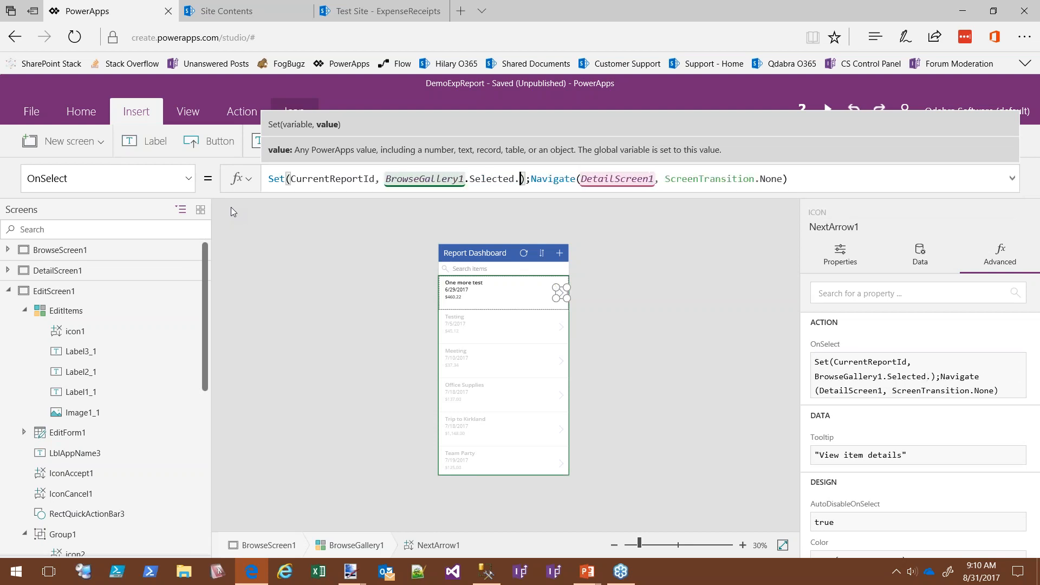
text(tId)
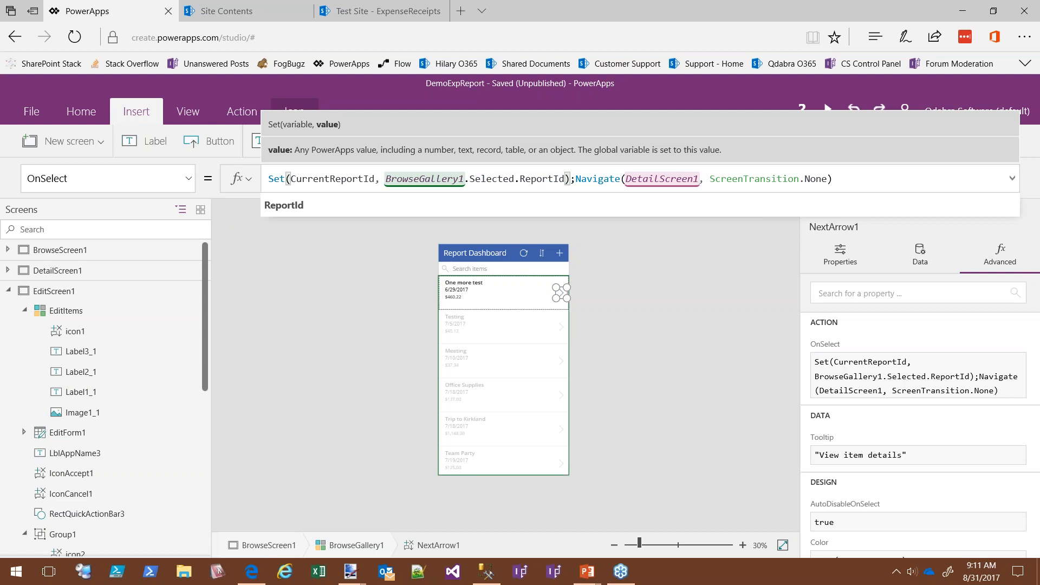
Step: Insert Set(CurrentReportId before the NewForm call in the OnSelect formula of the Report Dashboard's plus icon
click(560, 255)
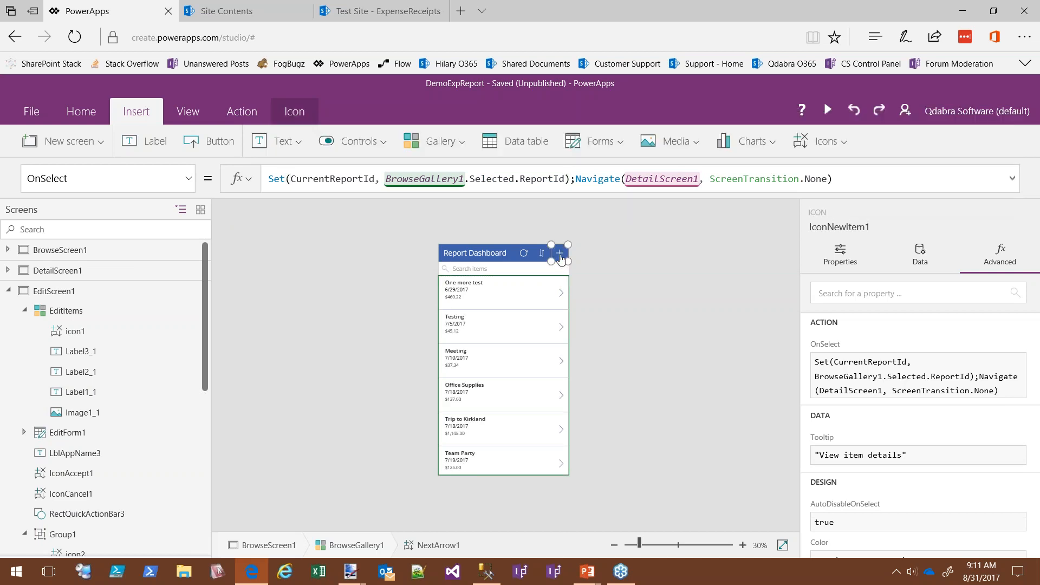
click(270, 177)
text(Set(*)
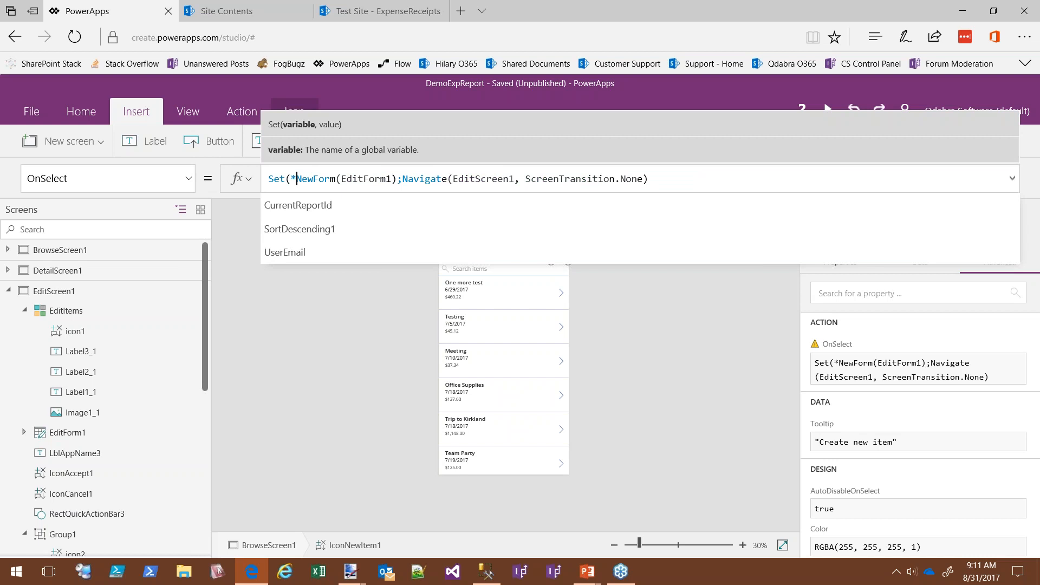
key(BackSpace)
text(C)
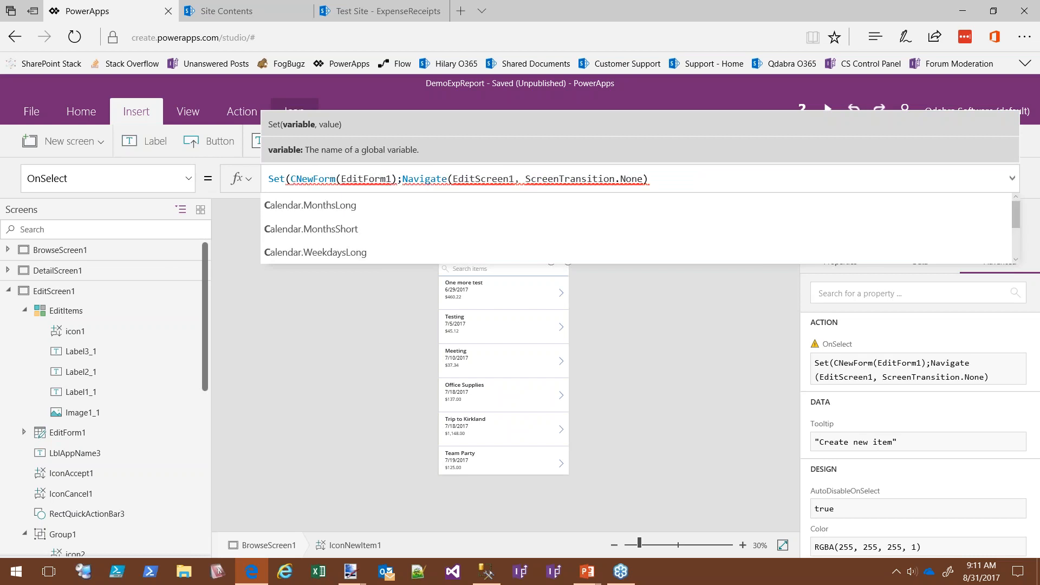
text(urr)
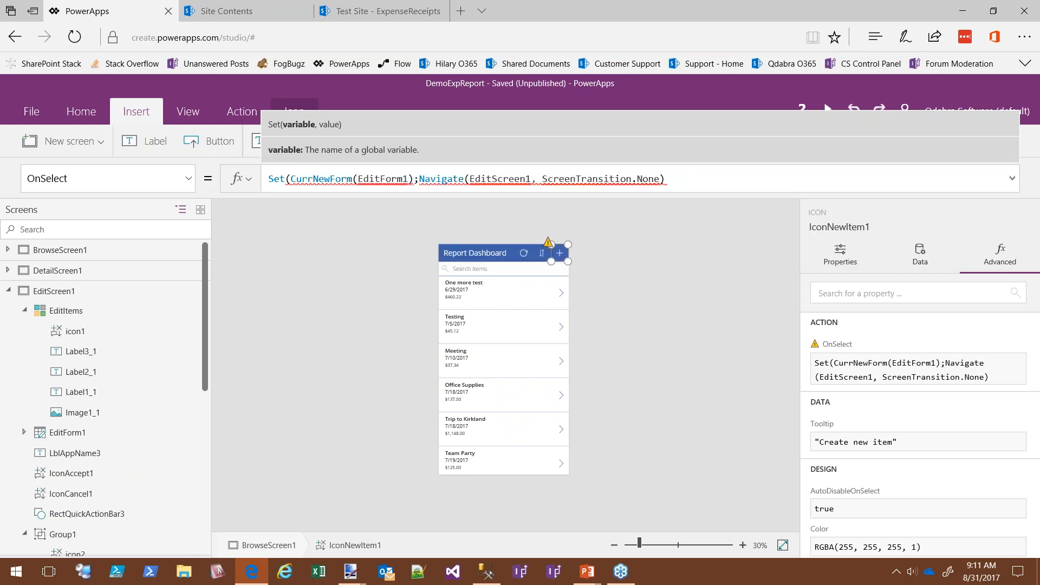
text();)
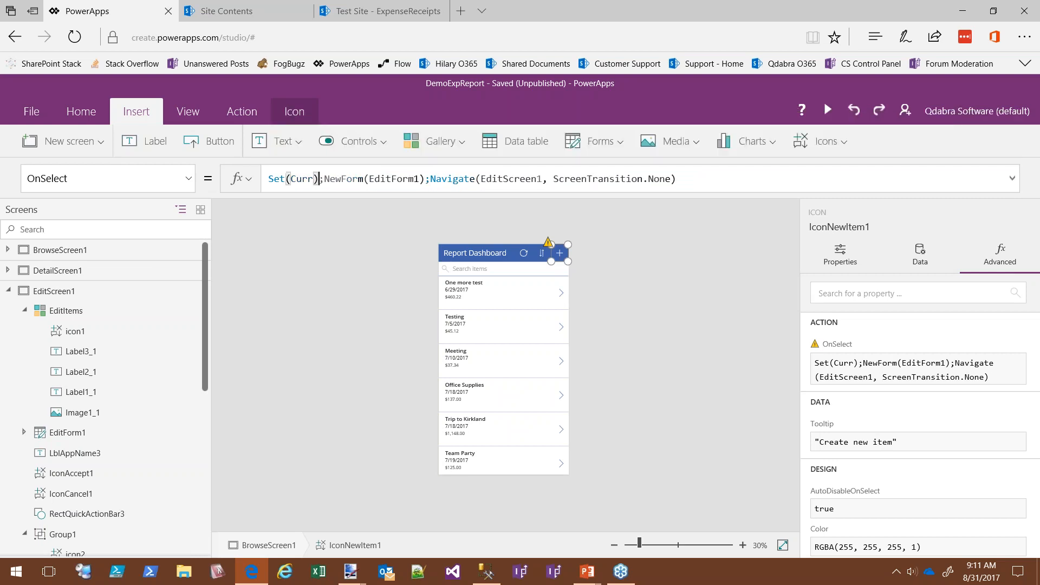
key(BackSpace)
key(BackSpace)
key(BackSpace)
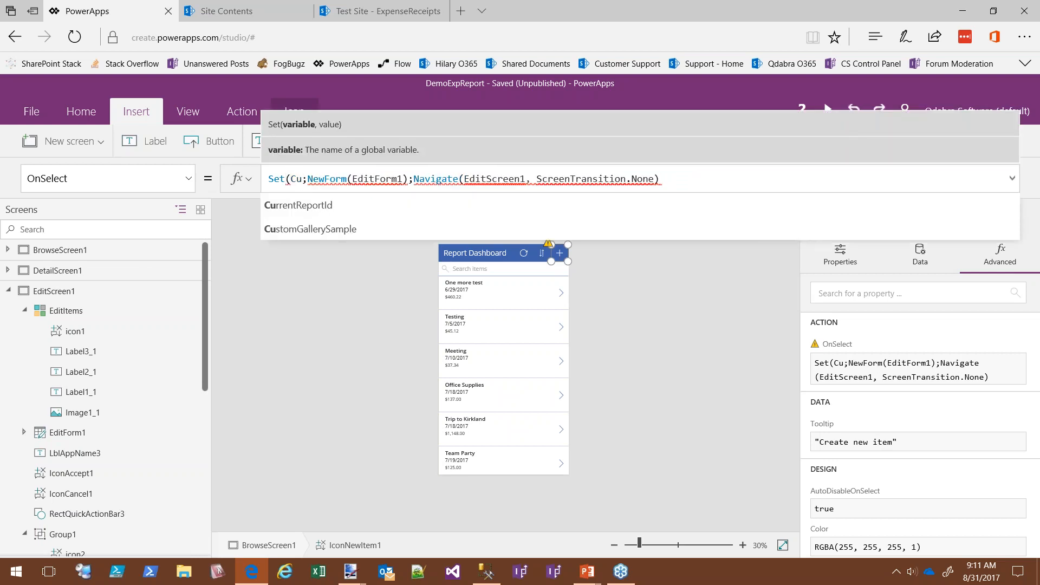
click(380, 212)
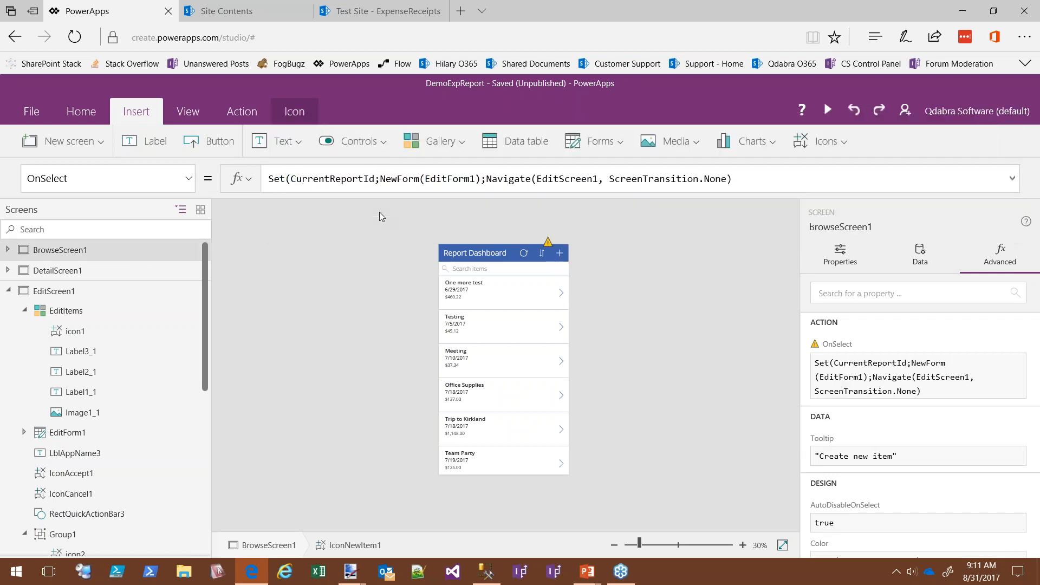
click(379, 212)
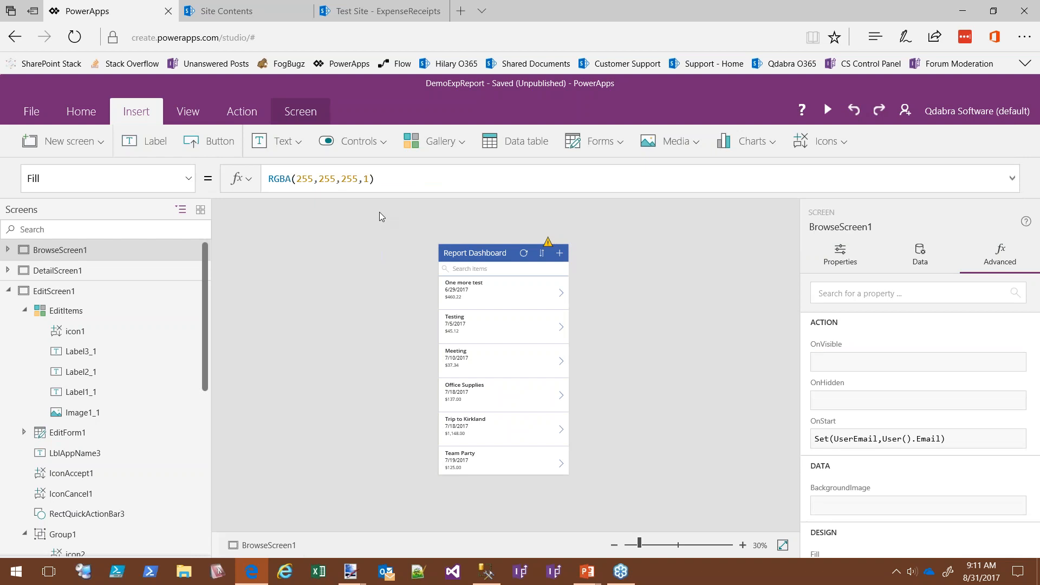
Step: Complete the Set call in the plus icon's OnSelect formula as Set(CurrentReportId, 0)
click(559, 253)
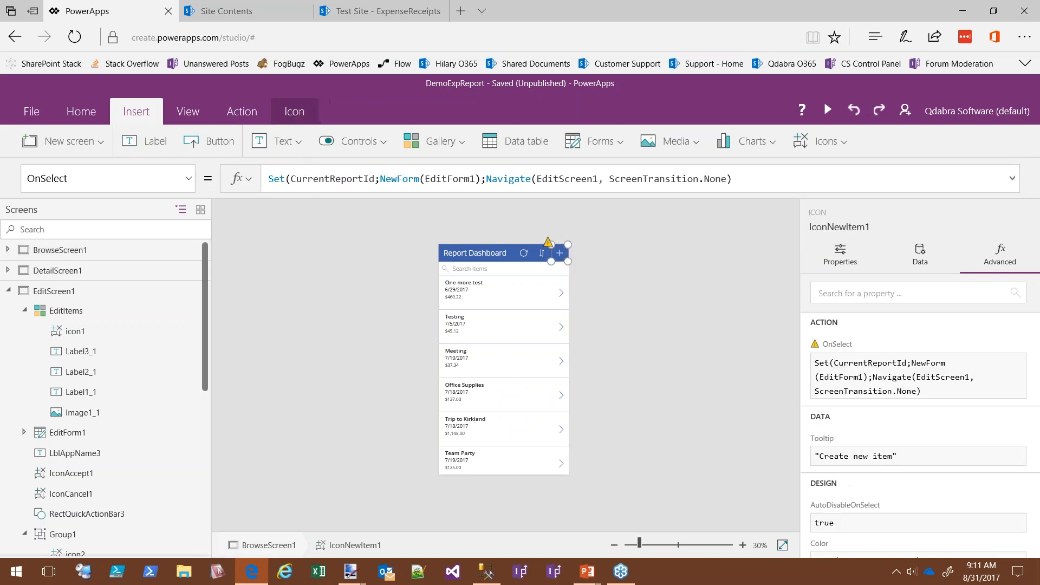
click(378, 178)
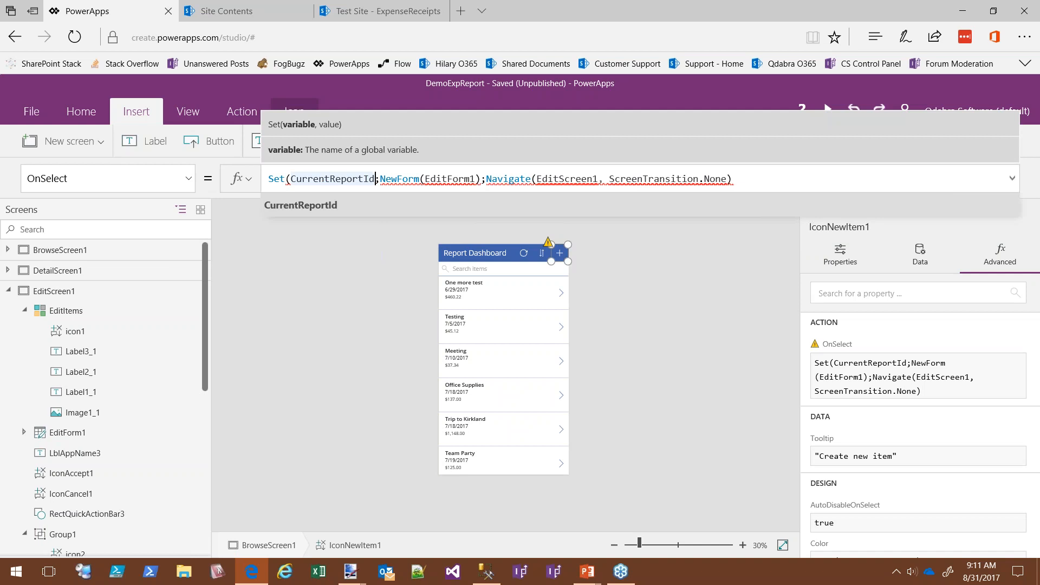
text(, 0)
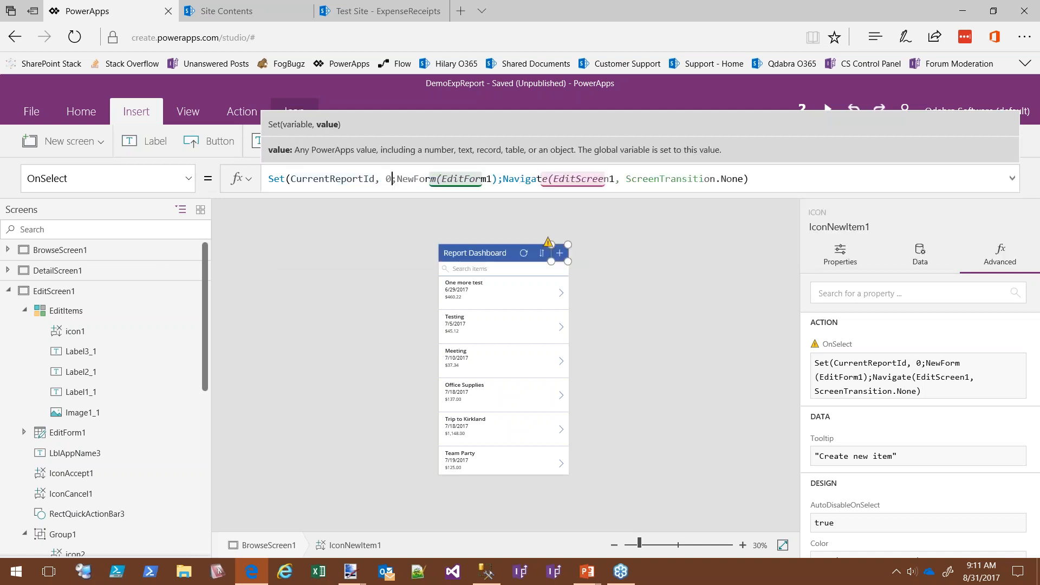
text())
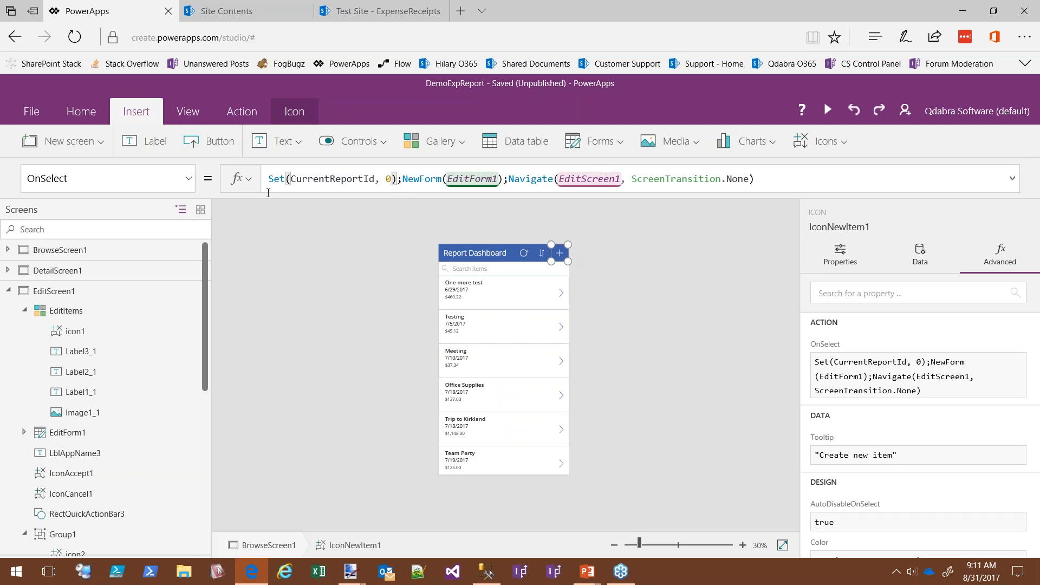
Step: Set the Default of the DataCardValue19 text input in the EditDetail screen's detail form to CurrentReportId
double_click(292, 179)
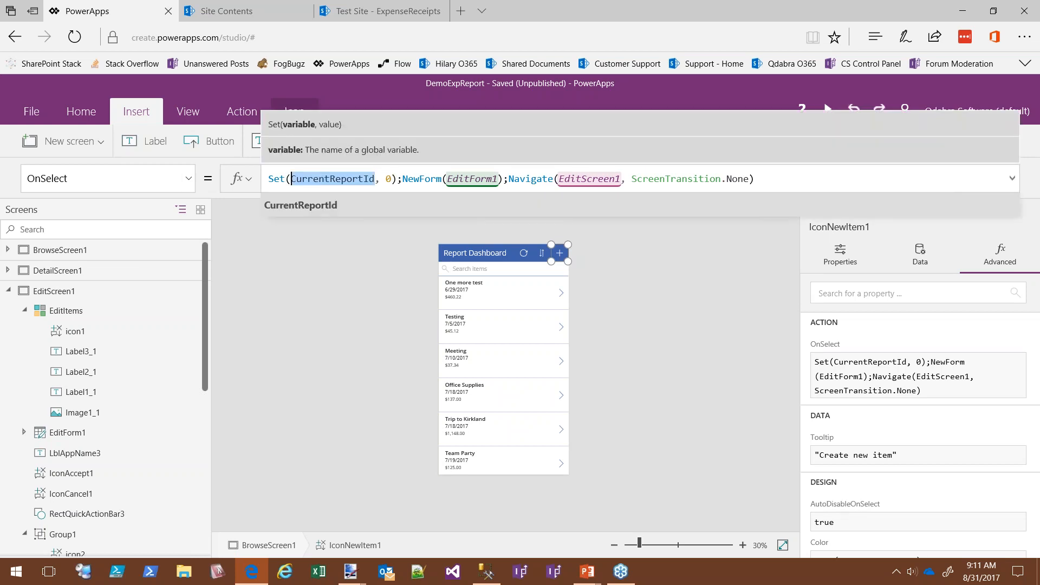
drag(203, 379, 204, 550)
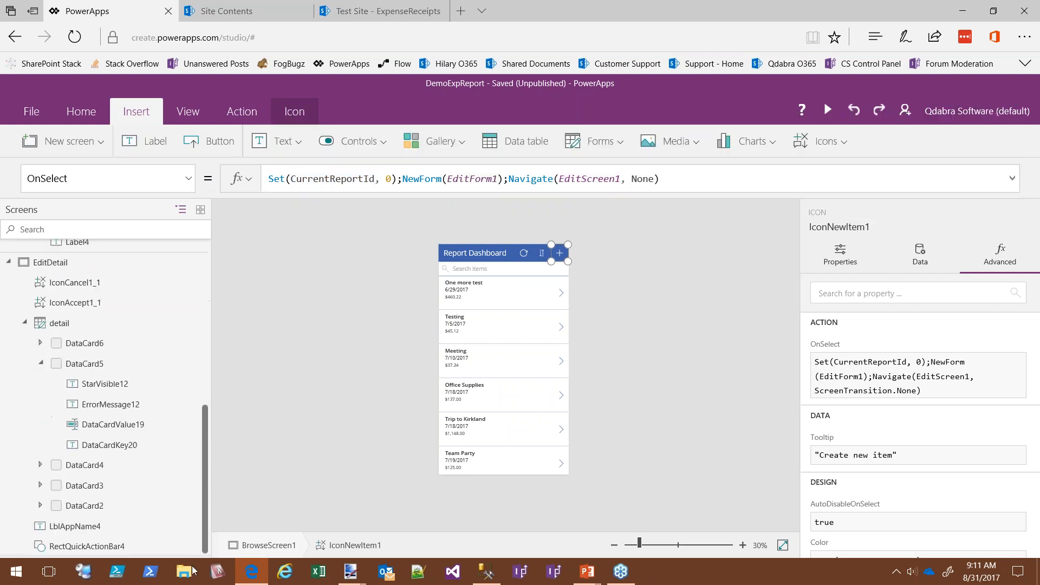
click(51, 324)
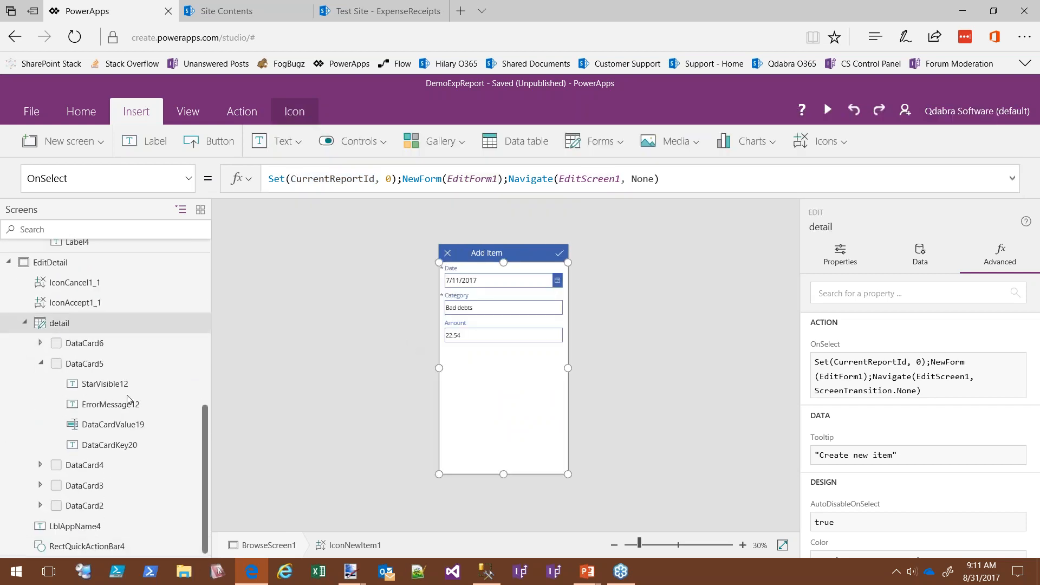
click(123, 424)
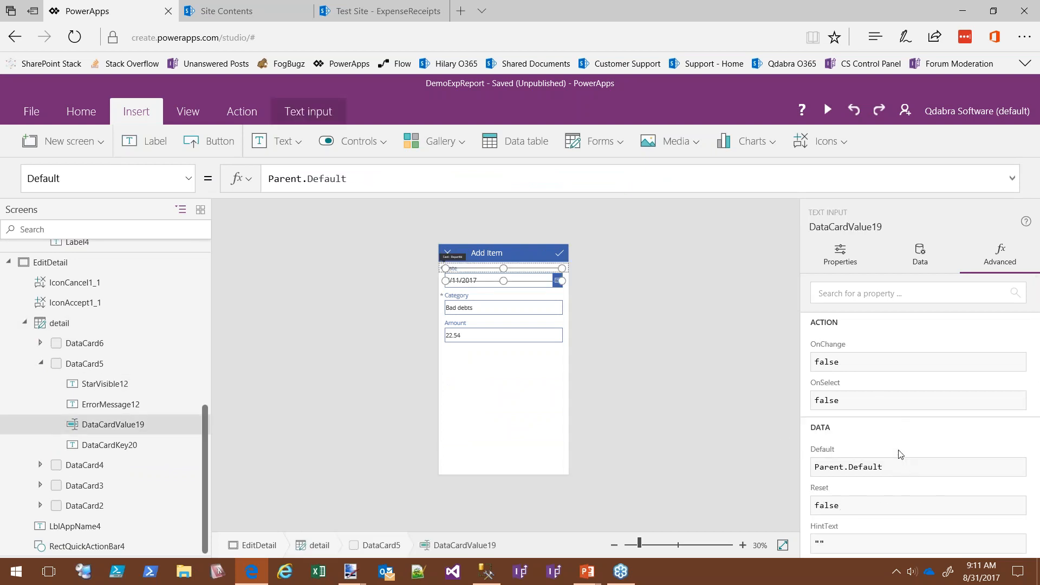
scroll(904, 454, down, 2)
scroll(902, 401, down, 3)
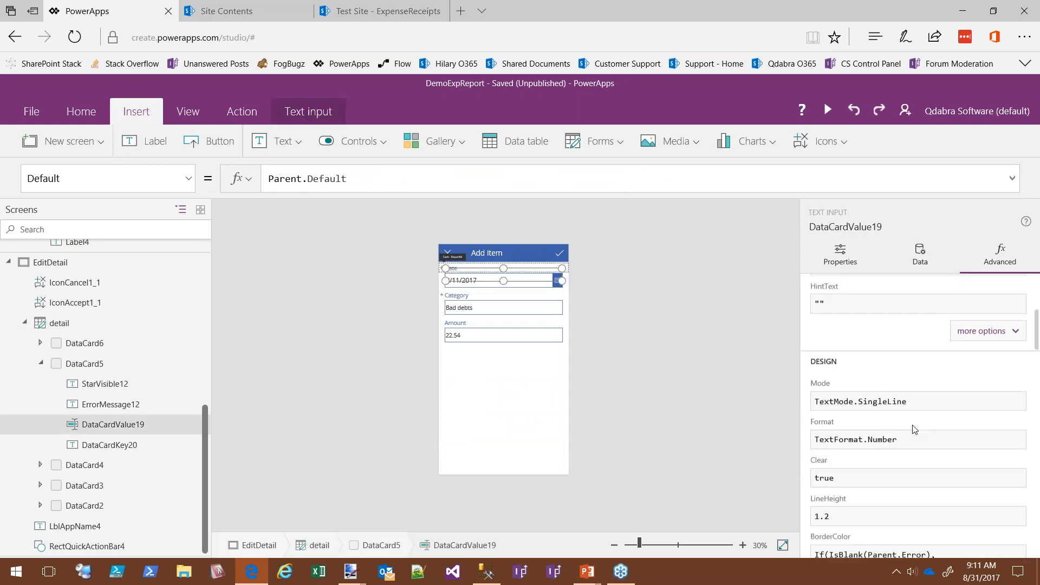
scroll(902, 472, up, 5)
mouse_move(814, 461)
mouse_down()
mouse_move(916, 461)
mouse_move(812, 462)
mouse_up()
text(Cur)
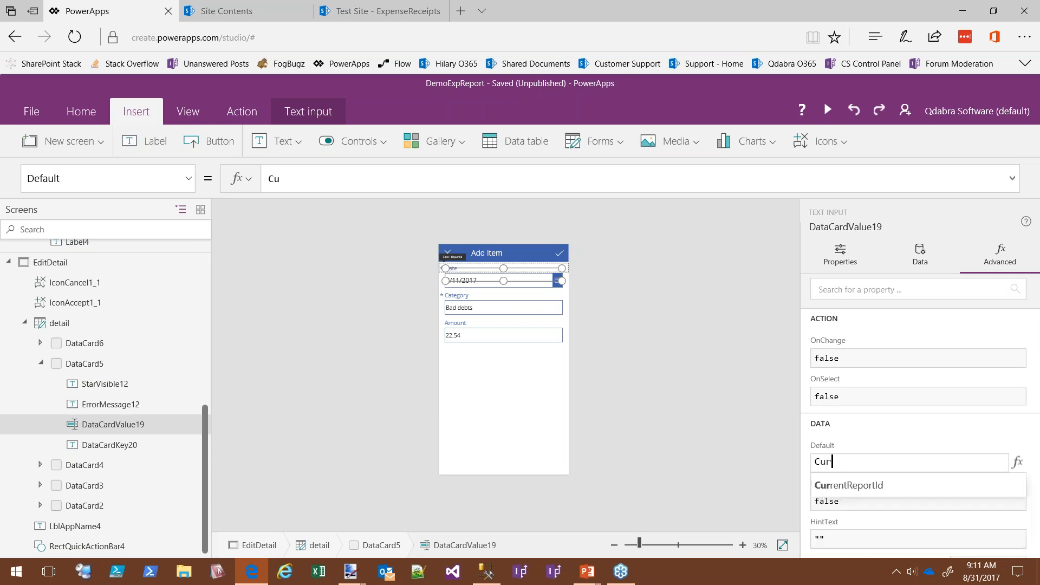
text(rentReportId)
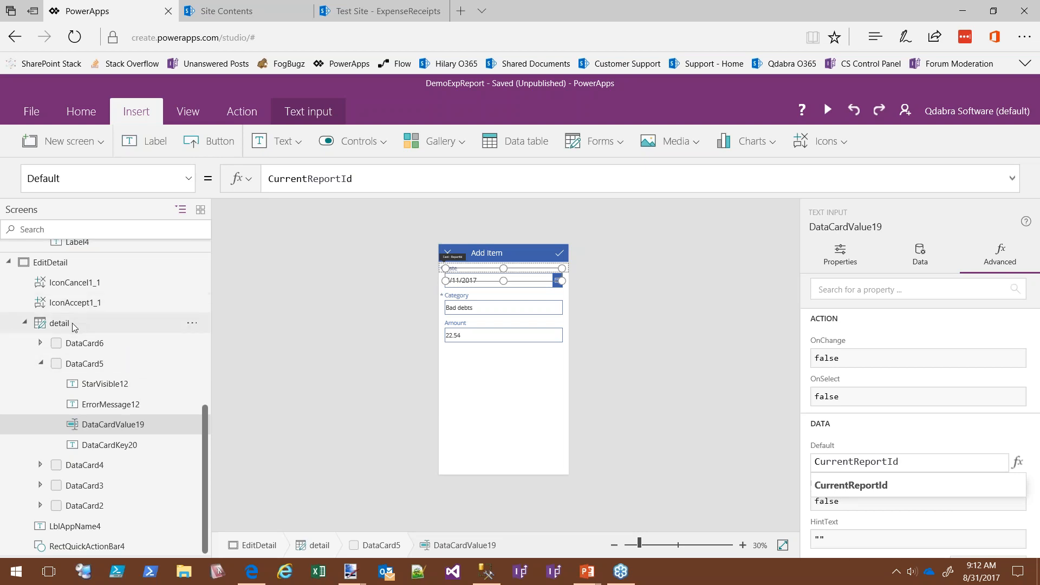
Step: Insert Set(; before SubmitForm(EditForm1) in the OnSelect formula of the check mark icon on EditScreen1
drag(206, 435, 195, 330)
scroll(195, 330, up, 5)
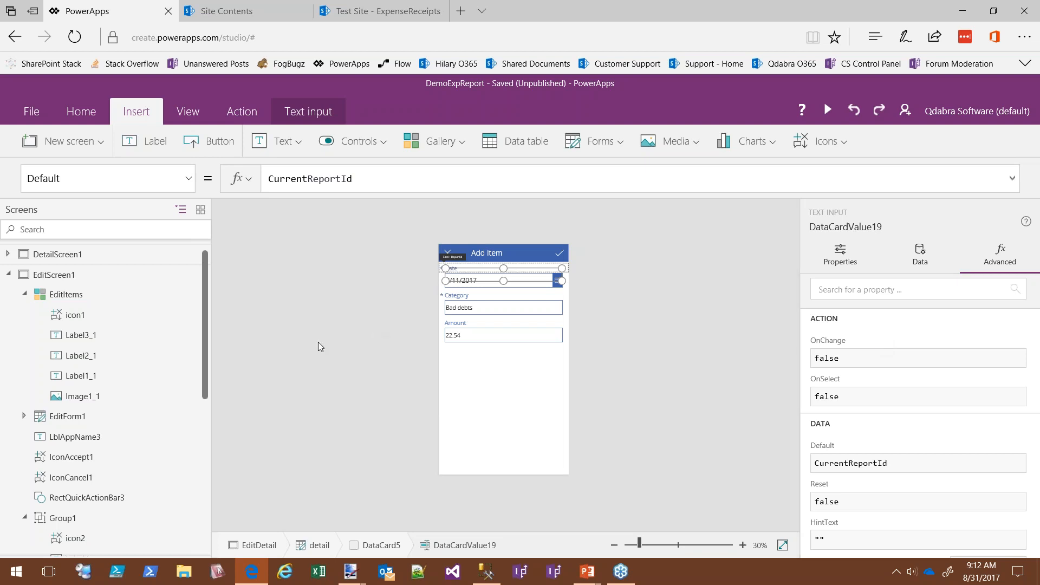
click(57, 280)
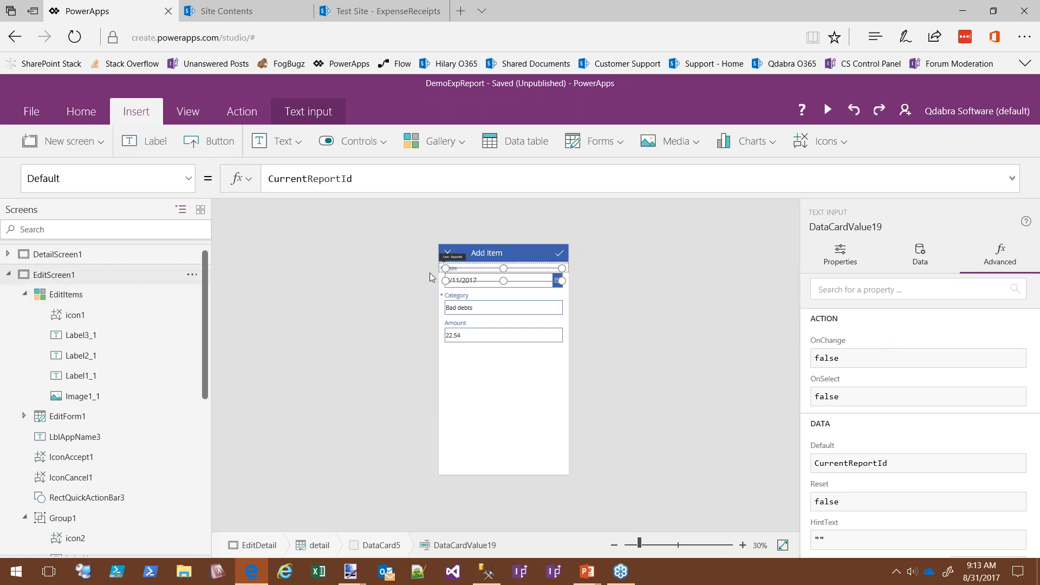
click(446, 254)
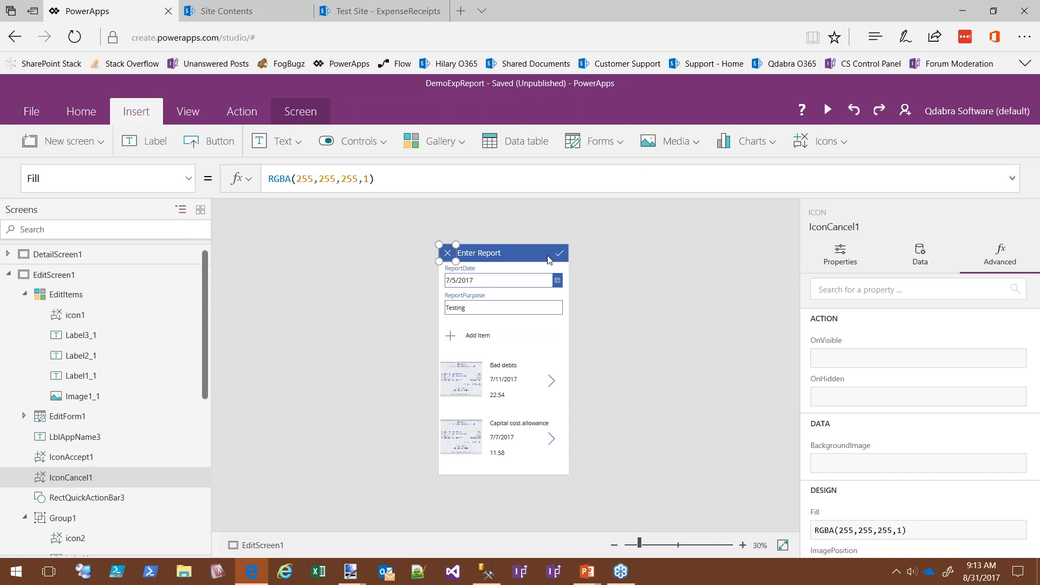
click(564, 256)
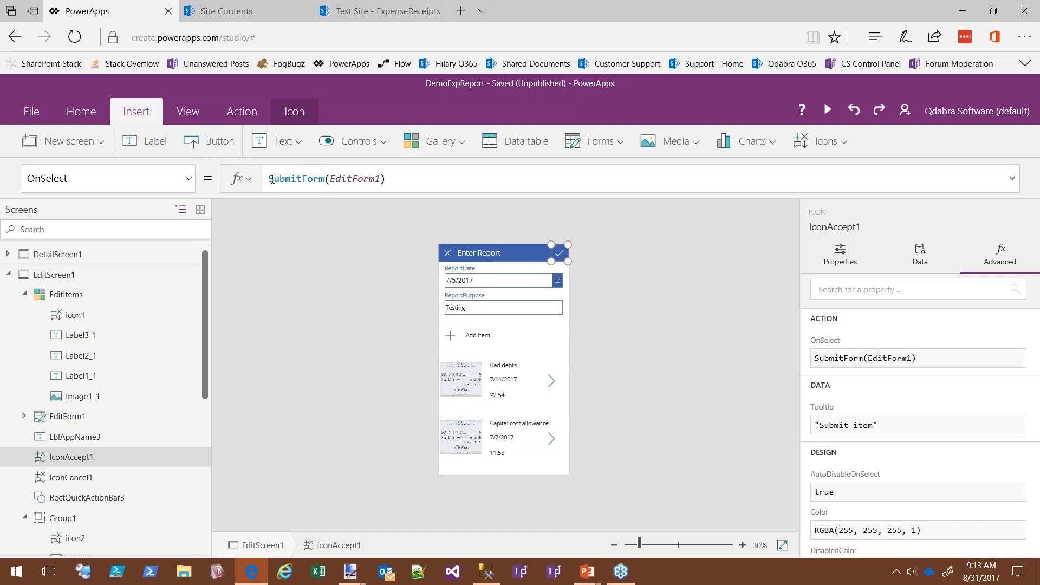
click(271, 180)
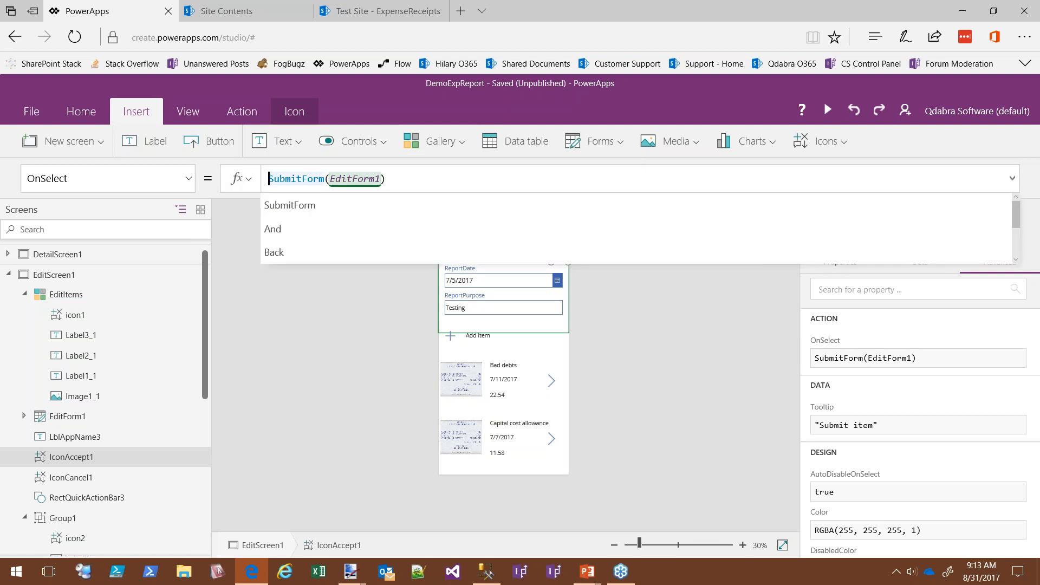
text(;)
text(Set()
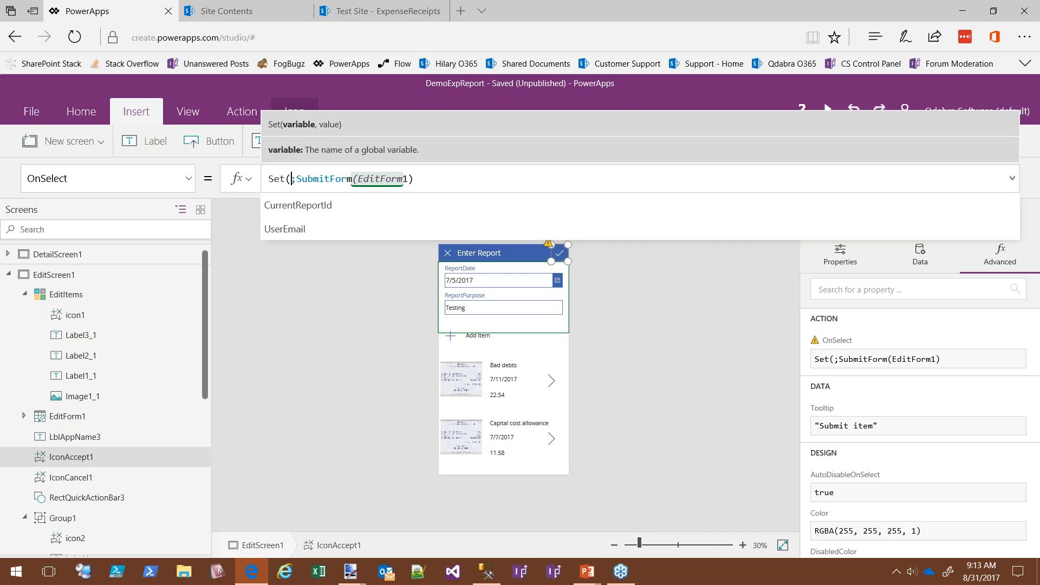
text(Submit)
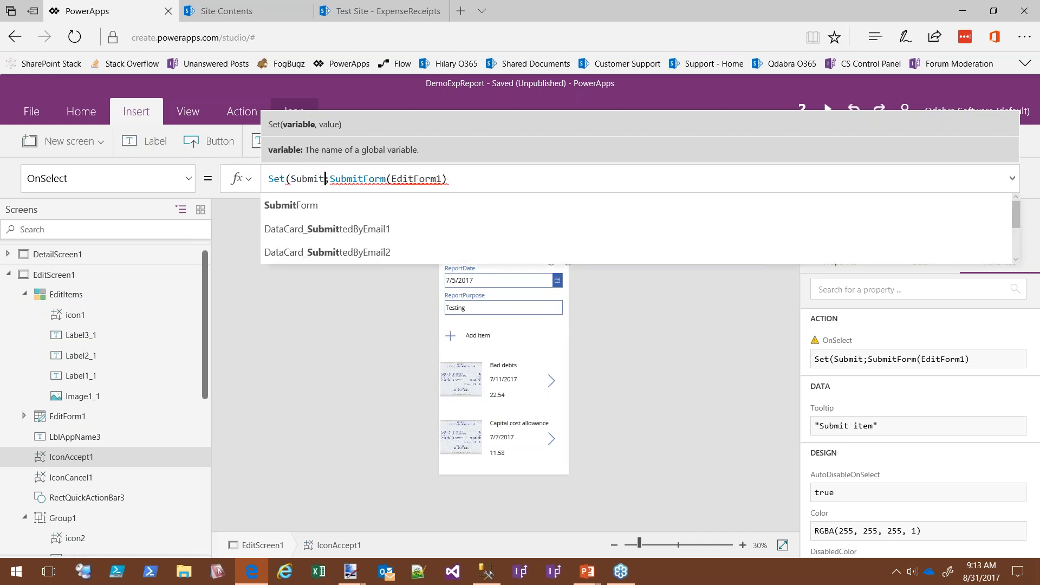
key(BackSpace)
key(BackSpace)
key(BackSpace)
key(BackSpace)
key(BackSpace)
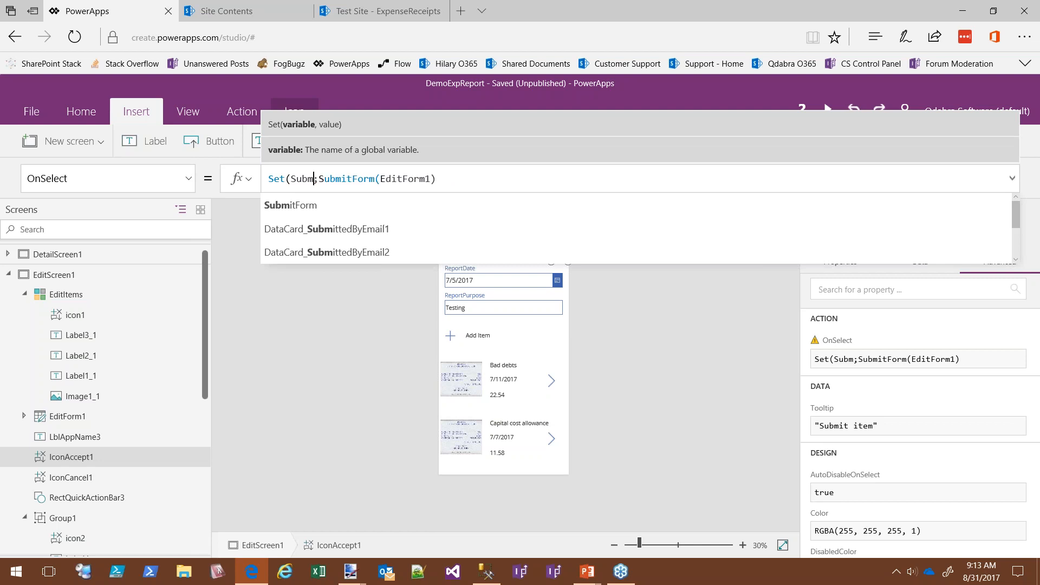
key(BackSpace)
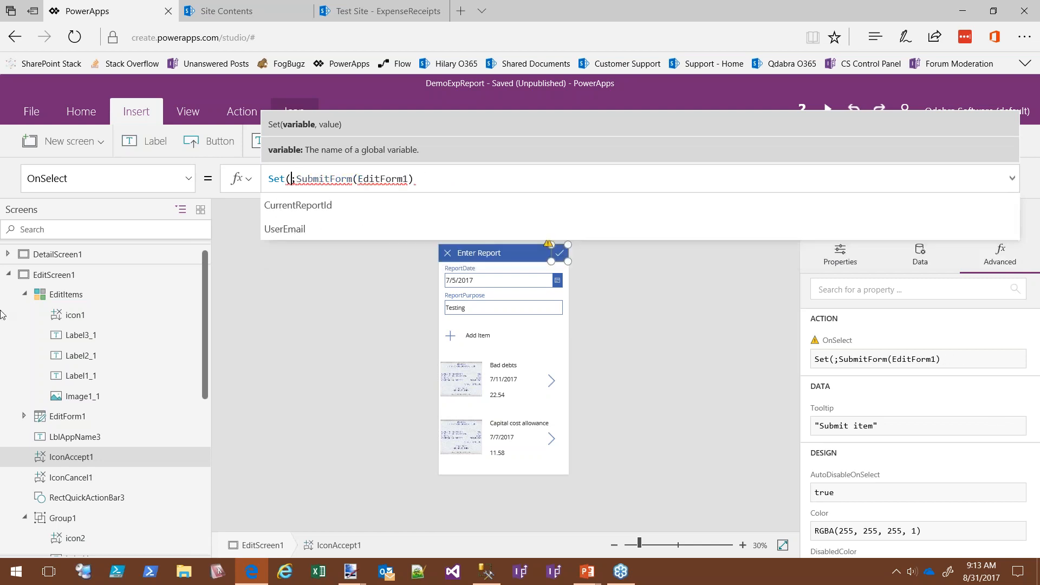
Step: Examine the DataCard_SubmittedDate2 card's date picker and EditForm1's properties on EditScreen1
click(23, 416)
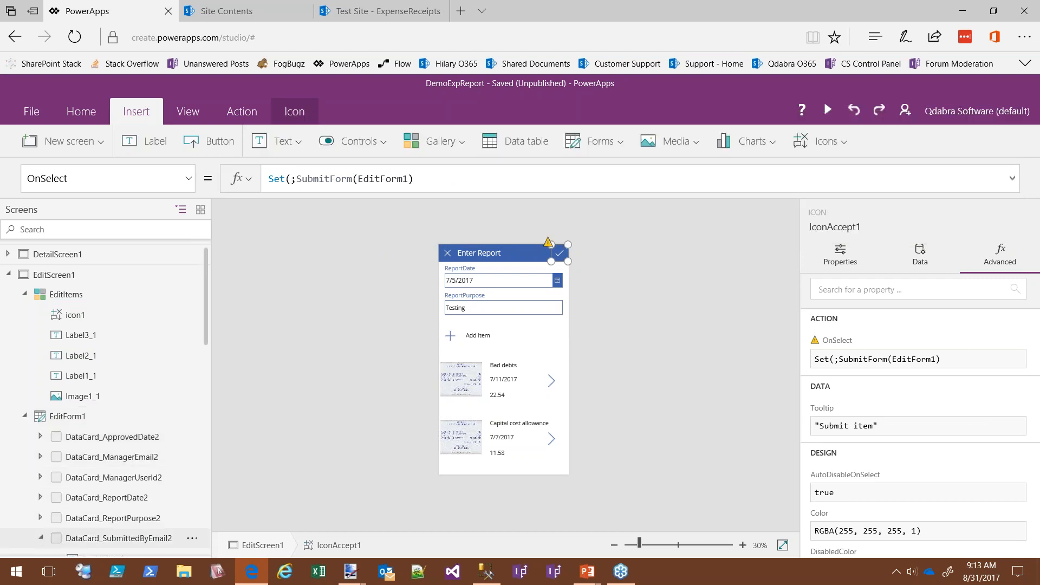
scroll(81, 391, down, 5)
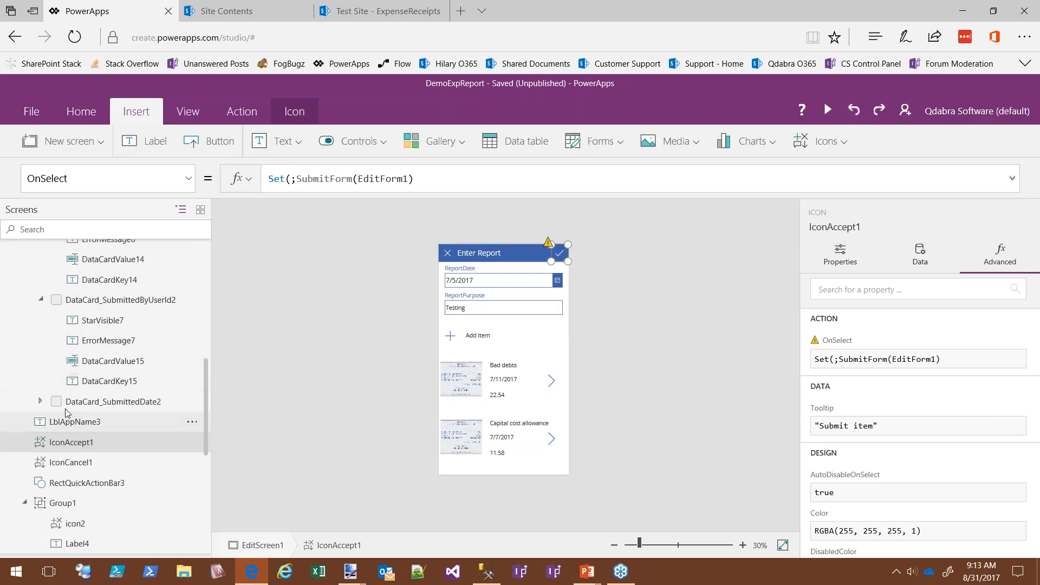
click(40, 401)
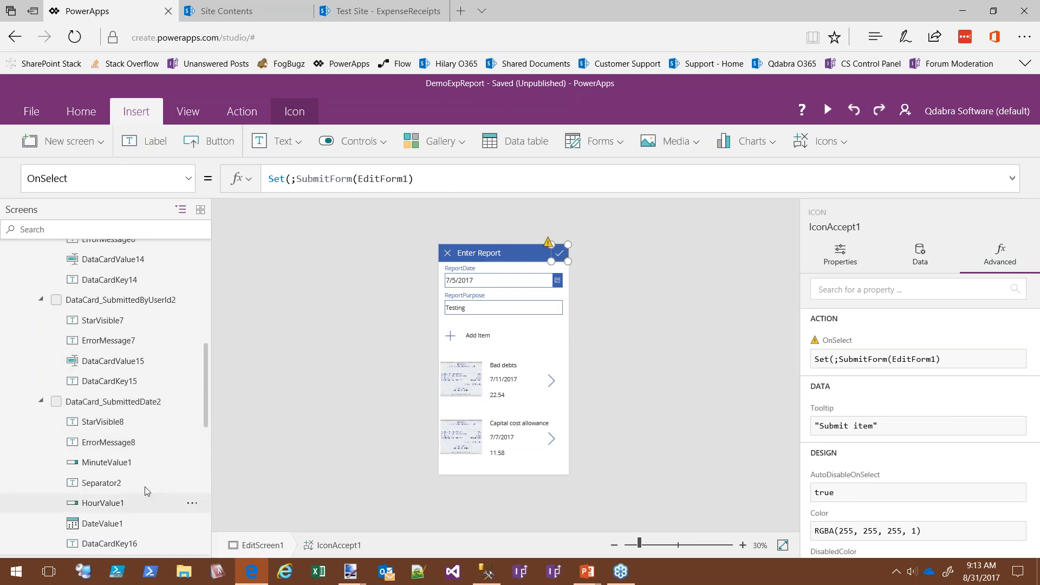
scroll(115, 314, down, 5)
scroll(115, 313, up, 4)
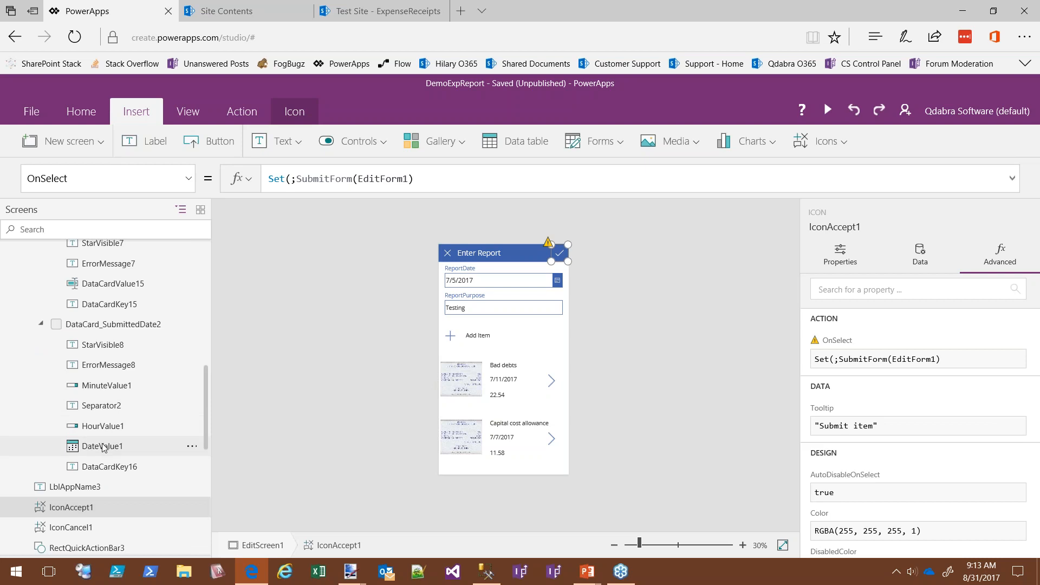
click(142, 447)
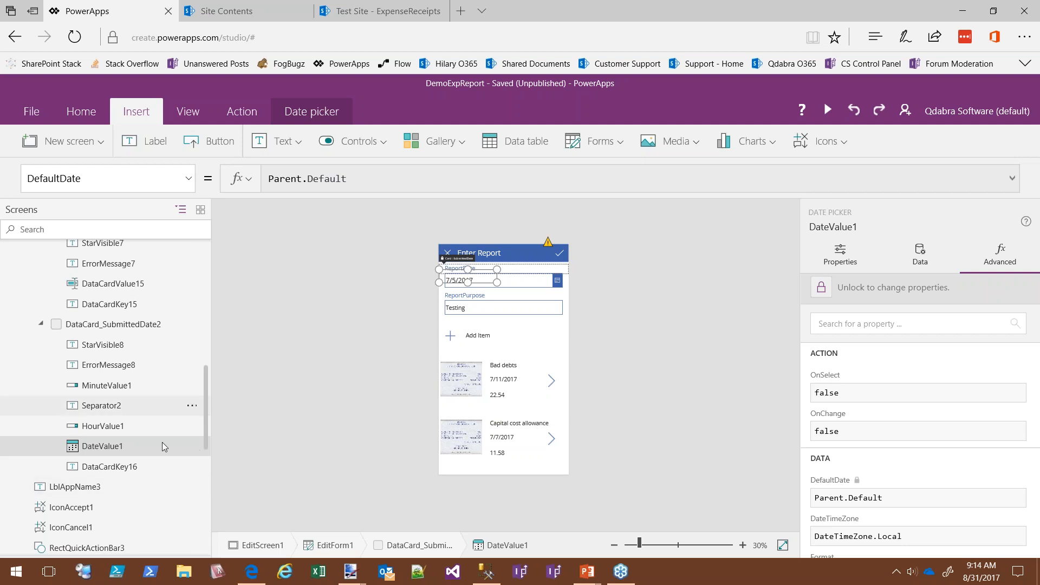
drag(206, 380, 218, 306)
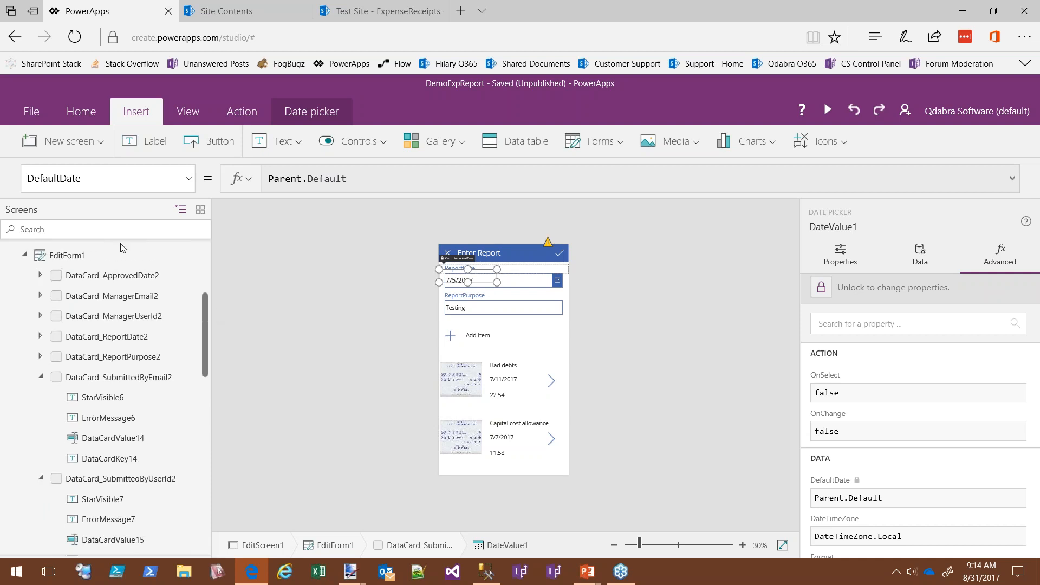
click(68, 256)
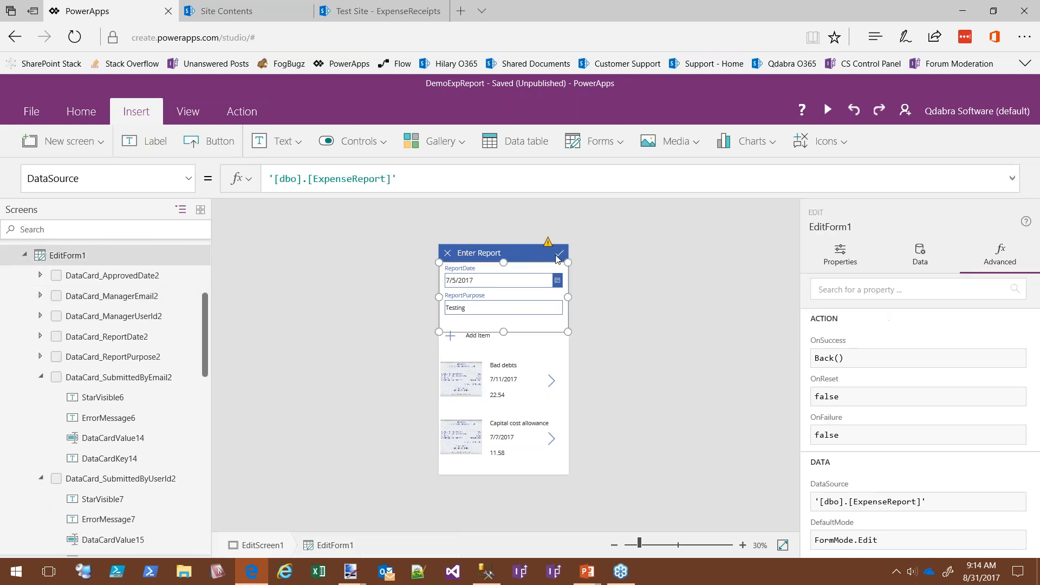
Step: Complete the Set call in the EditScreen1 check mark icon's OnSelect formula as Set(SubmitDateTime, Now())
click(558, 258)
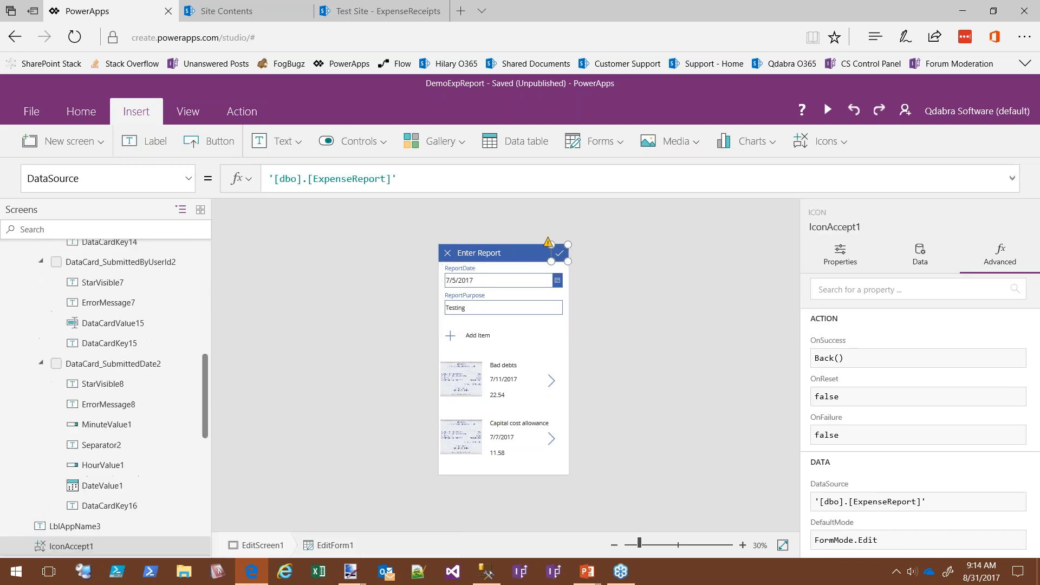
click(291, 179)
text())
text(SubmitDate)
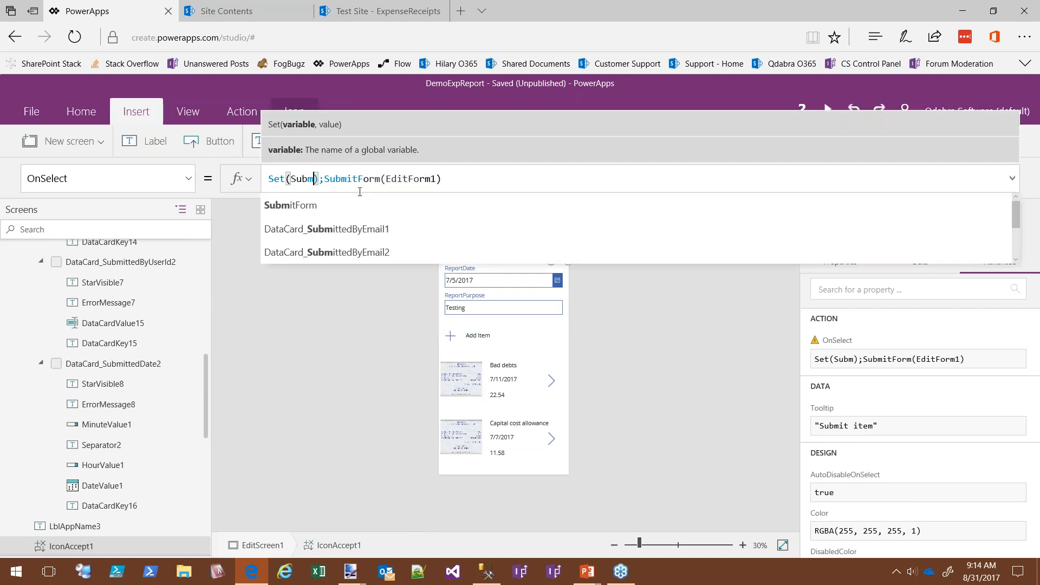
text(Time, No)
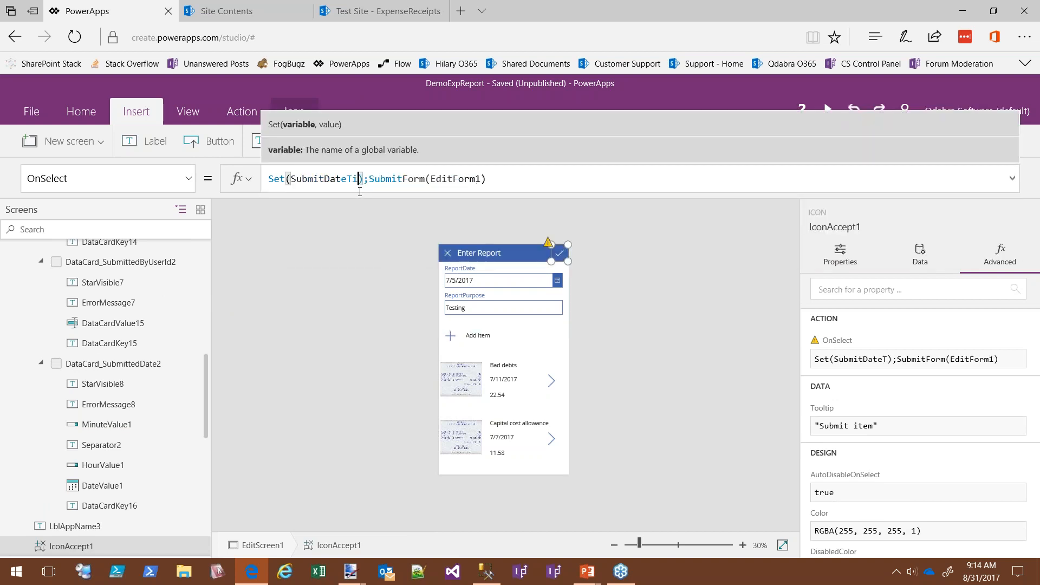
text(w())
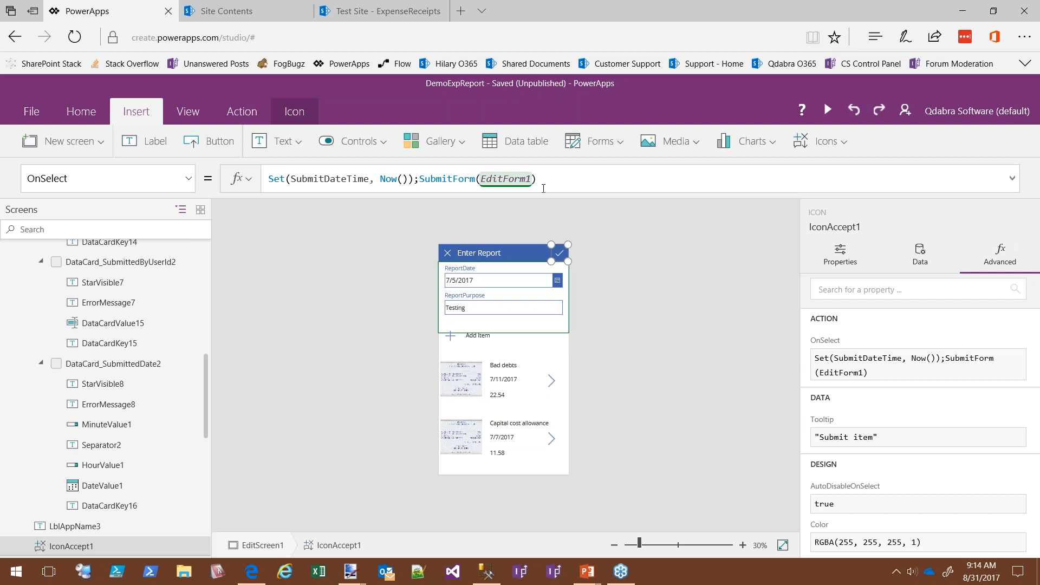
Step: Append ;If(CountRows(Filter(ExpenseItemColl, ReportId = 0)) > 0 ,UpdateIf(ExpenseItemColl,!IsEmpty(EditForm1.LastSubmit.ReportId), {ReportId: EditForm1.LastSubmit.ReportId}));Patch('[dbo].[ExpenseReportItem]',ExpenseItemColl); Clear(ExpenseItemColl) to the check mark icon's OnSelect formula
click(549, 187)
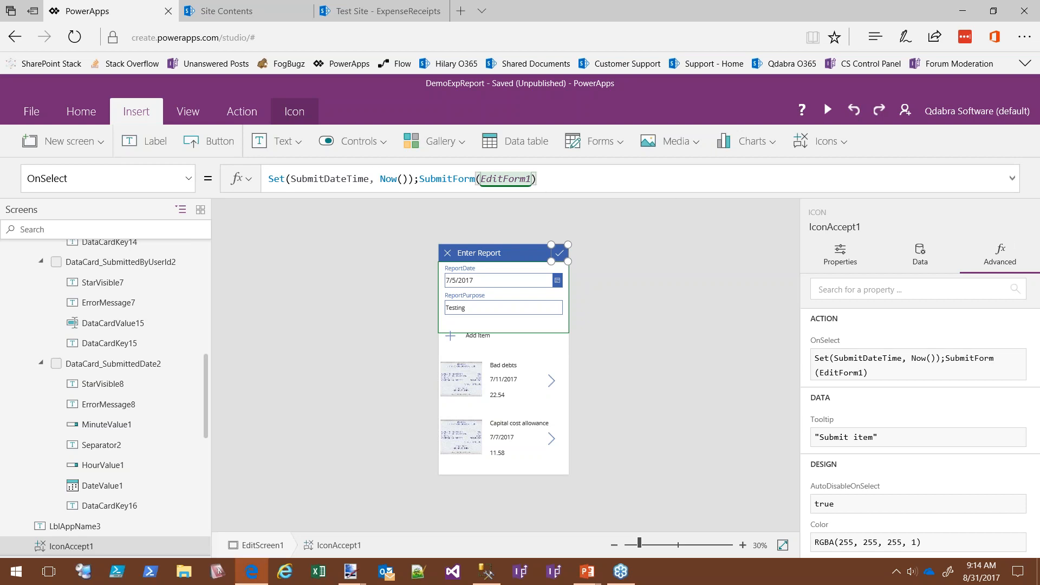
text(;)
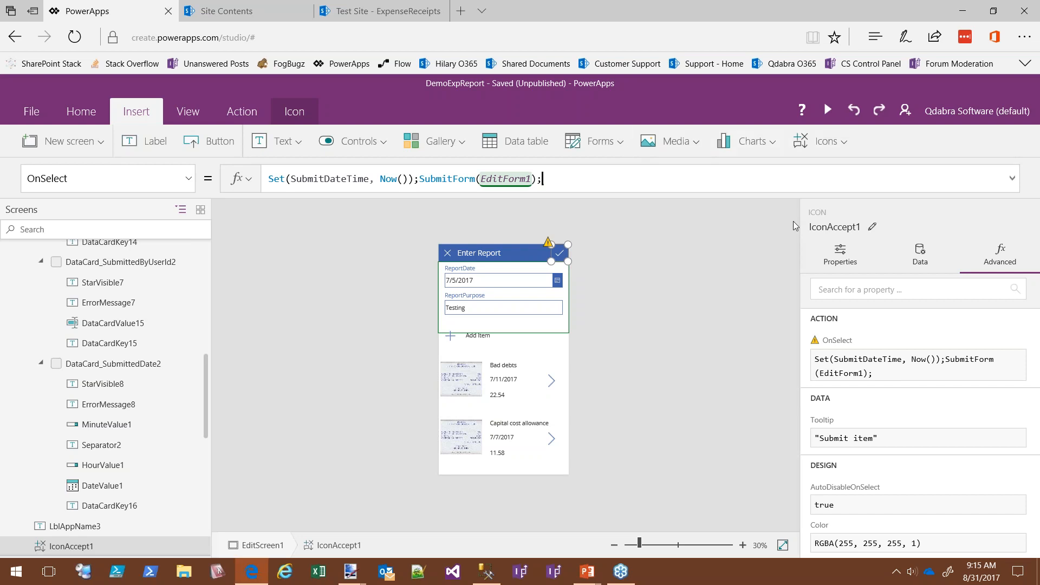
text(If(CountRows(Filter(ExpenseItemColl, ReportId = 0)) > 0 ,UpdateIf(ExpenseItemColl,!IsEmpty(EditForm1.LastSubmit.ReportId), {ReportId: EditForm1.LastSubmit.ReportId}));Patch('[dbo].[ExpenseReportItem]',ExpenseItemColl); Clear(ExpenseItemColl))
click(1012, 178)
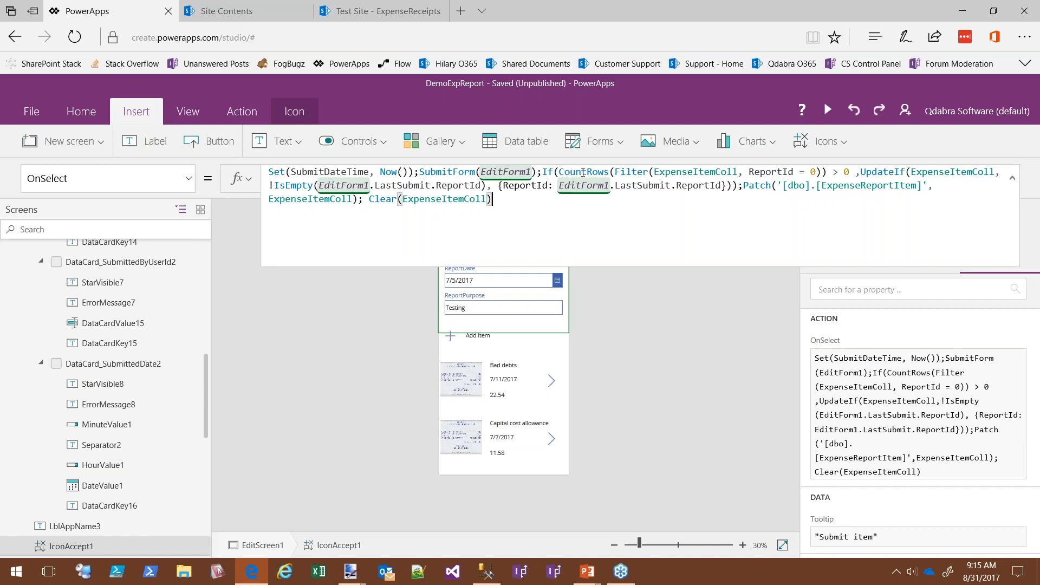
Step: Examine the CountRows condition, the UpdateIf arguments and the Patch and Clear calls in the check mark icon's OnSelect formula
double_click(583, 172)
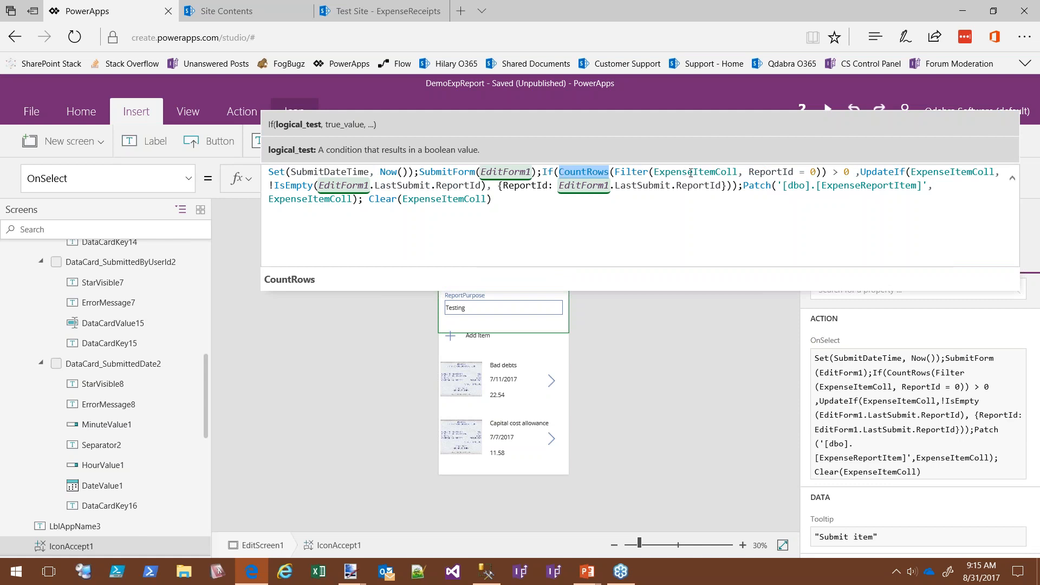
double_click(685, 173)
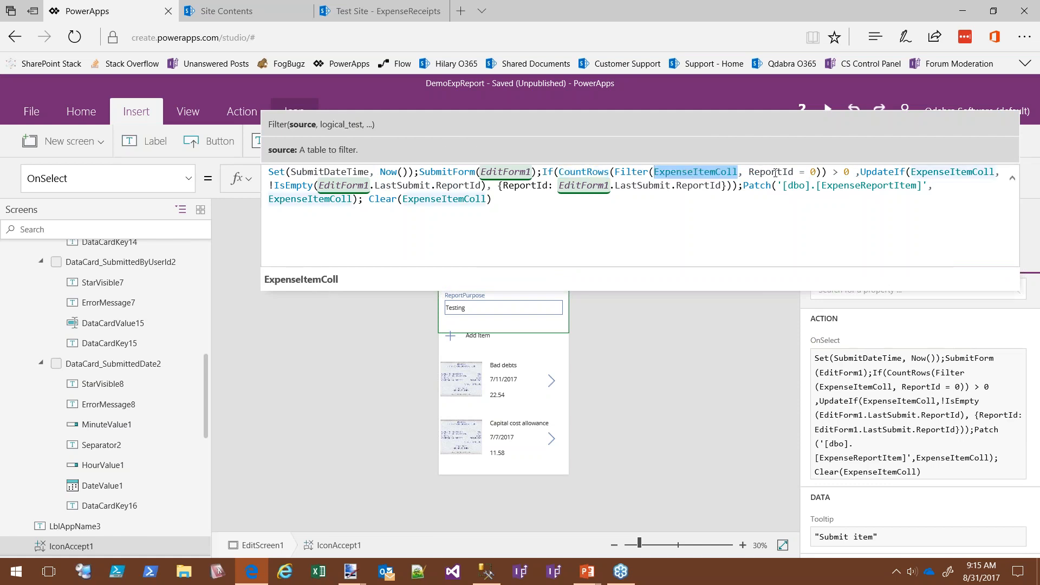
click(777, 173)
drag(851, 173, 1001, 173)
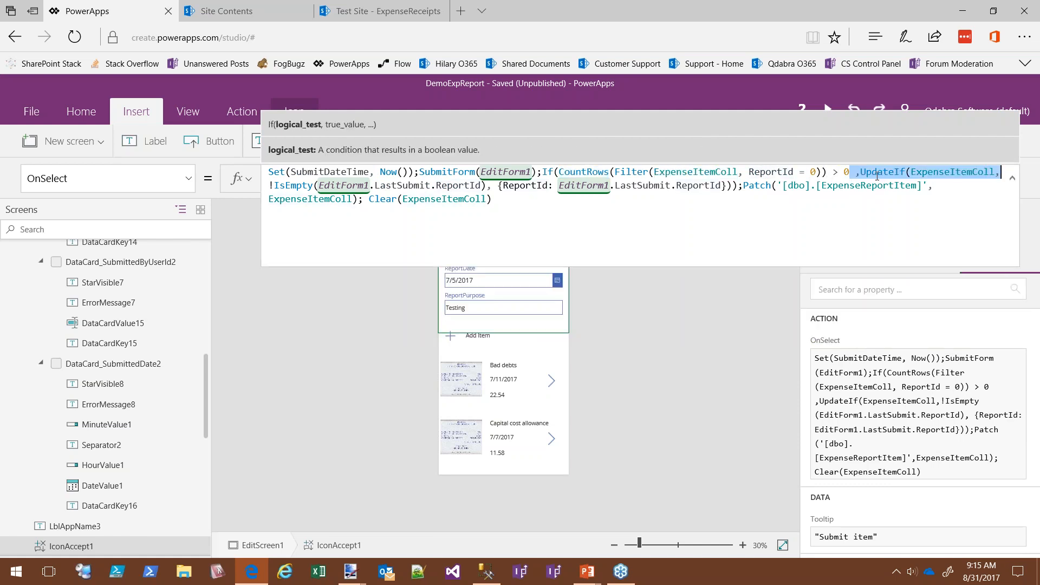
double_click(880, 173)
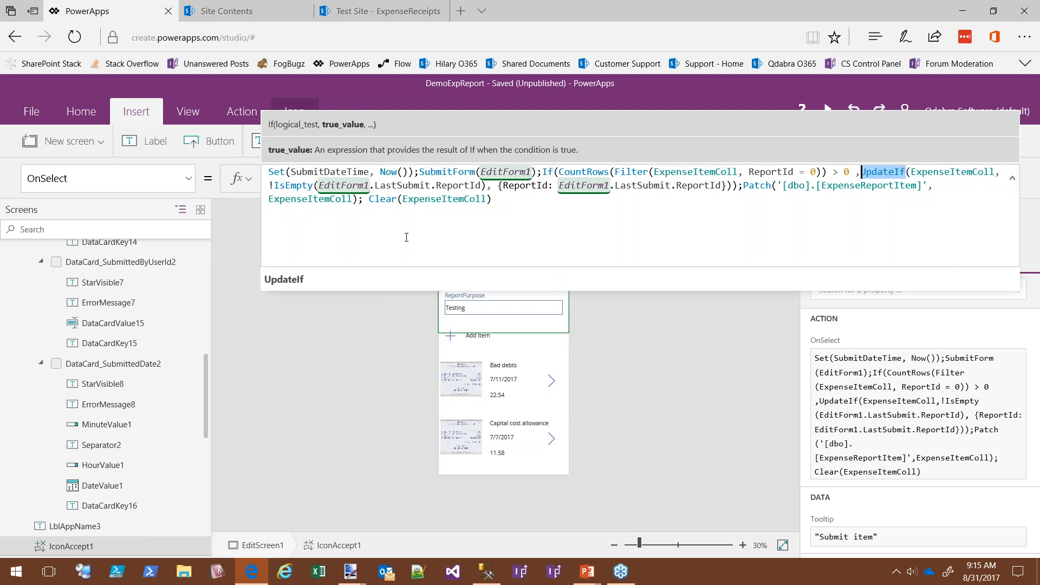
drag(481, 185, 437, 185)
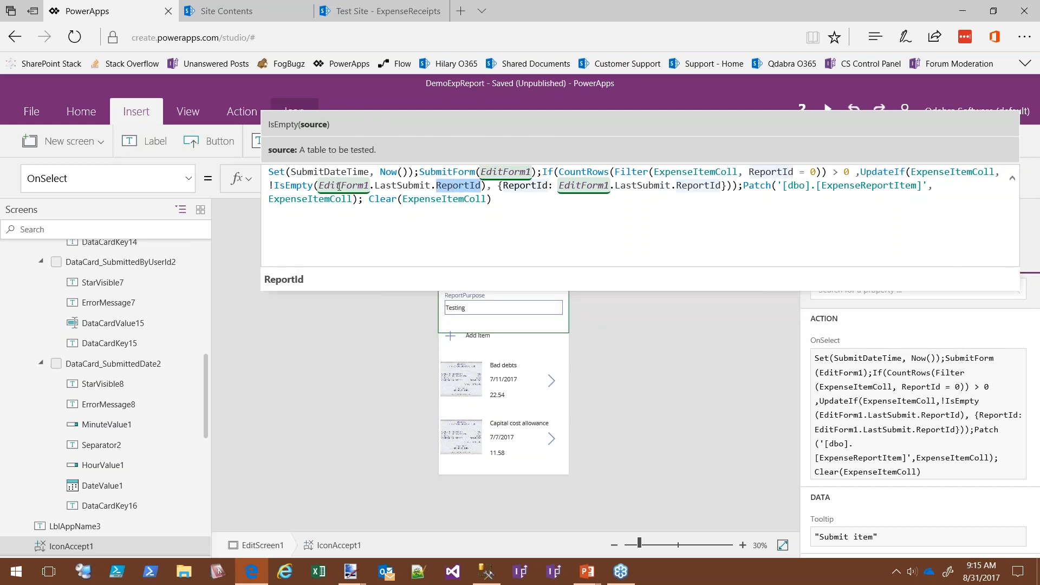
click(546, 190)
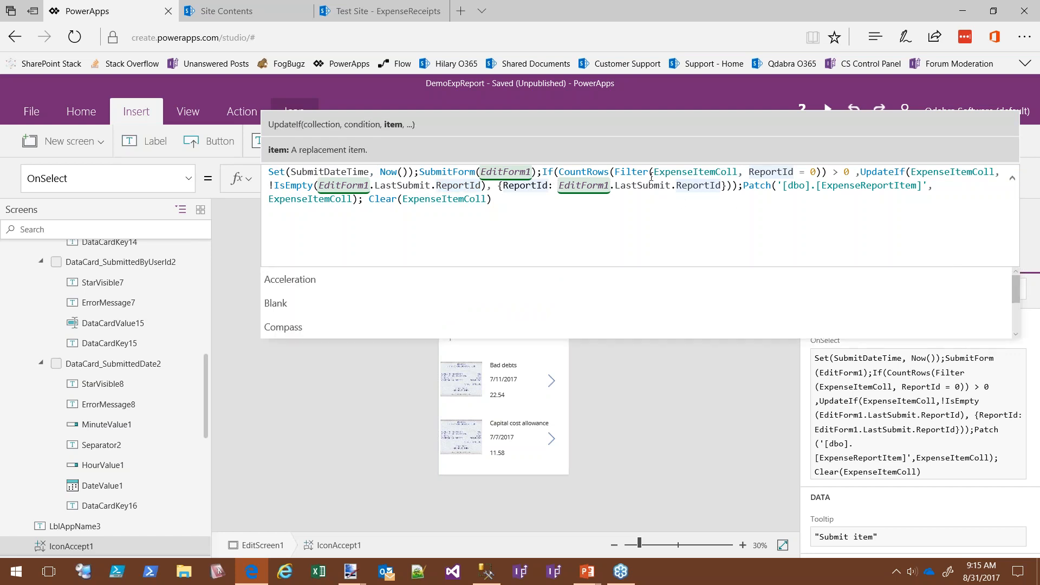
double_click(688, 172)
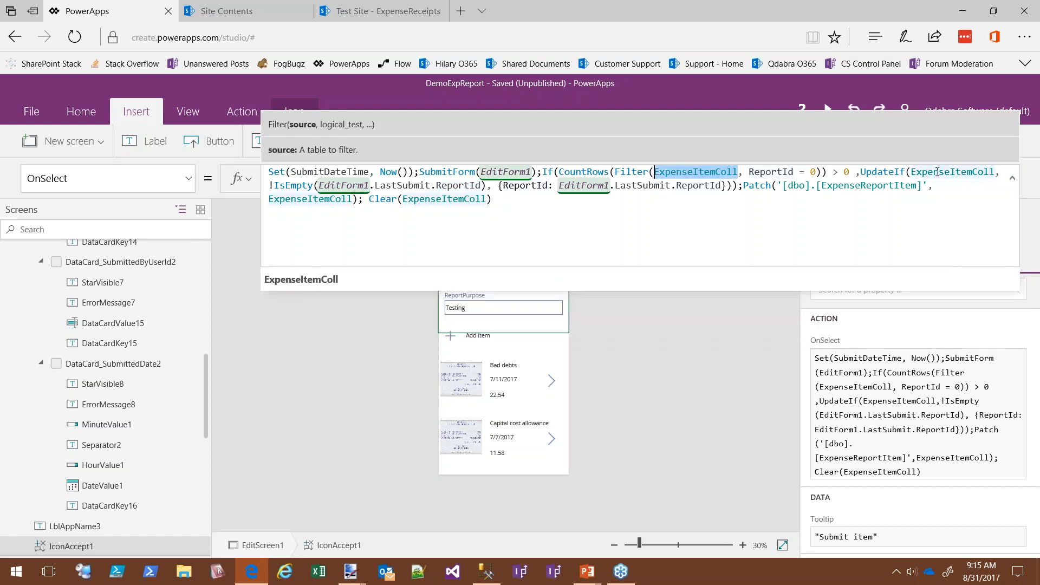
double_click(649, 185)
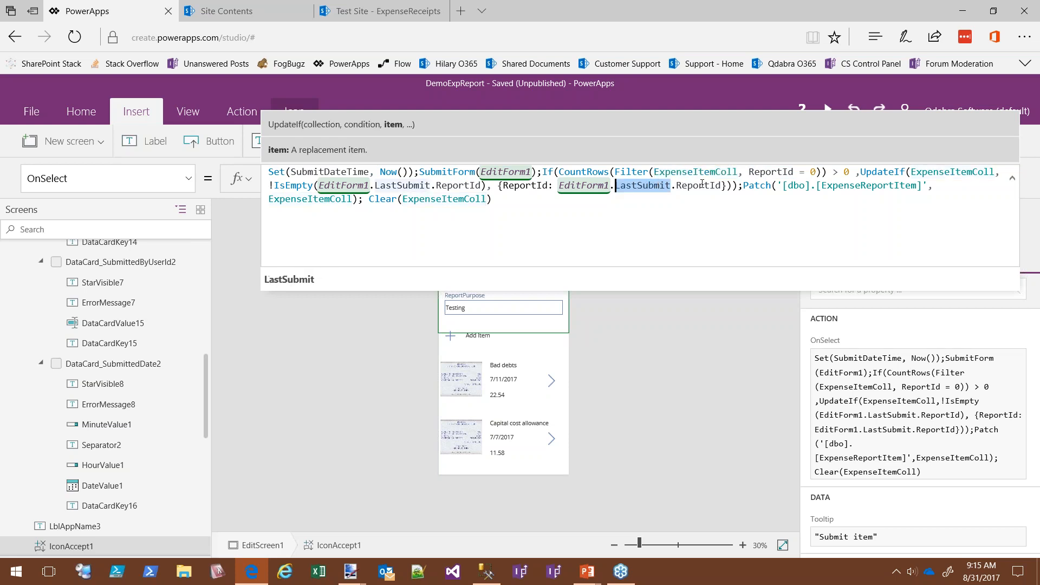
double_click(703, 186)
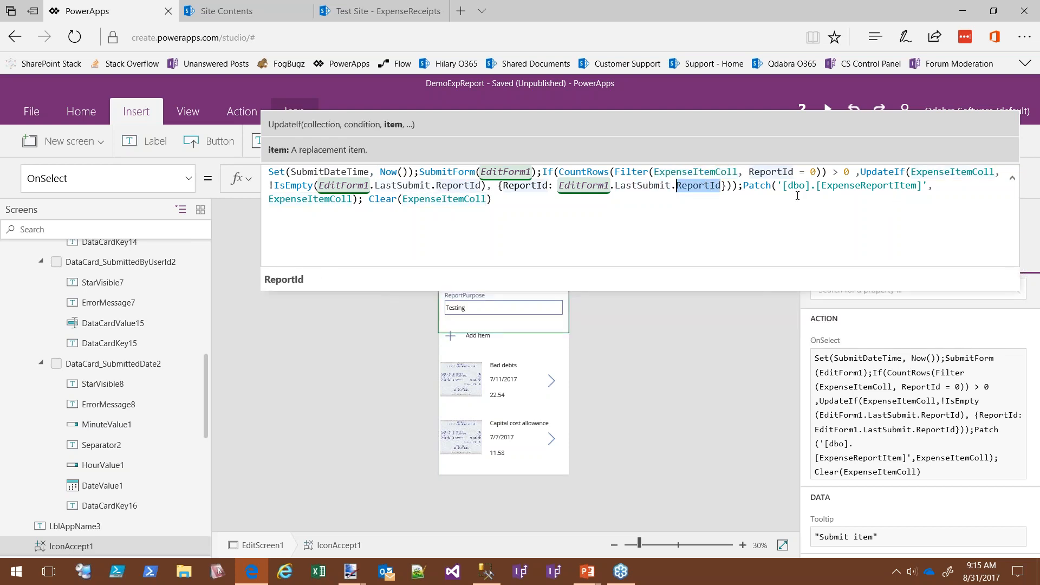
click(544, 172)
drag(637, 179, 739, 186)
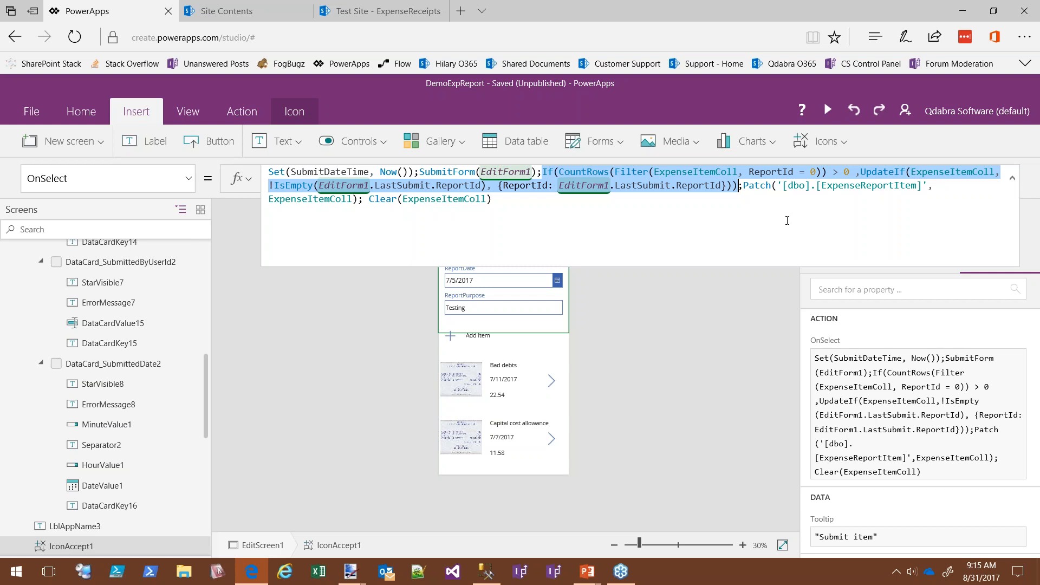
click(754, 201)
drag(743, 186, 763, 199)
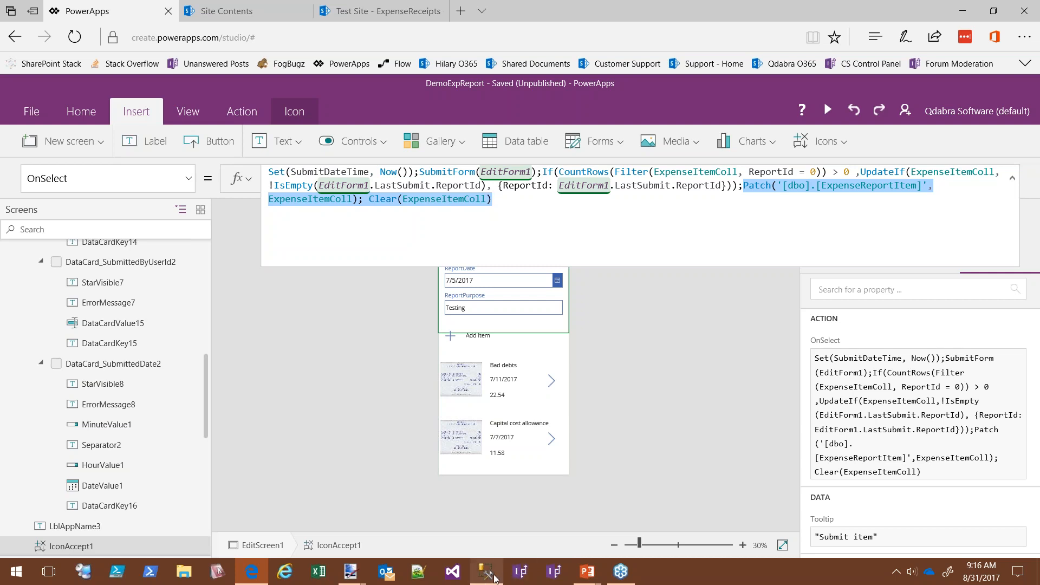
Step: Switch to SQL Server Management Studio, examine the columns of the dbo.ExpenseReport table, and return to PowerApps
click(486, 571)
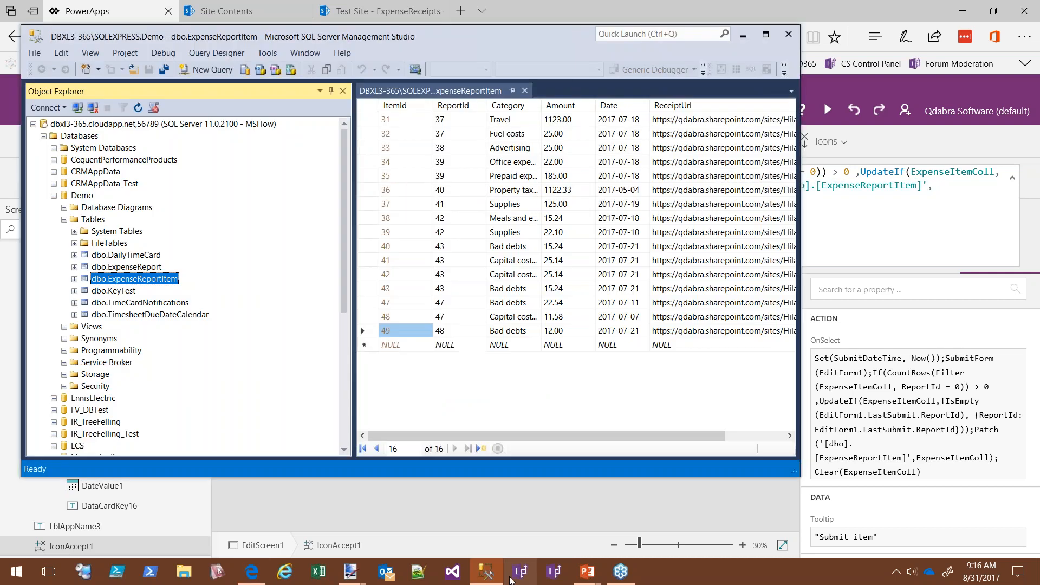
click(75, 267)
click(85, 280)
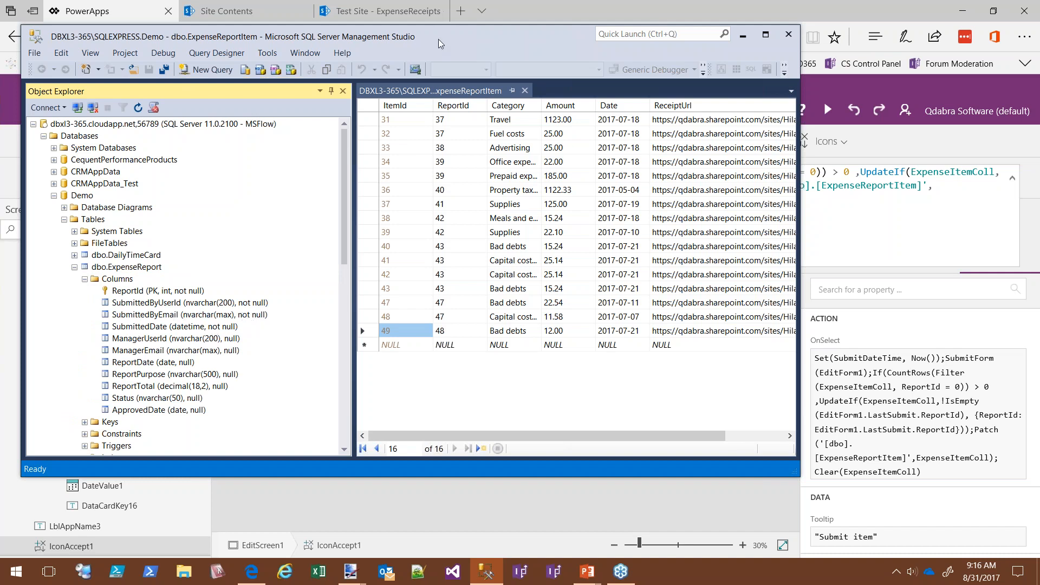
key(alt+Tab)
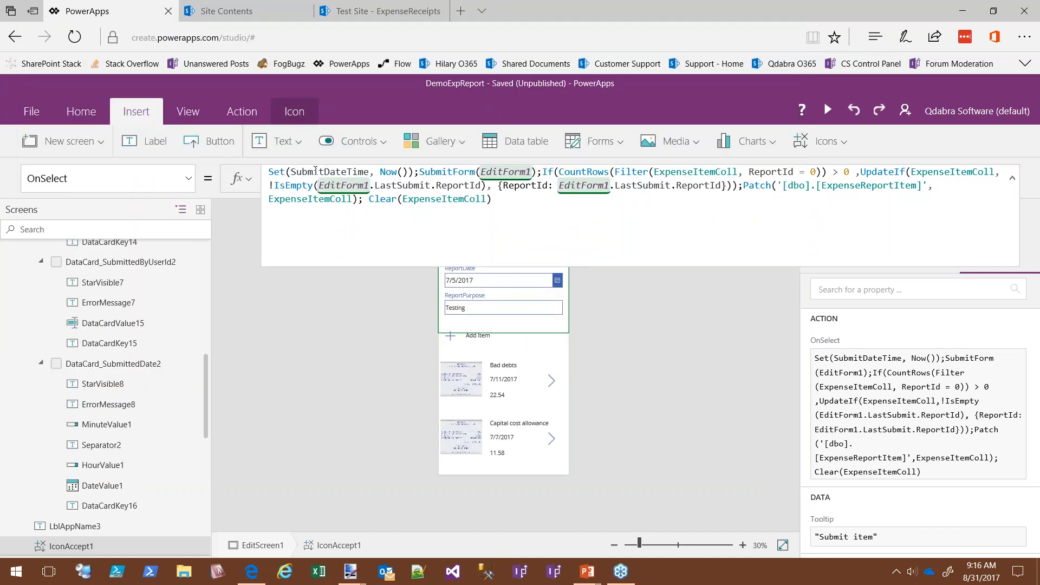
Step: Insert Set(UserId, Office365Users. between the SubmitDateTime Set call and SubmitForm(EditForm1) in the check mark icon's OnSelect formula
click(304, 173)
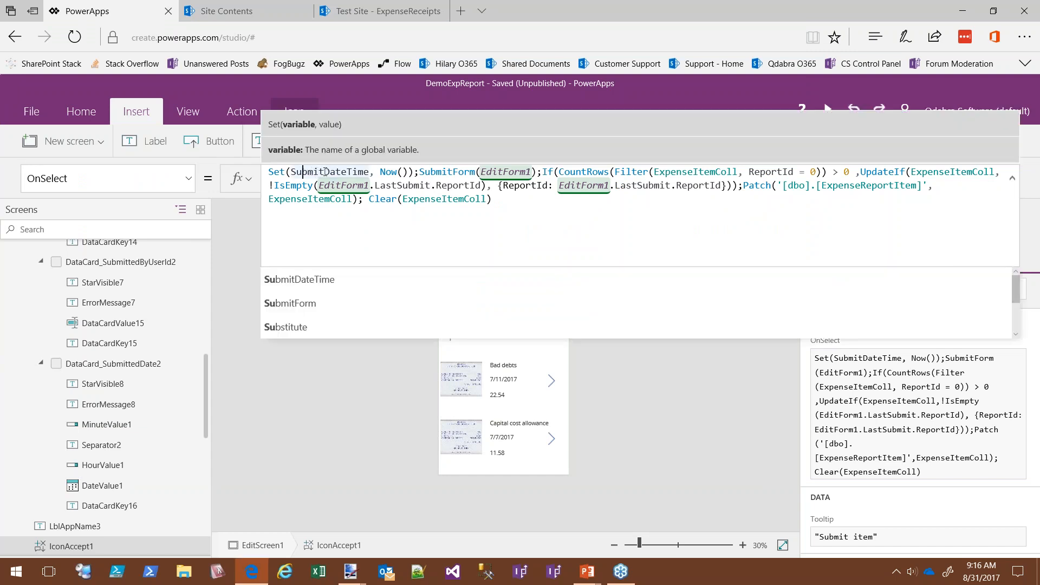
click(415, 173)
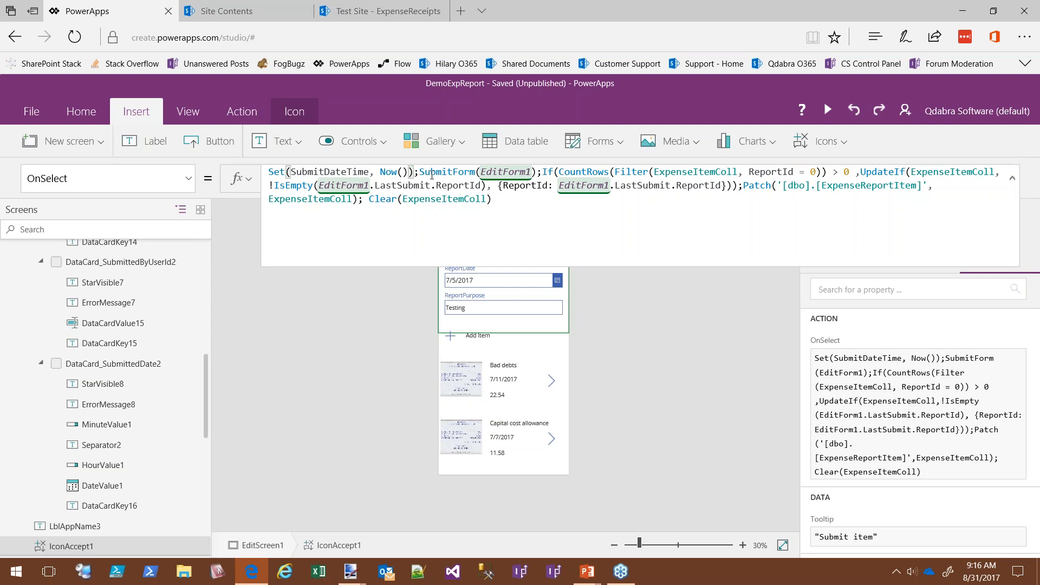
text(;)
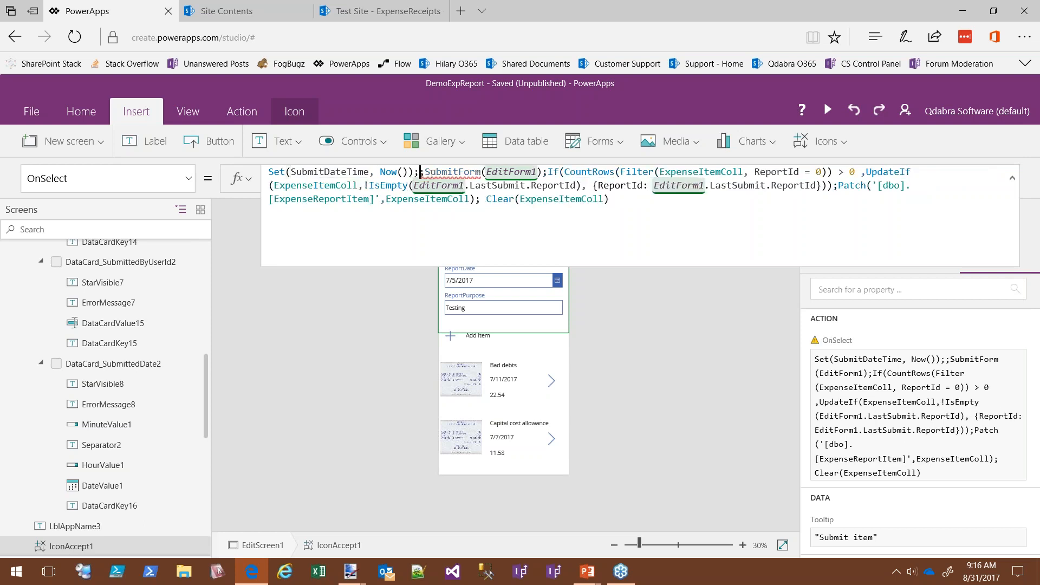
text(Set()
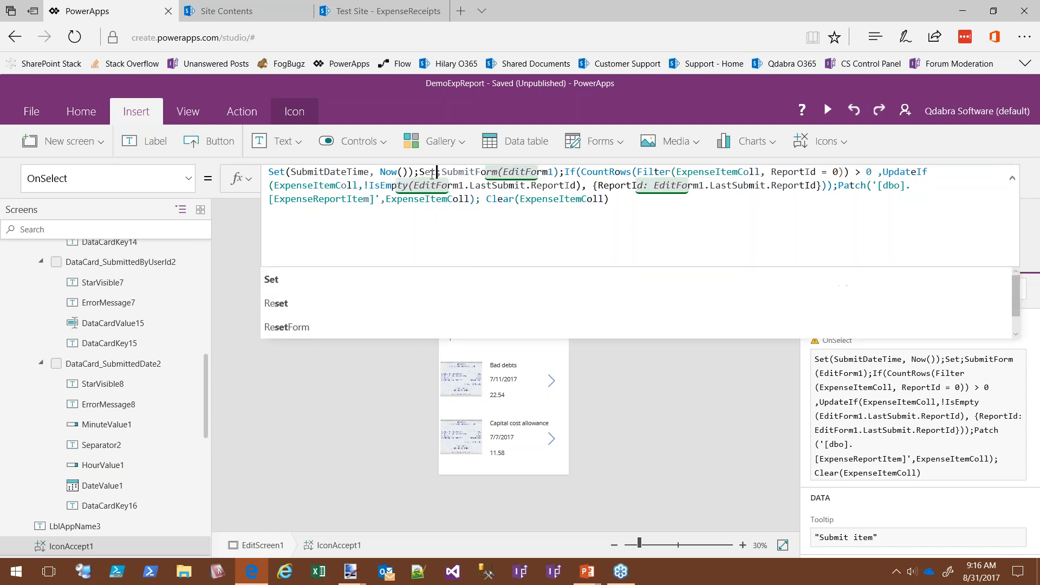
text(UserEmai)
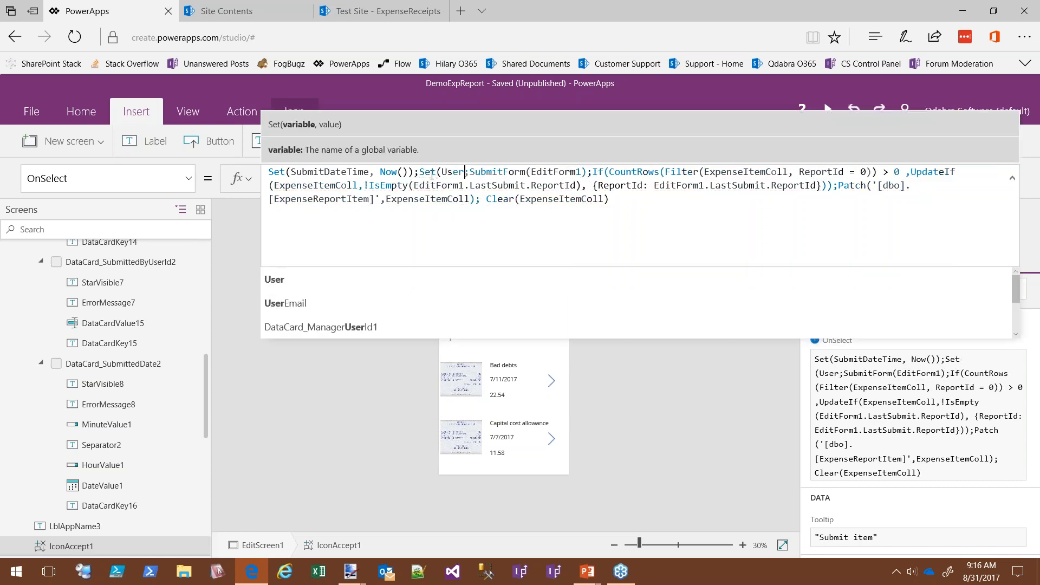
key(BackSpace)
key(BackSpace)
key(BackSpace)
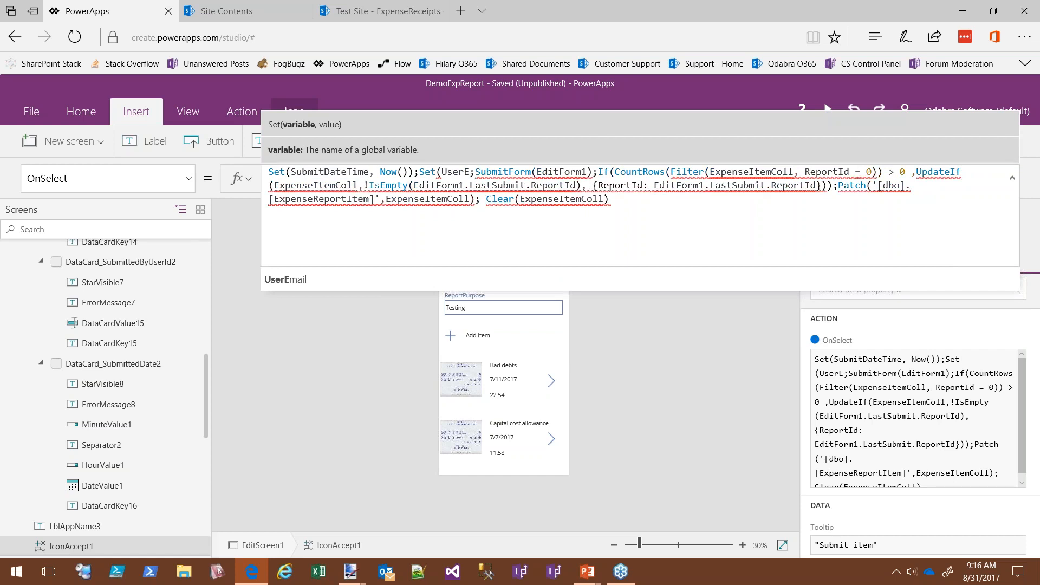
key(BackSpace)
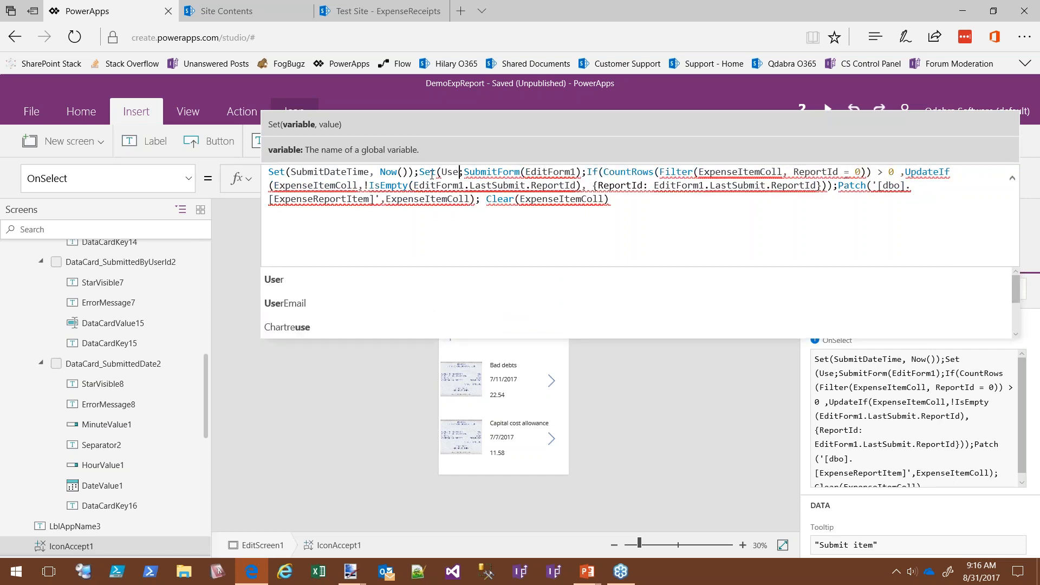
text(rId)
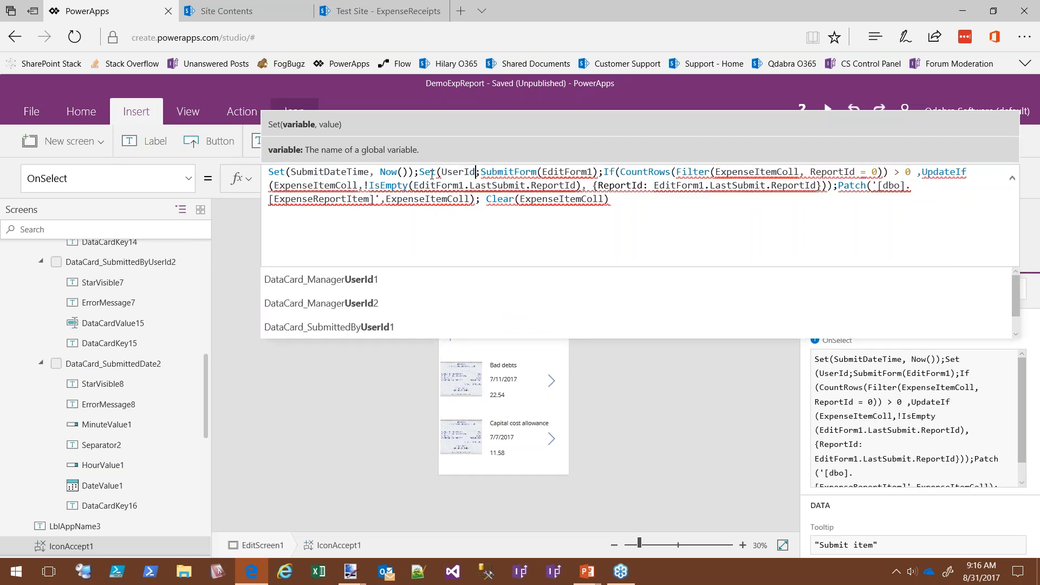
text(, Offic)
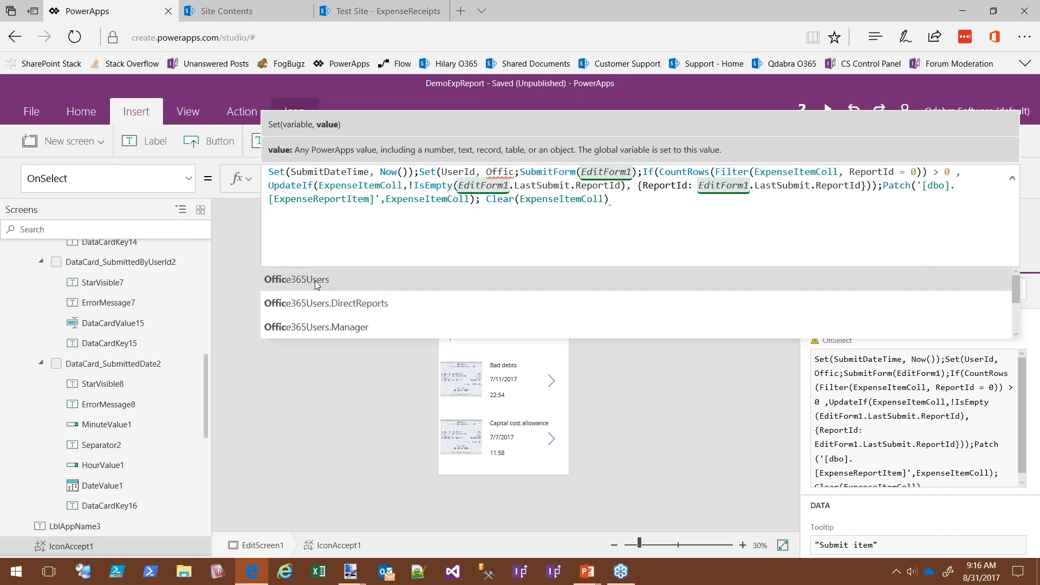
click(294, 286)
click(235, 295)
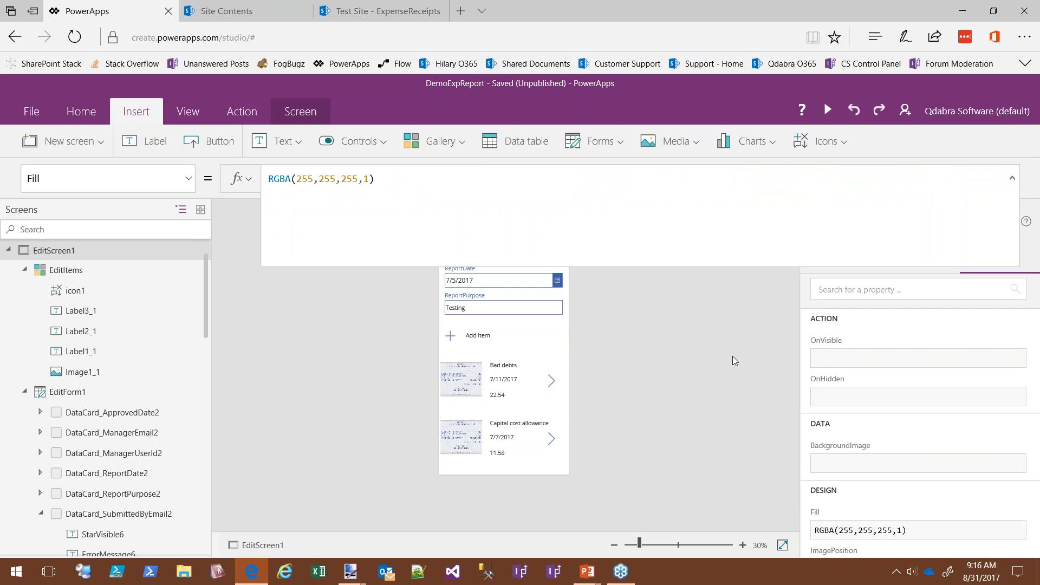
Step: Reopen the check mark icon's OnSelect formula on EditScreen1 and write the UserId call as Set(UserId, Office365Users,User().Id)
click(1012, 178)
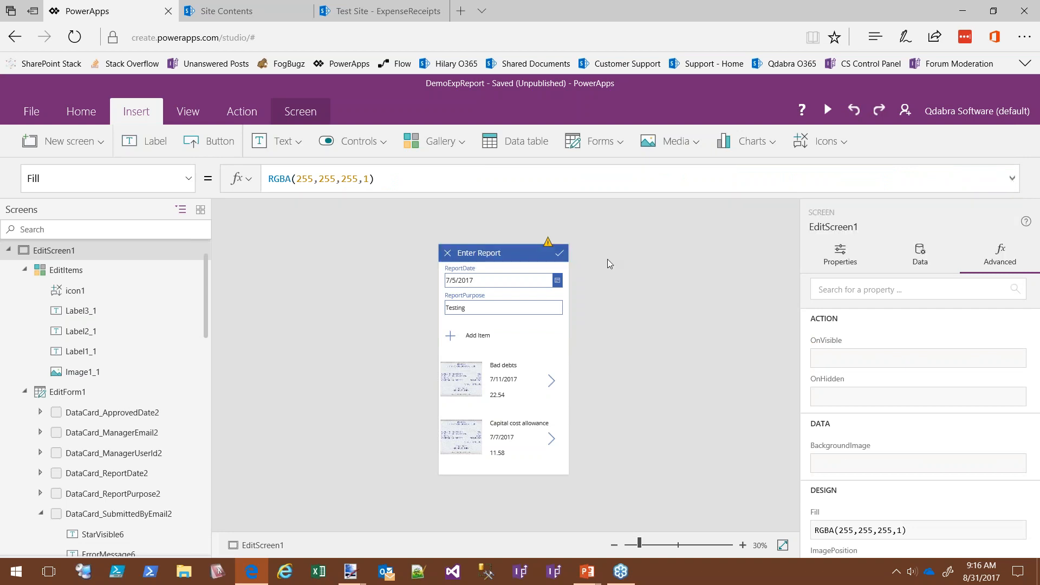
click(555, 253)
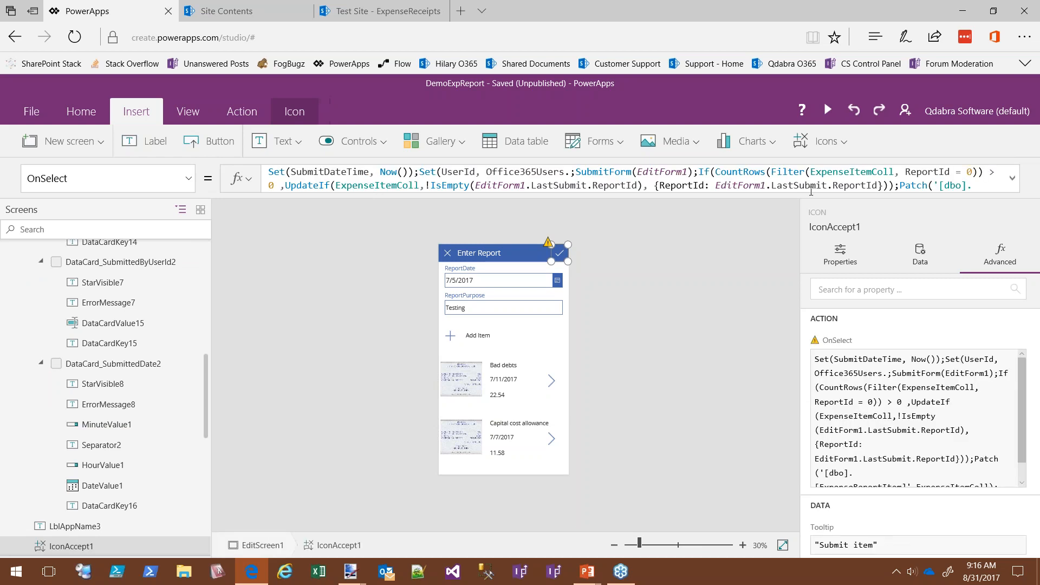
click(1013, 178)
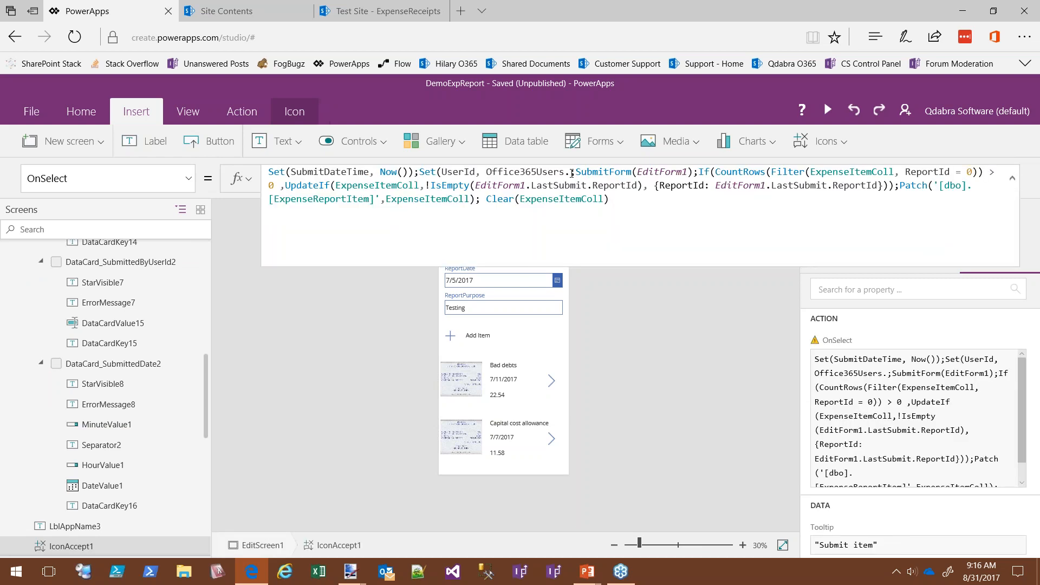
click(571, 174)
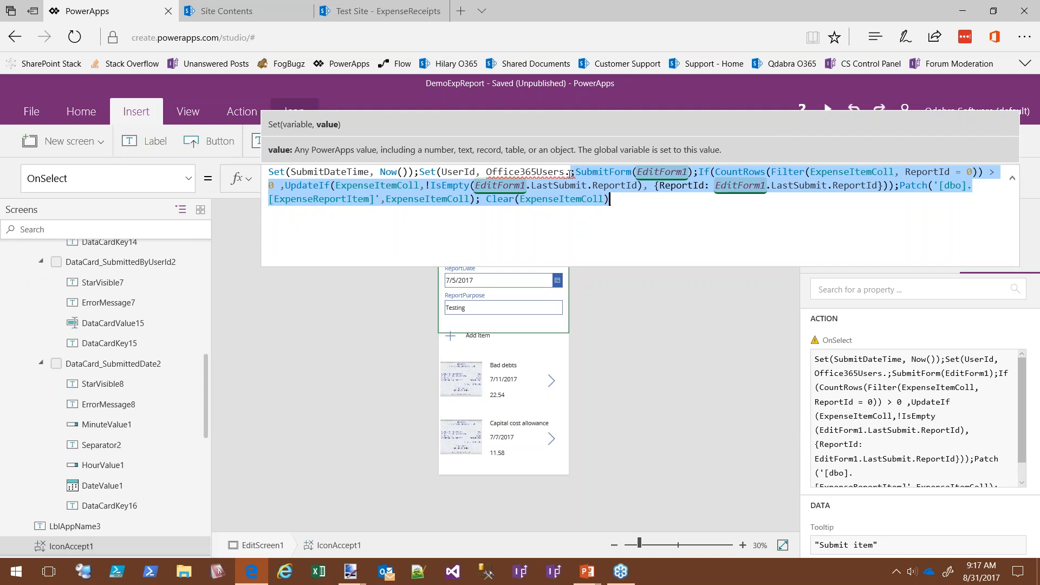
click(566, 174)
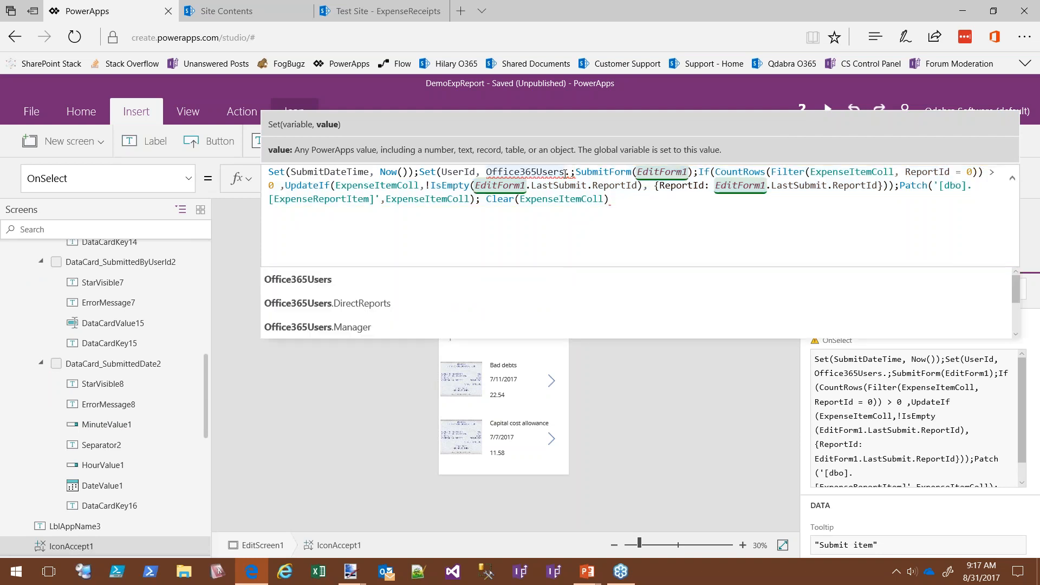
click(572, 173)
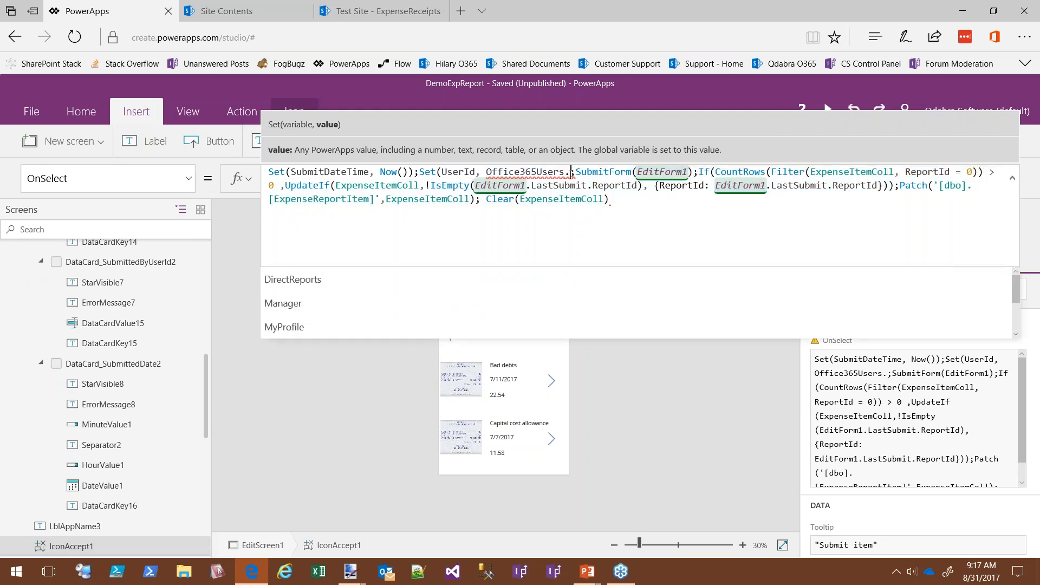
text();Set(User)
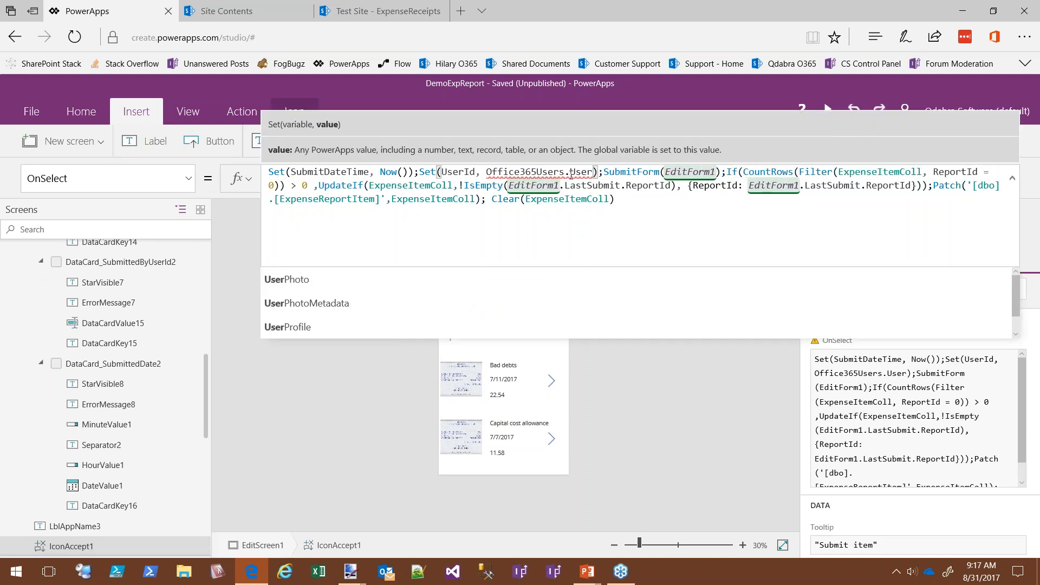
key(BackSpace)
key(BackSpace)
key(BackSpace)
key(BackSpace)
key(BackSpace)
key(BackSpace)
text(s,User())
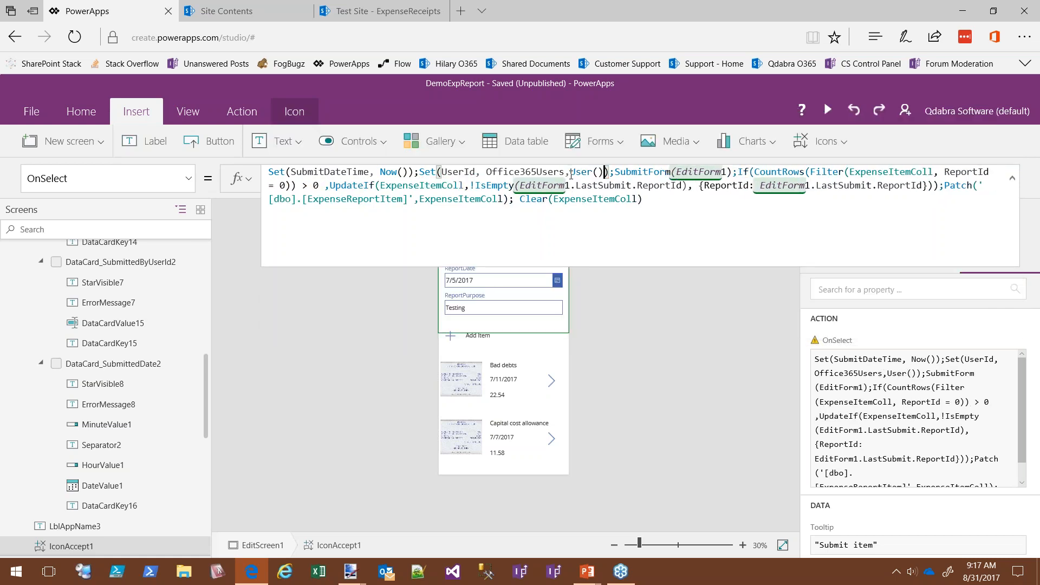
text(.Id)
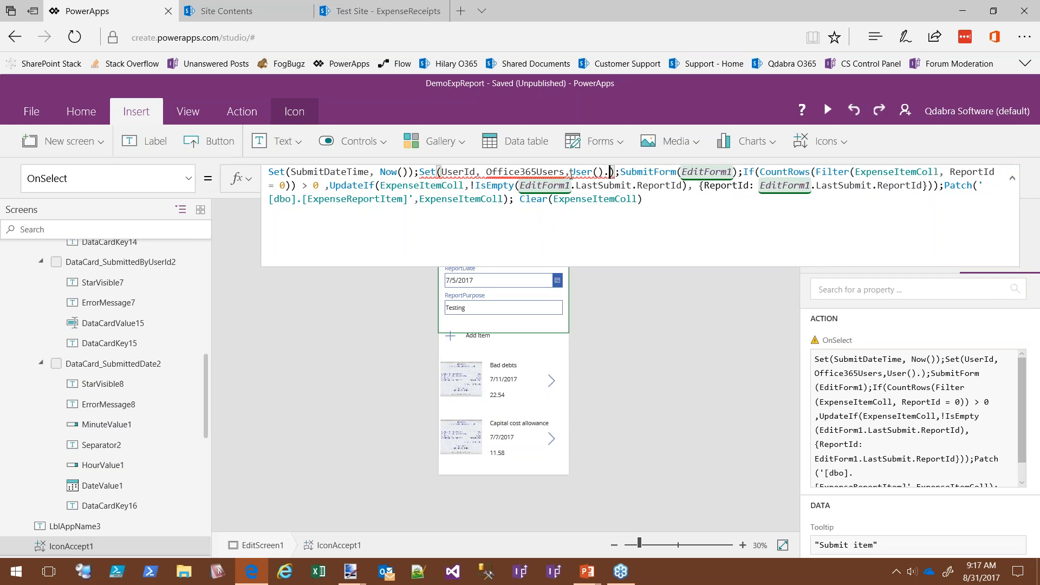
Step: Pass UserEmail as the argument of User() in the UserId Set call
key(Left)
key(Left)
key(Left)
key(Left)
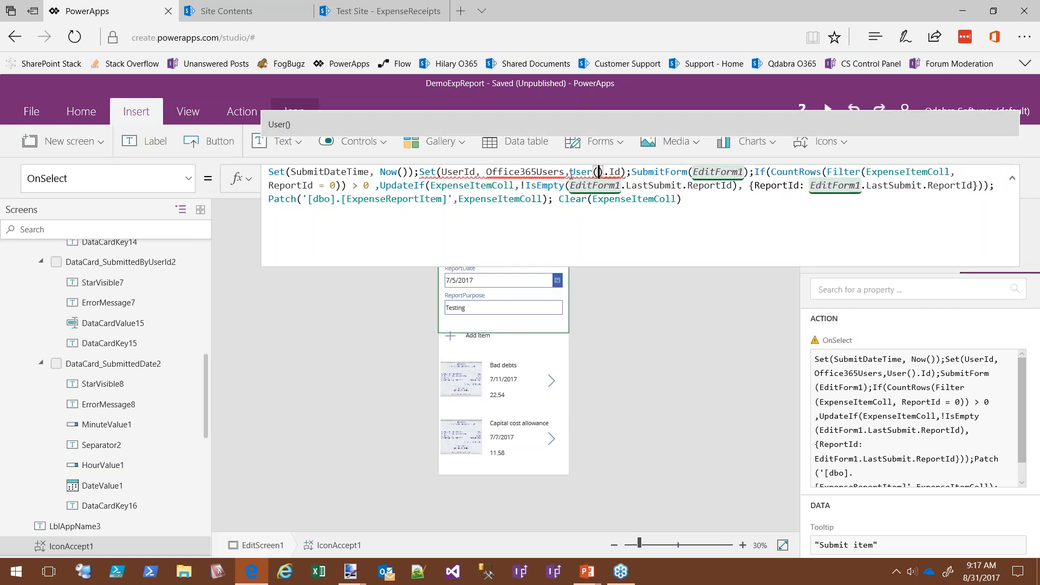
text(UserEmail)
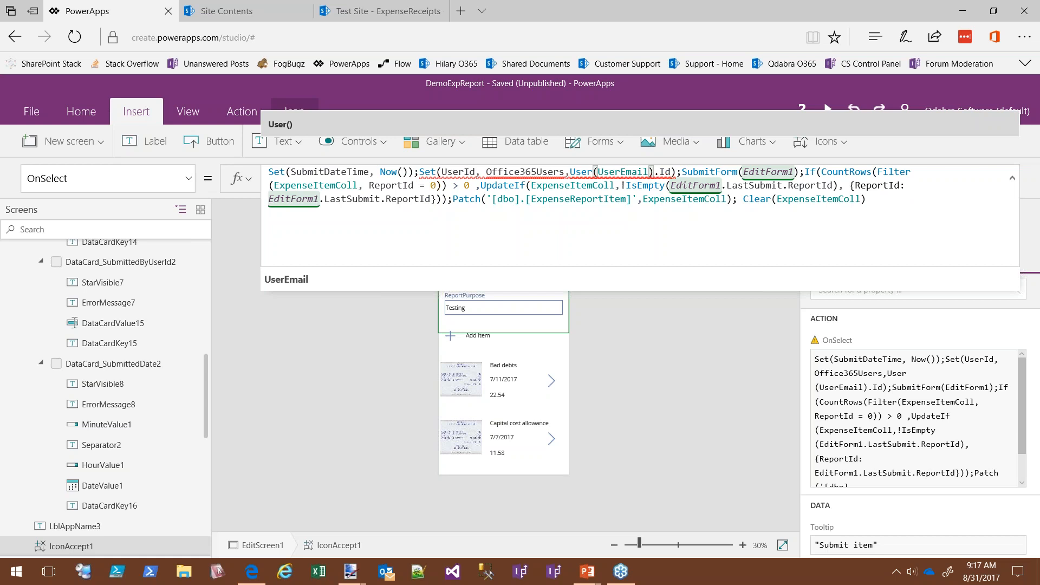
Step: Correct the UserId Set call in the check mark icon's OnSelect formula to Office365Users.UserProfile(UserEmail).Id
click(568, 173)
key(BackSpace)
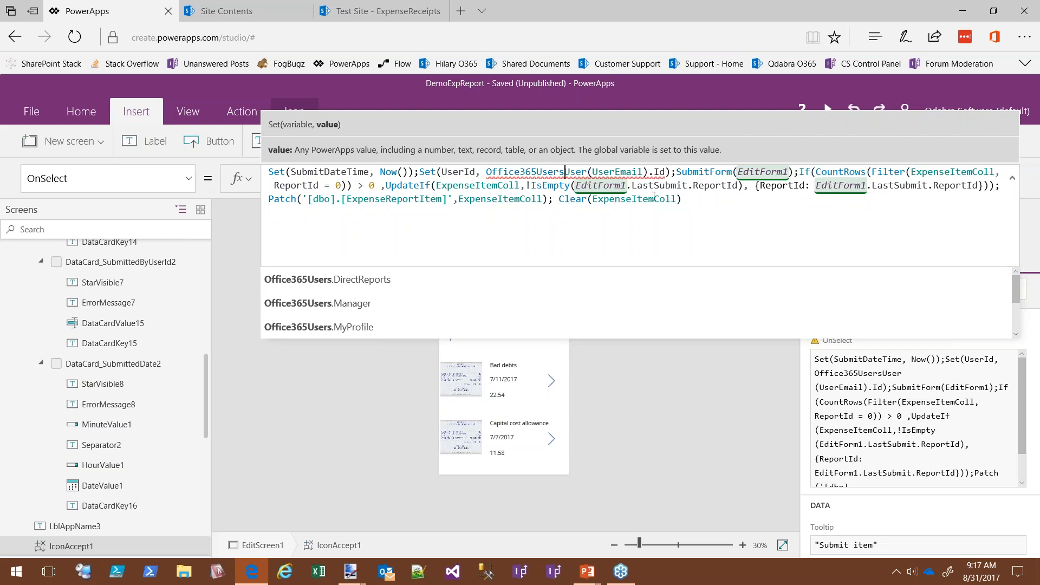
text(.)
key(Right)
key(Right)
key(Right)
key(Right)
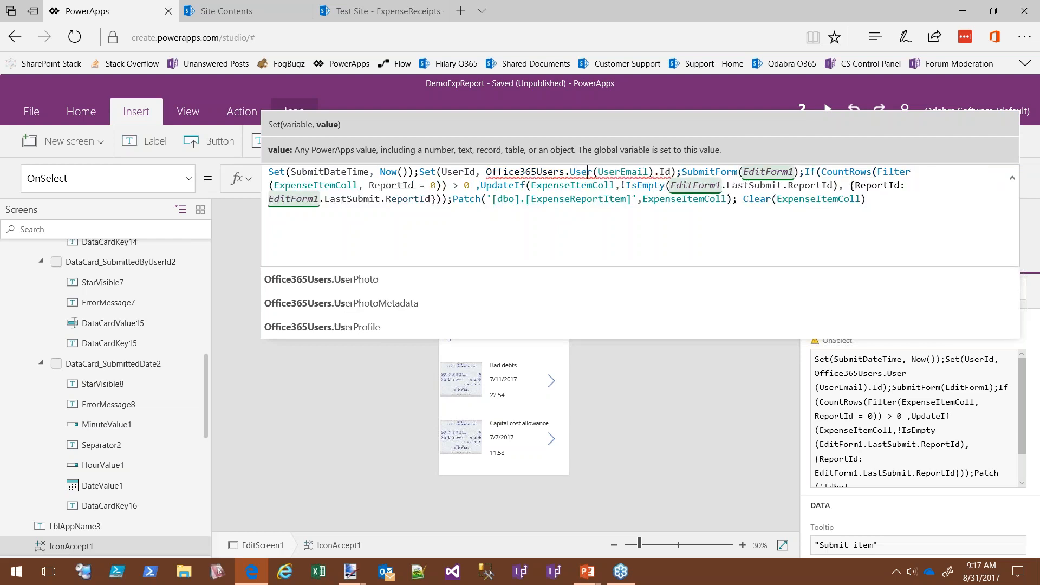
text(Profile)
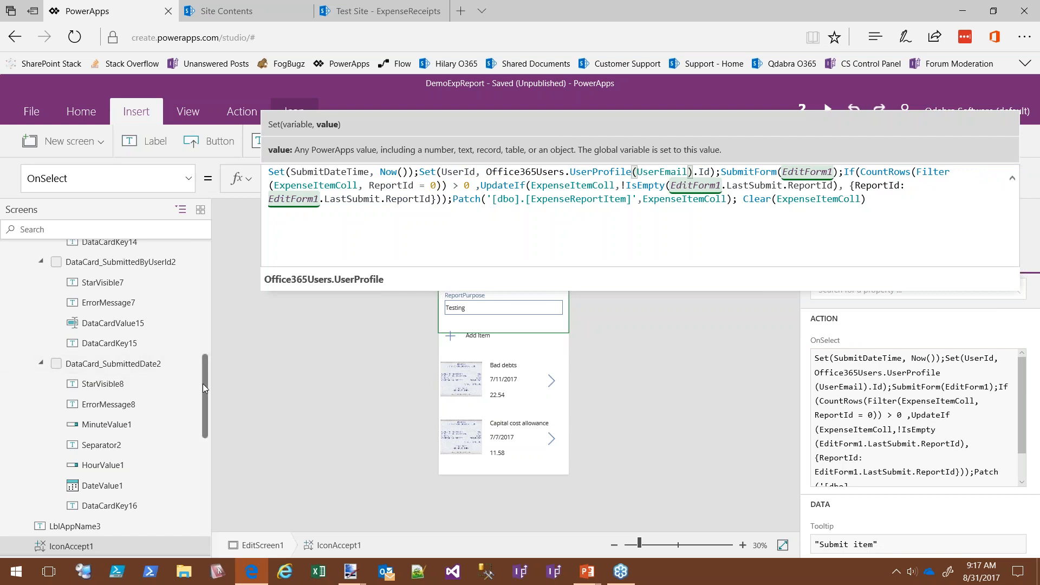
Step: Set the Default of DataCardValue15 in the DataCard_SubmittedByUserId2 card to UserId
drag(203, 386, 204, 363)
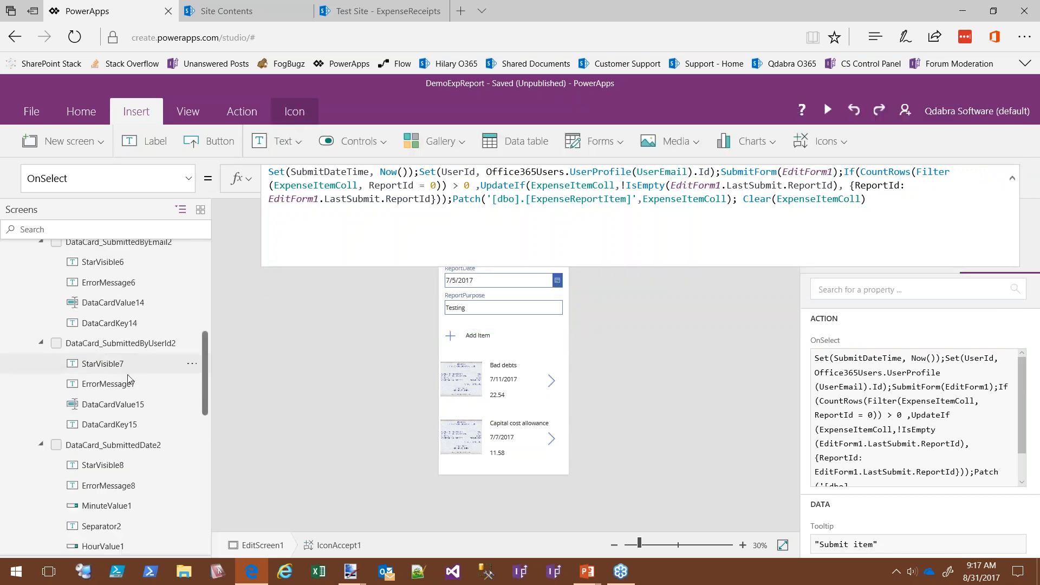
click(119, 406)
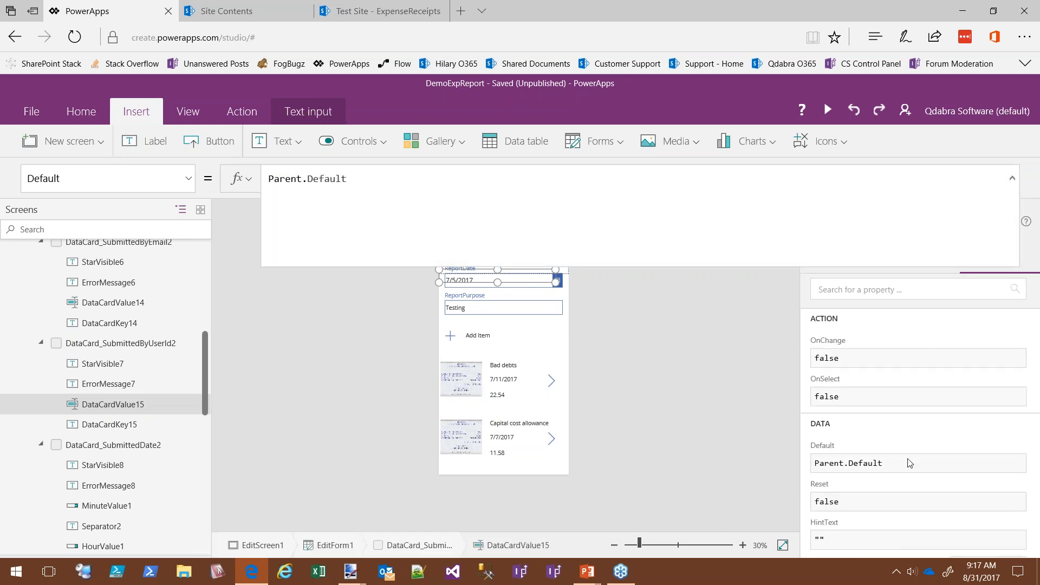
drag(913, 462, 812, 460)
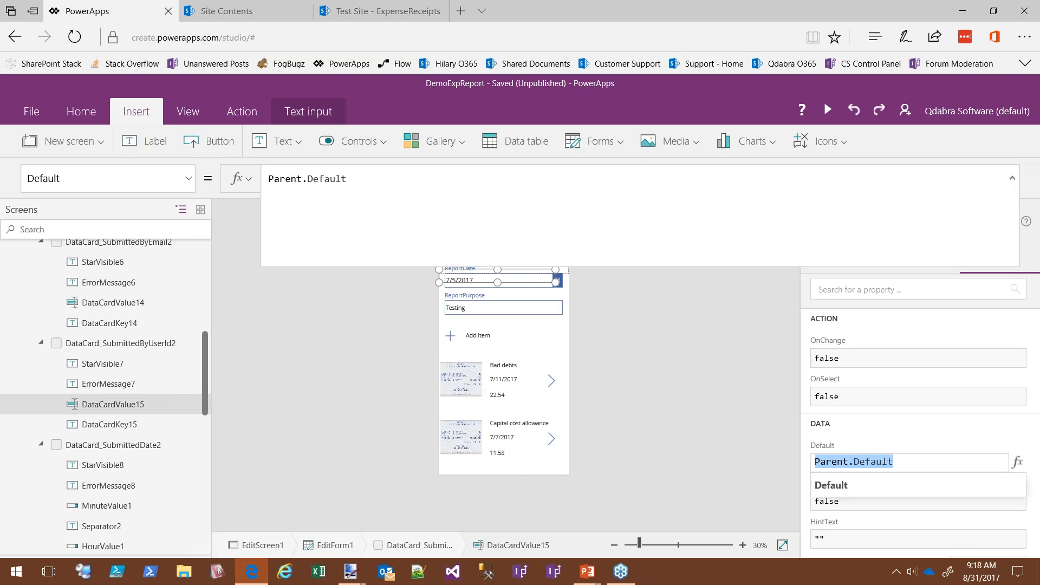
text(UserId)
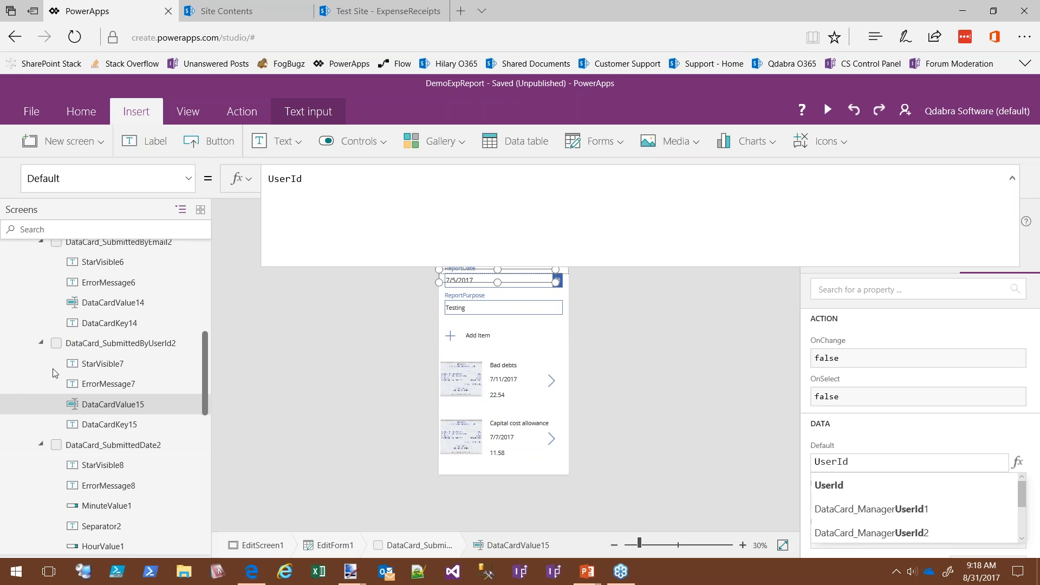
click(281, 454)
Step: Unlock the DataCard_SubmittedDate2 card and expand its additional data properties, including Default and Update
click(113, 445)
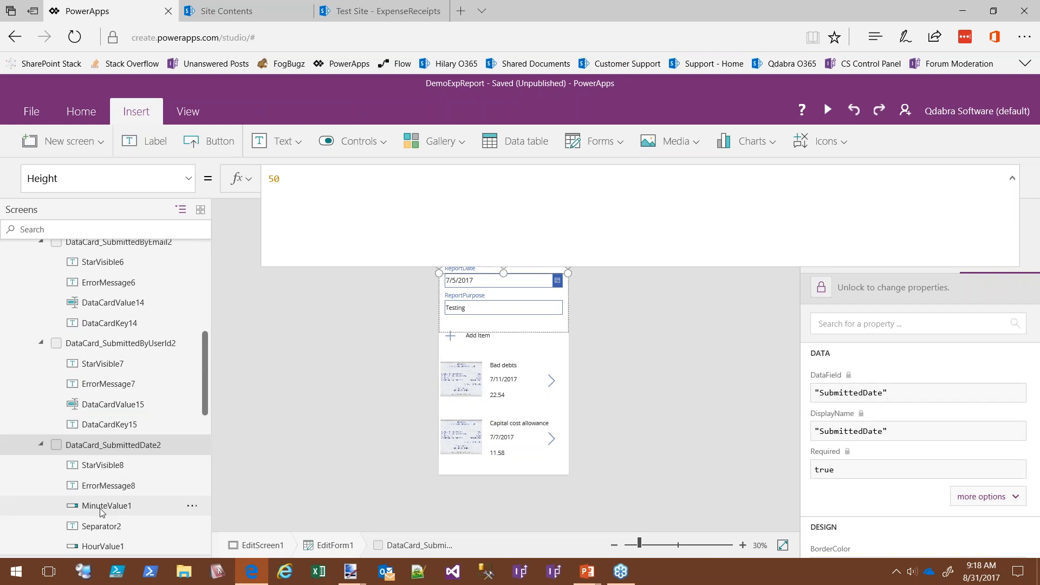
scroll(154, 478, down, 3)
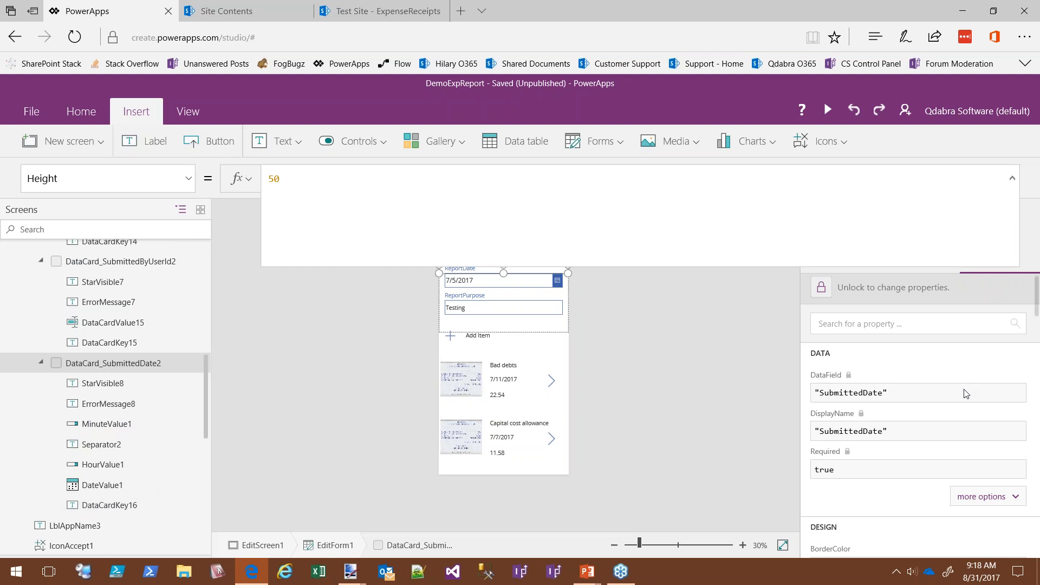
click(823, 289)
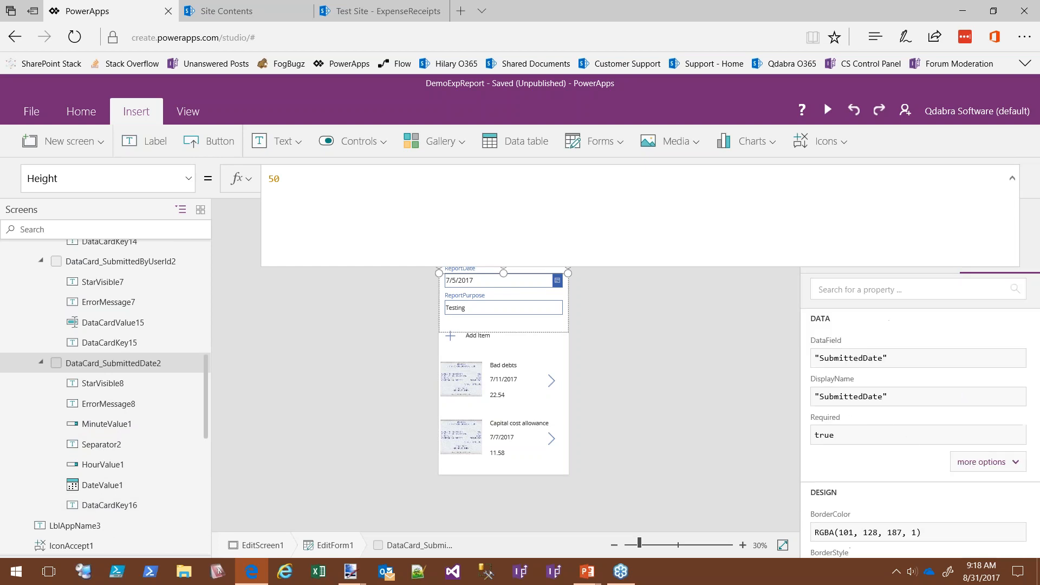
scroll(874, 457, down, 3)
scroll(874, 457, up, 3)
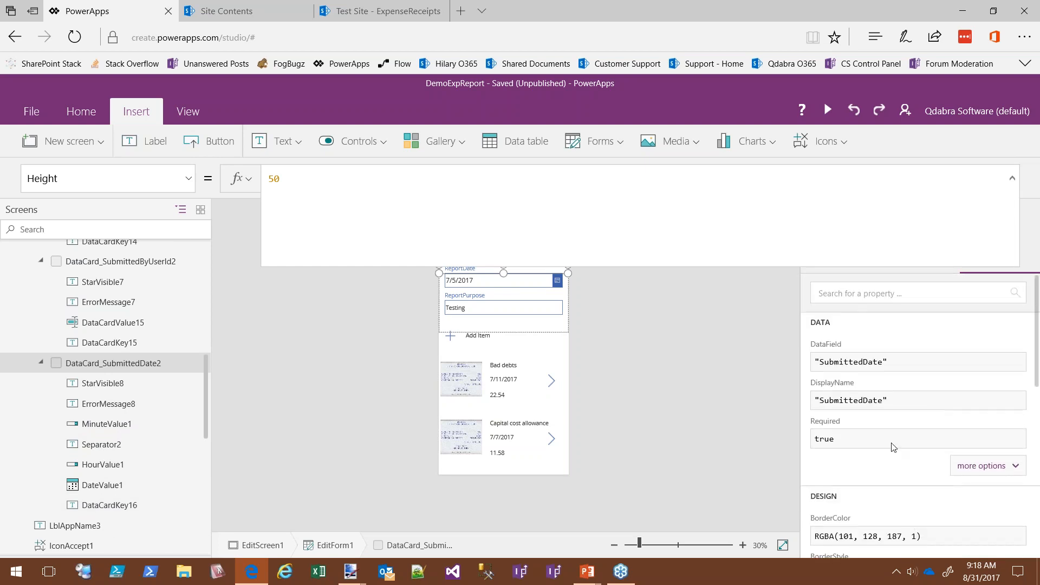
scroll(888, 434, down, 5)
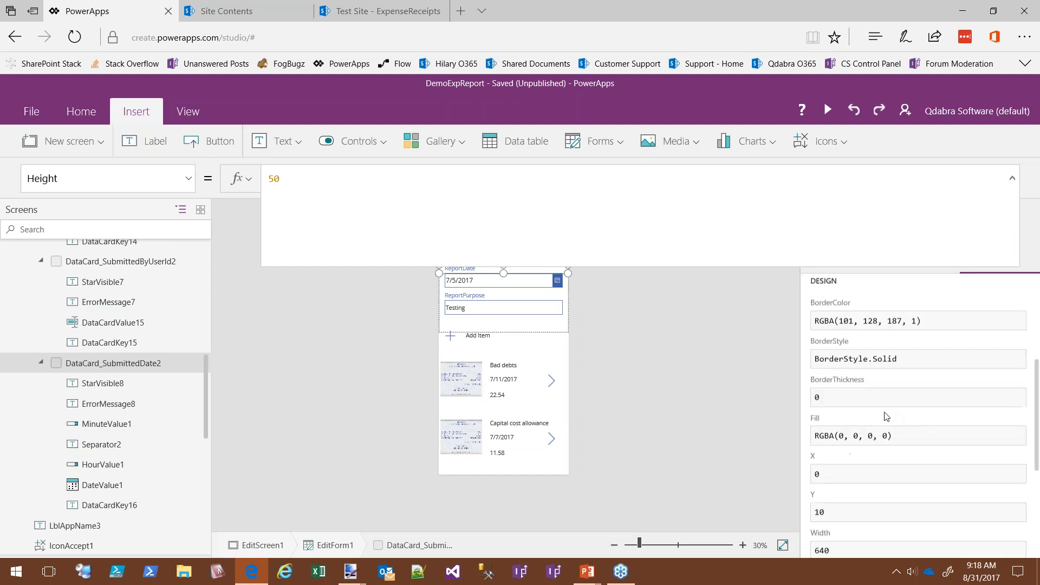
scroll(928, 389, down, 2)
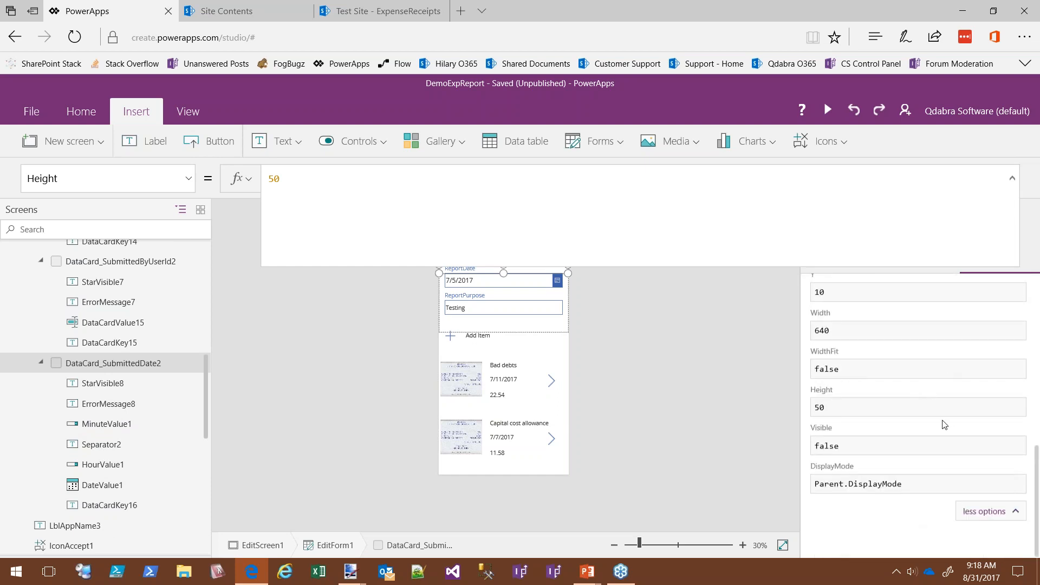
scroll(947, 423, up, 6)
click(919, 359)
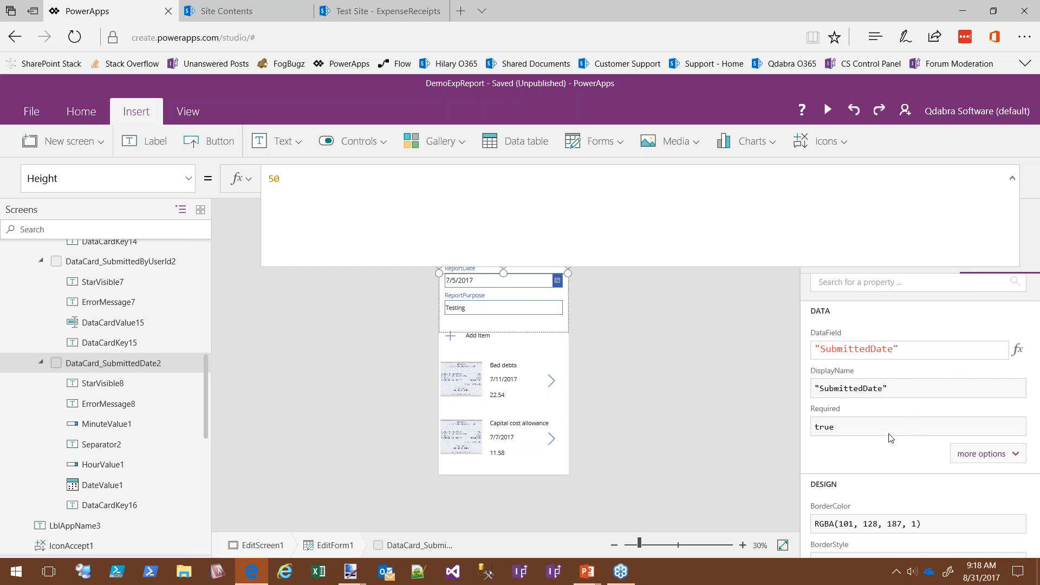
scroll(894, 433, down, 4)
scroll(921, 425, up, 3)
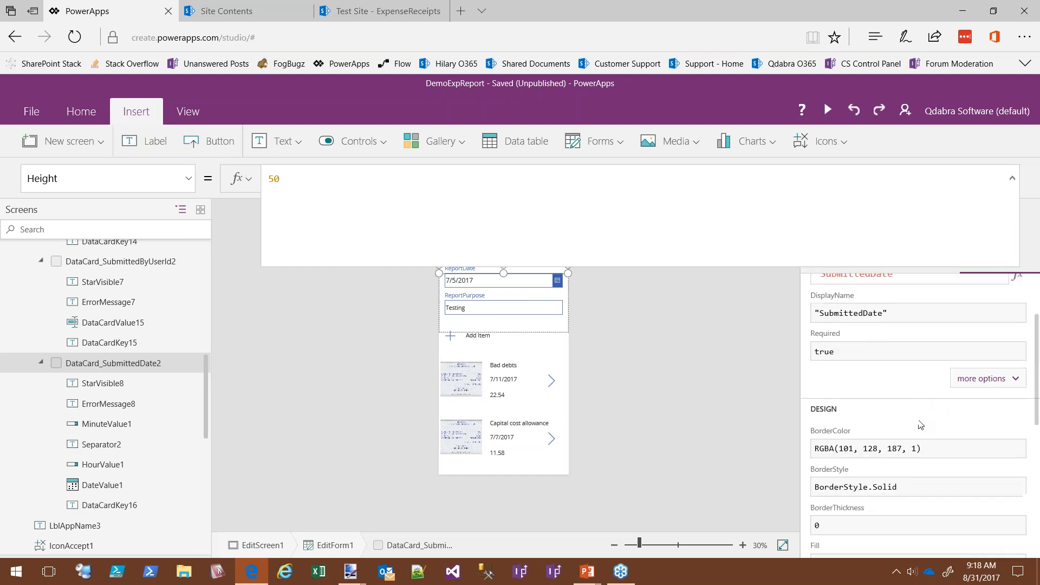
click(1009, 395)
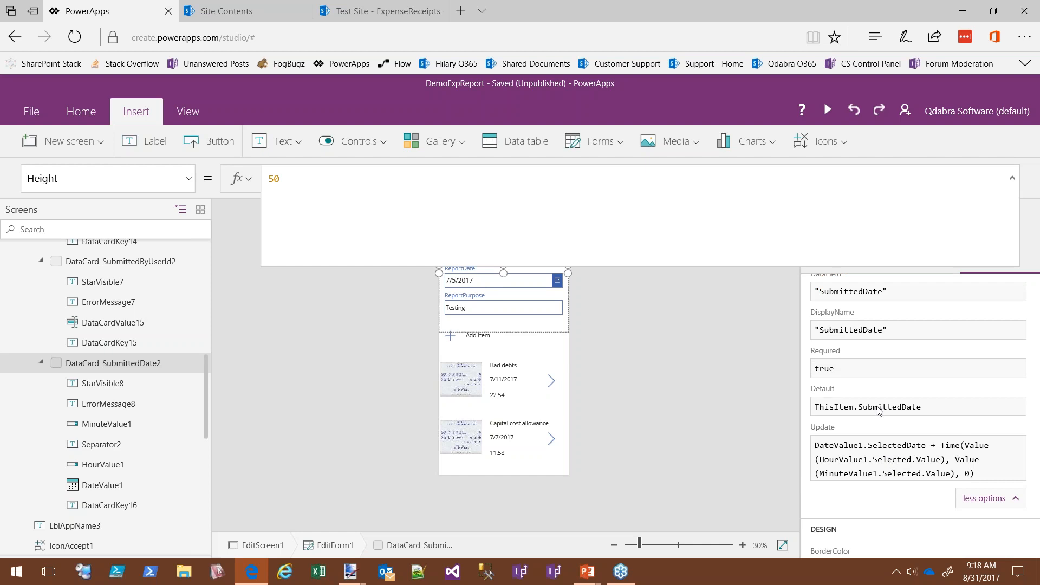
Step: Replace the Default of the DataCard_SubmittedDate2 card with SubmitDateTime and collapse the expanded formula area
click(915, 408)
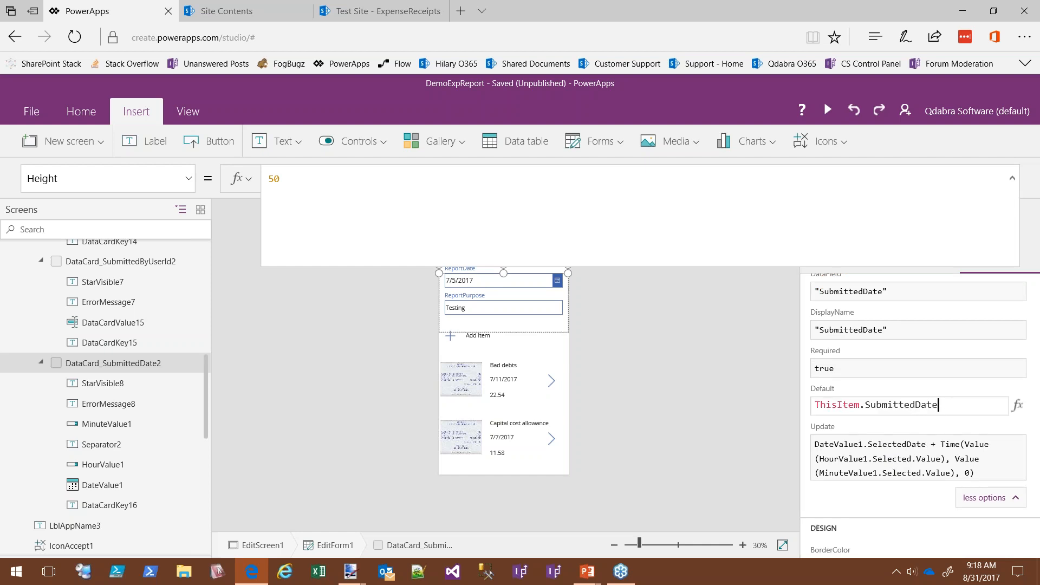
drag(948, 405, 700, 436)
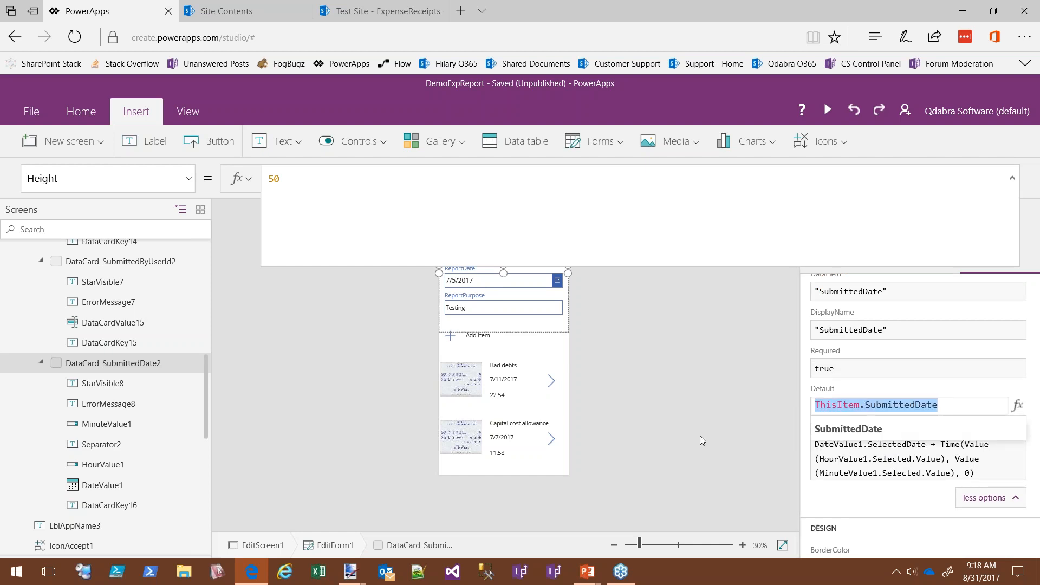
text(Sub)
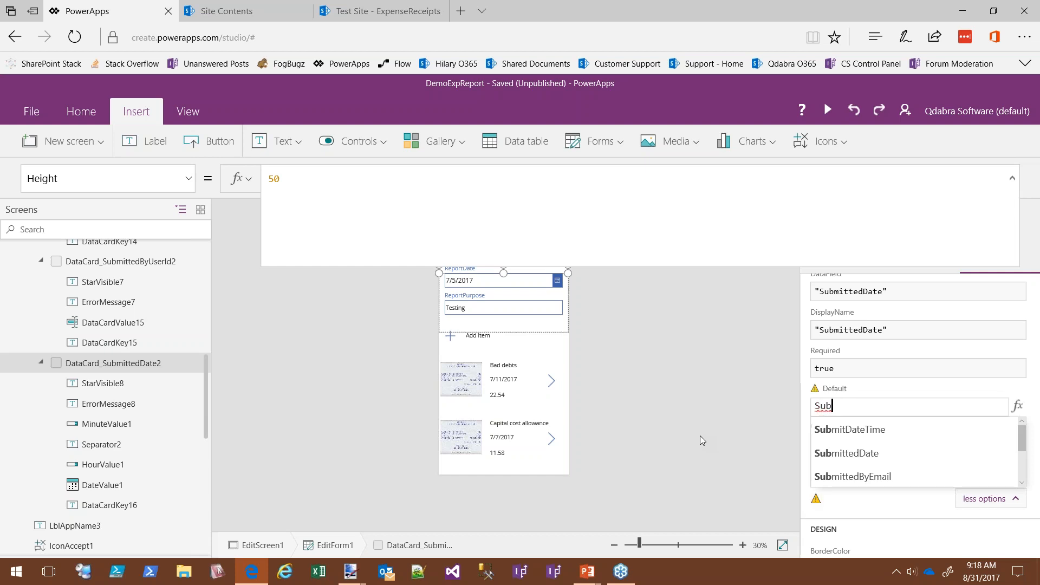
key(Escape)
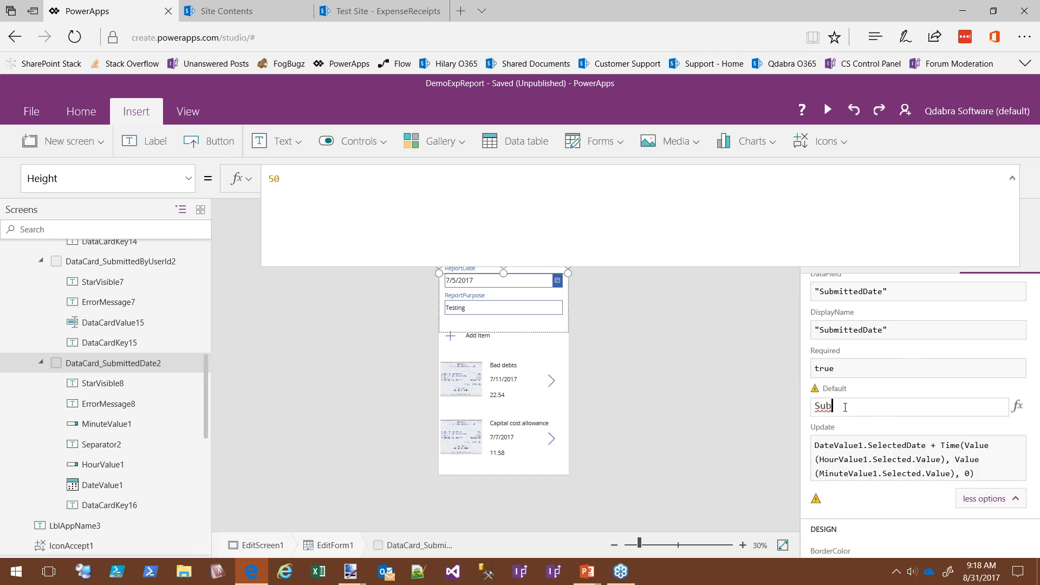
text(m)
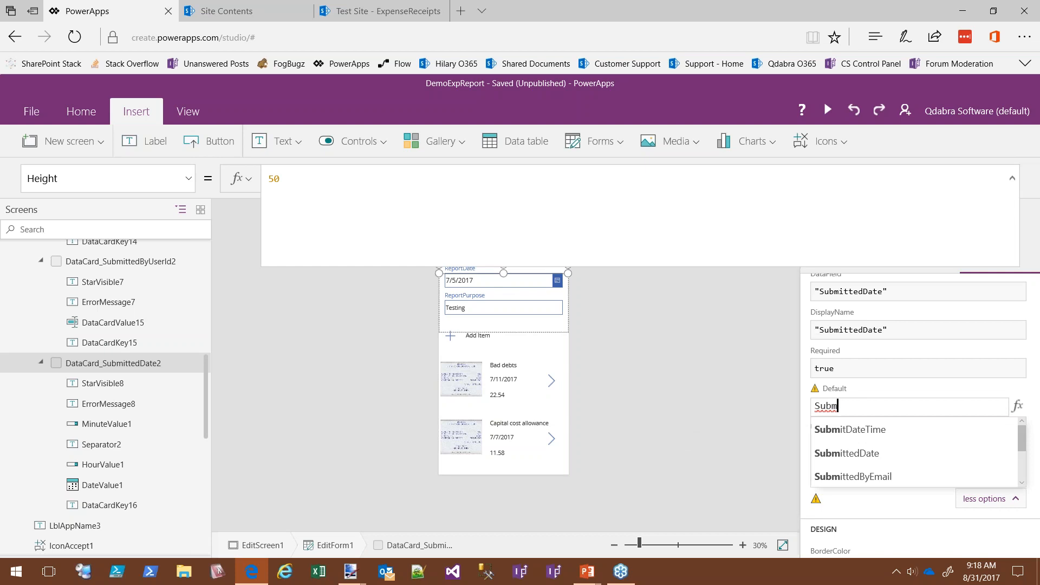
key(Down)
key(Return)
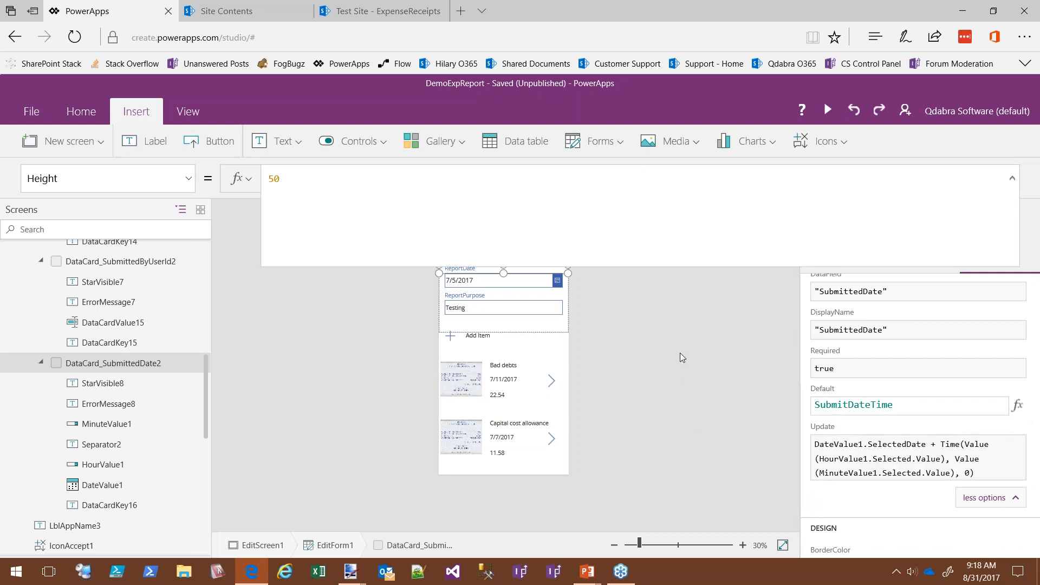
click(1013, 179)
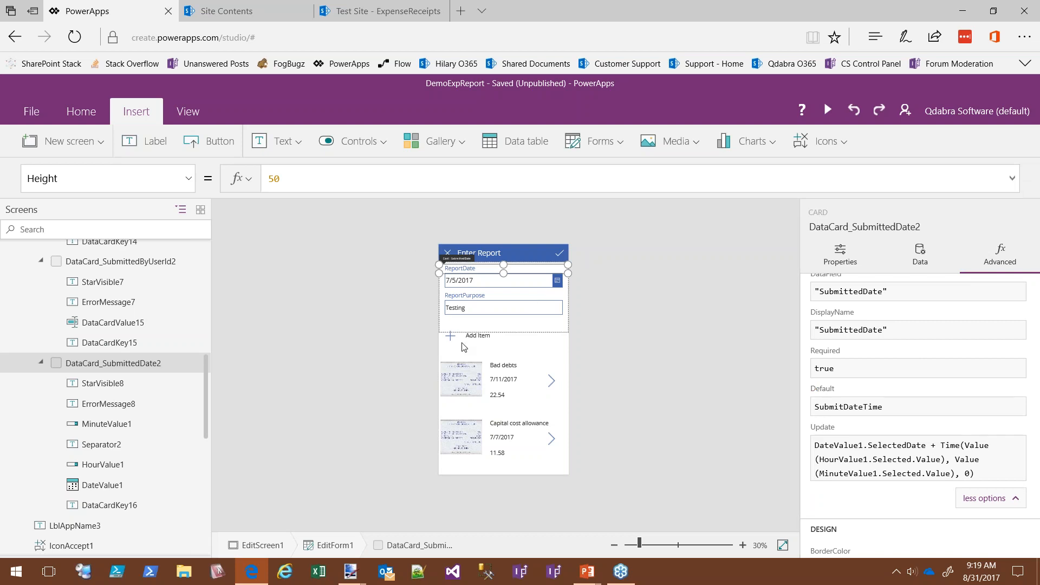
Step: Preview the app from BrowseScreen1 and examine the details of the Trip to Kirkland and One more test reports
drag(205, 374, 223, 255)
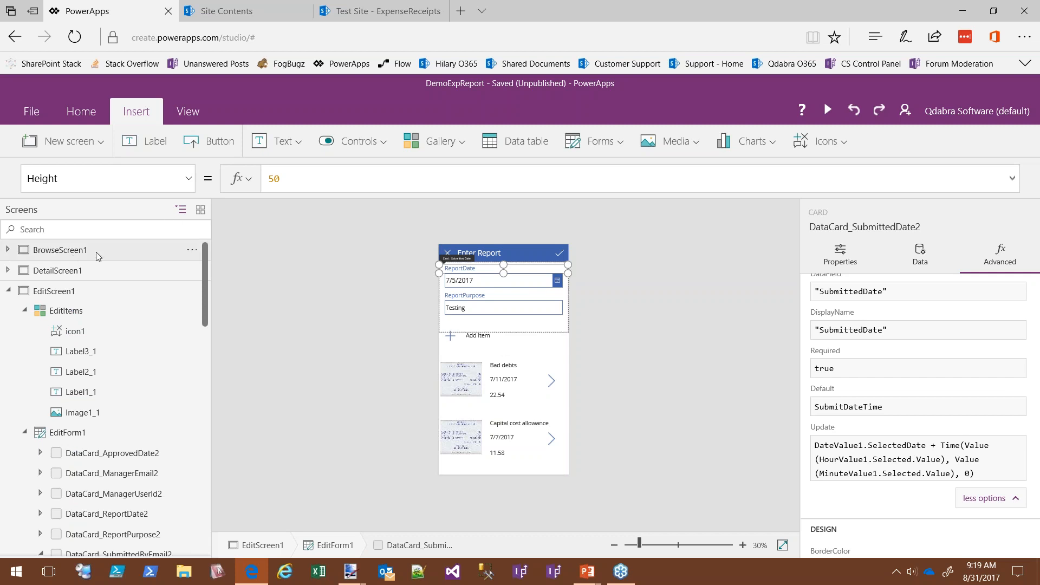
click(120, 252)
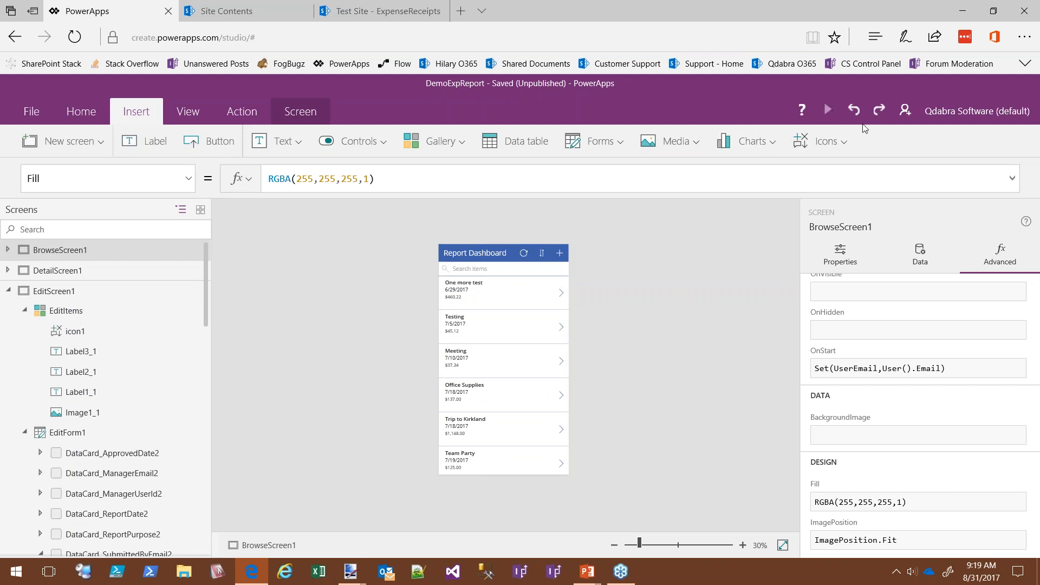
key(F5)
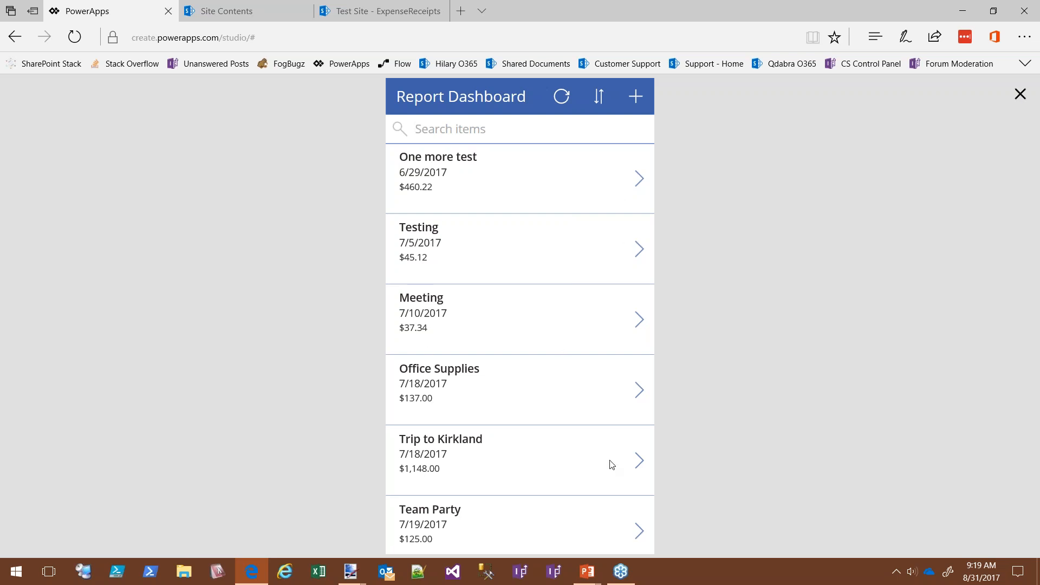
click(640, 464)
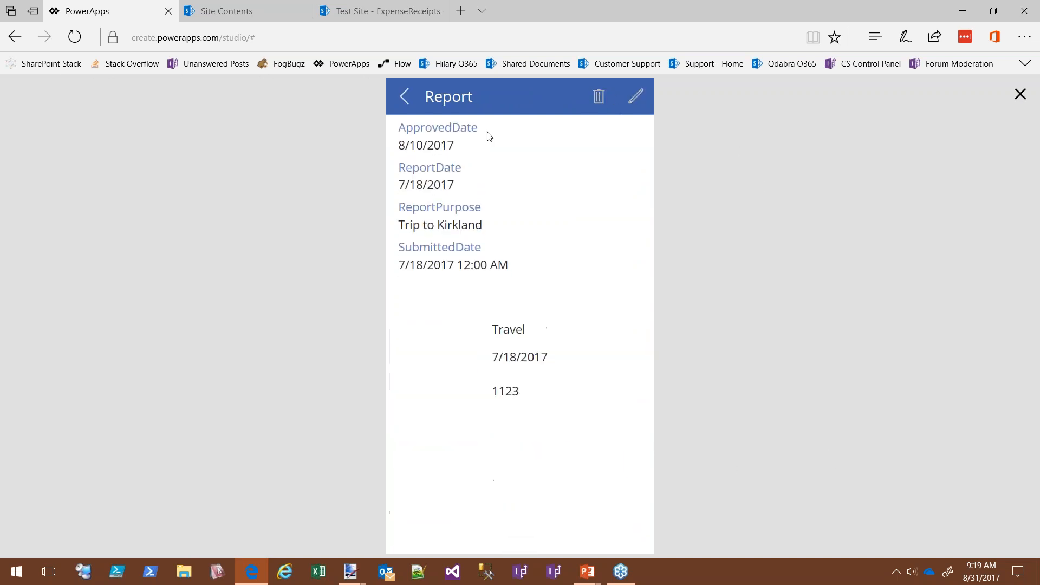
click(404, 97)
click(638, 177)
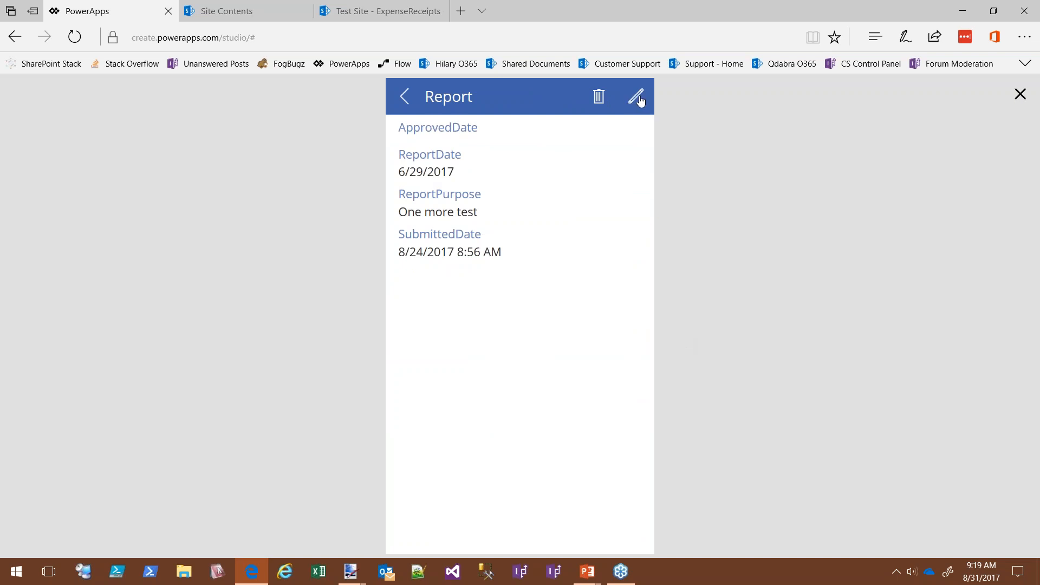
click(403, 97)
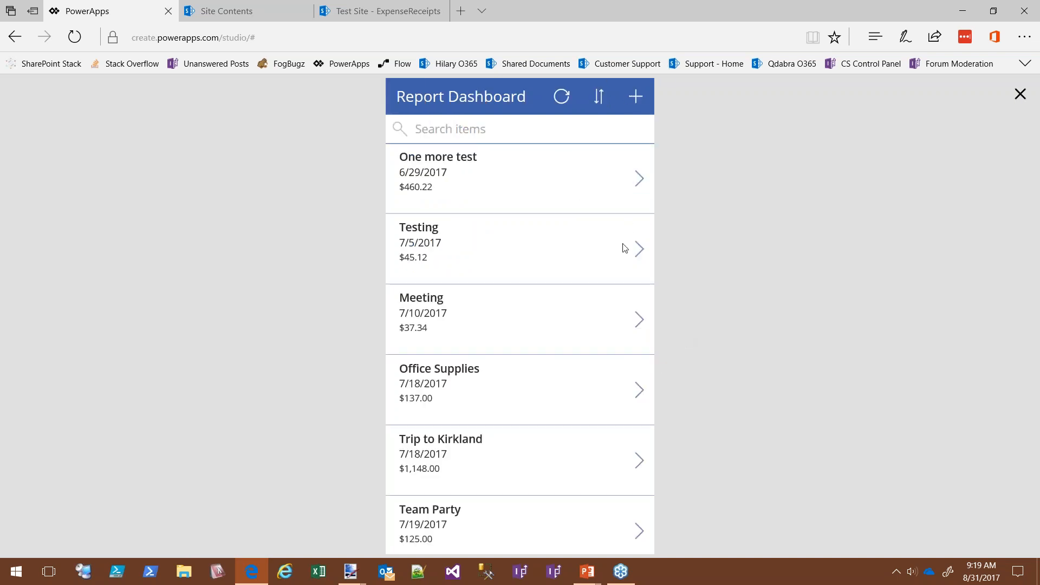
Step: Open the Testing report for editing and add an item dated 8/25/2017 with category TEST and amount 15.24
click(640, 249)
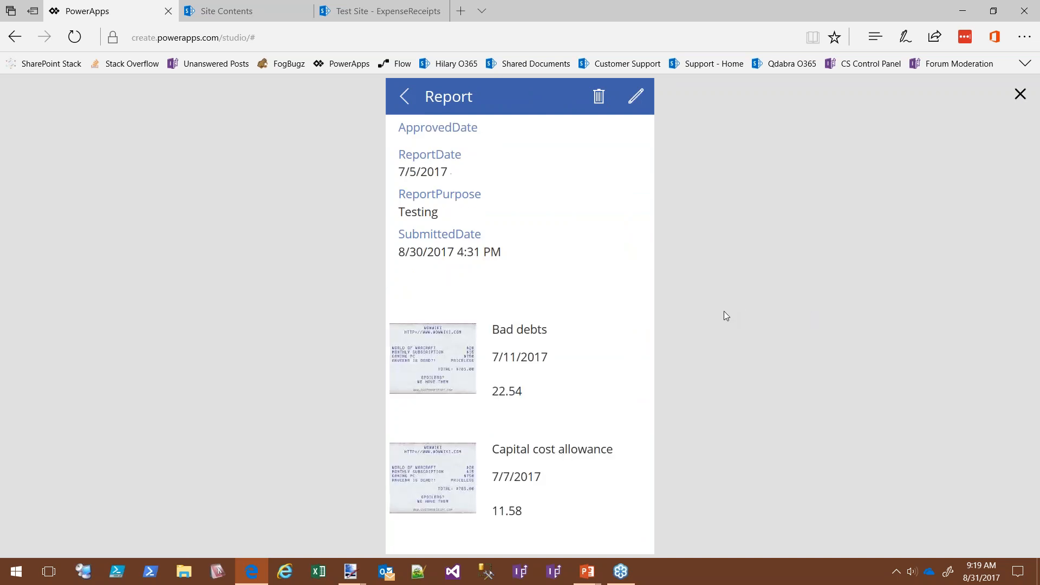
click(635, 98)
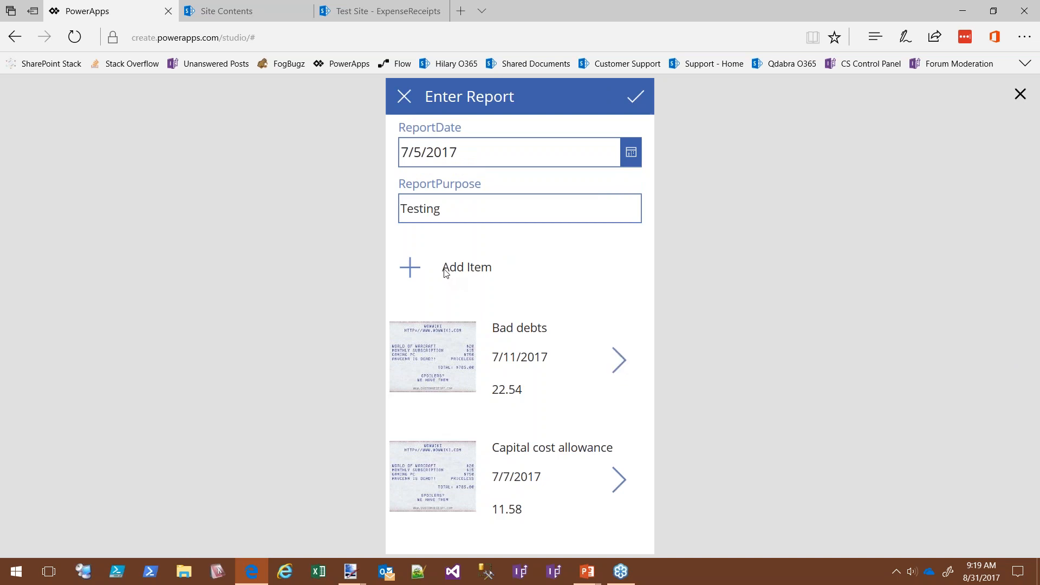
click(411, 271)
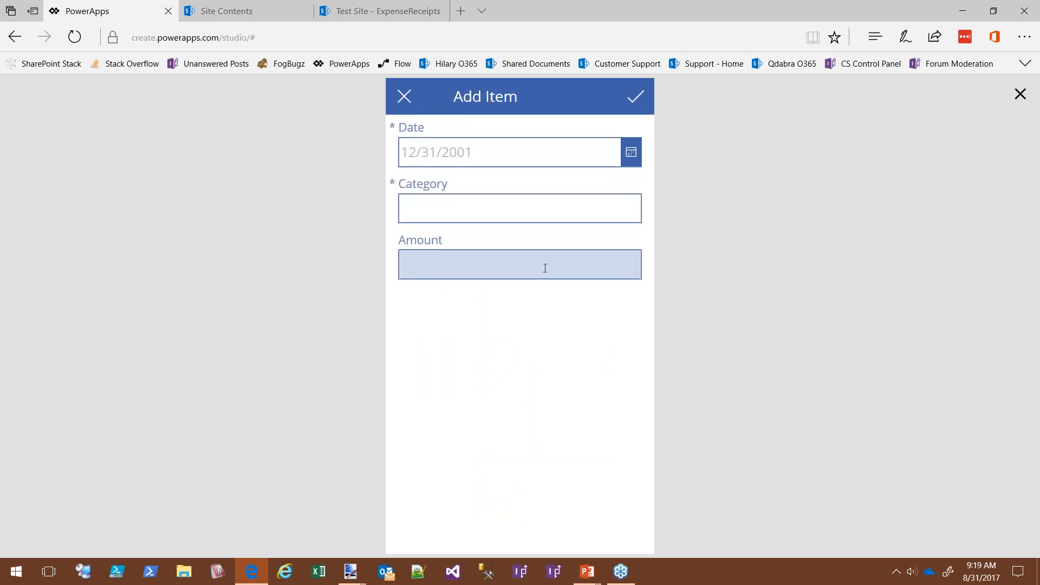
click(631, 152)
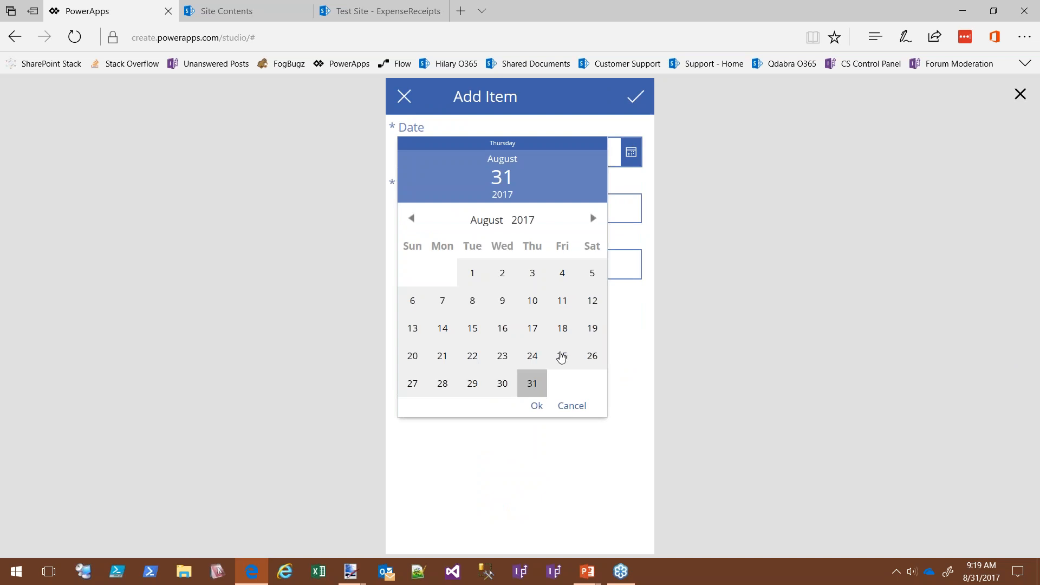
click(562, 356)
click(536, 408)
click(495, 217)
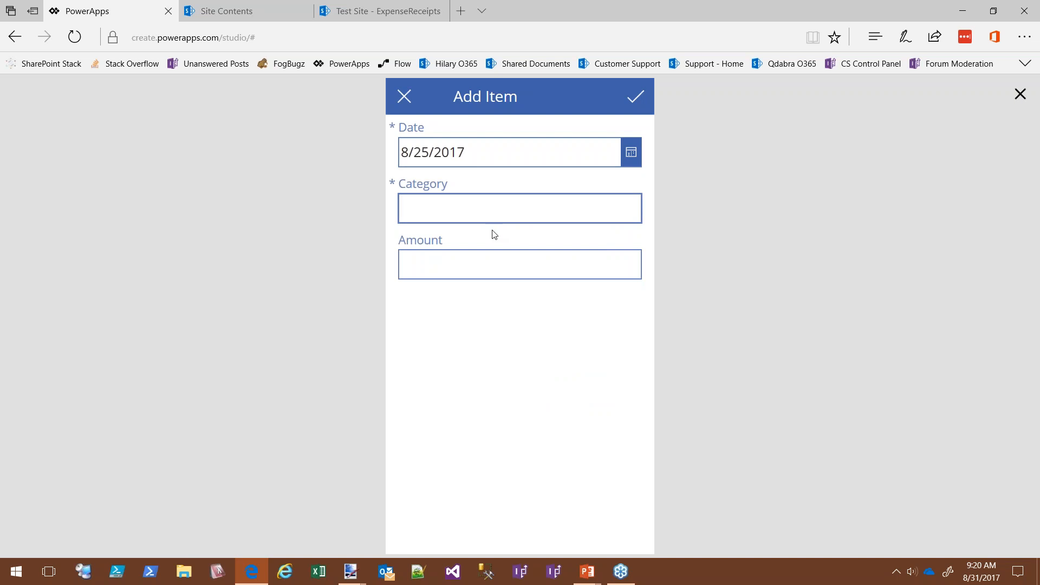
text(TEST)
click(552, 270)
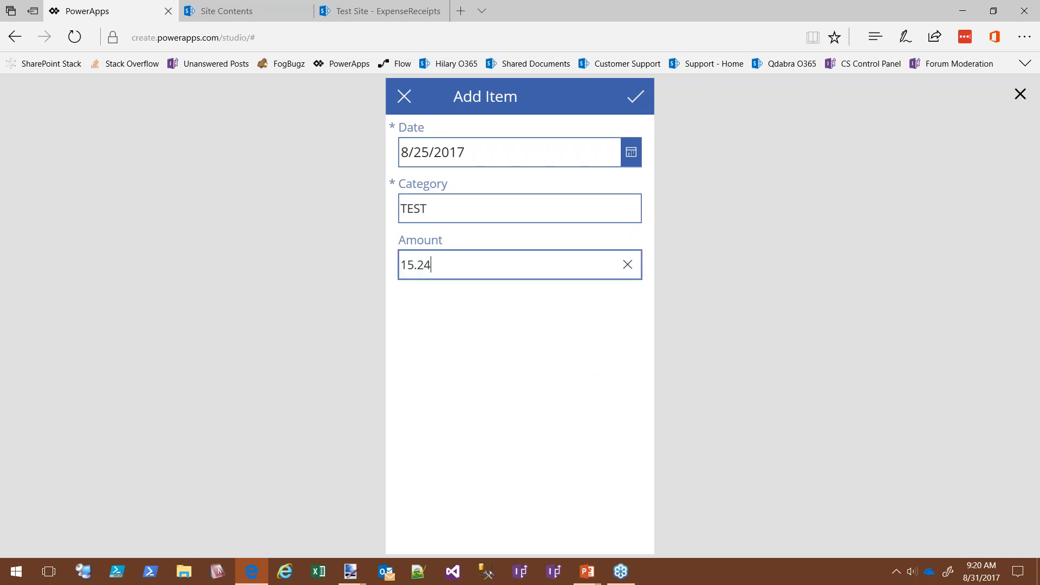
click(632, 101)
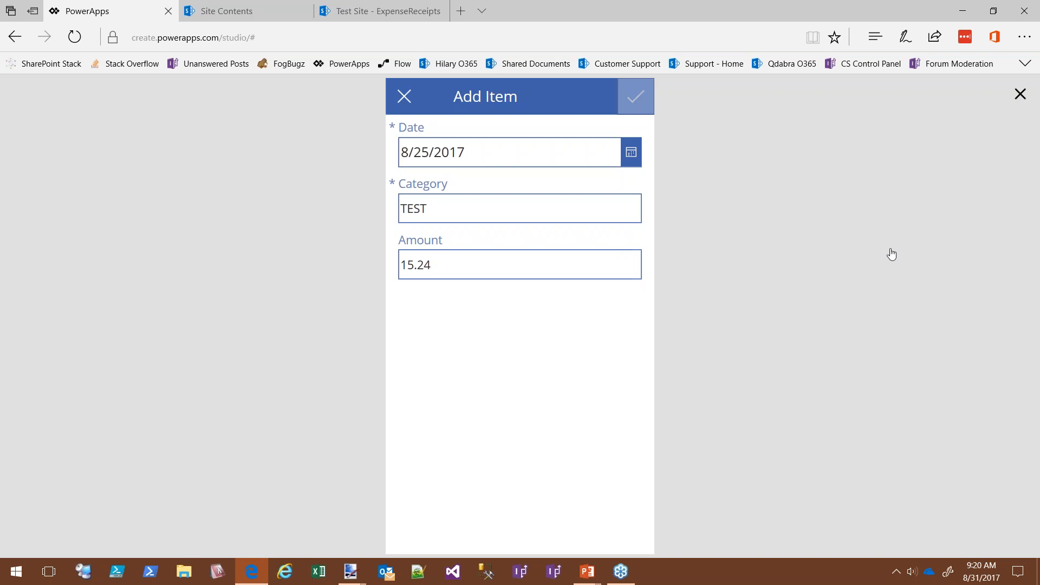
Step: Check the Testing report's item list for the added TEST item, cancel the report edit and close the preview
scroll(558, 398, down, 2)
mouse_move(547, 400)
mouse_down()
mouse_move(556, 497)
mouse_move(557, 397)
mouse_up()
scroll(584, 395, up, 2)
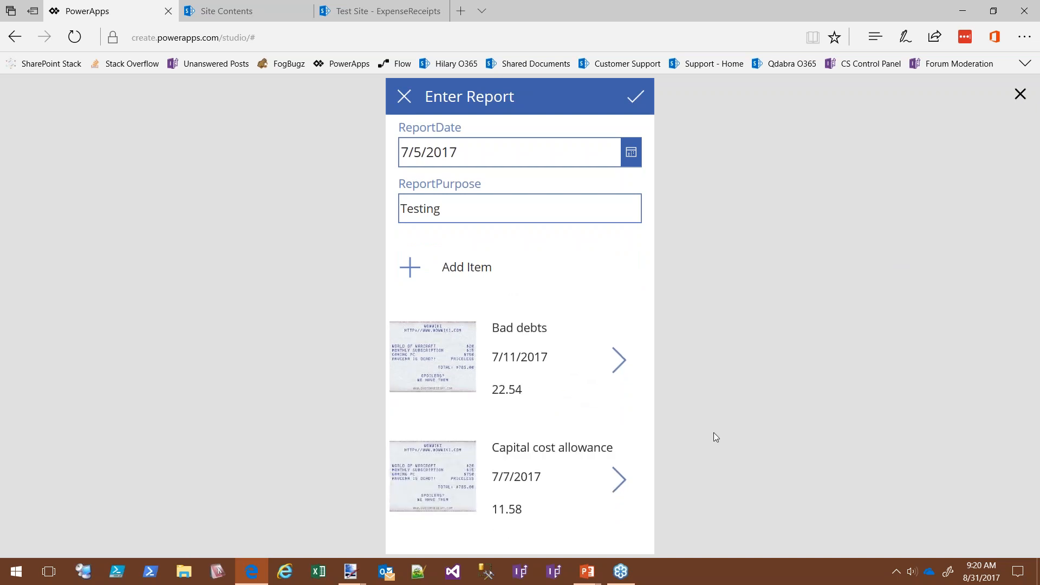
scroll(535, 365, down, 1)
scroll(560, 386, down, 1)
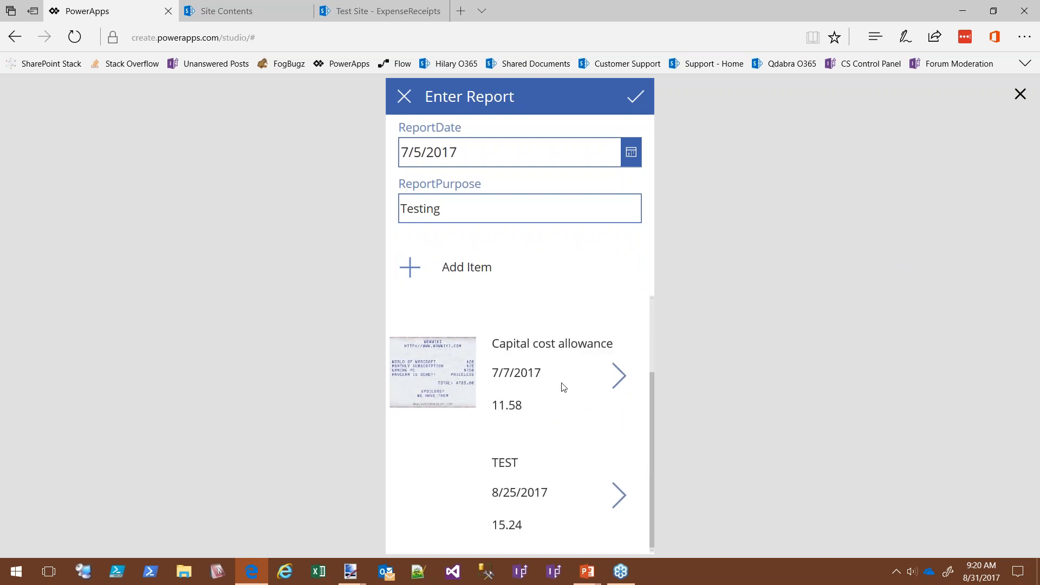
scroll(552, 412, up, 2)
scroll(521, 355, down, 2)
click(404, 96)
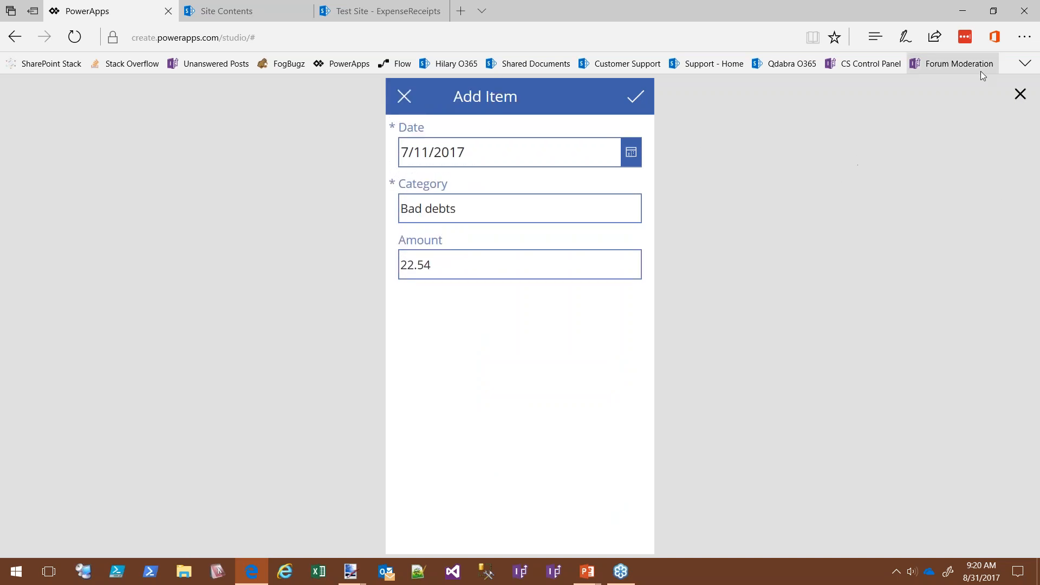
click(1019, 94)
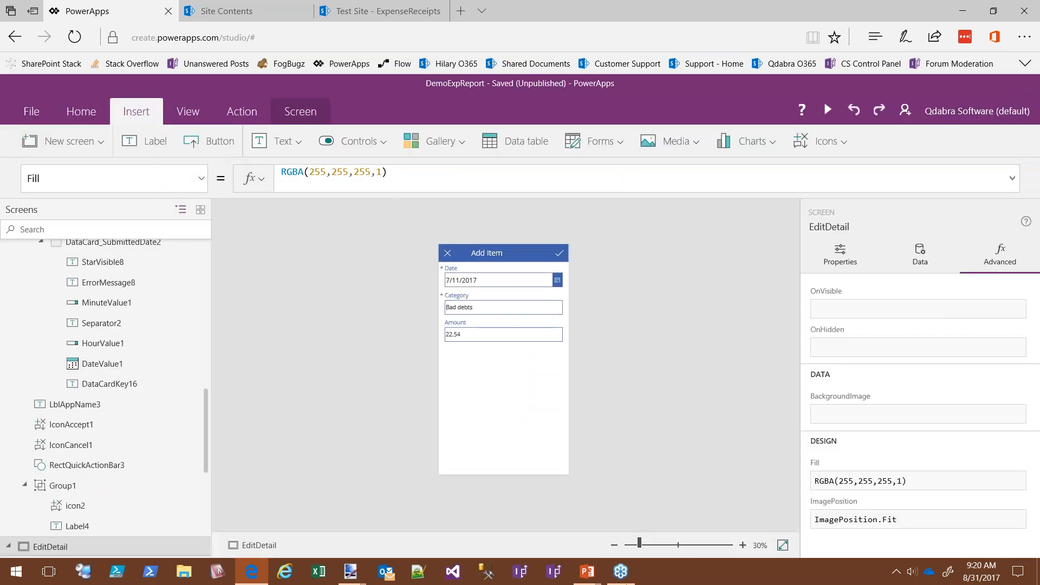
Step: Set the OnSelect of the cancel icon on the EditDetail screen to ResetForm(detail);Navigate(EditForm1, ScreenTransition.None)
click(447, 253)
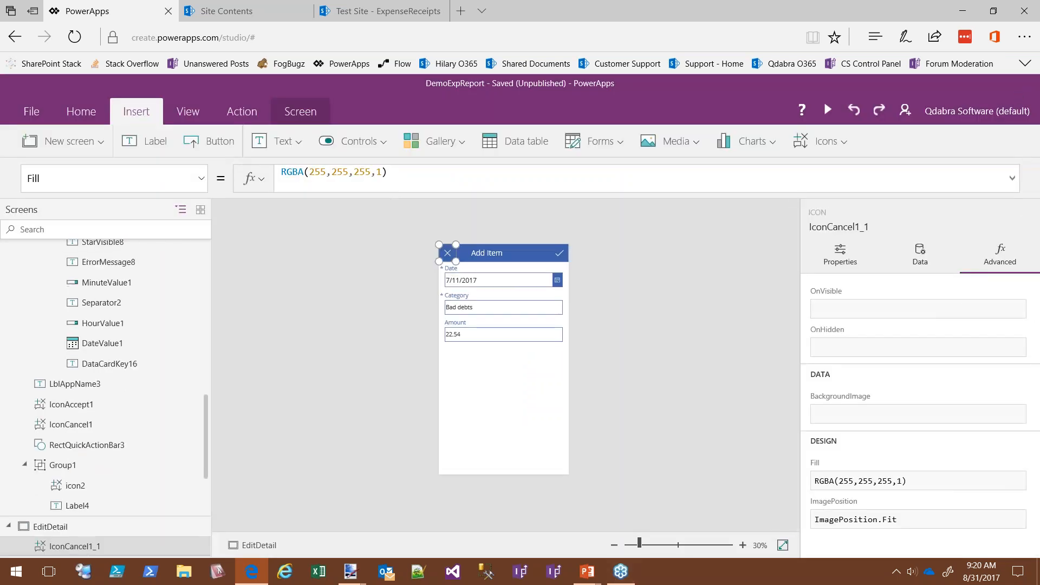
drag(418, 176, 382, 179)
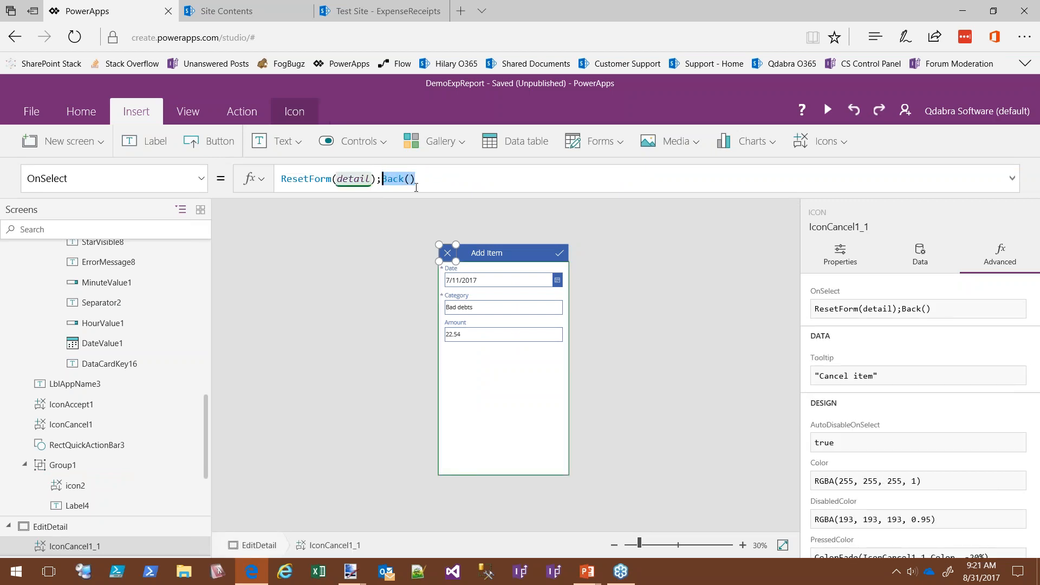
text(Navigate)
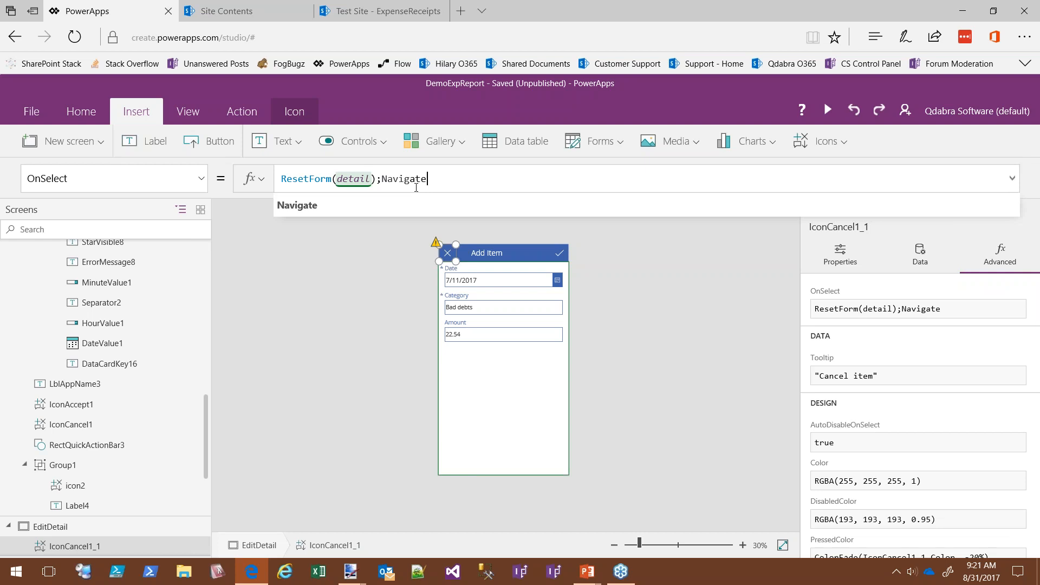
text((EditForm)
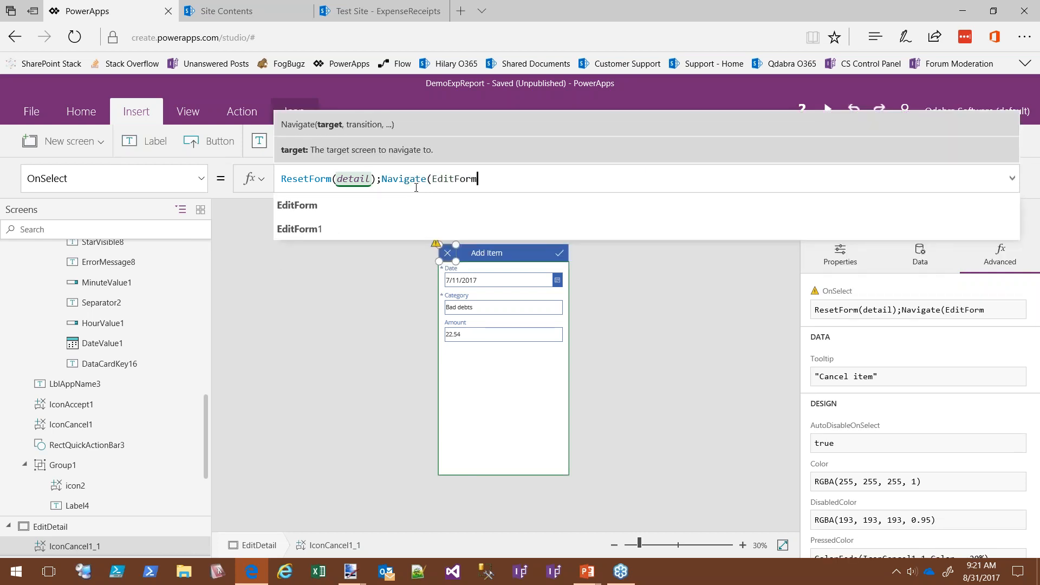
key(Down)
key(Tab)
text(, screen)
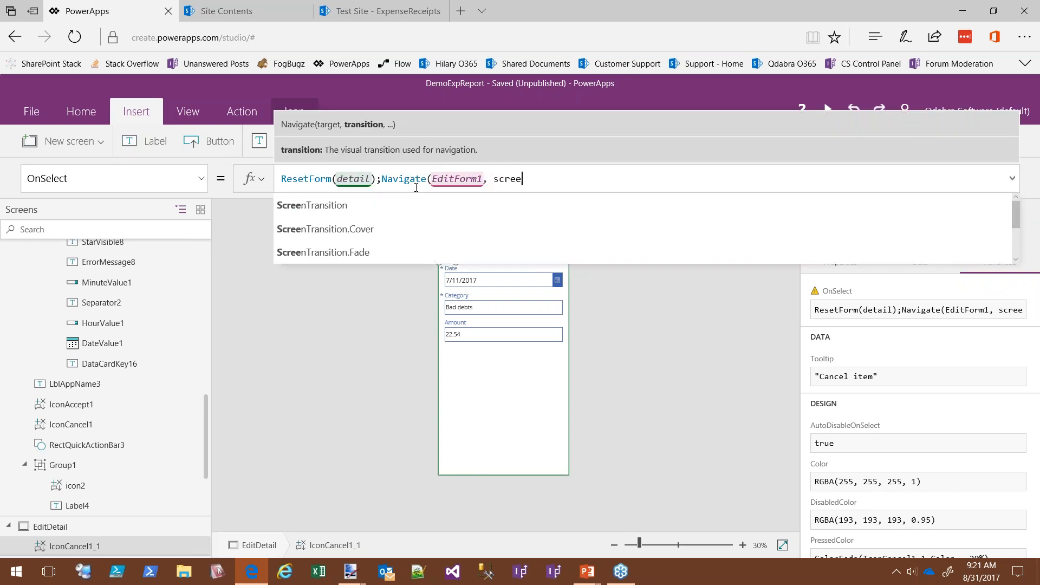
key(Down)
key(Down)
key(Down)
key(Down)
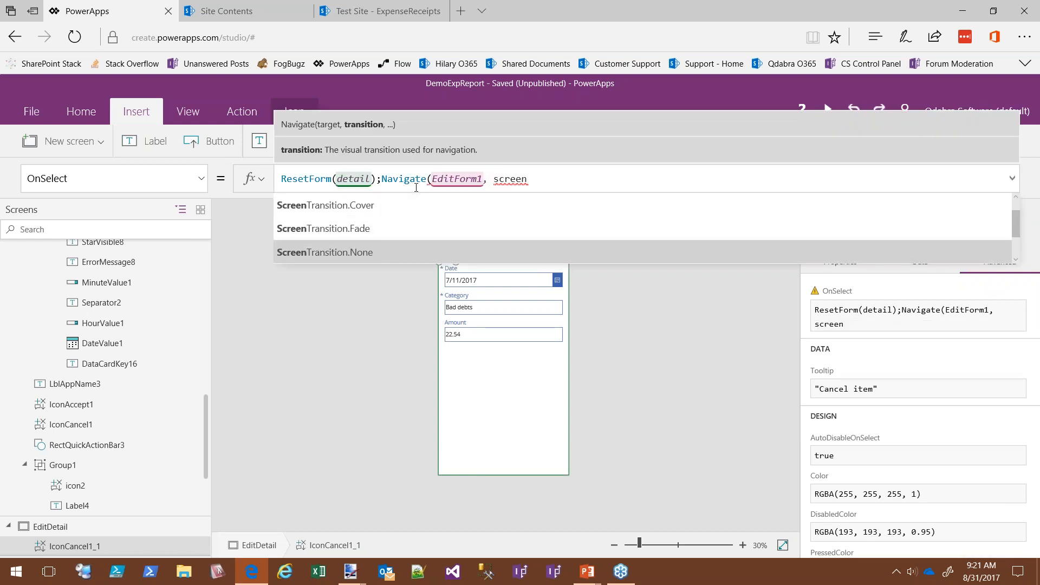
key(Tab)
text())
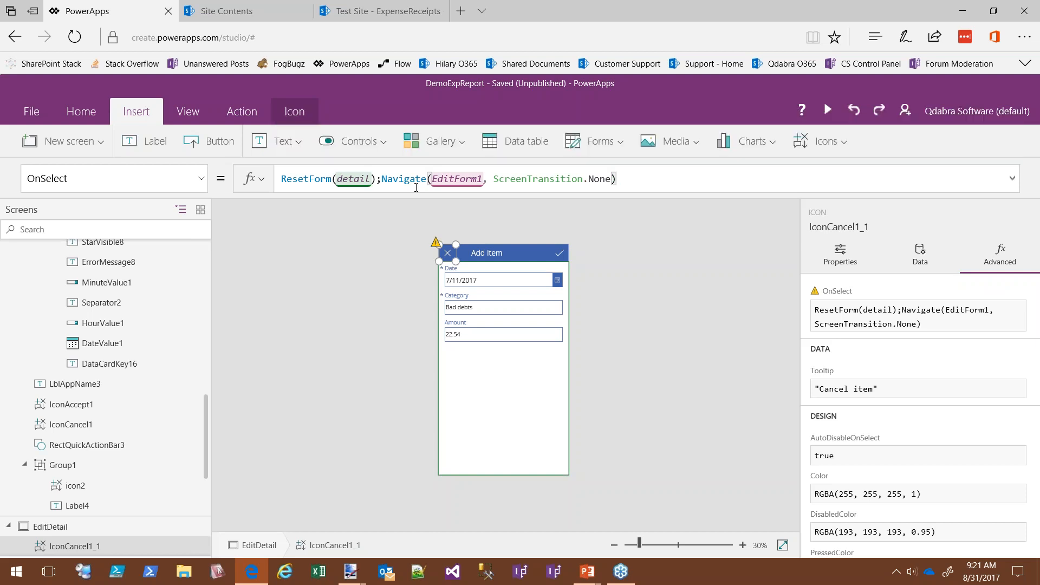
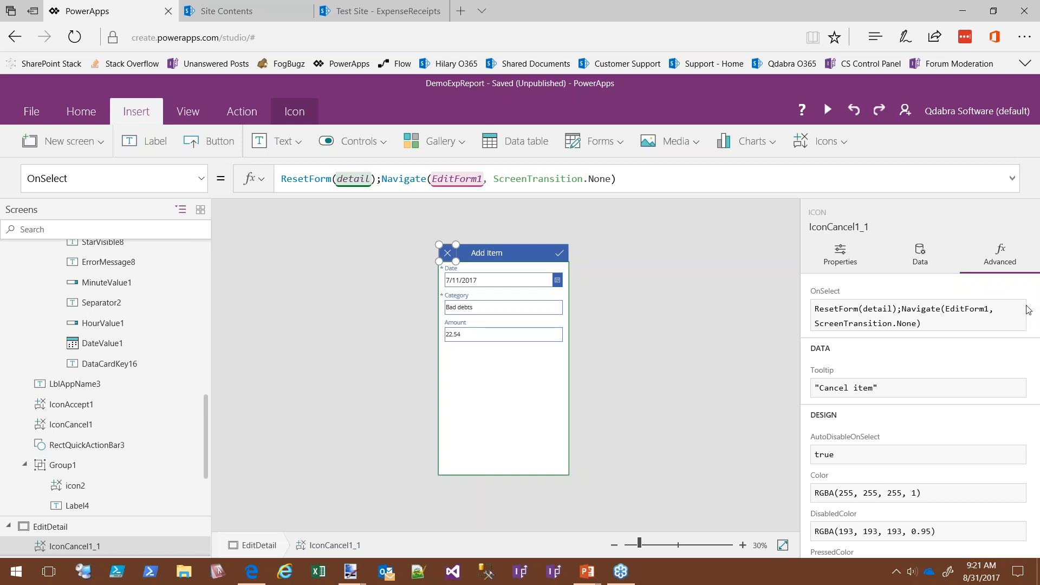
click(678, 303)
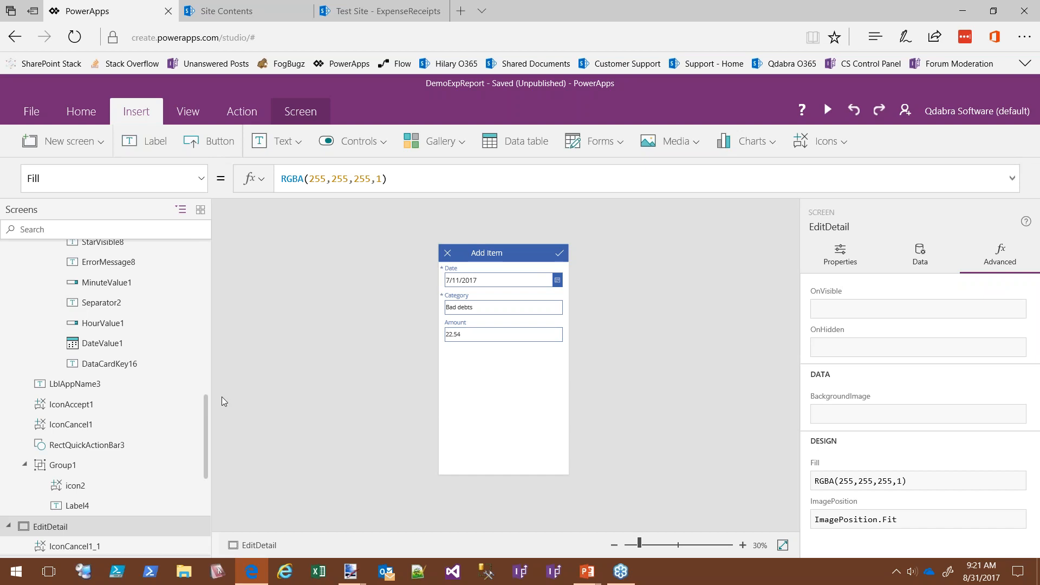
Step: Preview the app from BrowseScreen1 and open the Testing report for editing
drag(207, 400, 211, 260)
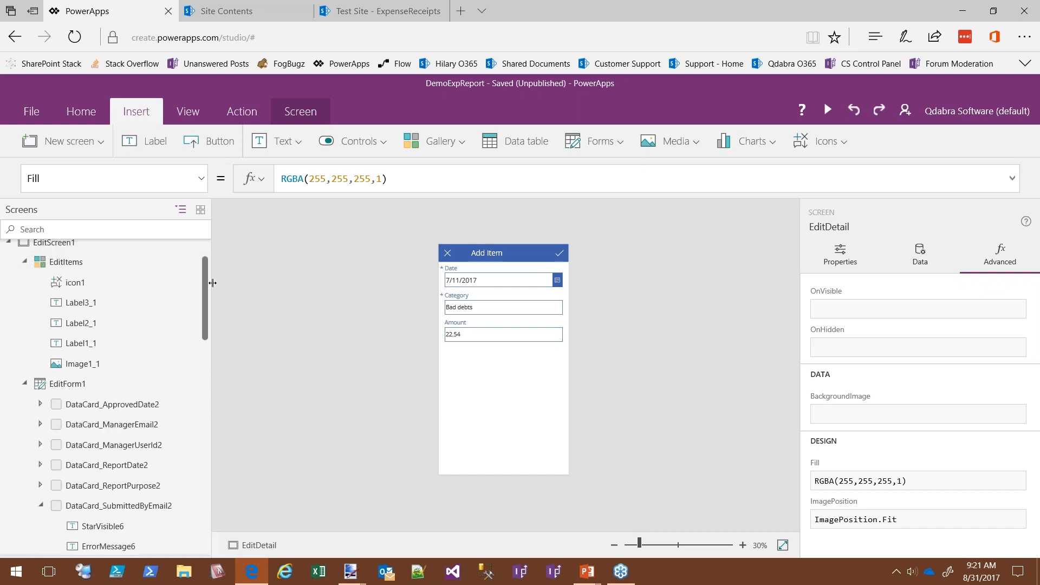
scroll(106, 260, up, 1)
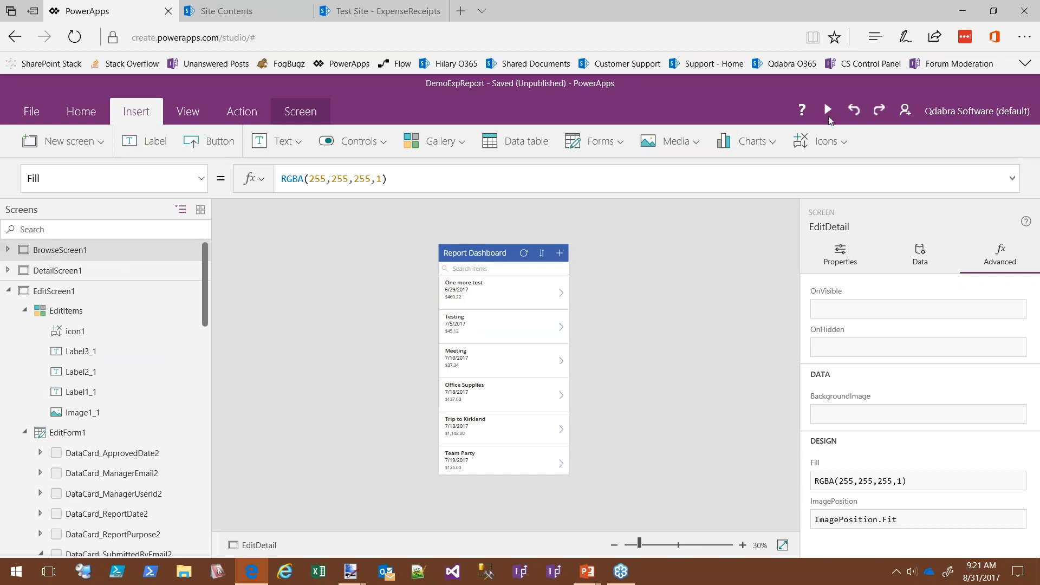
click(827, 110)
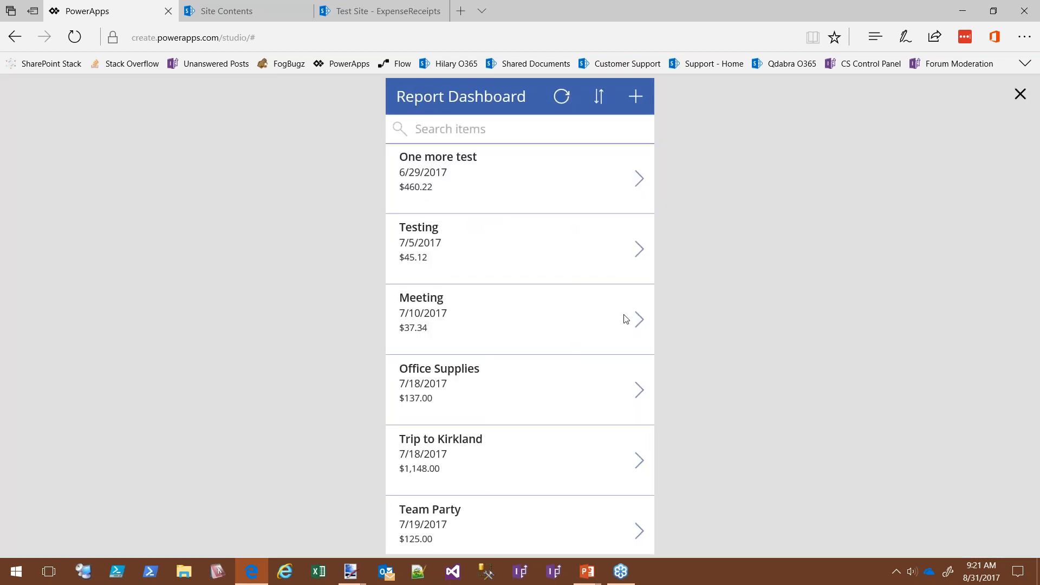
click(638, 250)
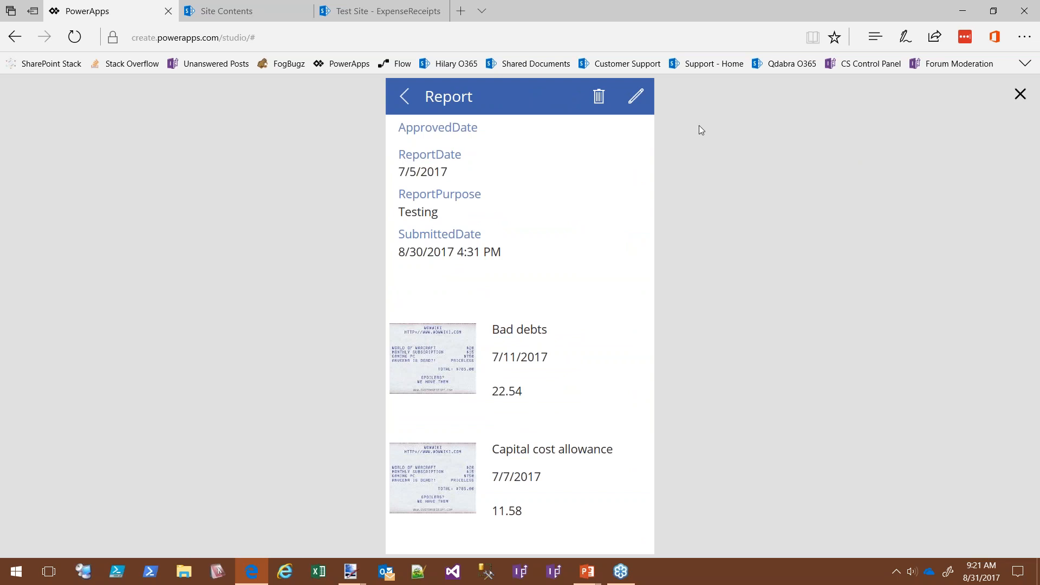
click(637, 97)
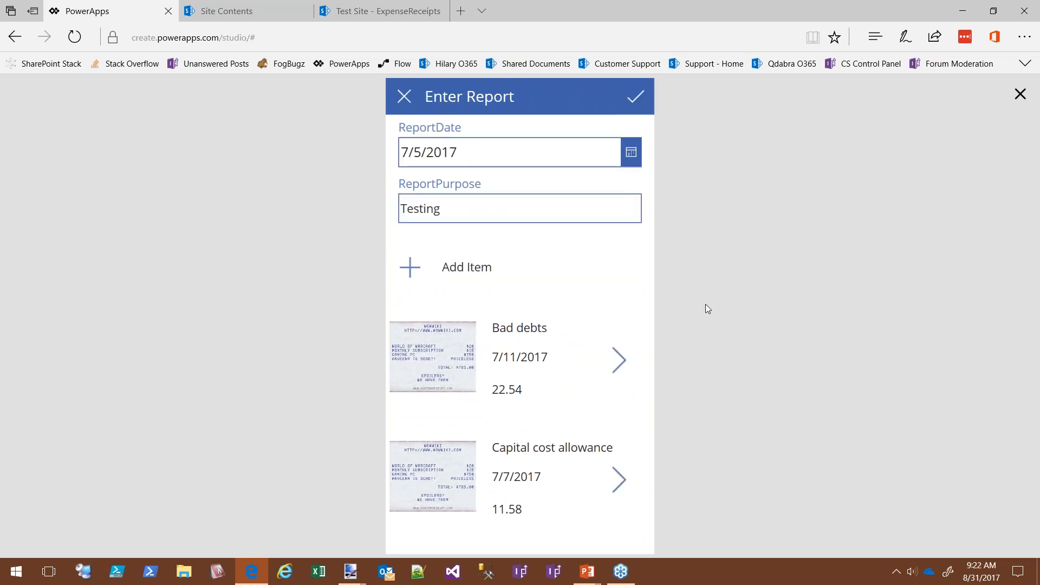
Step: Add an item to the Testing report dated 8/25/2017 with category test and amount 11
click(468, 279)
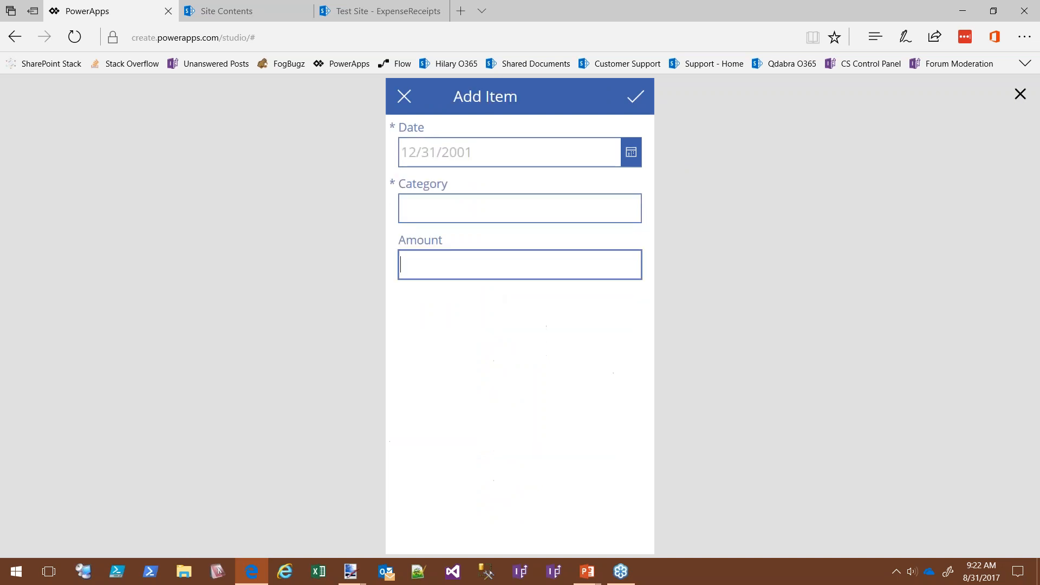
click(530, 160)
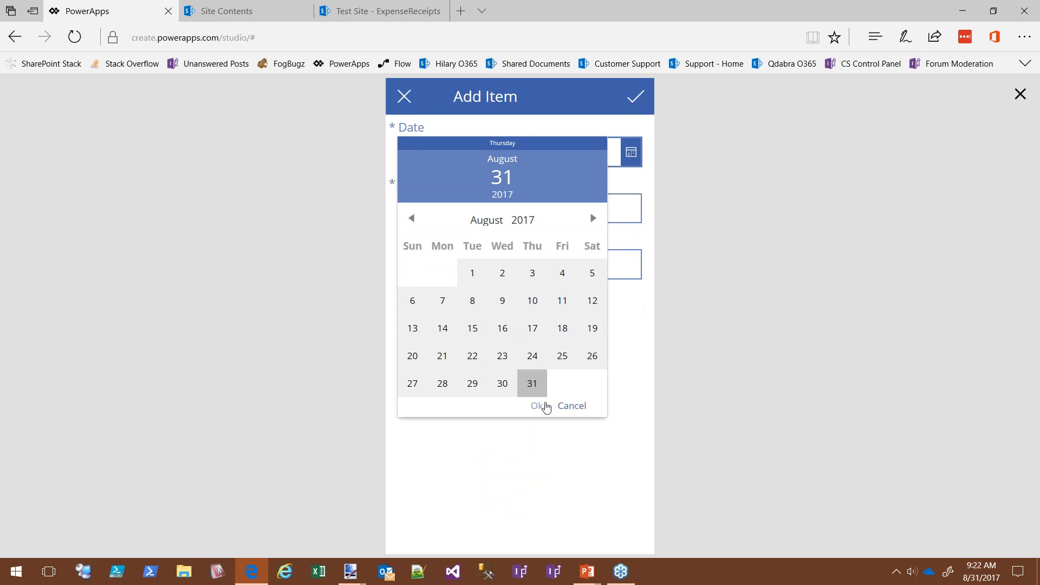
click(562, 356)
click(536, 406)
click(580, 219)
text(test)
click(574, 258)
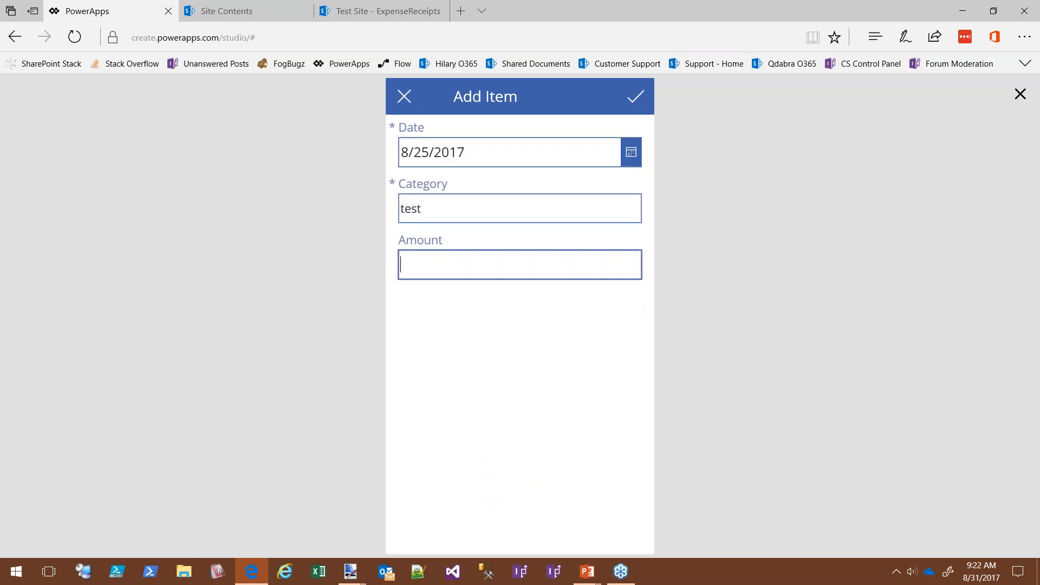
text(11)
click(639, 95)
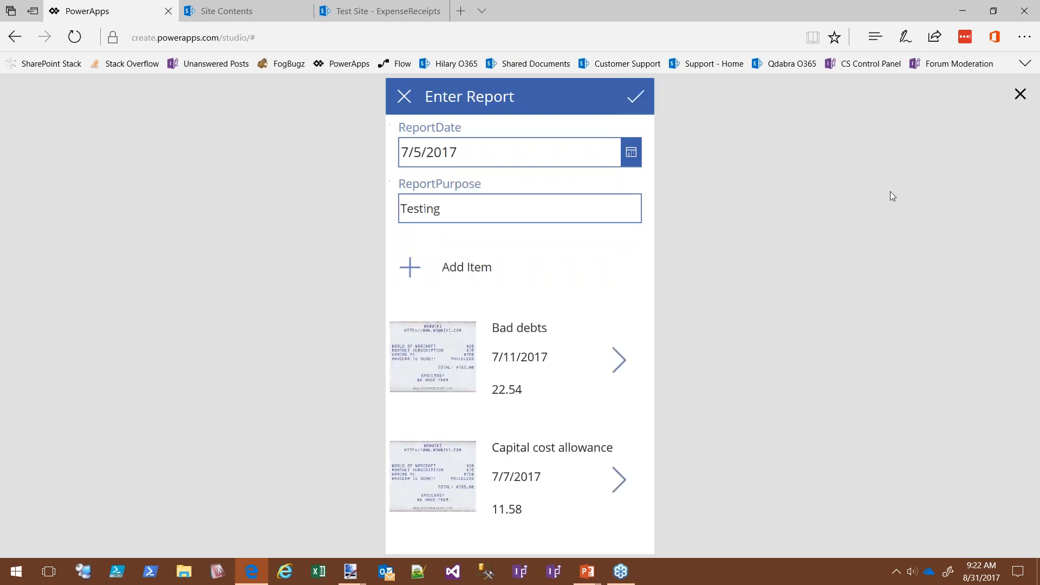
Step: Check the report's item list for the item with amount 11, leave the report and close the preview
scroll(507, 434, down, 3)
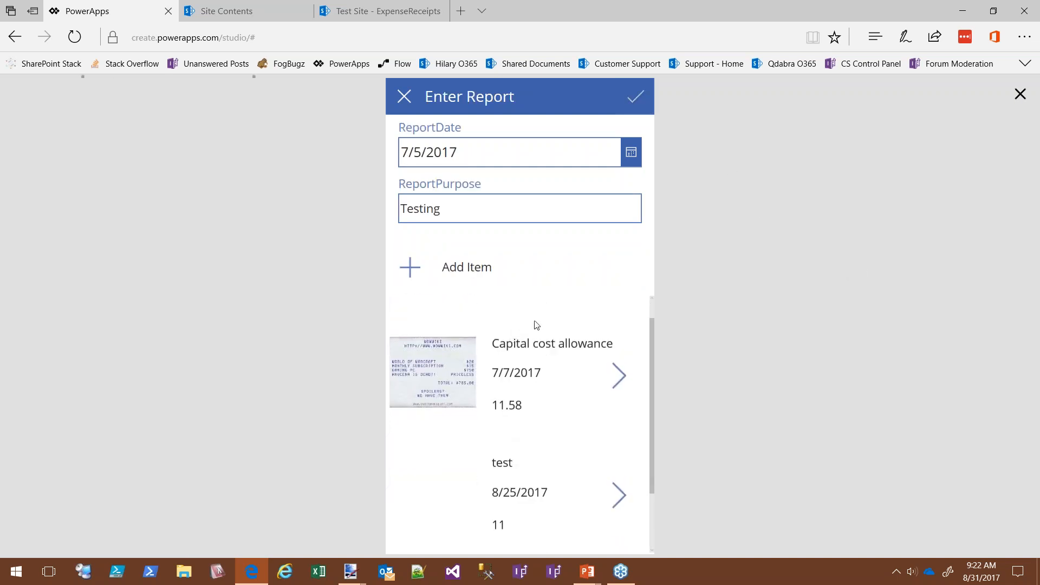
click(620, 359)
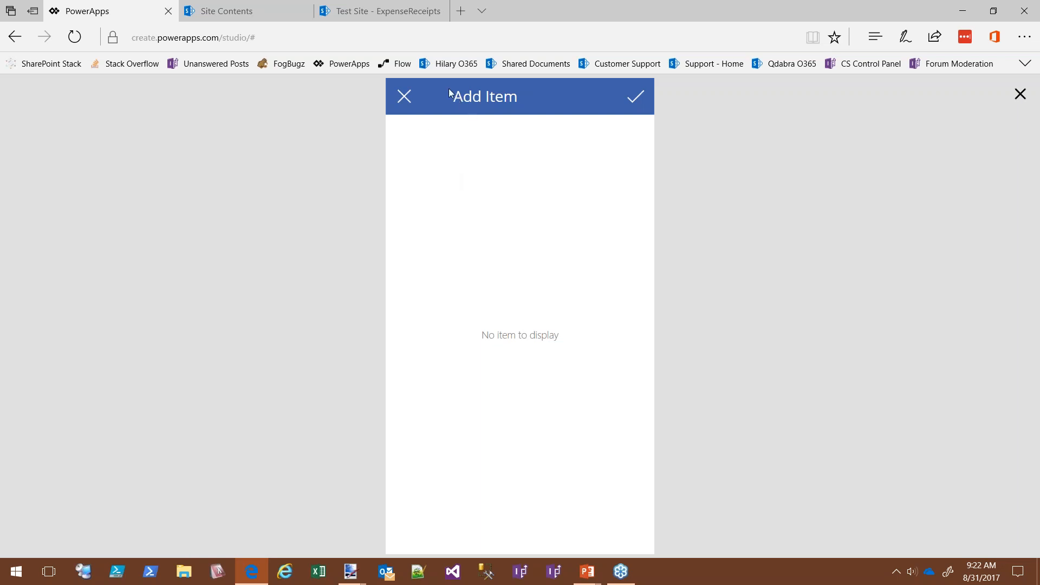
click(1018, 94)
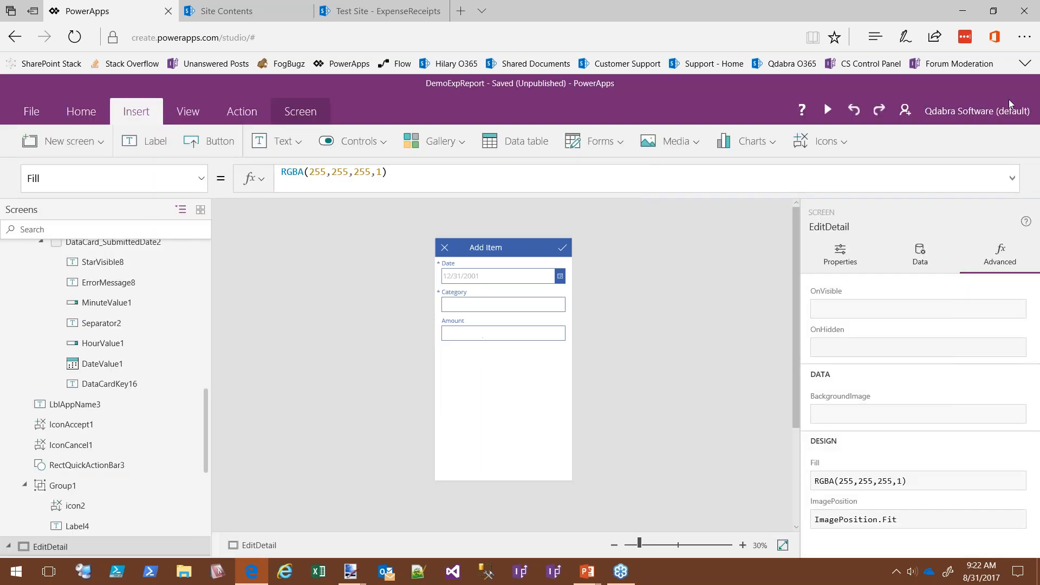
Step: Preview the app starting from BrowseScreen1 and open the Testing report for editing
drag(206, 413, 203, 247)
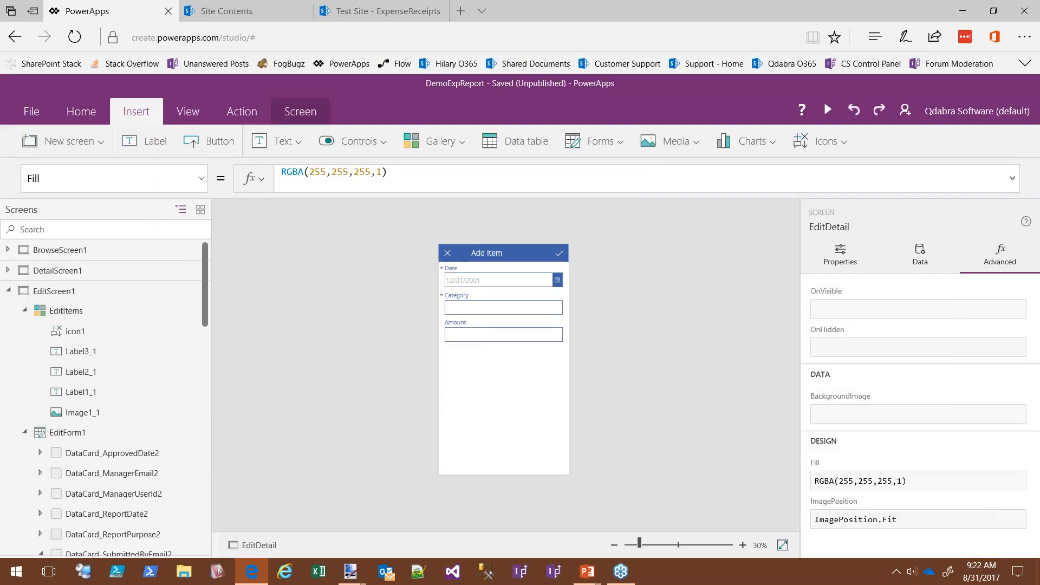
click(853, 110)
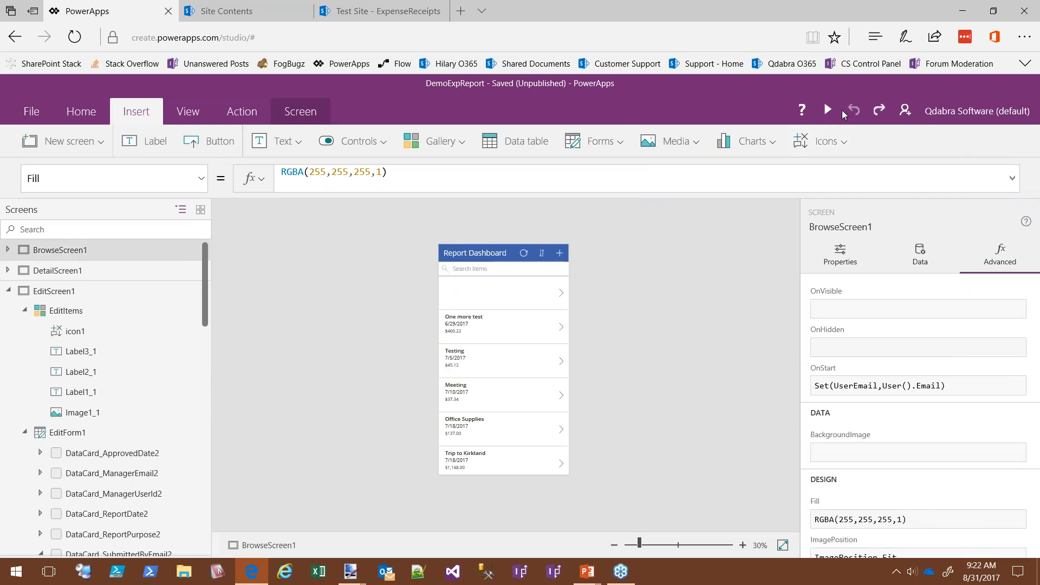
click(828, 110)
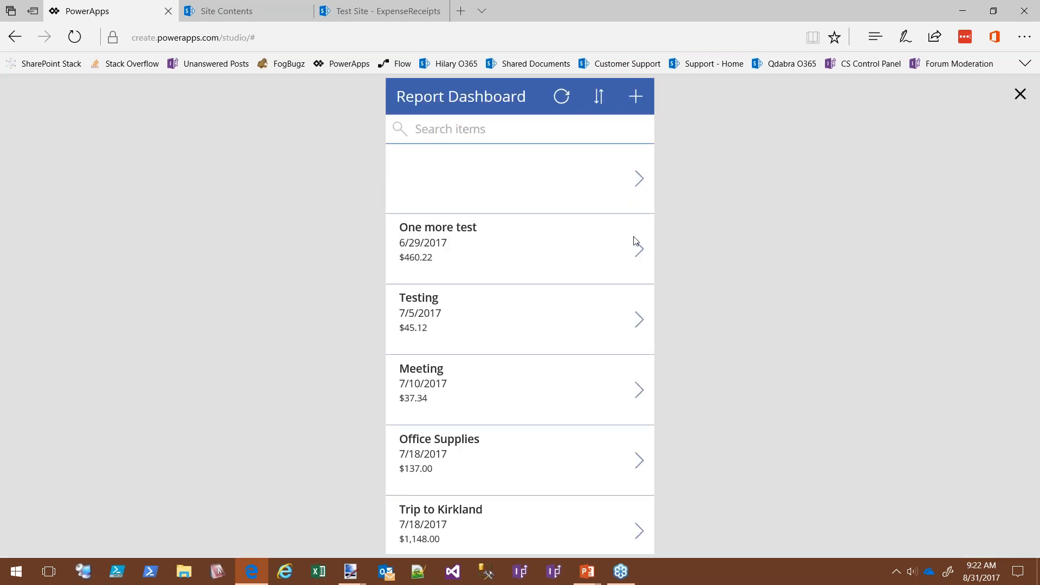
click(642, 322)
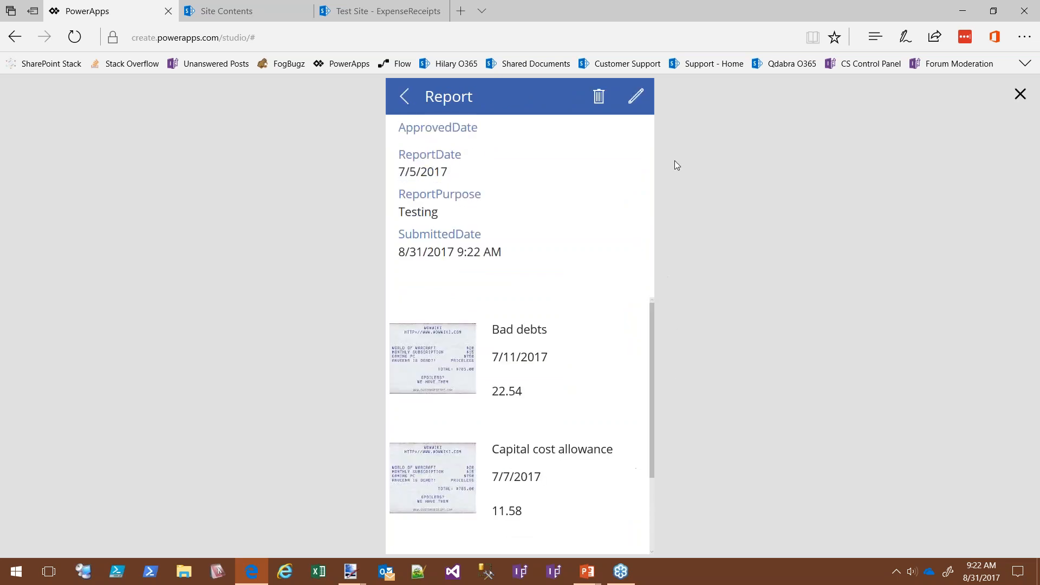
click(636, 96)
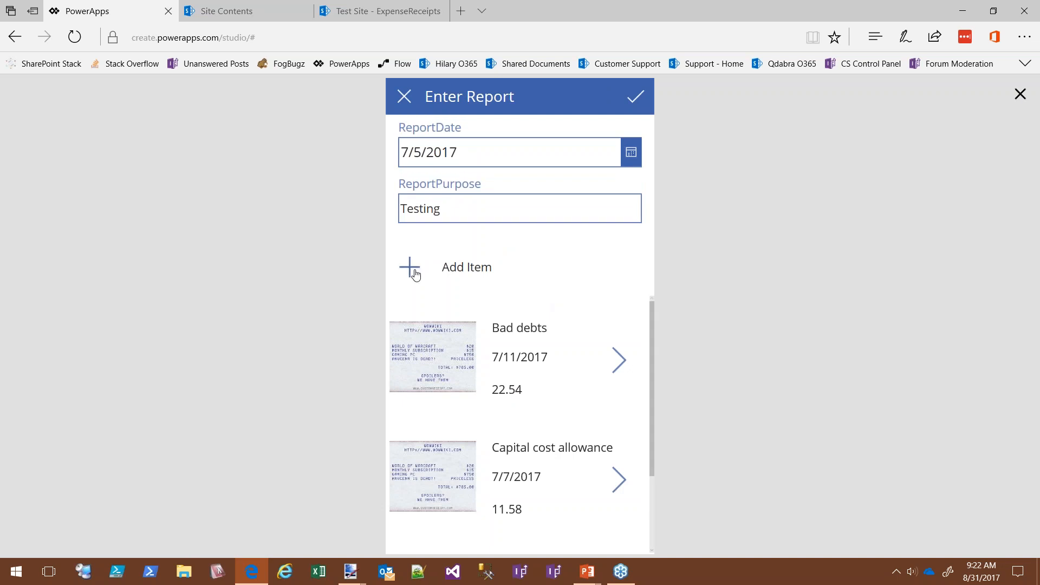
Step: Add an item dated 8/25/2017 with category test and amount 12 to the Testing report, submit the report and close the preview
click(625, 281)
click(492, 210)
click(630, 154)
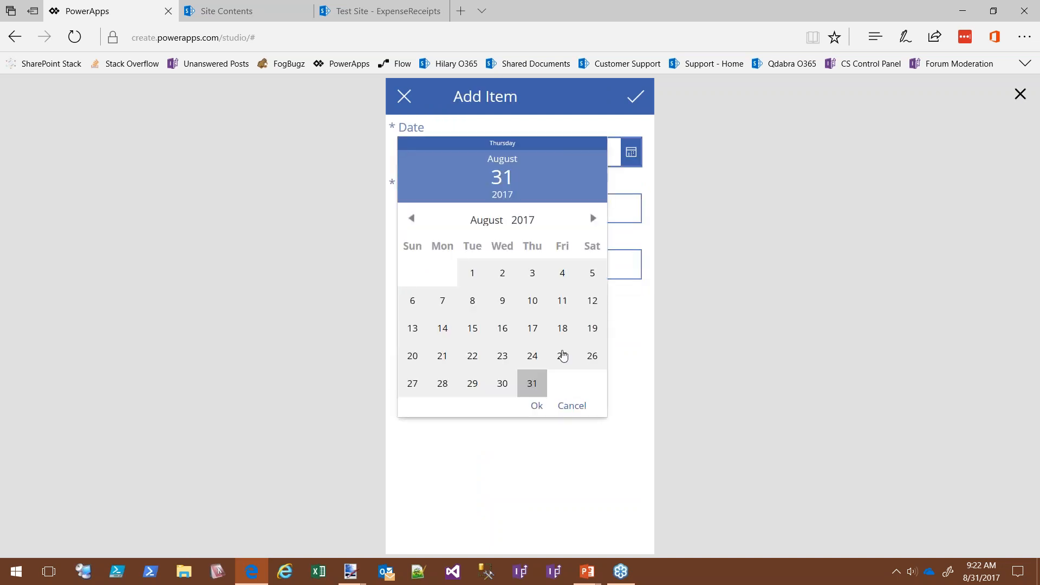
click(563, 356)
click(536, 414)
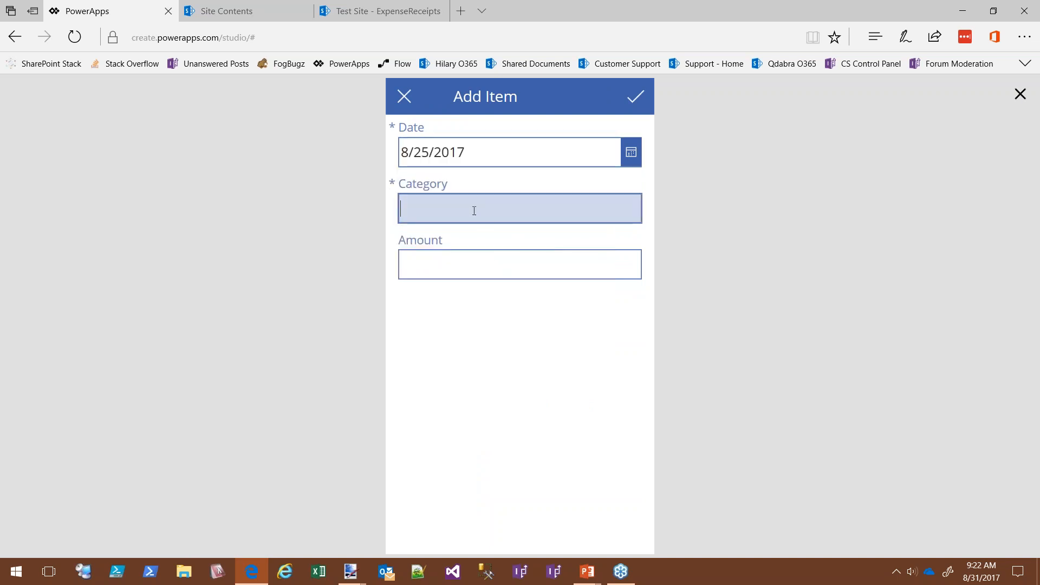
click(474, 212)
text(test)
click(517, 271)
text(12)
key(Tab)
key(Return)
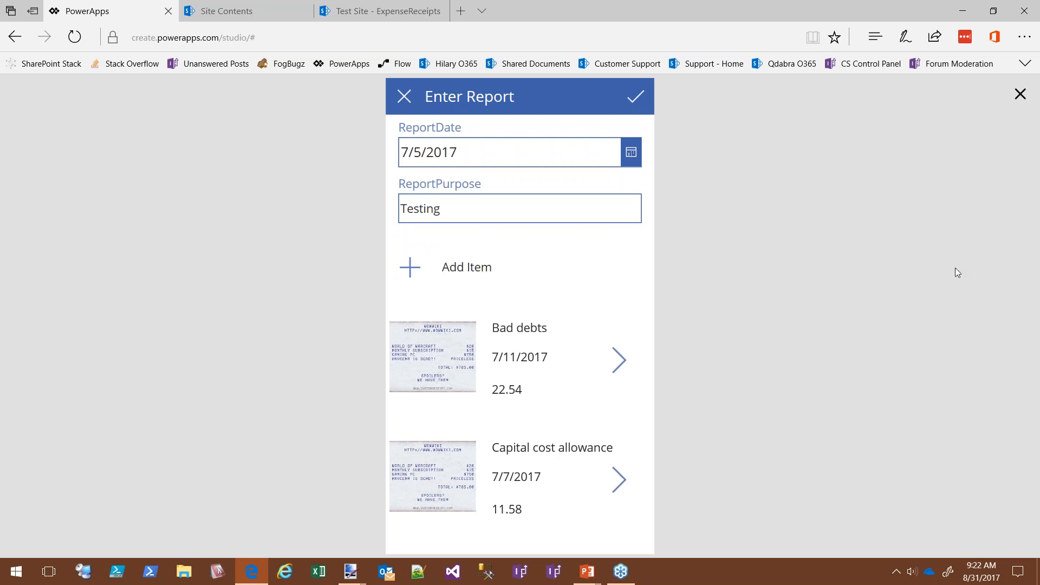
click(638, 98)
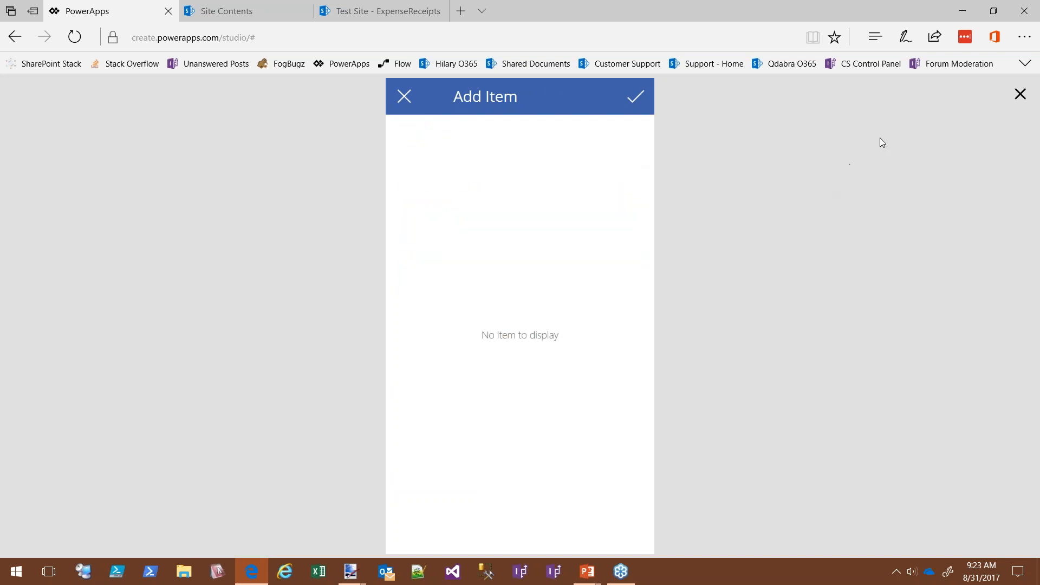
click(1021, 97)
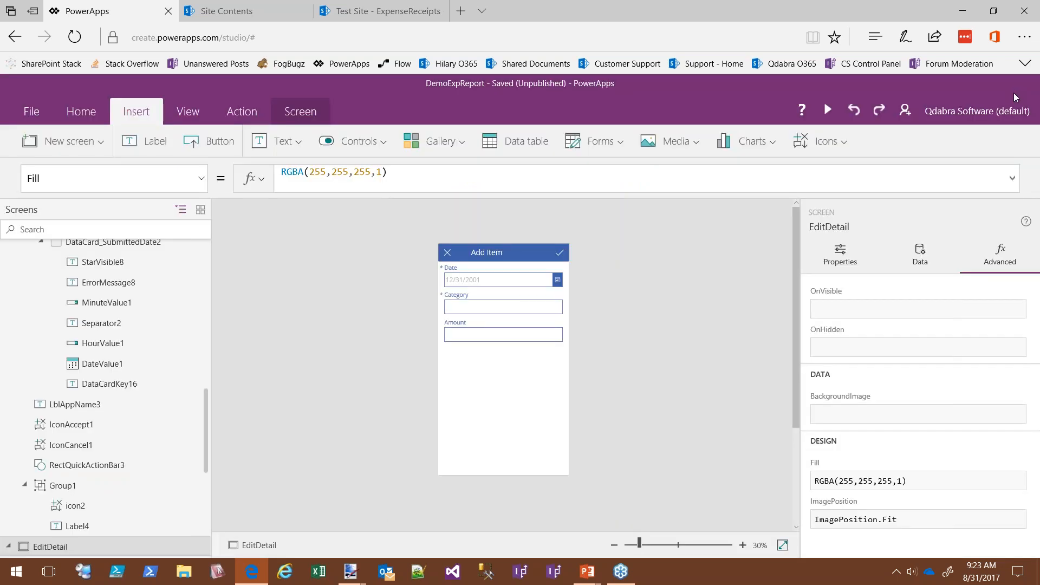
Step: Preview the app from BrowseScreen1 again and review the Testing report's item list for the item with amount 12
drag(206, 428, 225, 239)
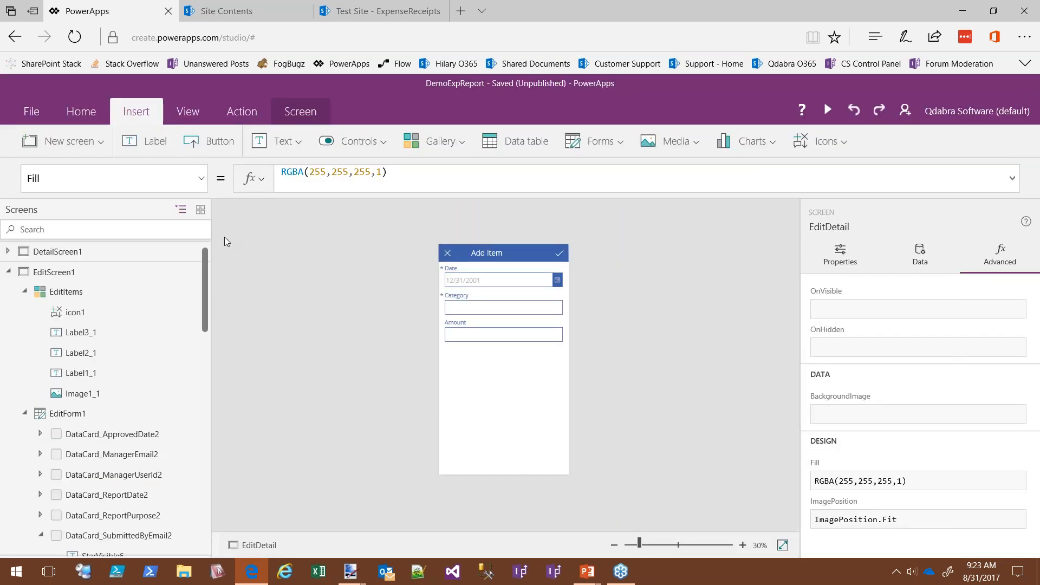
click(61, 250)
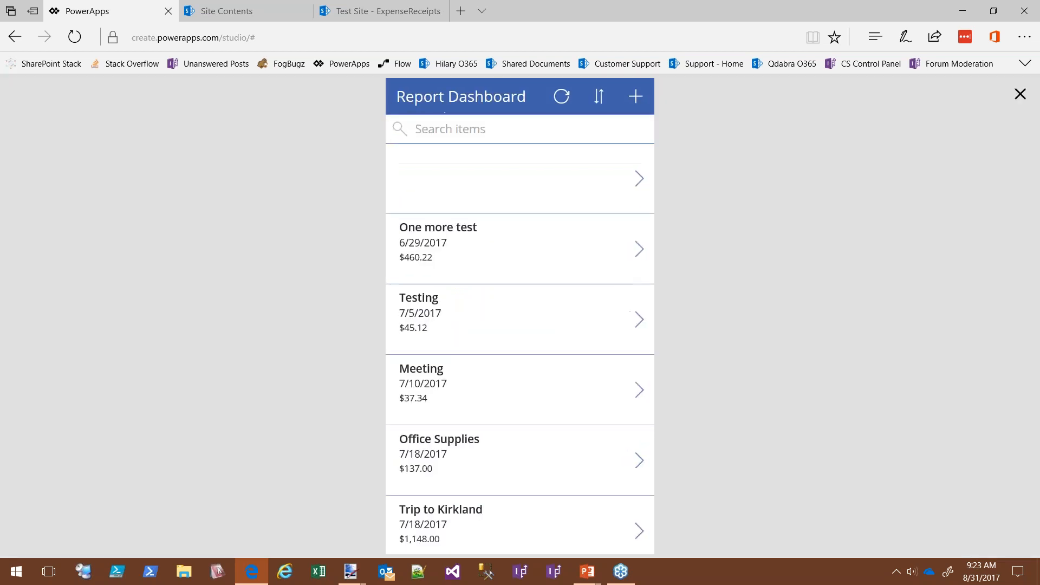
click(640, 321)
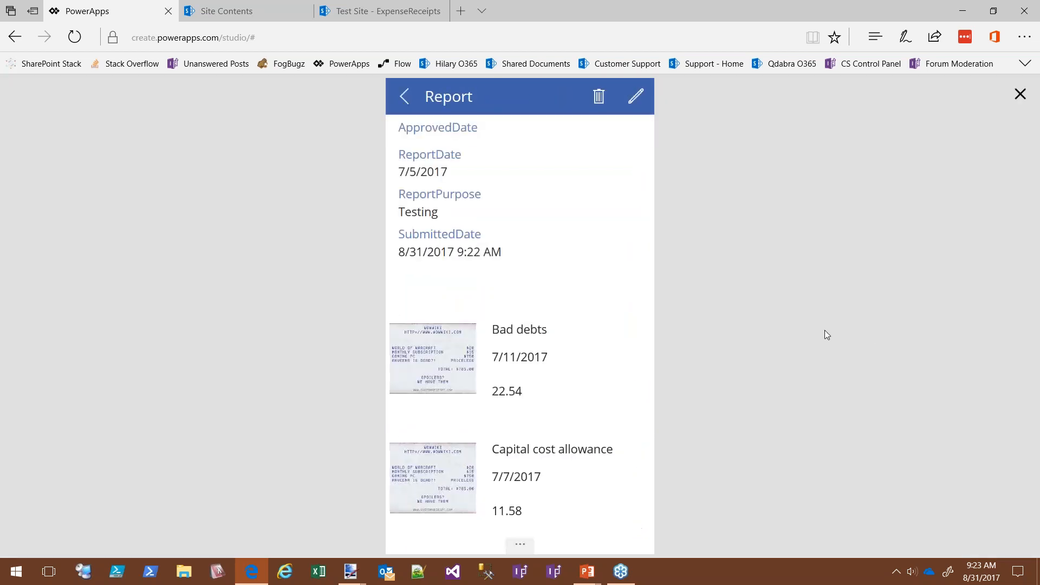
scroll(585, 337, down, 4)
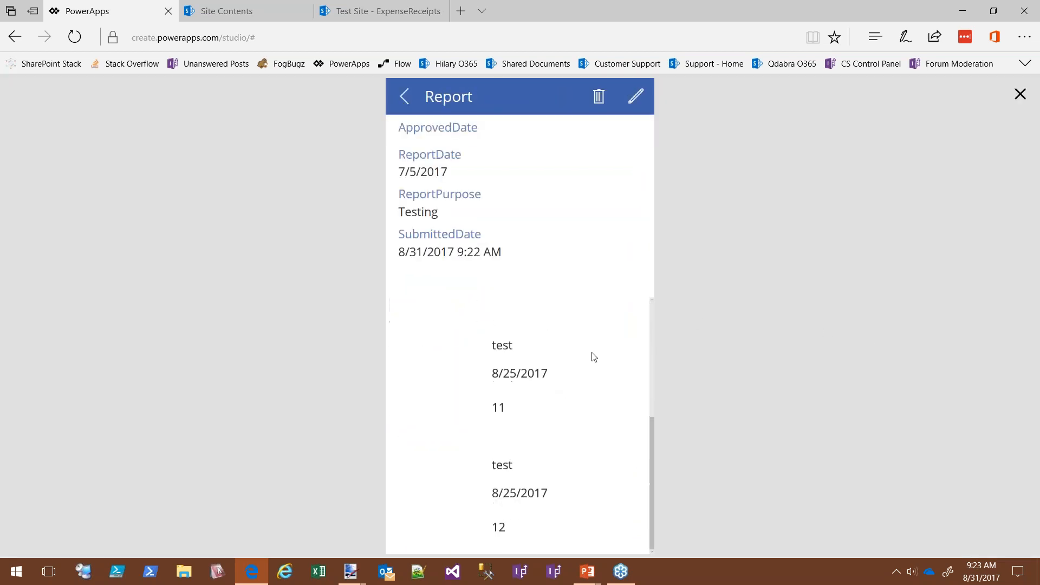
scroll(585, 368, up, 3)
scroll(584, 380, down, 3)
scroll(590, 417, up, 3)
scroll(585, 409, down, 3)
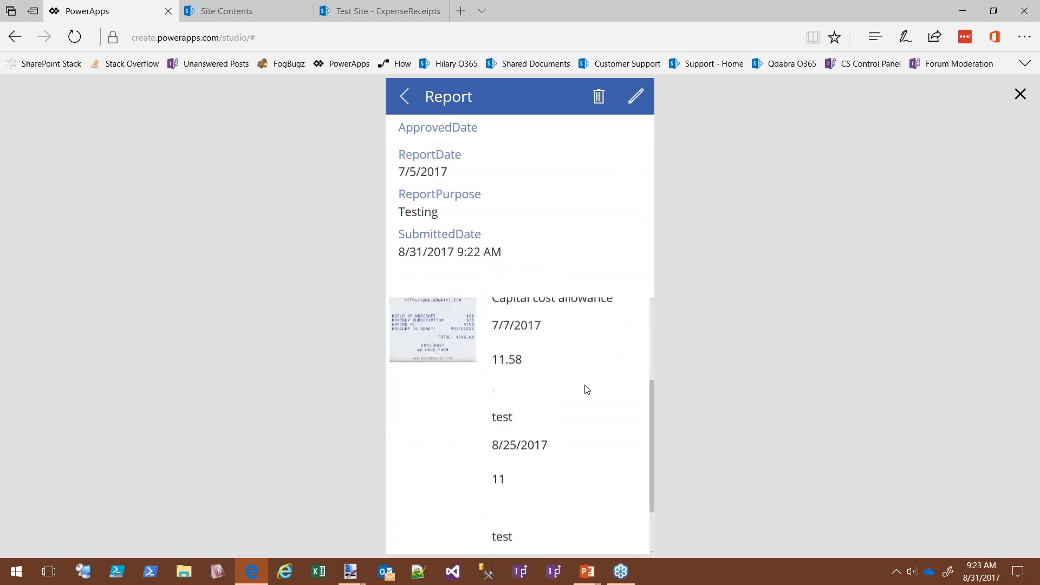
scroll(577, 418, up, 2)
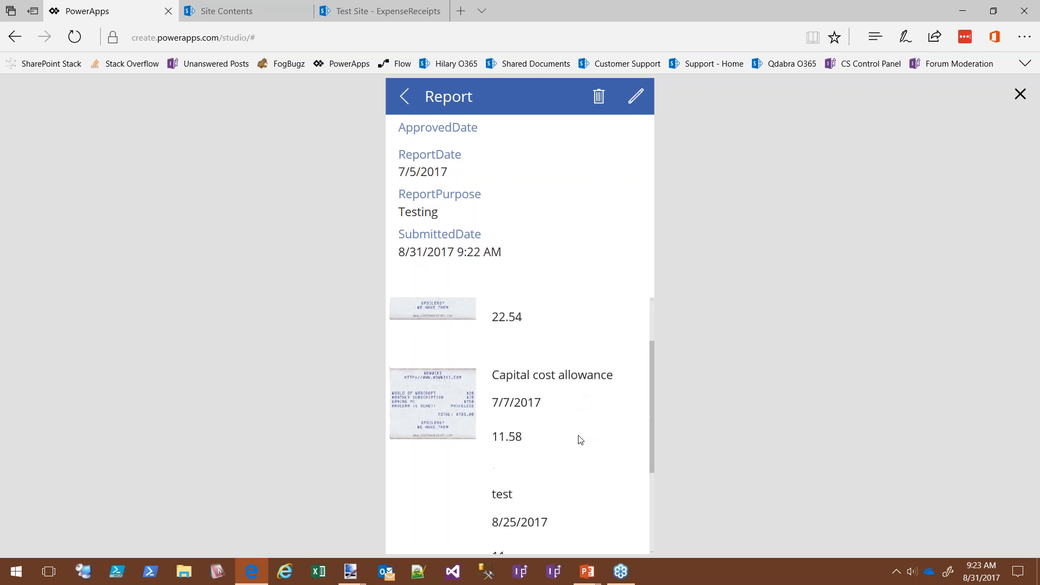
scroll(561, 436, up, 1)
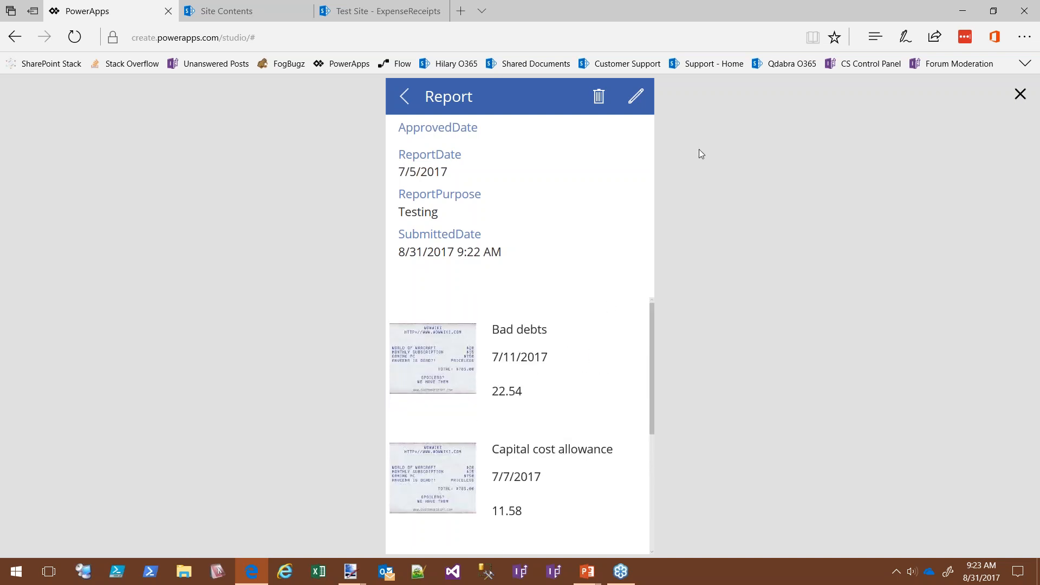
click(1020, 93)
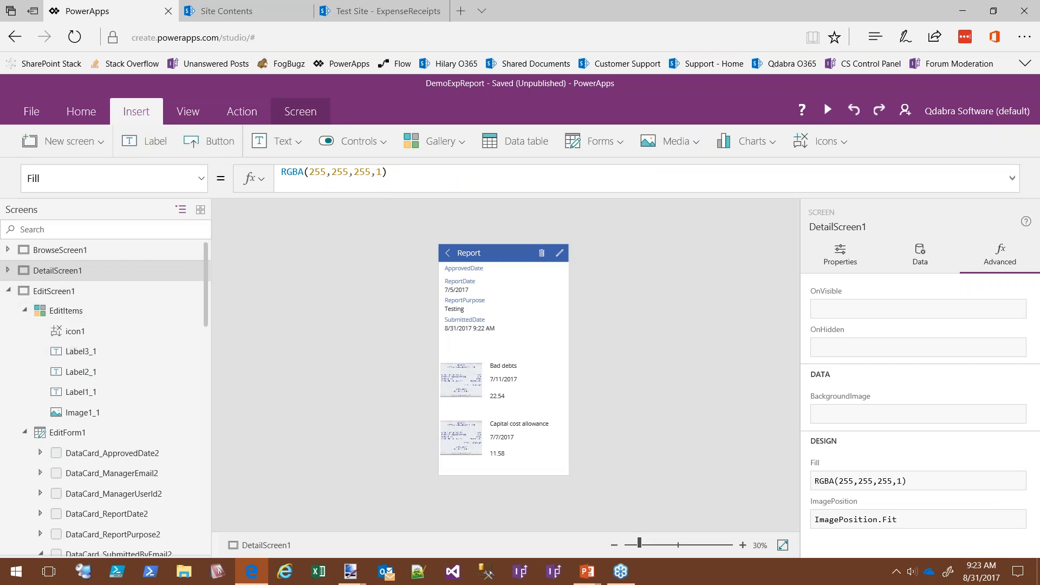
Step: Review the OnSelect formulas of the accept and cancel icons on the EditDetail screen
scroll(161, 316, down, 3)
scroll(120, 392, up, 4)
scroll(88, 392, down, 7)
scroll(105, 383, up, 5)
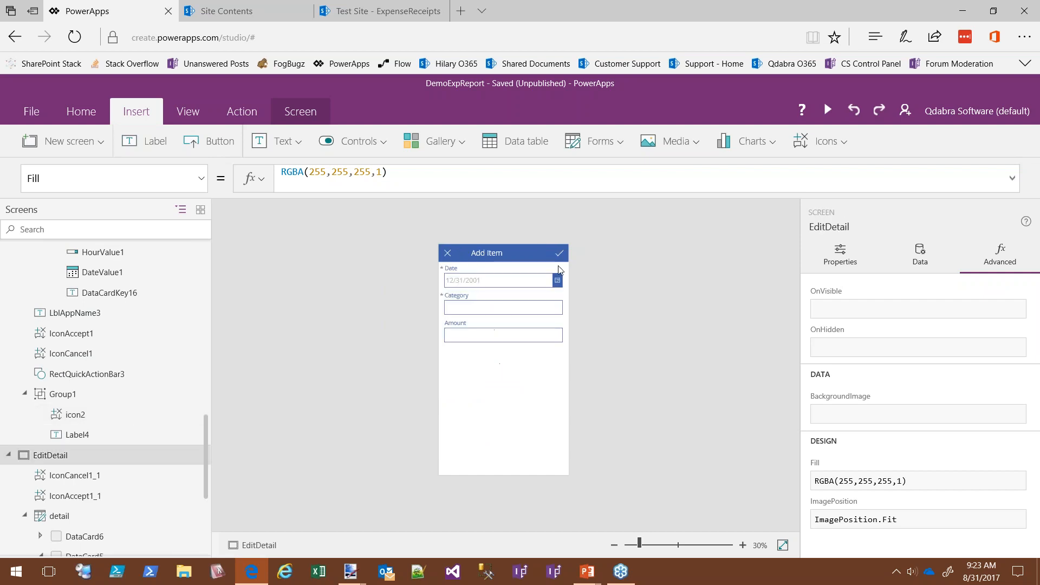
click(560, 254)
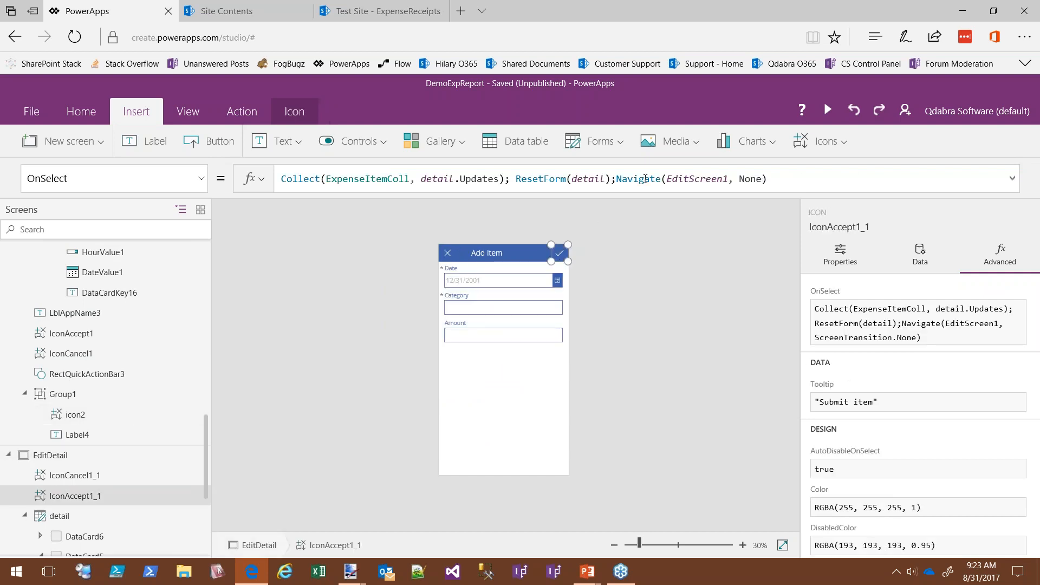
click(448, 253)
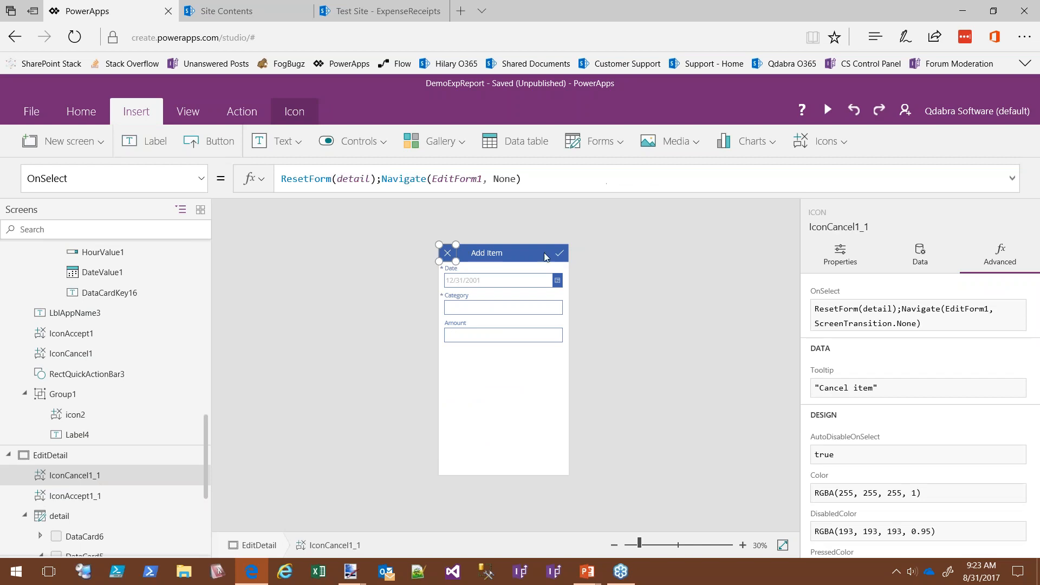
Step: Examine the full OnSelect formula of the accept icon on EditScreen1
drag(206, 420, 208, 283)
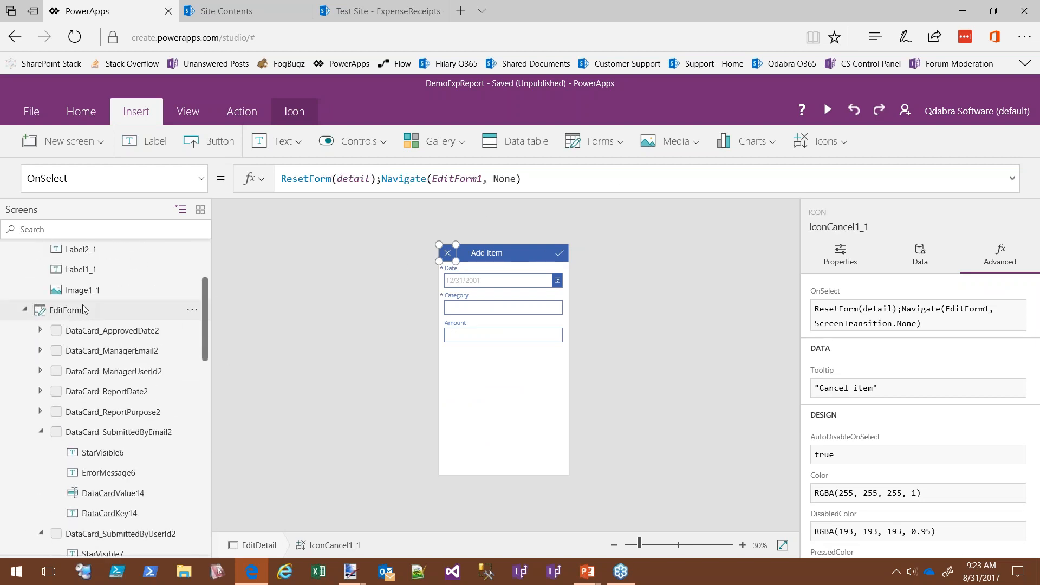
click(84, 310)
click(561, 253)
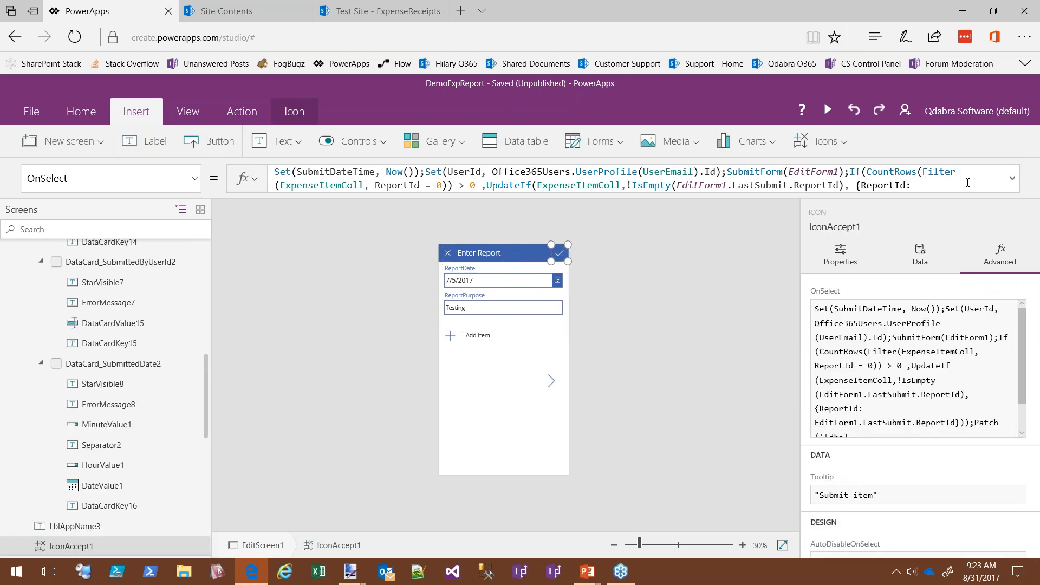
click(1012, 178)
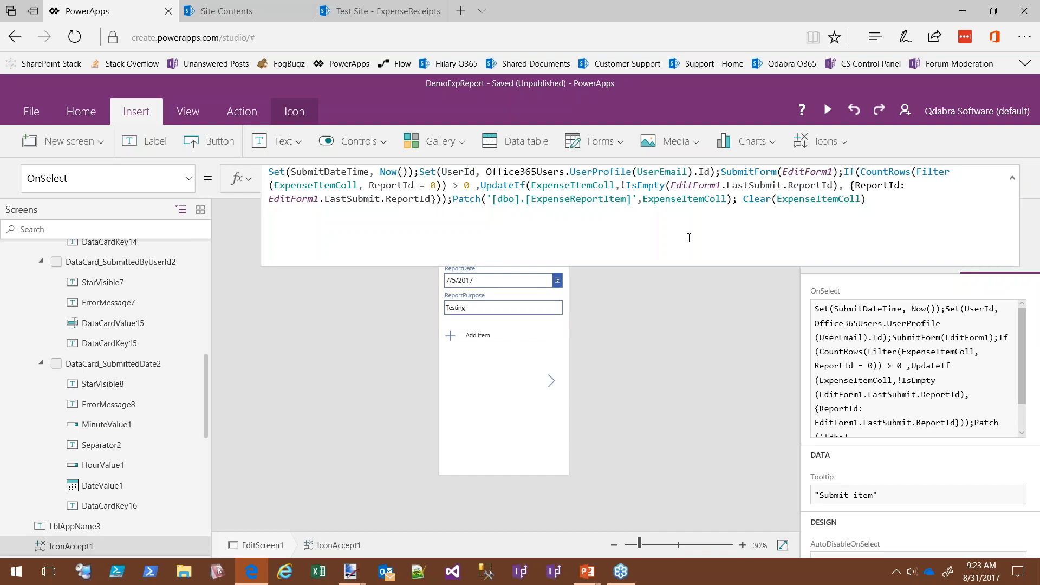
click(1012, 178)
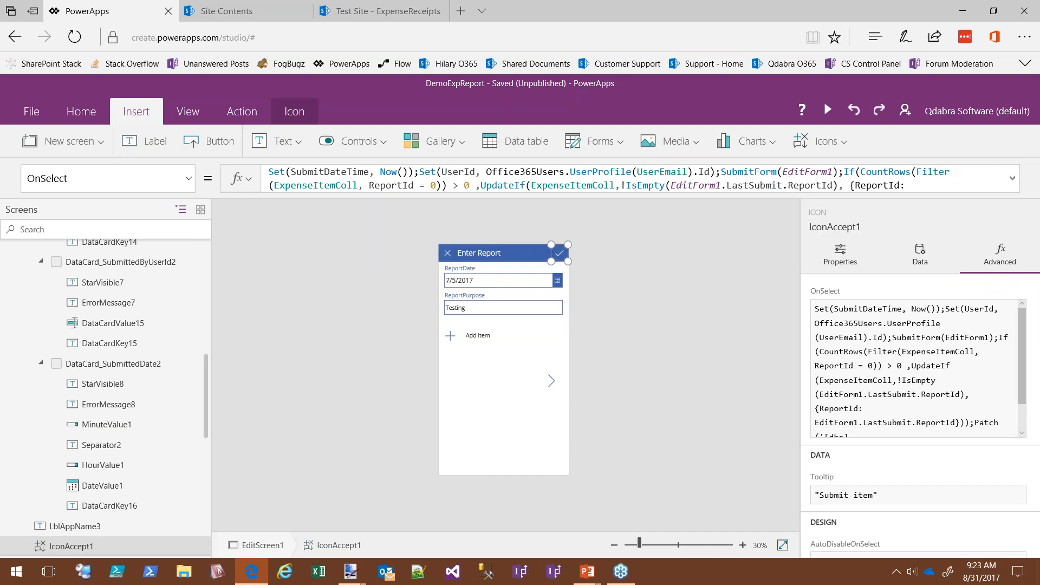
Step: Set the OnSelect of the cancel icon on EditScreen1 to ResetForm(EditForm1);Navigate(BrowseScreen1, ScreenTransition.None)
click(448, 254)
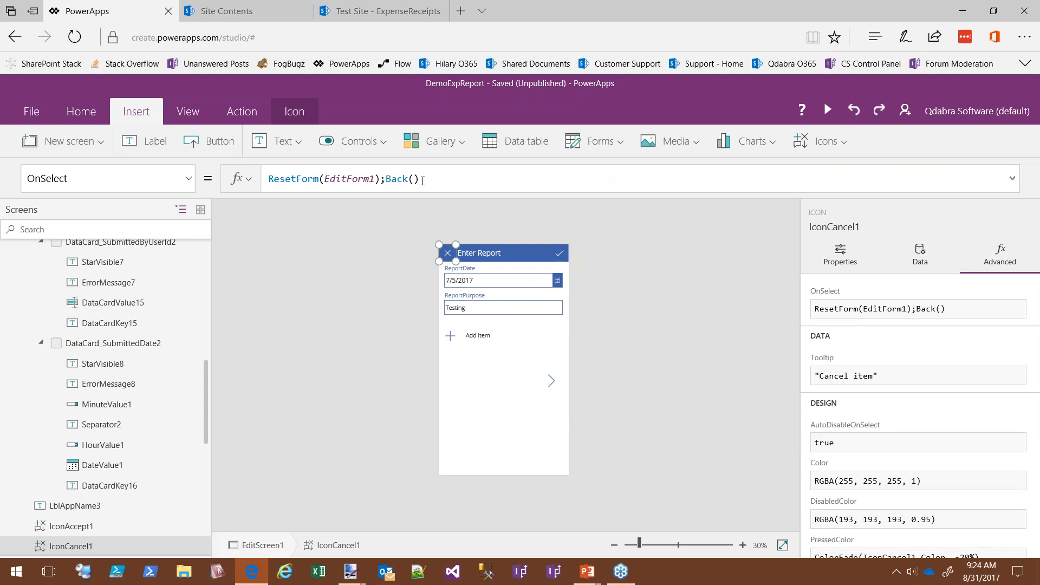
drag(422, 180, 385, 180)
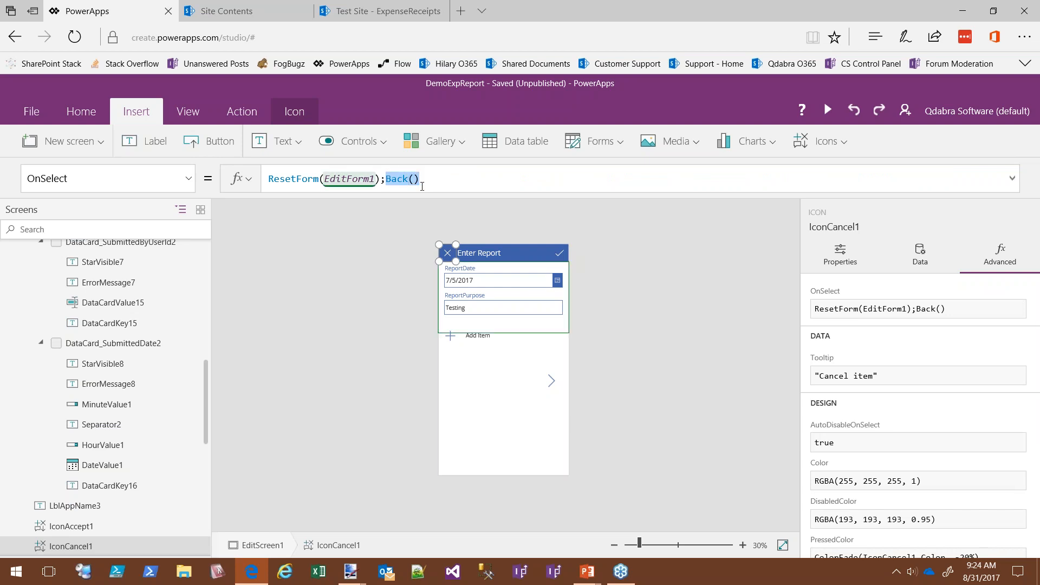
text(Naviga)
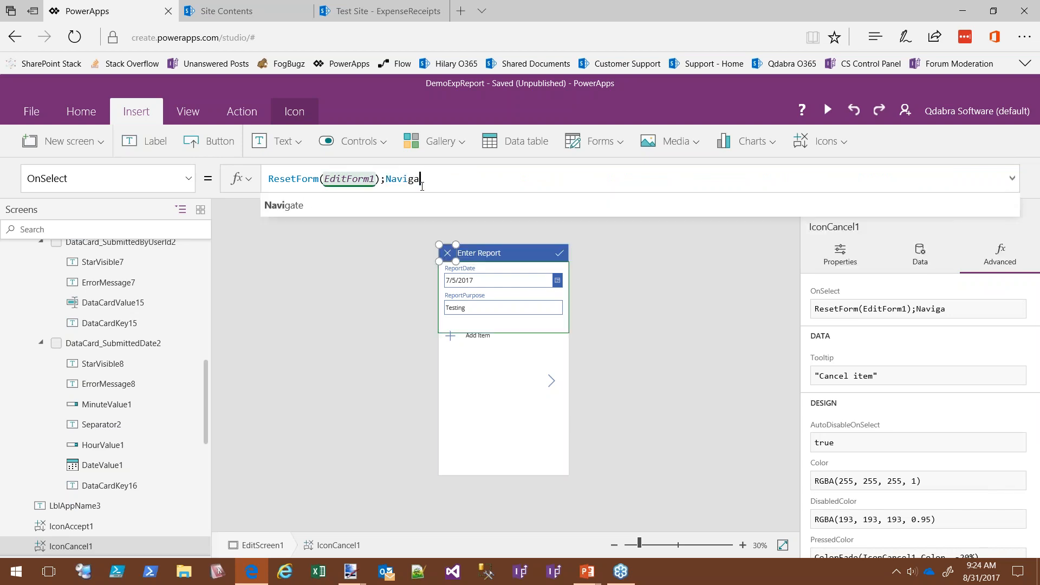
text(te(Brow)
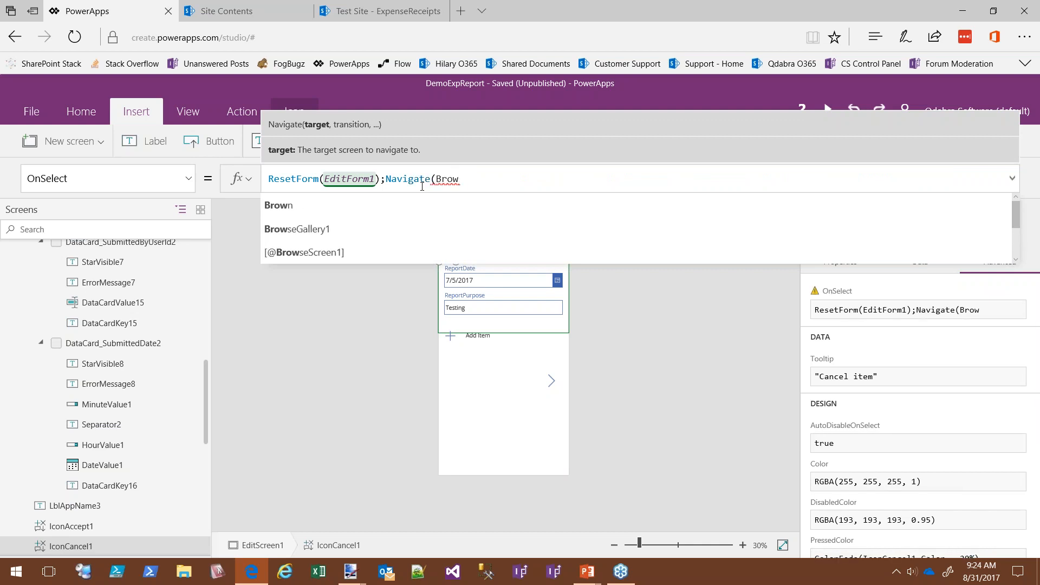
text(sescre)
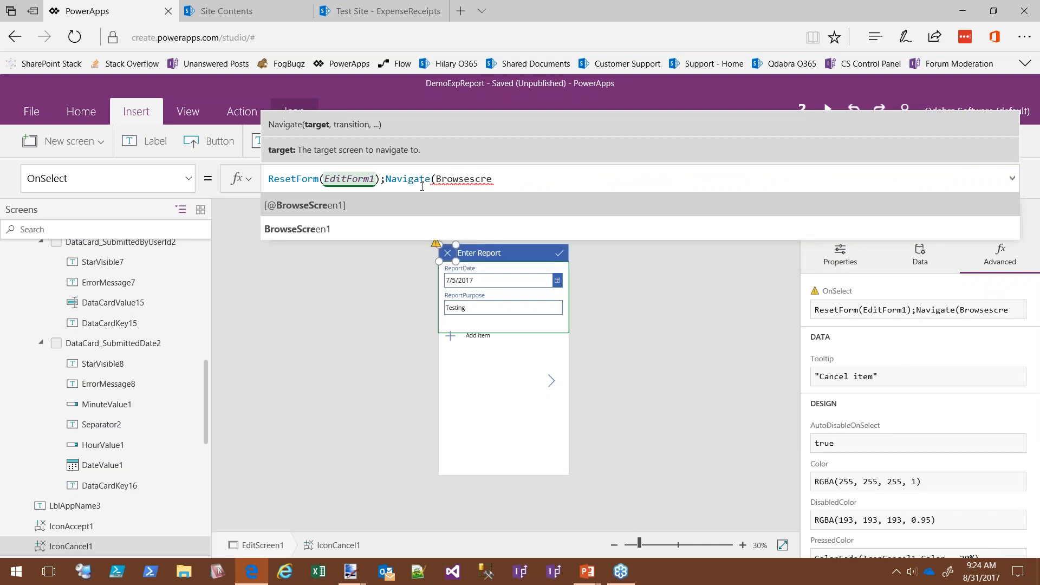
key(Tab)
text(, N)
key(BackSpace)
text(screent)
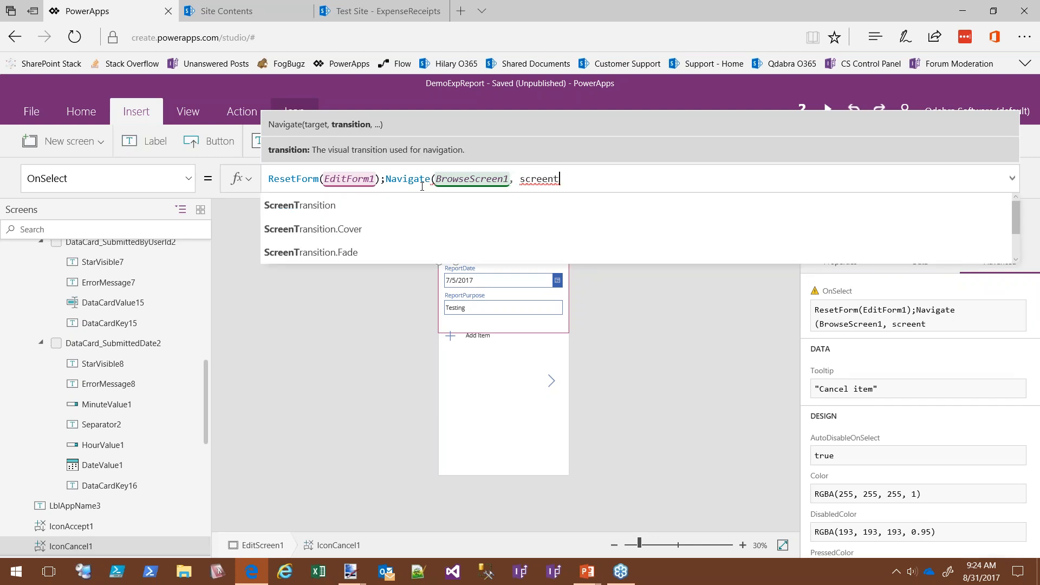
key(Down)
key(Down)
key(Down)
key(Down)
key(Return)
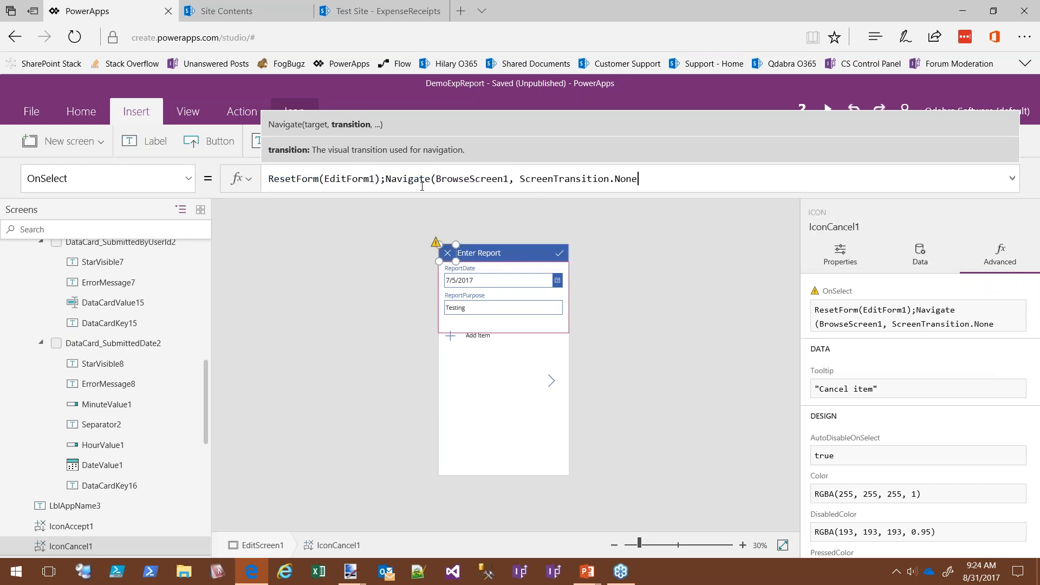
text())
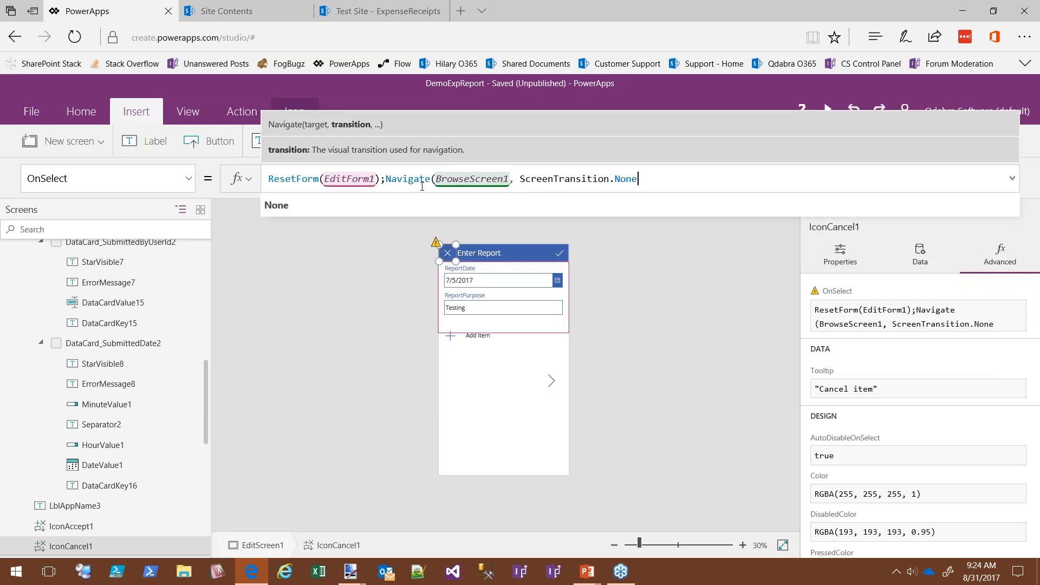
key(shift+Return)
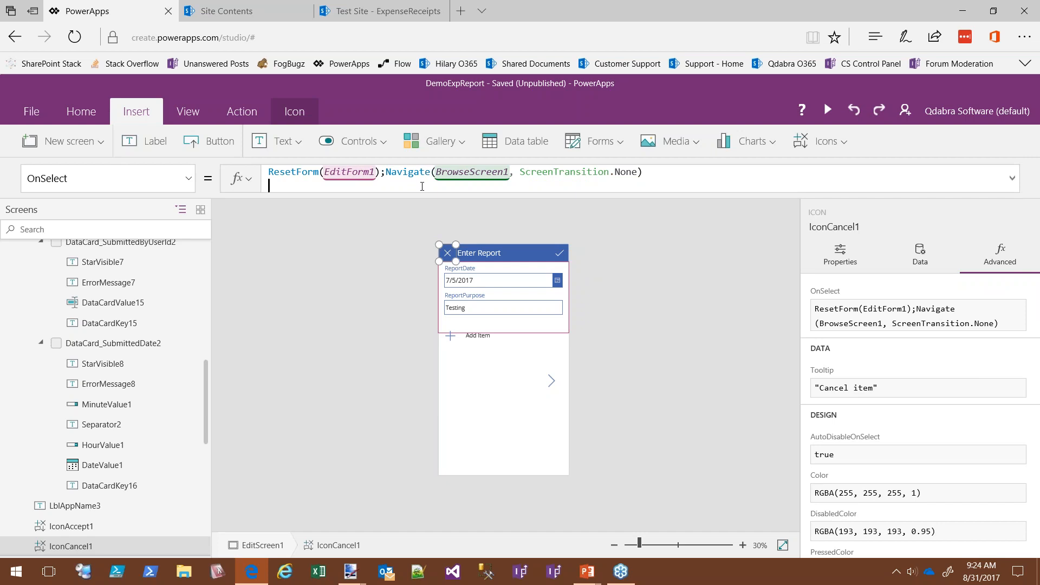
key(BackSpace)
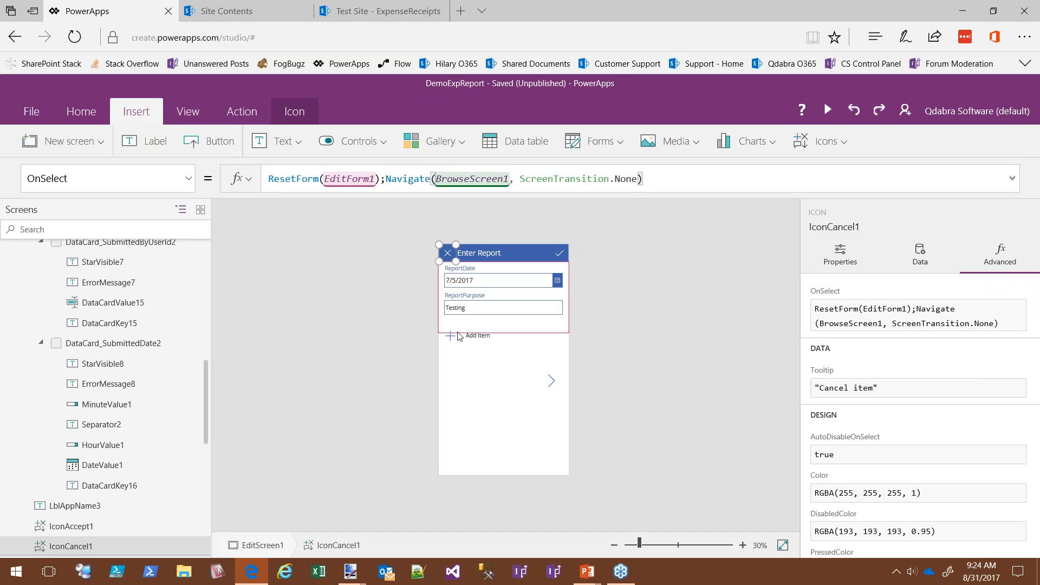
Step: Append Navigate(BrowseScreen1, ScreenTransition.None) after Clear(ExpenseItemColl); in the OnSelect formula of the accept icon on EditScreen1
click(559, 253)
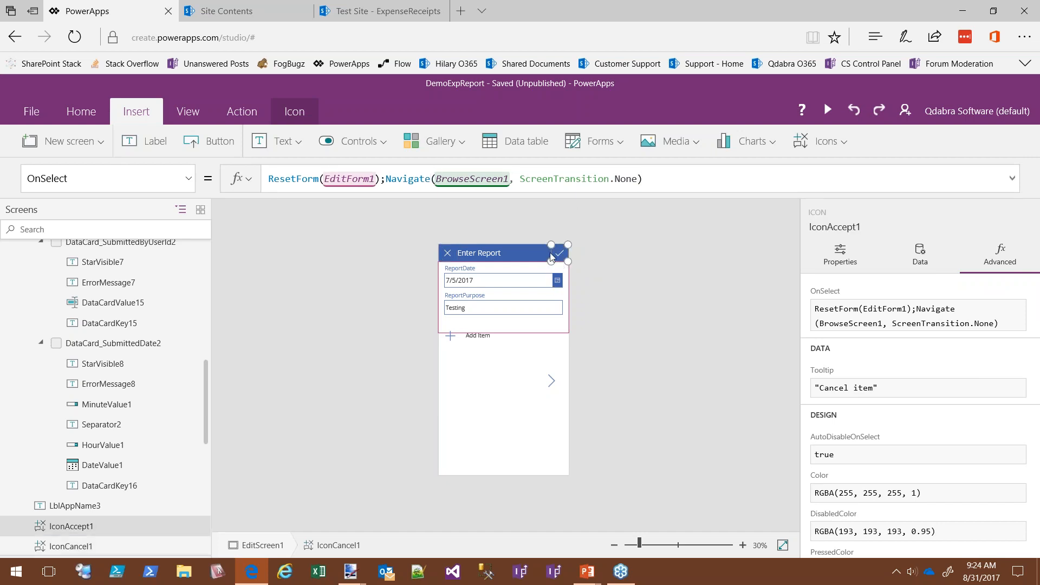
click(1010, 182)
click(880, 214)
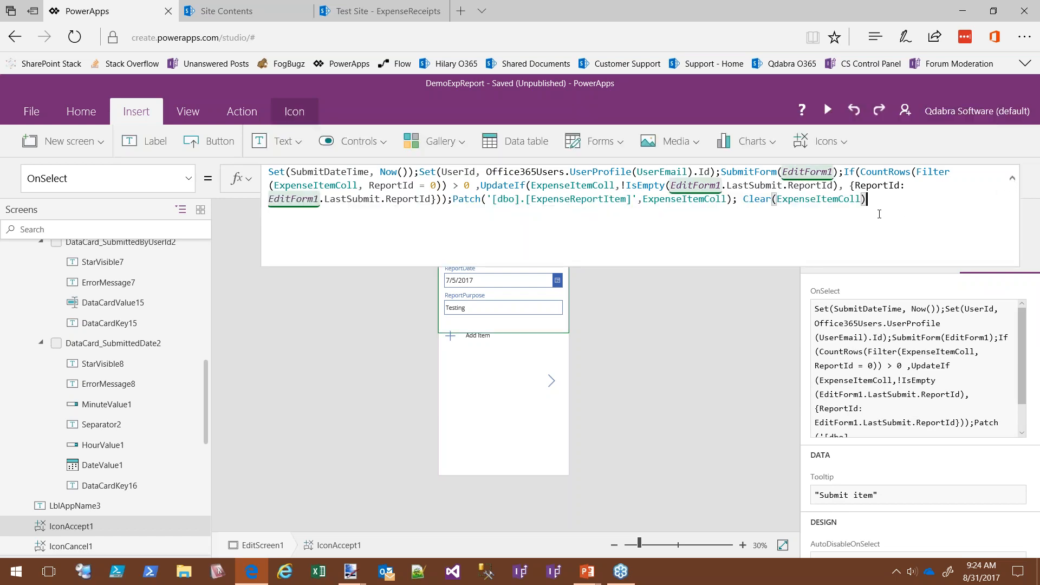
text(;)
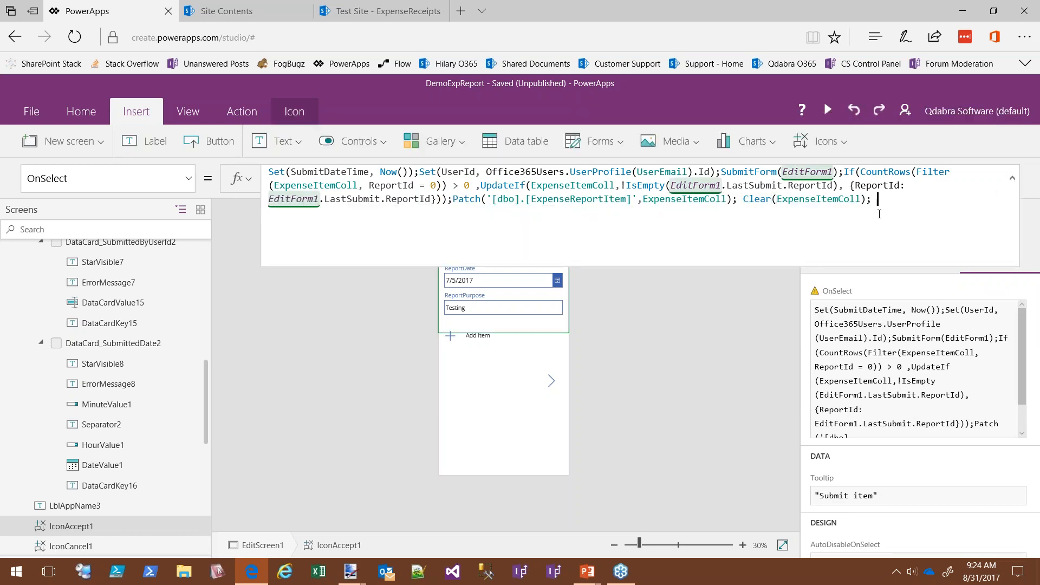
text( Navi)
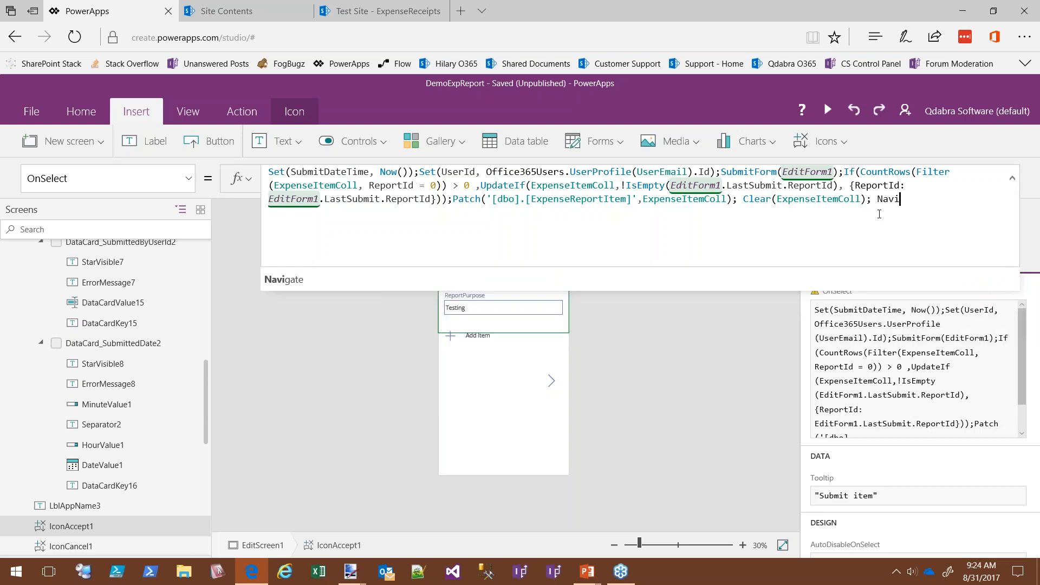
text(gate()
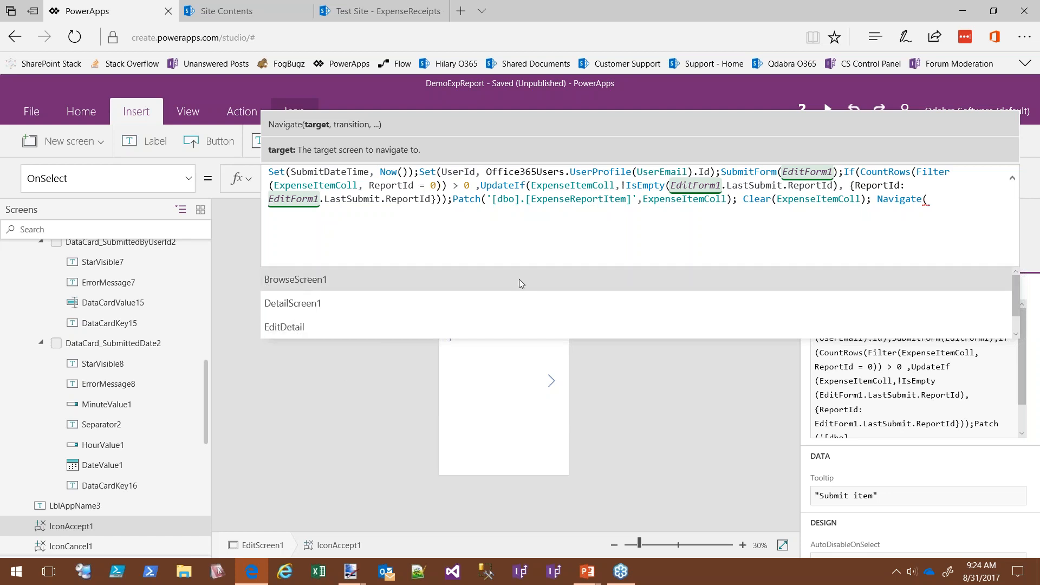
key(Return)
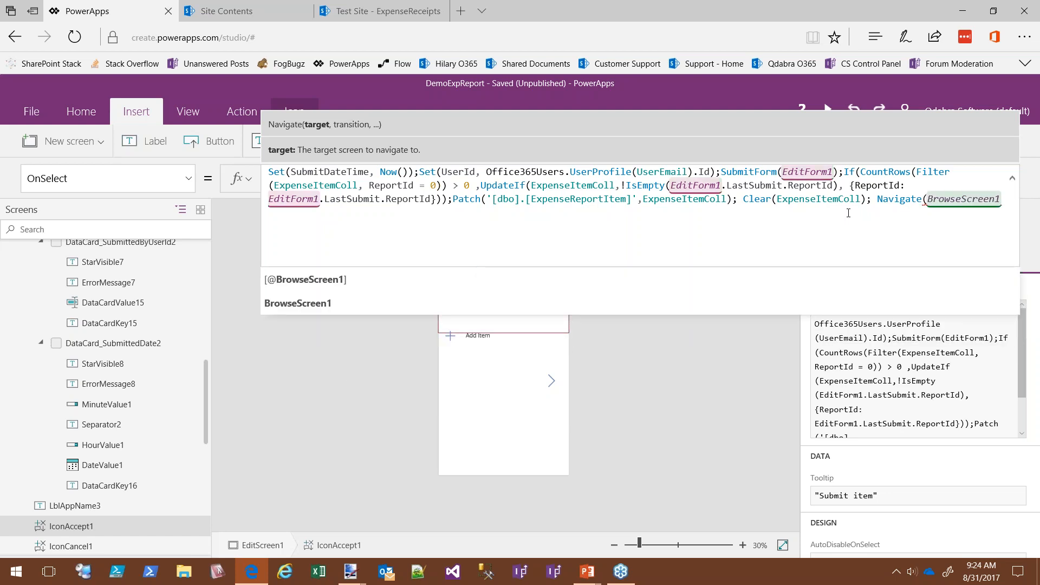
text(, Sce)
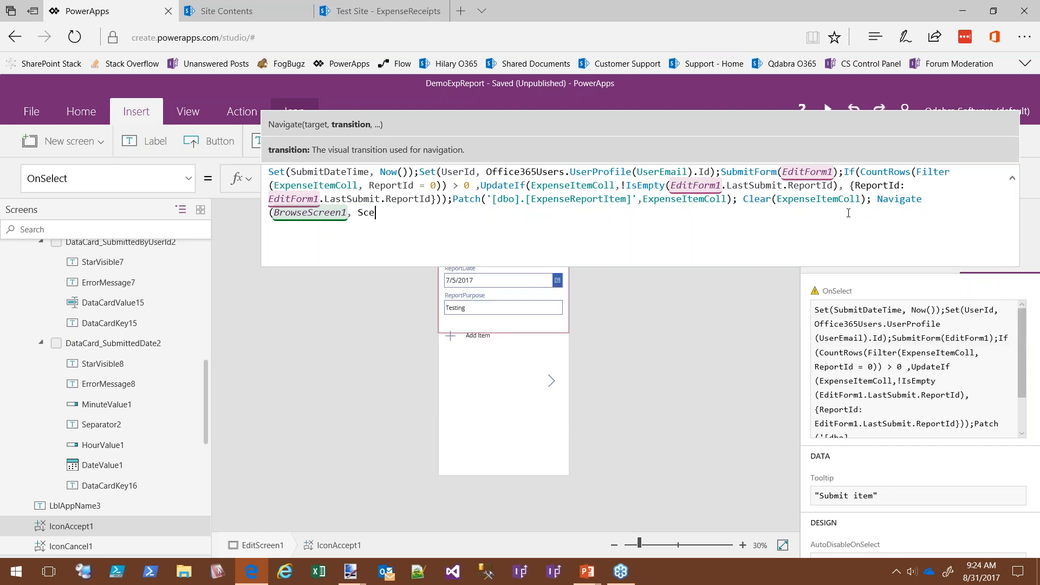
key(BackSpace)
text(reen)
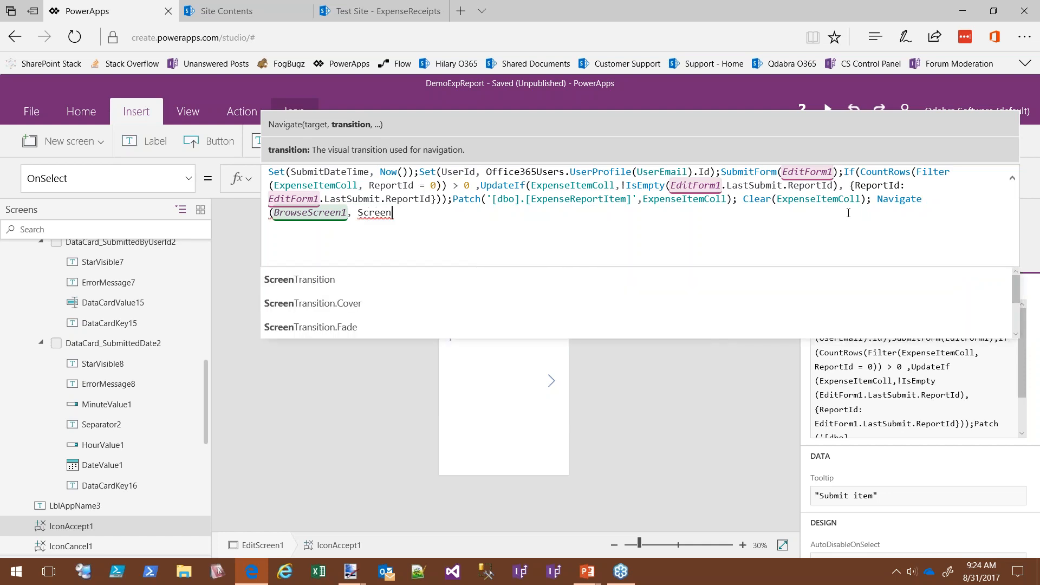
key(Down)
key(Down)
key(Down)
key(Down)
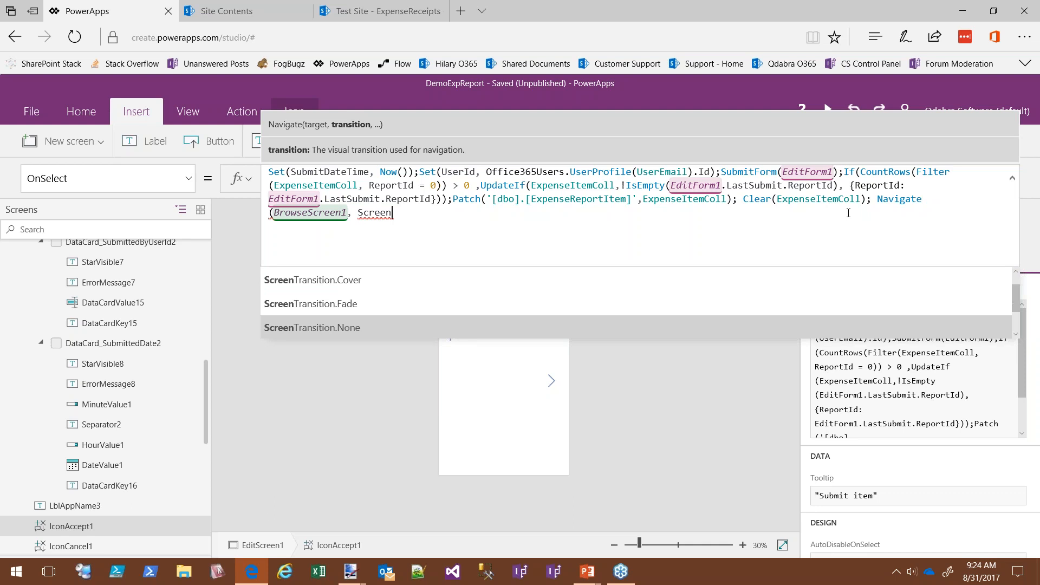
key(Tab)
text())
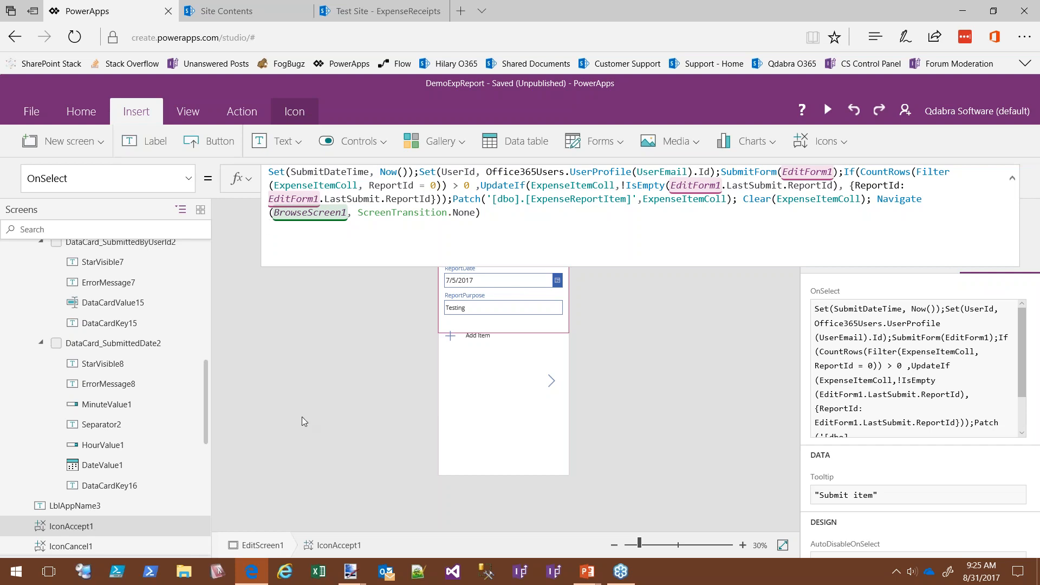
Step: Leave the accept icon's formula by selecting EditScreen1, save the app and collapse the expanded formula bar
click(376, 378)
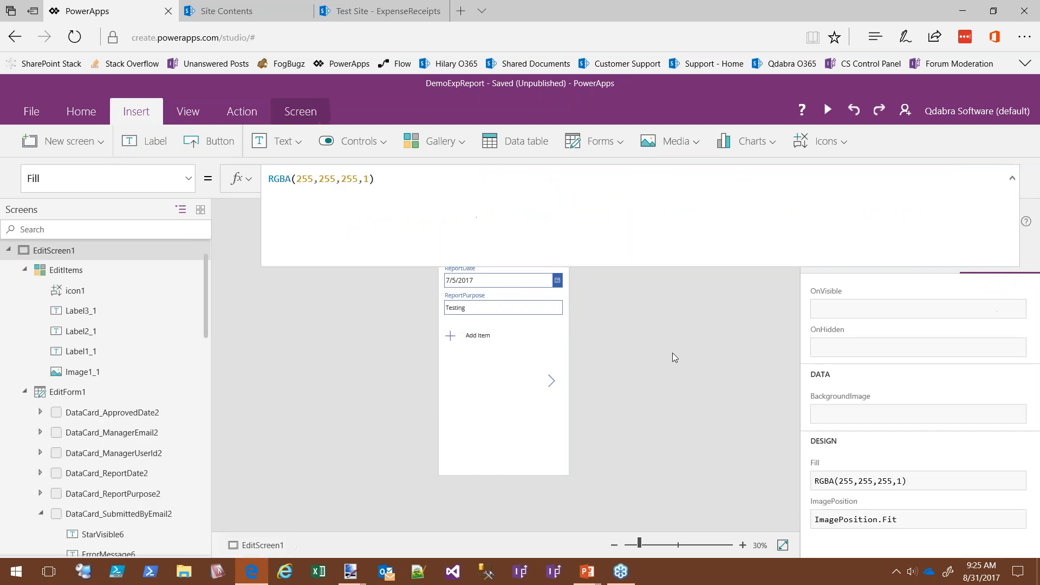
key(ctrl+s)
click(1013, 180)
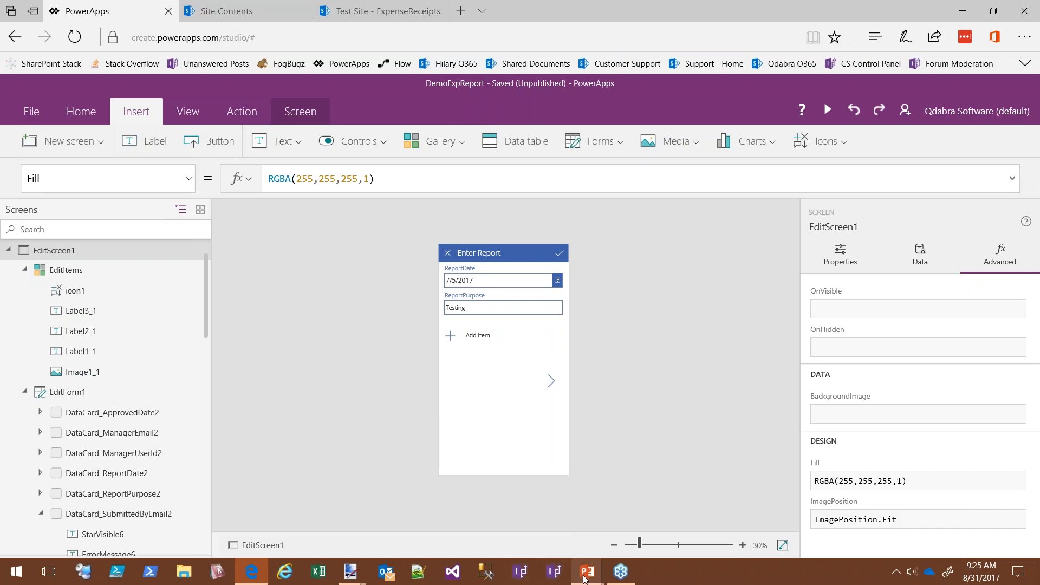
Step: Switch to the PowerPoint slide show and advance from the Demo slide through Last Words to the Q&A slide
mouse_move(589, 578)
click(627, 530)
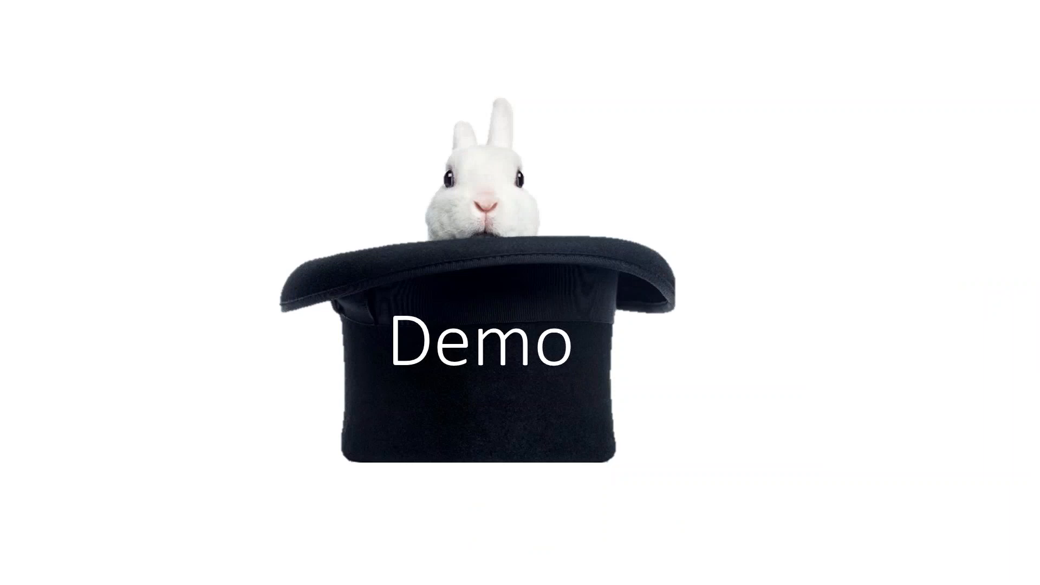
key(Right)
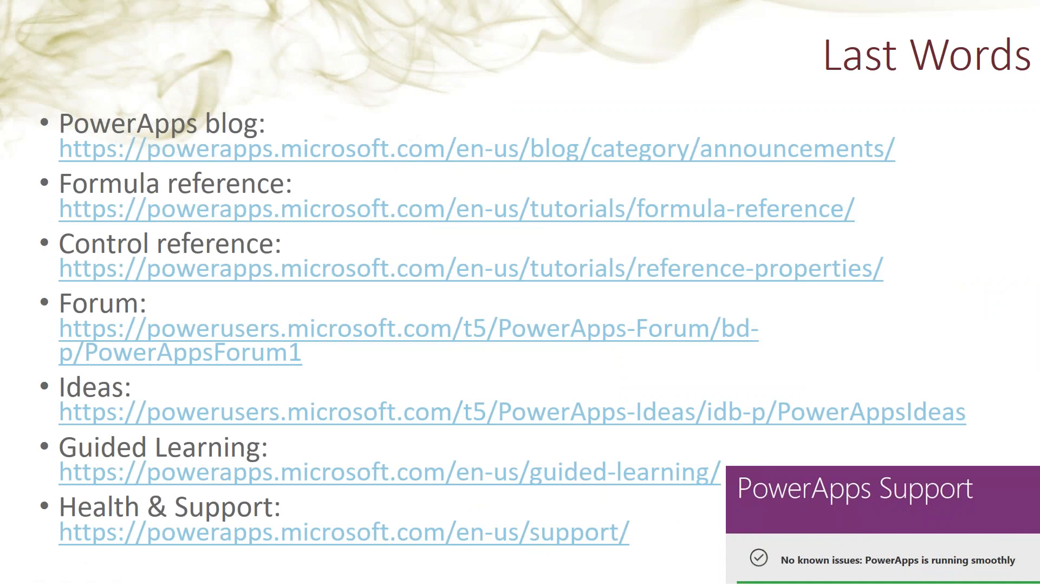
key(Right)
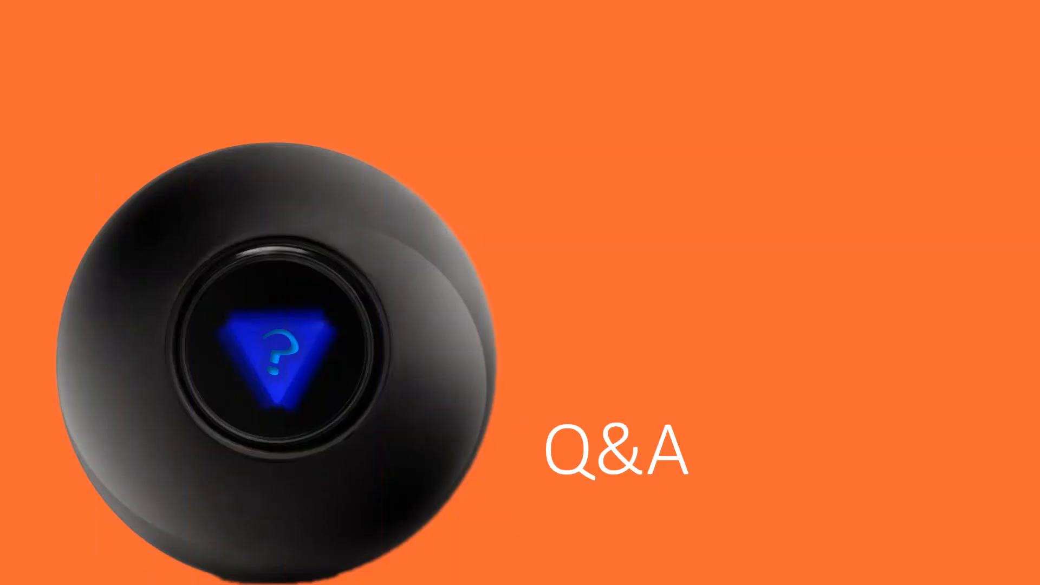